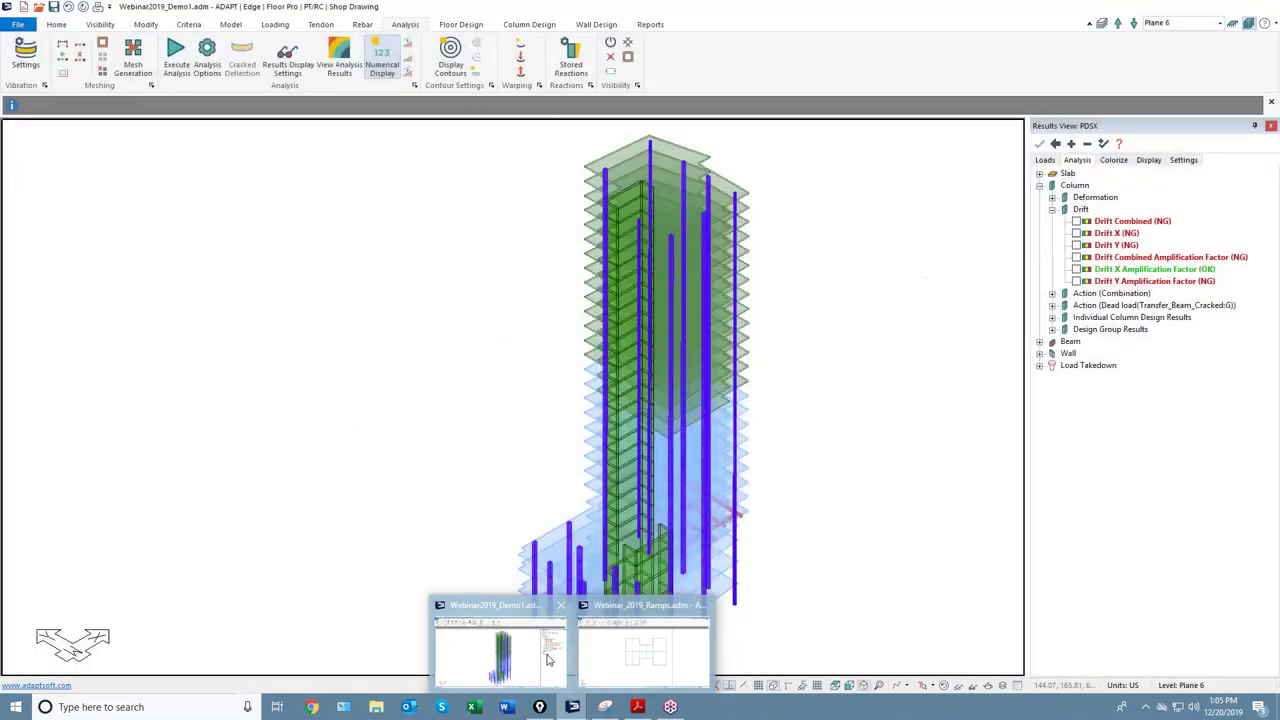
Step: Switch to the Webinar2019_Demo1 model window and orbit the 3D tower slightly
click(500, 650)
middle_drag(529, 575, 614, 545)
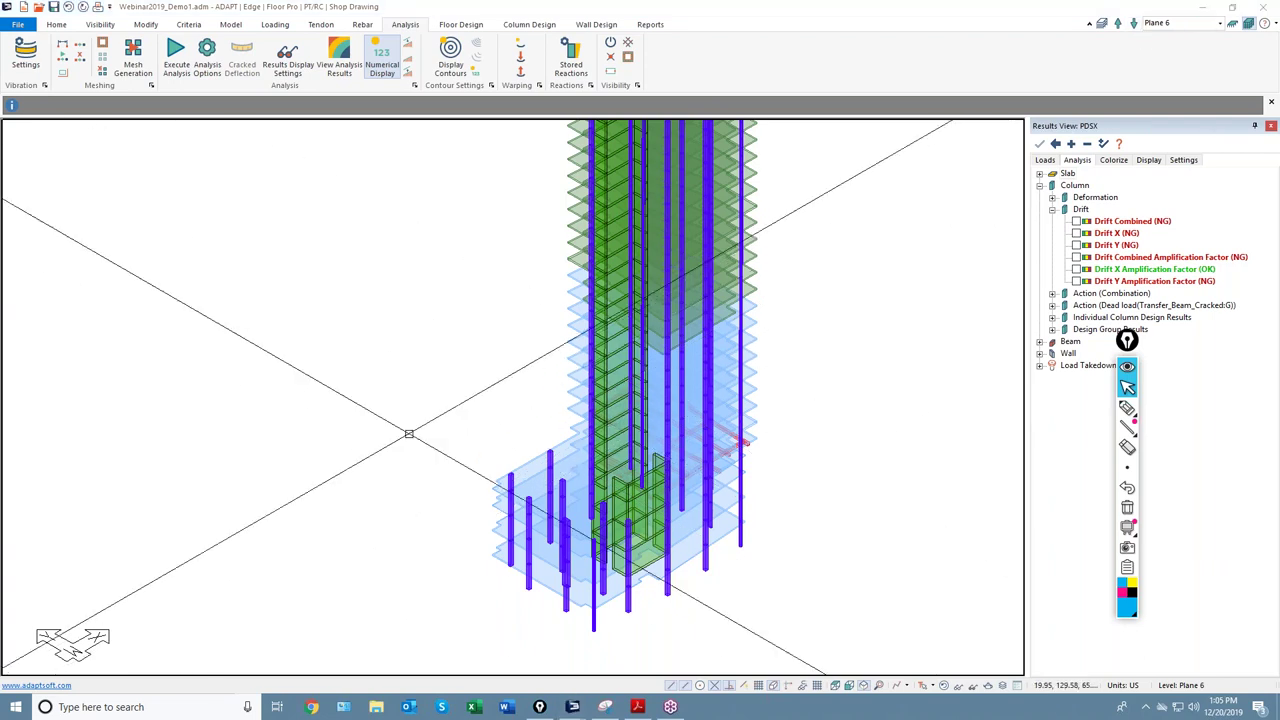
Step: Show Plane 3 in a zoomed-out top plan view with the Floor Design tools displayed
middle_drag(900, 379, 819, 374)
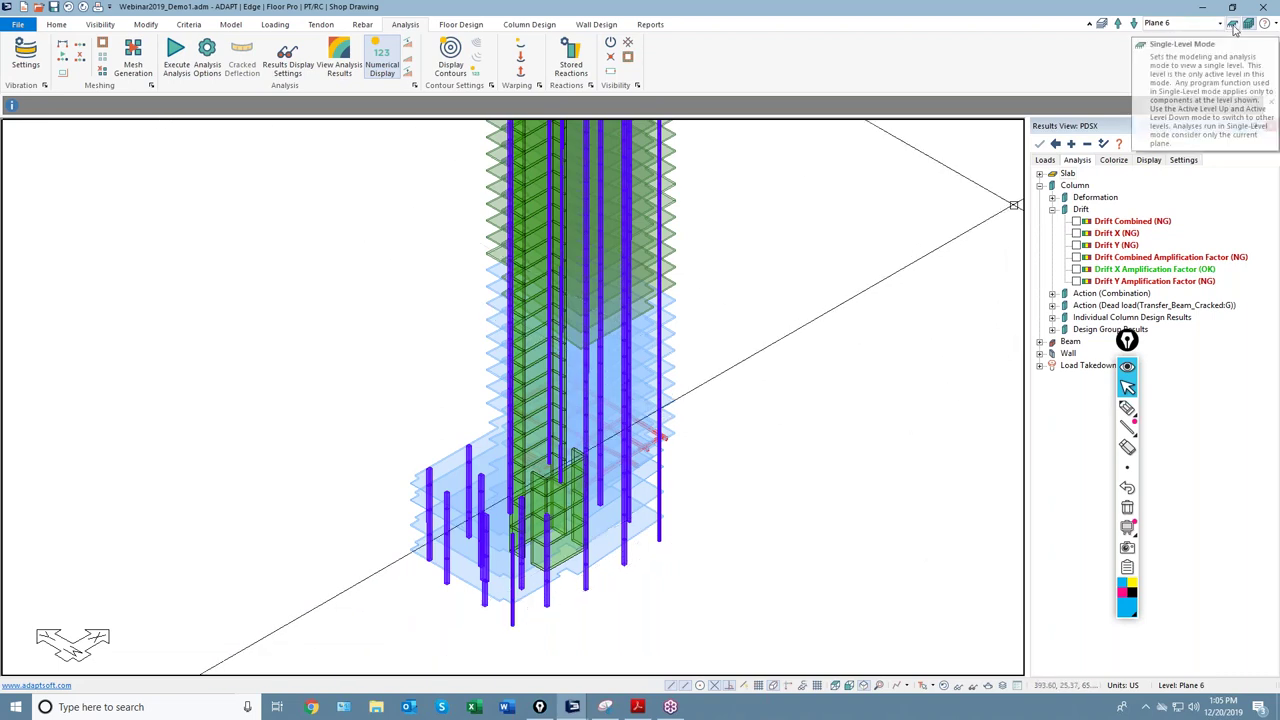
click(1134, 22)
click(1134, 22)
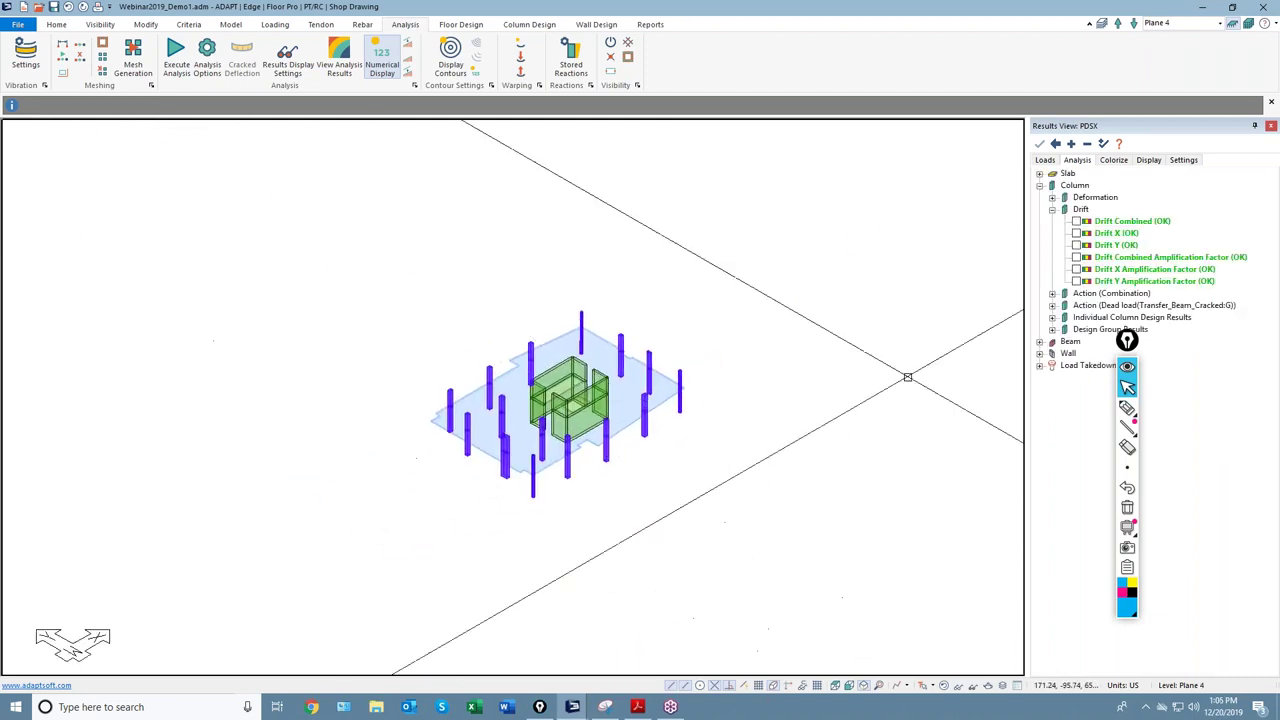
click(1219, 23)
click(1155, 83)
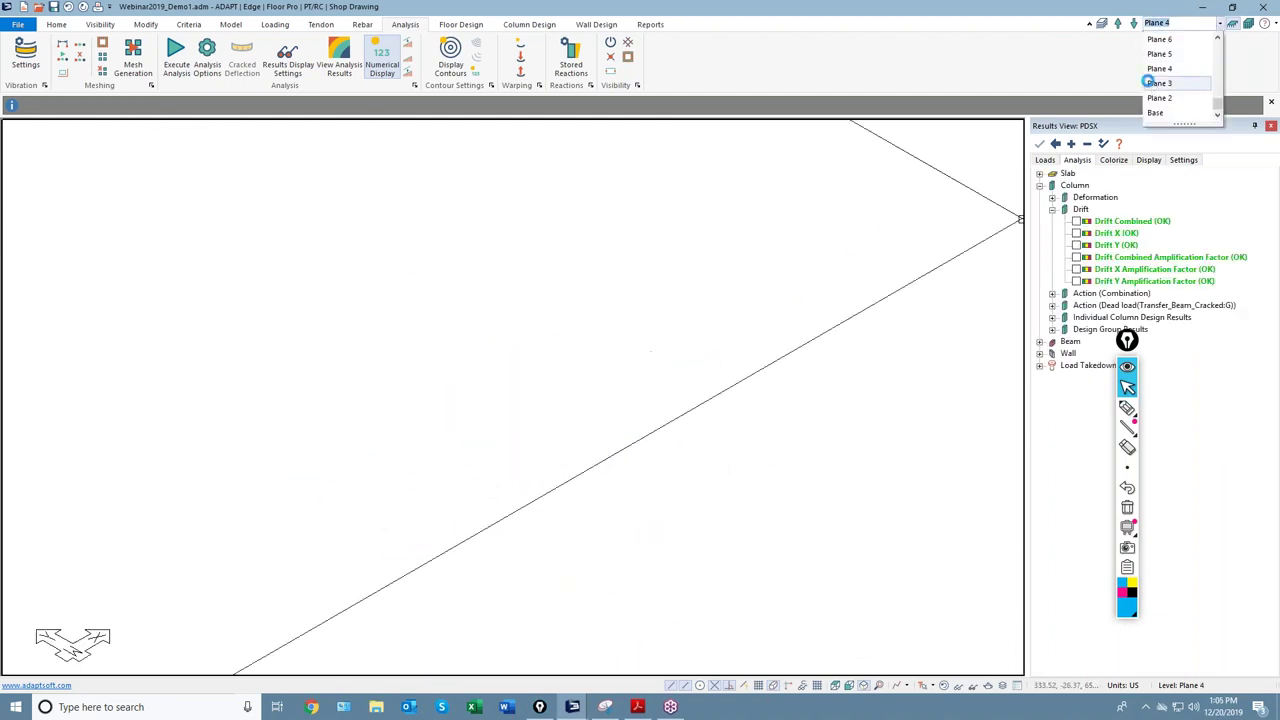
click(835, 687)
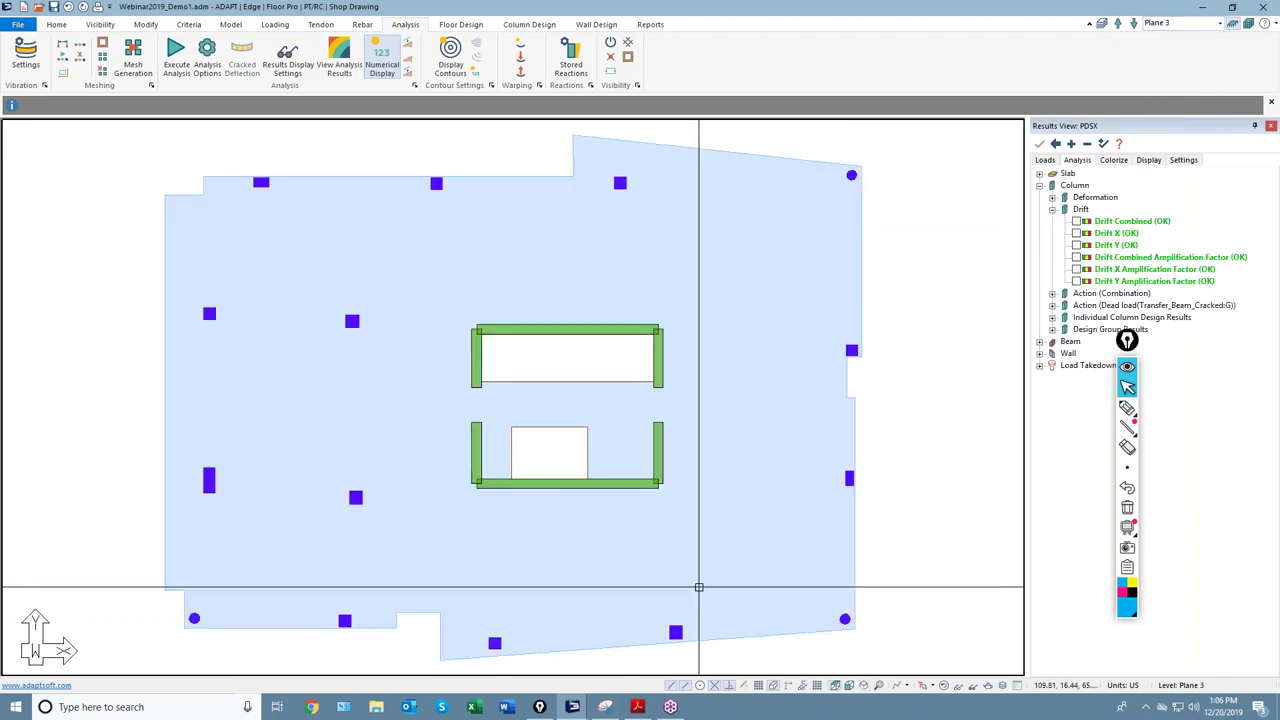
scroll(754, 389, down, 3)
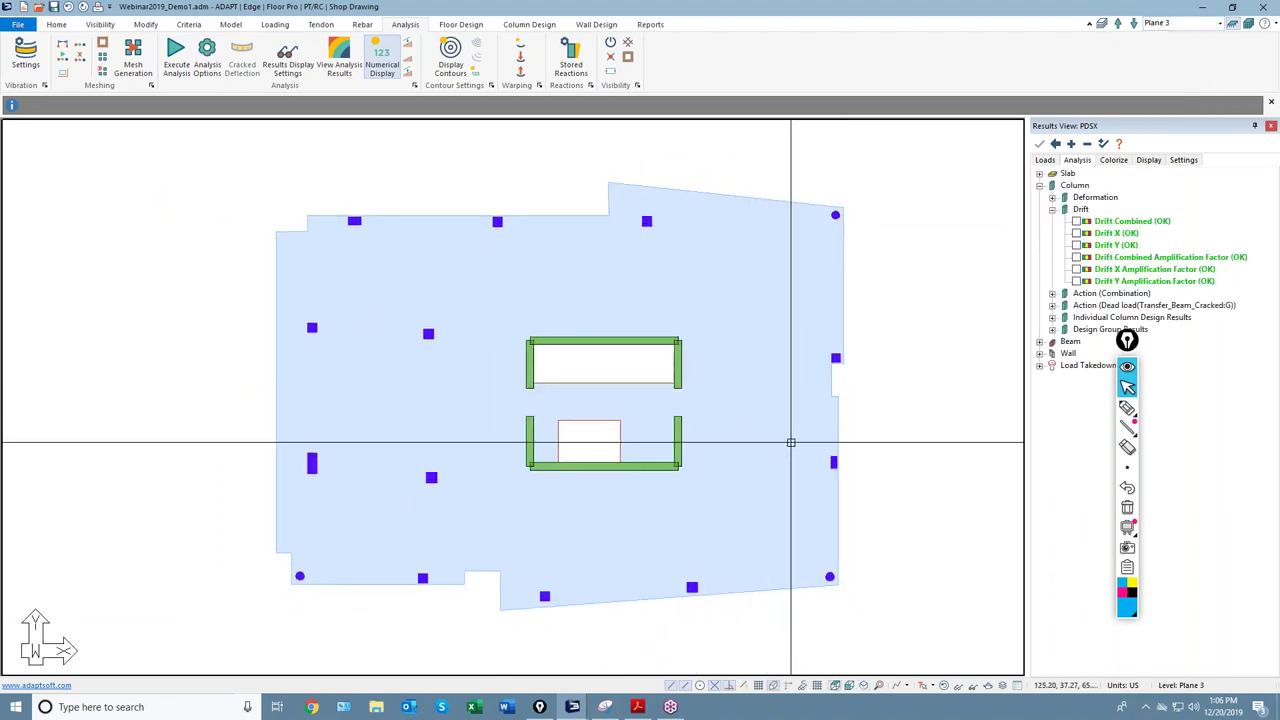
click(458, 25)
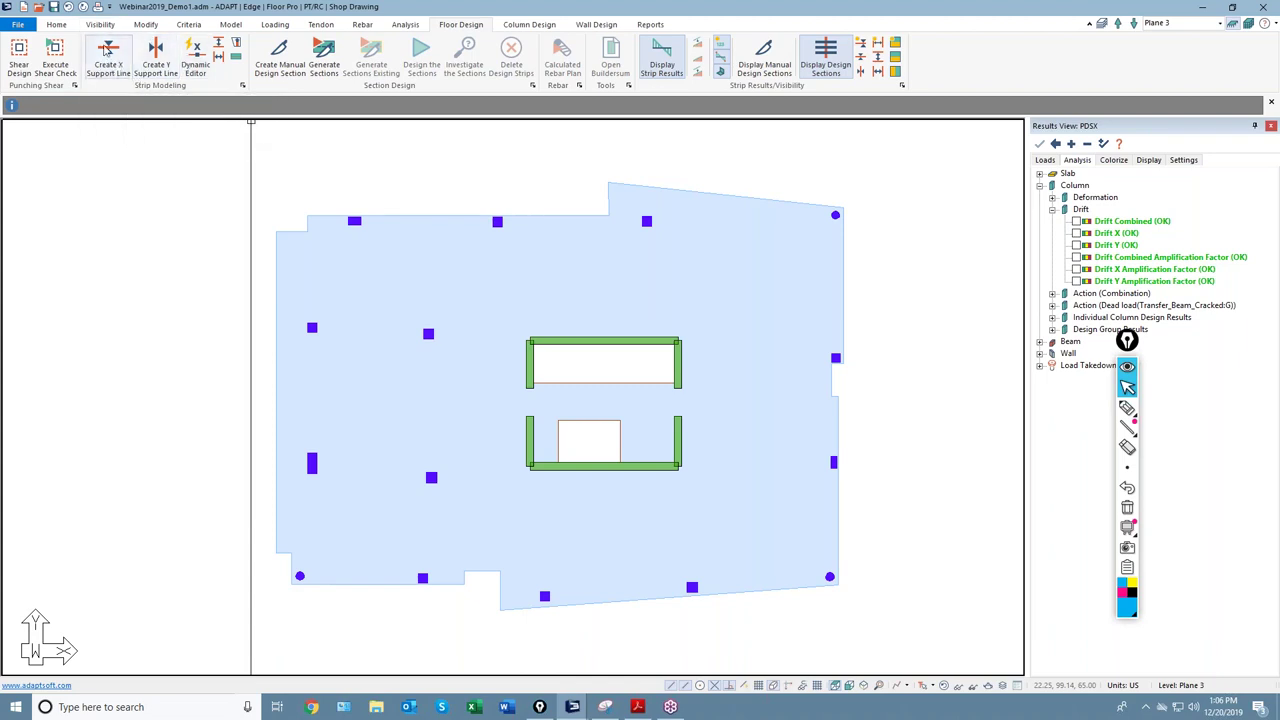
Step: Draw four X-direction support lines left to right across the Plane 3 slab
click(118, 76)
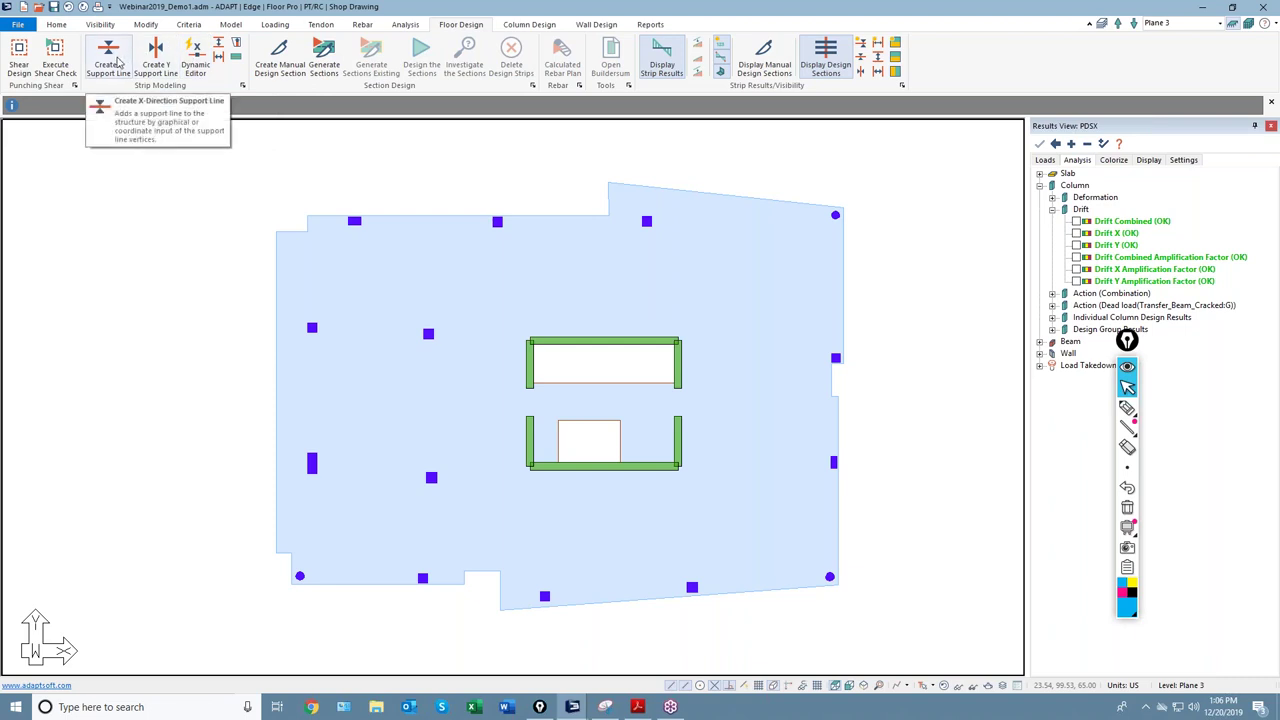
click(115, 64)
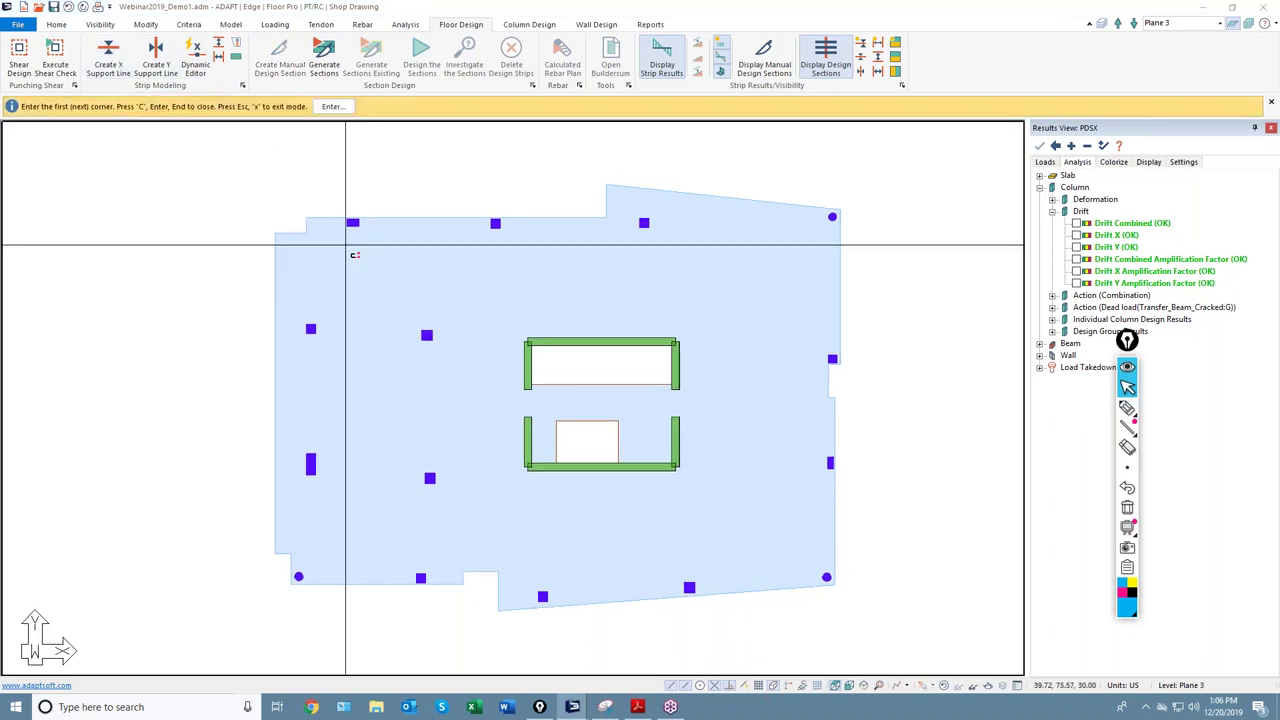
click(346, 245)
click(770, 247)
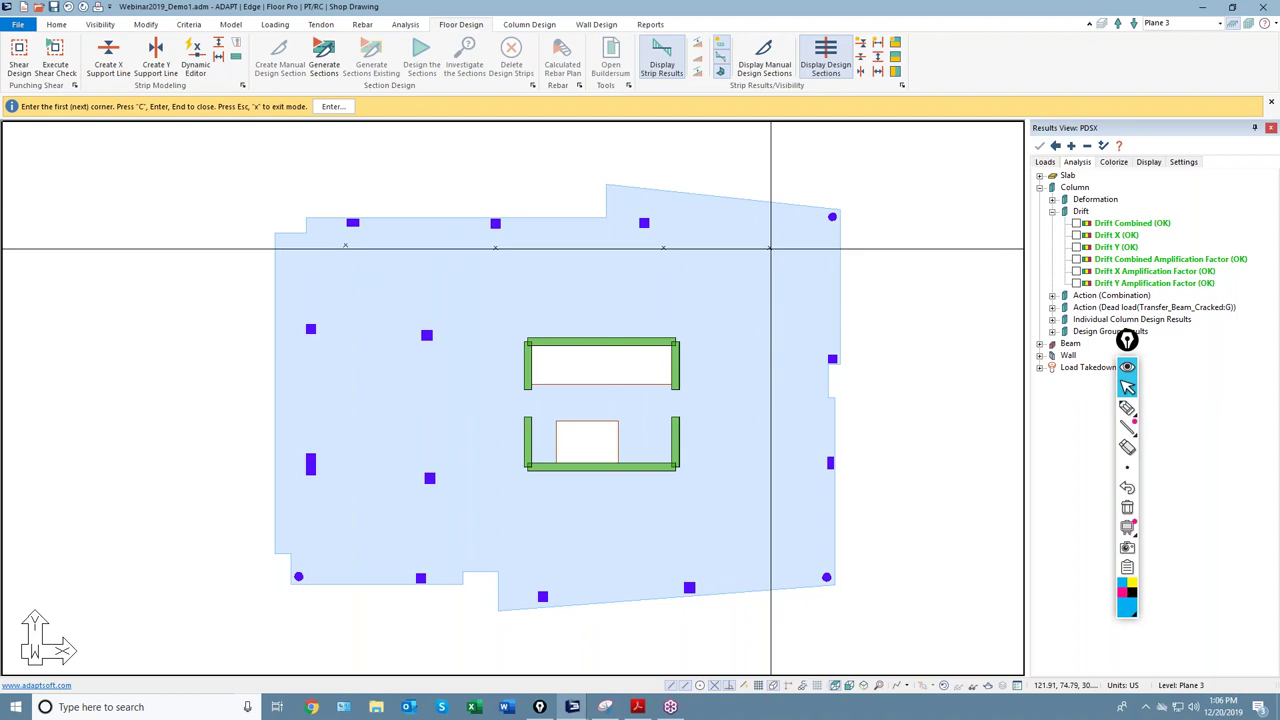
click(356, 301)
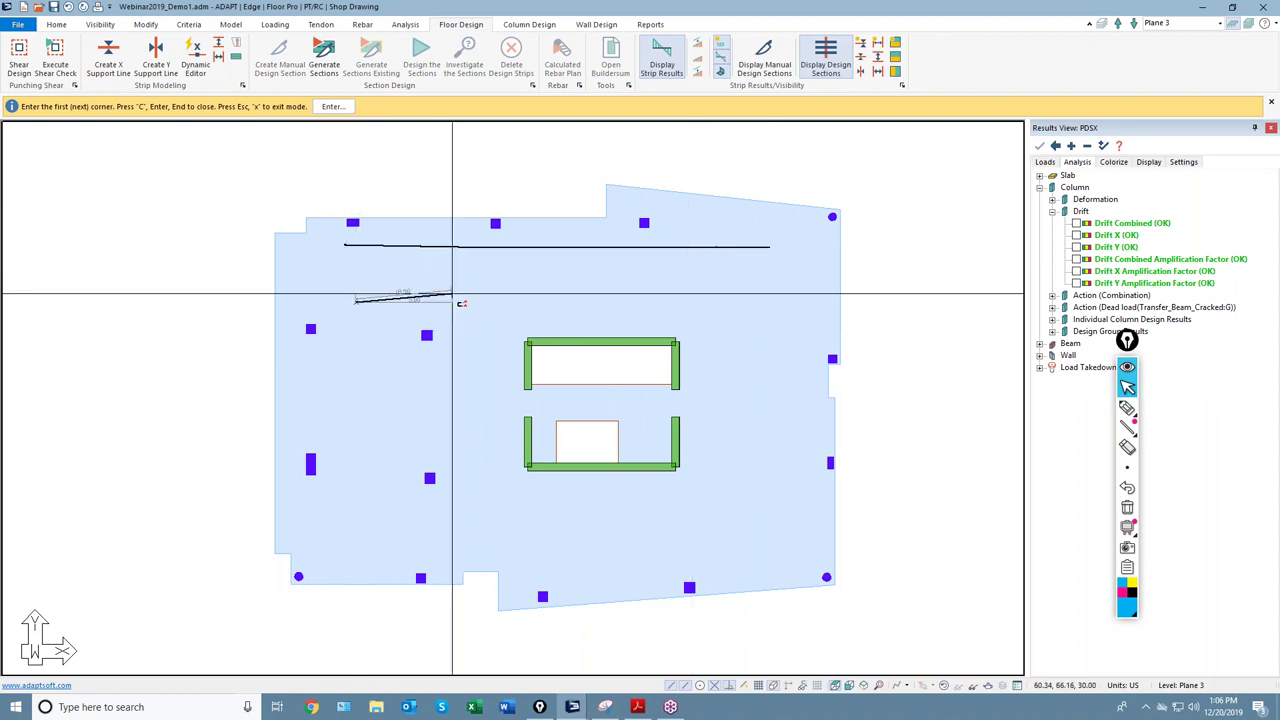
click(772, 294)
click(316, 394)
click(745, 405)
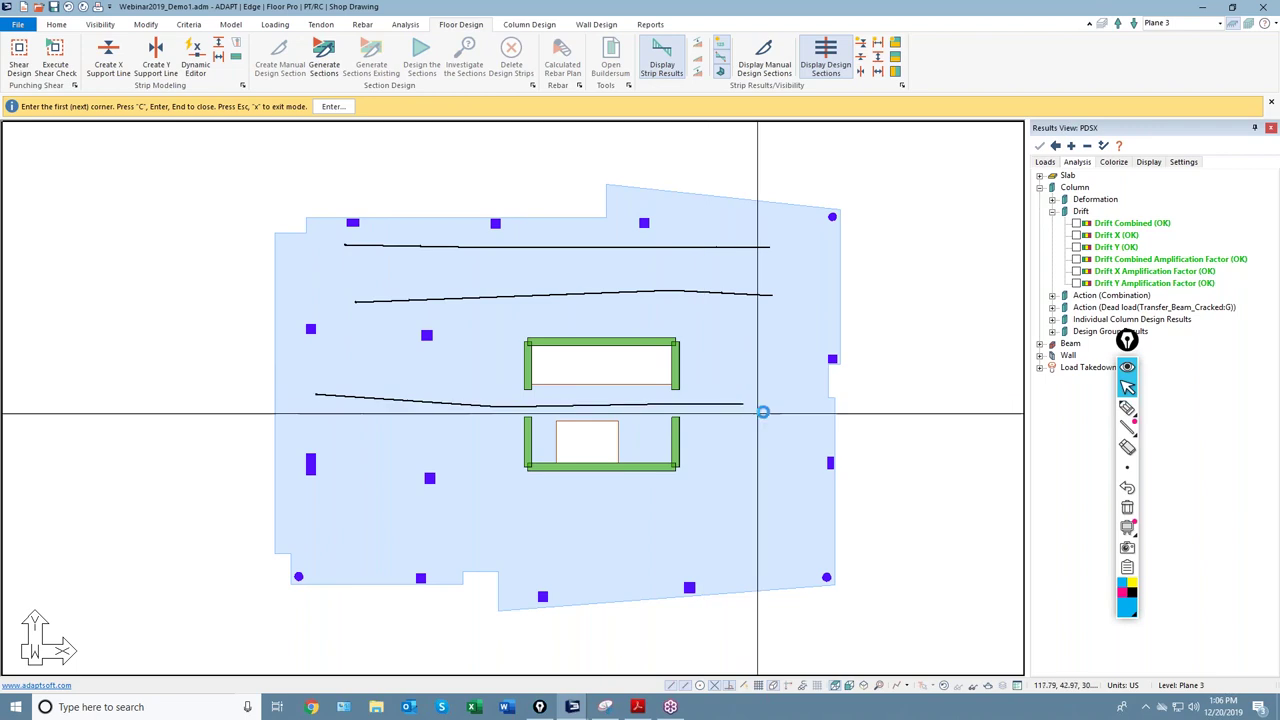
click(325, 508)
click(786, 497)
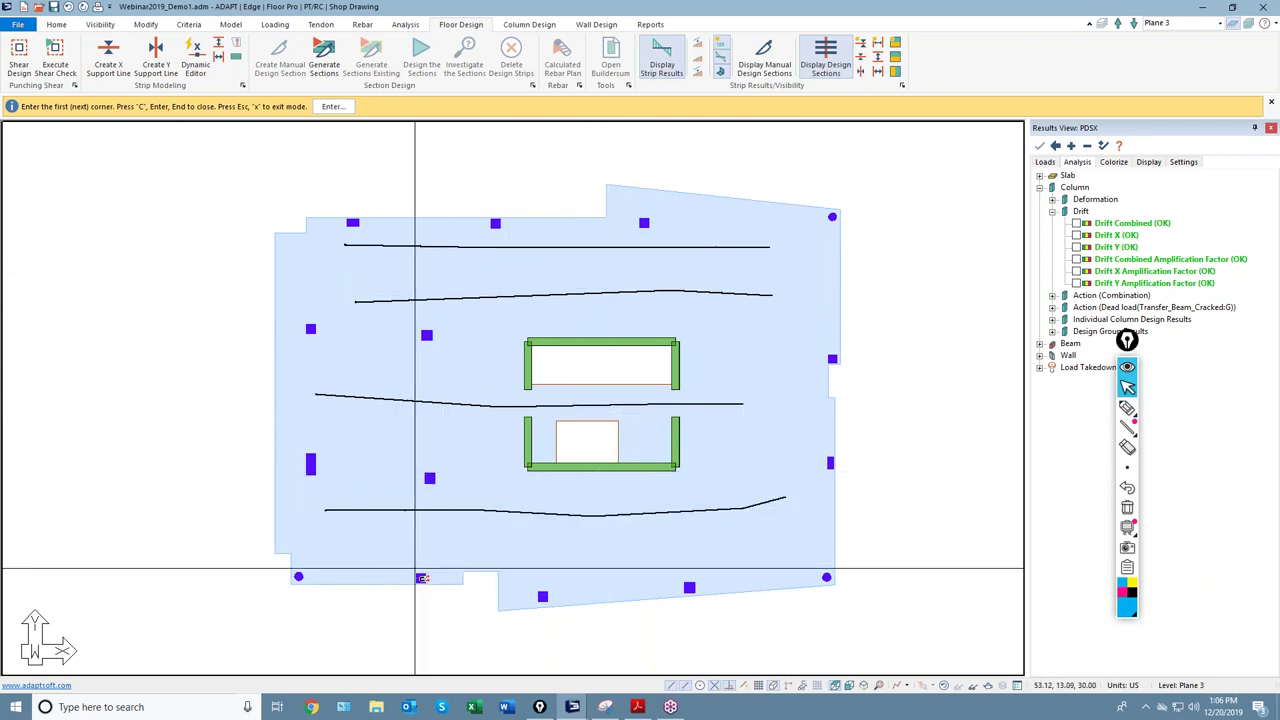
Step: End the support line command, generate design sections, and select the top row of sections
right_click(447, 154)
click(478, 160)
click(316, 66)
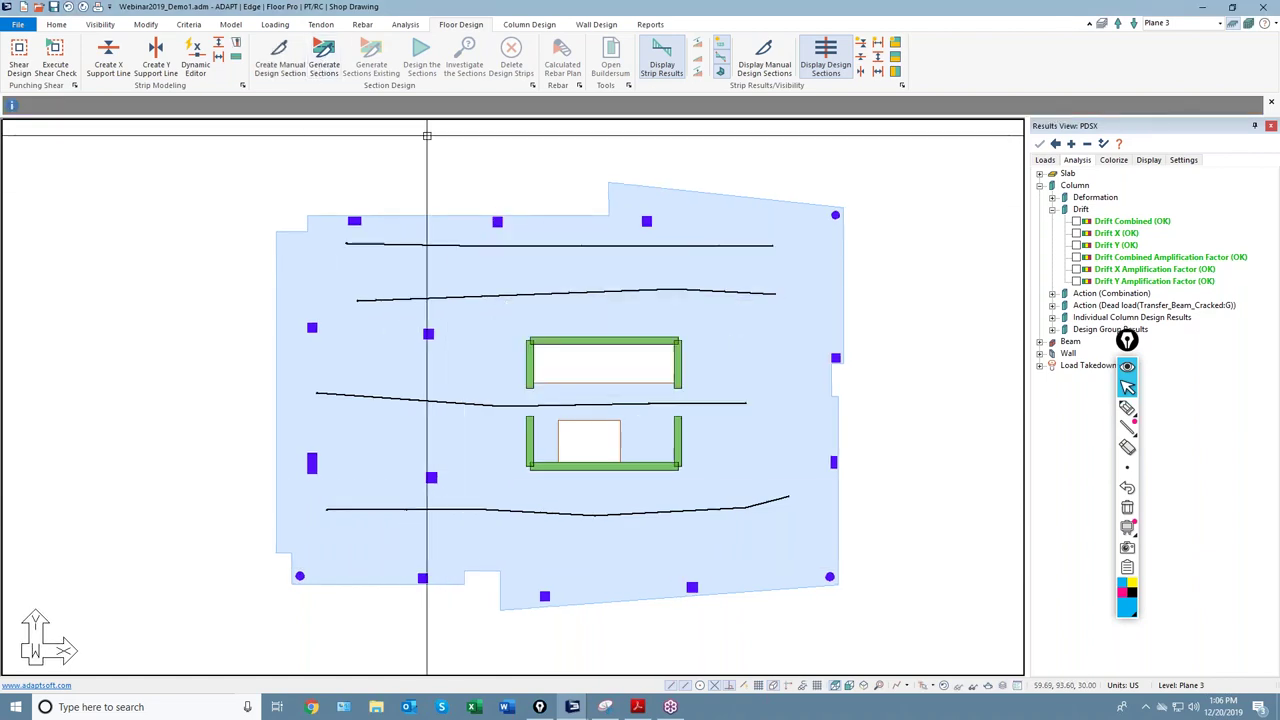
scroll(410, 260, up, 2)
click(400, 255)
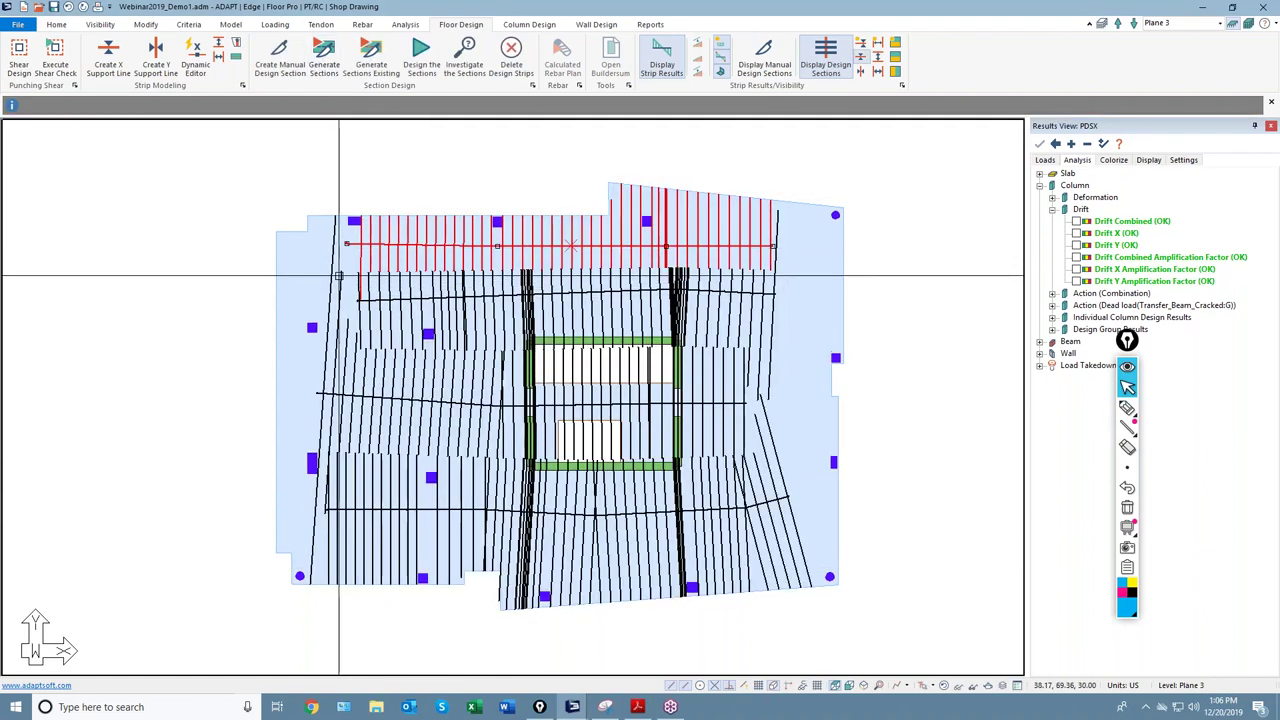
Step: Highlight the slab's left and right edge strips in cyan with the Epic Pen highlighter
scroll(345, 243, up, 2)
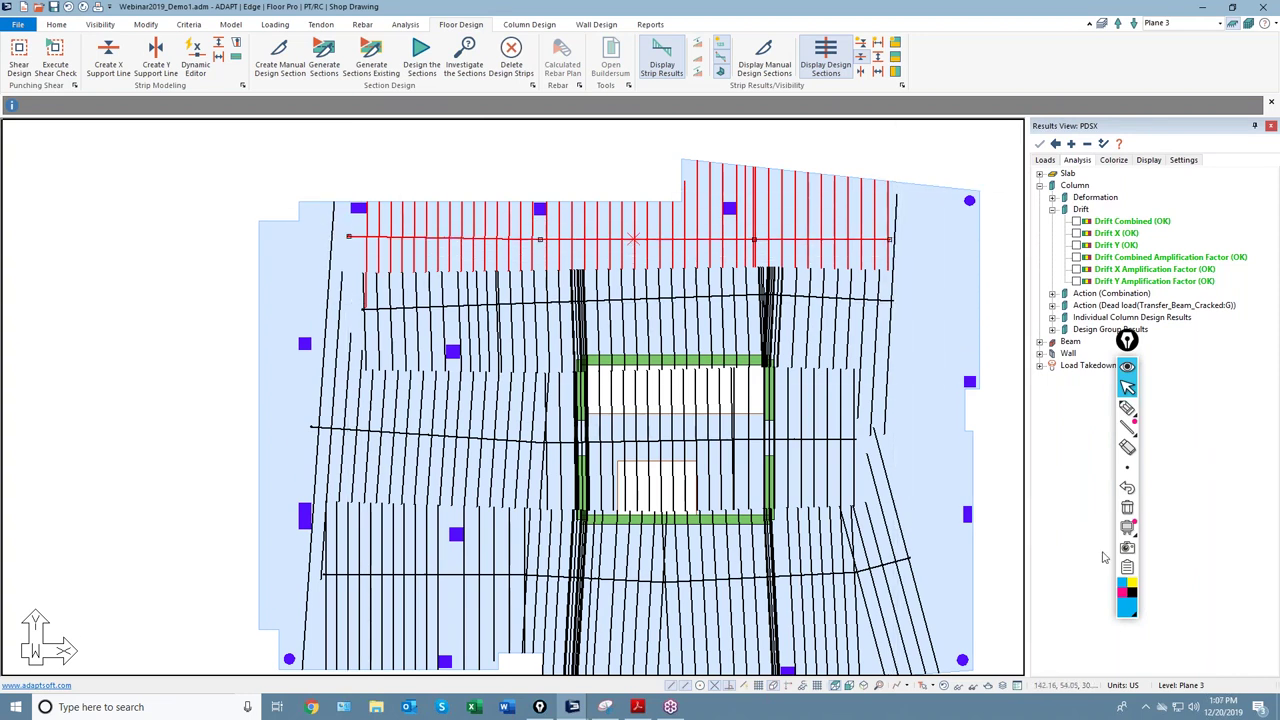
mouse_move(572, 707)
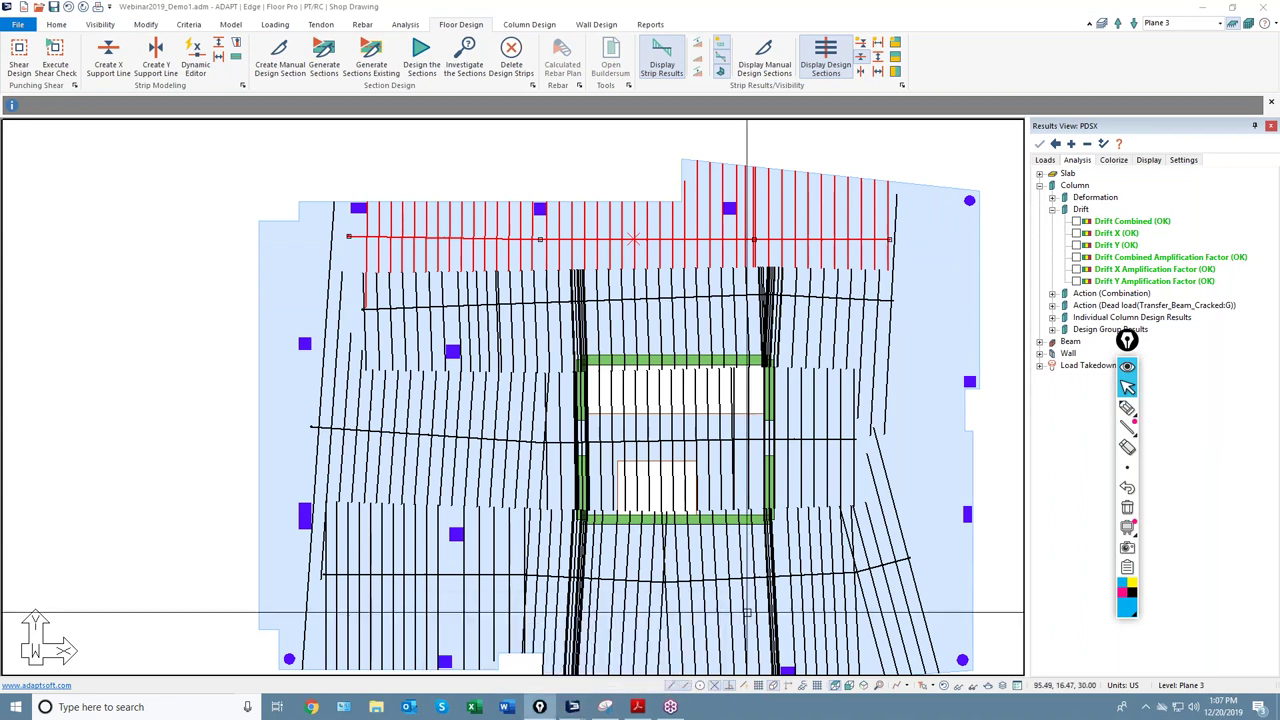
drag(1127, 340, 862, 300)
drag(554, 270, 174, 237)
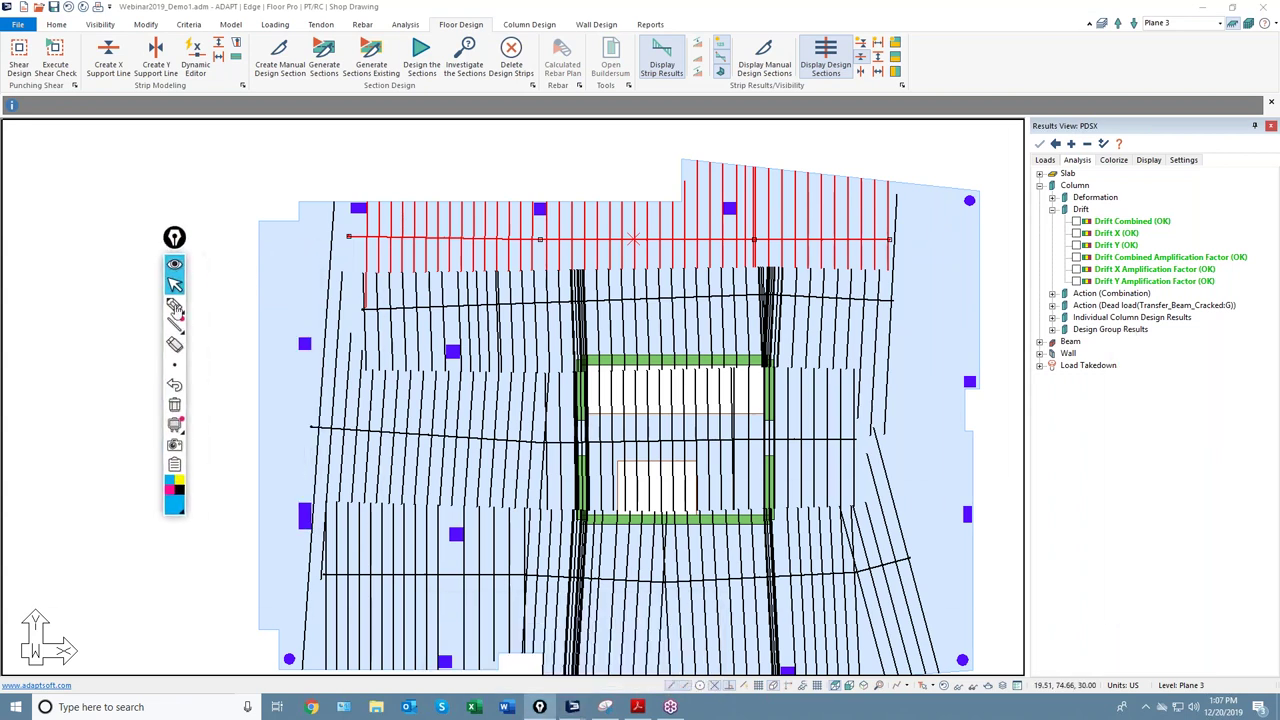
click(174, 305)
mouse_move(357, 213)
mouse_down()
mouse_move(341, 397)
mouse_move(366, 668)
mouse_up()
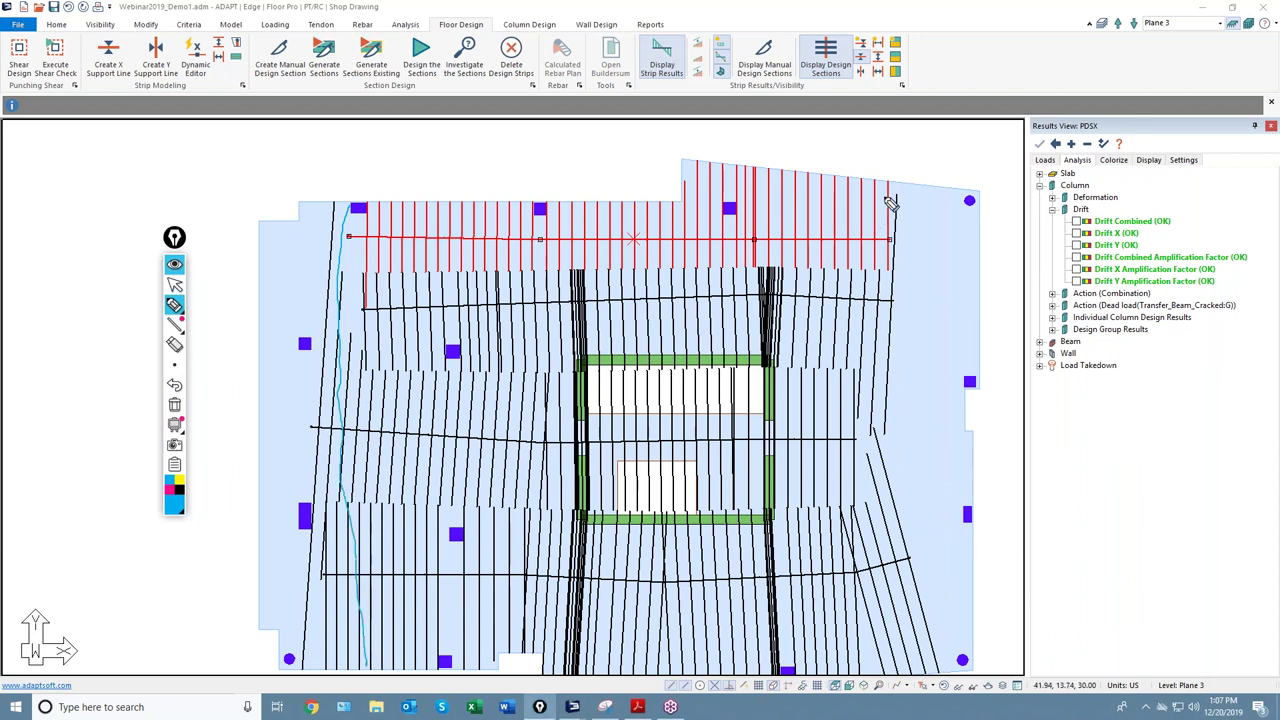
drag(886, 195, 935, 605)
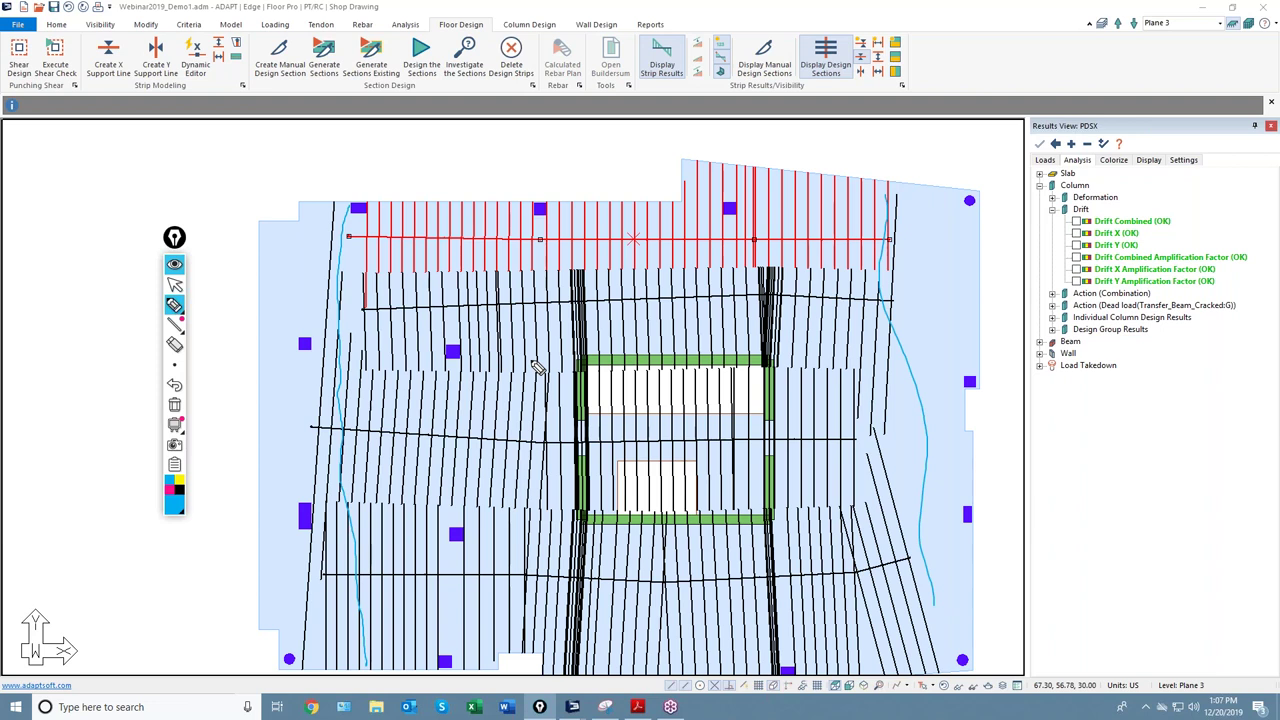
mouse_move(186, 312)
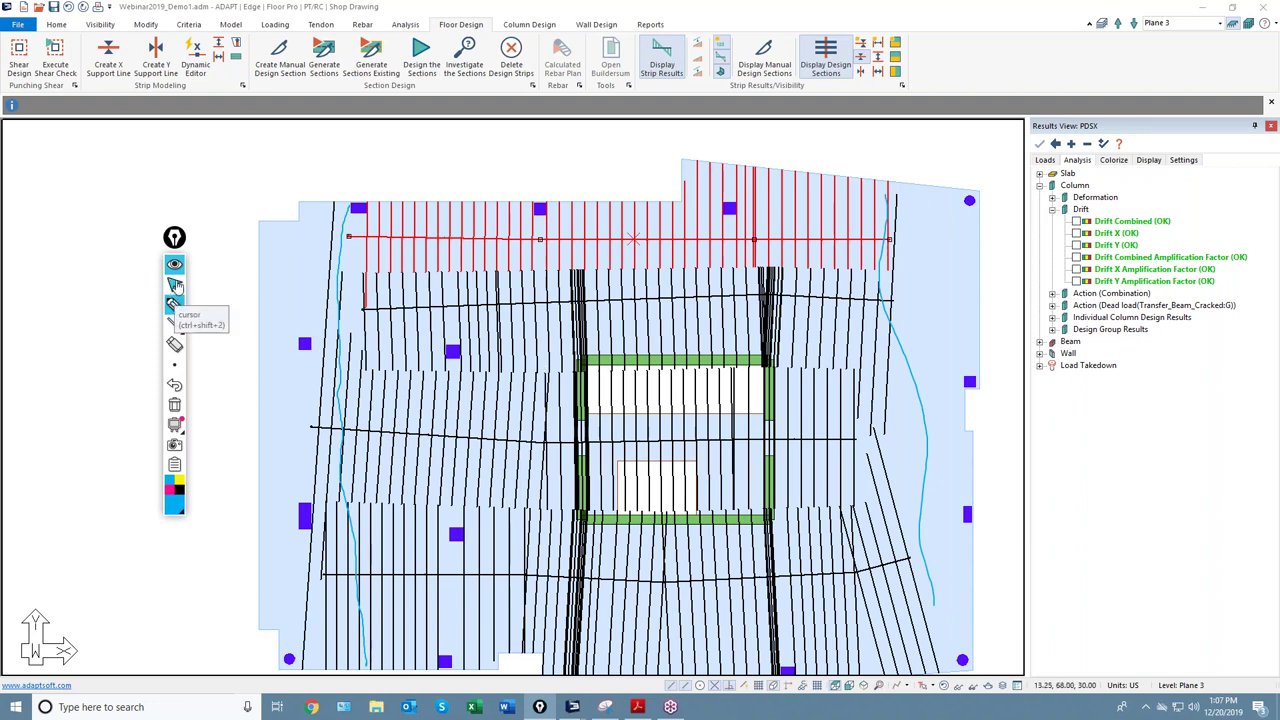
click(175, 286)
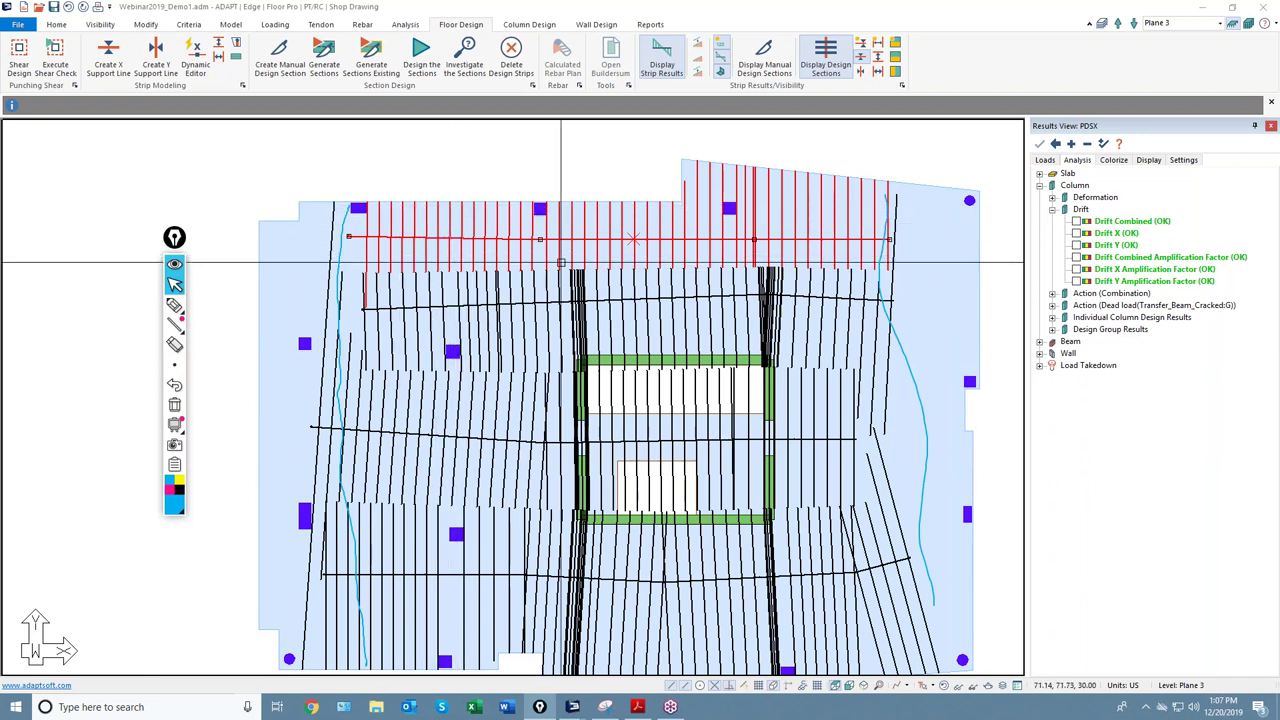
Step: Draw an X-direction splitter between two points near the top strip
click(218, 47)
scroll(385, 260, up, 4)
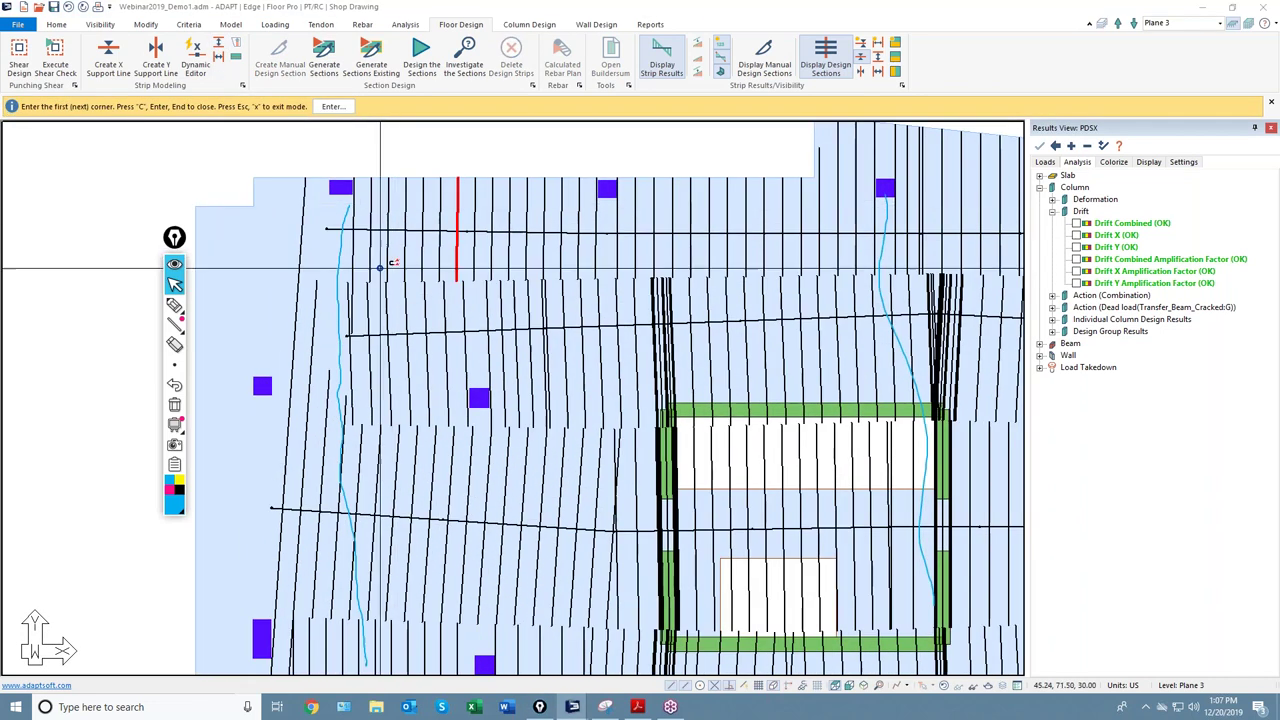
click(378, 251)
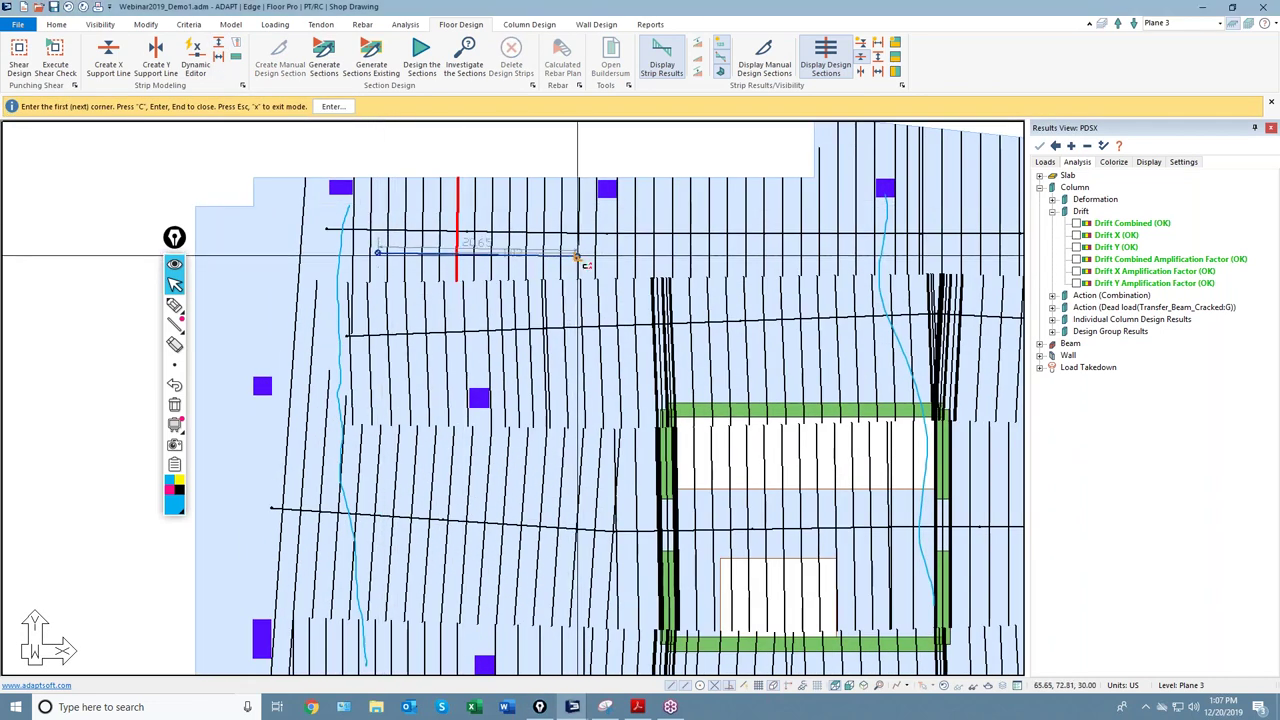
click(577, 258)
scroll(577, 258, down, 1)
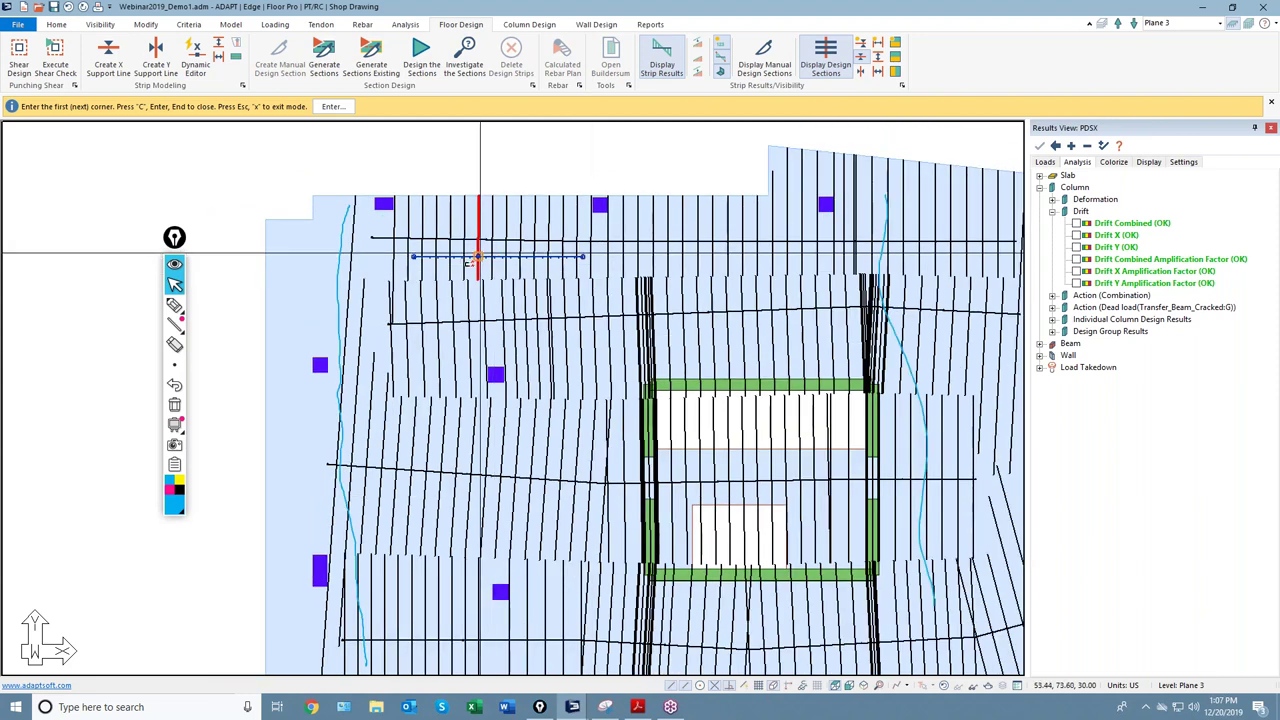
Step: Sketch two short pink marks beside the splitter and exit the splitter command
click(174, 304)
mouse_move(474, 222)
mouse_down()
mouse_move(471, 197)
mouse_move(463, 256)
mouse_up()
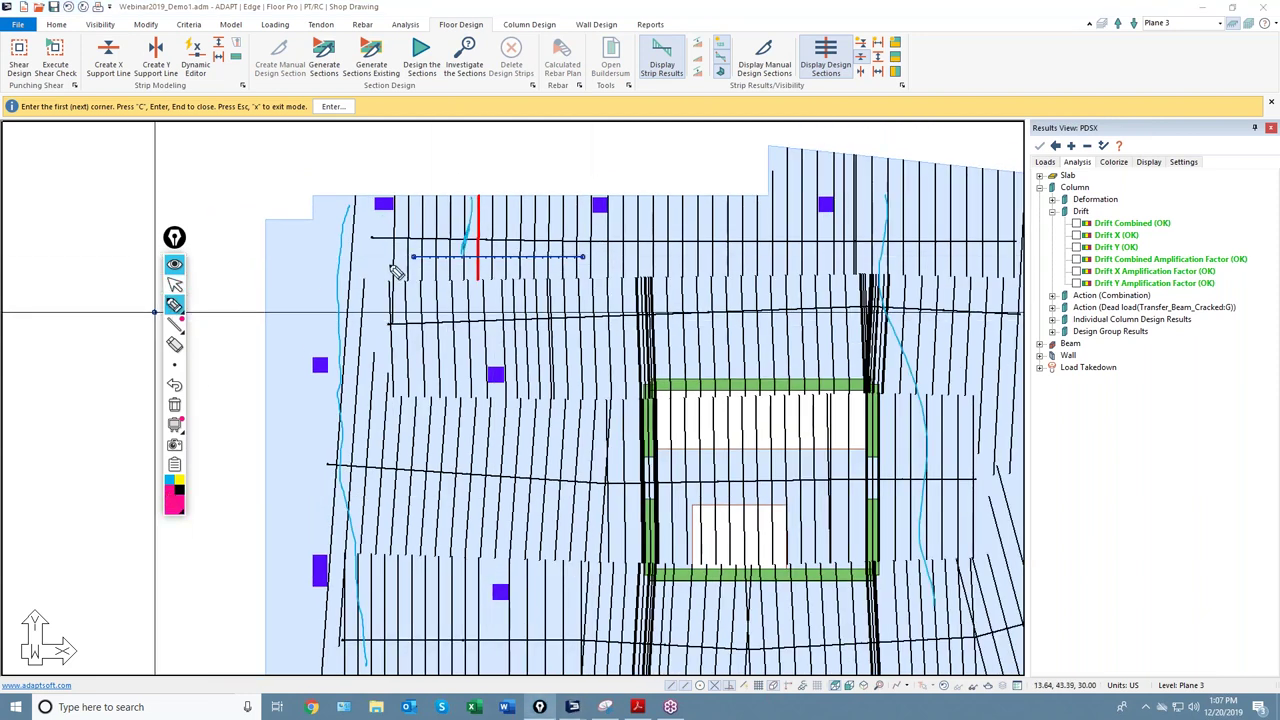
drag(459, 197, 449, 276)
click(175, 285)
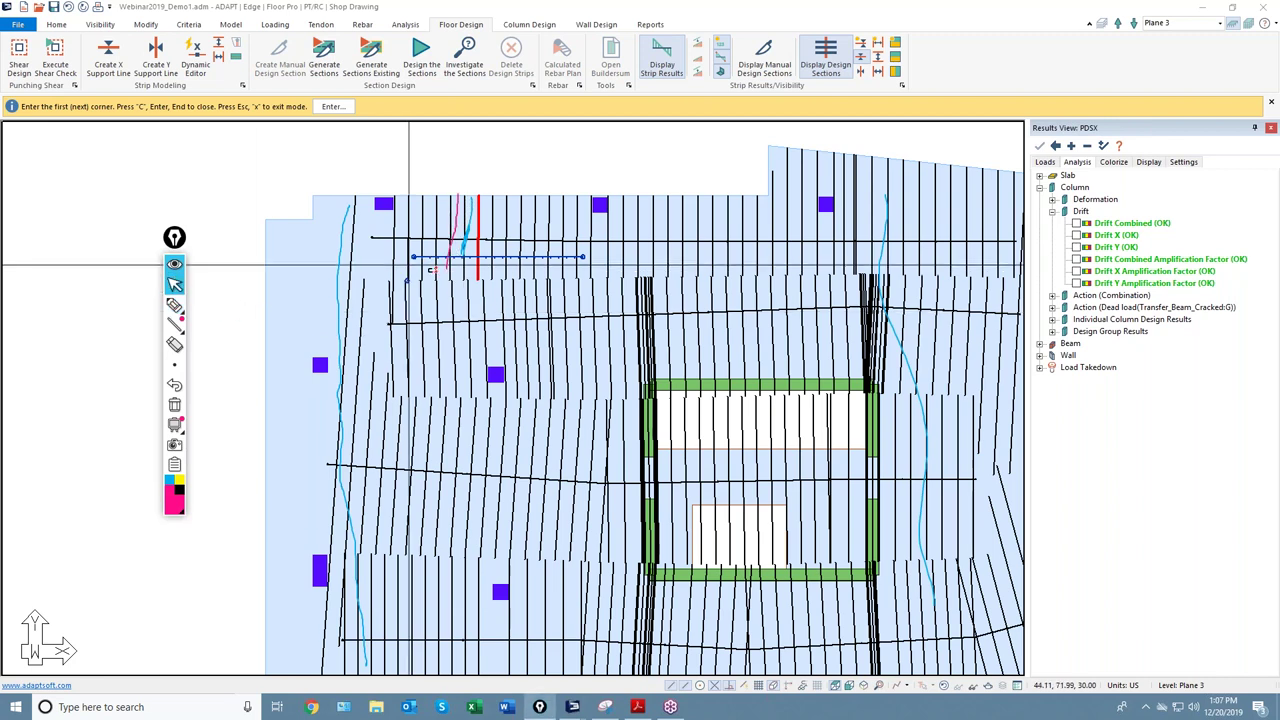
right_click(217, 212)
click(240, 221)
Step: Sketch four horizontal and two vertical pink markup lines across the core area
mouse_move(399, 250)
middle_down()
mouse_move(363, 240)
mouse_move(486, 220)
middle_up()
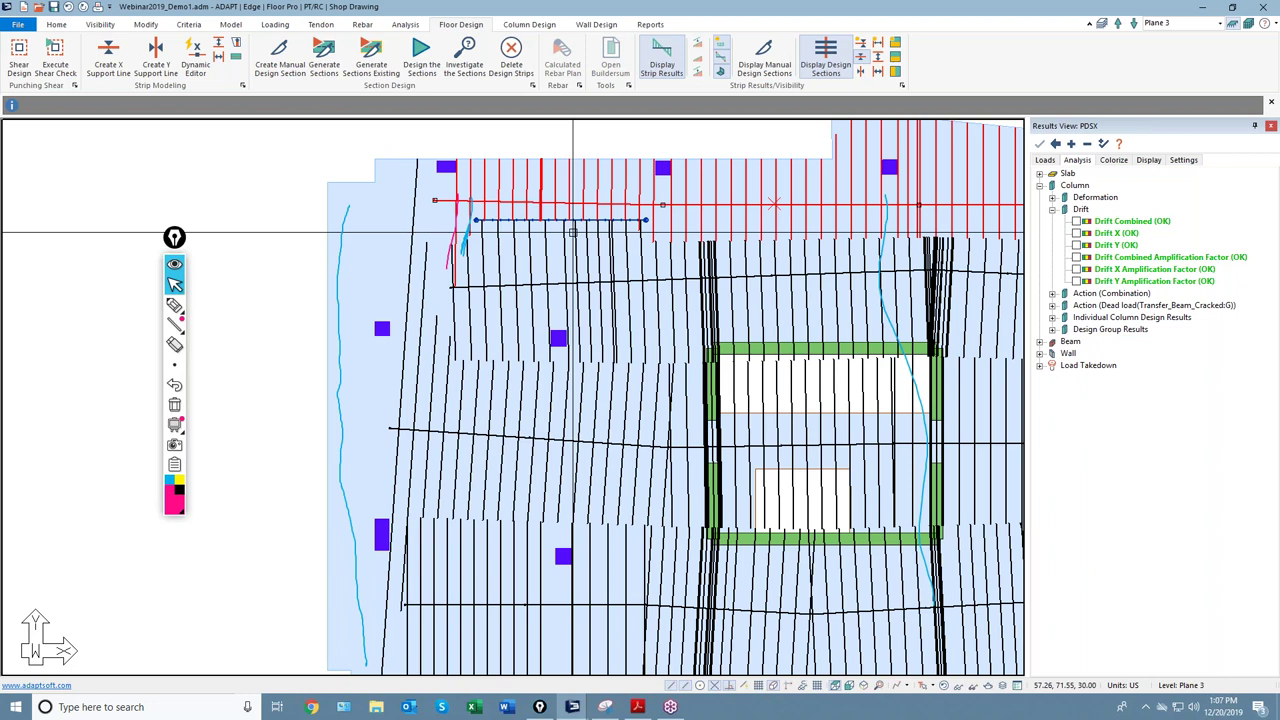
middle_drag(740, 354, 678, 322)
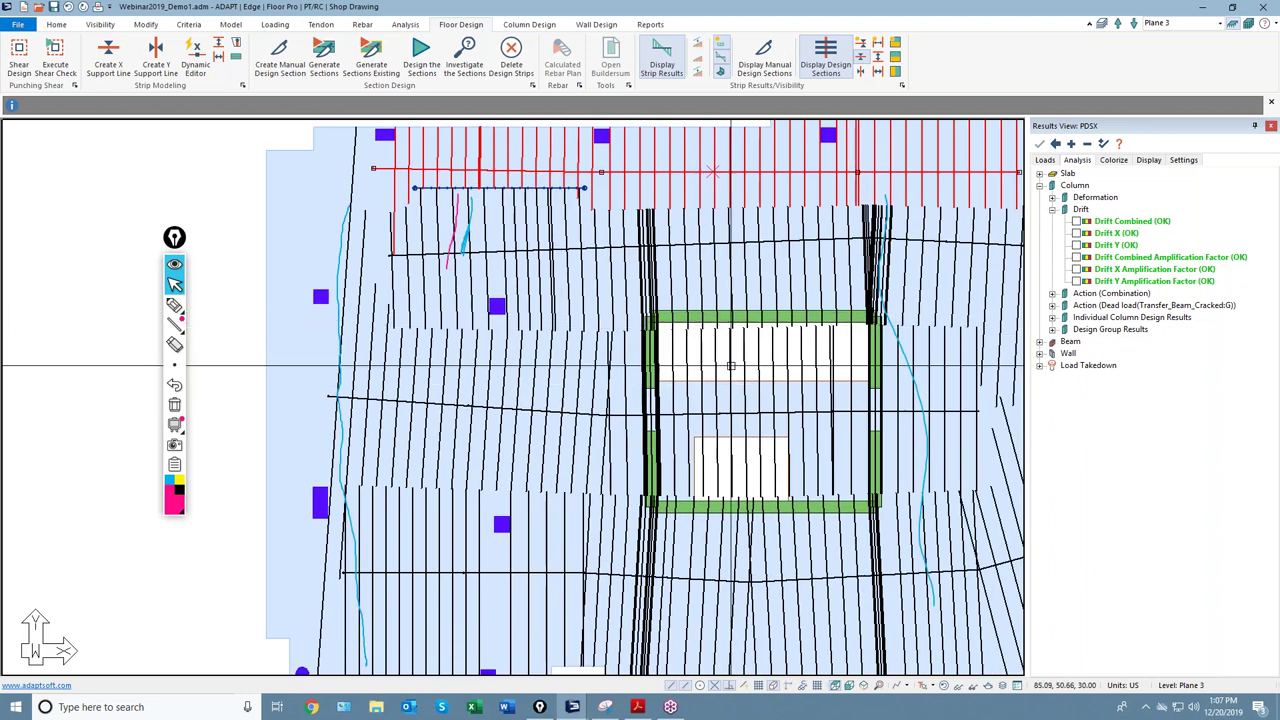
middle_drag(742, 385, 678, 373)
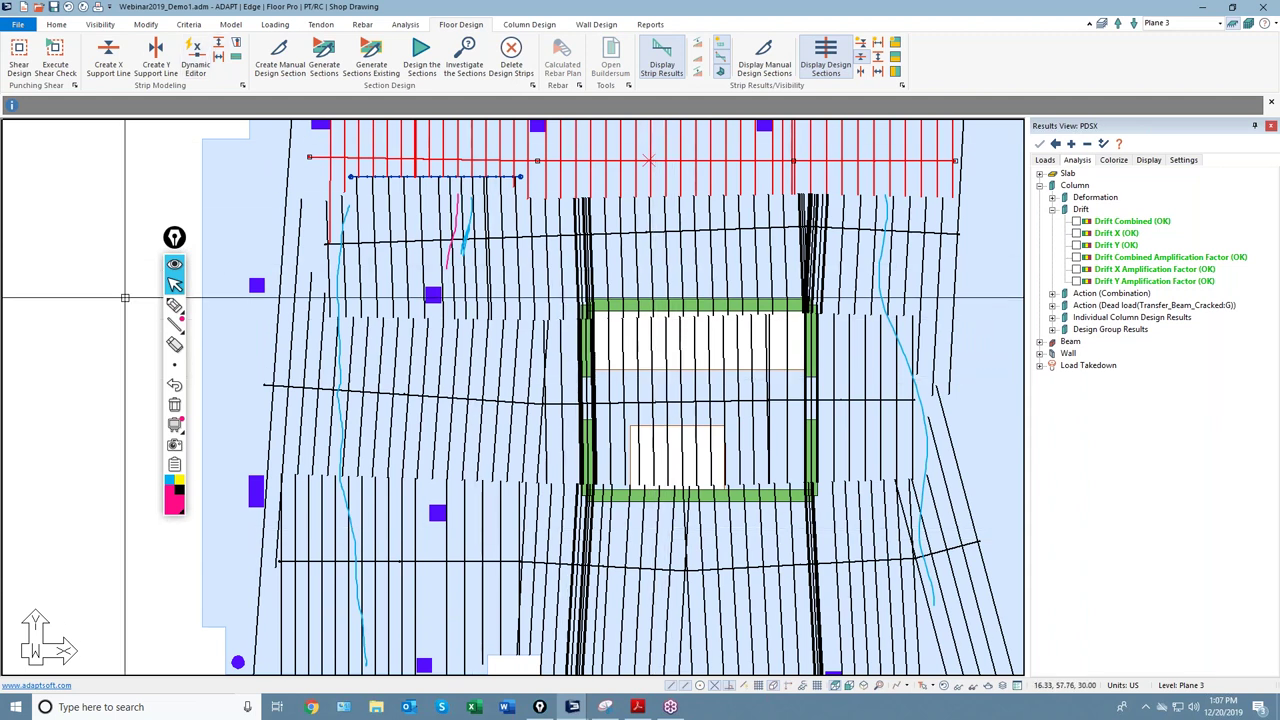
click(174, 304)
drag(614, 322, 810, 308)
drag(604, 370, 805, 366)
drag(607, 424, 828, 421)
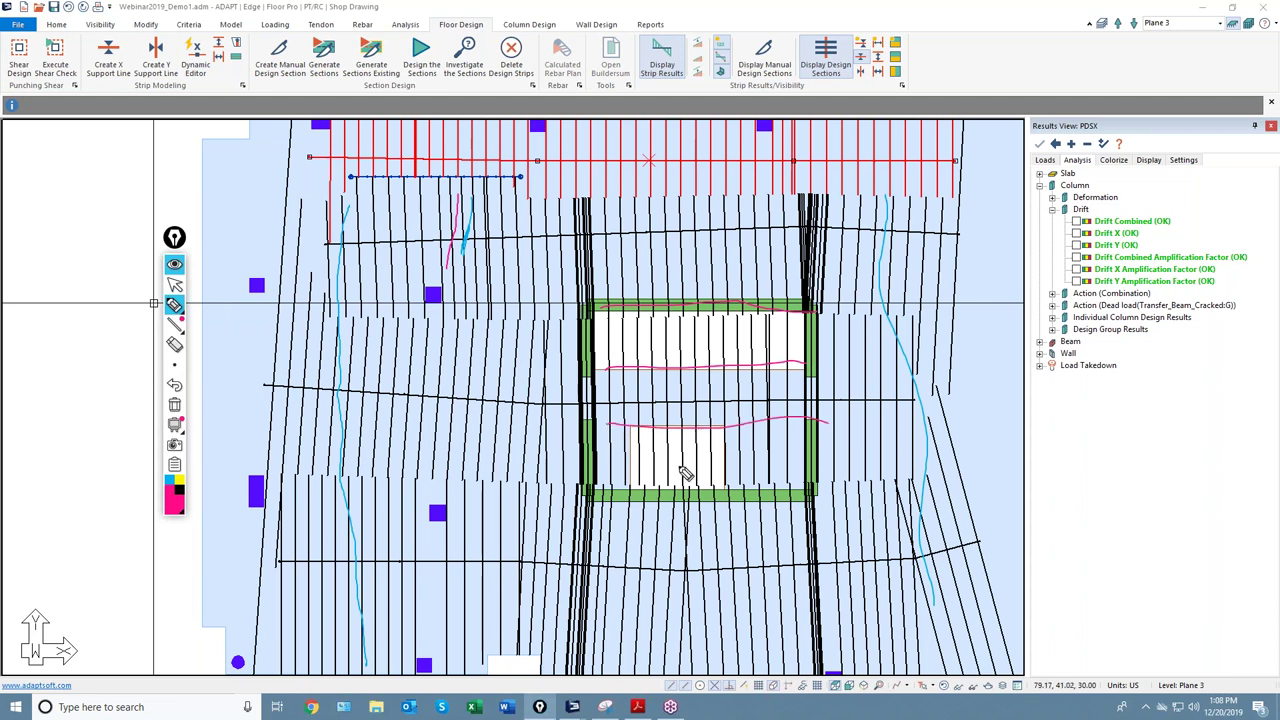
drag(612, 481, 800, 477)
drag(715, 214, 713, 308)
drag(716, 384, 707, 588)
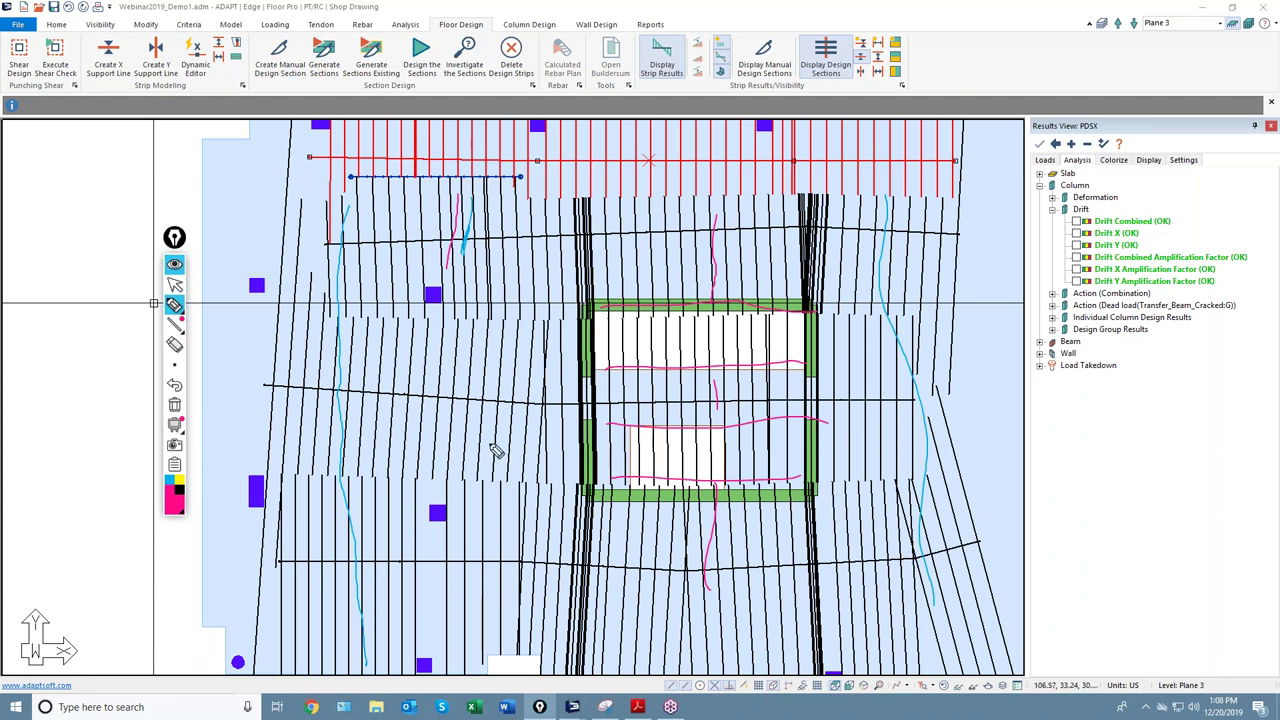
click(175, 286)
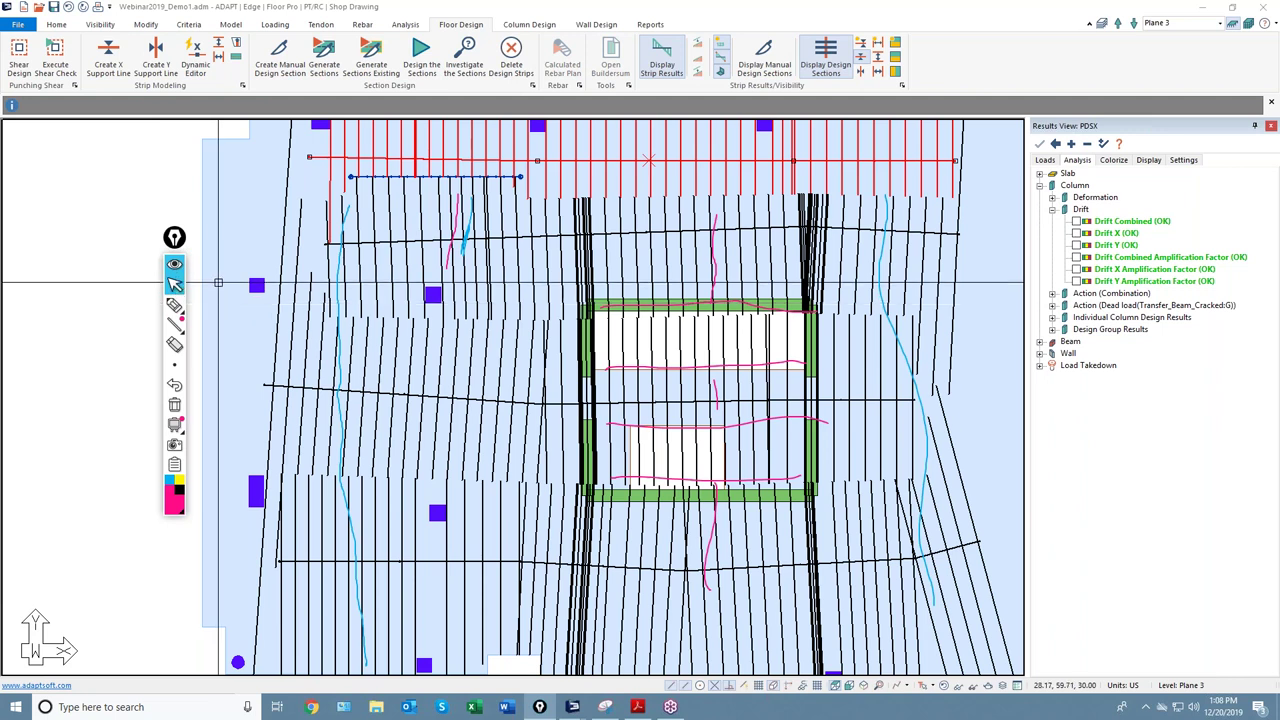
scroll(362, 321, down, 3)
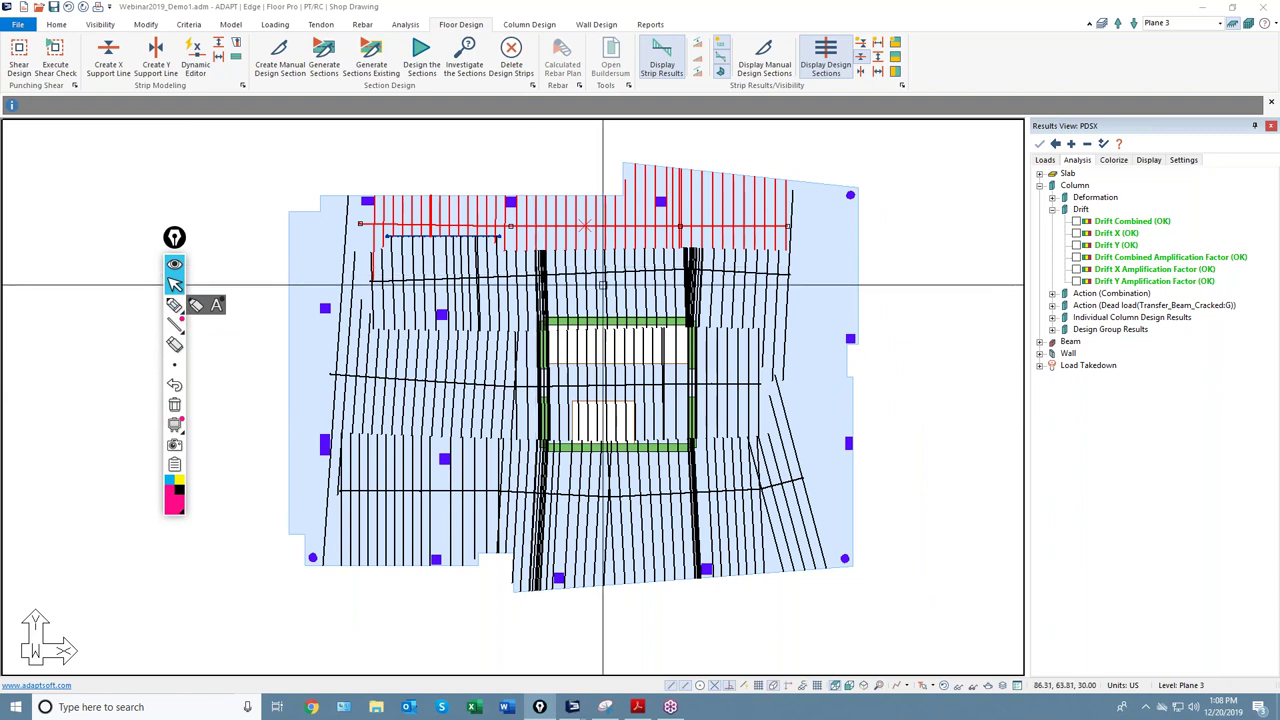
Step: Select all support lines and splitters by type and delete them
click(888, 137)
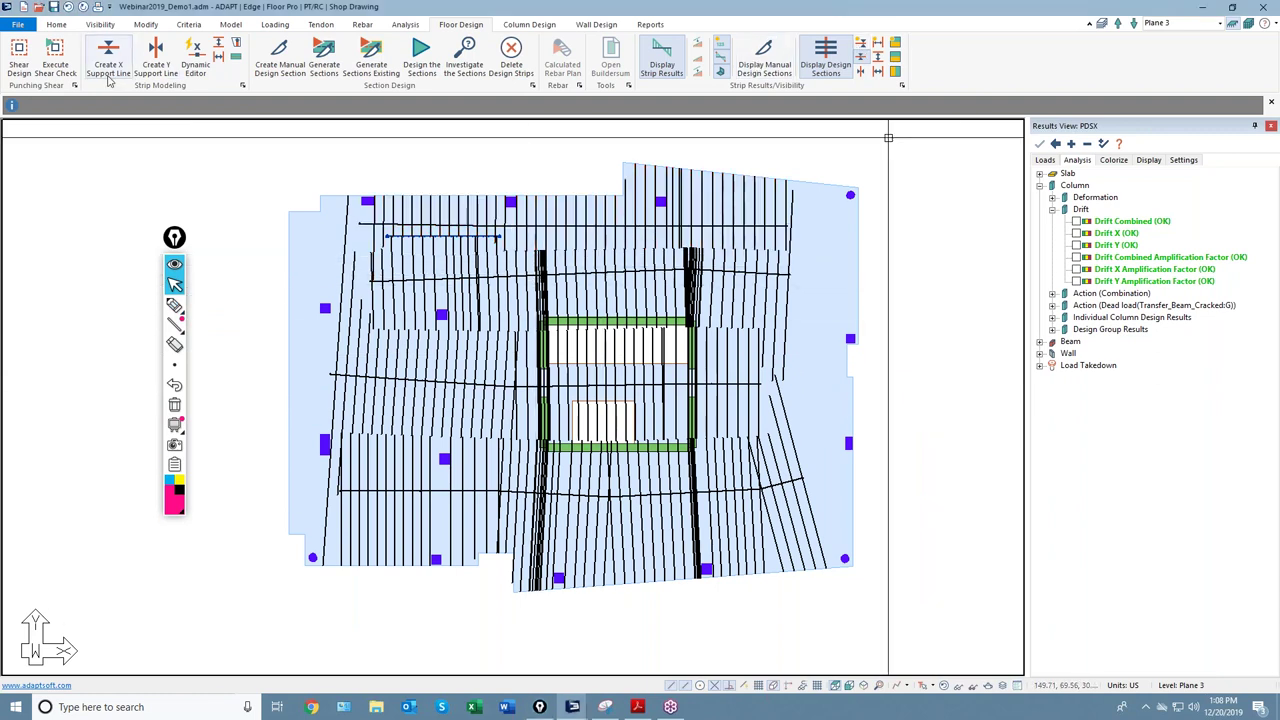
click(56, 24)
click(154, 60)
click(584, 320)
ctrl+click(576, 311)
click(696, 193)
key(Delete)
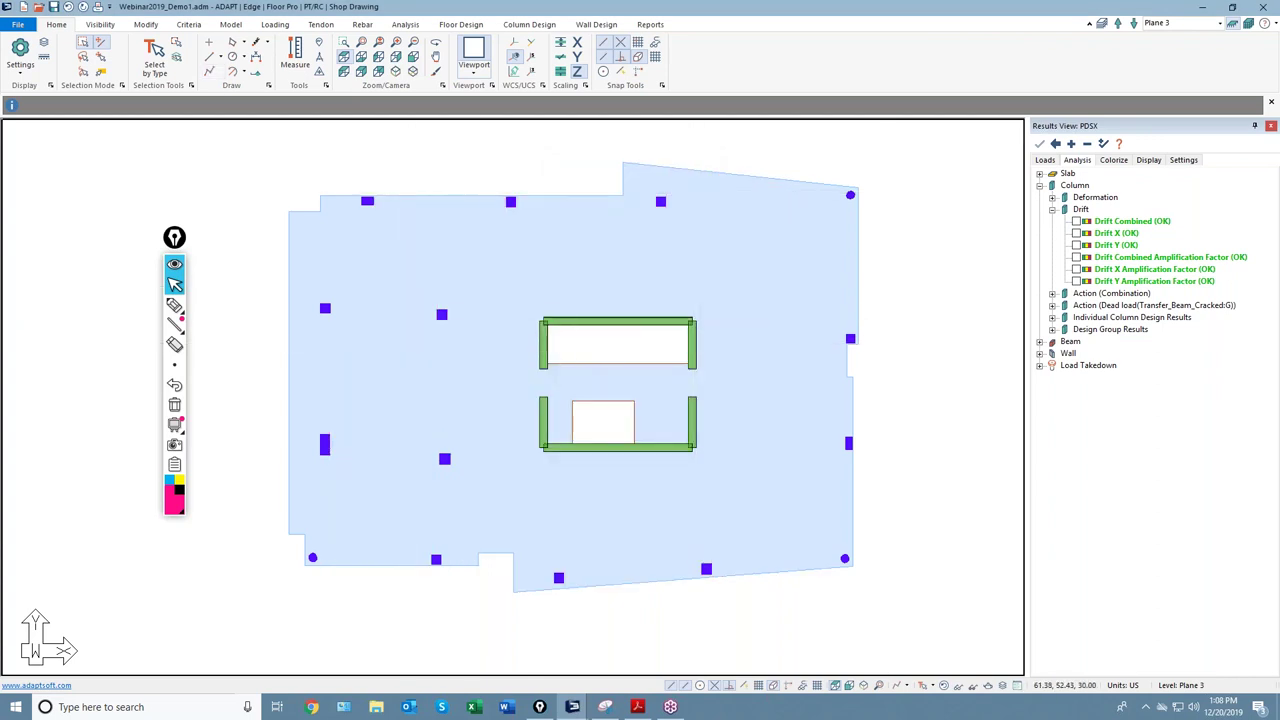
click(461, 24)
Step: In the Dynamic Support Line Editor, draw an X line along the top edge to the corner column
click(193, 60)
drag(1068, 80, 931, 83)
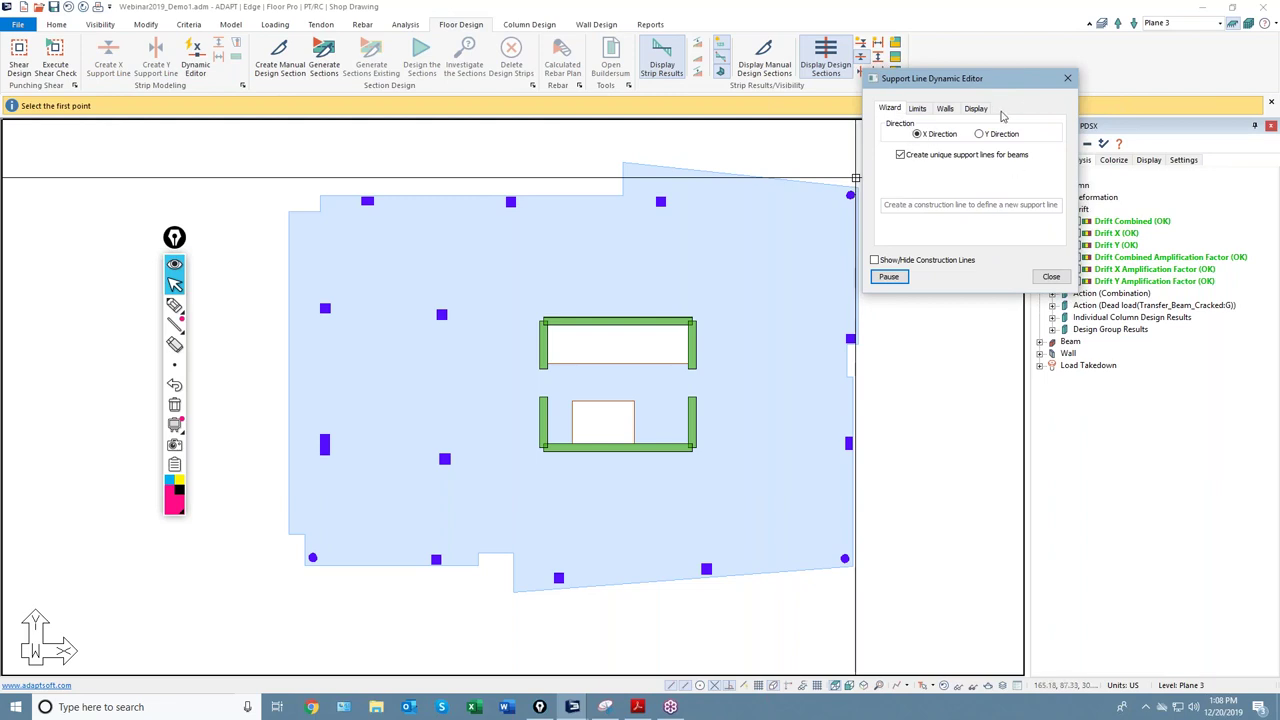
middle_drag(614, 414, 543, 400)
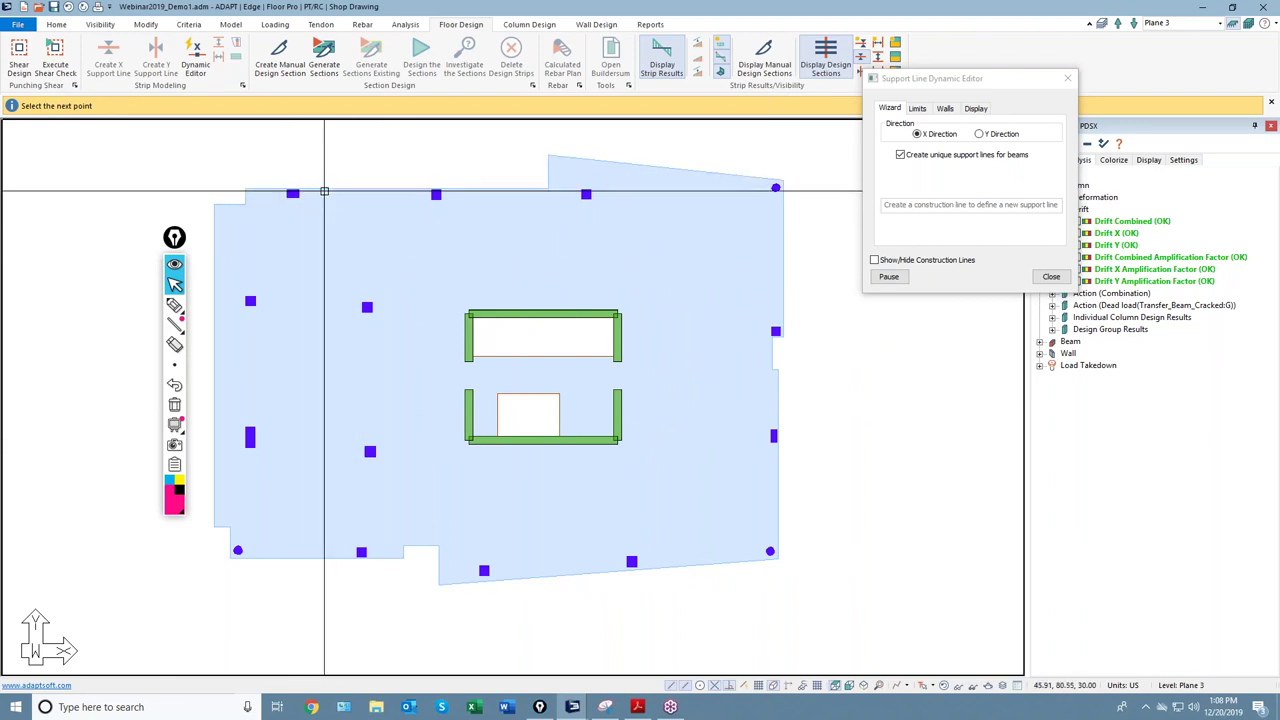
click(702, 195)
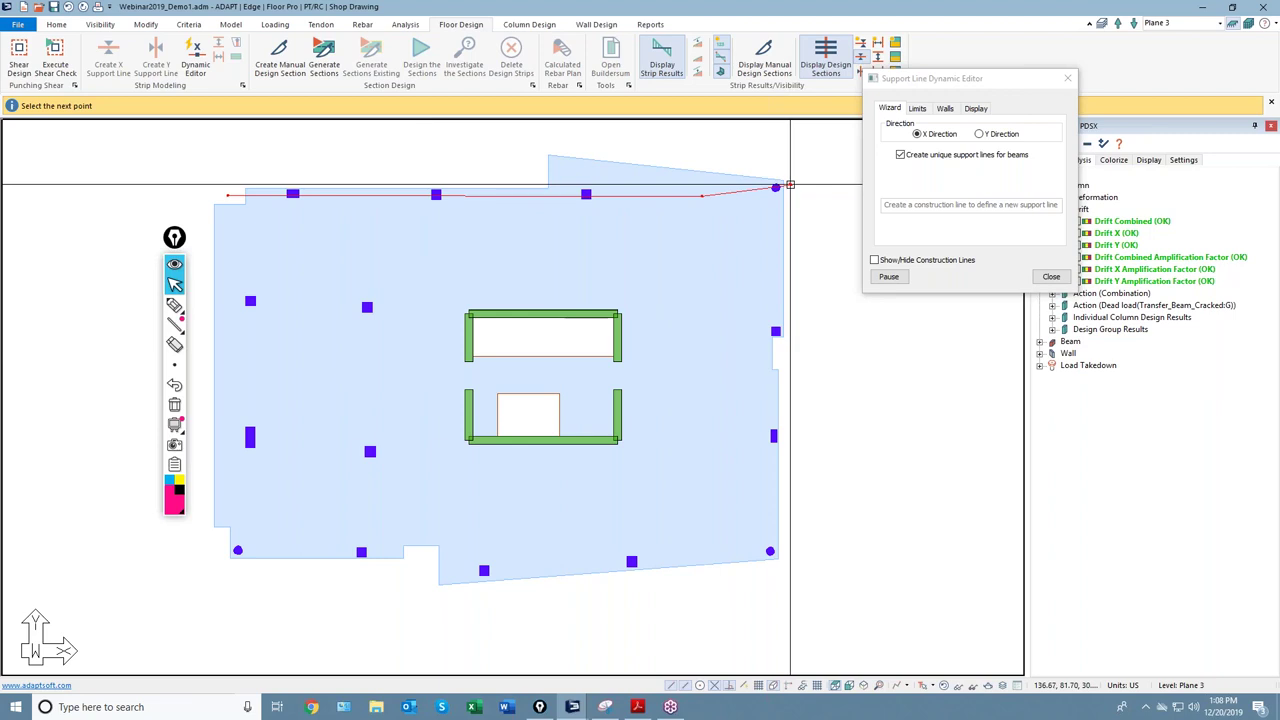
double_click(790, 185)
Step: Draw X support lines through the middle column row and along the lower core wall row
click(256, 303)
click(370, 307)
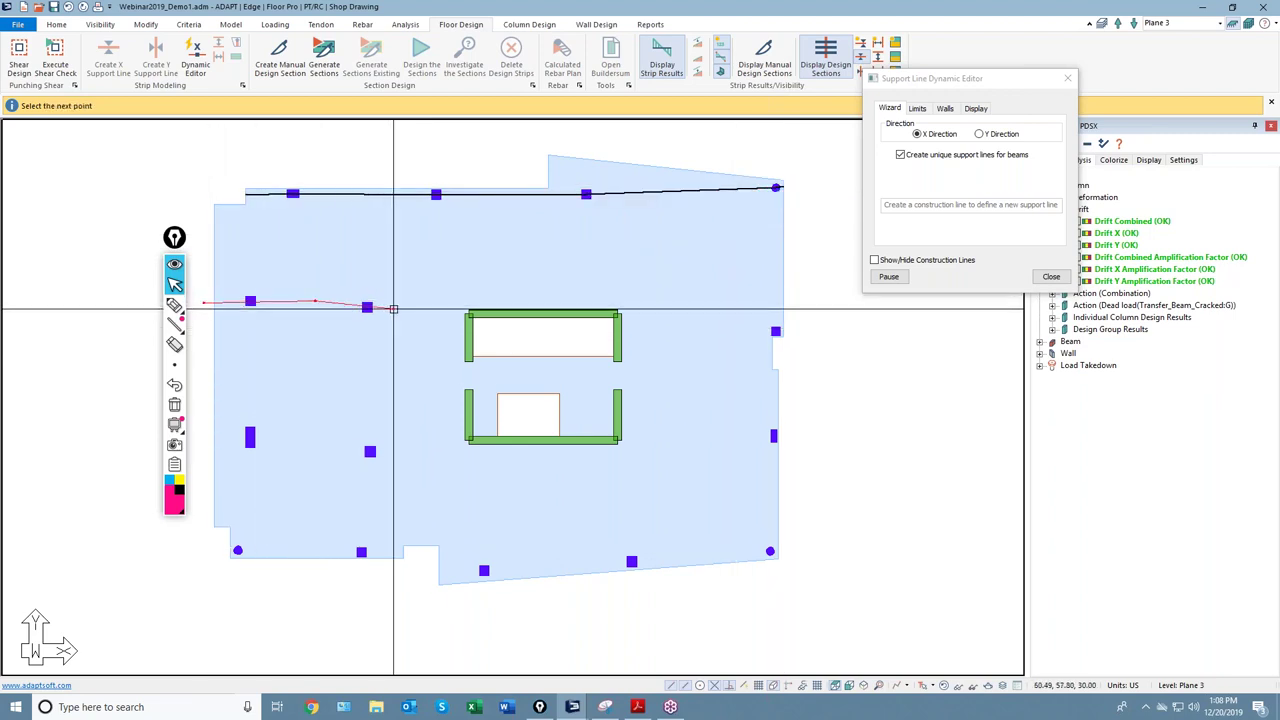
scroll(478, 313, up, 1)
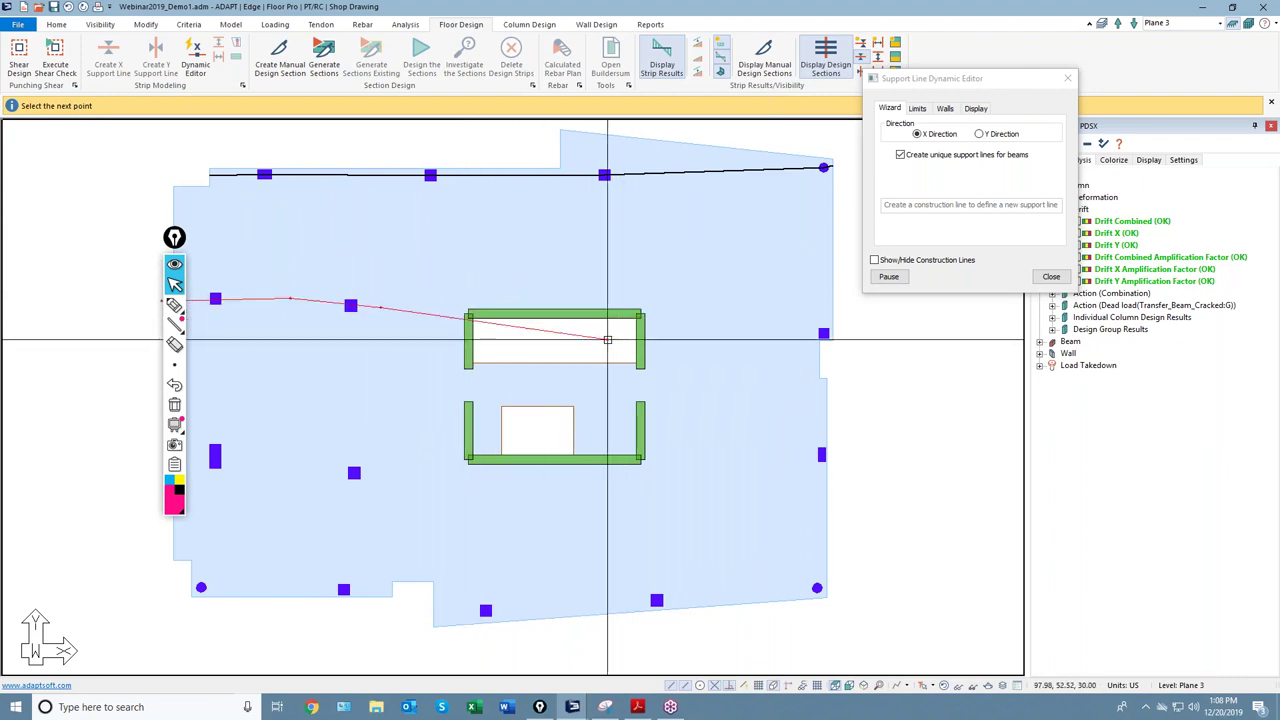
scroll(595, 325, down, 1)
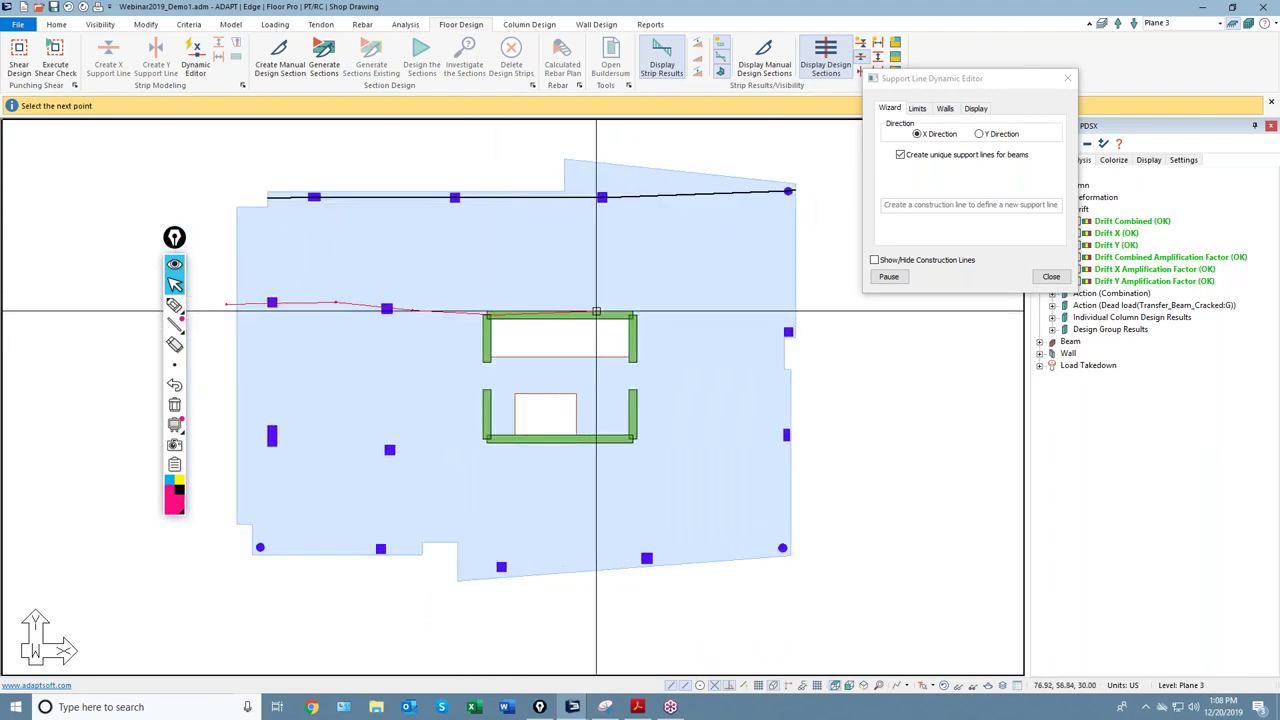
click(810, 342)
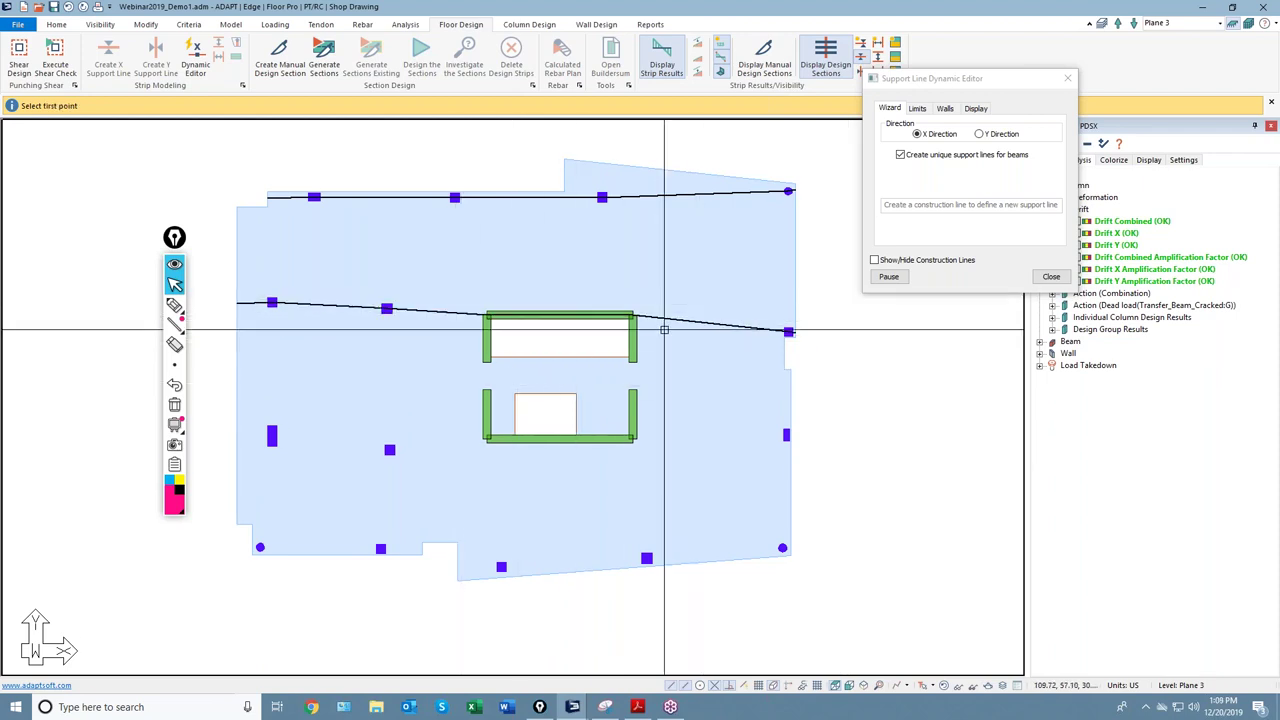
click(223, 439)
click(308, 431)
click(402, 450)
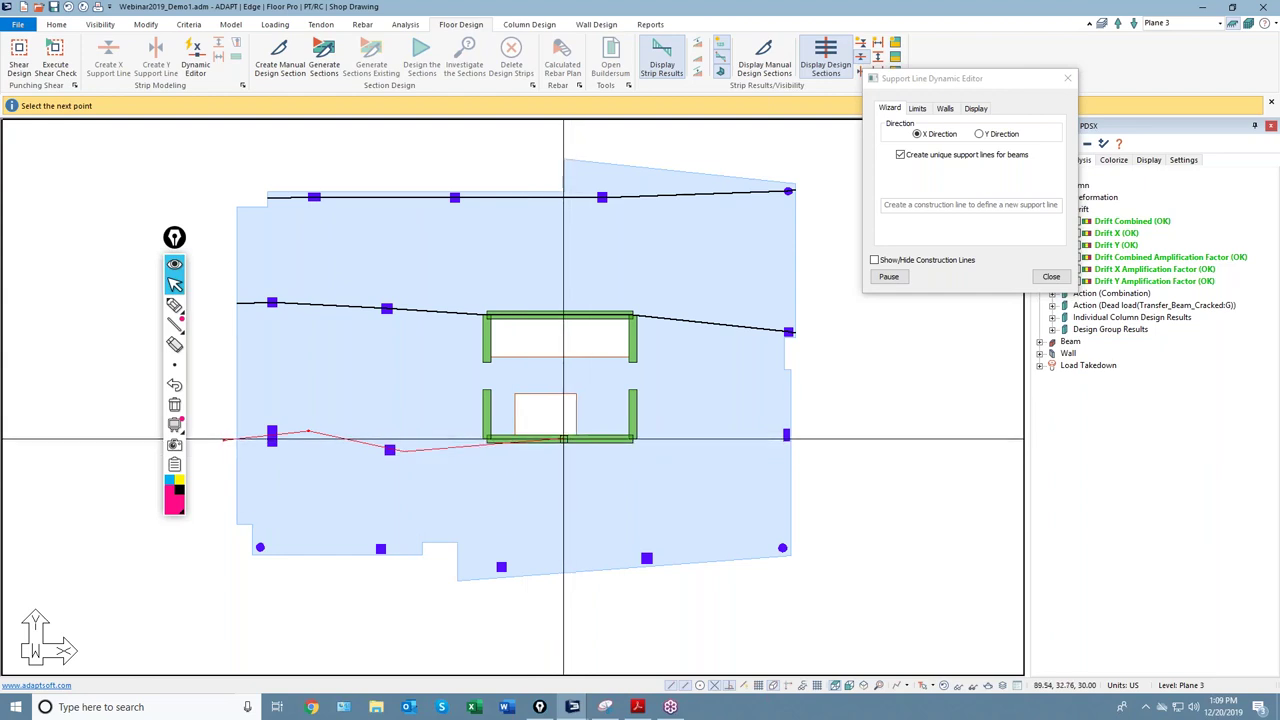
click(806, 435)
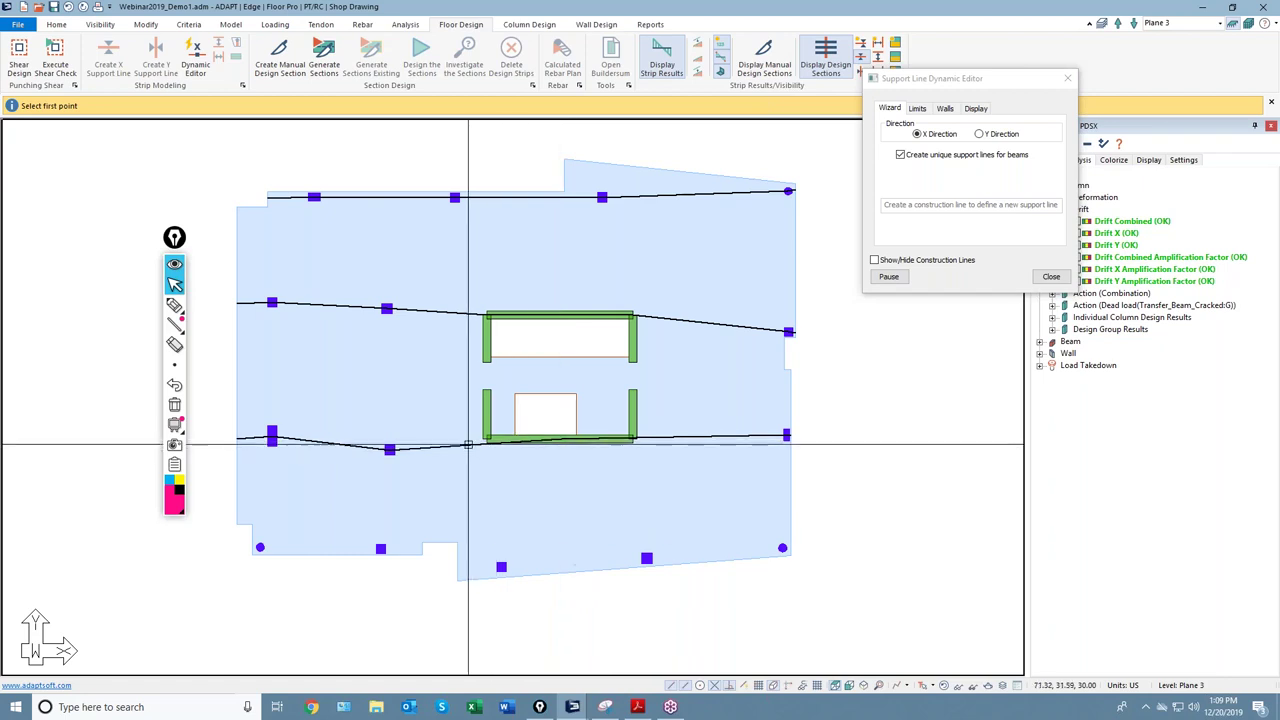
Step: Select the bottom support line and redraw it from the left edge to the right edge
click(890, 277)
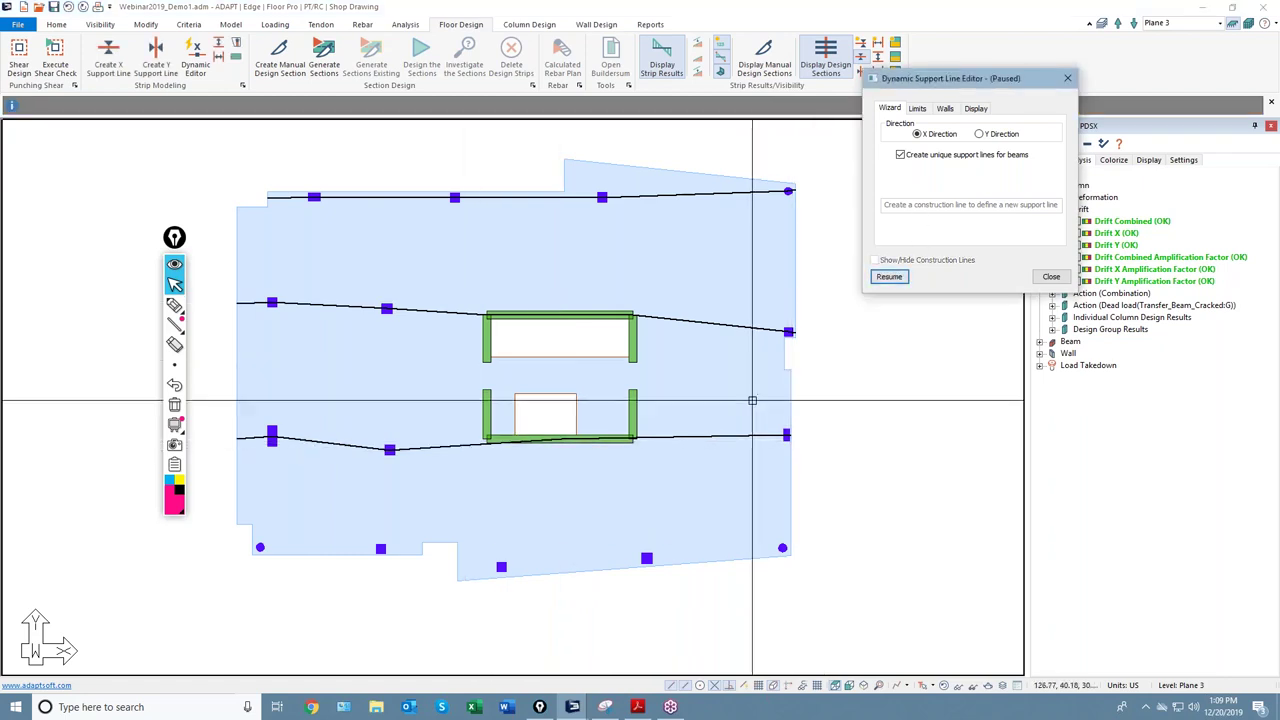
click(742, 437)
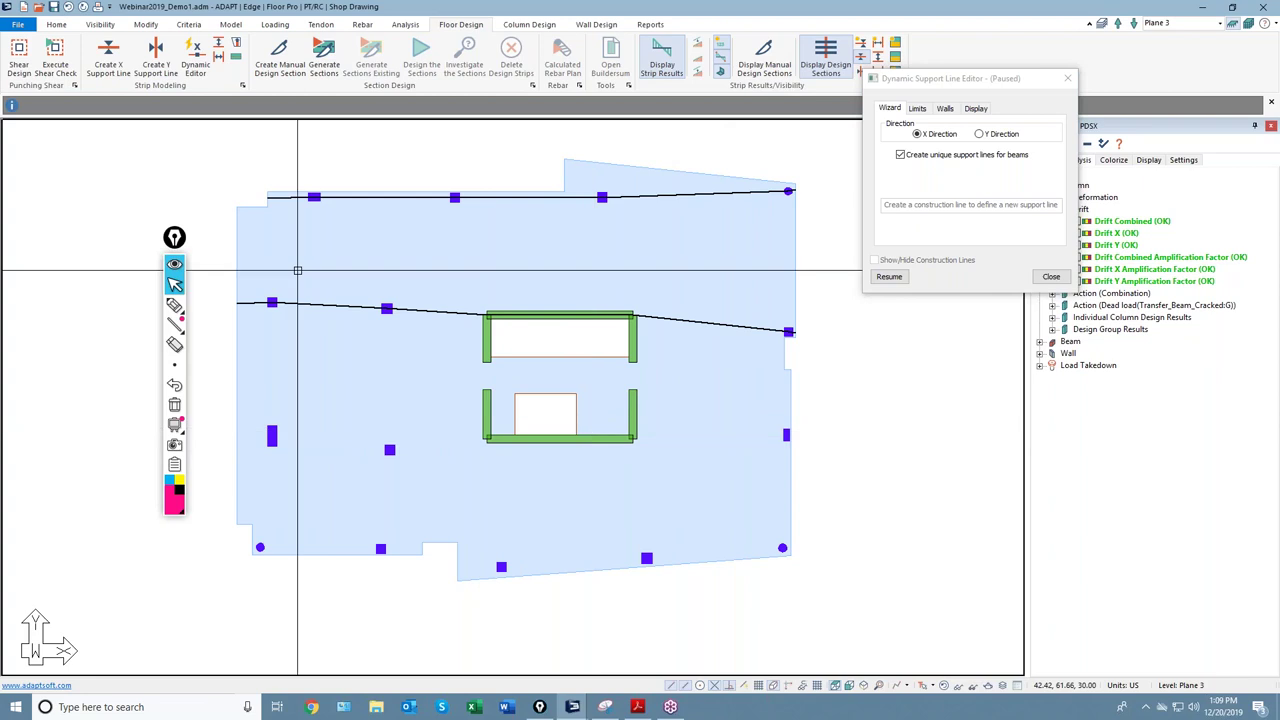
click(889, 277)
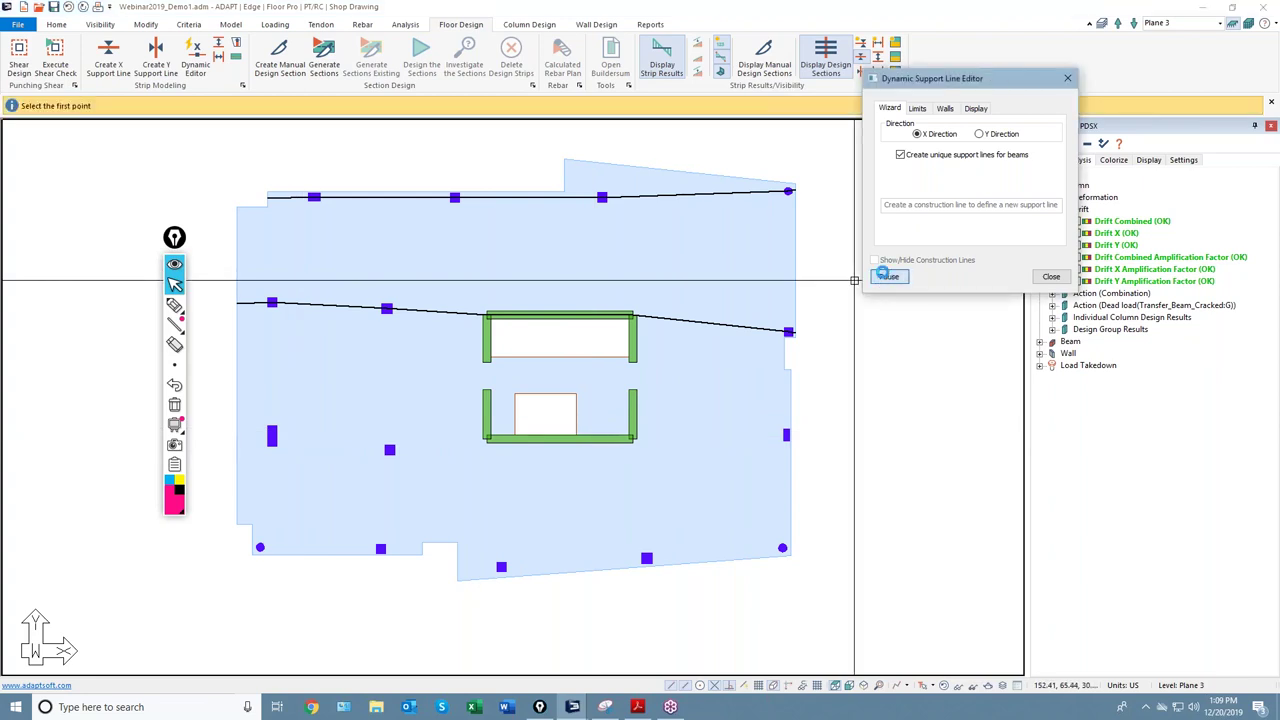
click(224, 439)
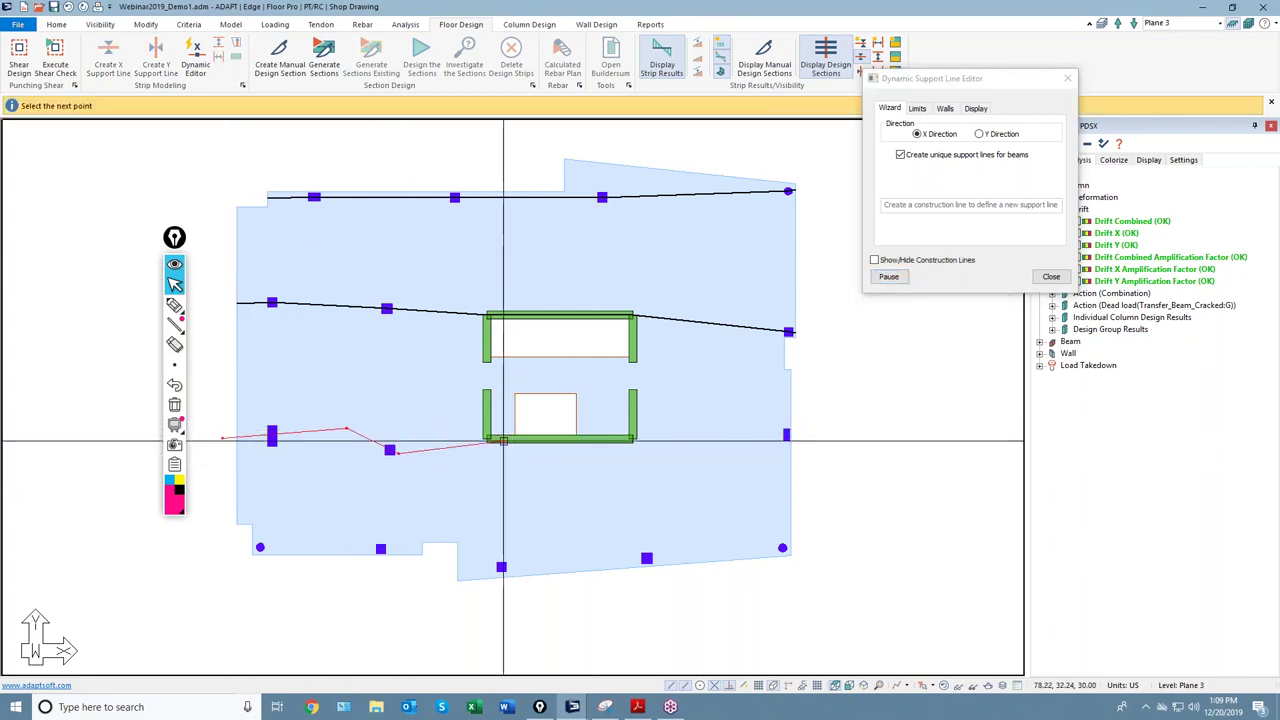
click(614, 438)
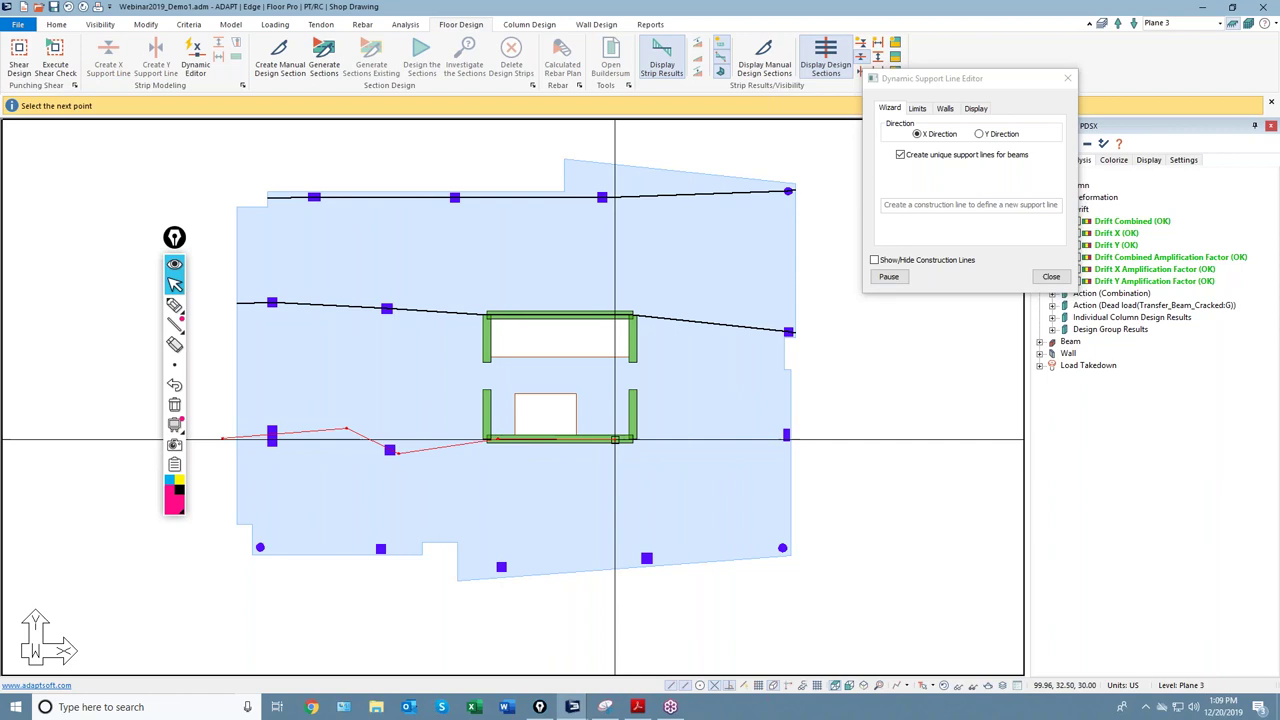
click(827, 436)
key(Return)
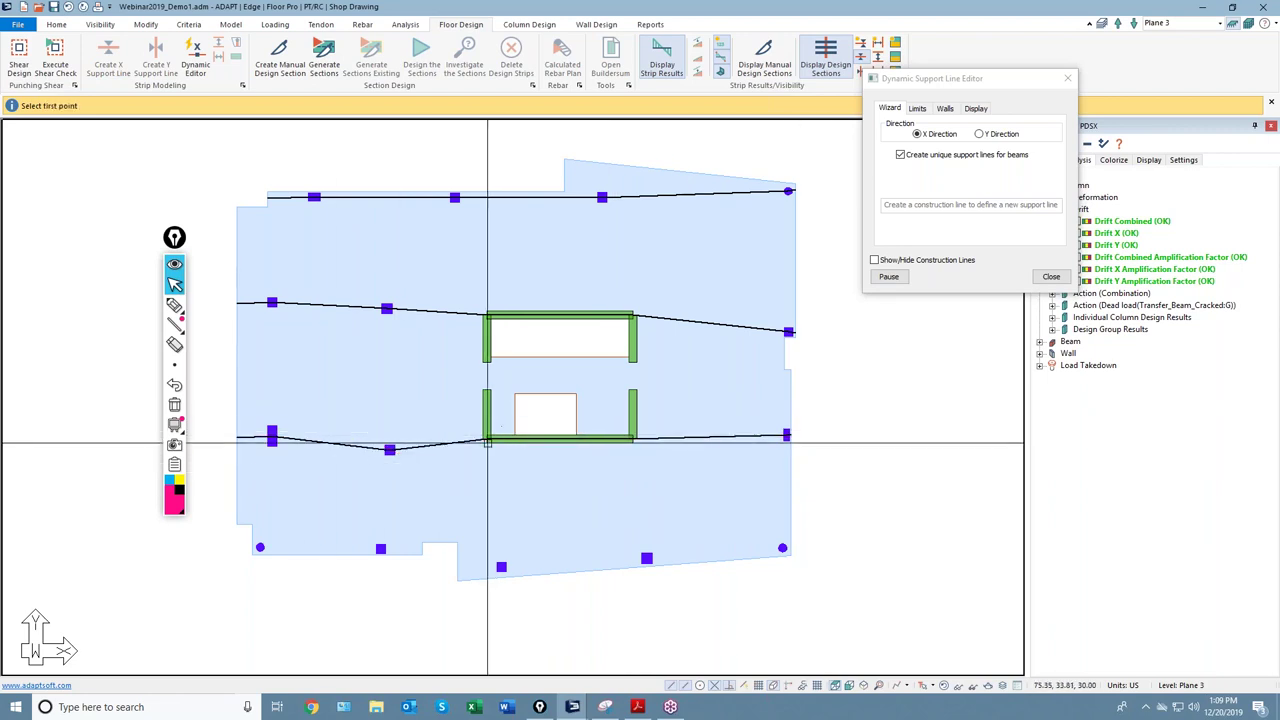
Step: Begin new X support lines on the lower row, pausing to select the bottom line
click(889, 277)
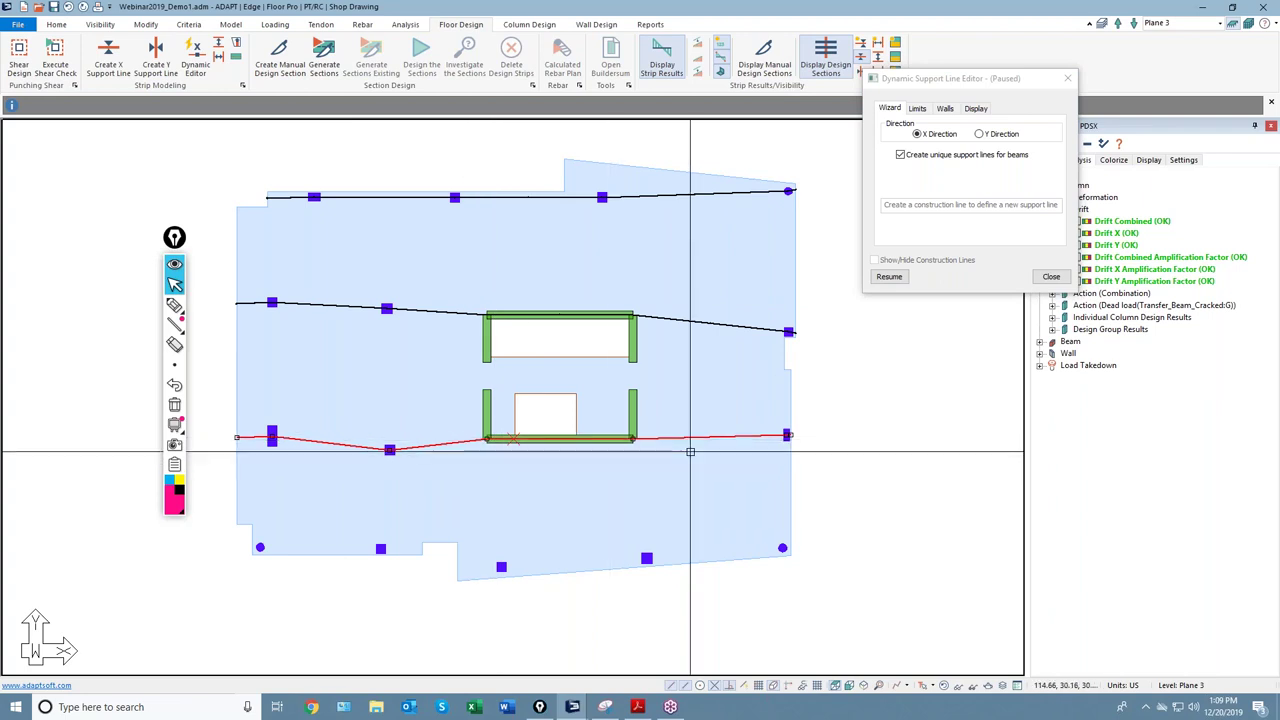
click(888, 277)
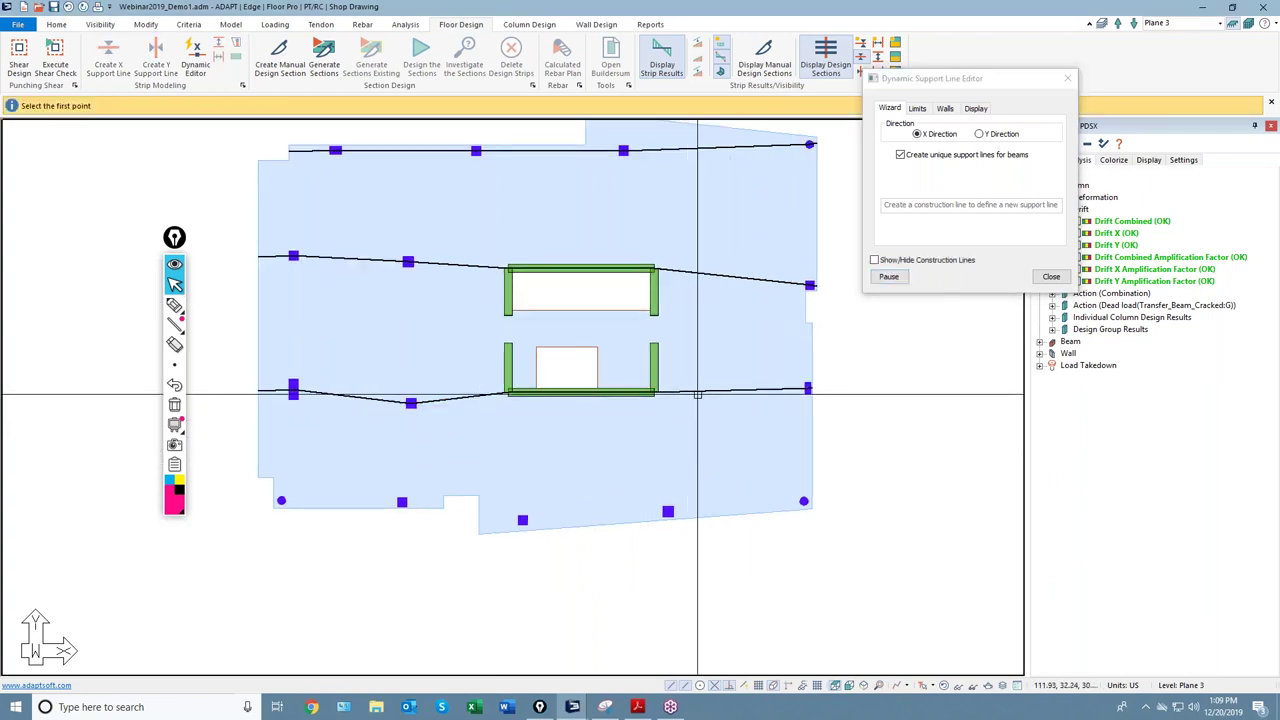
click(697, 393)
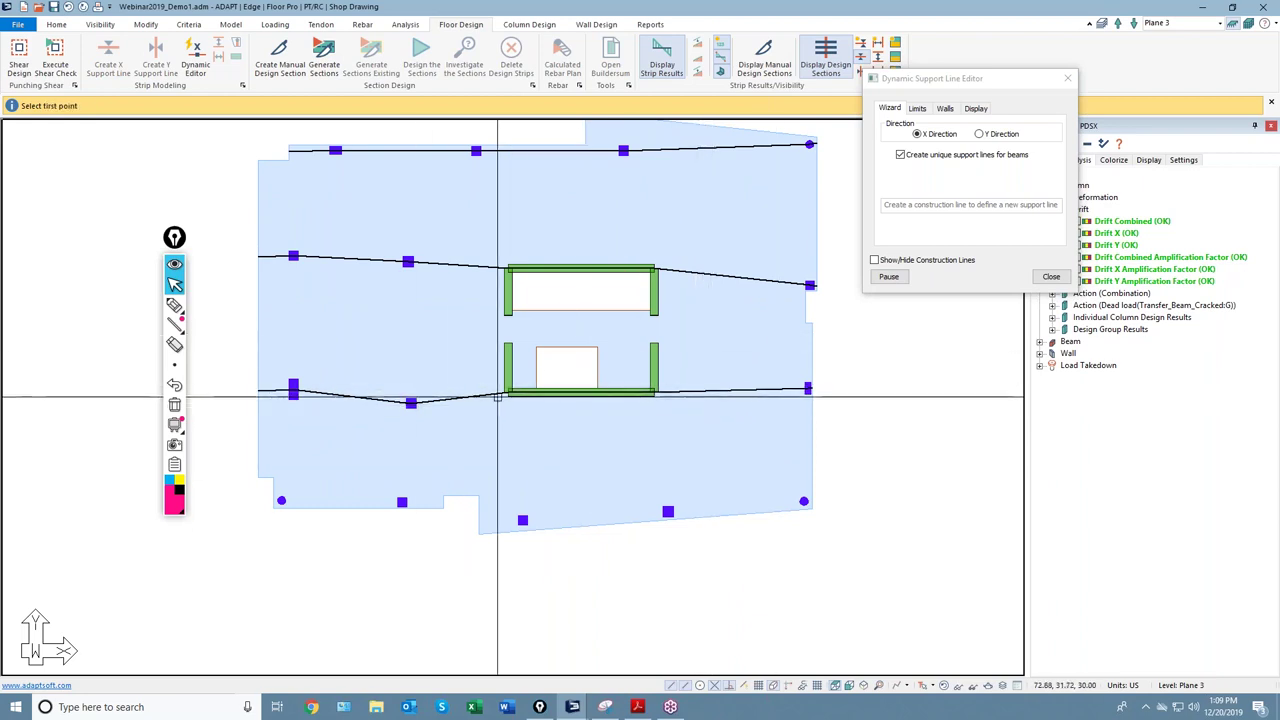
click(889, 276)
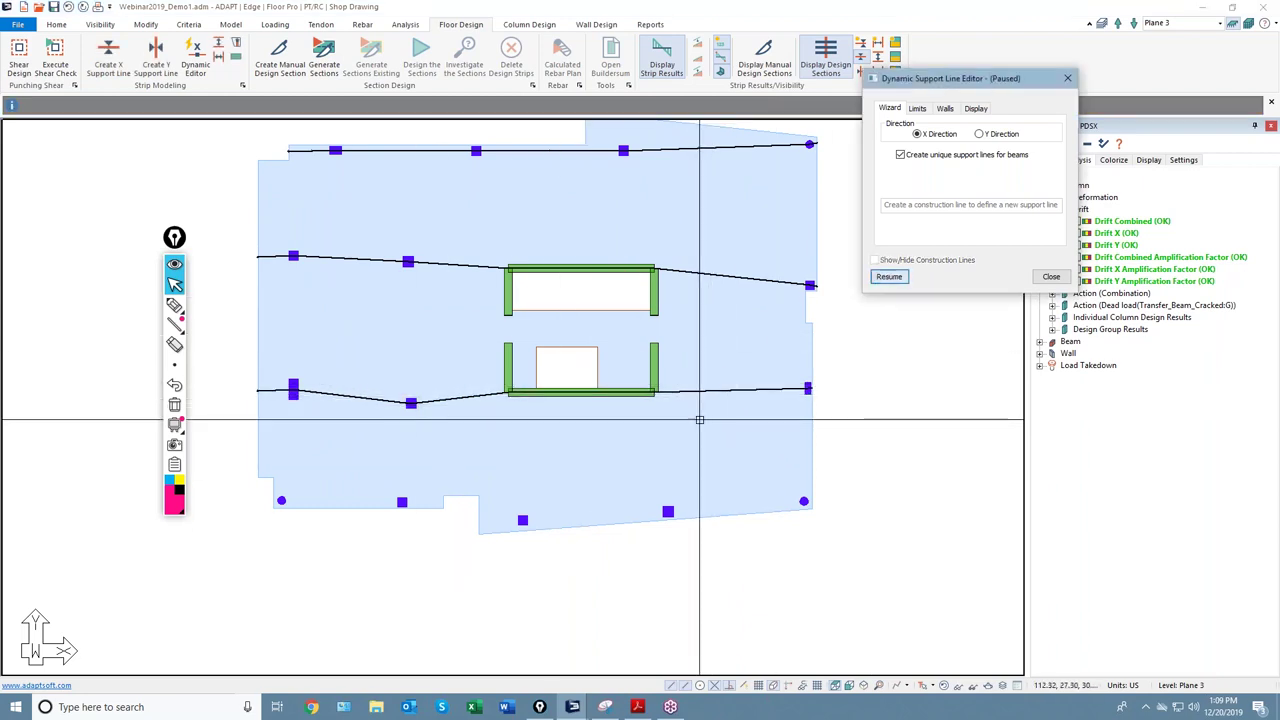
click(889, 276)
click(227, 389)
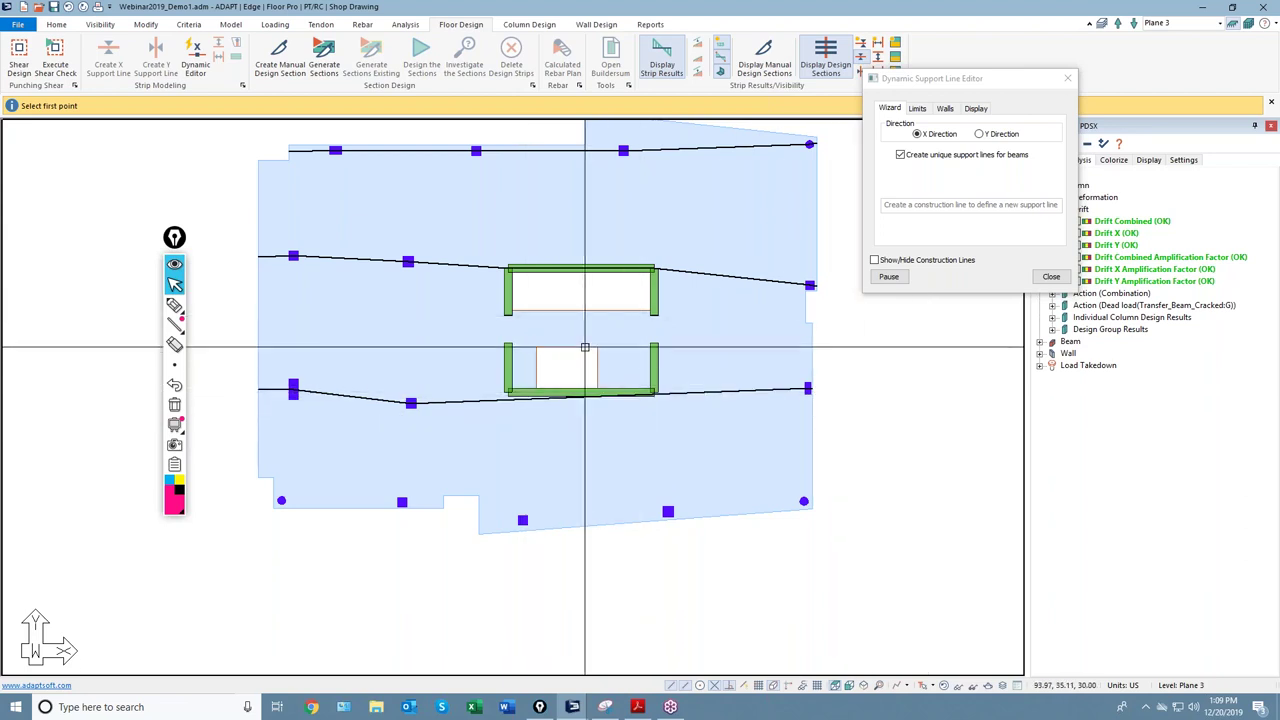
Step: Reopen the editor, select the lower support line, and finish the X line at the slab edge
click(1050, 277)
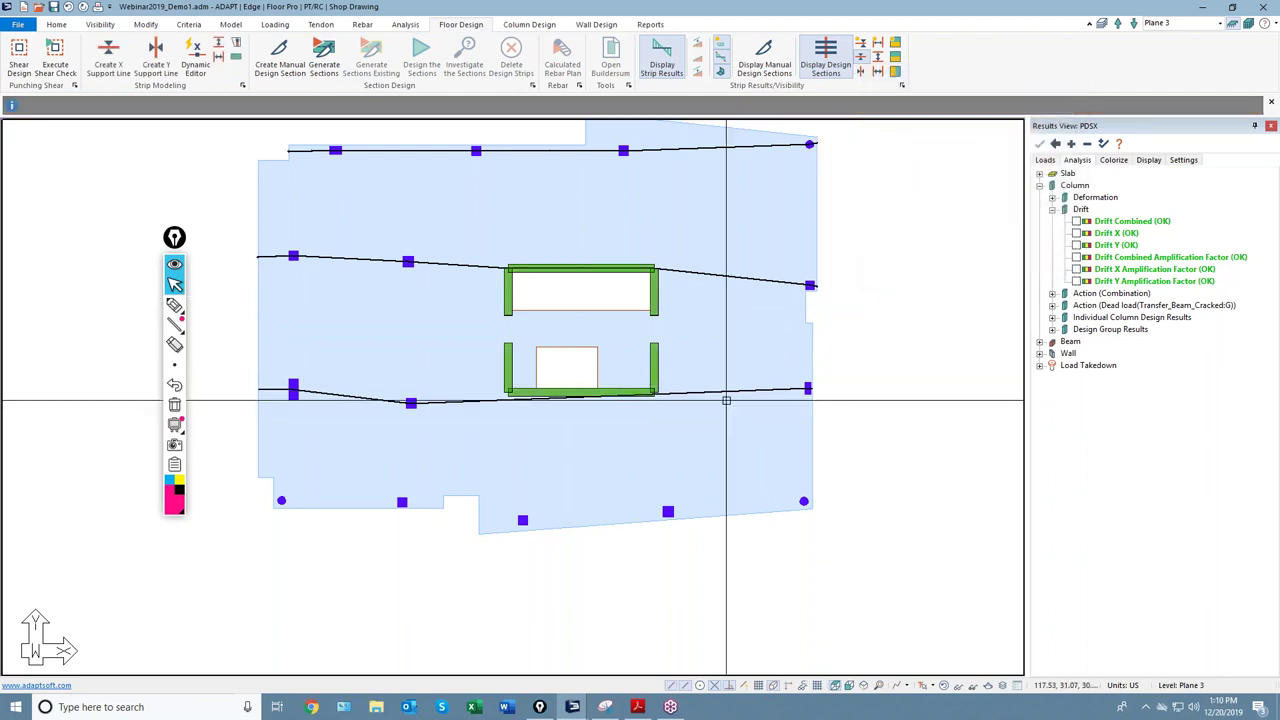
click(196, 64)
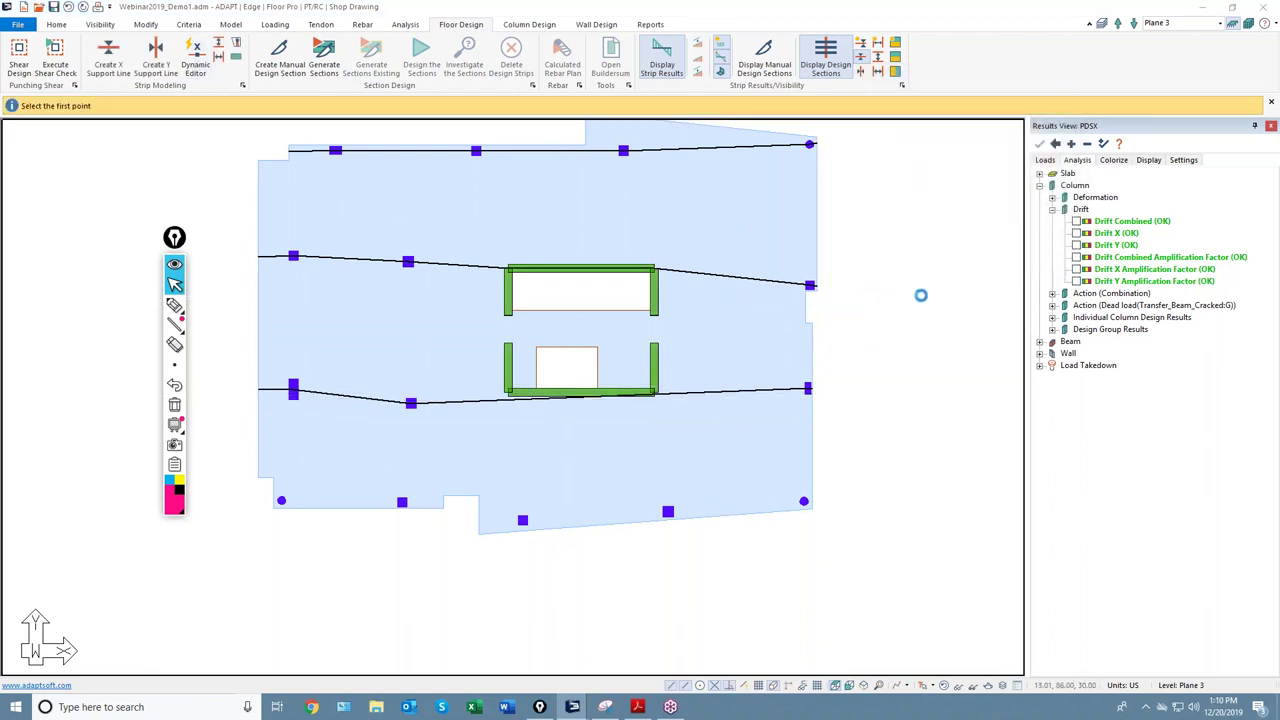
drag(1116, 75, 942, 109)
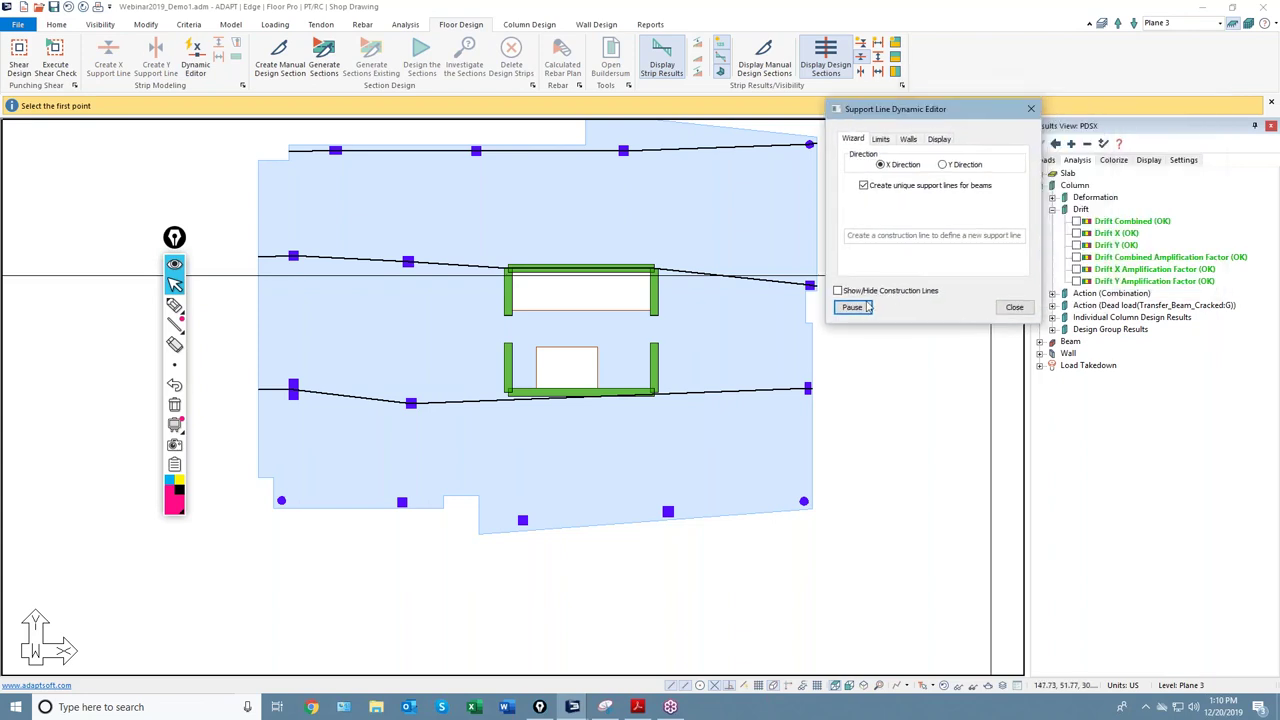
click(852, 307)
click(734, 394)
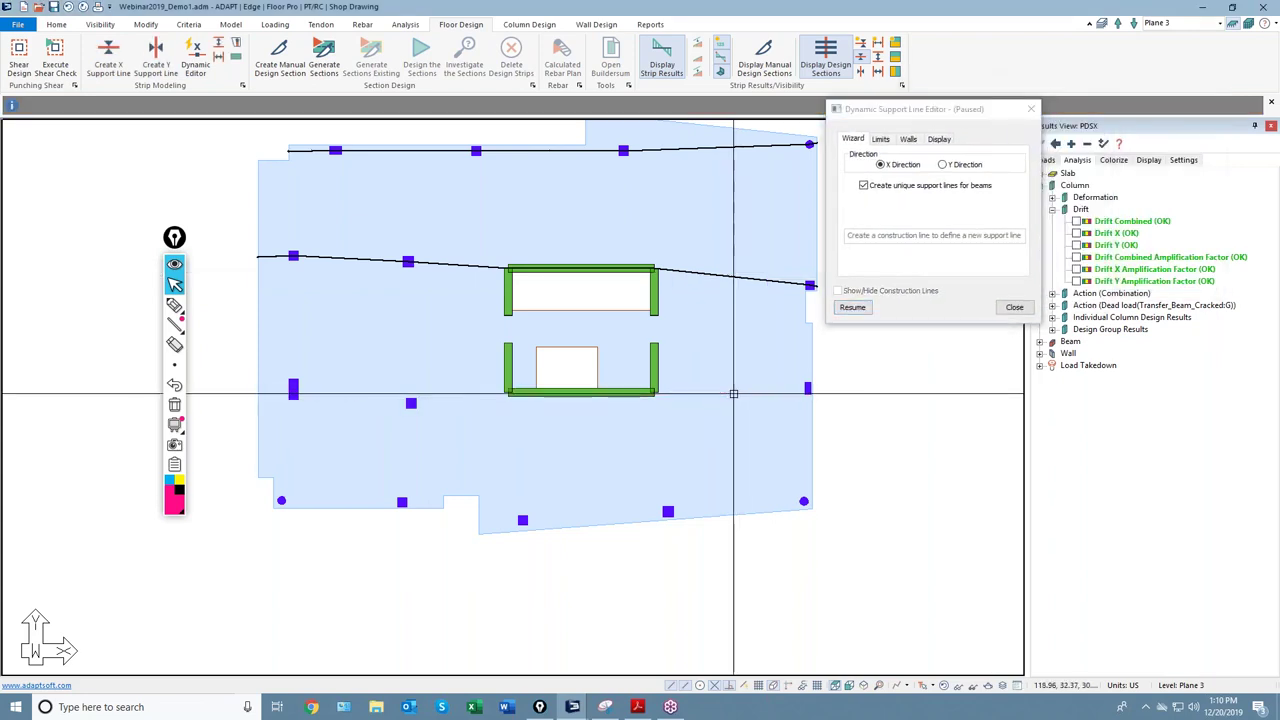
click(852, 307)
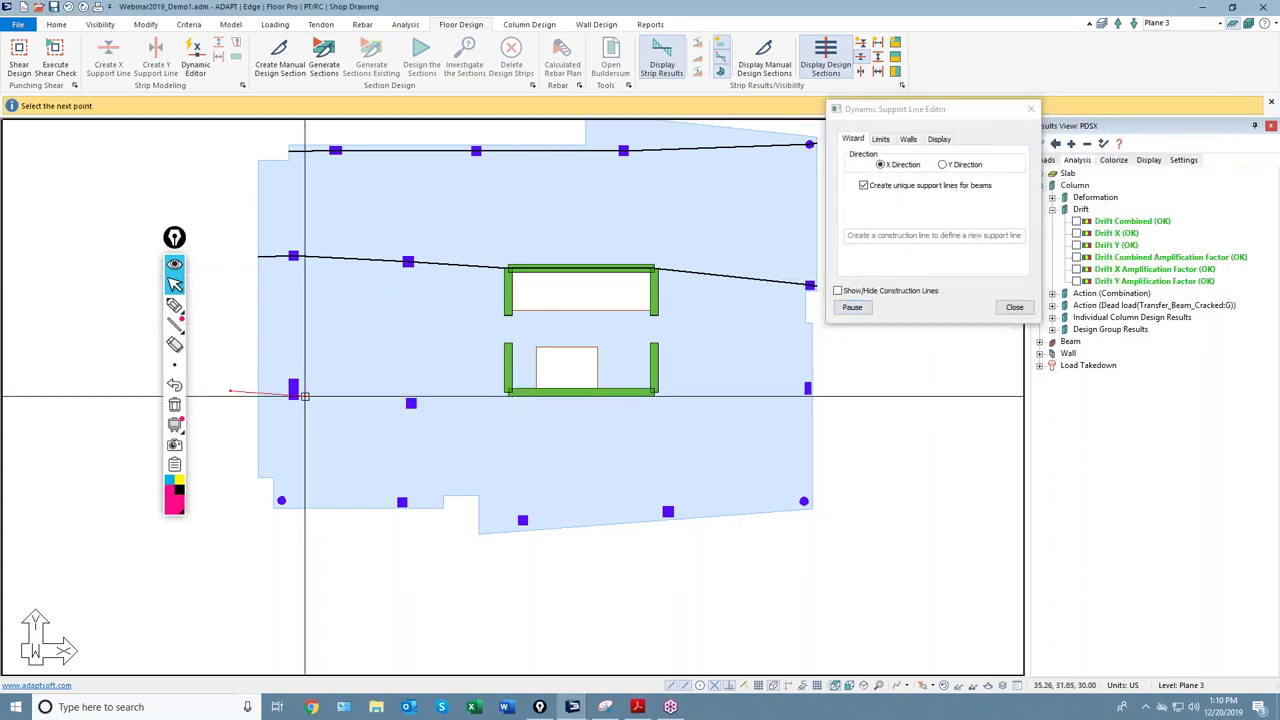
click(420, 404)
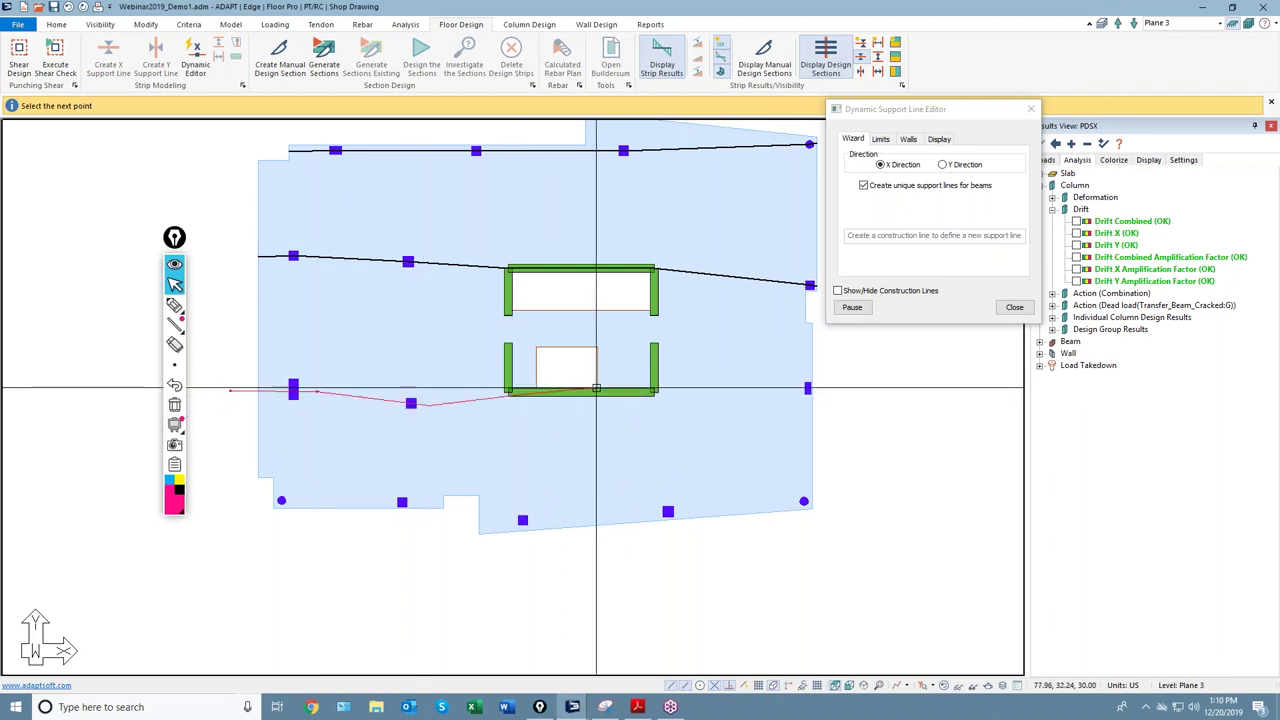
double_click(816, 390)
Step: Draw an X support line along the slab's bottom edge to the corner
click(258, 499)
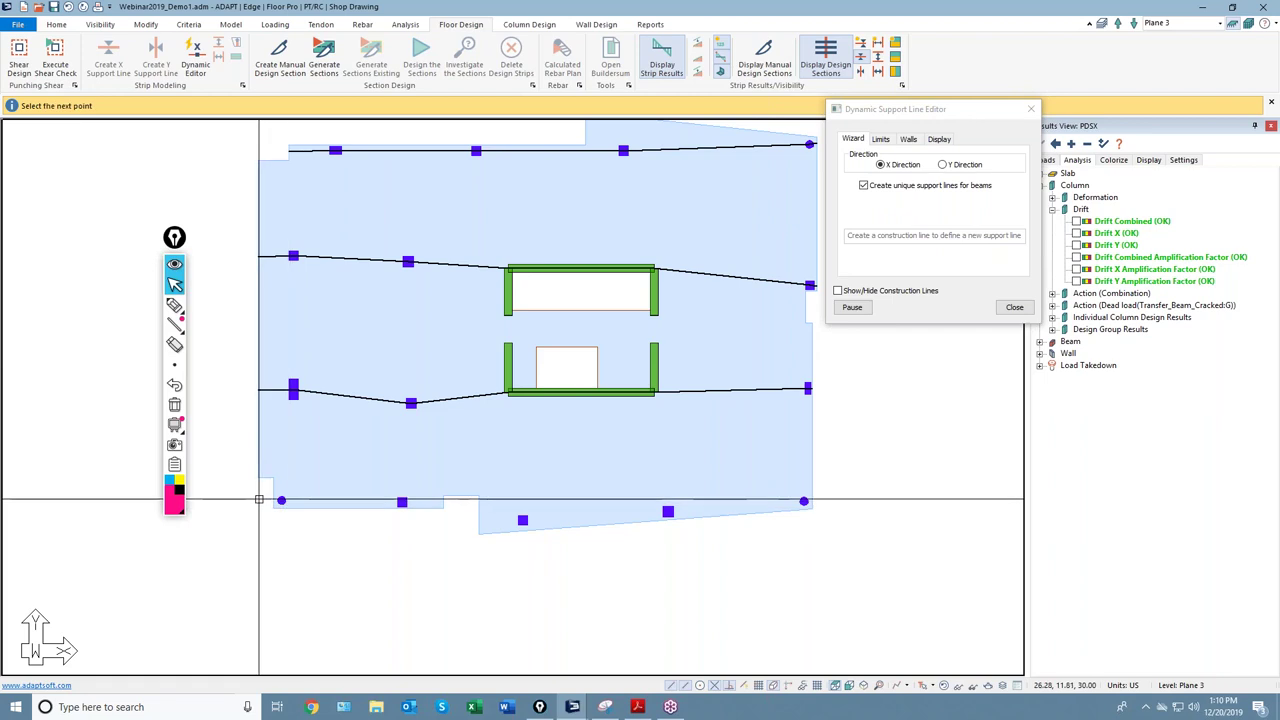
click(443, 521)
double_click(804, 501)
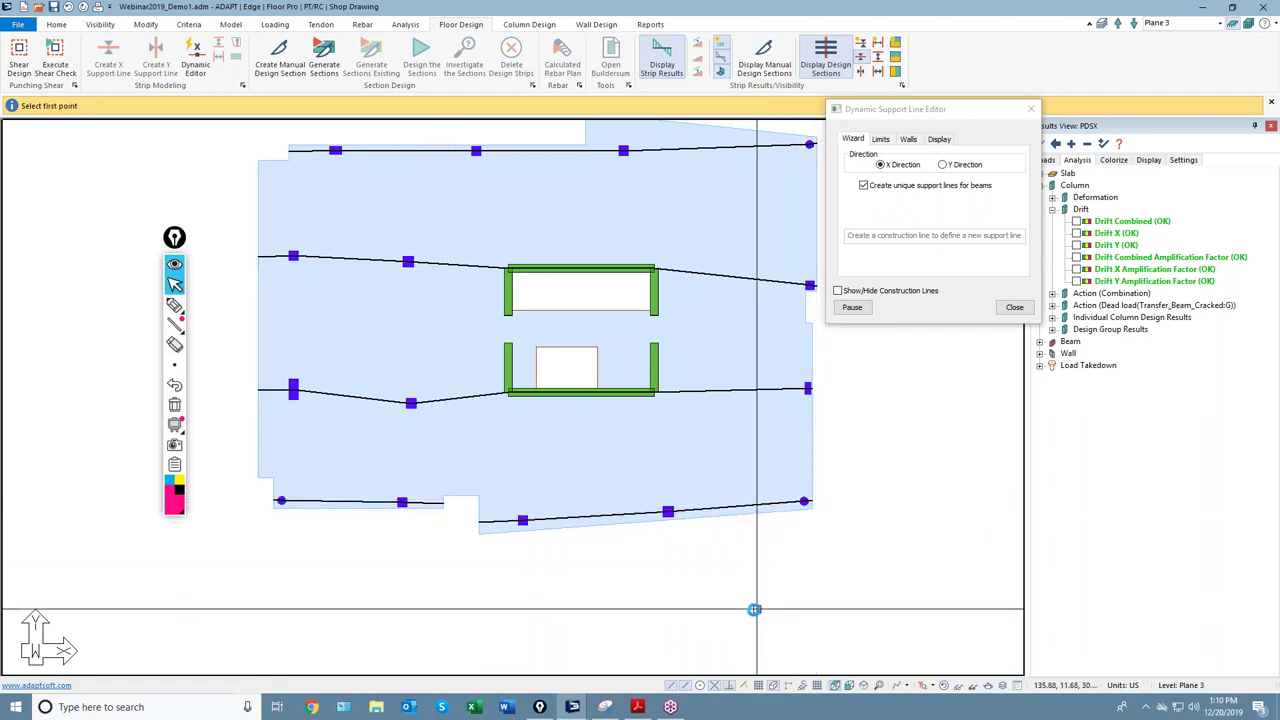
click(942, 165)
scroll(851, 371, down, 2)
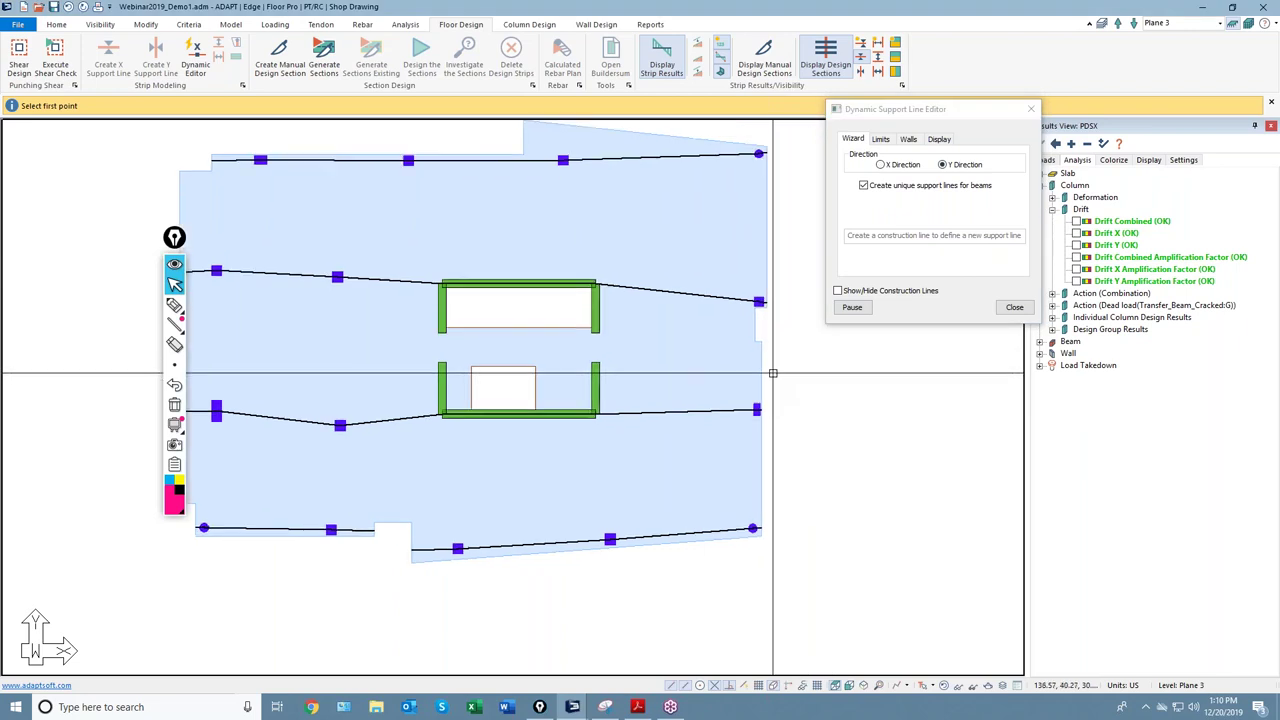
Step: Finish the right-edge Y support line and draw Y lines through the core wall corners
scroll(751, 549, up, 3)
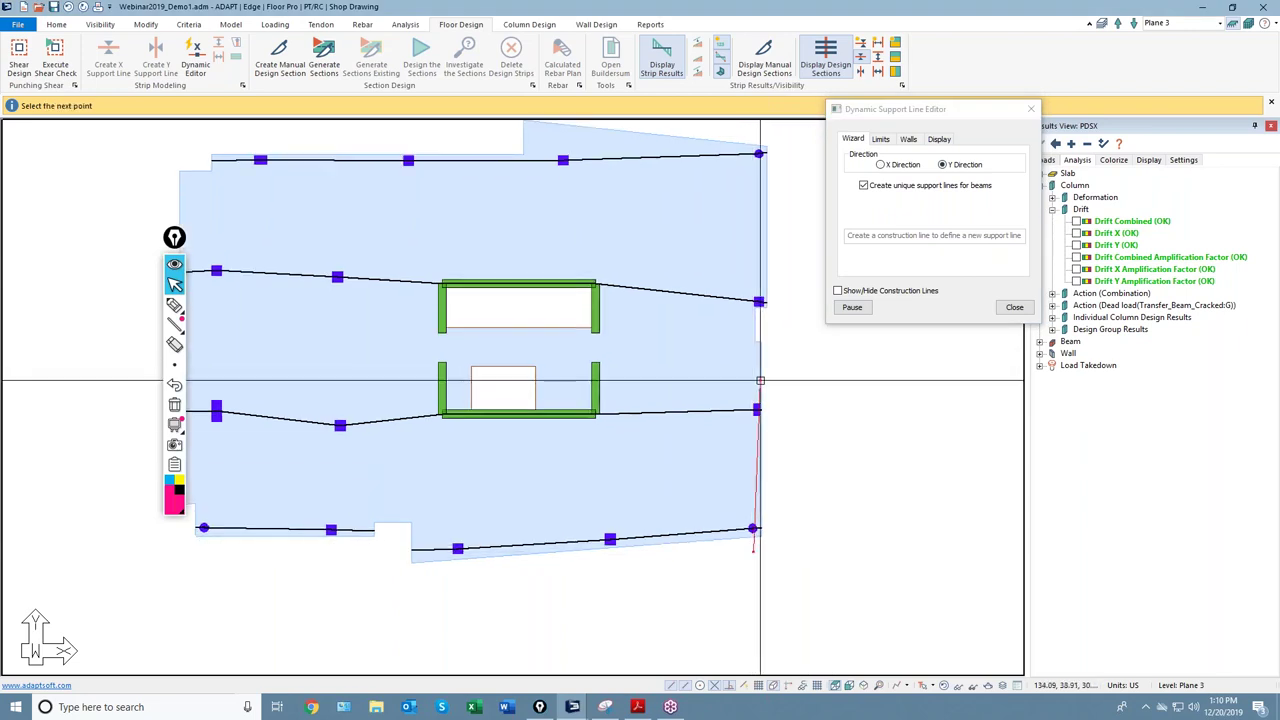
click(758, 153)
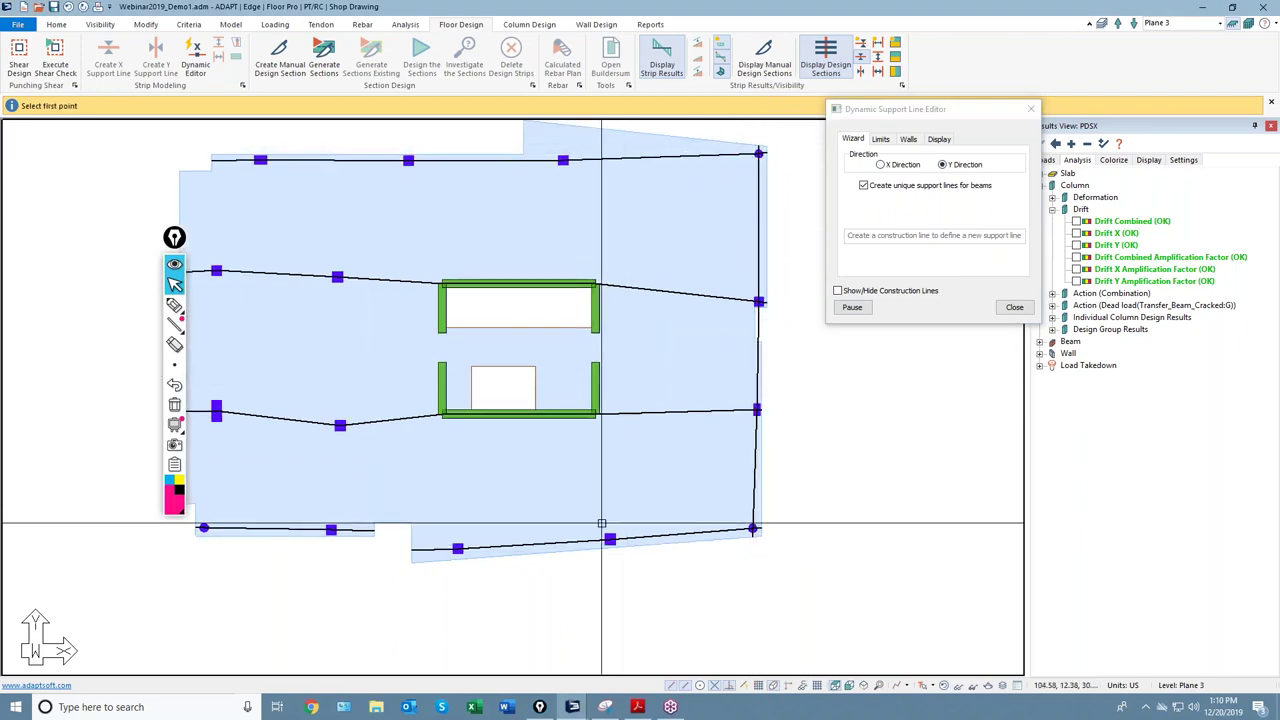
click(612, 620)
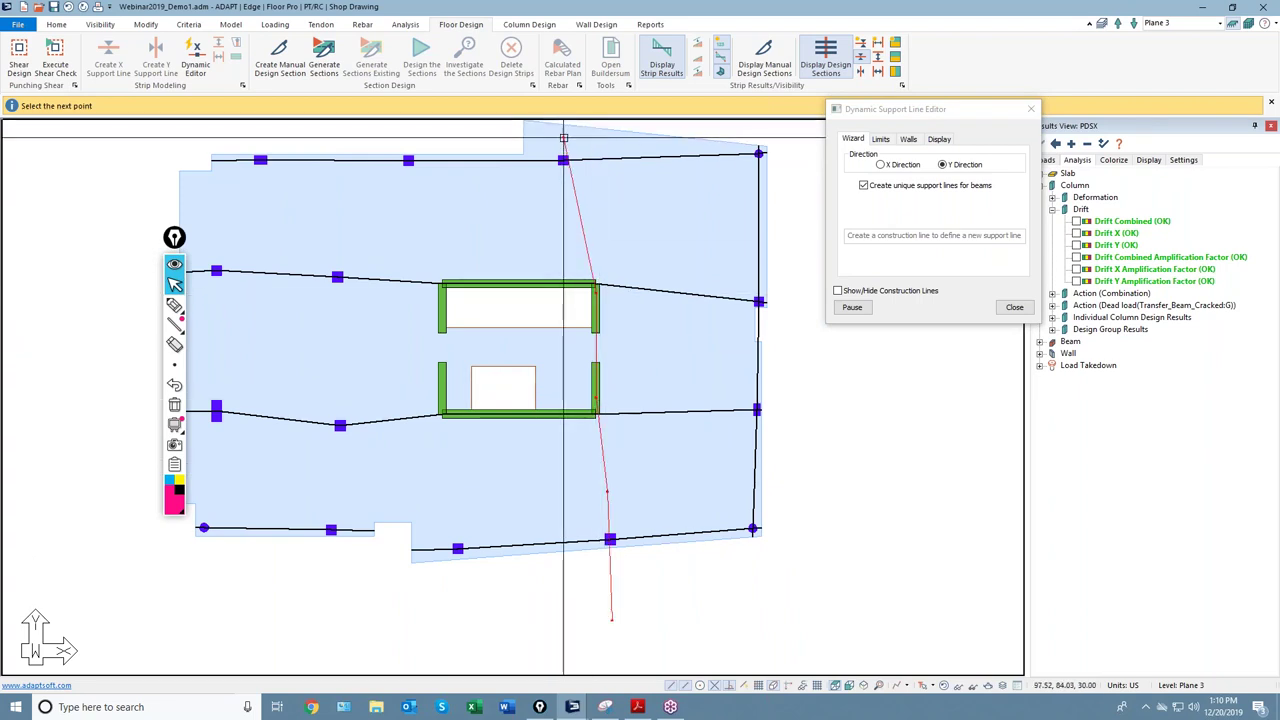
middle_drag(562, 145, 632, 247)
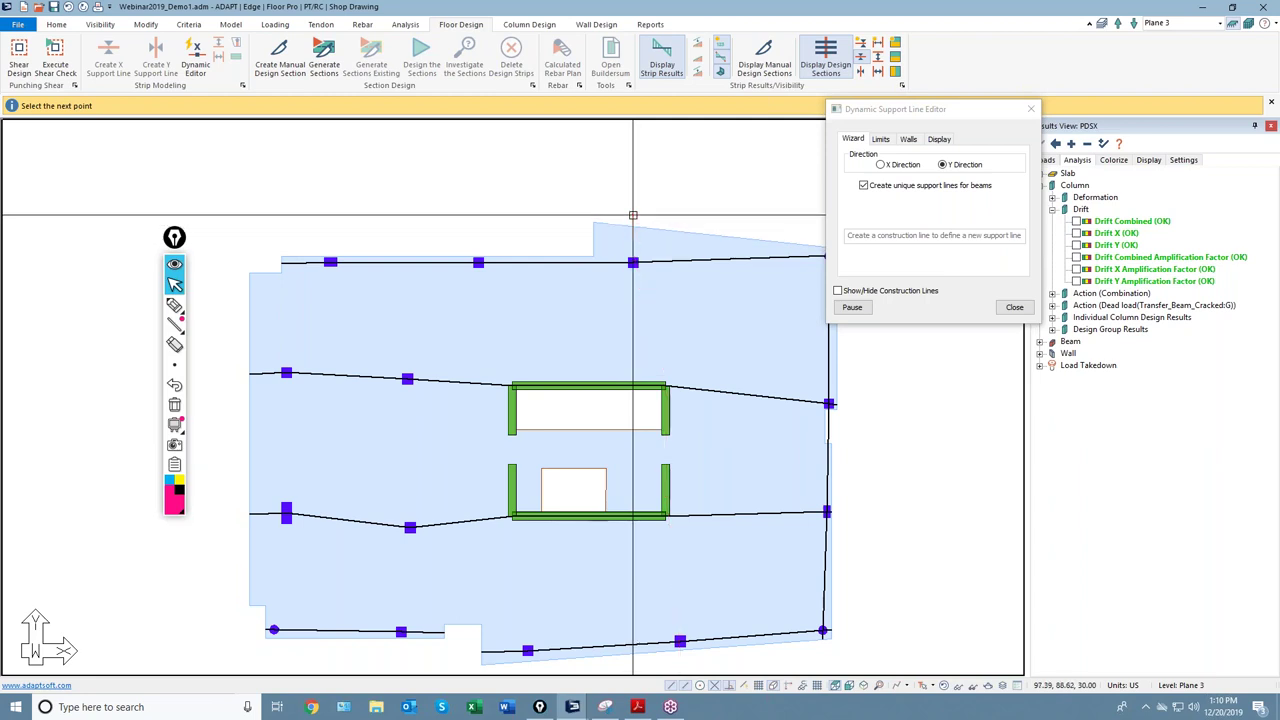
click(628, 217)
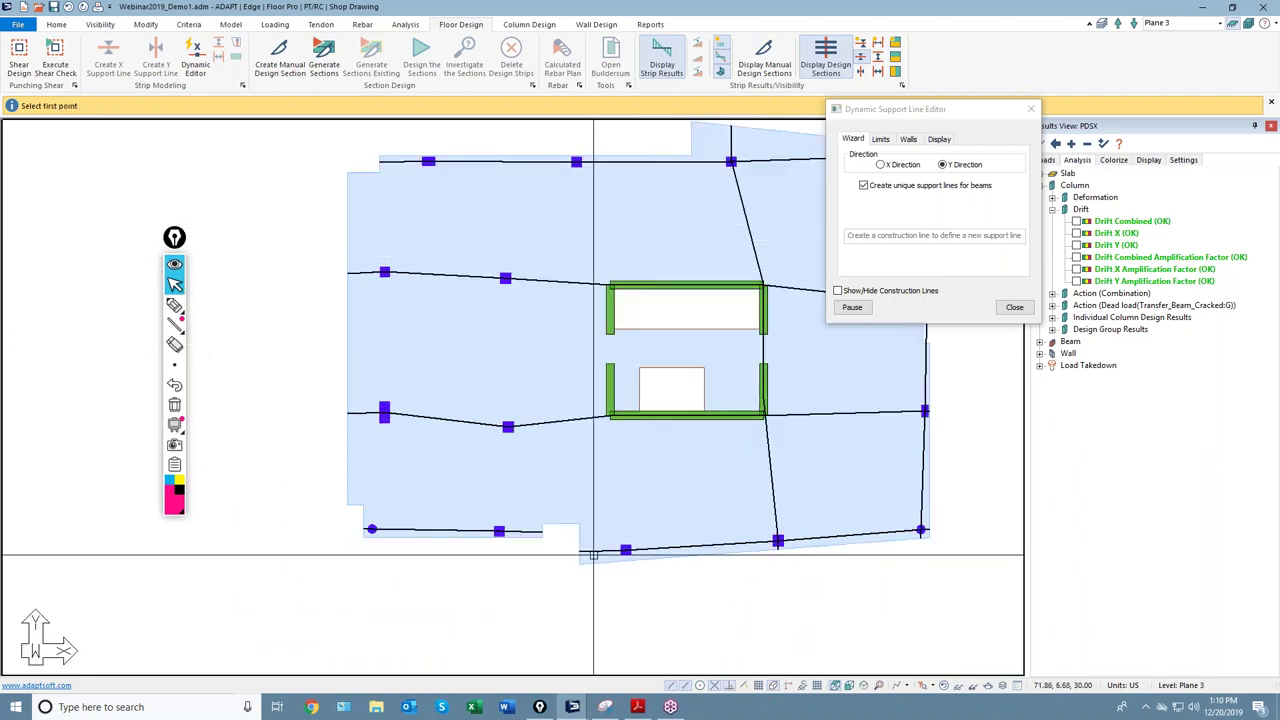
click(625, 601)
click(627, 525)
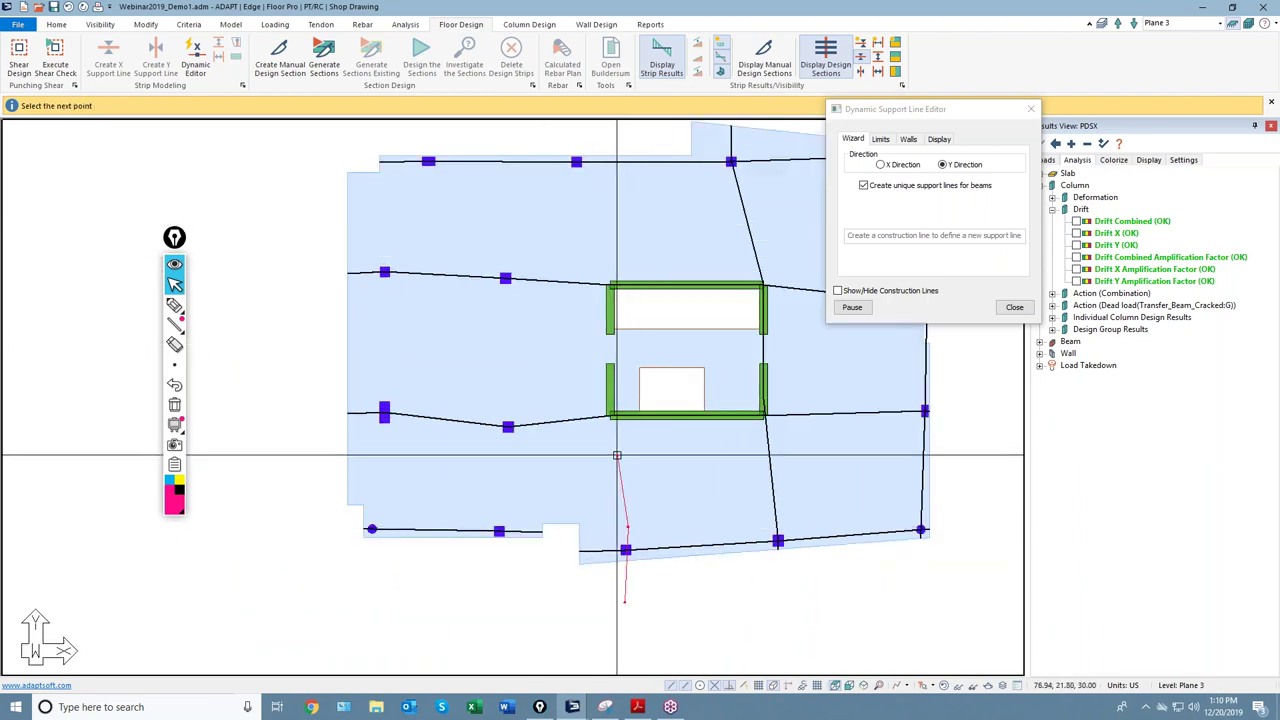
click(609, 411)
click(613, 297)
double_click(576, 162)
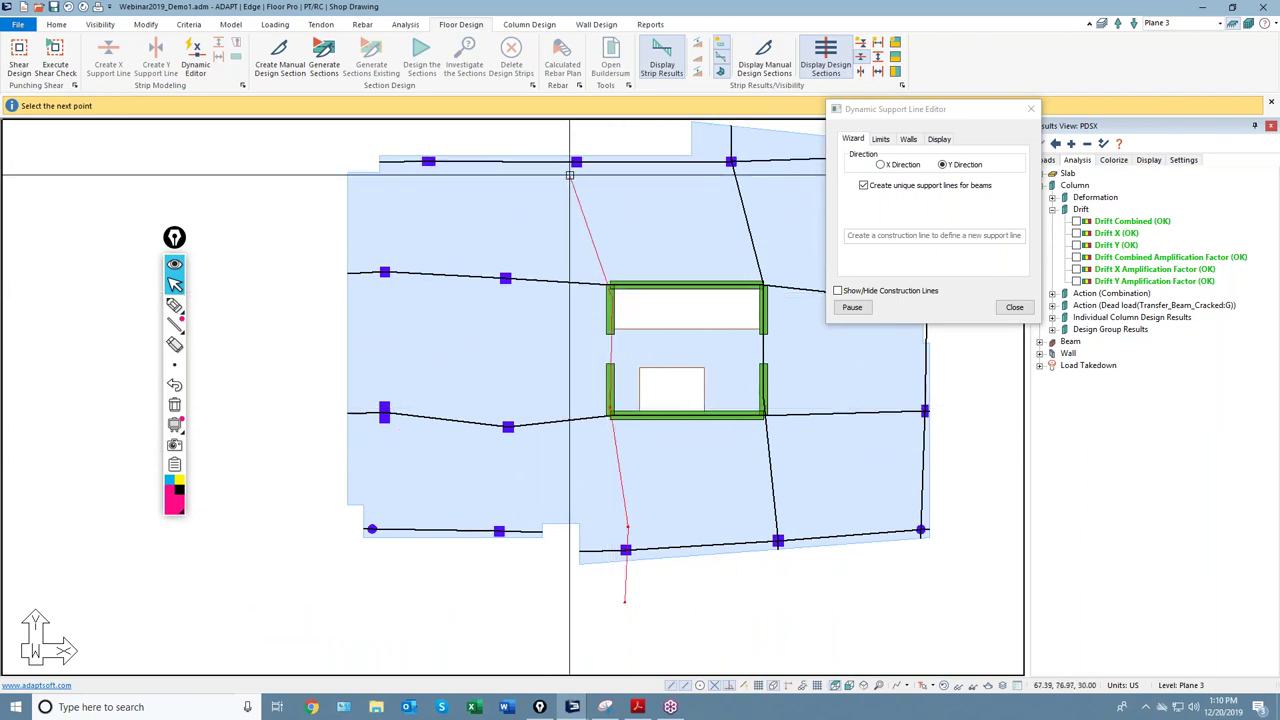
Step: Add two more Y support lines along the left column lines and close the editor
click(500, 558)
click(494, 510)
click(508, 426)
double_click(505, 242)
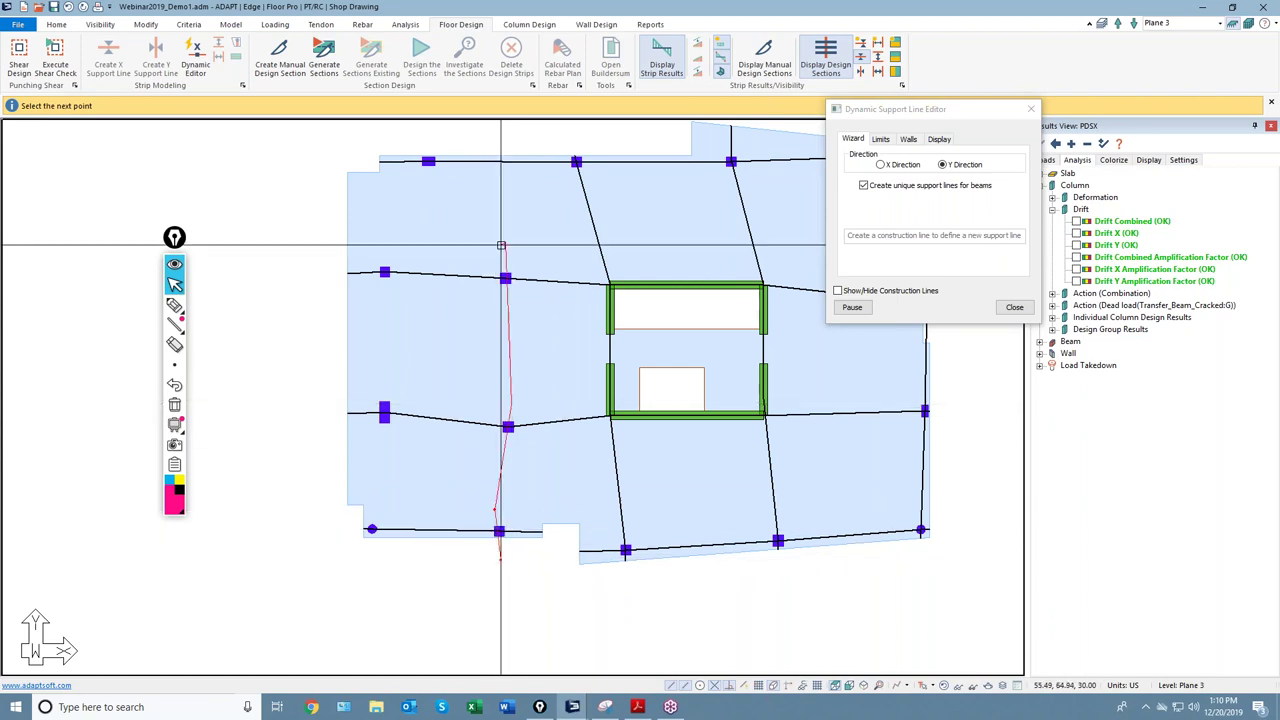
click(372, 567)
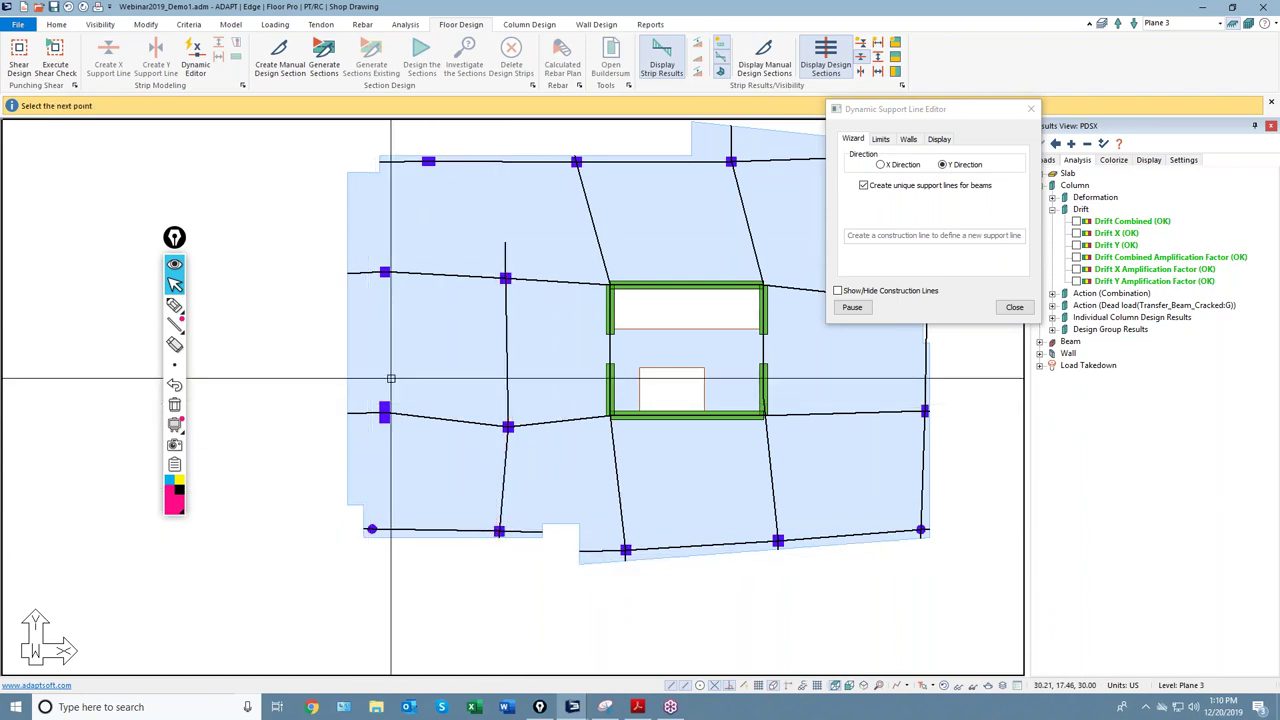
click(386, 272)
double_click(428, 161)
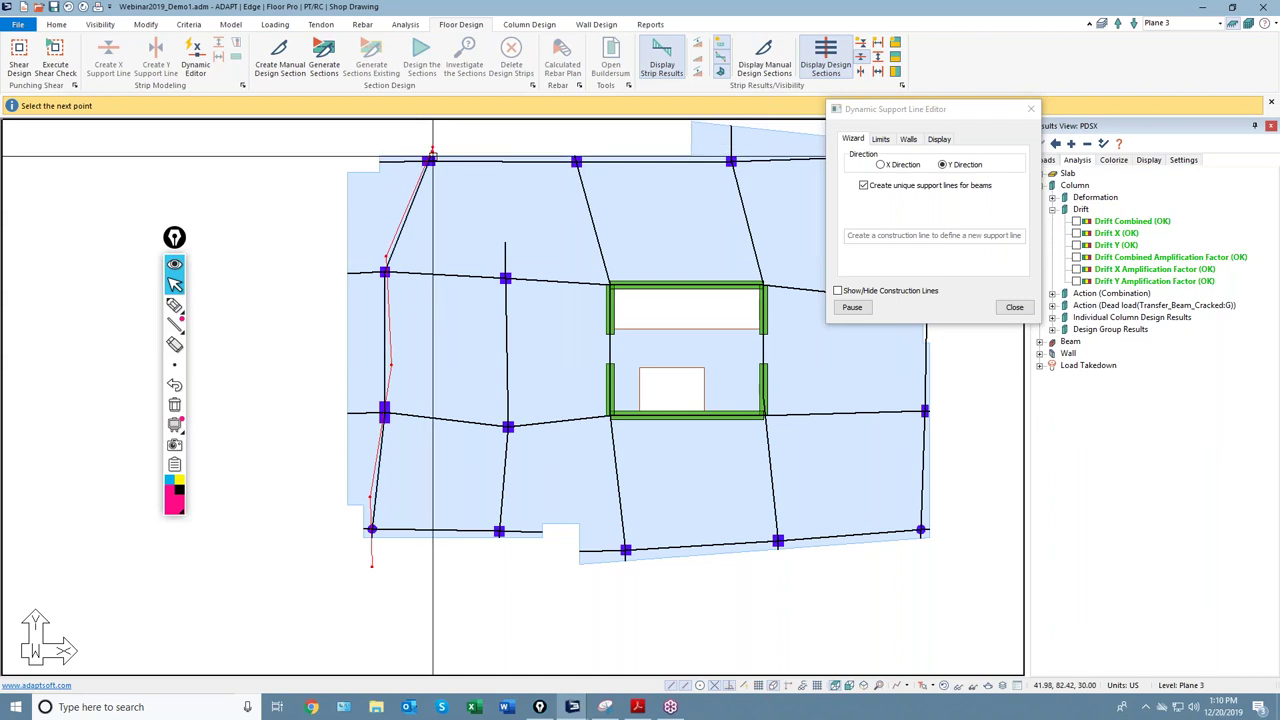
click(1014, 307)
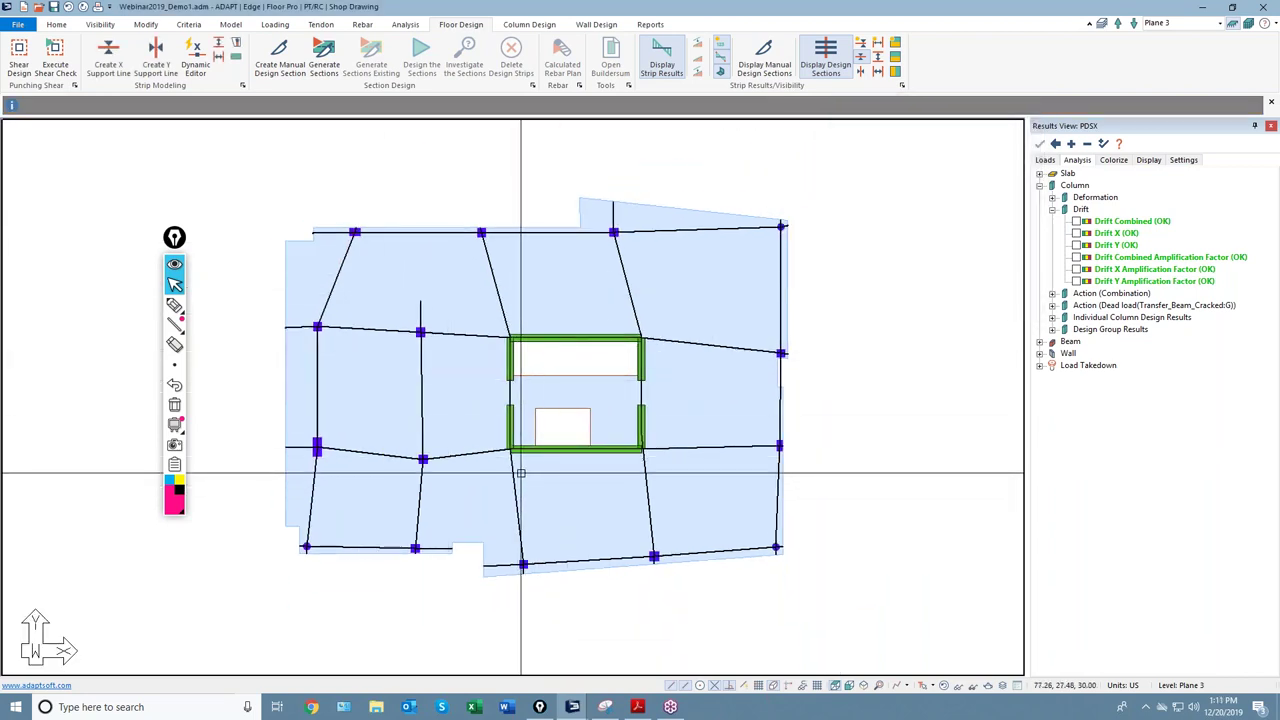
Step: Start a corner-defined region and place the opening's top, bottom-left and bottom-right corners
middle_drag(527, 394, 600, 314)
scroll(600, 314, up, 1)
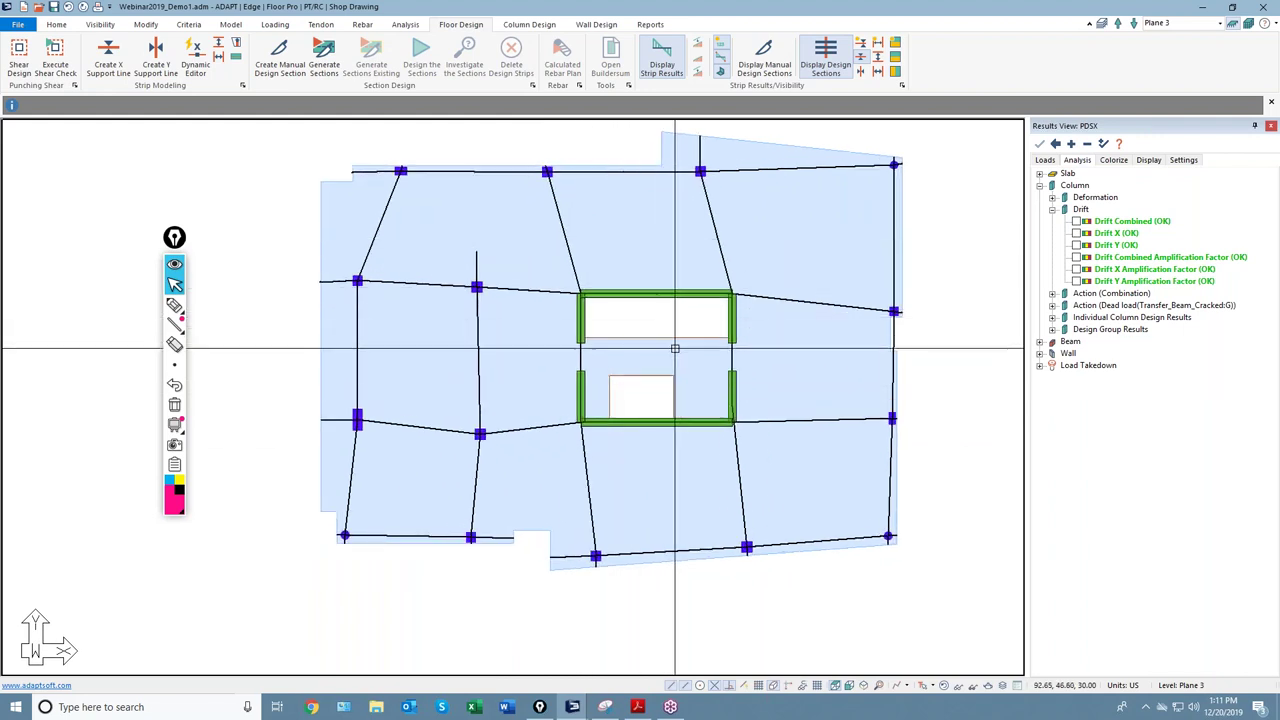
click(218, 50)
scroll(657, 294, up, 3)
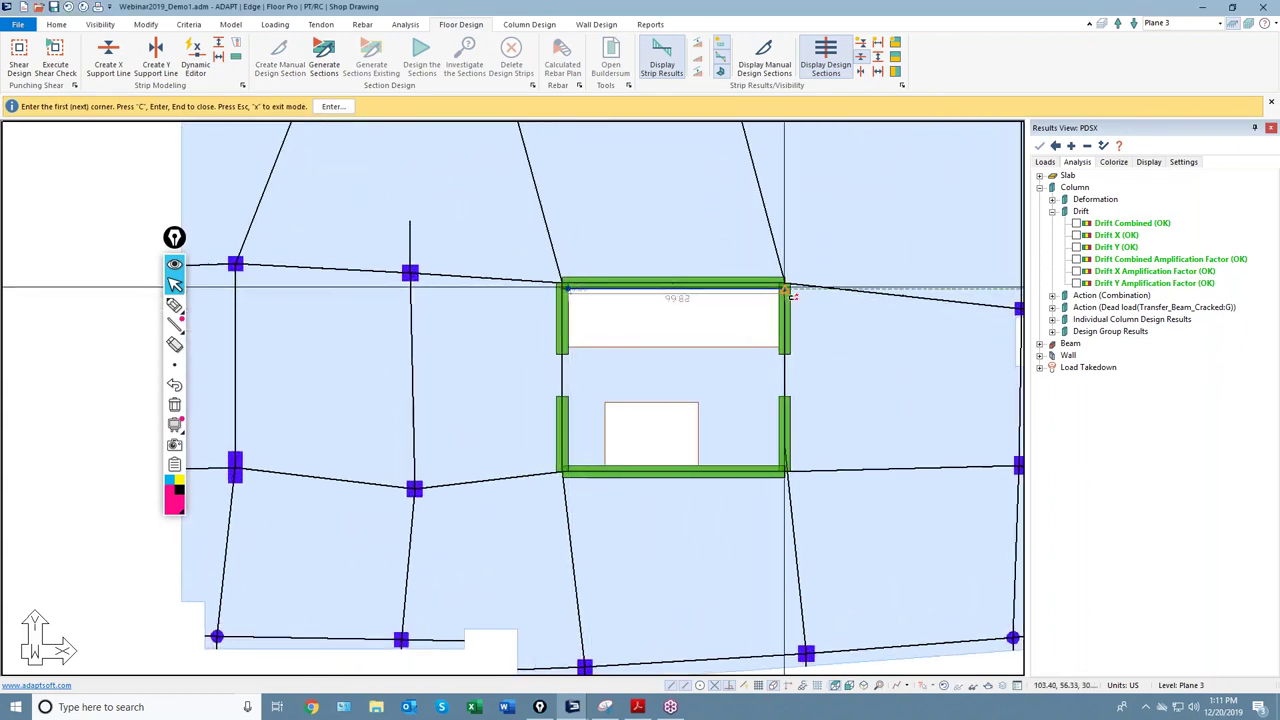
click(780, 288)
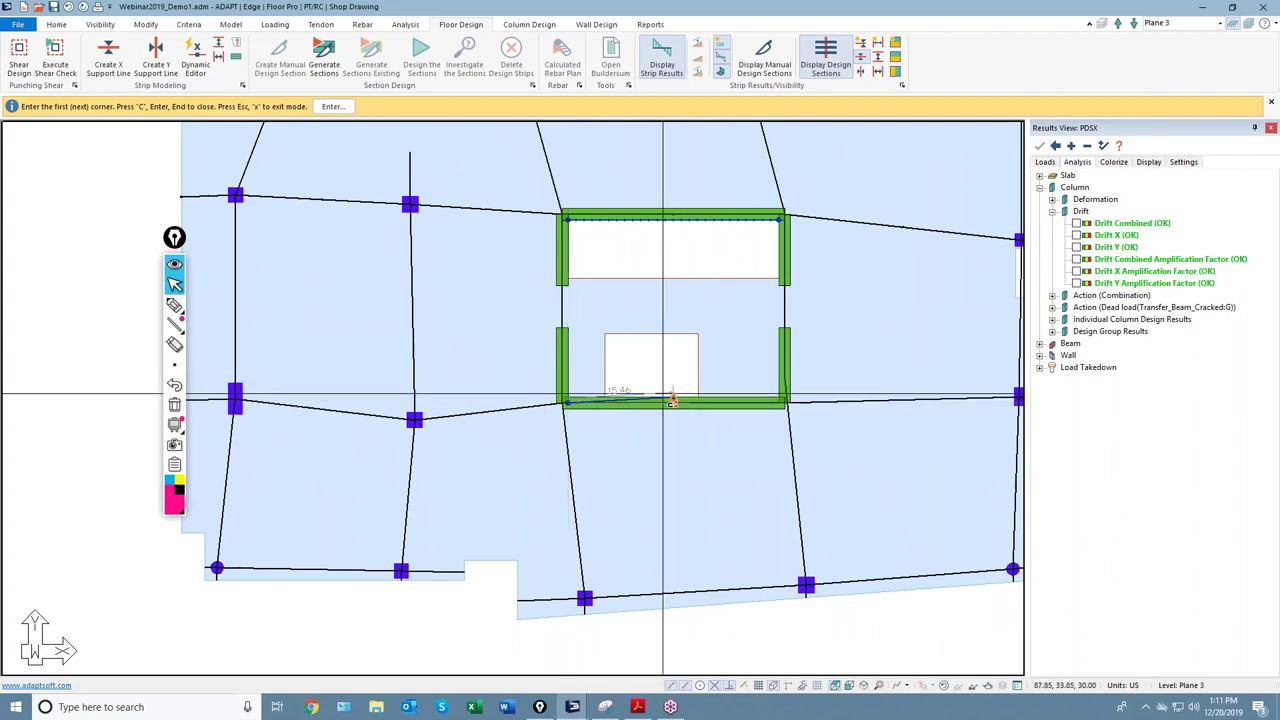
click(568, 400)
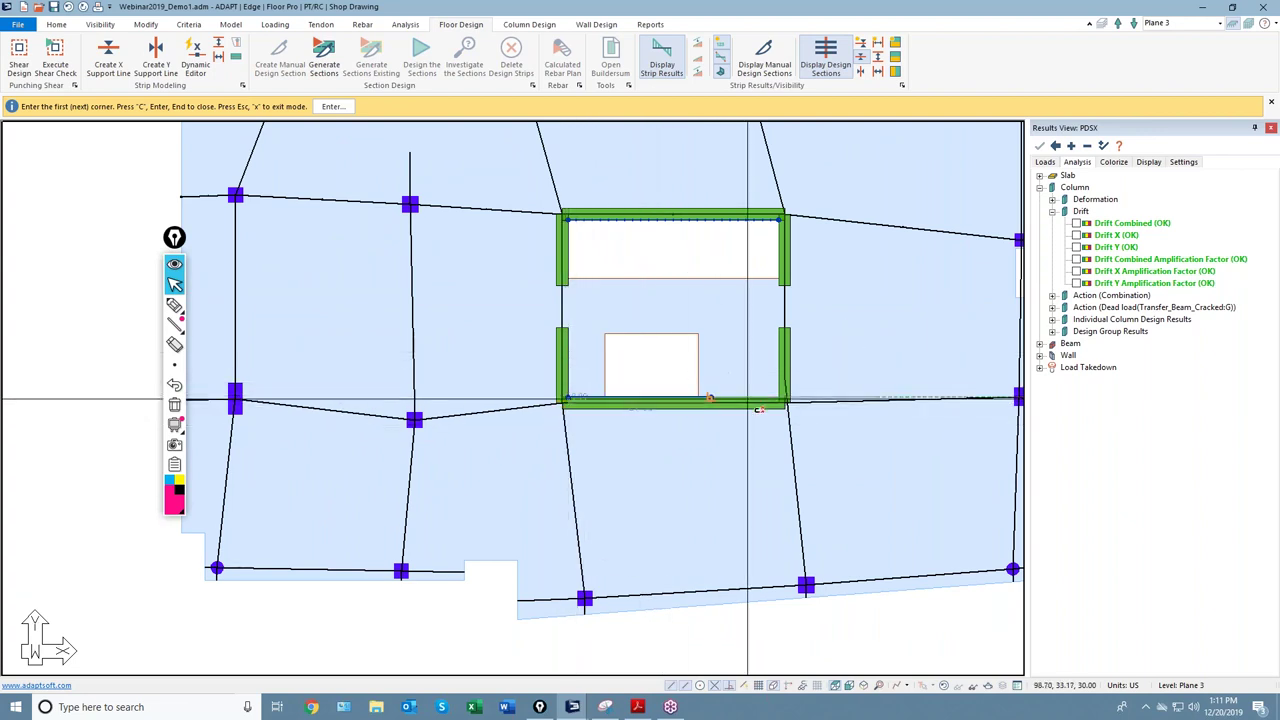
click(782, 400)
Step: Place the remaining opening corners, close the outline at the top-left, and finish entry
scroll(671, 400, down, 1)
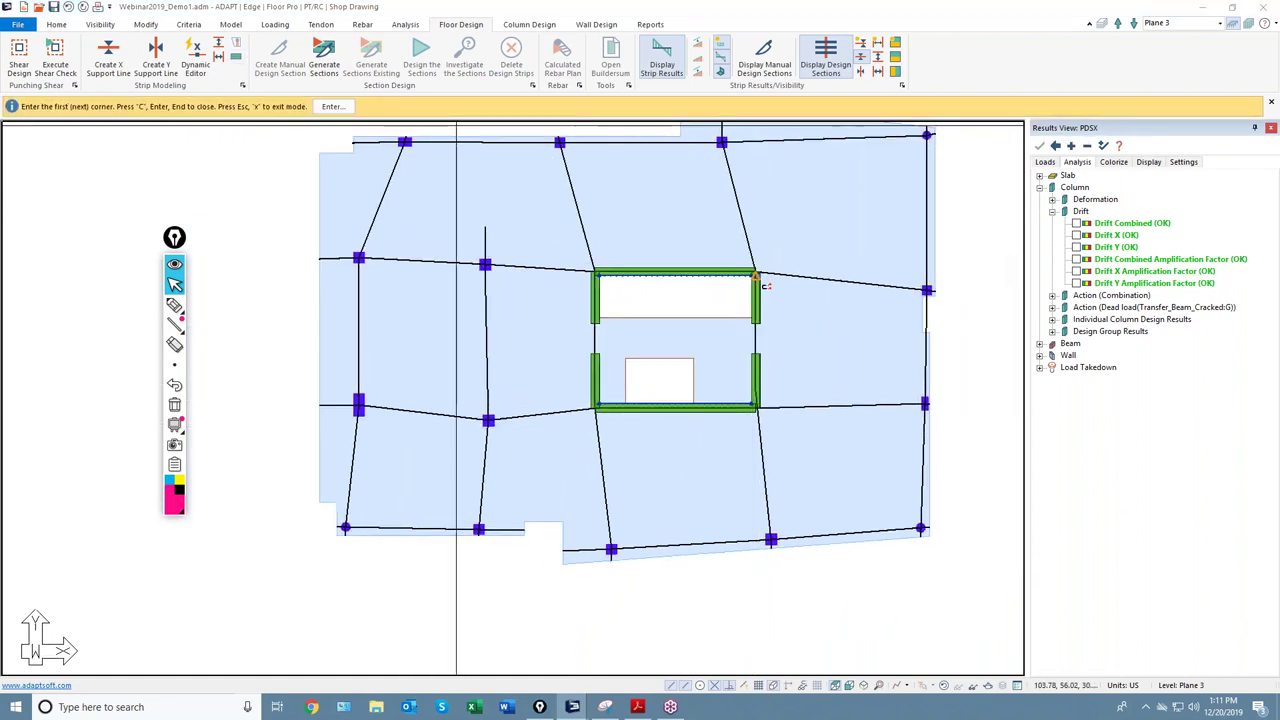
click(751, 276)
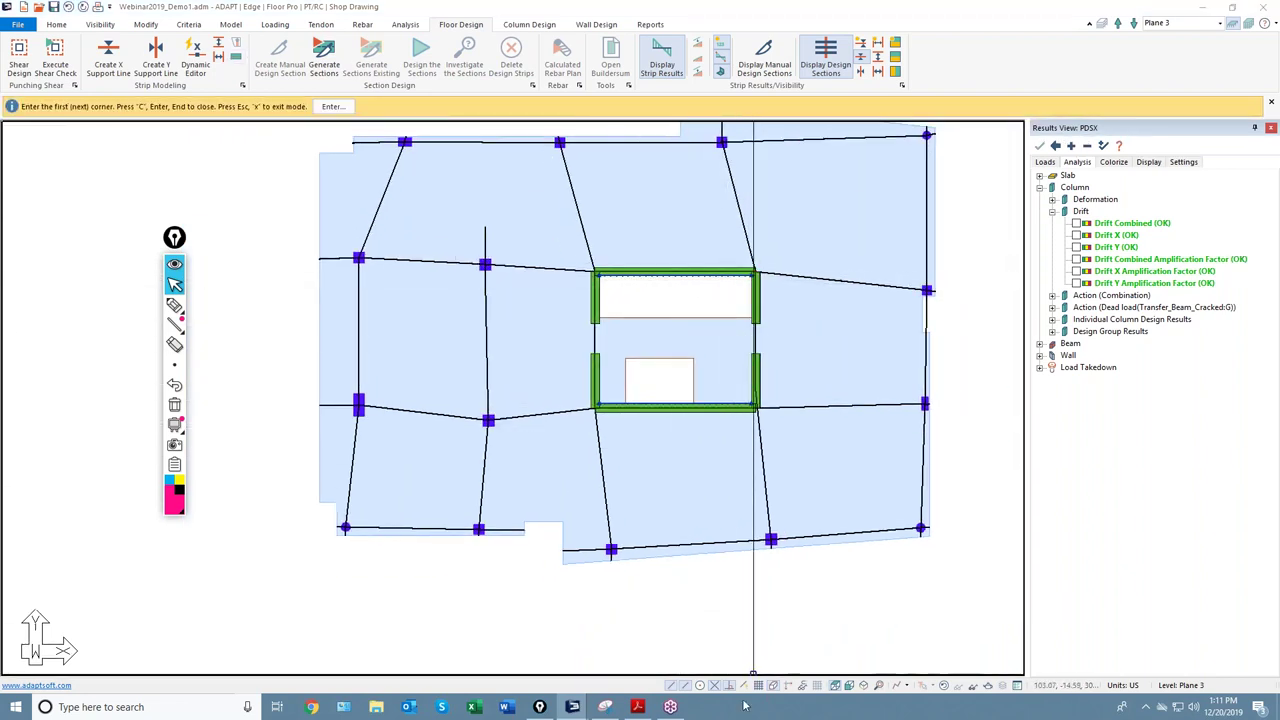
scroll(760, 278, up, 2)
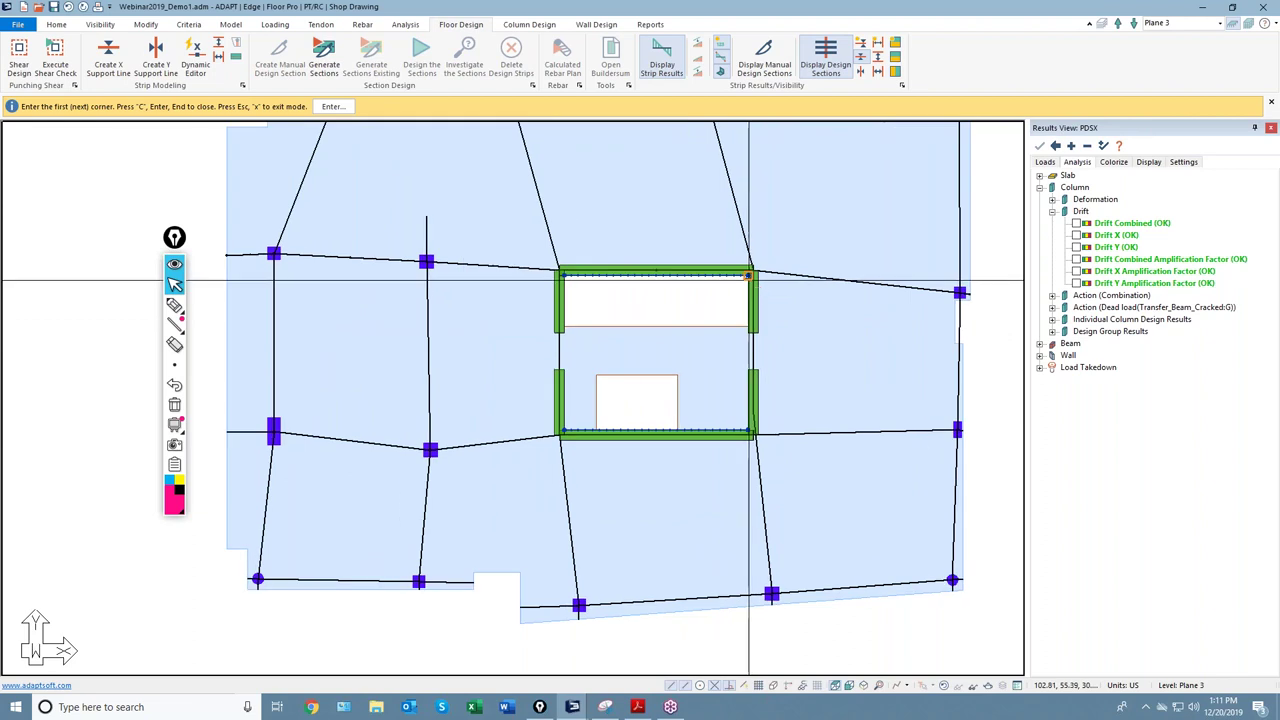
click(752, 432)
click(563, 431)
click(564, 275)
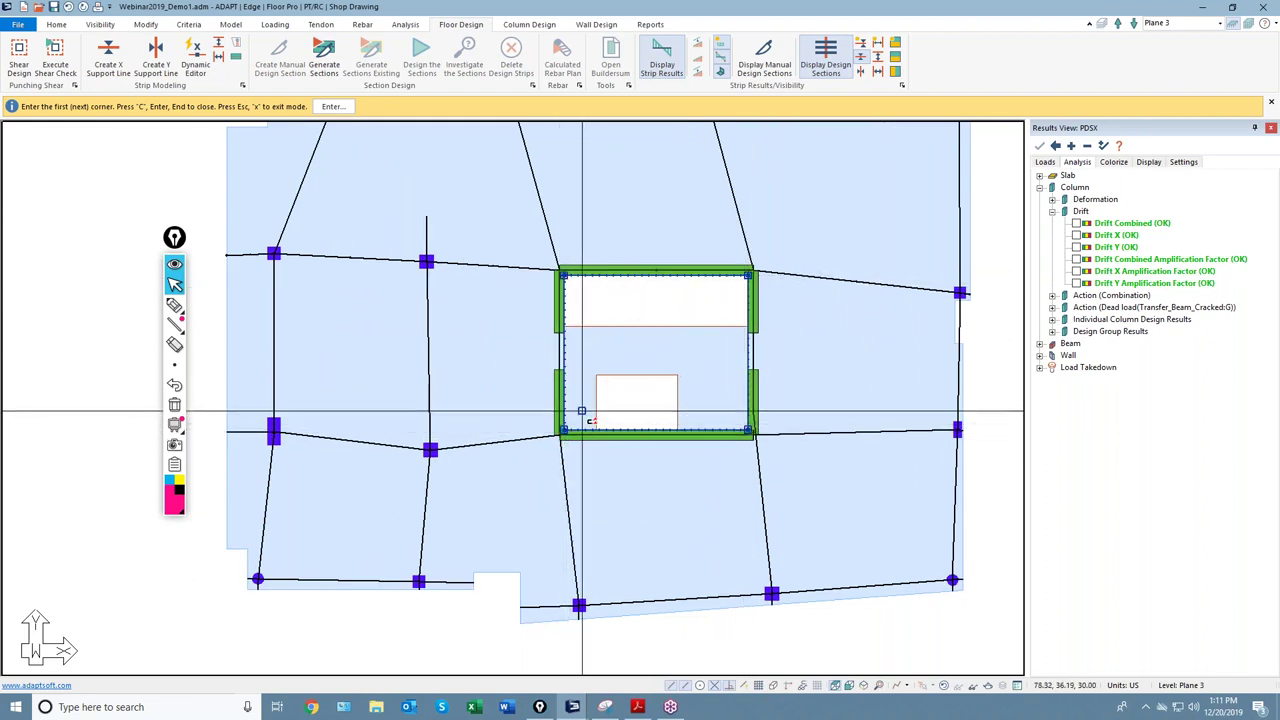
scroll(563, 431, down, 2)
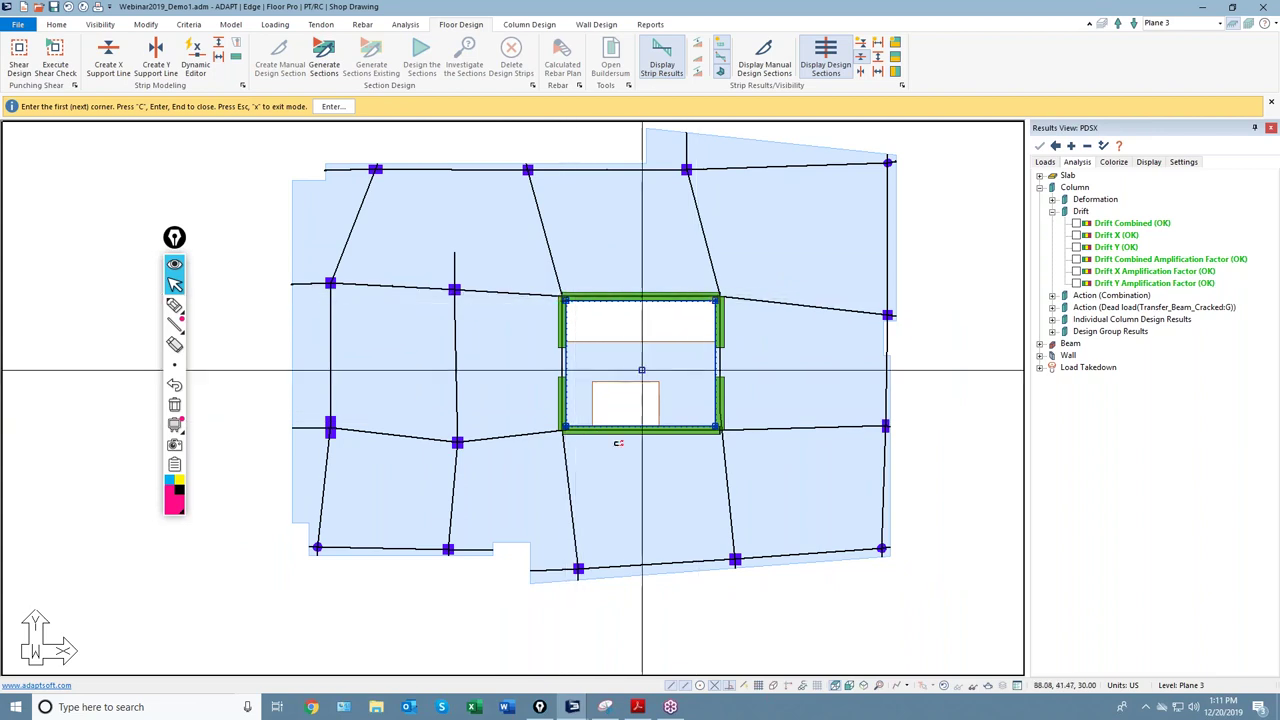
click(332, 107)
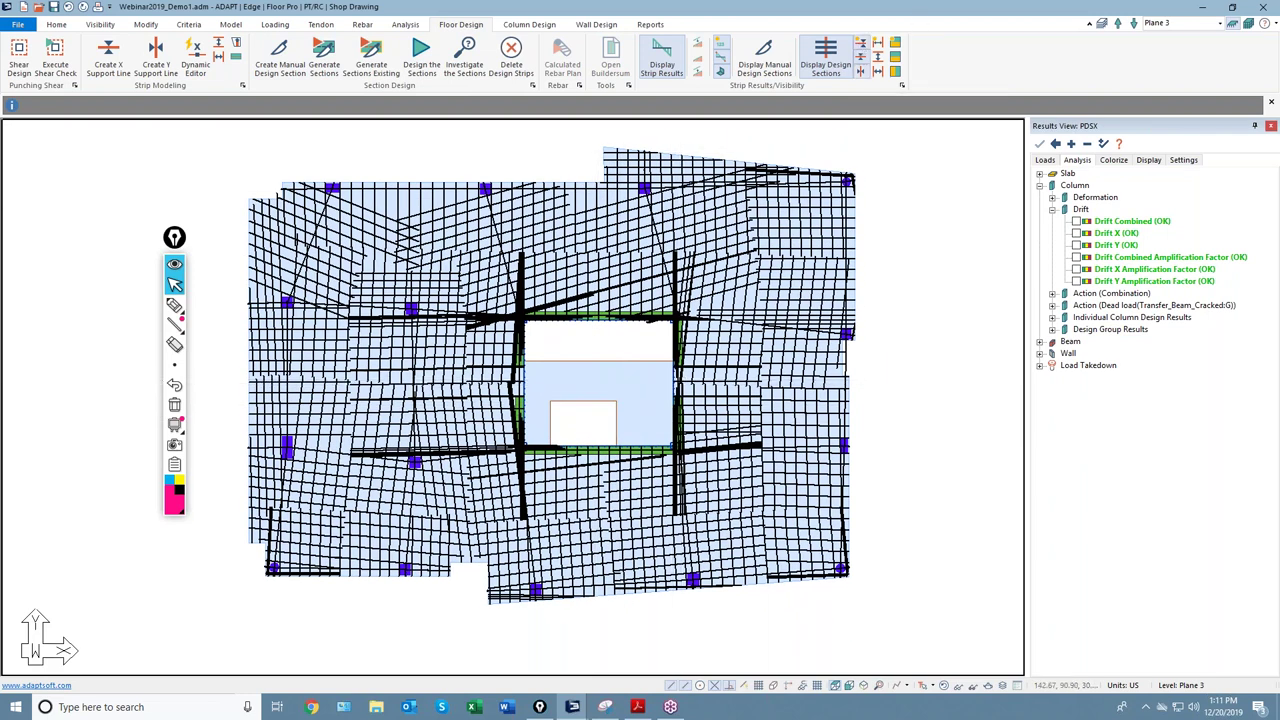
Step: Show only one direction's design sections, recentre the plan, and reopen the Dynamic Support Line Editor
click(862, 50)
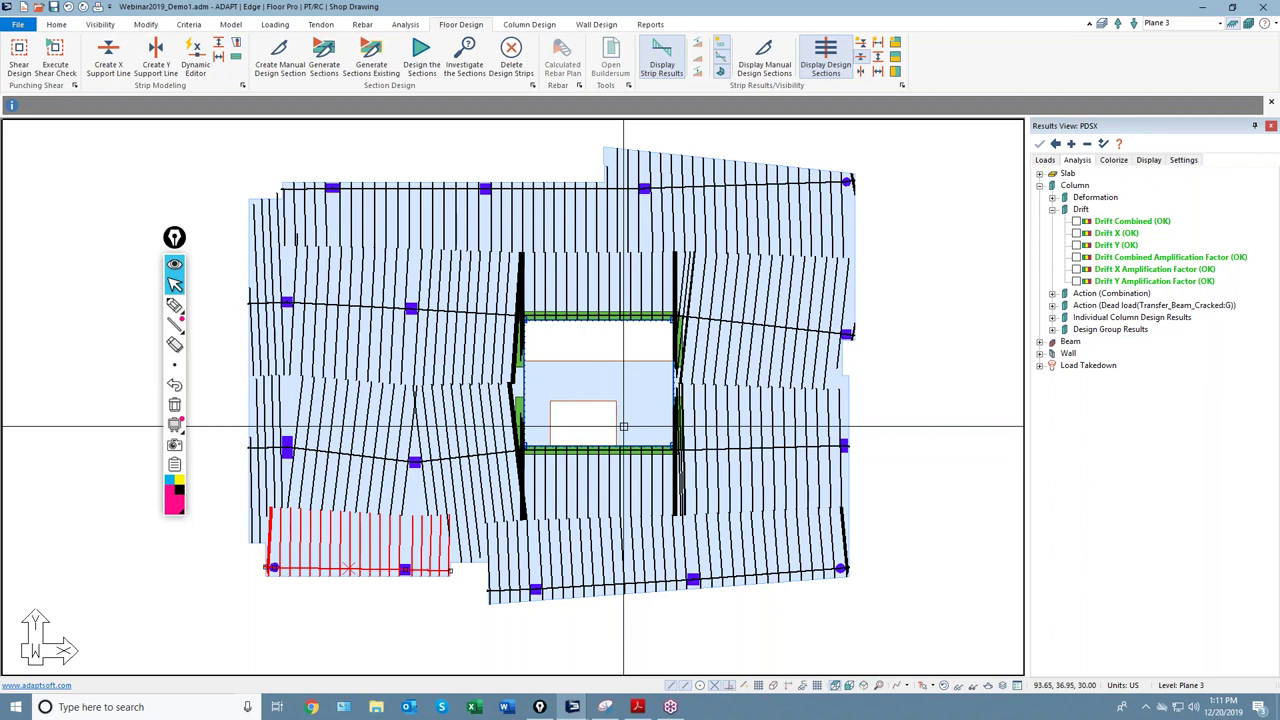
middle_drag(623, 420, 593, 394)
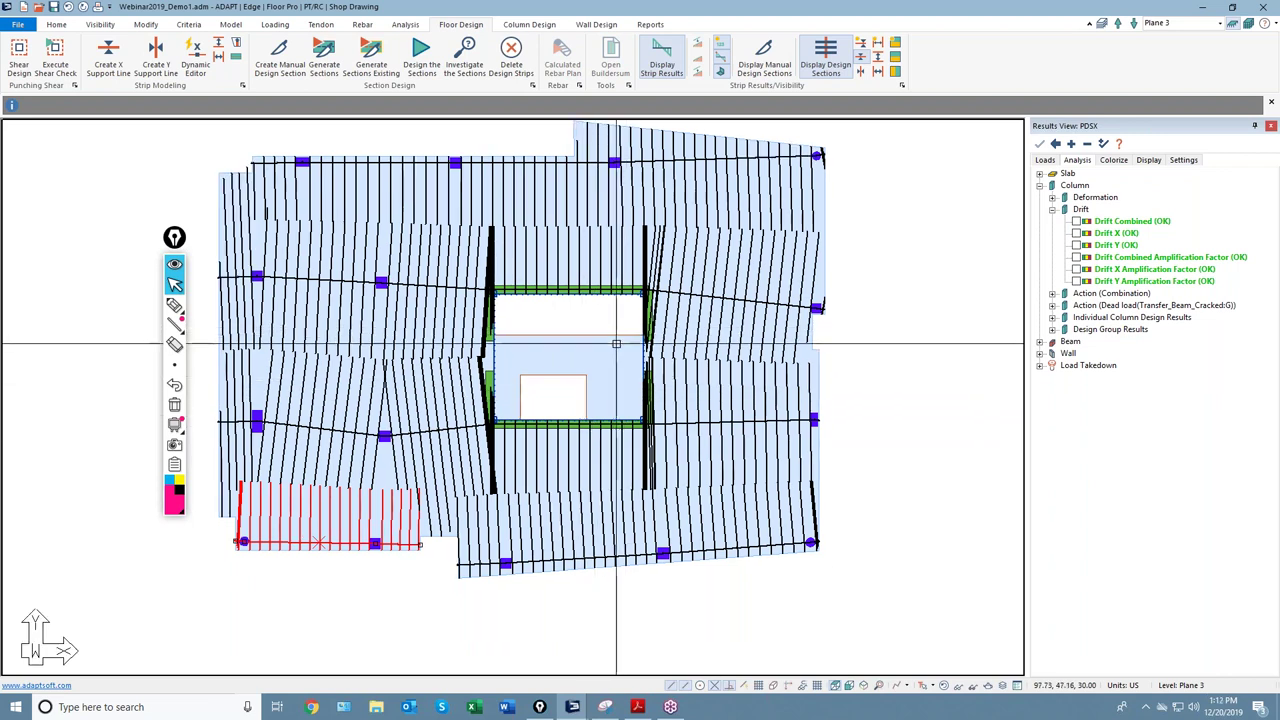
click(196, 57)
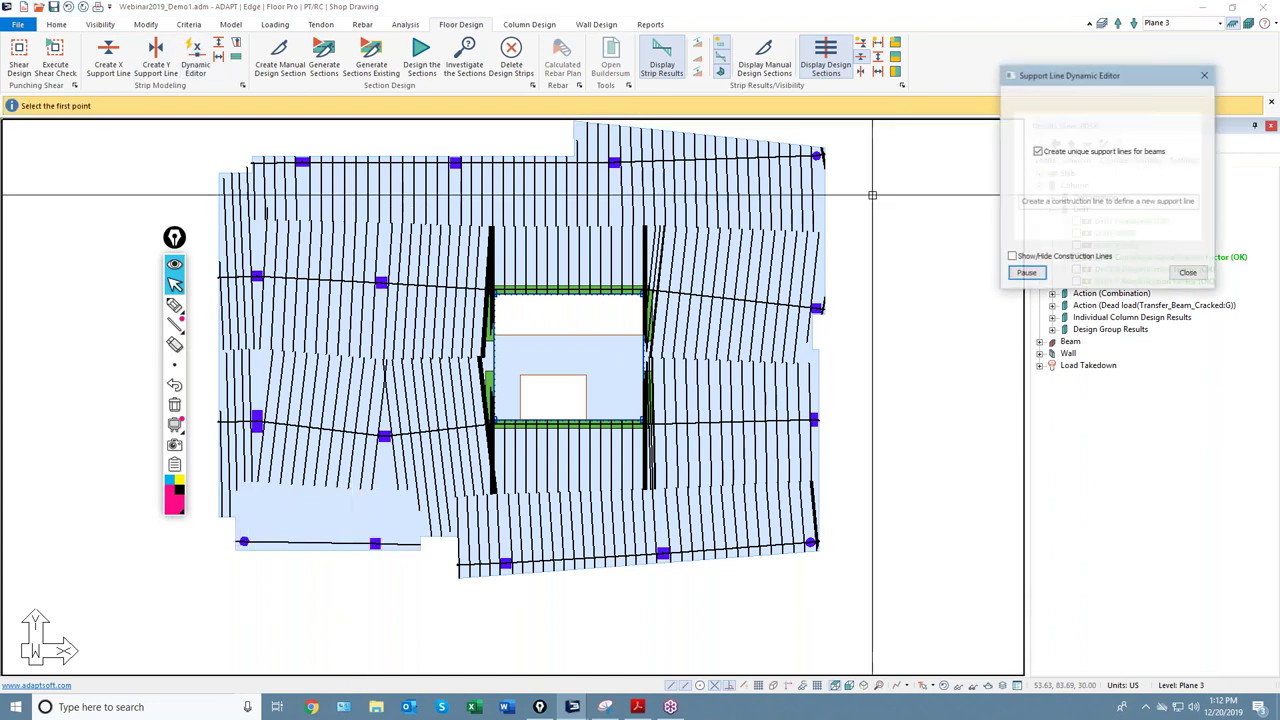
Step: Move the support line editor off the drawing and show its Walls boundary settings
drag(1074, 91, 910, 91)
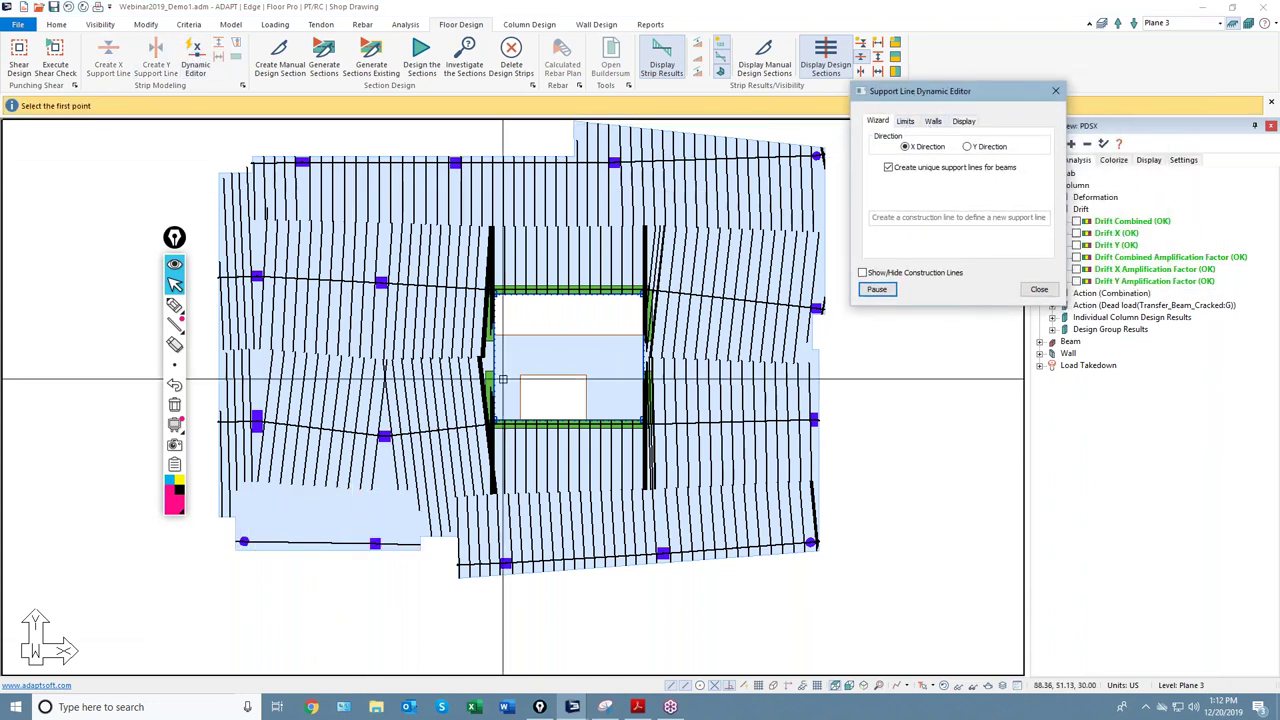
scroll(487, 234, up, 3)
scroll(487, 234, up, 1)
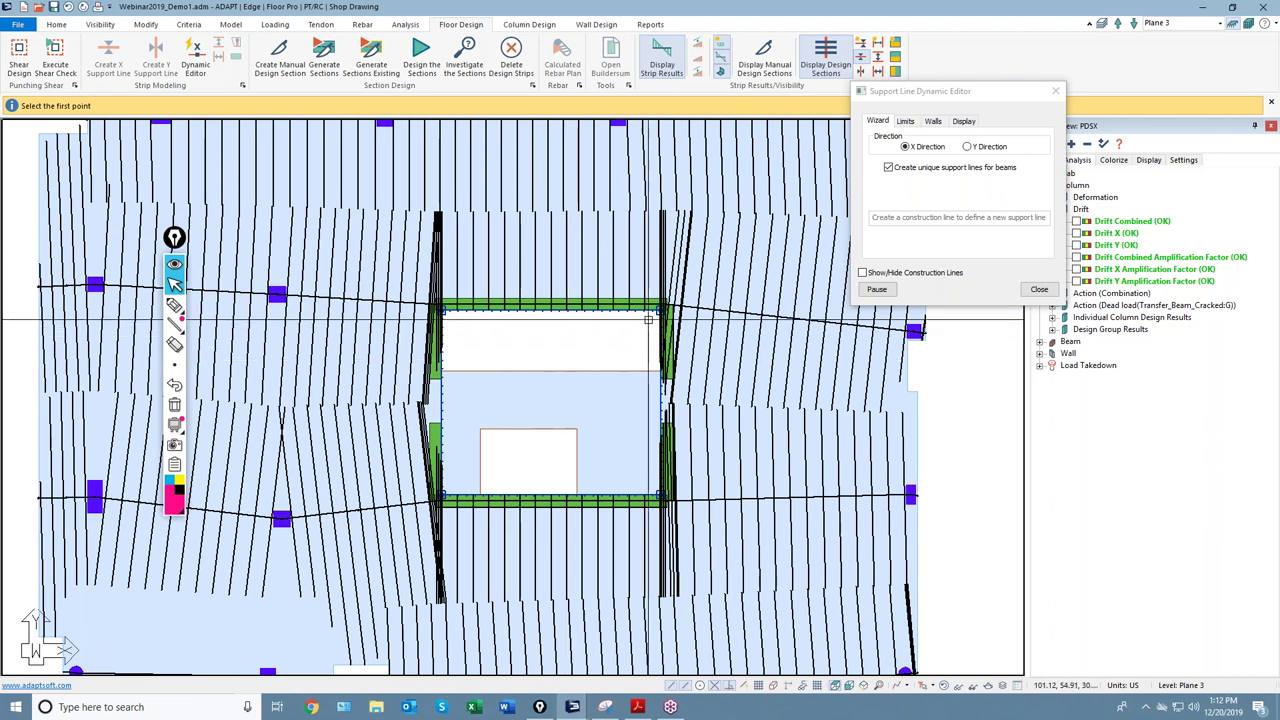
scroll(560, 300, up, 1)
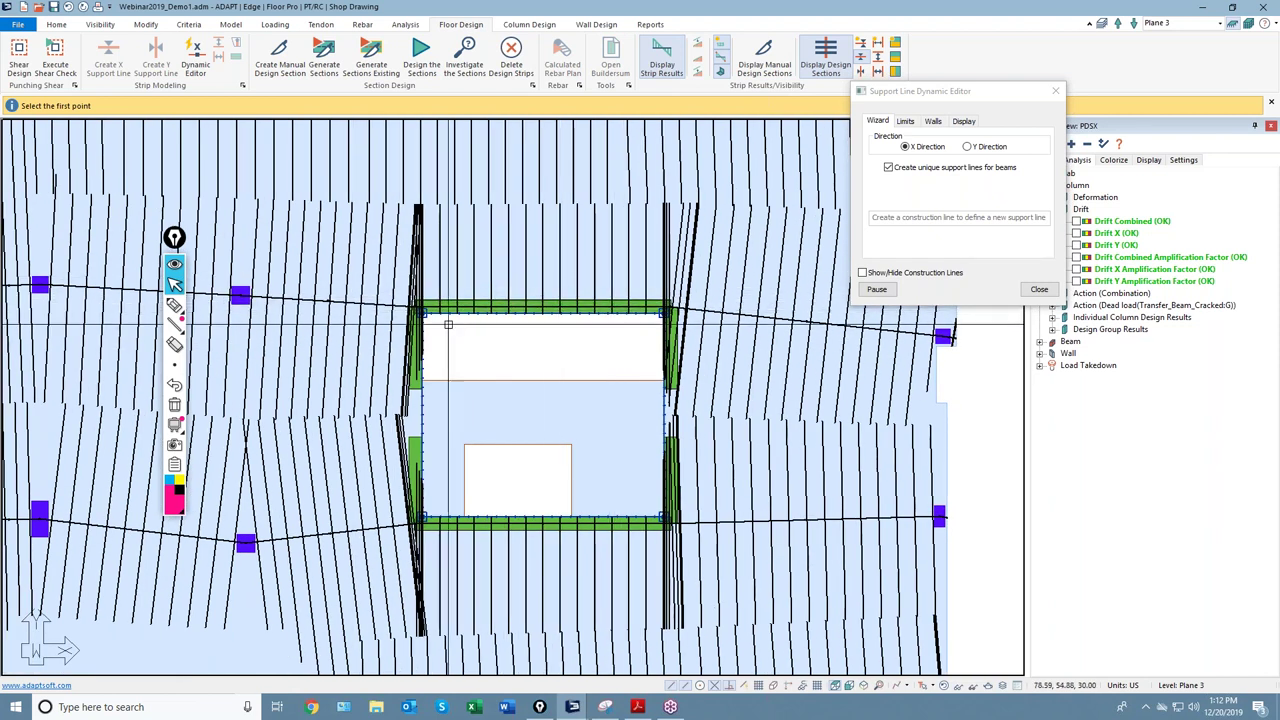
scroll(601, 361, down, 1)
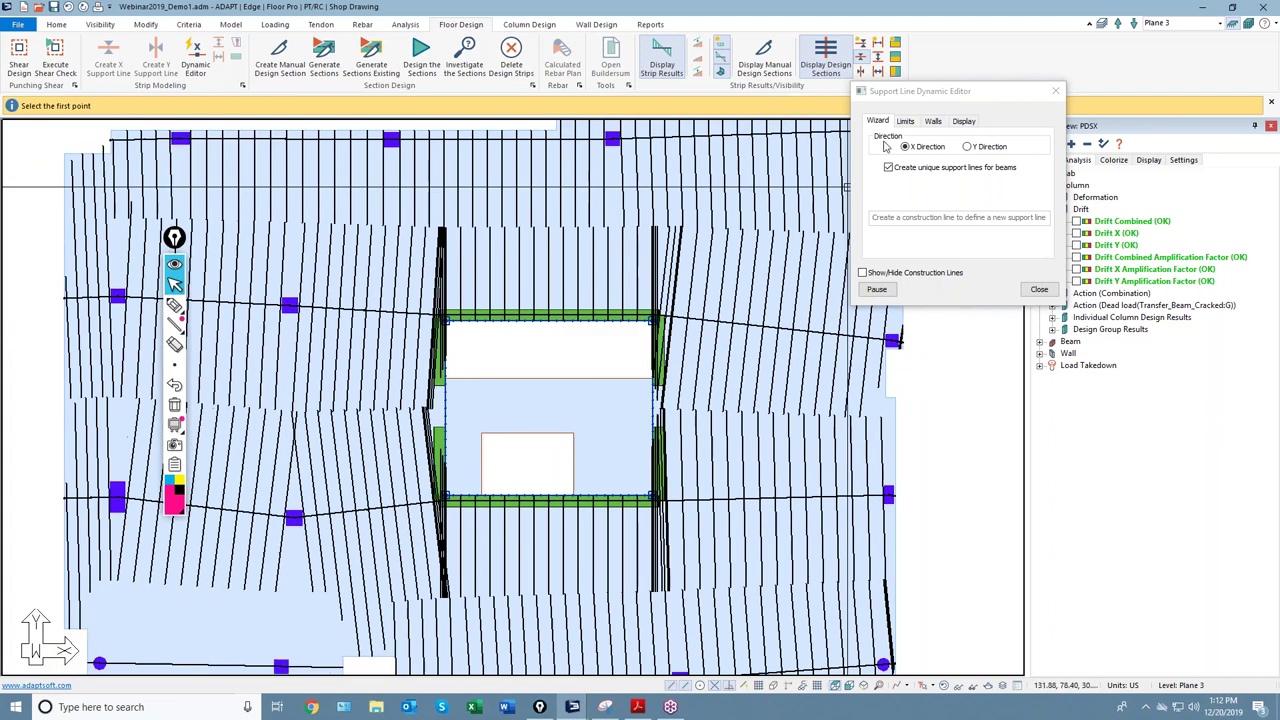
click(932, 121)
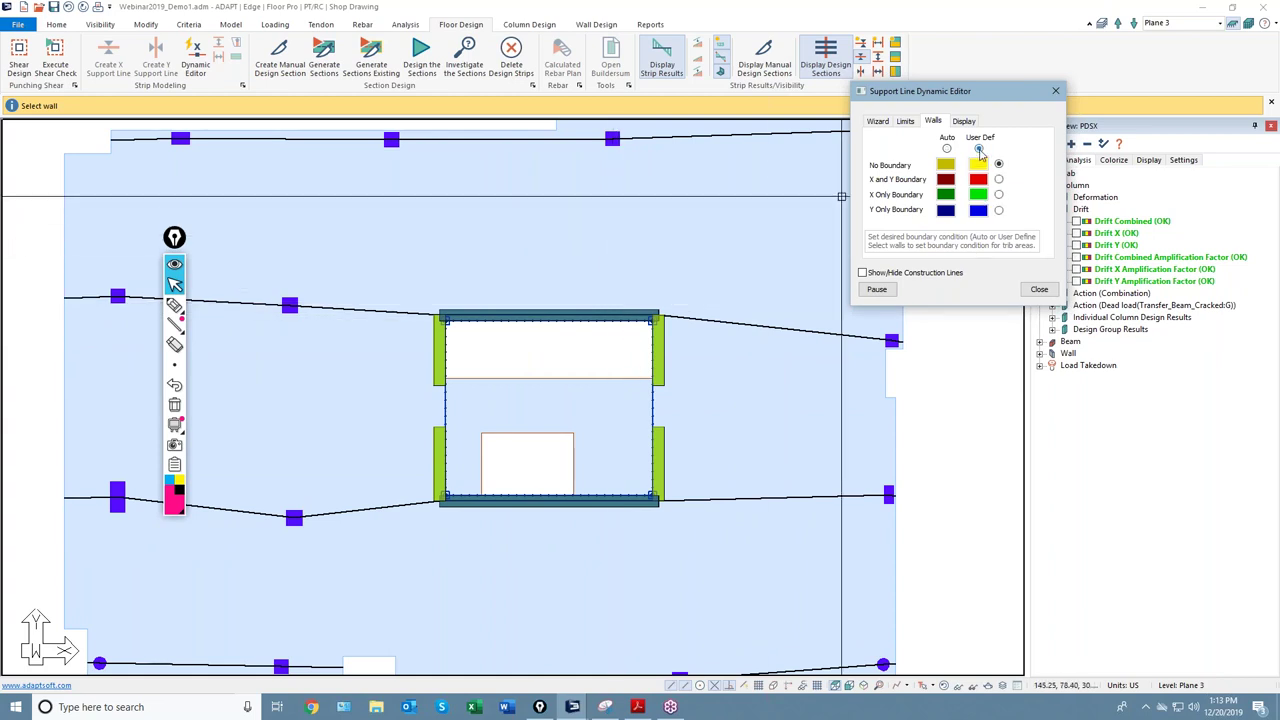
Step: Make the opening's top and bottom walls User Def X Only Boundaries and close the editor
click(998, 194)
scroll(576, 330, up, 2)
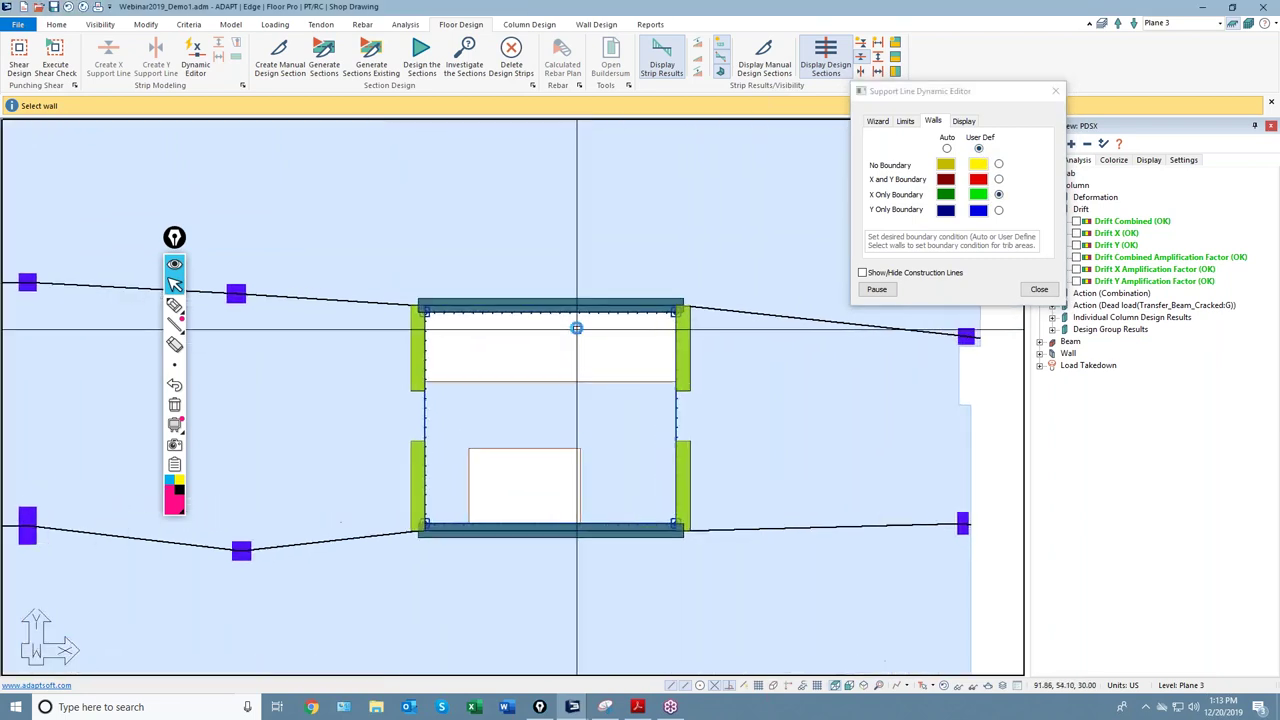
scroll(576, 328, down, 1)
click(551, 298)
scroll(595, 320, up, 2)
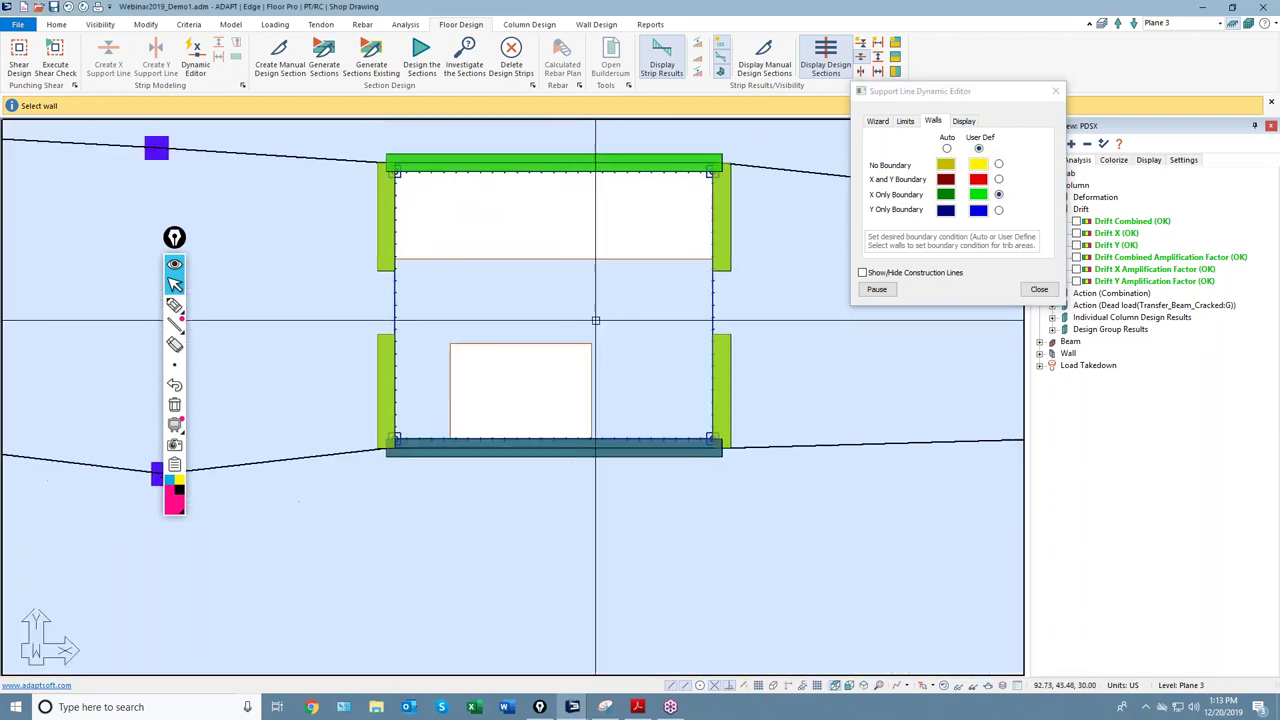
click(604, 446)
scroll(600, 466, down, 1)
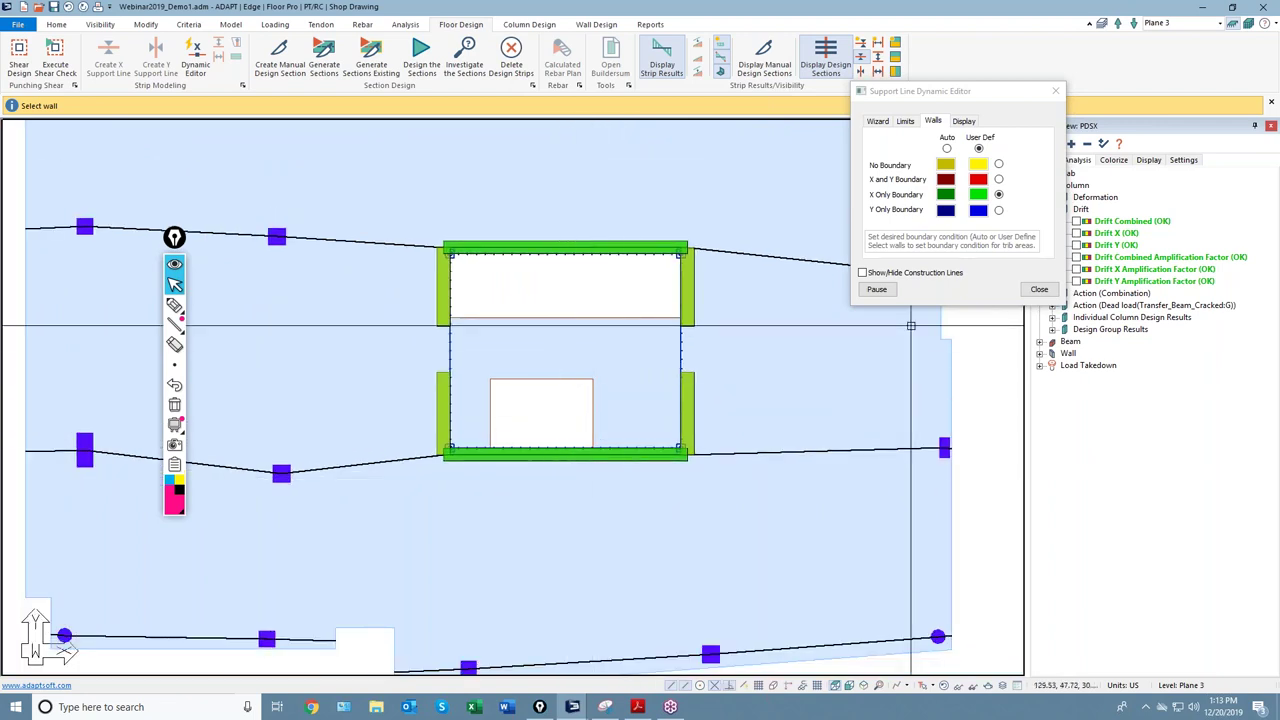
click(1039, 289)
scroll(684, 560, down, 1)
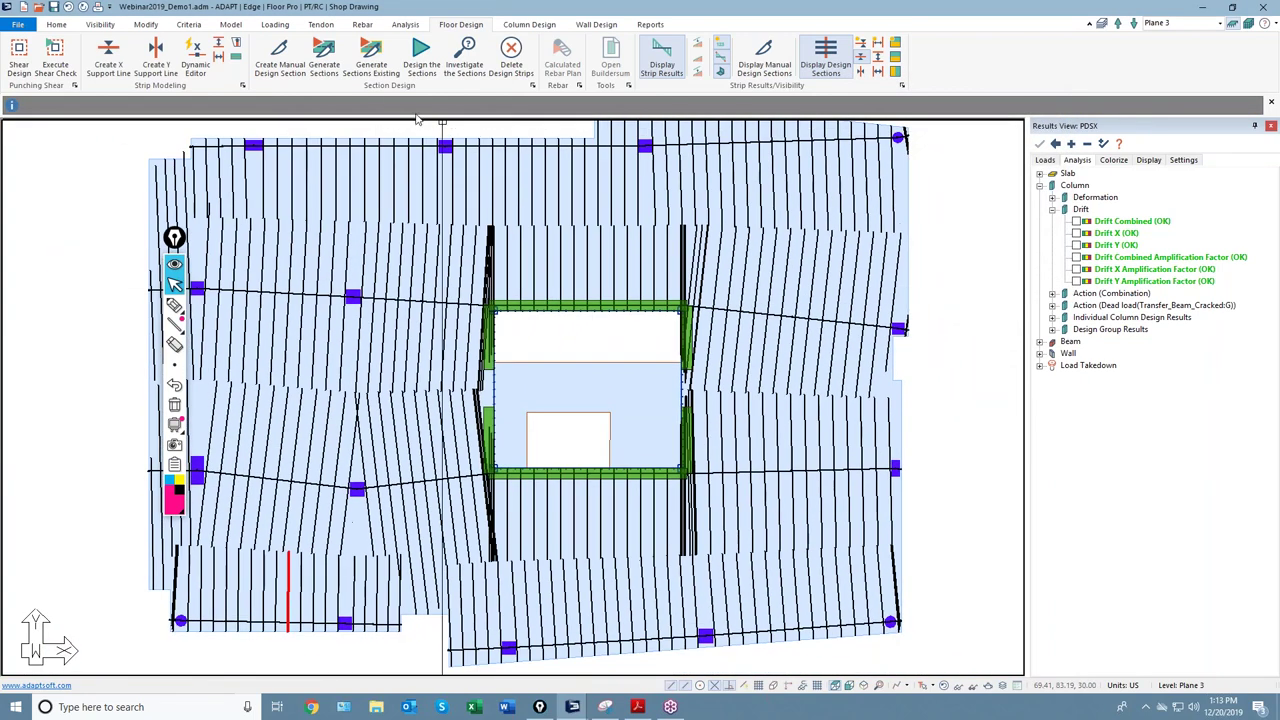
Step: Generate design sections and zoom along the opening's top beam, marking it with a highlighter
click(323, 55)
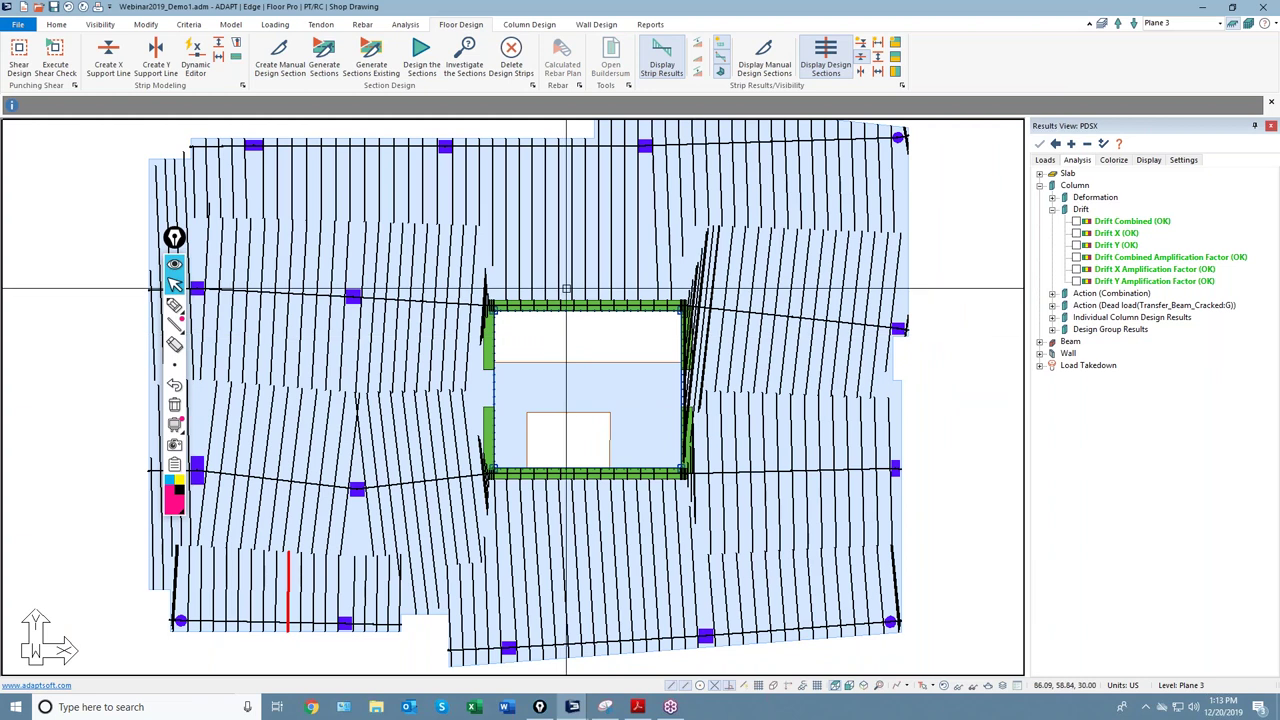
scroll(540, 305, up, 2)
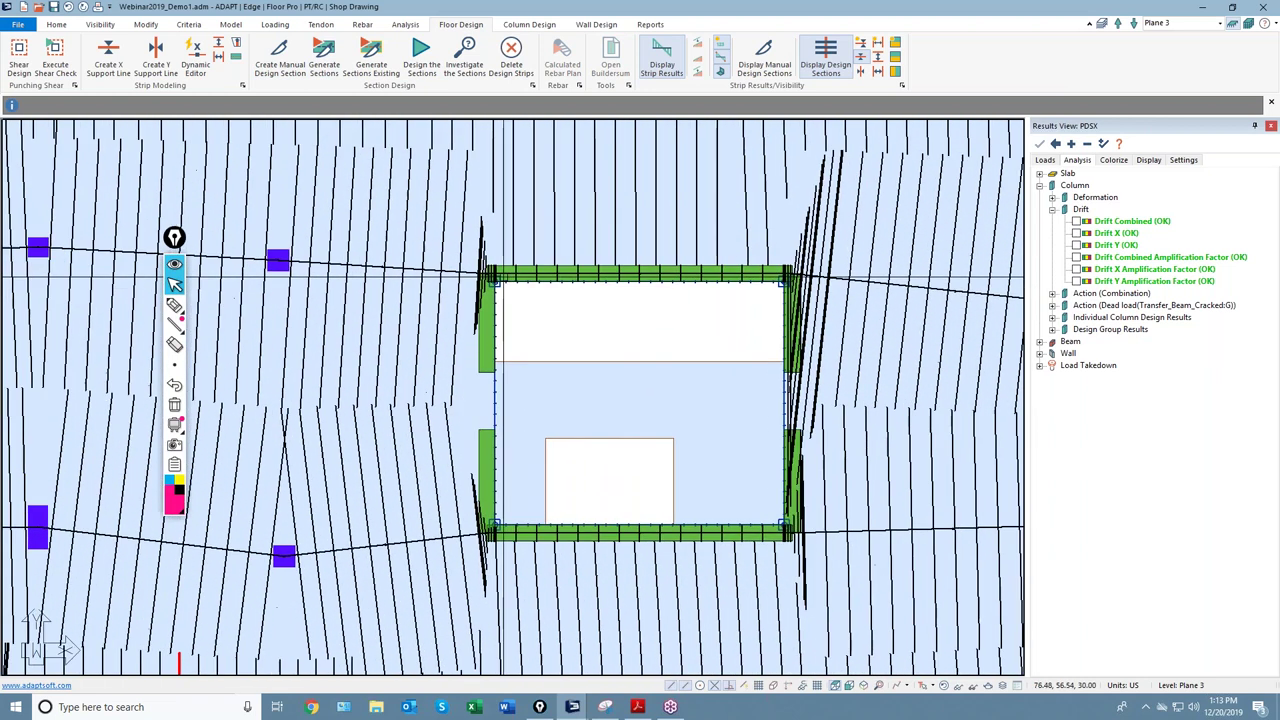
scroll(510, 272, up, 3)
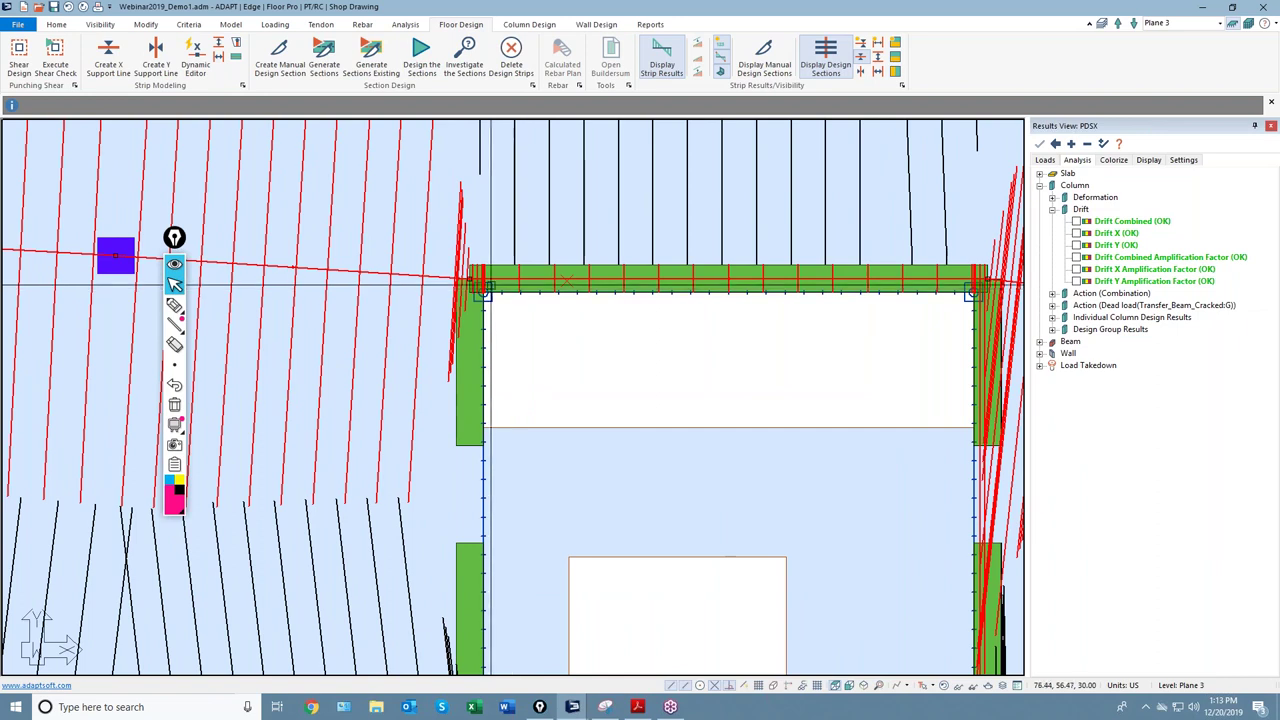
middle_drag(723, 298, 640, 352)
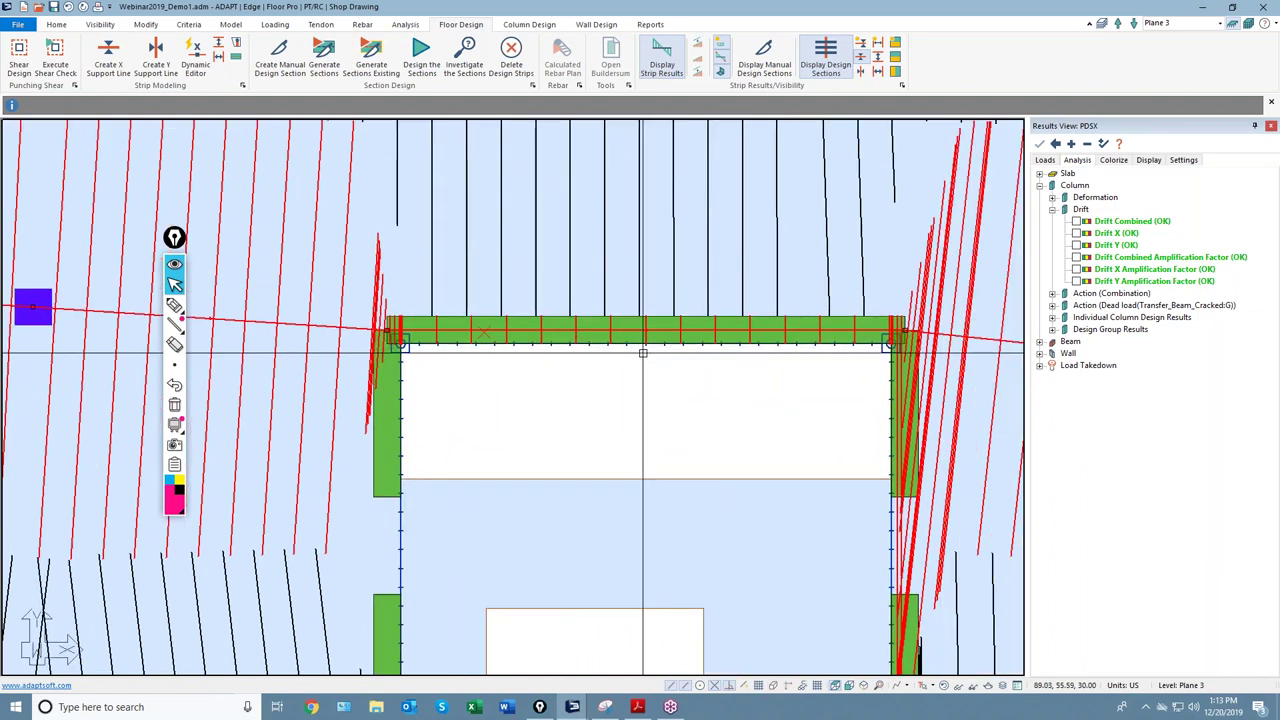
scroll(430, 326, up, 2)
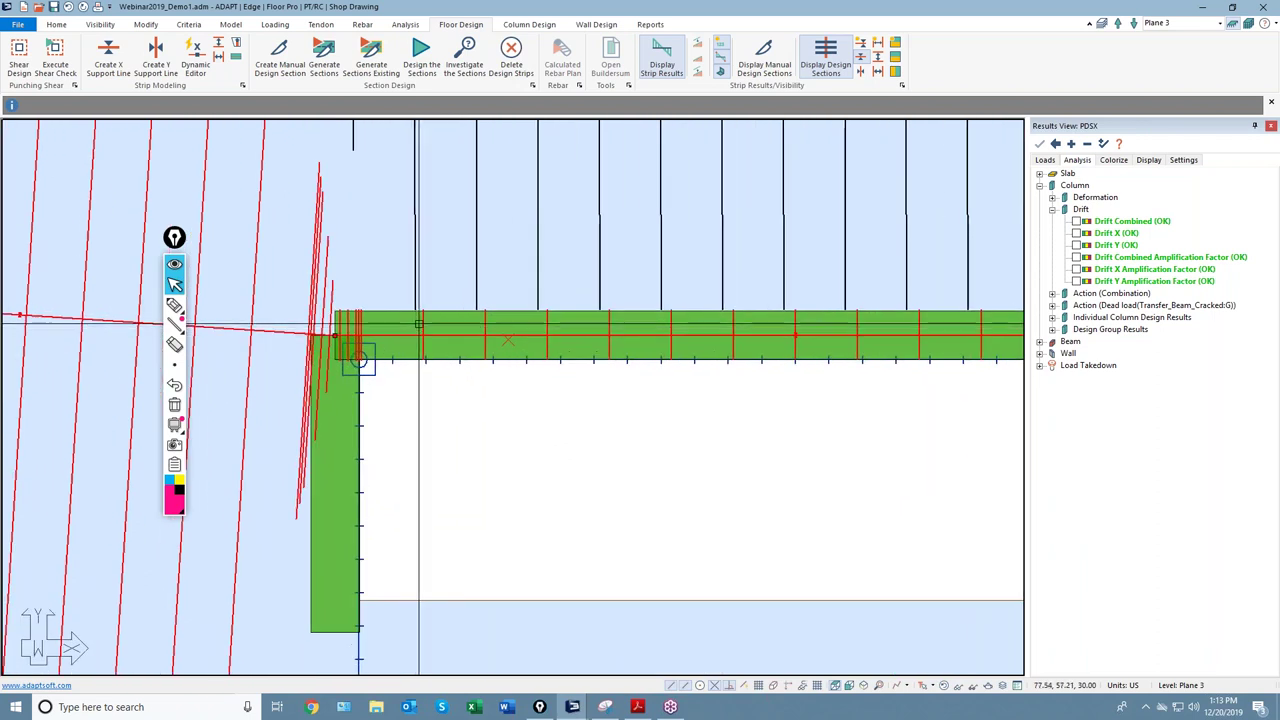
scroll(418, 323, up, 1)
scroll(409, 343, down, 4)
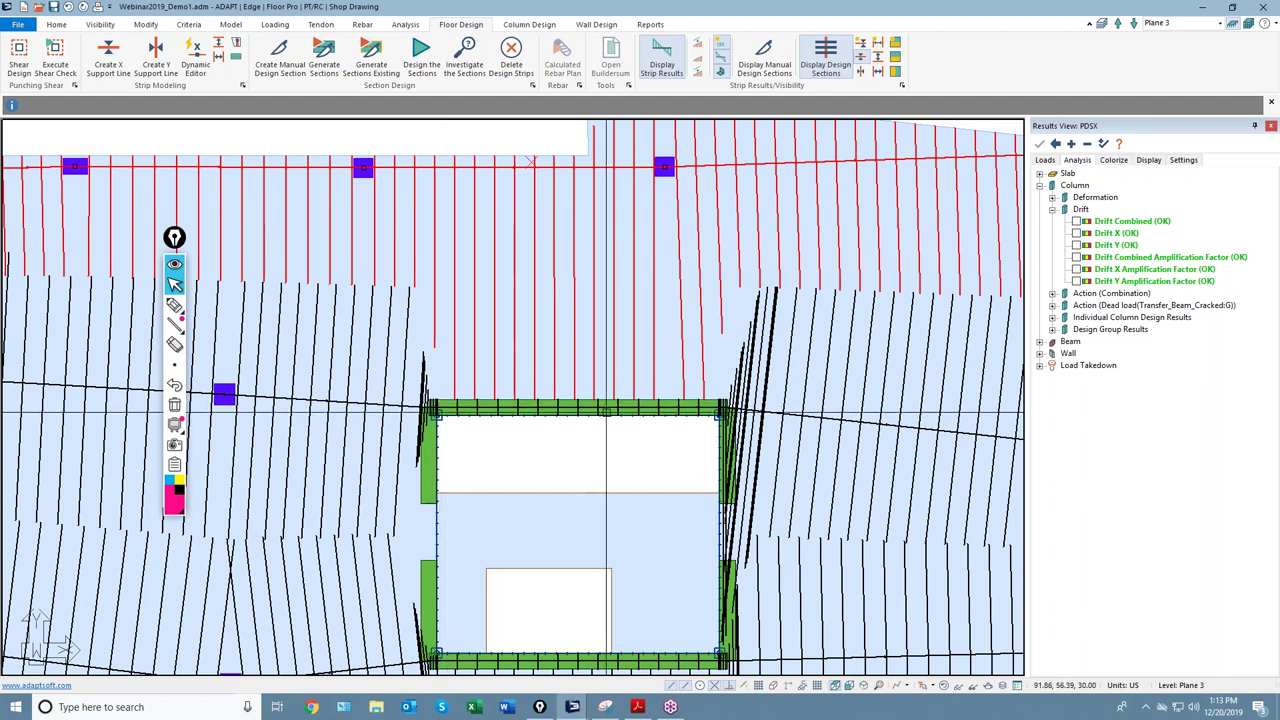
scroll(566, 300, down, 2)
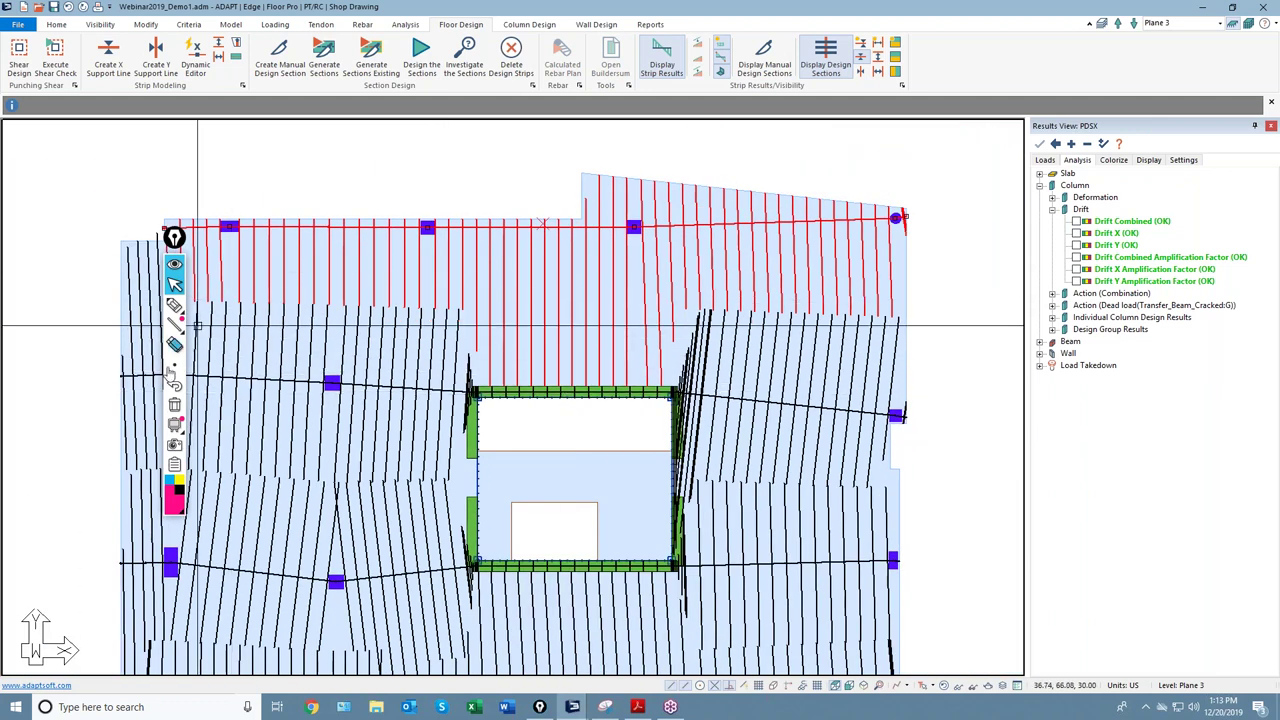
click(174, 307)
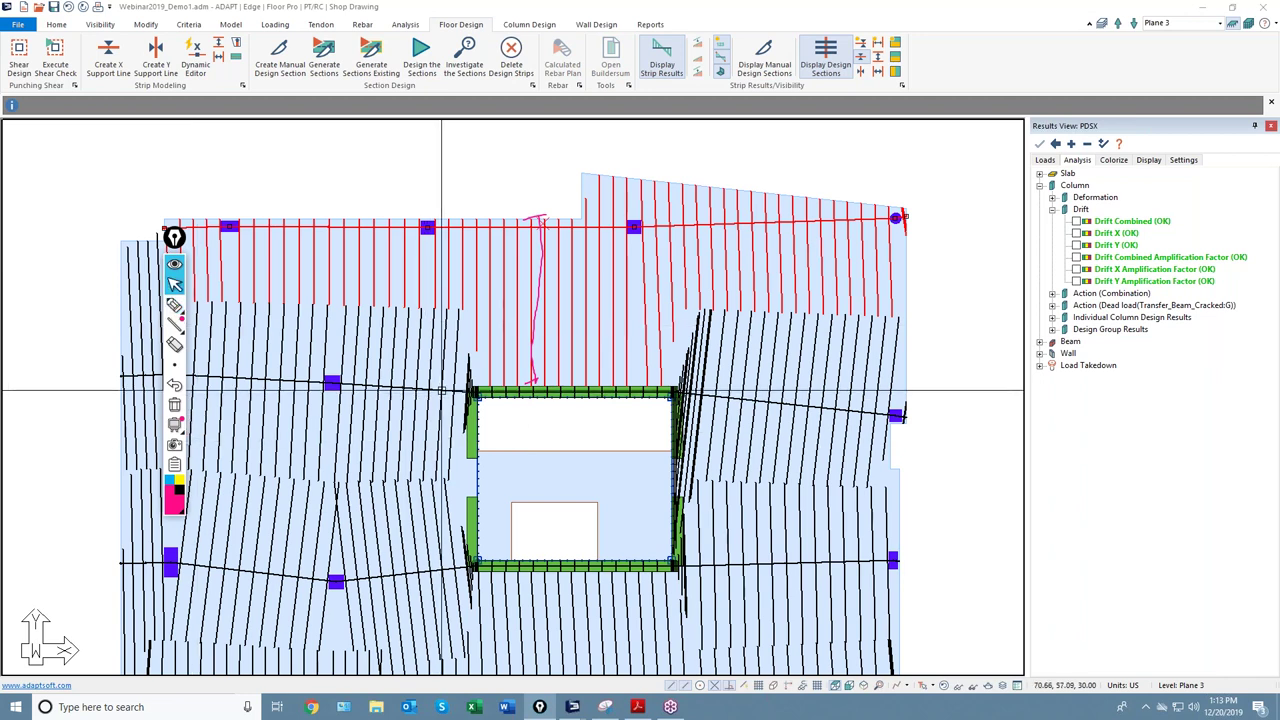
scroll(462, 389, up, 2)
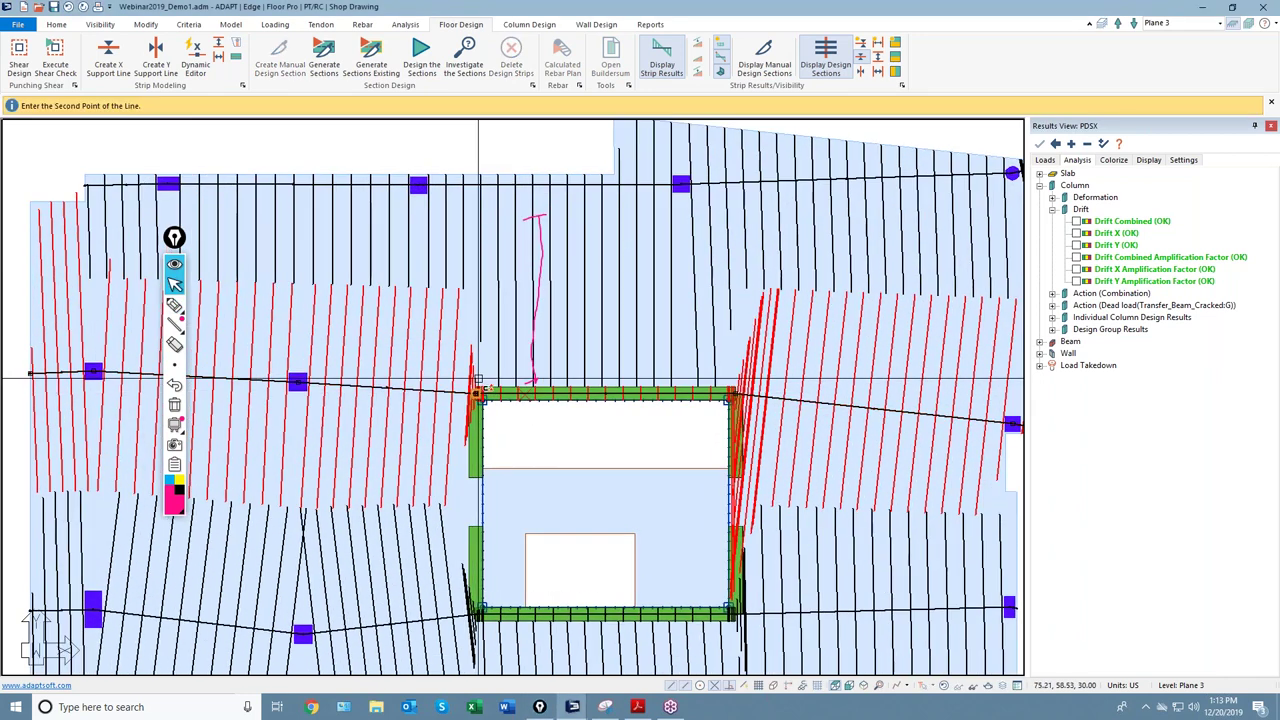
scroll(461, 383, up, 3)
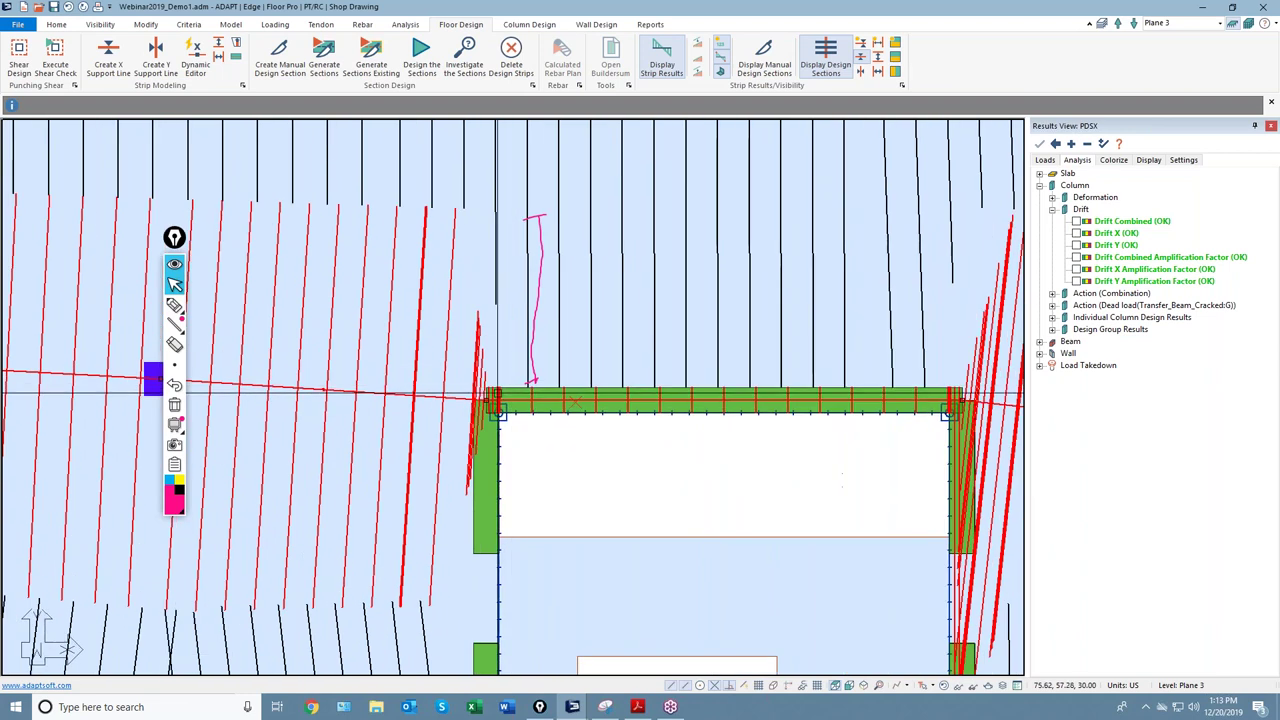
click(486, 368)
middle_drag(486, 375, 260, 385)
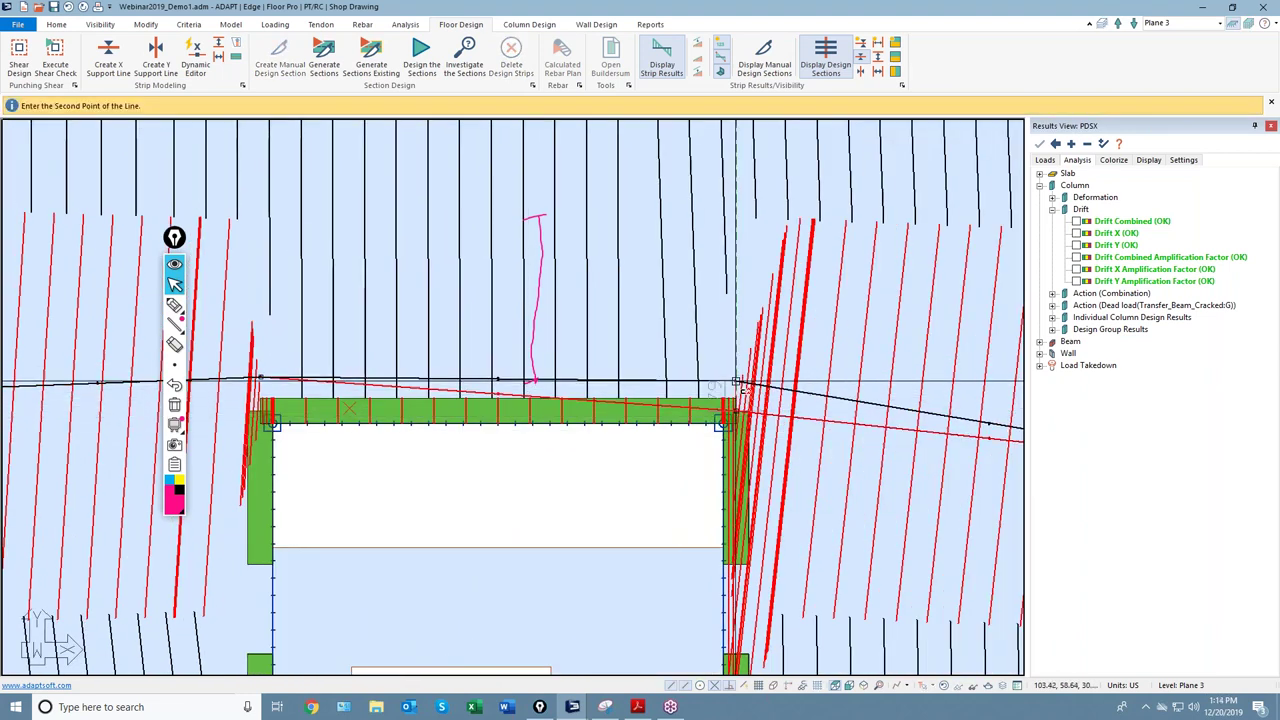
scroll(667, 357, down, 2)
scroll(625, 430, down, 2)
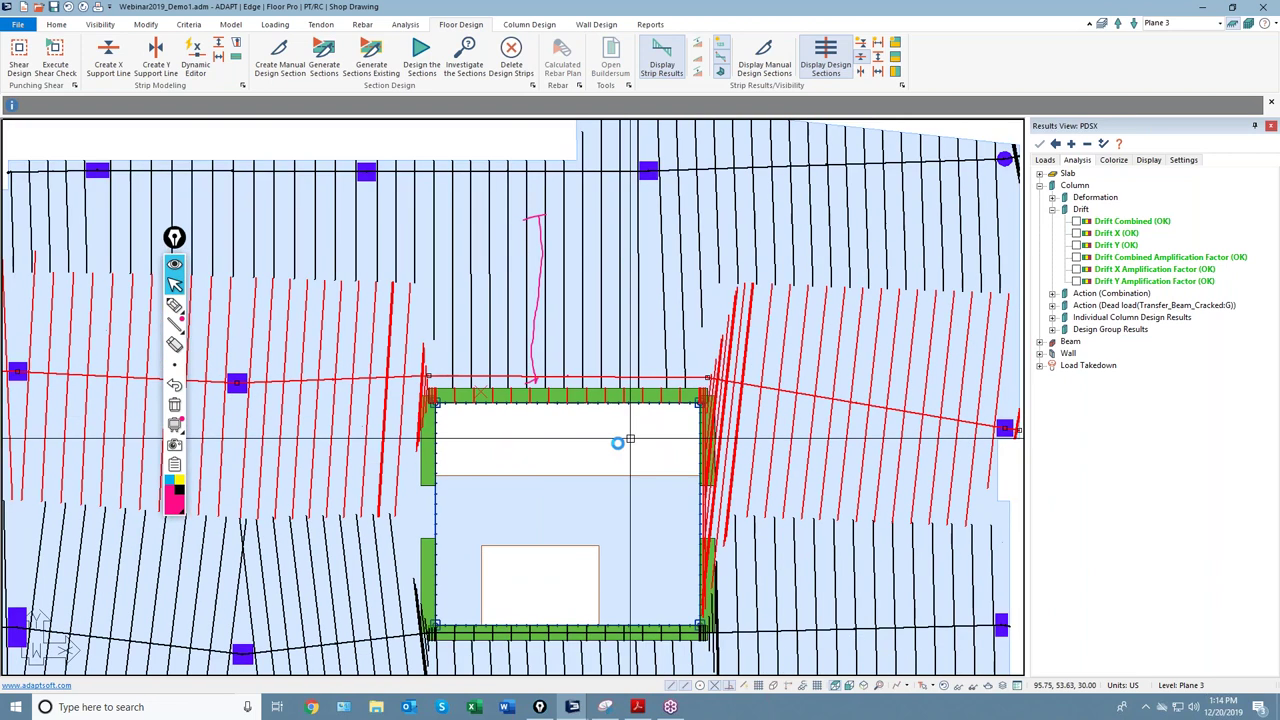
key(Escape)
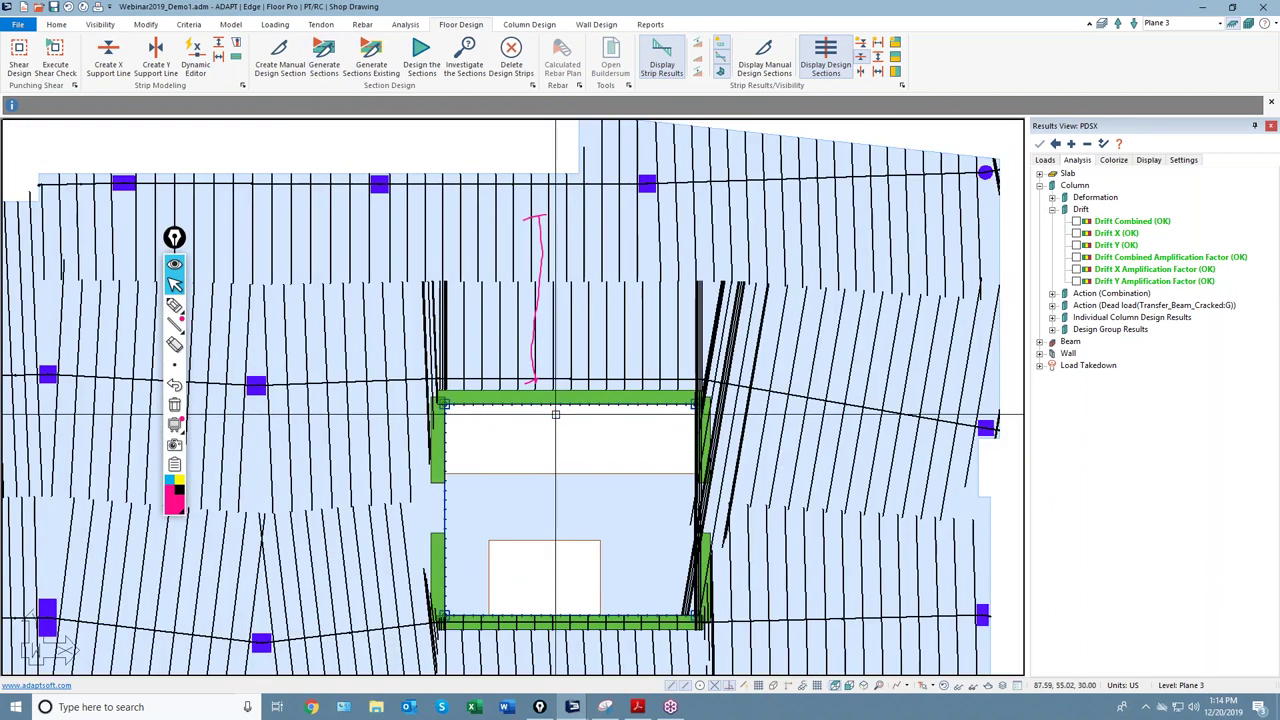
scroll(626, 380, up, 2)
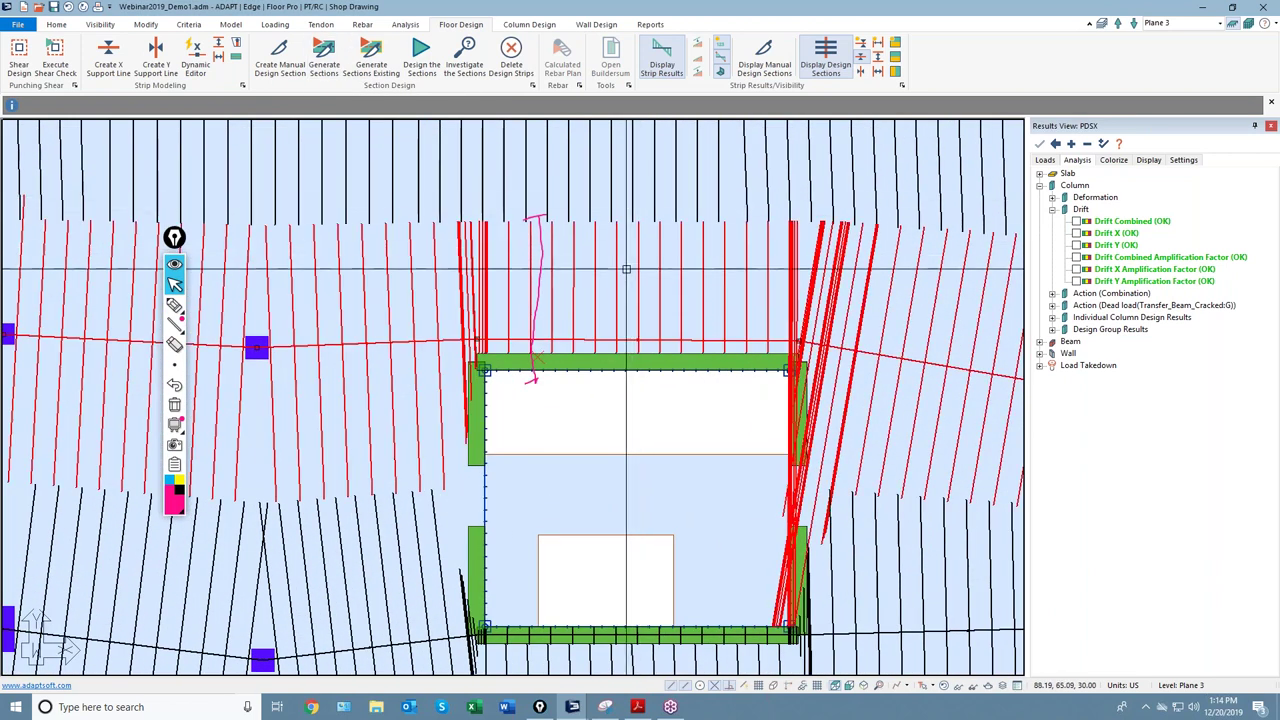
scroll(626, 252, up, 2)
scroll(647, 357, up, 1)
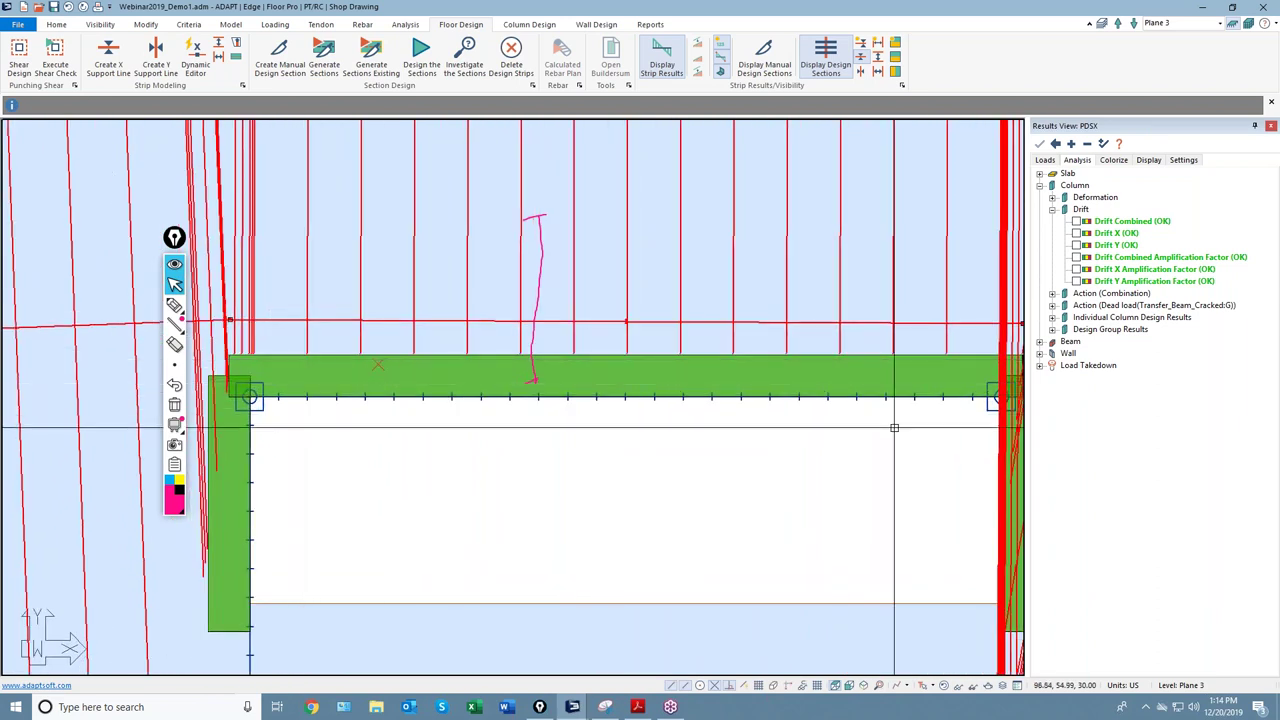
scroll(894, 428, down, 3)
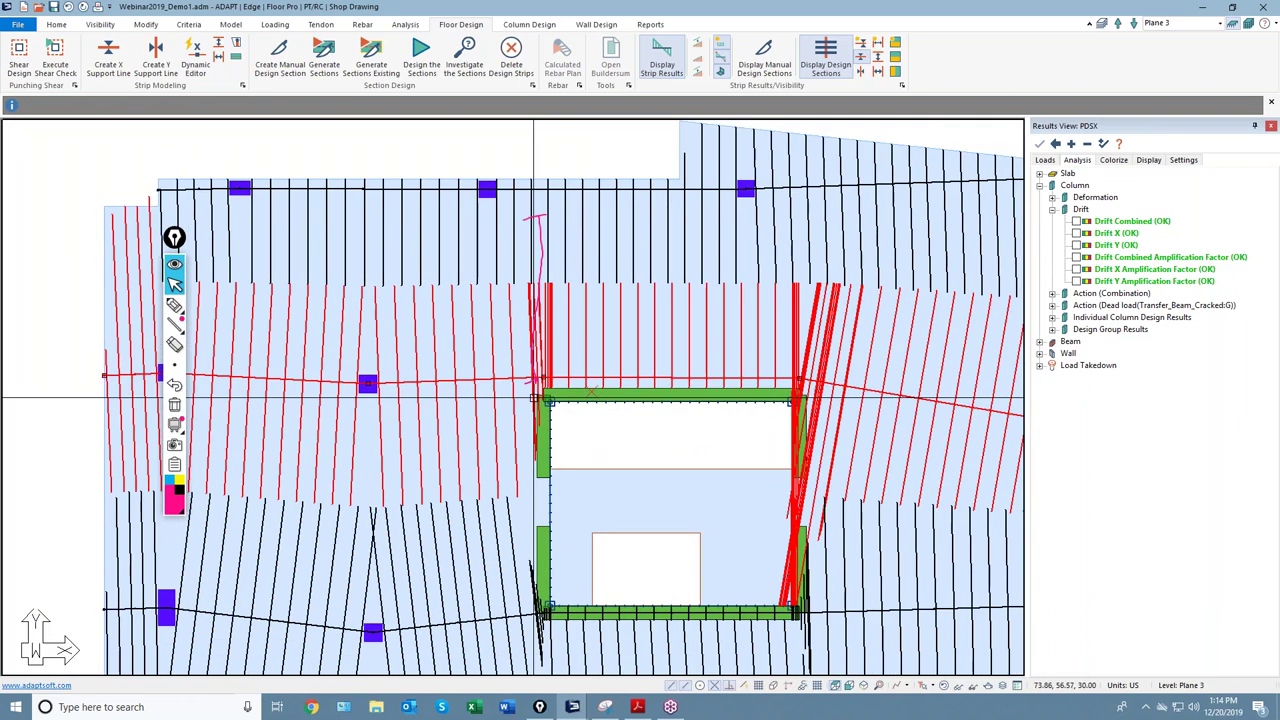
key(Escape)
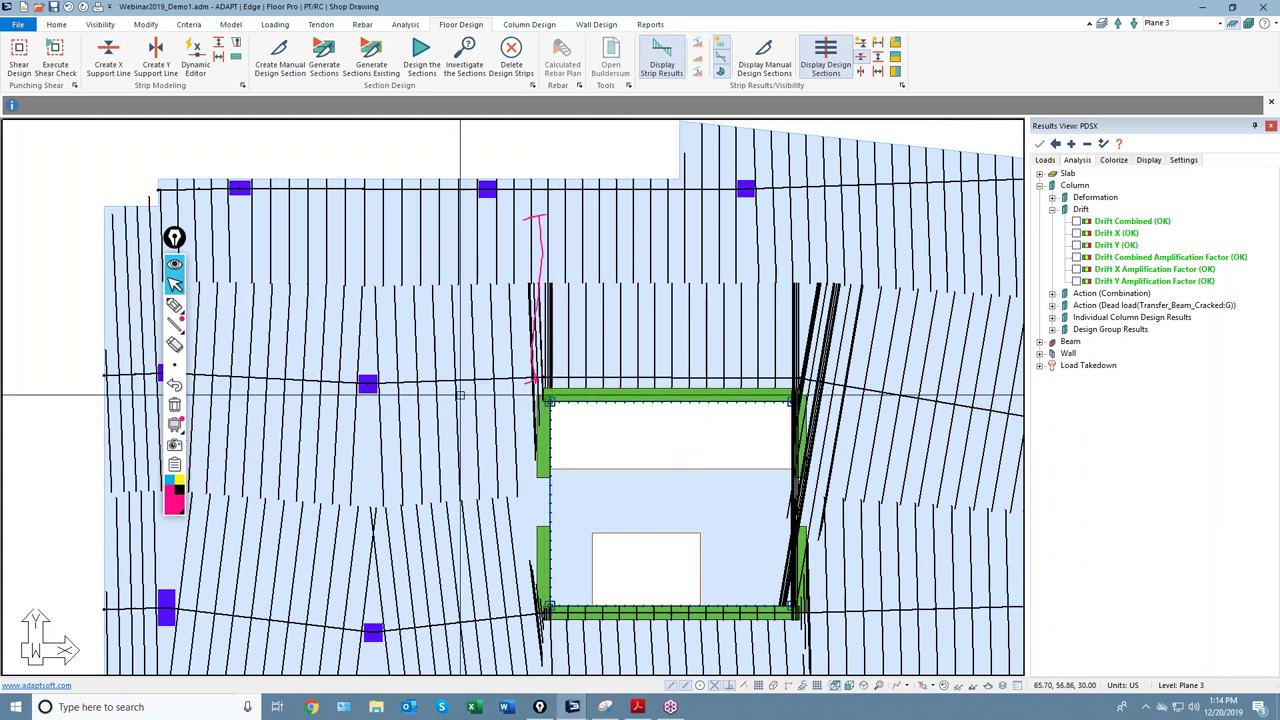
click(174, 305)
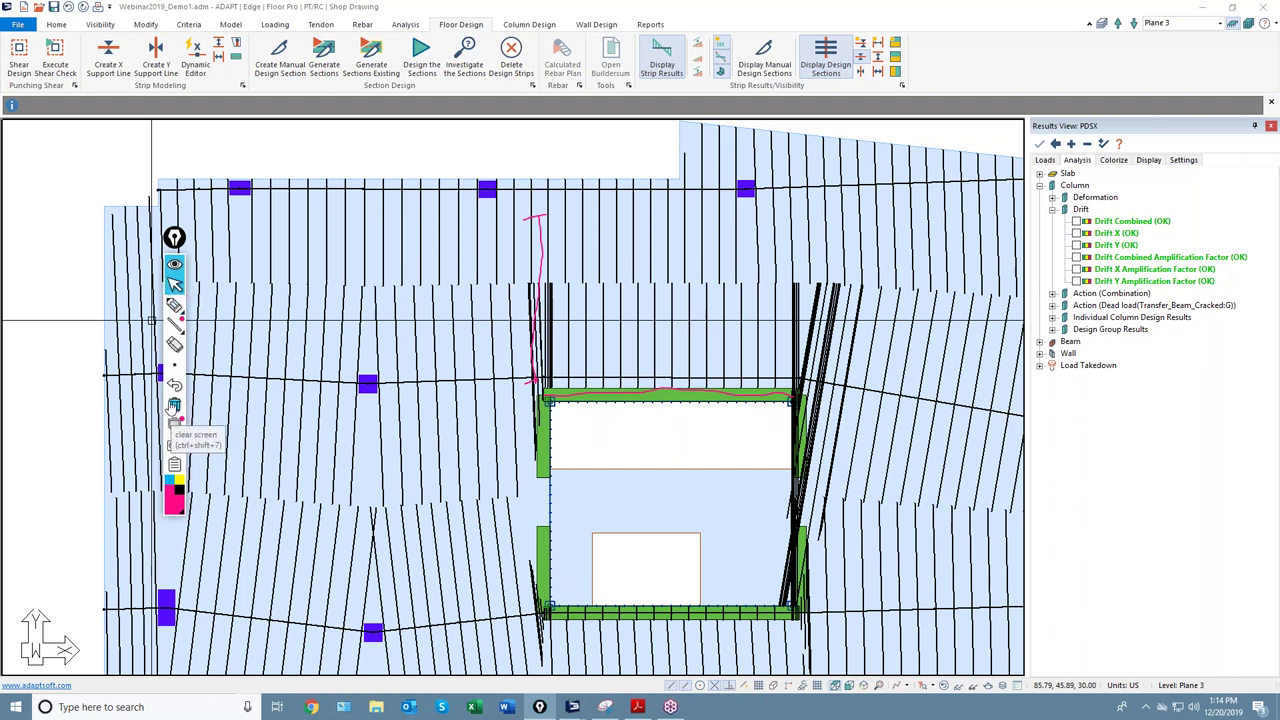
middle_drag(600, 451, 514, 449)
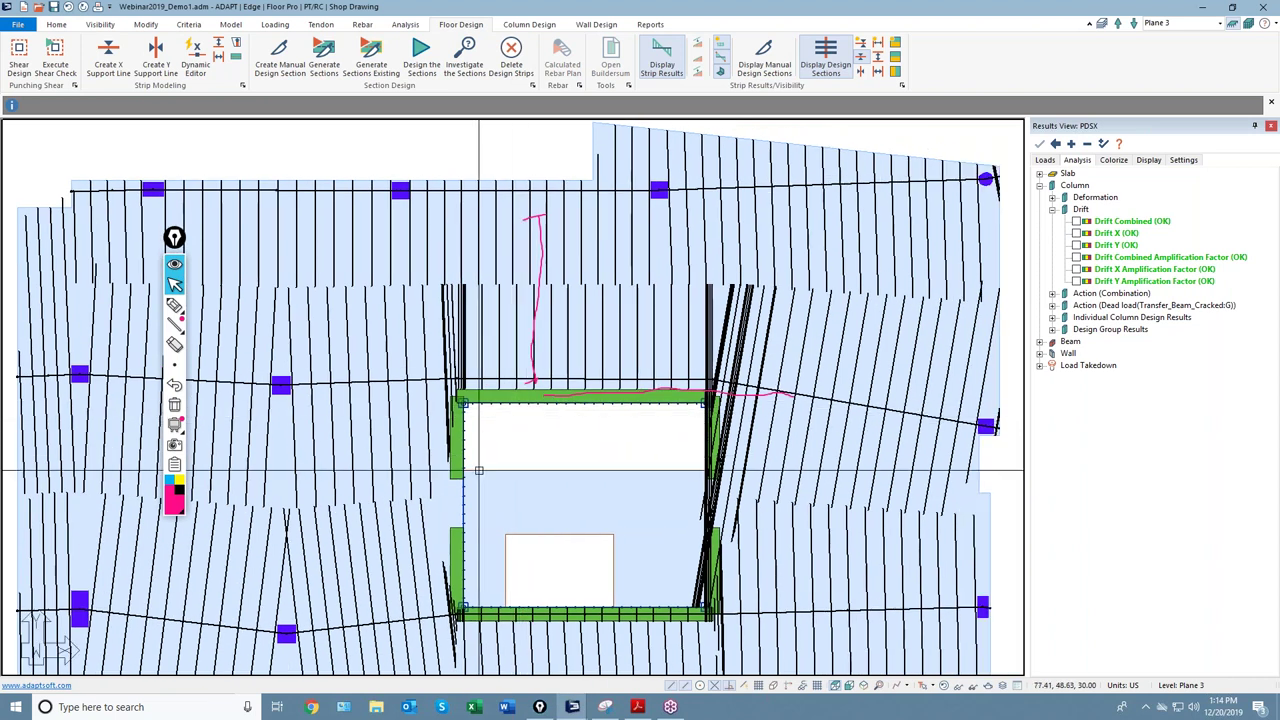
key(ctrl+shift+c)
scroll(523, 452, down, 3)
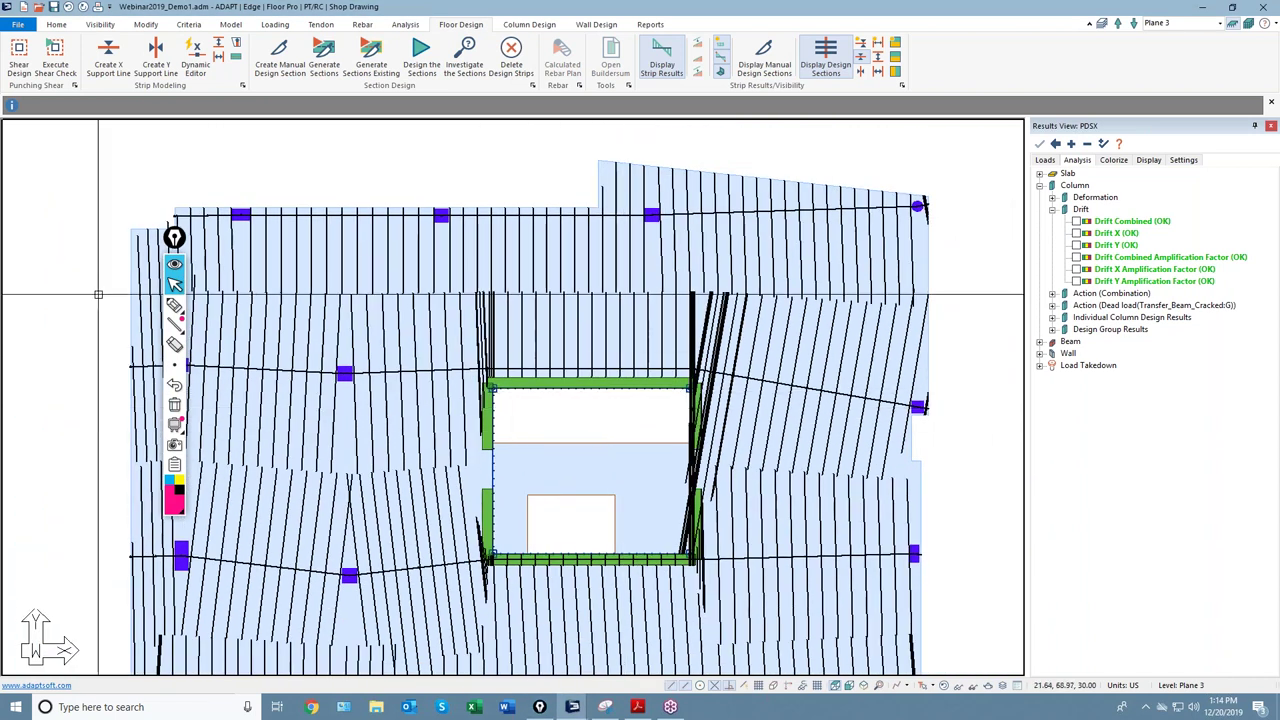
click(230, 25)
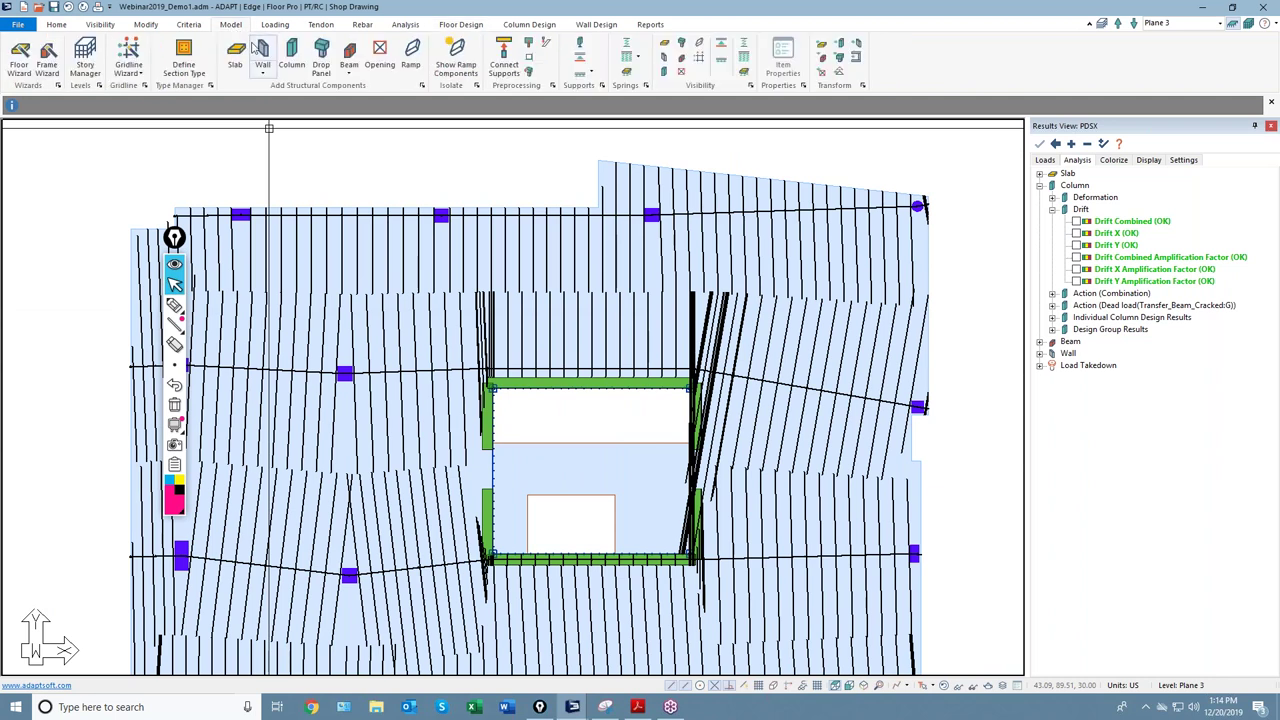
click(261, 50)
click(484, 260)
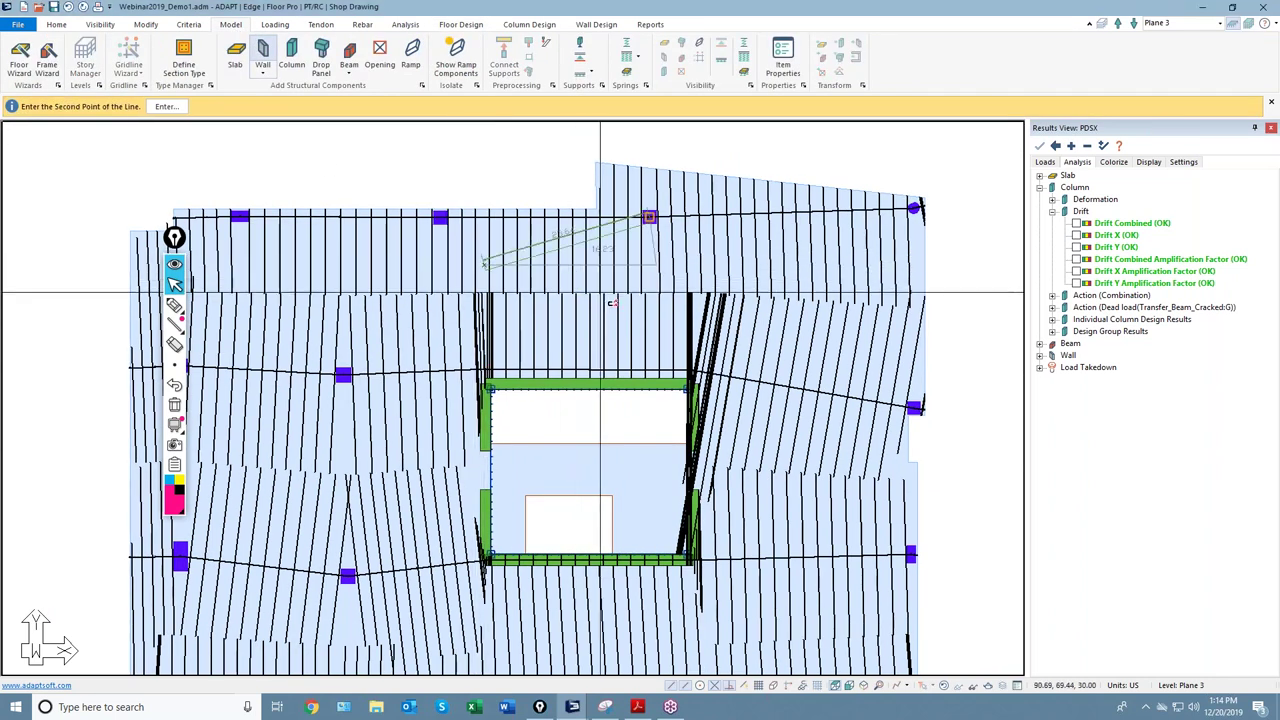
scroll(605, 290, up, 2)
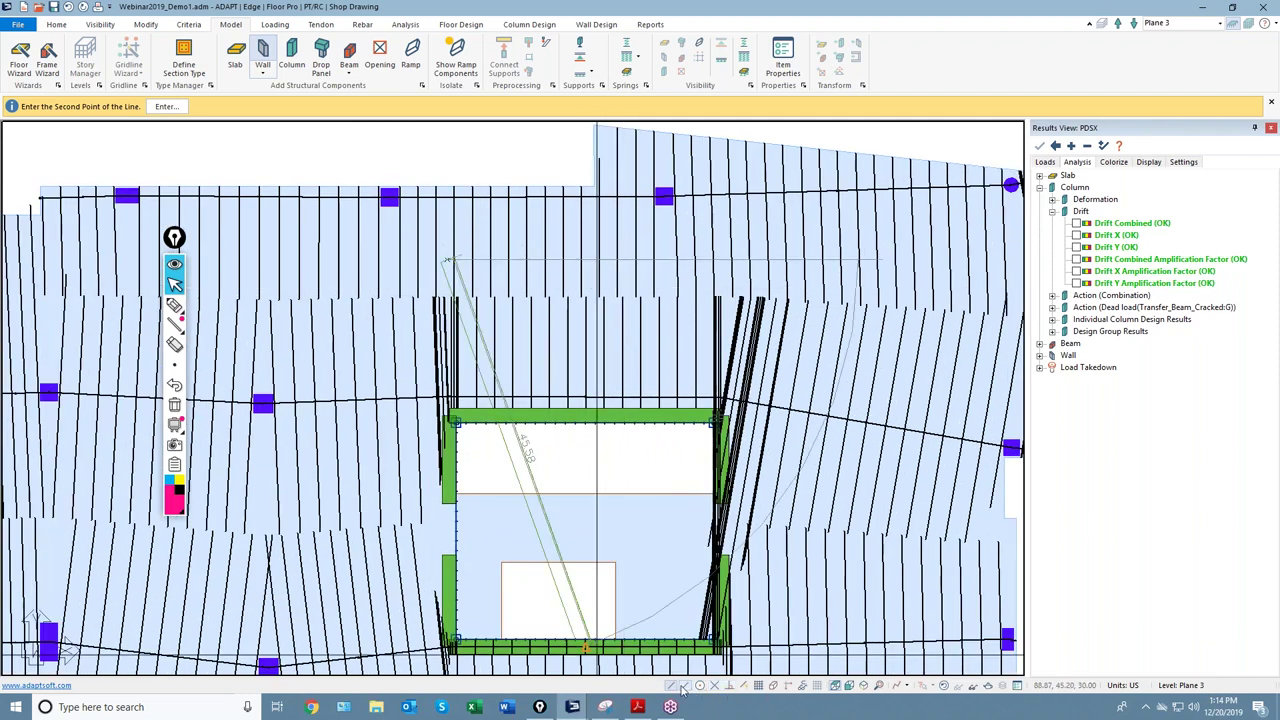
scroll(608, 240, up, 2)
key(Escape)
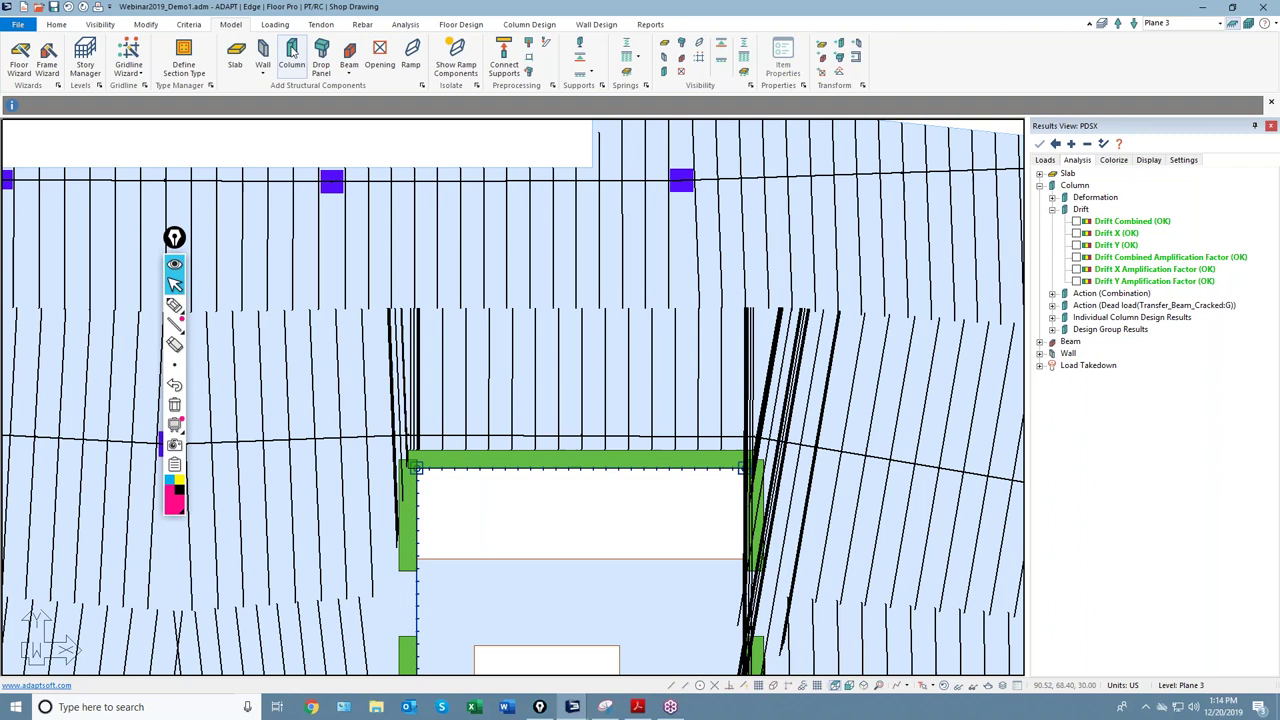
click(262, 52)
click(427, 291)
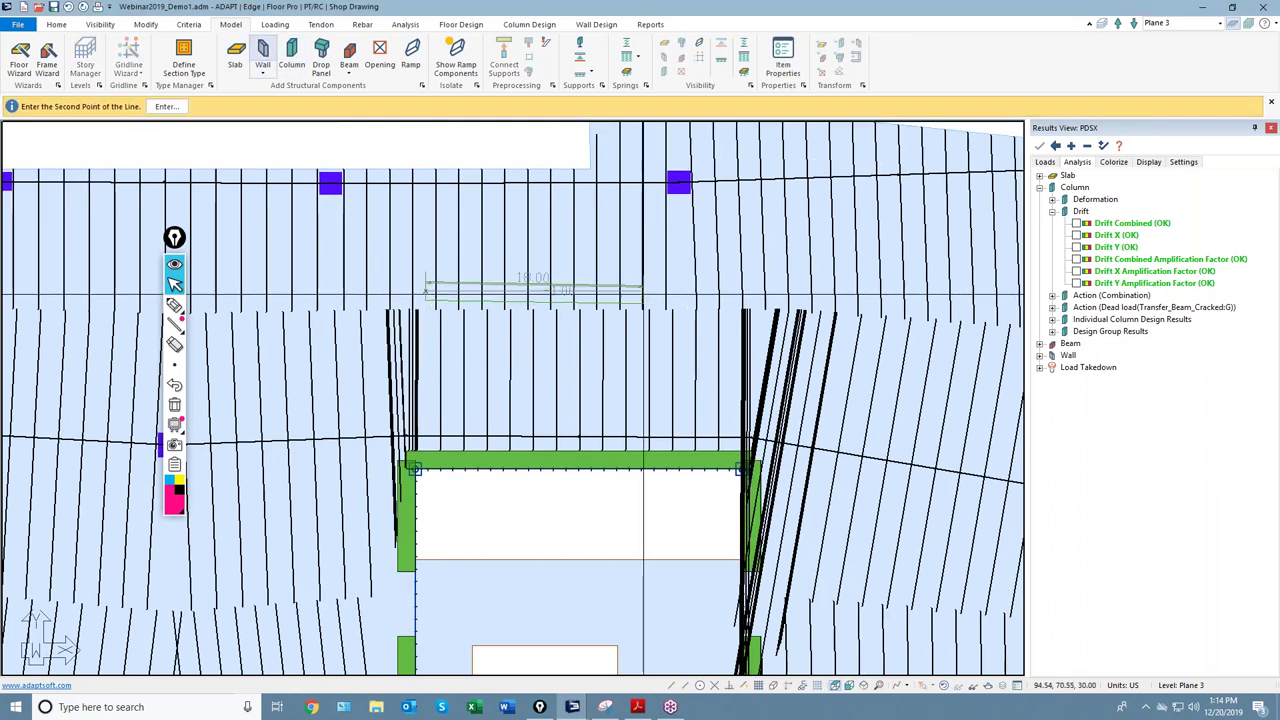
click(661, 291)
scroll(562, 385, down, 3)
key(Escape)
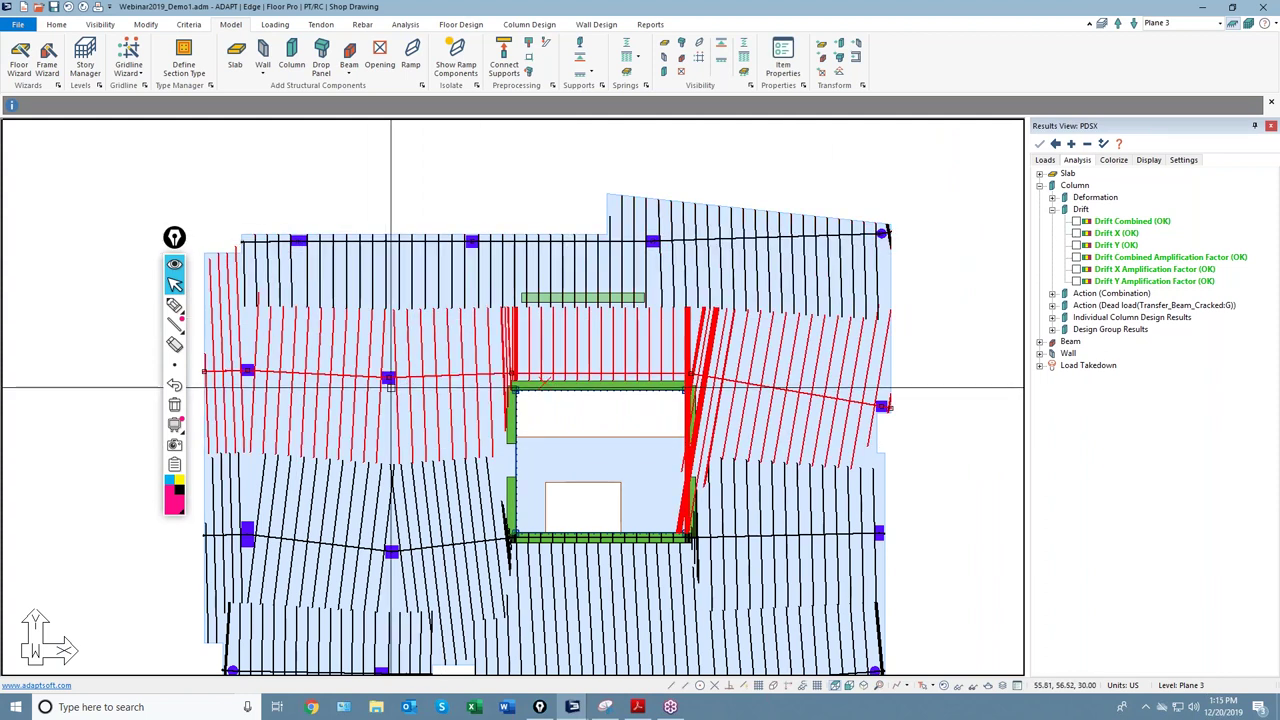
scroll(690, 385, up, 3)
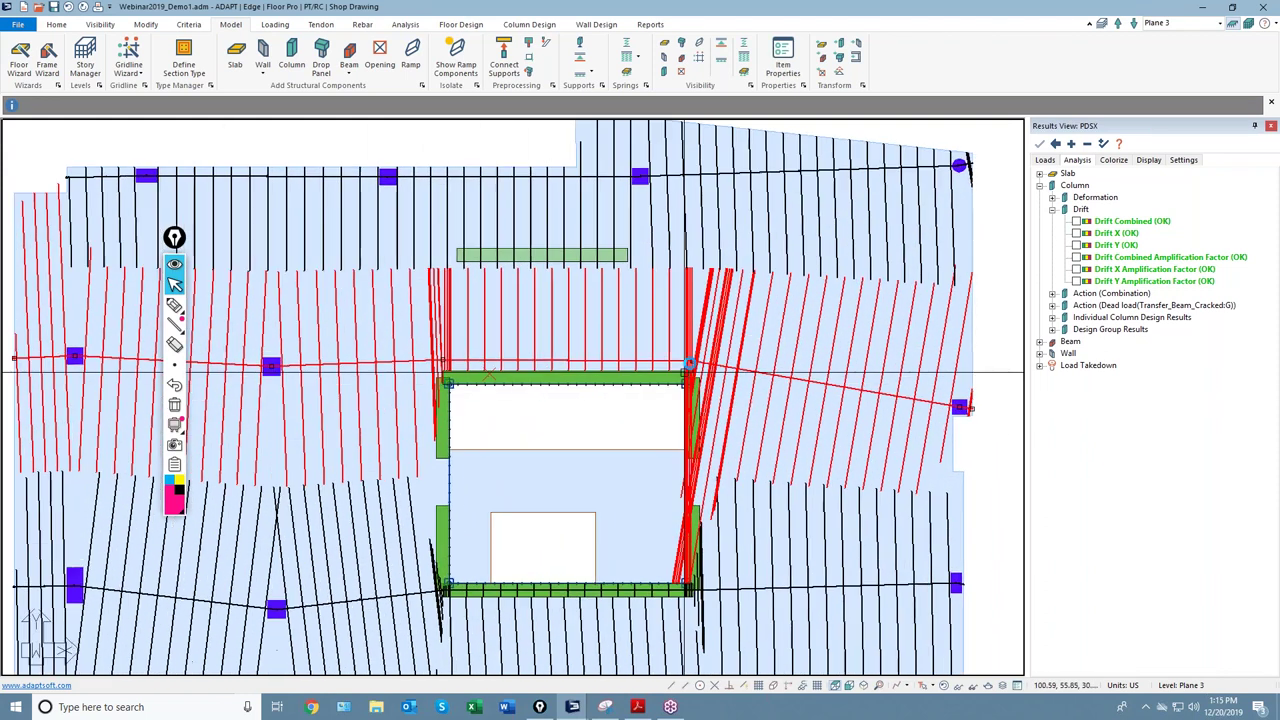
click(691, 359)
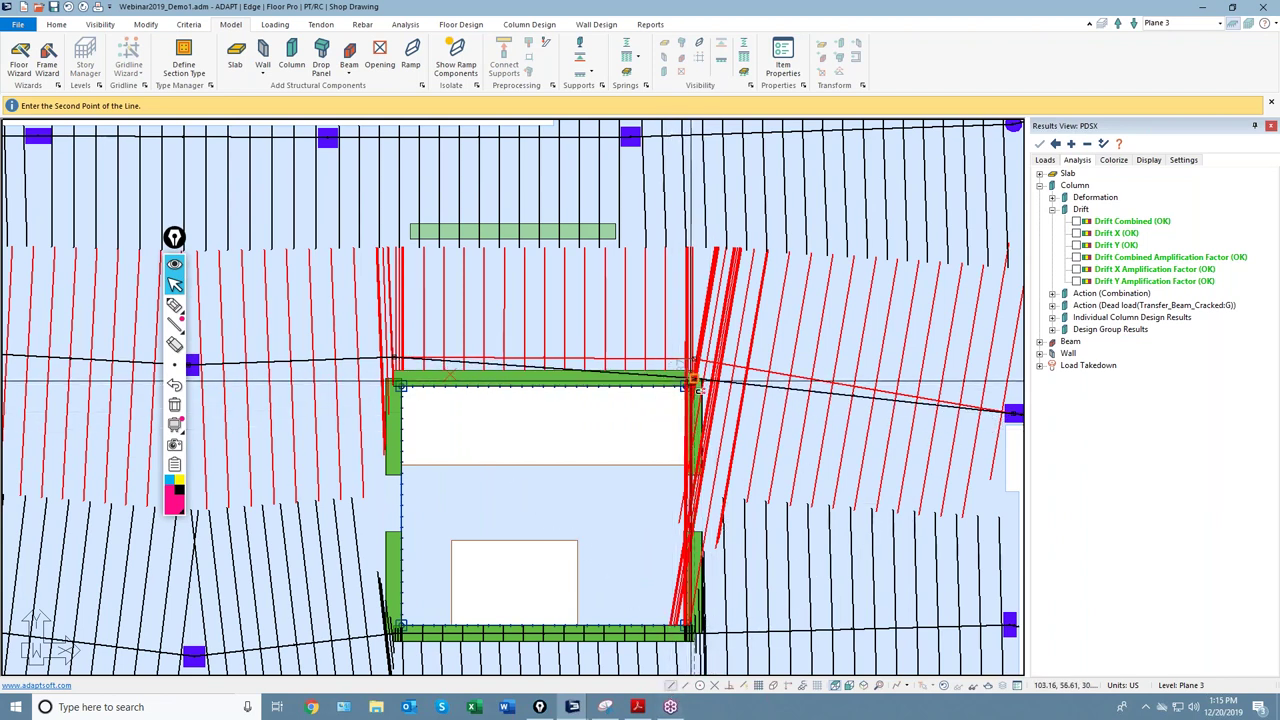
key(Escape)
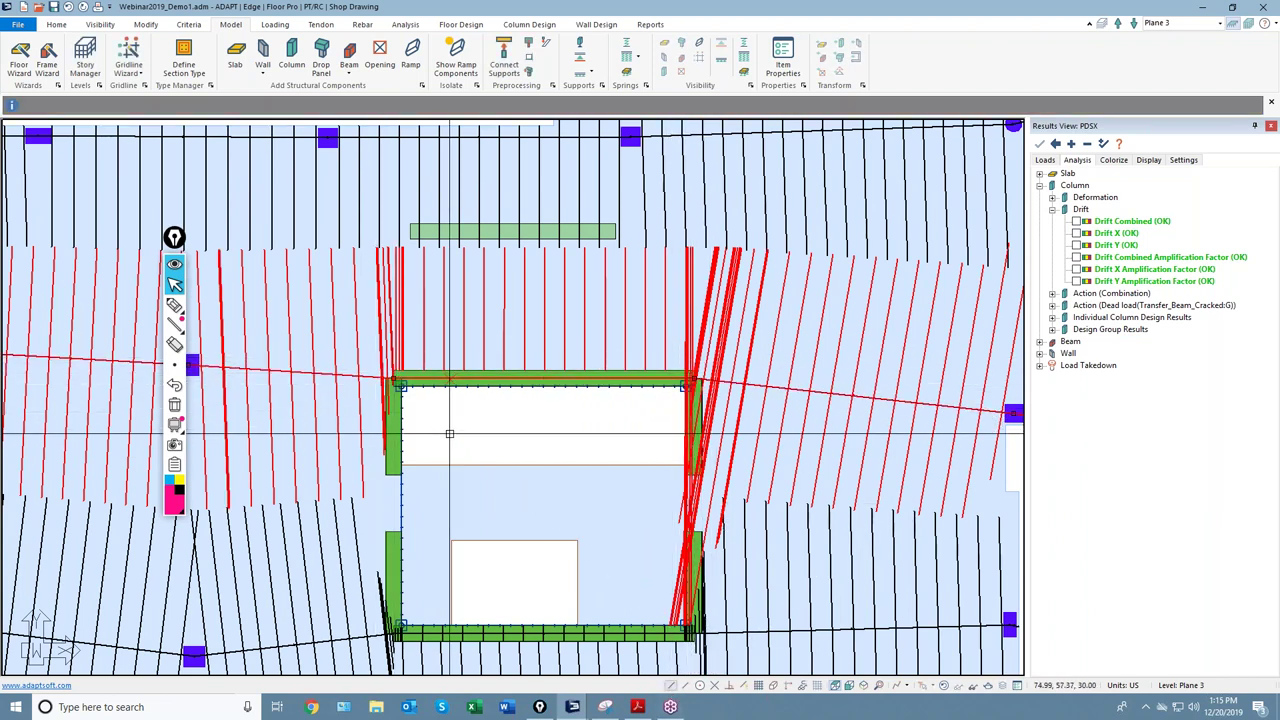
scroll(555, 422, down, 1)
scroll(555, 422, down, 1)
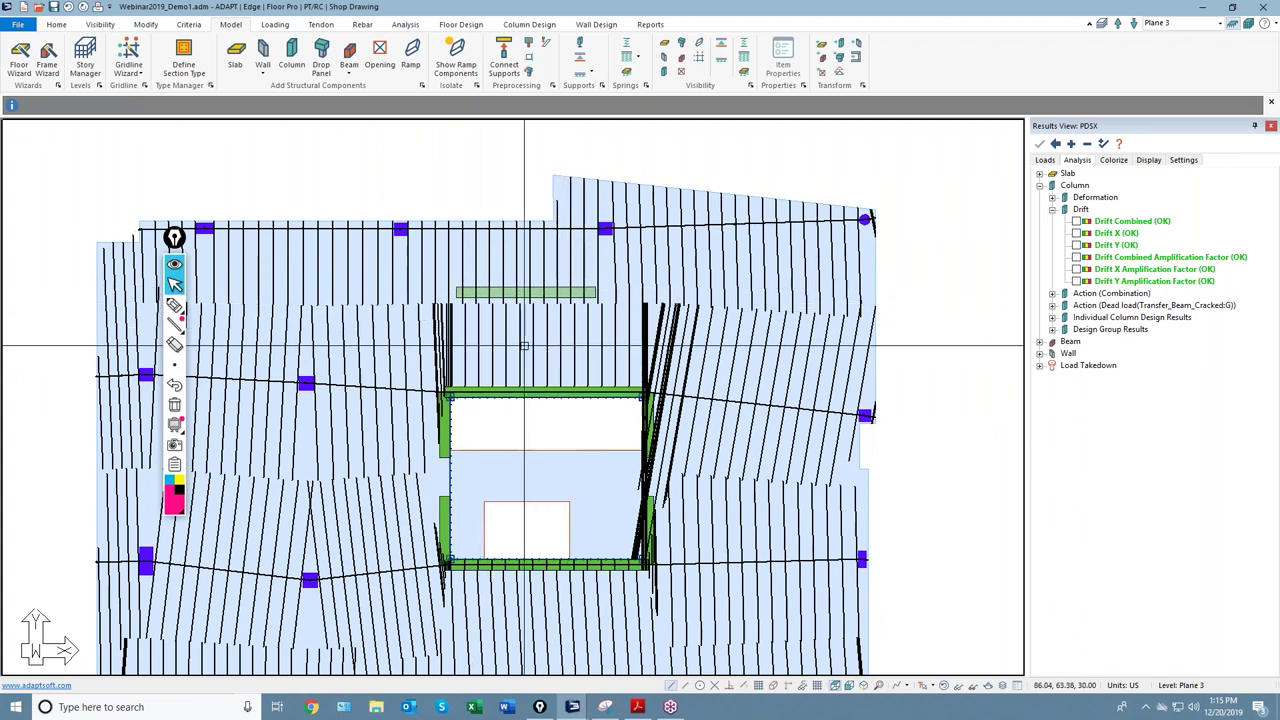
click(513, 228)
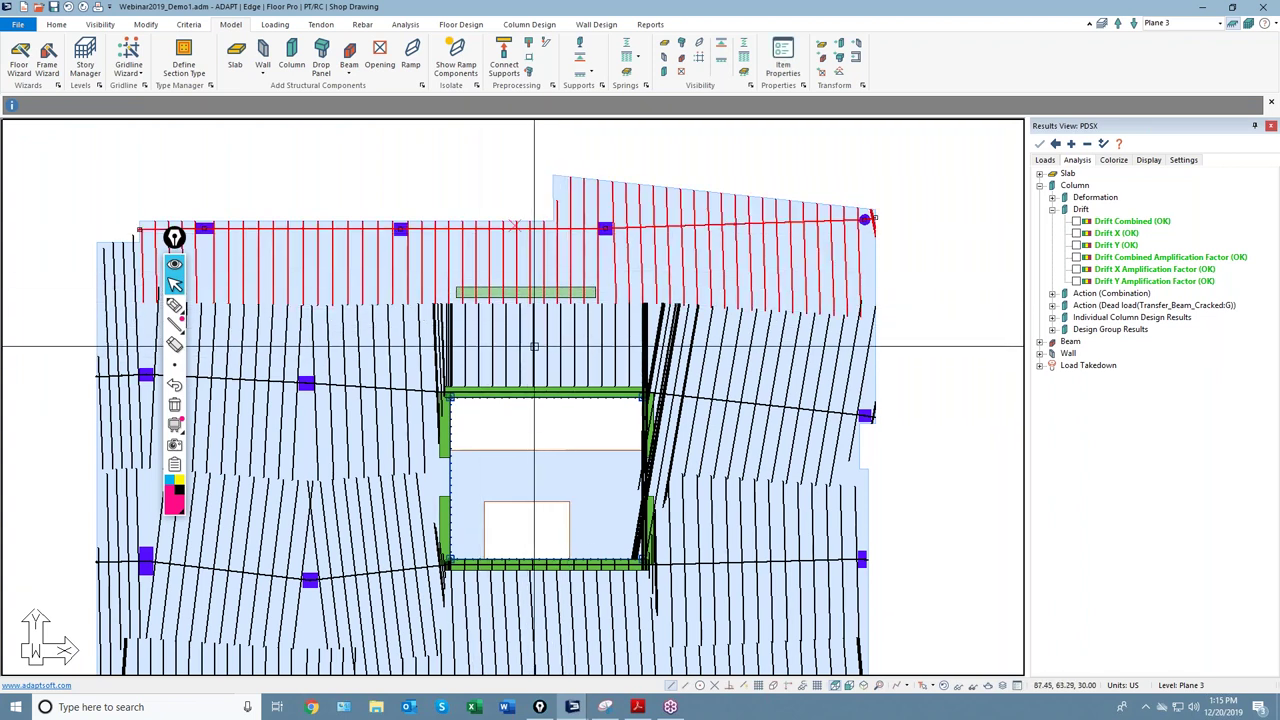
click(543, 414)
click(543, 440)
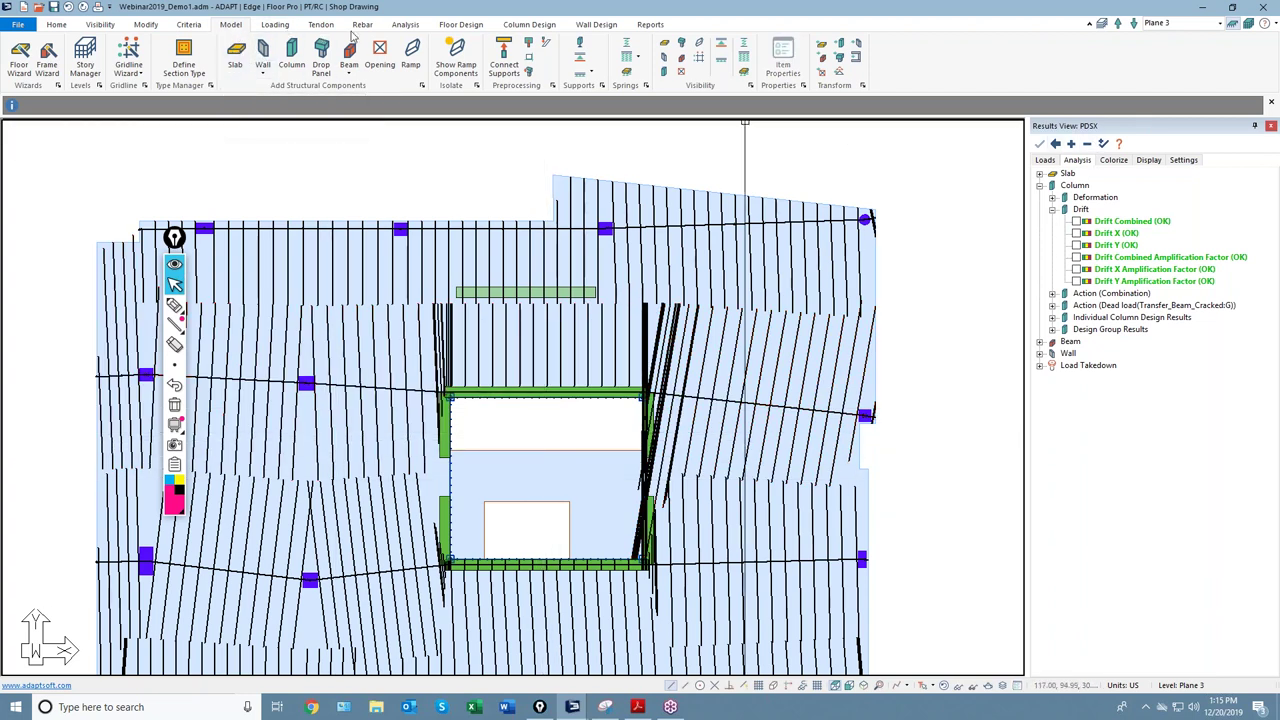
Step: Set the short wall above the opening to User Def X Only Boundary and close the Dynamic Editor
click(461, 26)
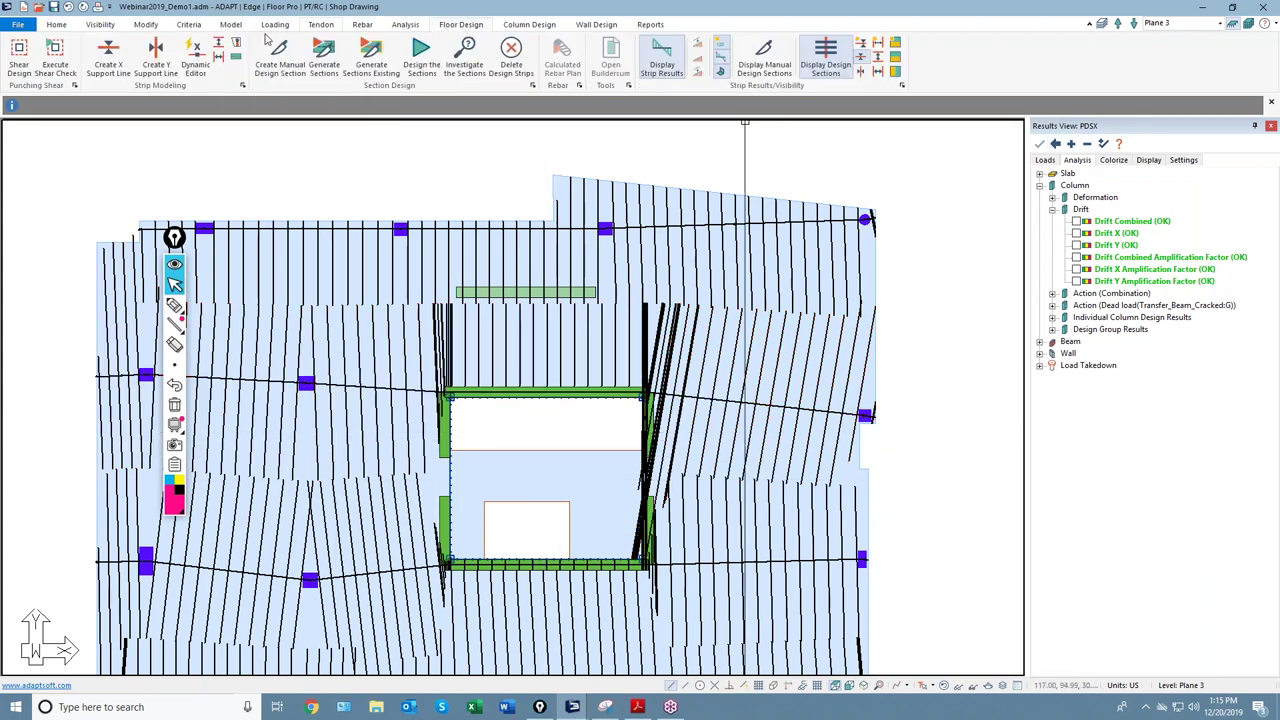
click(196, 56)
drag(1113, 85, 856, 113)
click(826, 132)
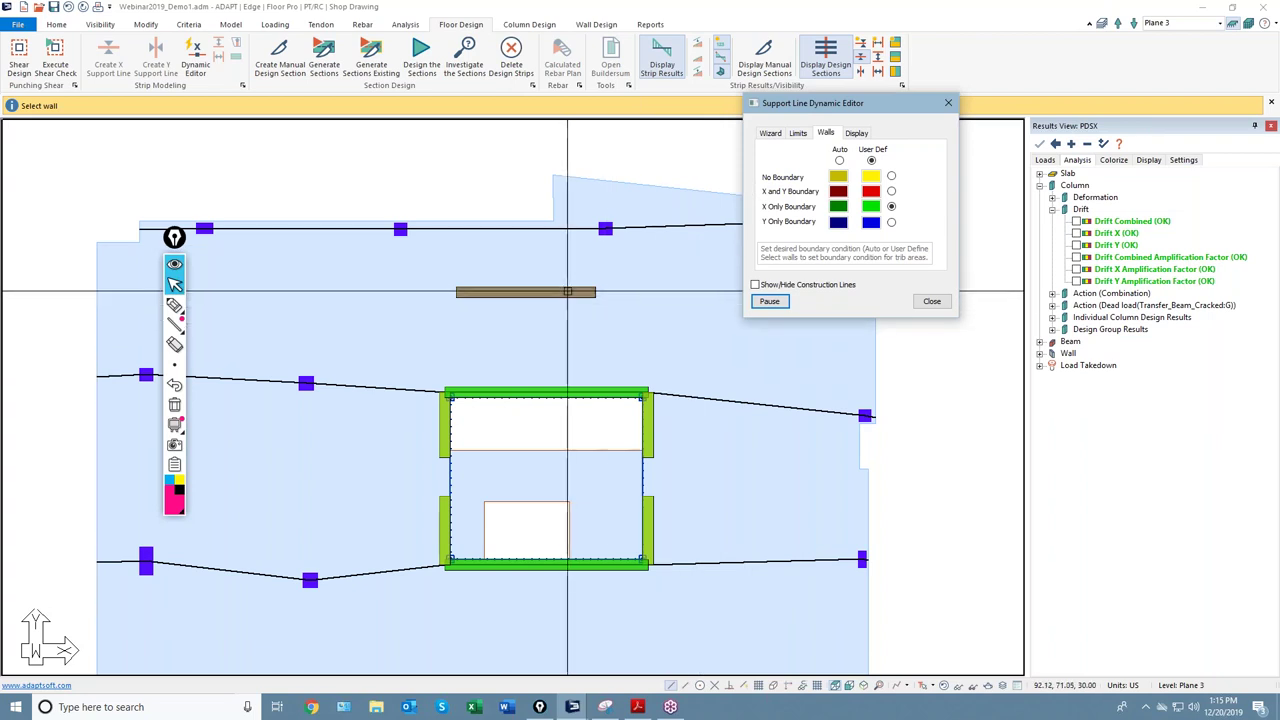
click(567, 291)
click(931, 302)
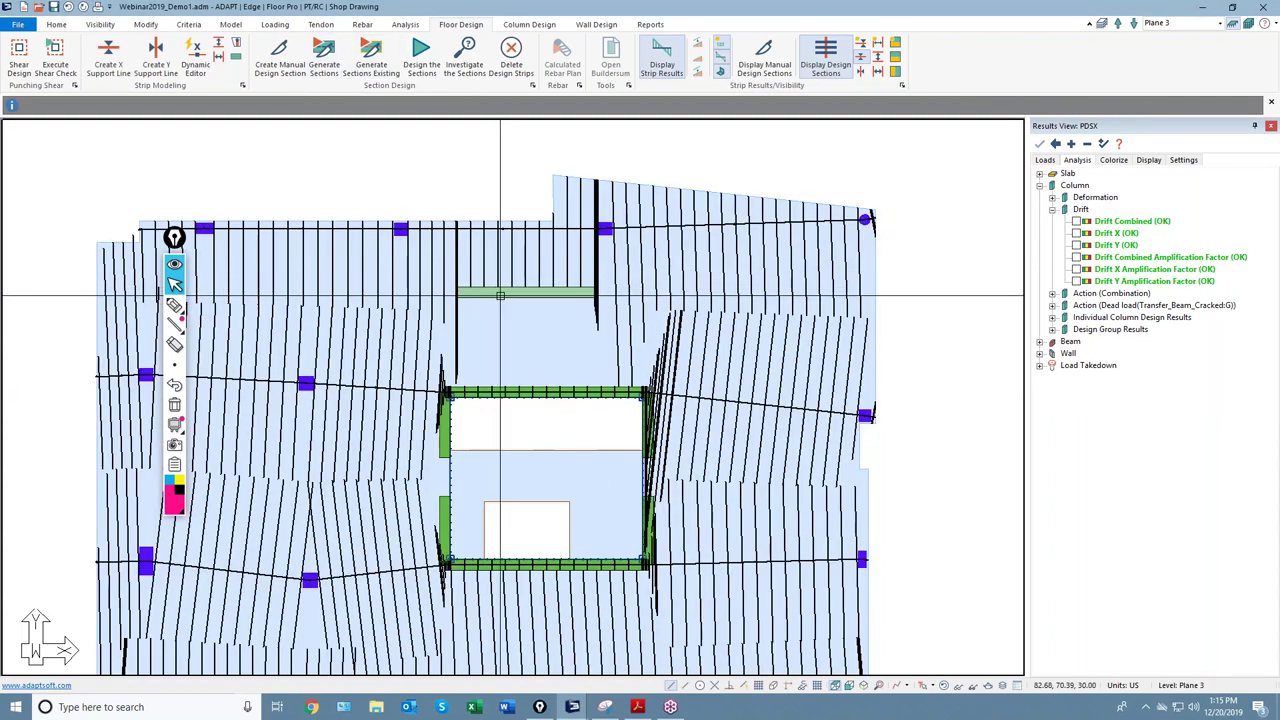
scroll(500, 295, up, 4)
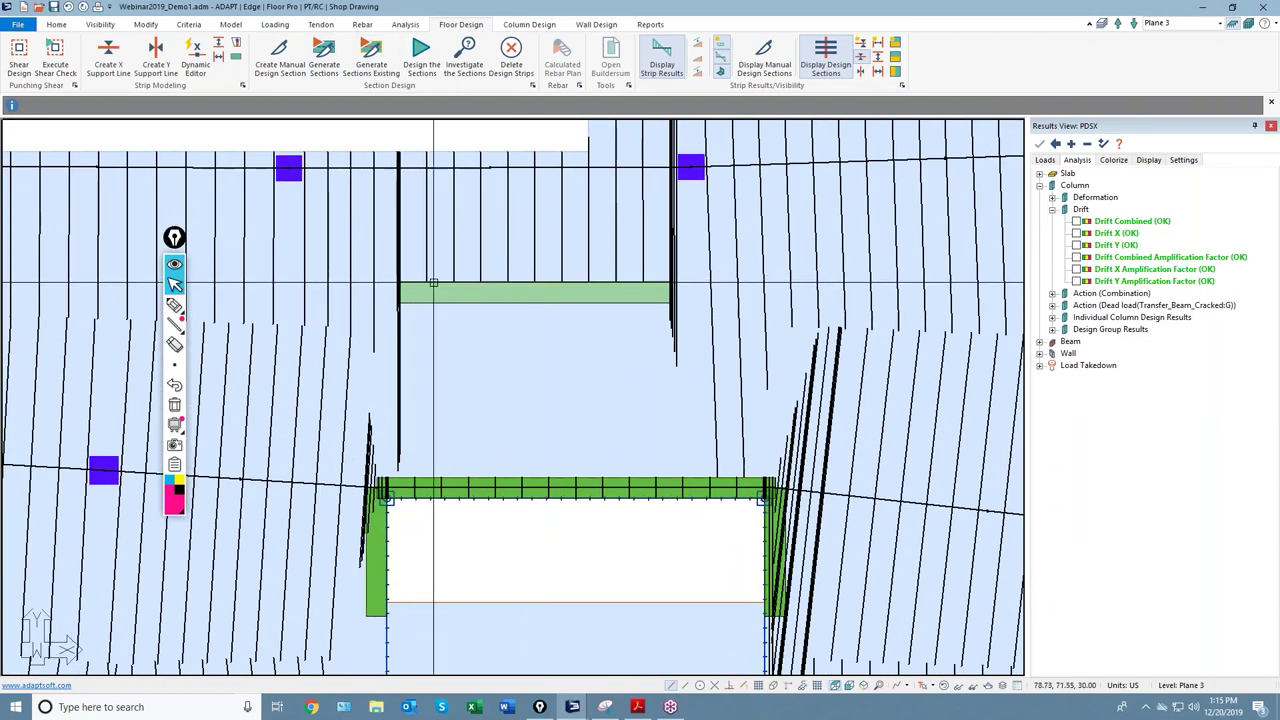
scroll(512, 388, down, 2)
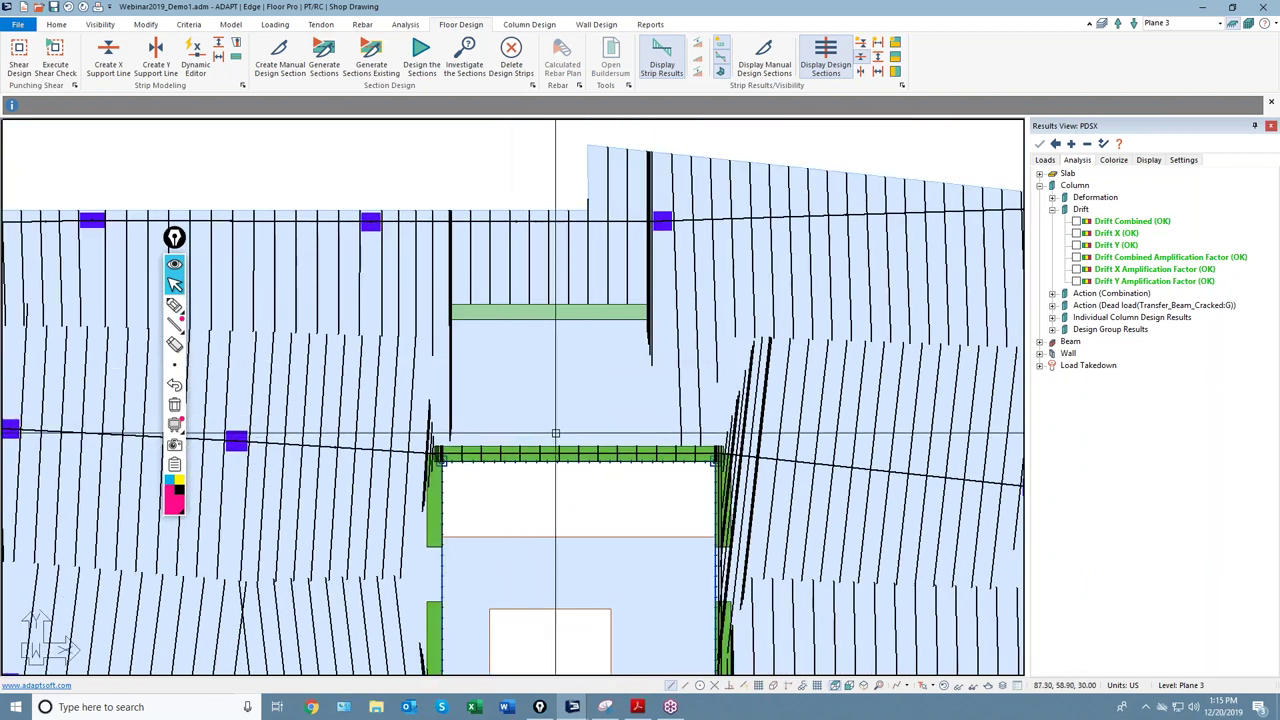
scroll(560, 432, up, 2)
scroll(593, 425, up, 1)
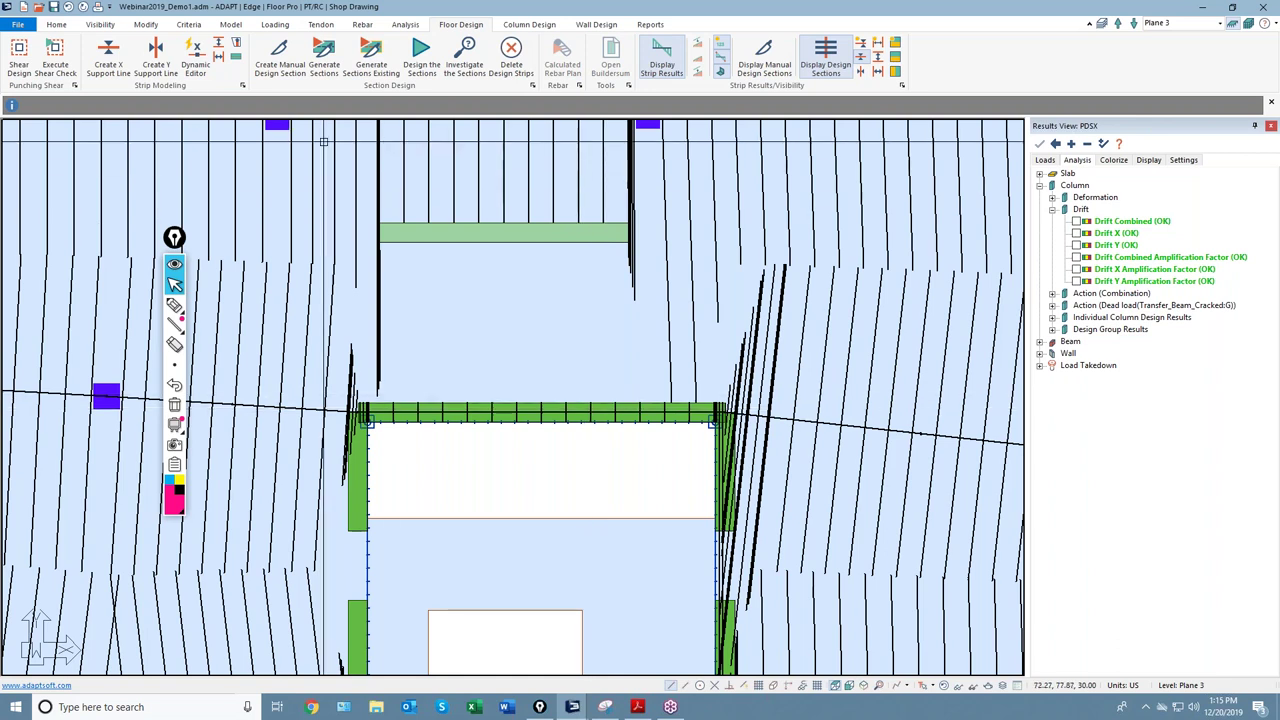
Step: Review the Walls boundary settings in the support line editor and close it
click(205, 62)
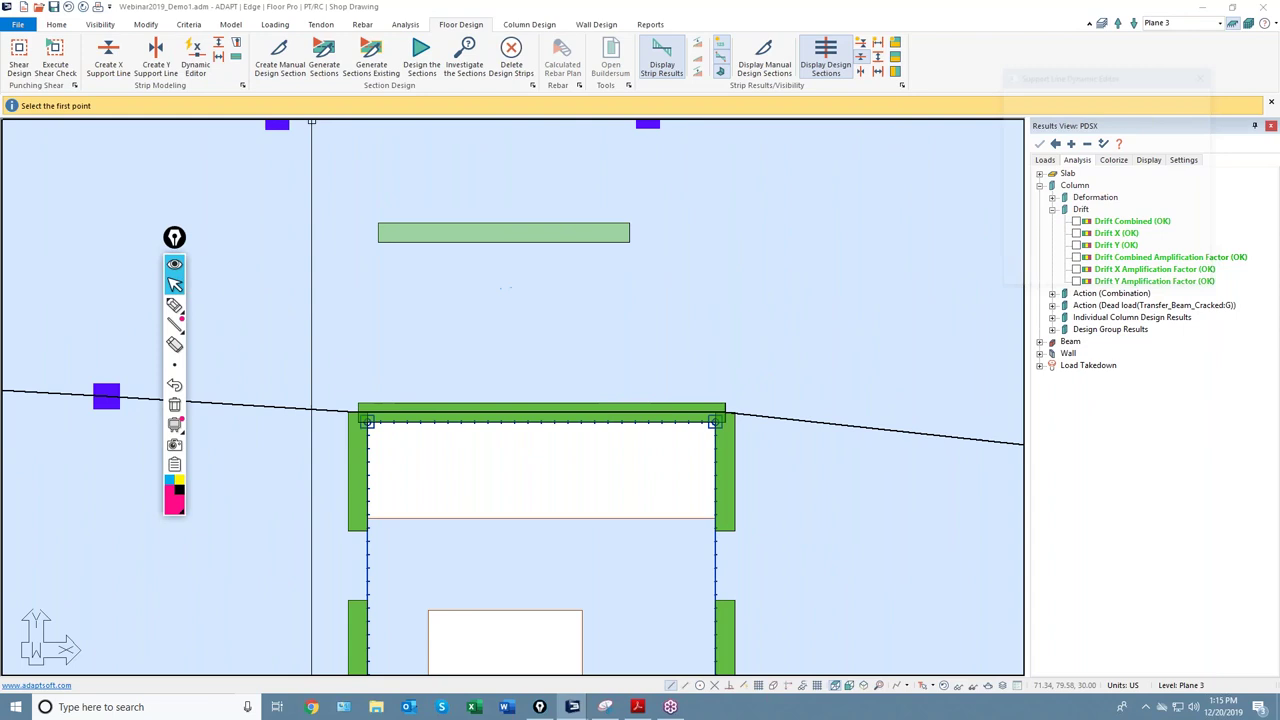
drag(1110, 75, 913, 95)
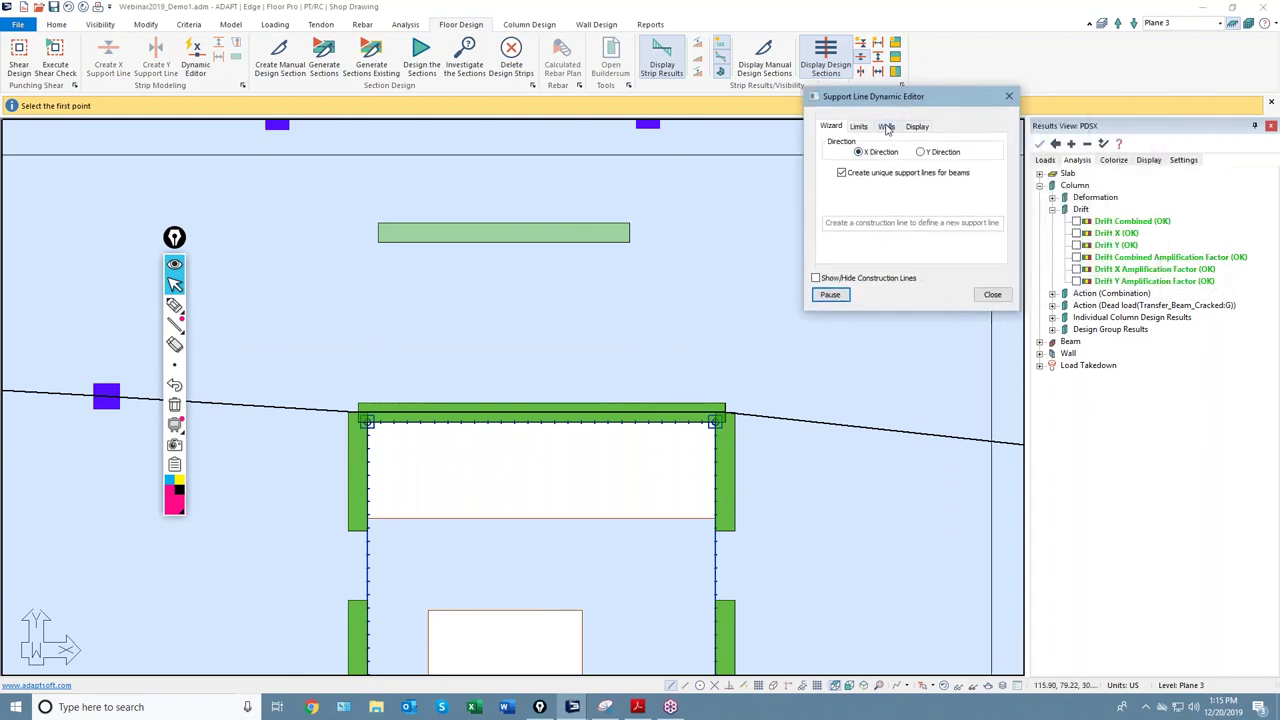
click(886, 126)
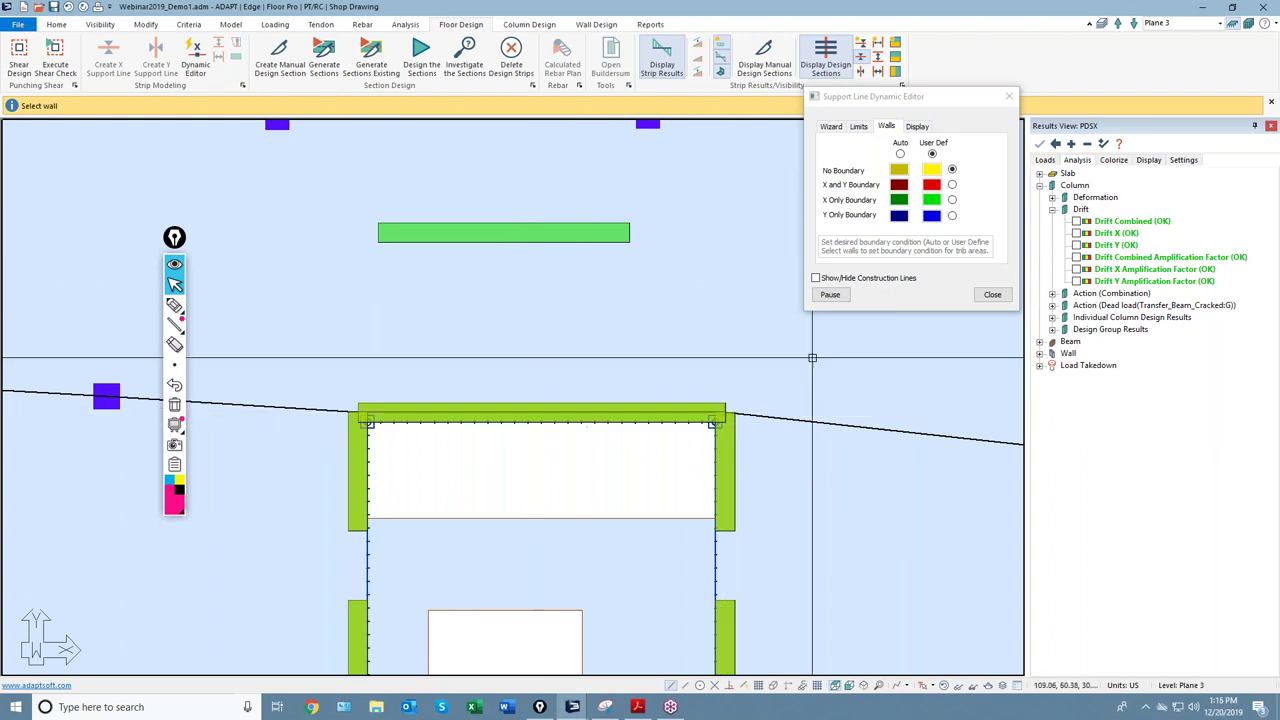
click(992, 294)
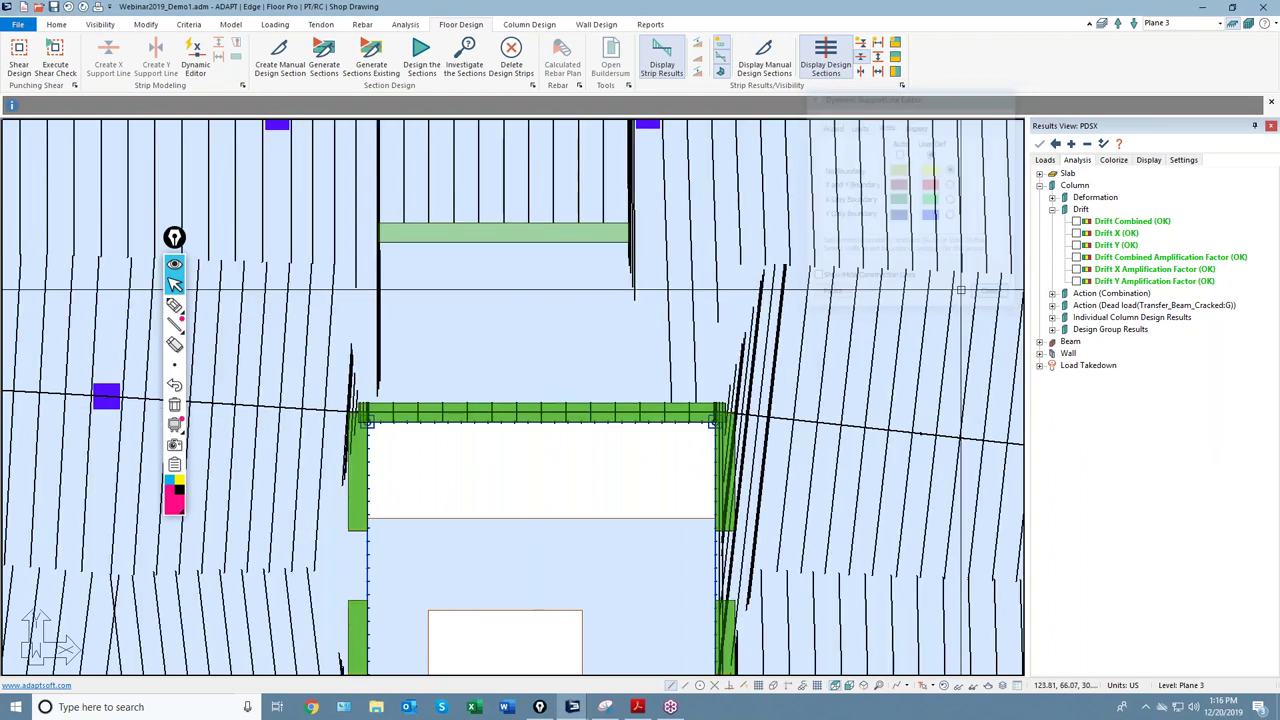
Step: Generate design sections across the updated strips, then reopen the support line editor
click(325, 62)
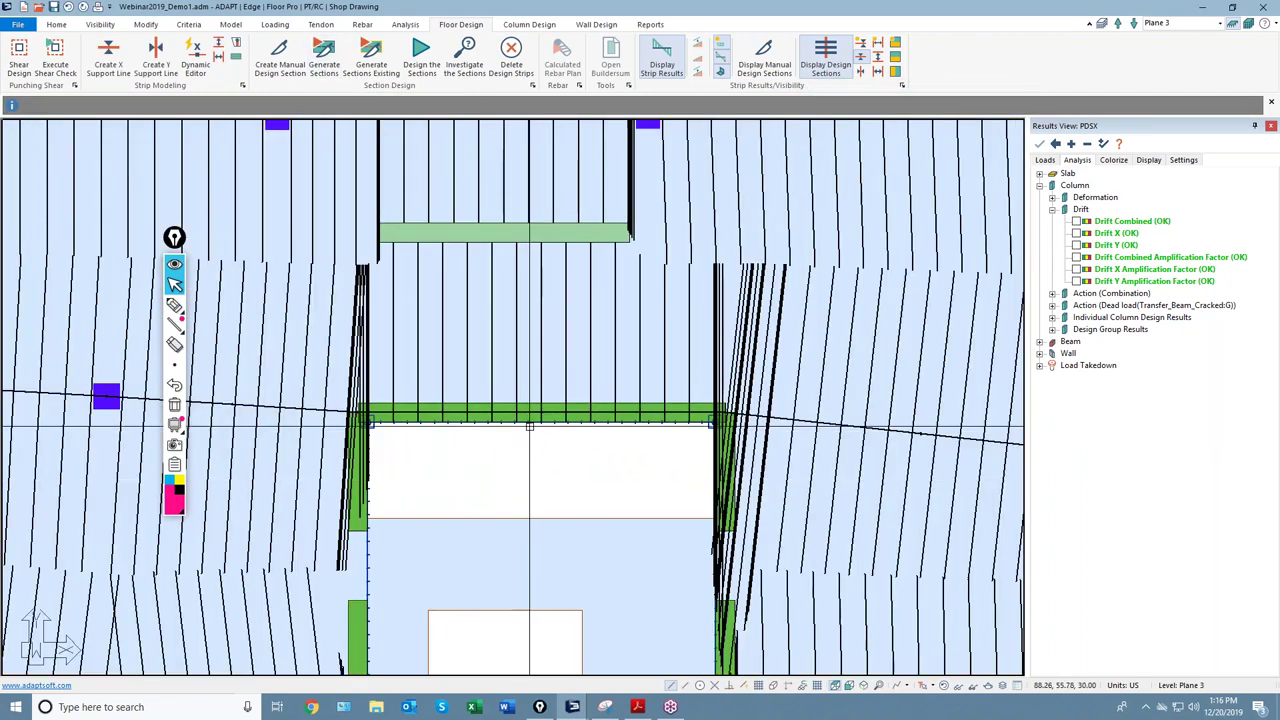
scroll(460, 250, up, 2)
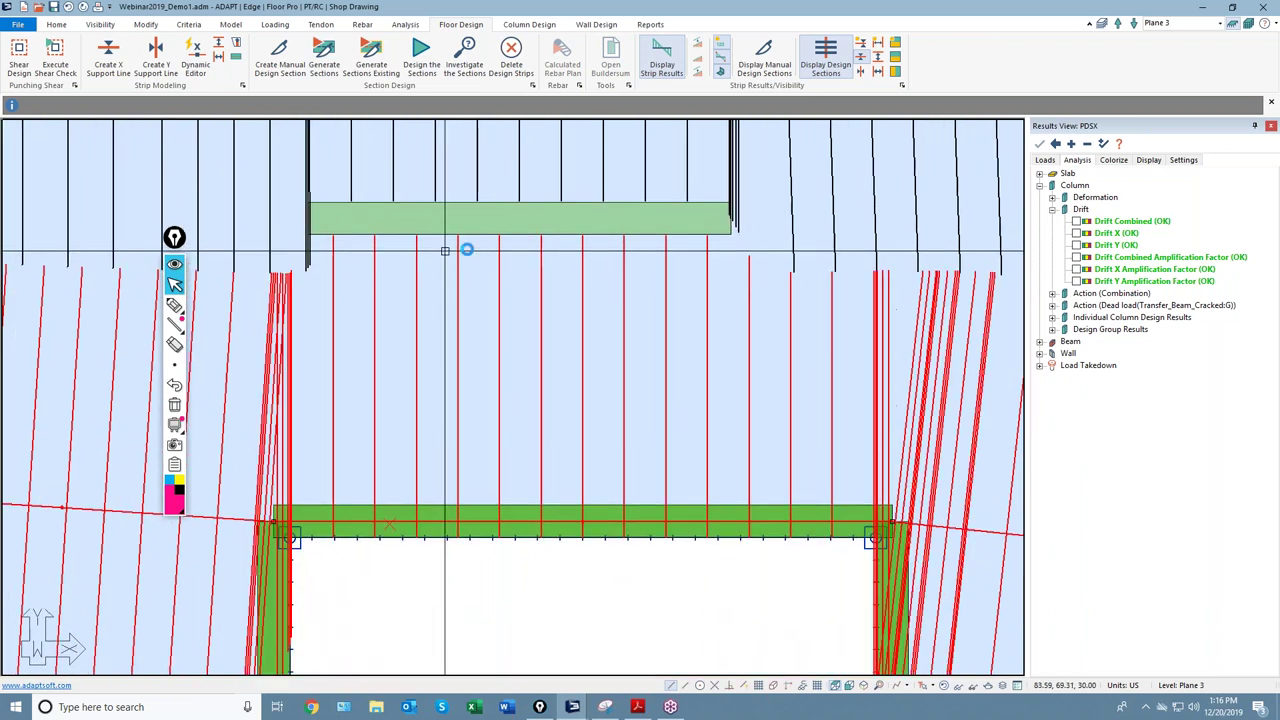
scroll(445, 250, up, 1)
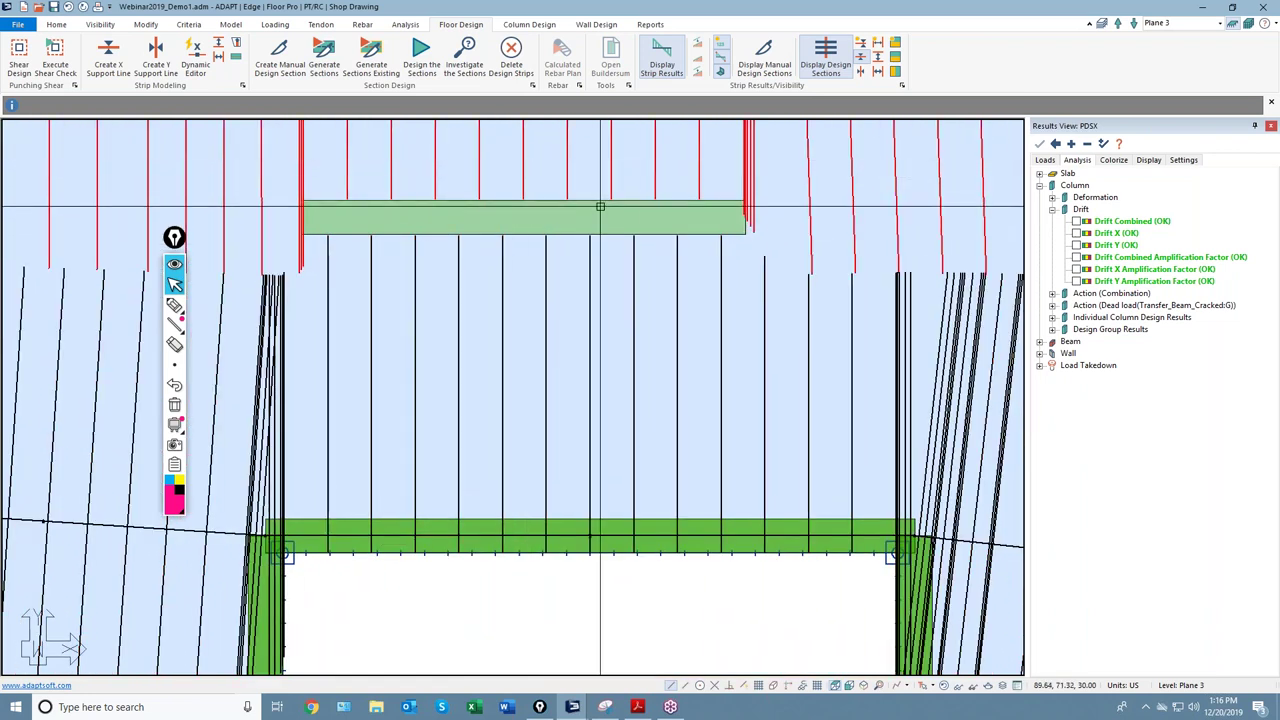
scroll(600, 207, down, 4)
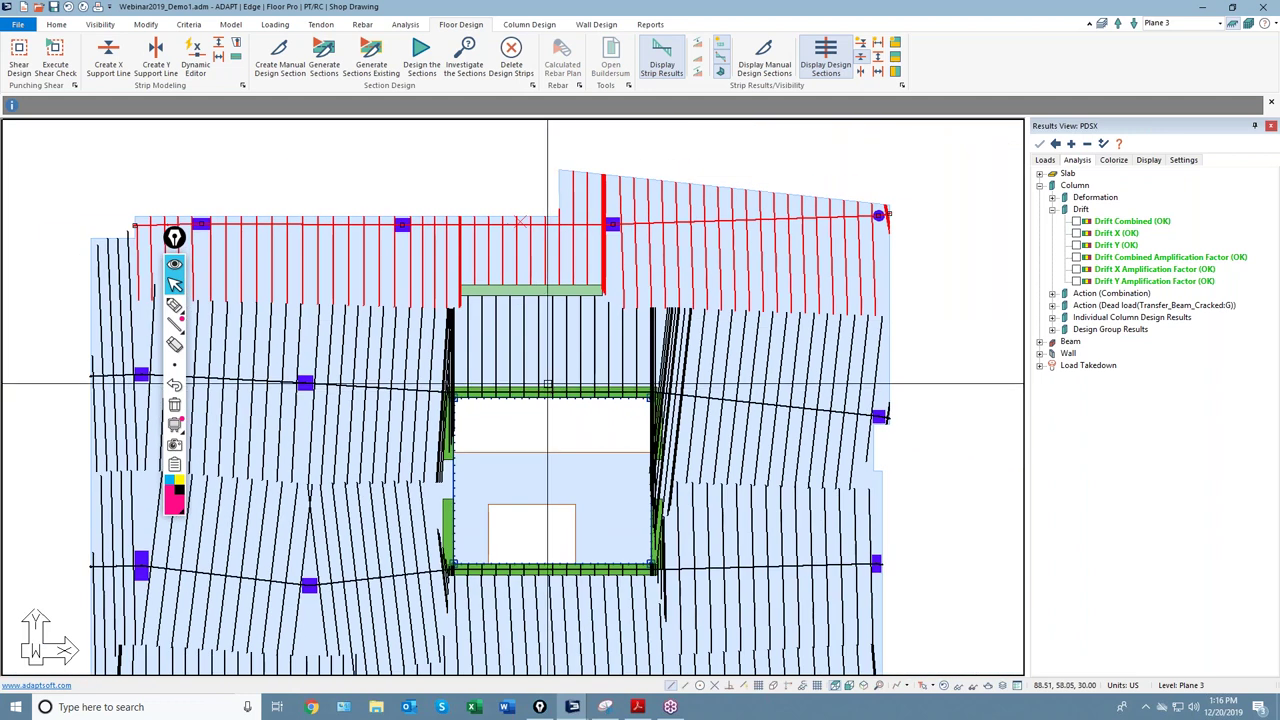
scroll(545, 300, up, 1)
scroll(503, 255, up, 1)
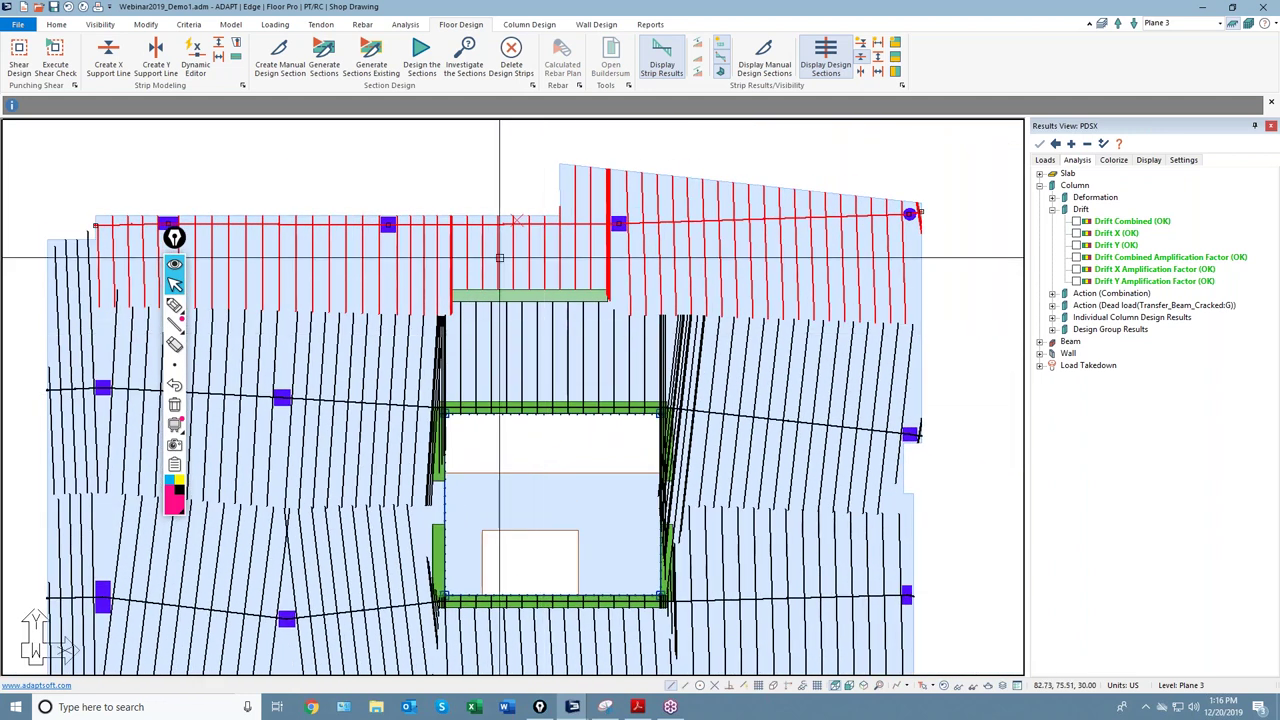
scroll(451, 280, up, 1)
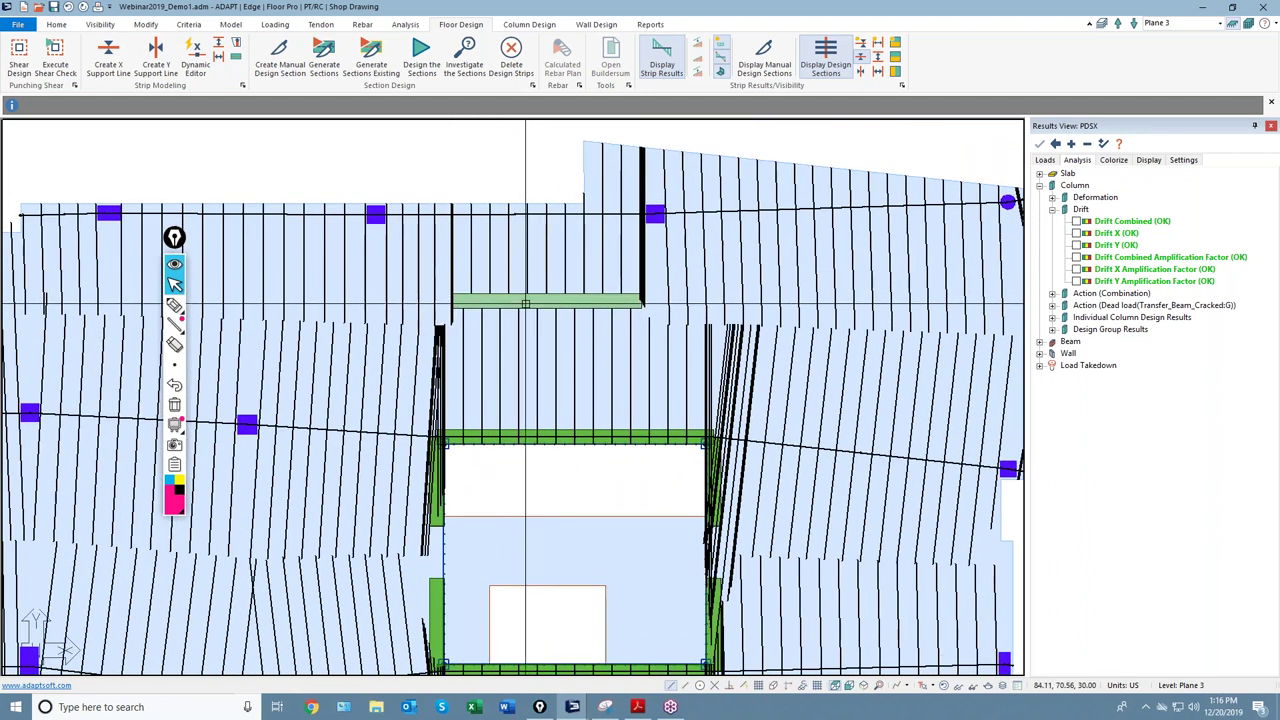
scroll(540, 303, down, 2)
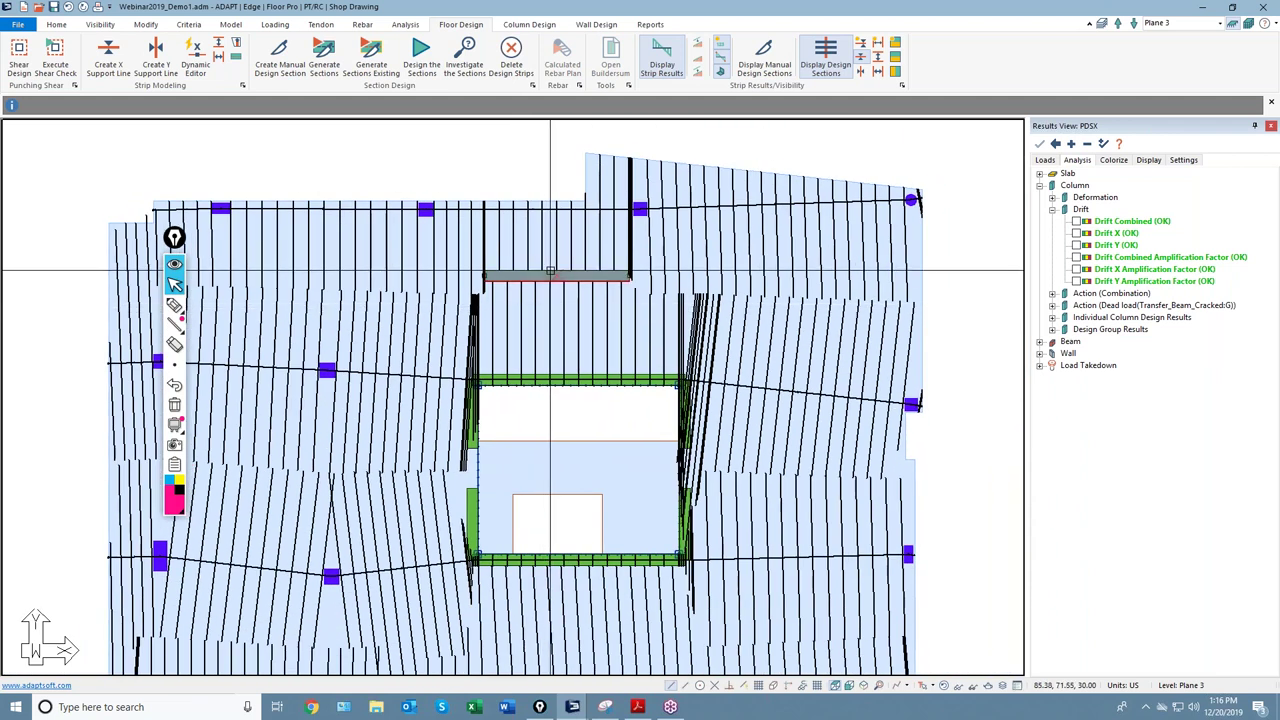
middle_drag(548, 307, 513, 301)
click(197, 62)
drag(1035, 90, 835, 133)
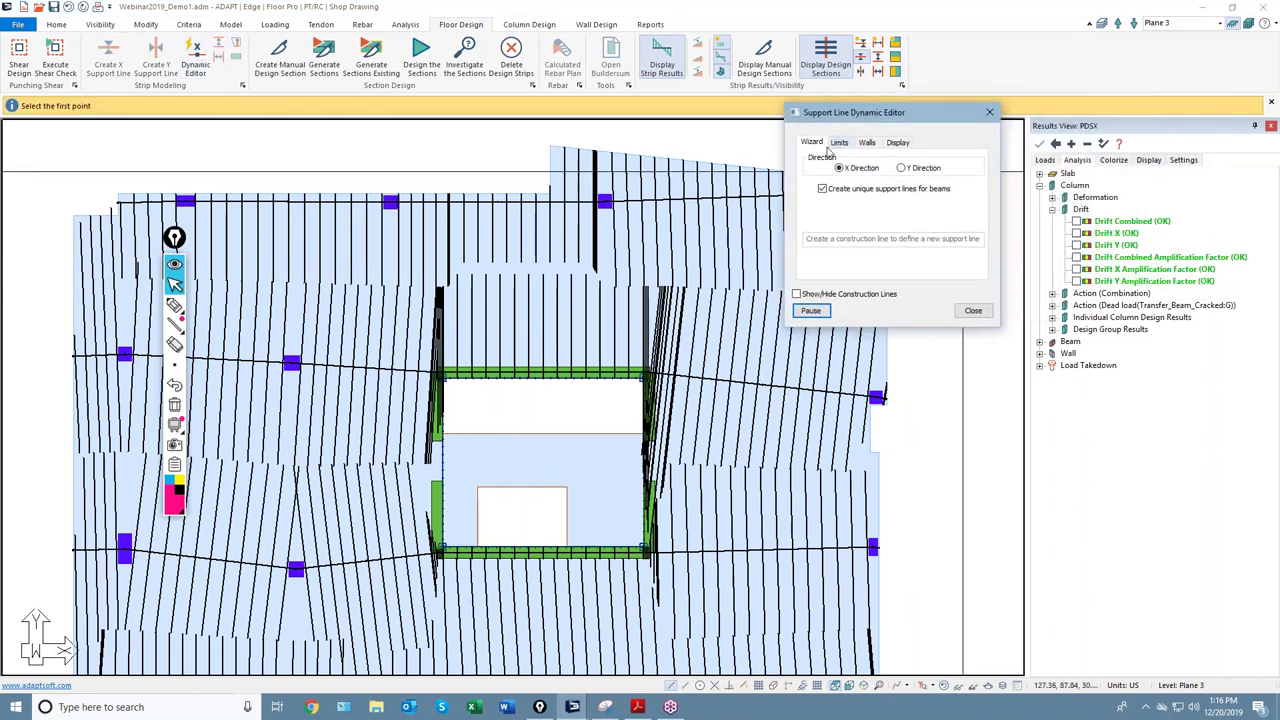
Step: Apply One-Way design criteria to the lower, top and middle support lines from the Limits tab
click(839, 143)
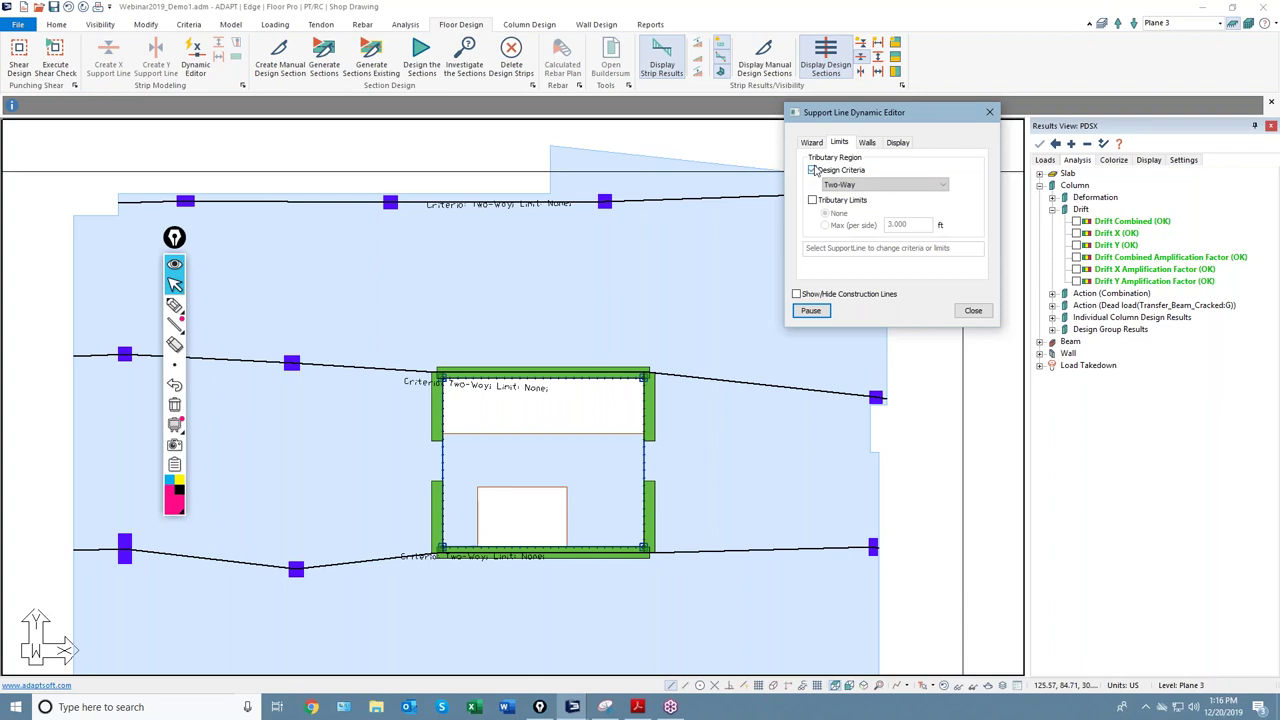
scroll(412, 238, up, 2)
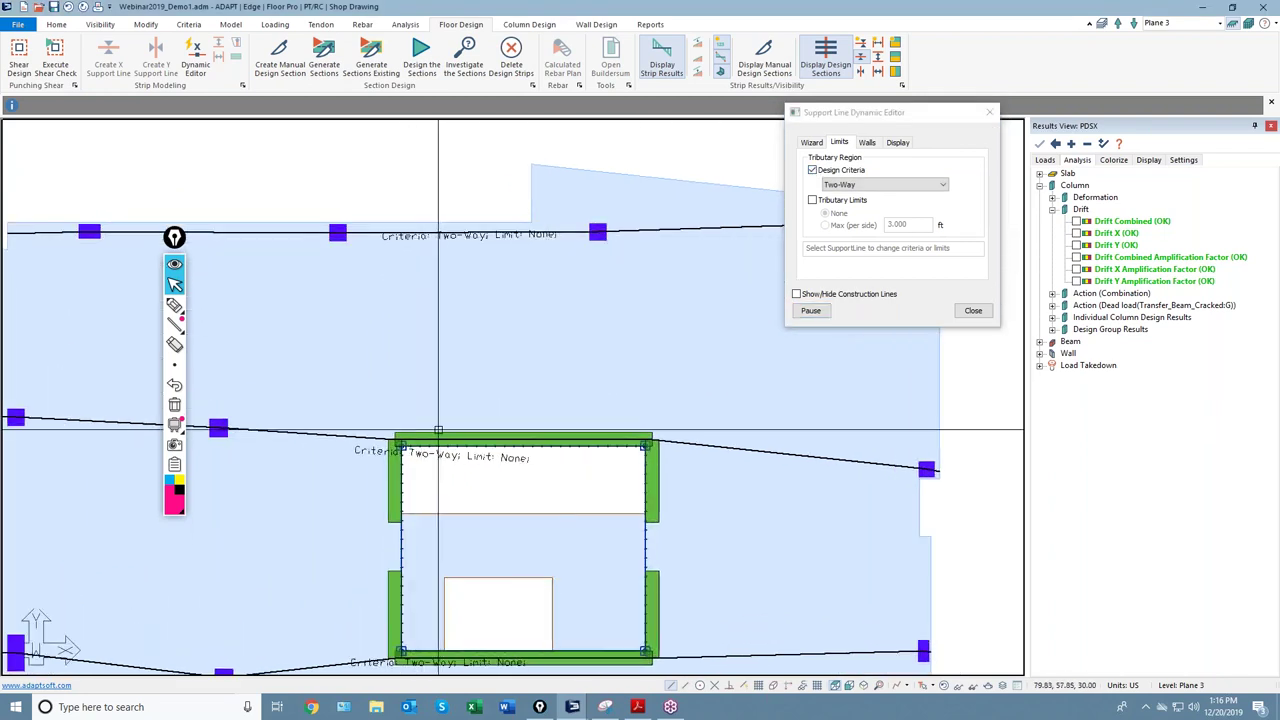
middle_drag(489, 475, 530, 365)
scroll(429, 329, down, 1)
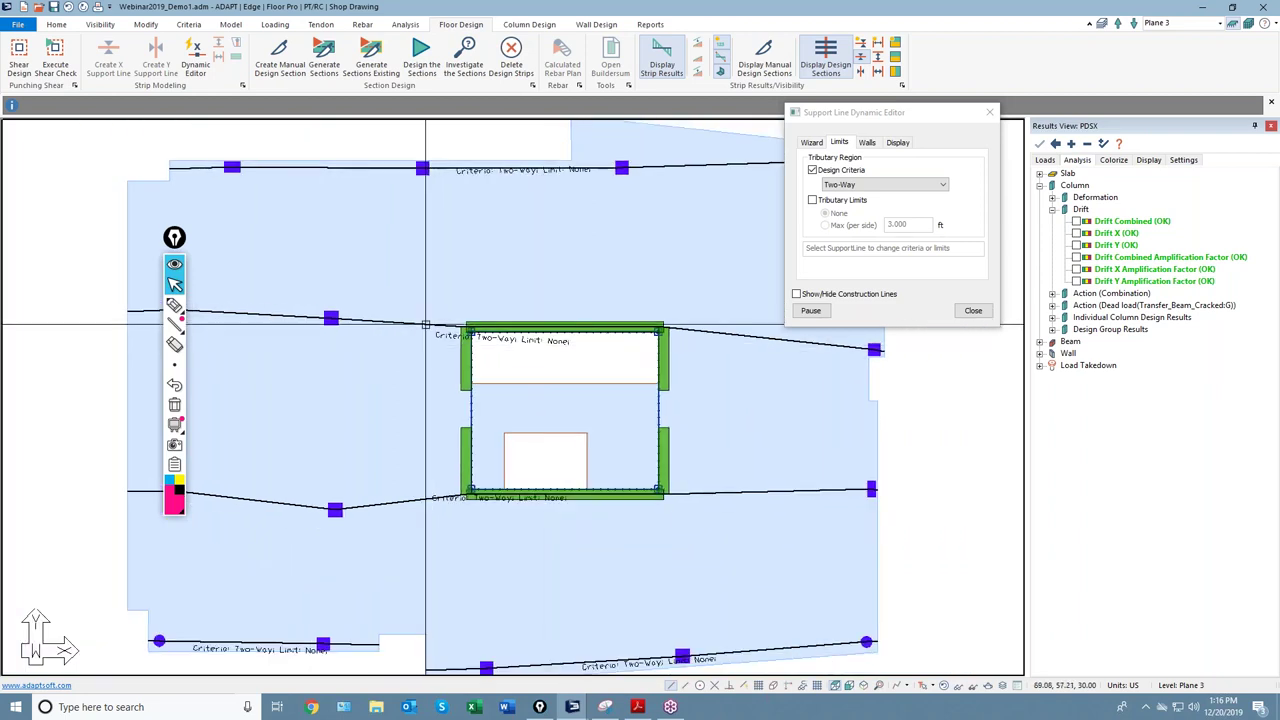
click(880, 186)
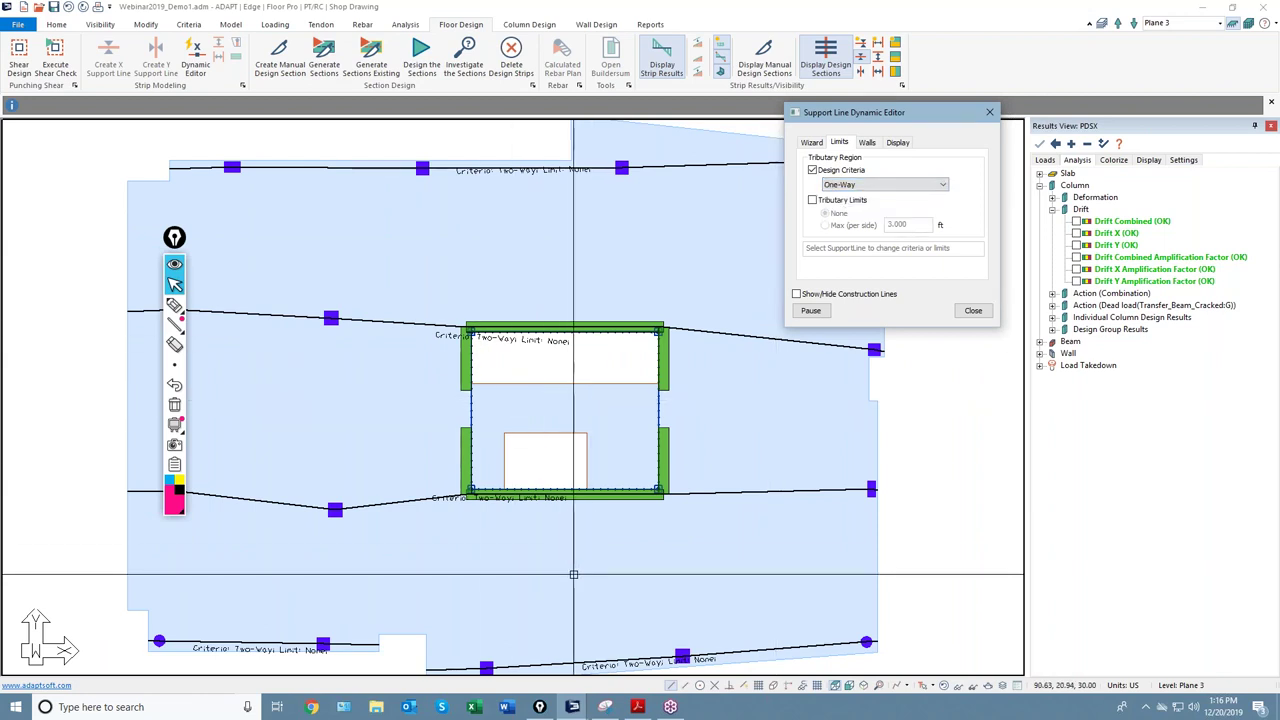
scroll(565, 440, down, 1)
scroll(525, 460, up, 1)
click(473, 476)
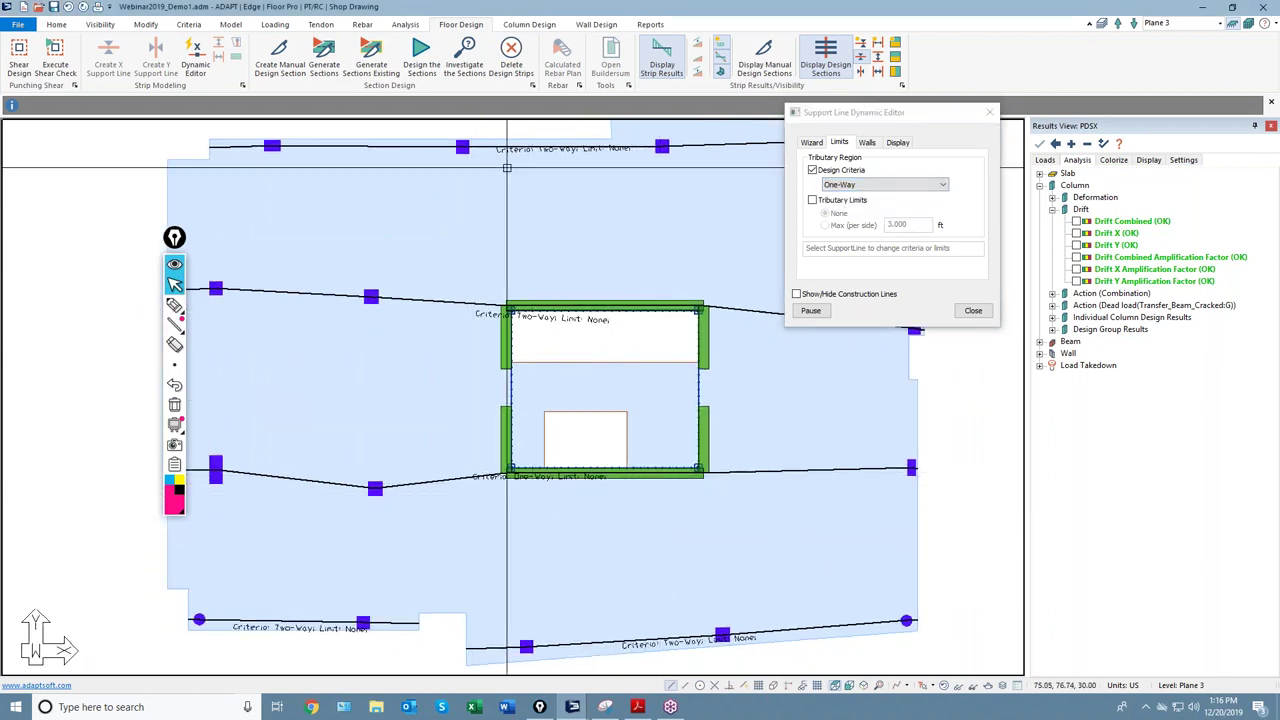
click(462, 147)
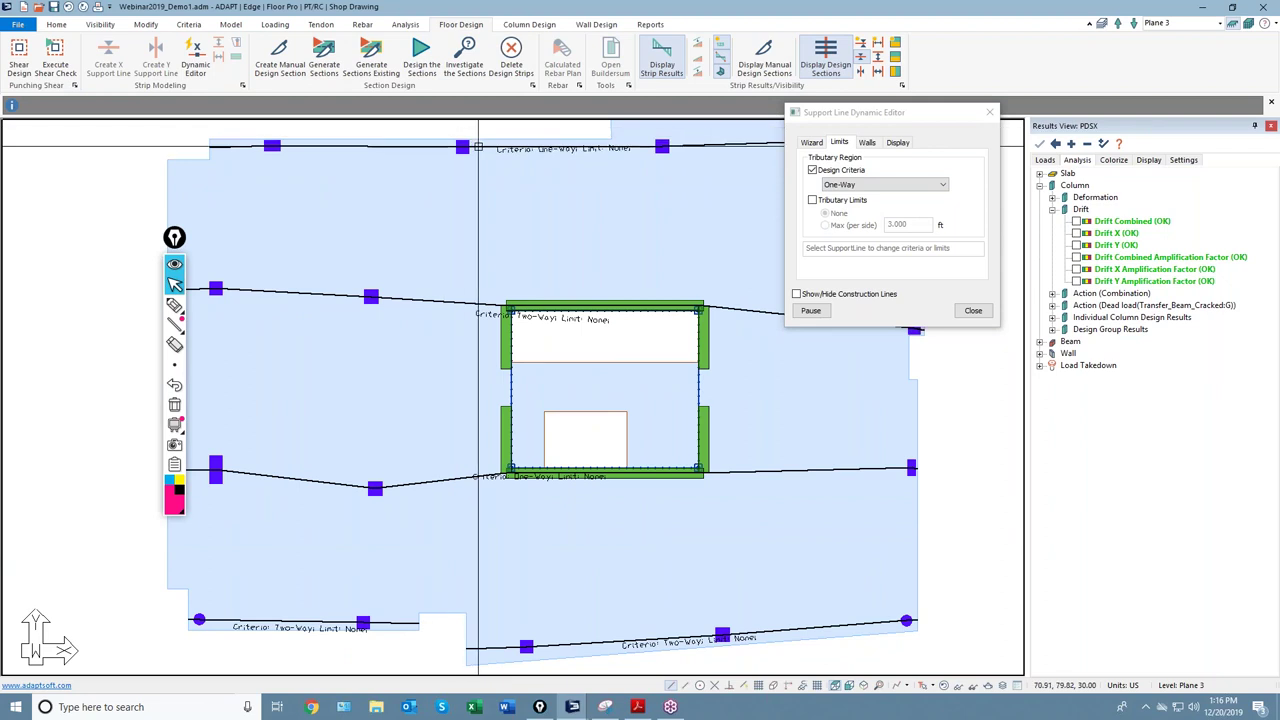
click(470, 304)
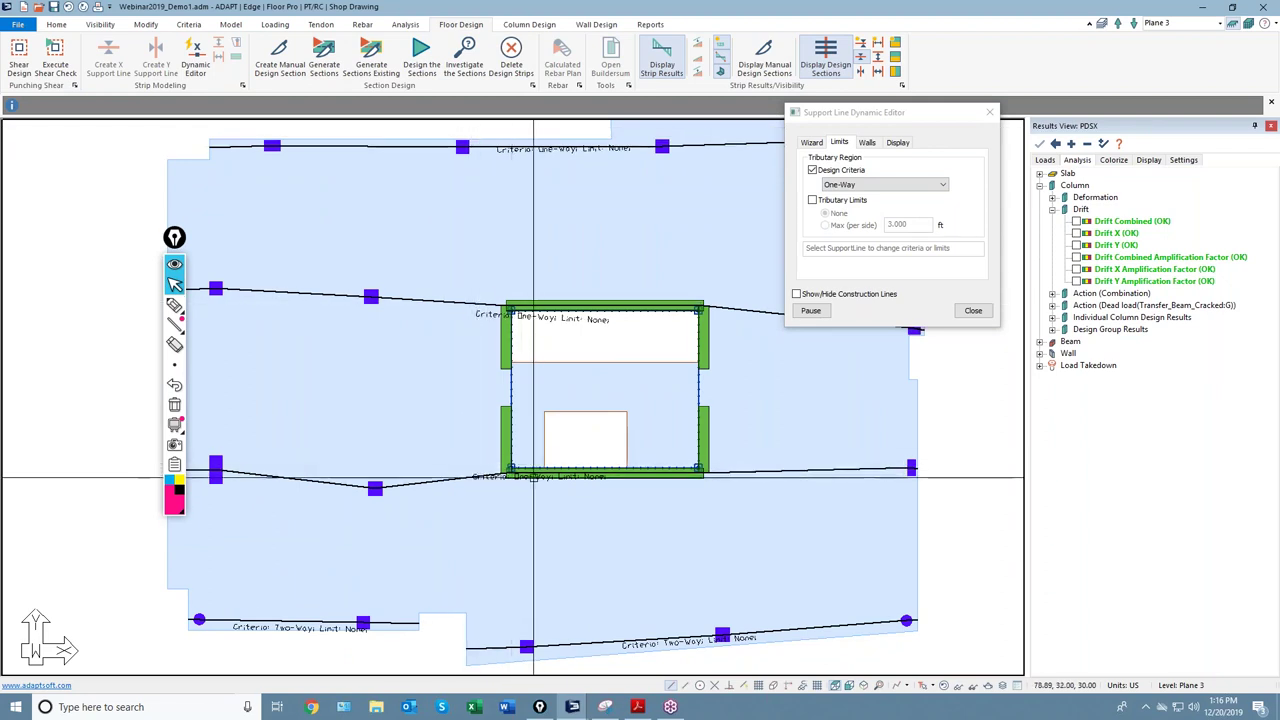
Step: Switch the design criteria to Two-Way and apply it to the top, middle and lower support lines
click(843, 185)
click(845, 206)
click(565, 148)
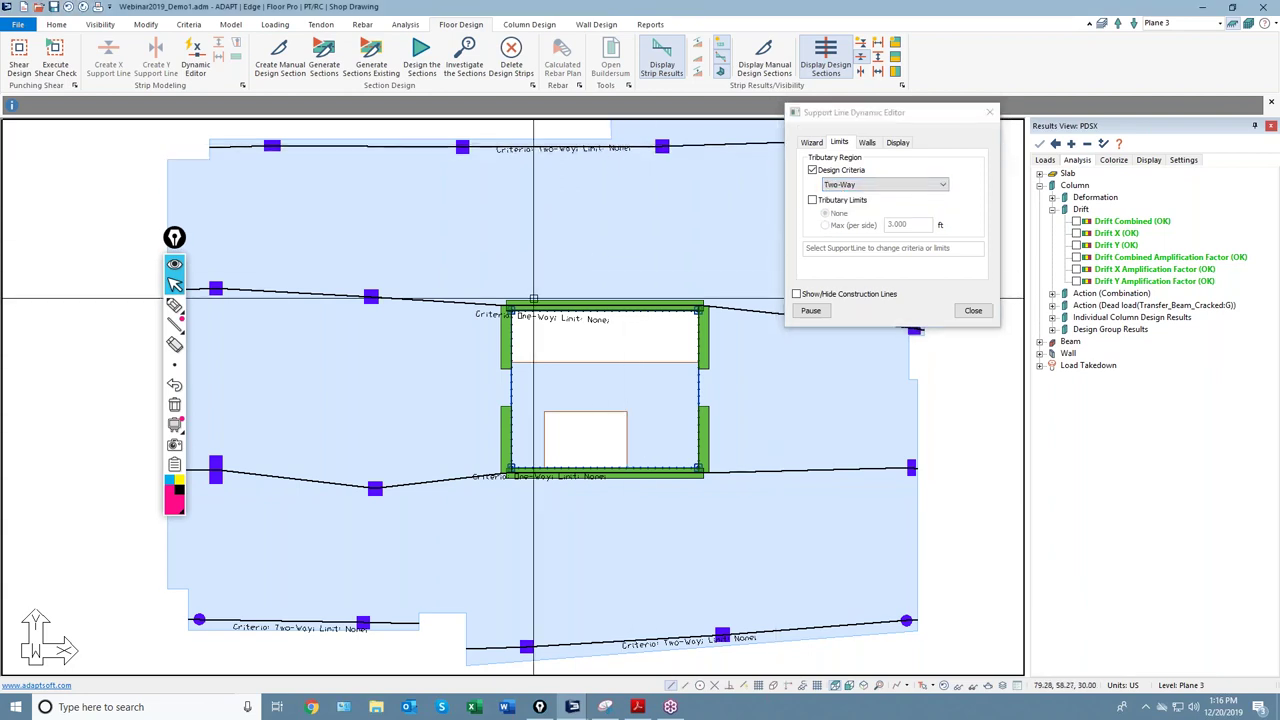
click(490, 306)
click(540, 477)
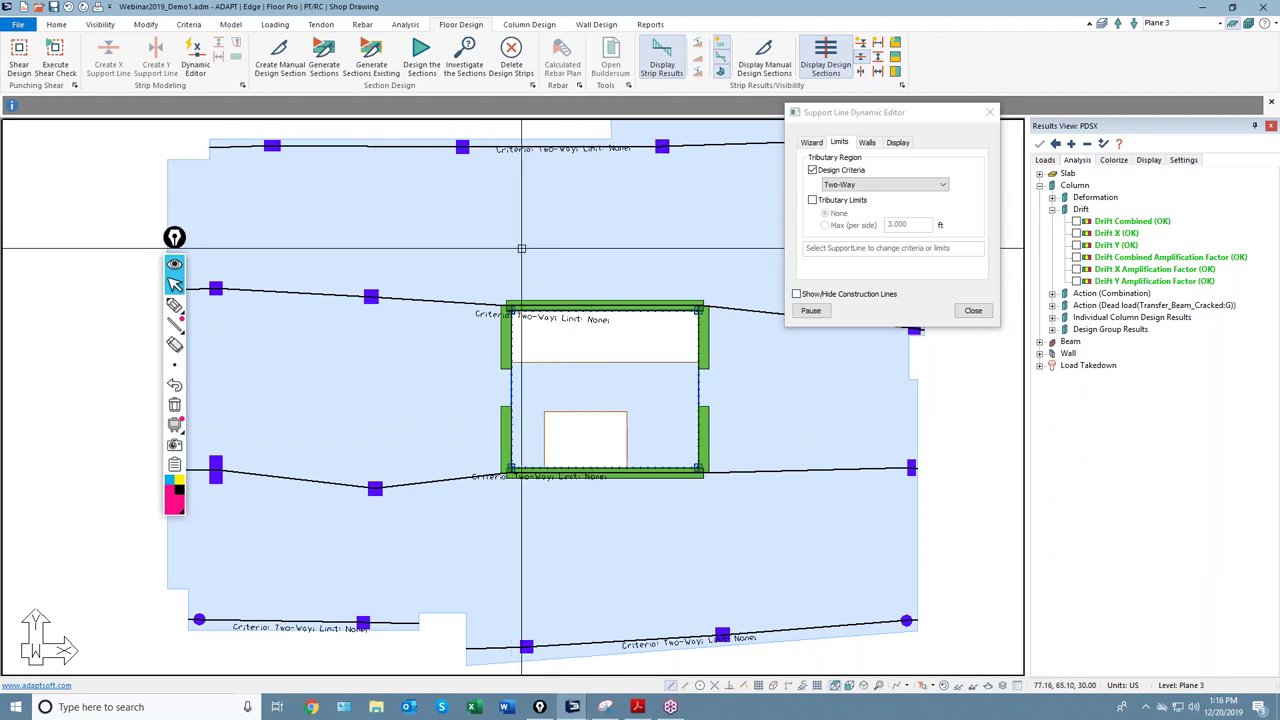
Step: Turn on Tributary Limits and cap the core support line at Max (per side) 5 ft
click(813, 200)
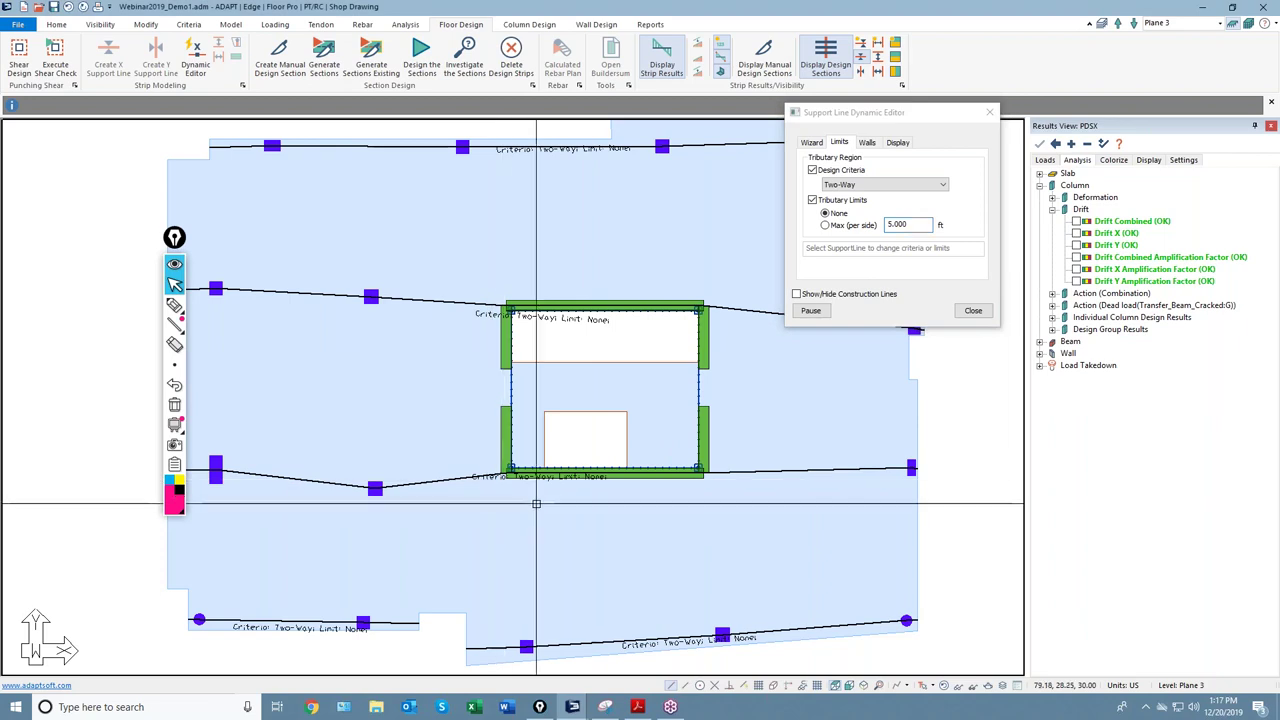
scroll(536, 503, up, 4)
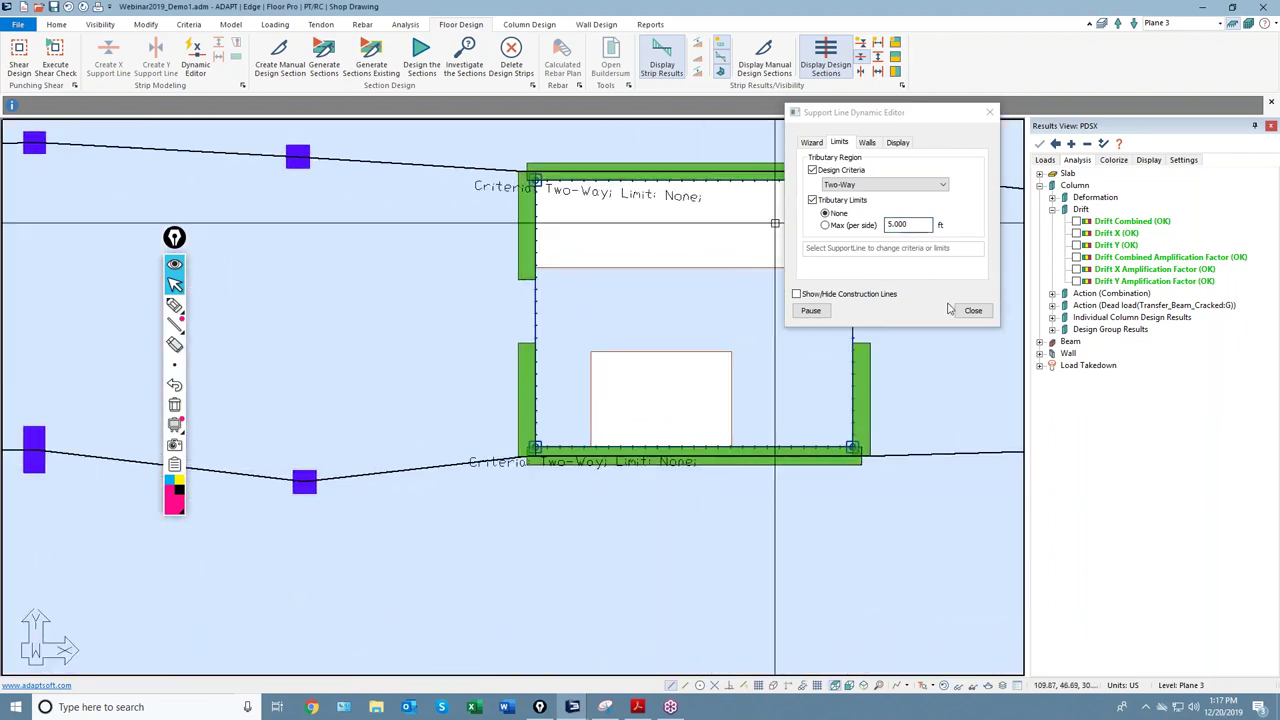
click(810, 311)
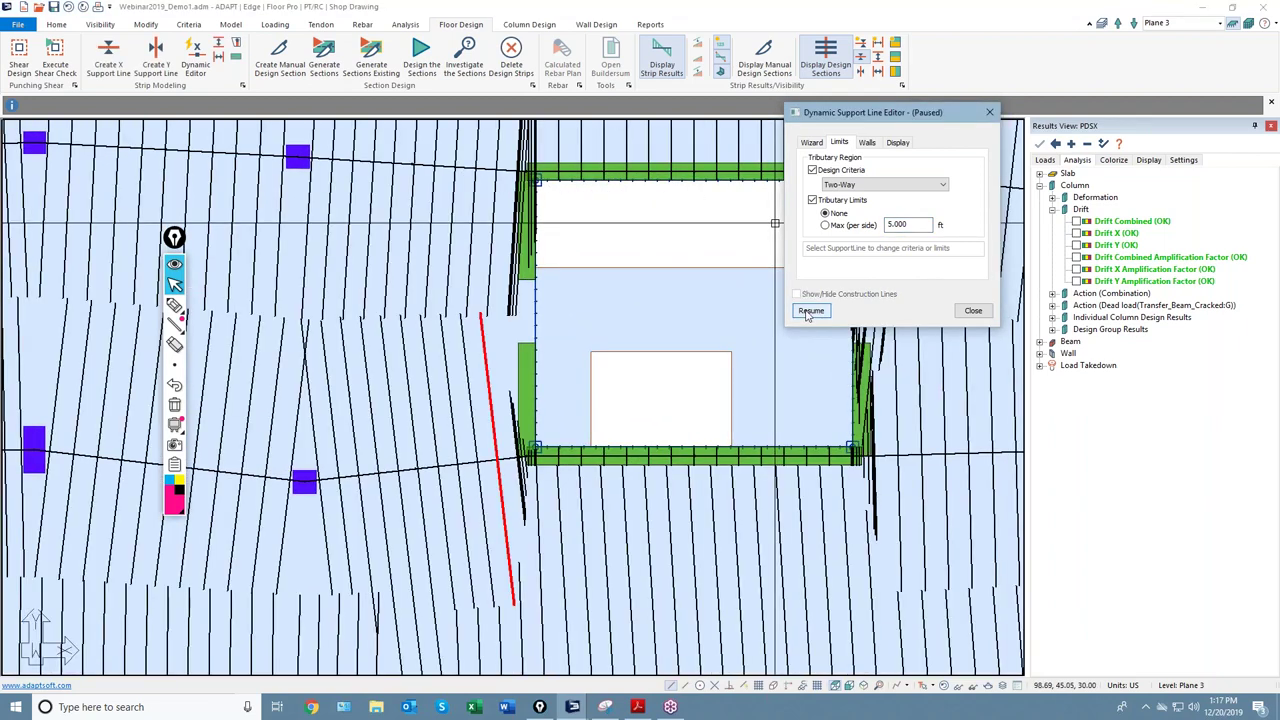
click(810, 311)
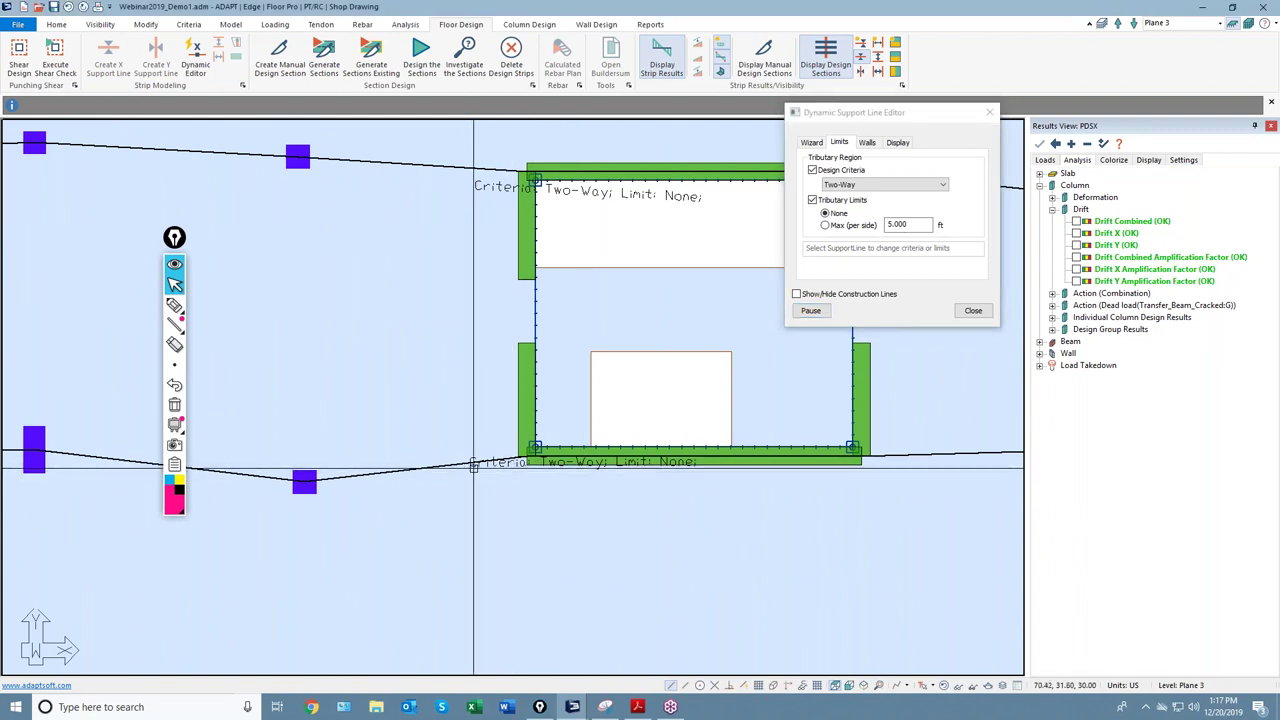
click(907, 225)
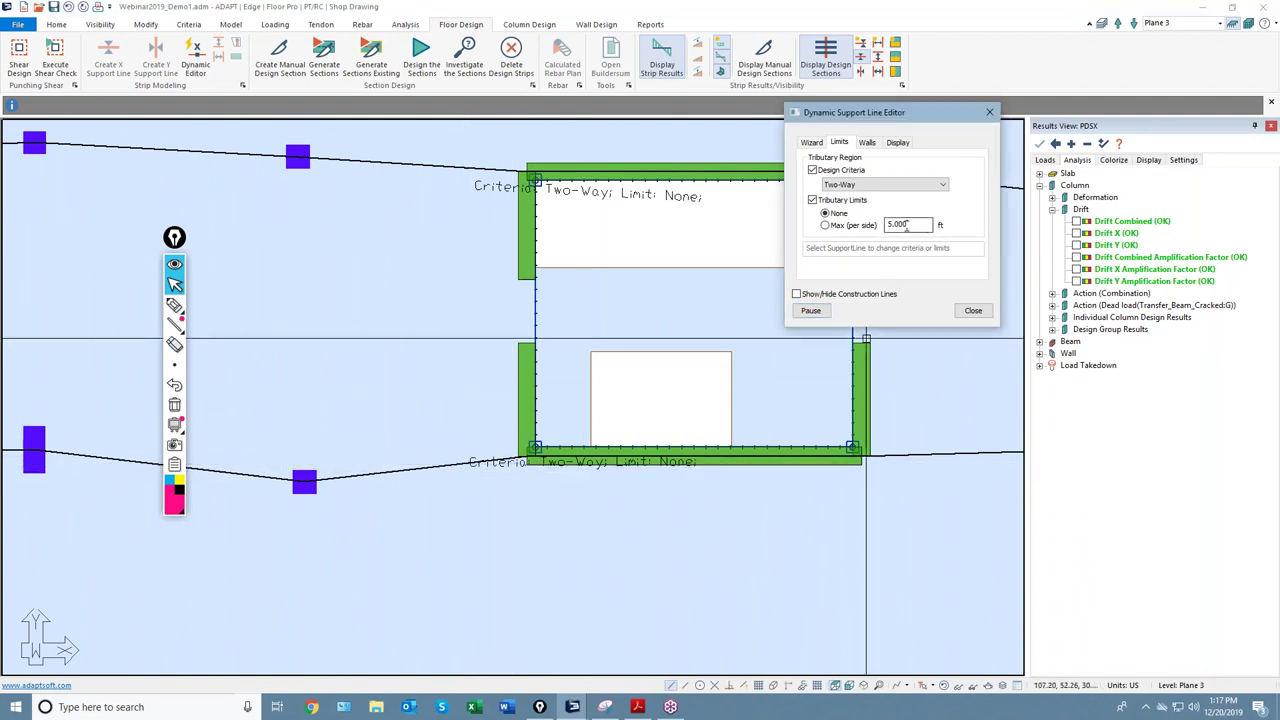
click(826, 225)
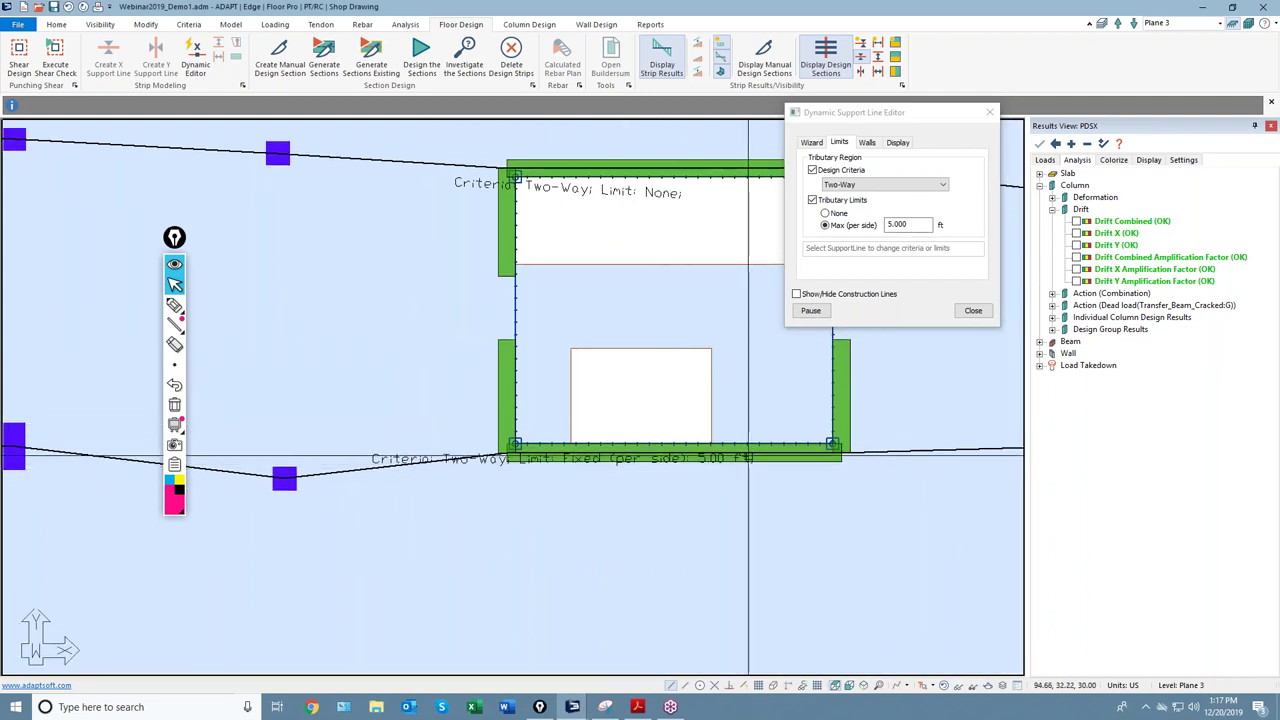
Step: Close the editor, regenerate design sections across the slab, and reopen the Dynamic Editor
click(973, 310)
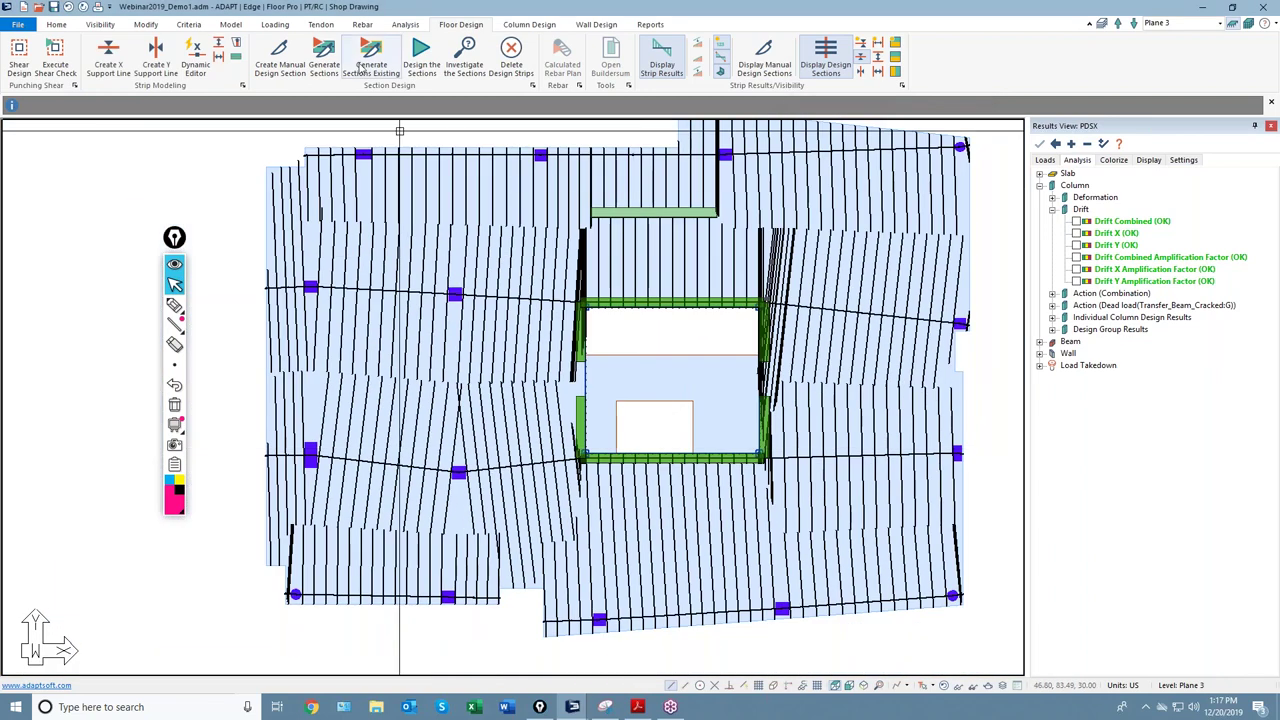
click(324, 60)
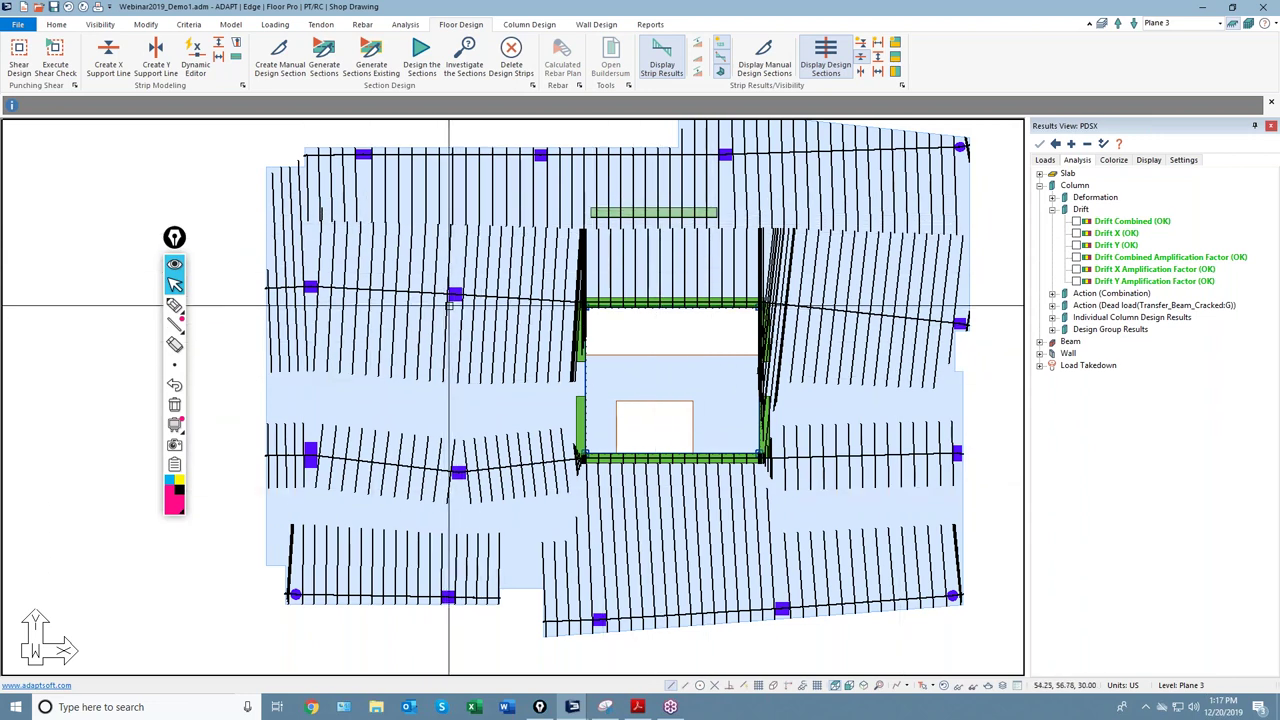
scroll(662, 212, up, 2)
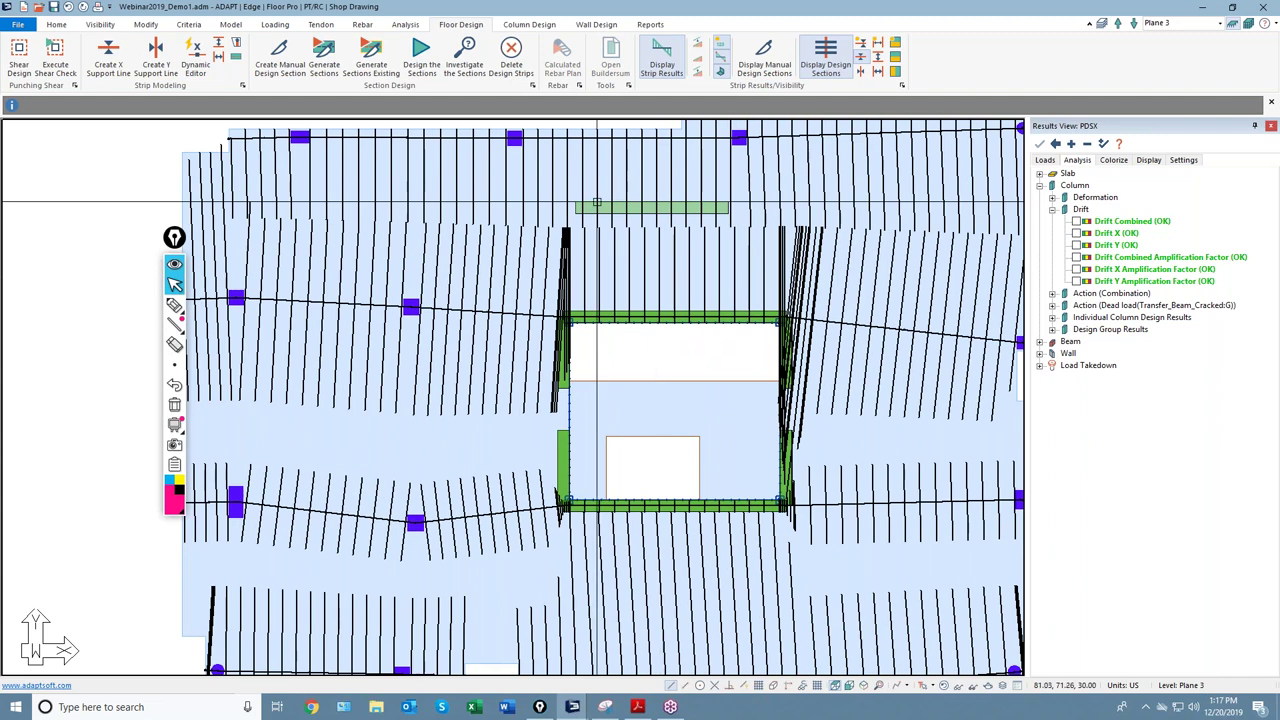
scroll(280, 271, down, 3)
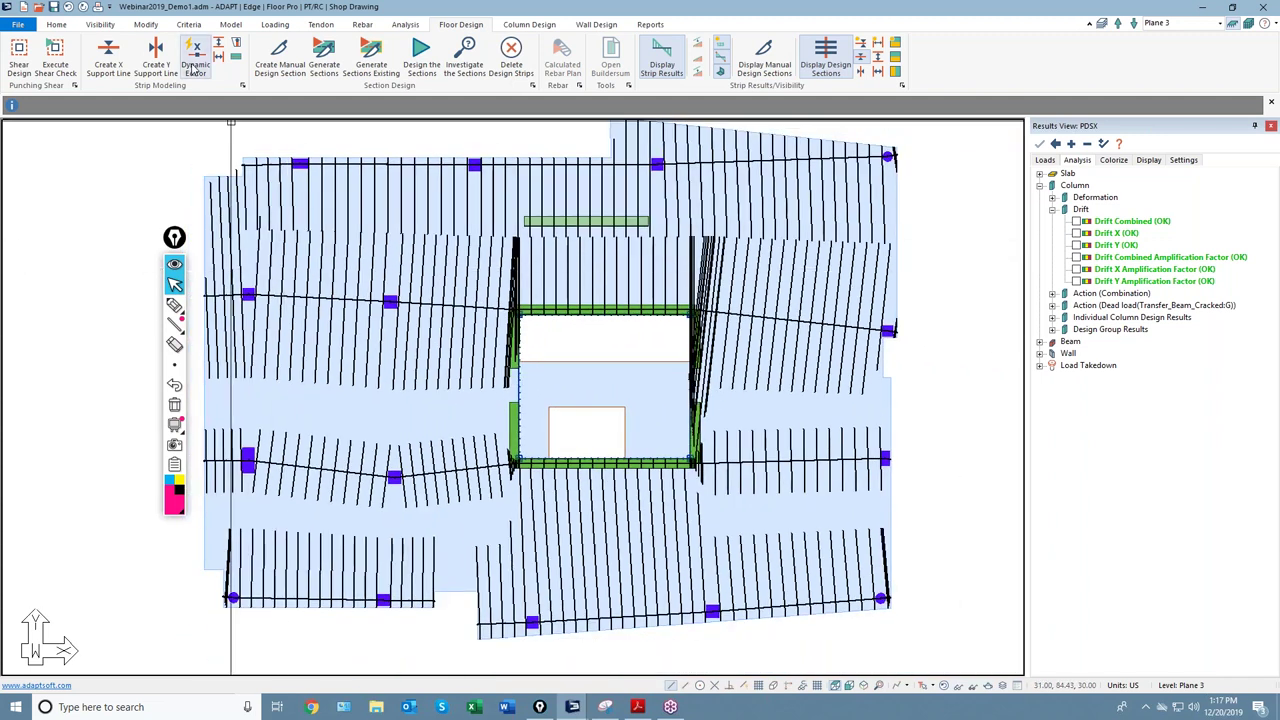
click(195, 62)
Step: Label every support line with Direction, Criteria and Limit in the Display tab, then close the editor
drag(1080, 112, 847, 114)
click(898, 151)
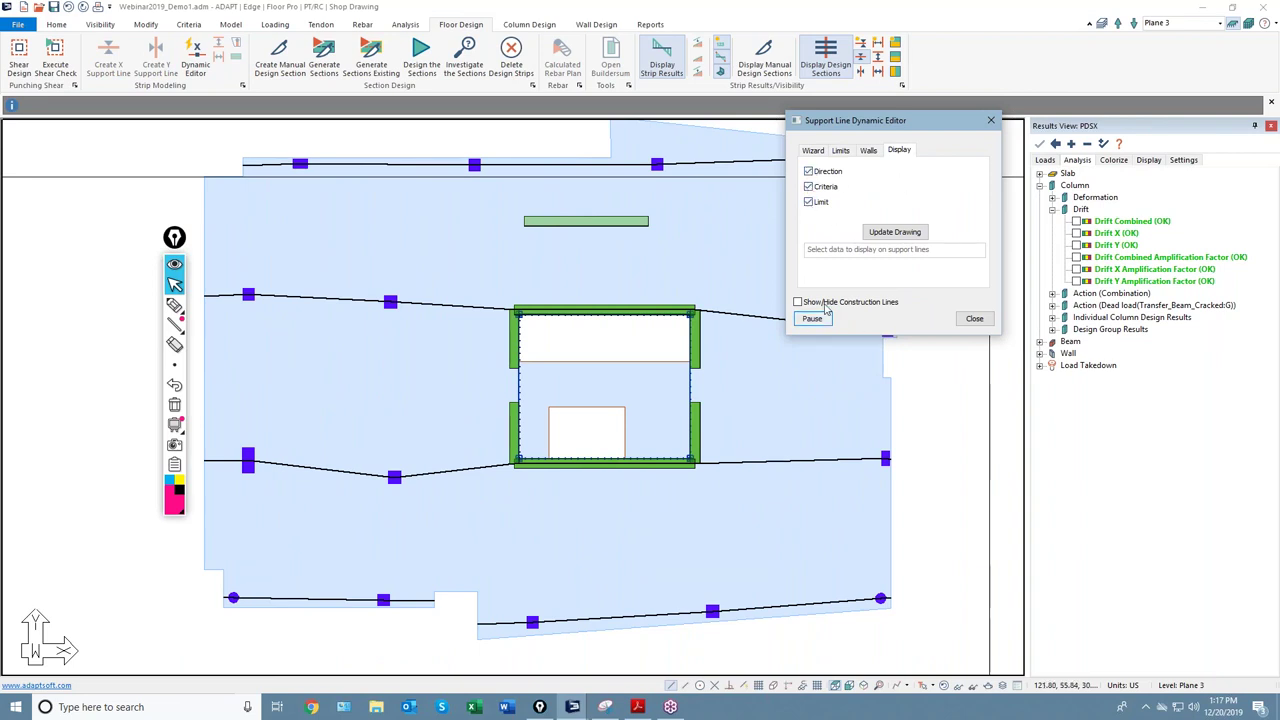
middle_drag(528, 400, 493, 414)
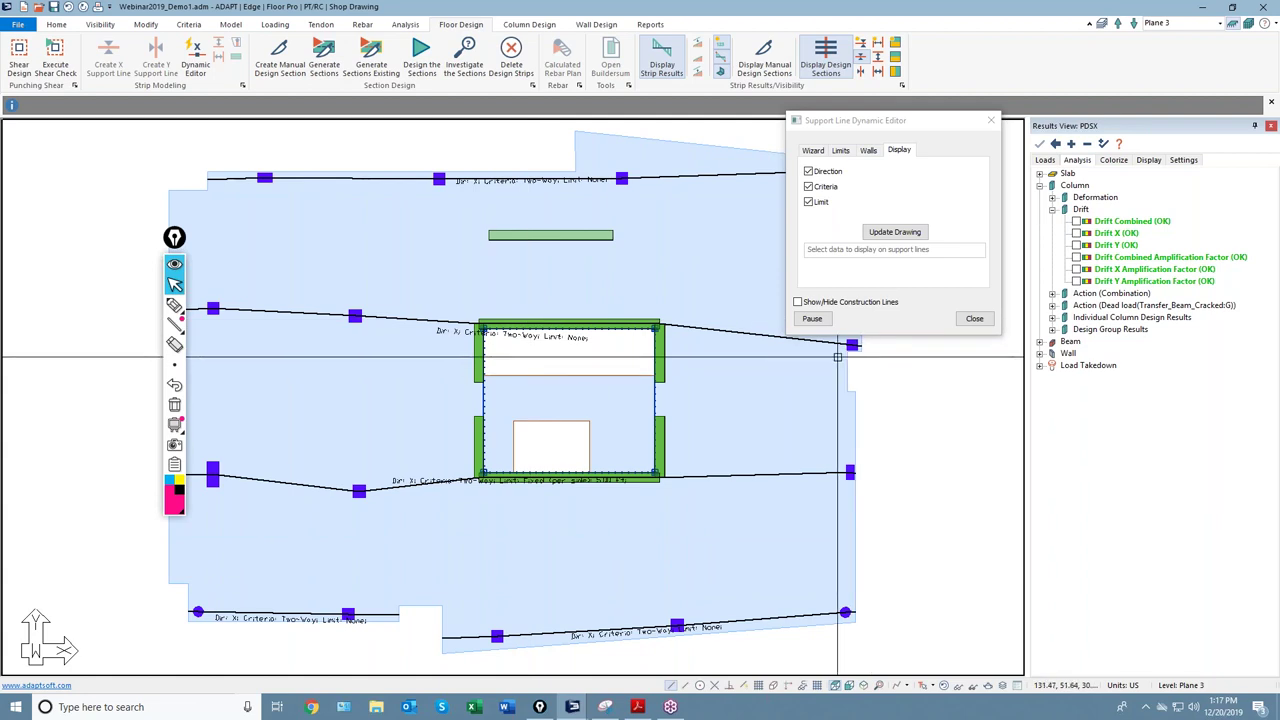
click(975, 319)
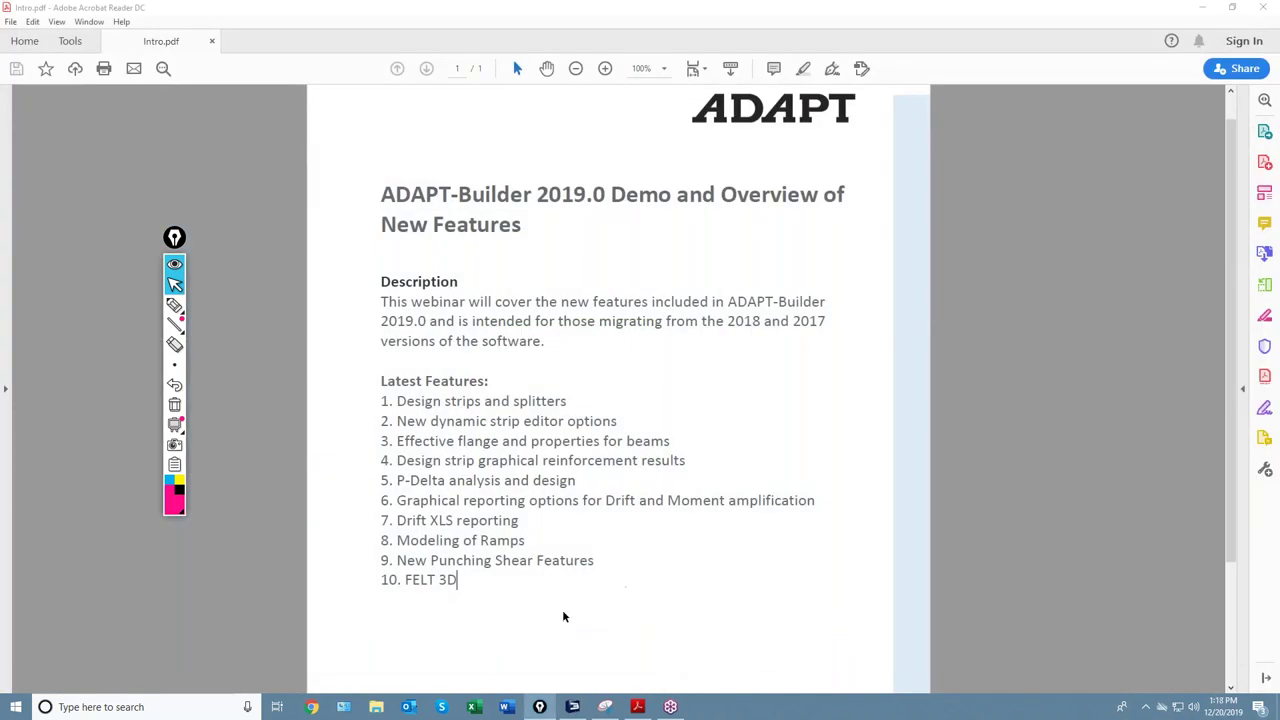
Step: Minimize the model and PDF windows and launch ADAPT-Builder, confirming the startup configuration
click(573, 707)
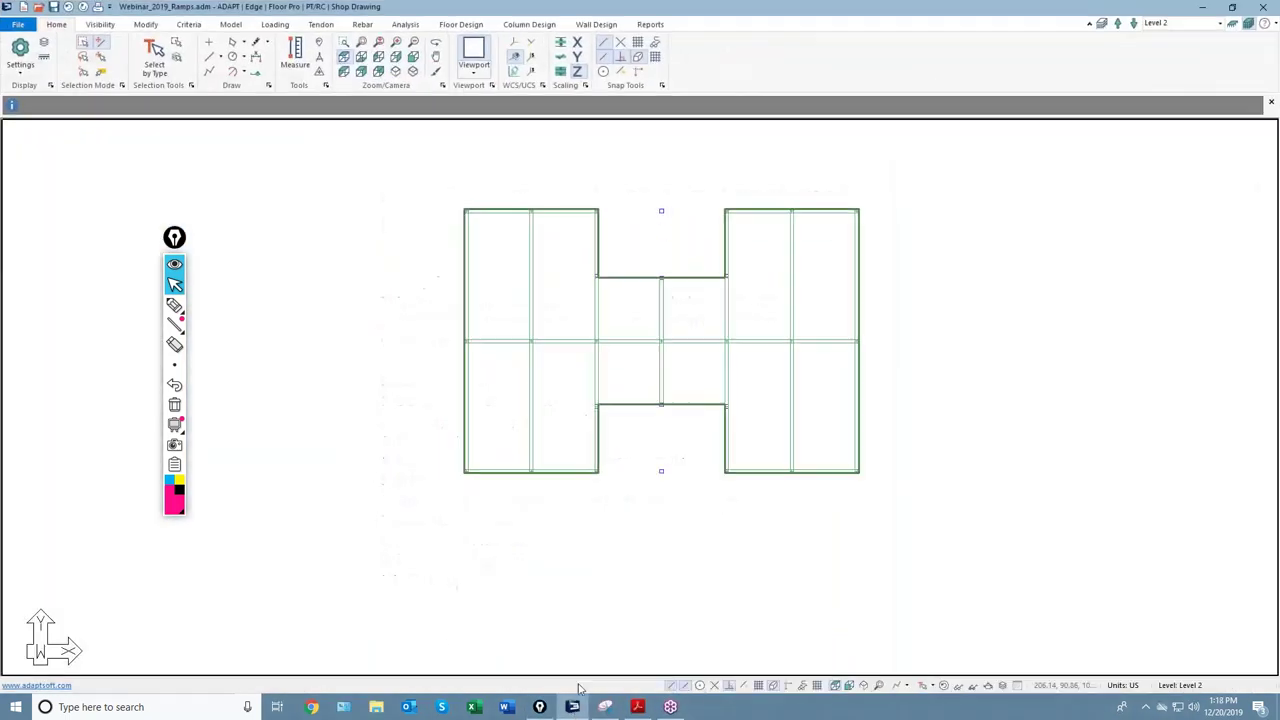
click(1202, 12)
click(1195, 8)
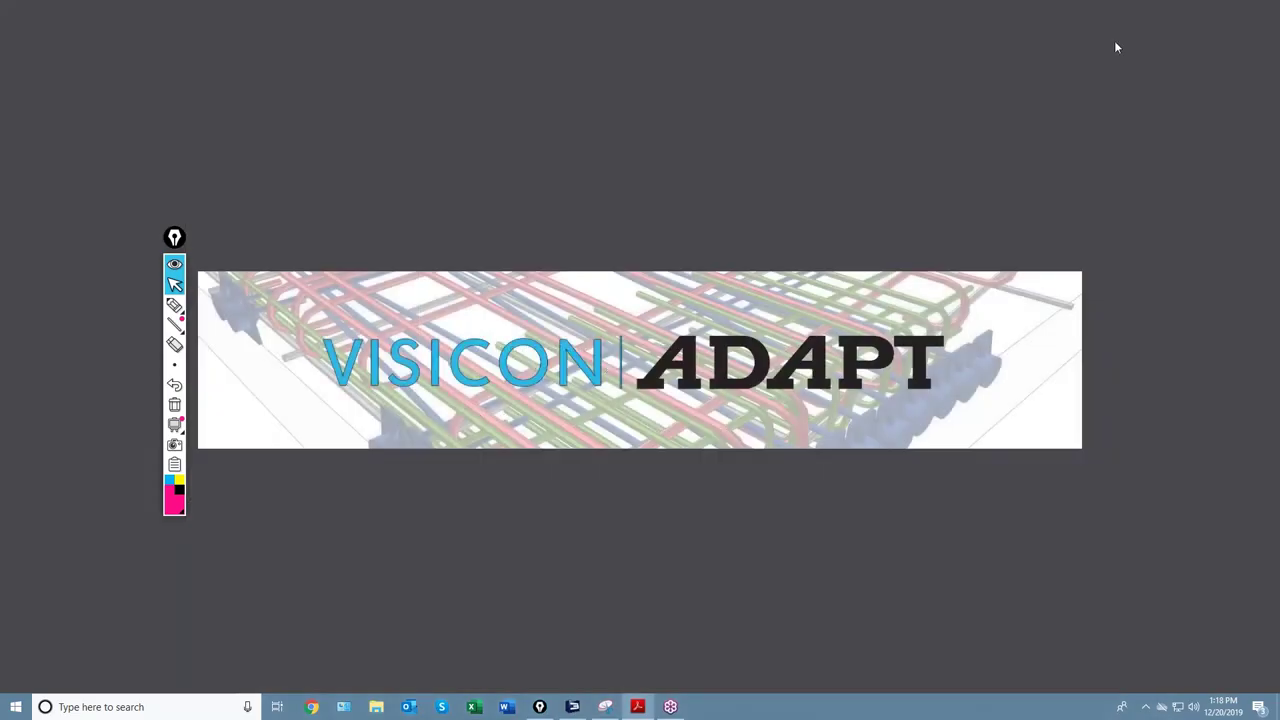
click(114, 704)
click(229, 378)
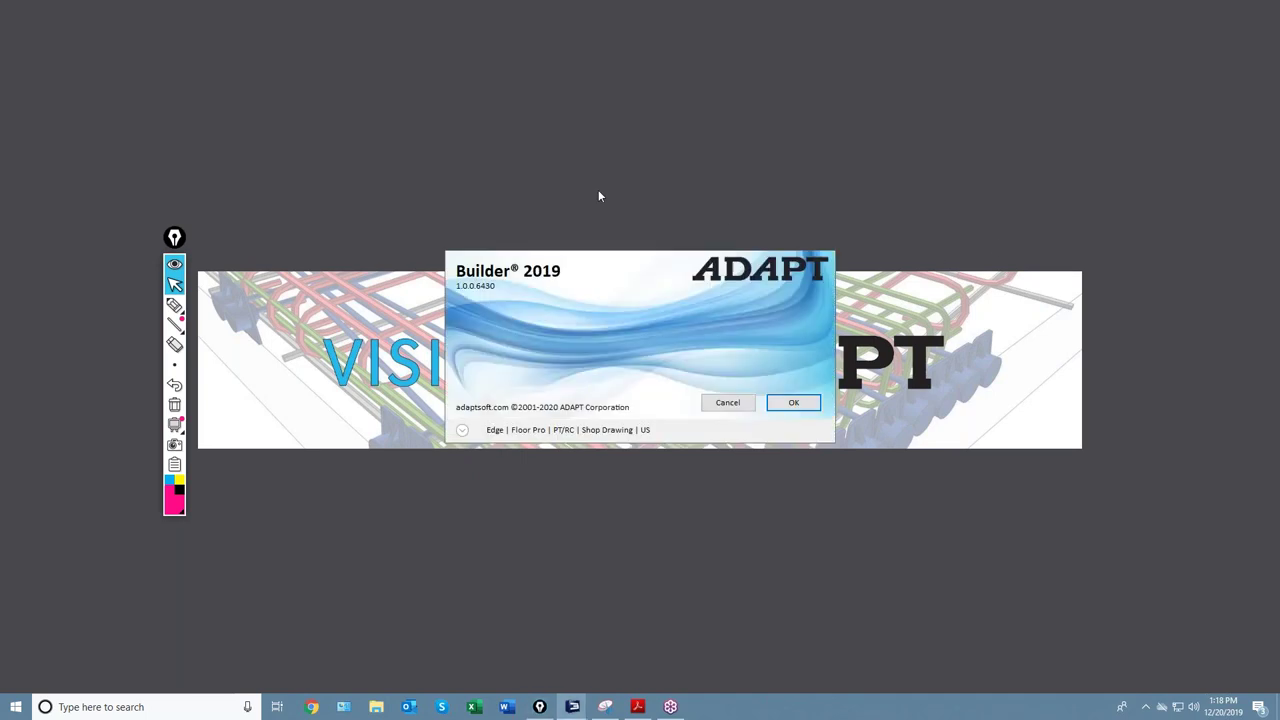
click(793, 403)
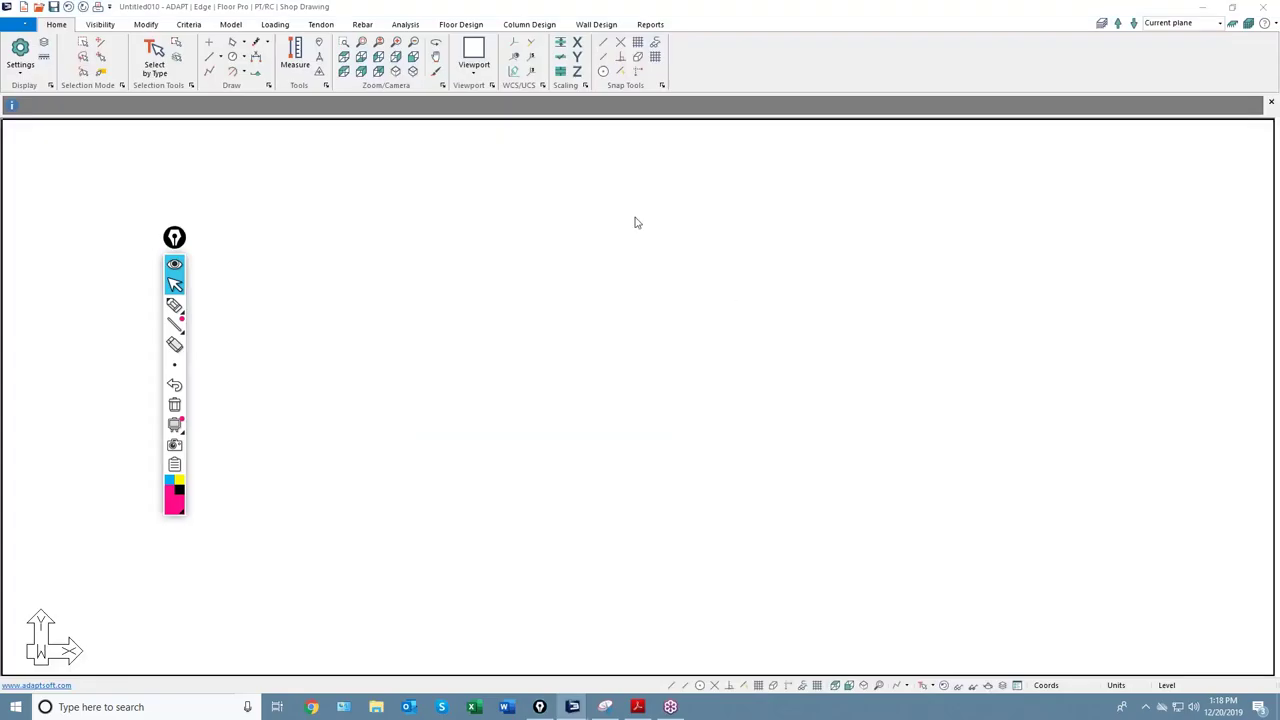
Step: Open the Webinar2019_Demo1.adm model file
click(18, 25)
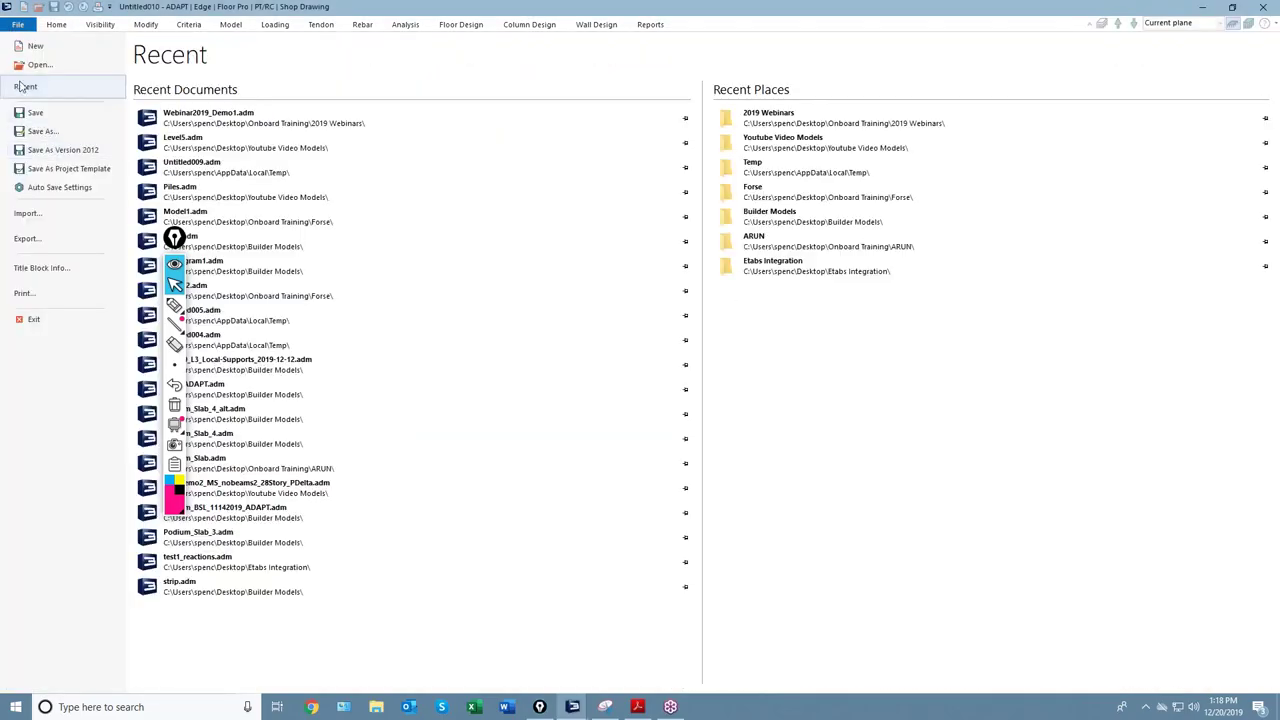
click(38, 64)
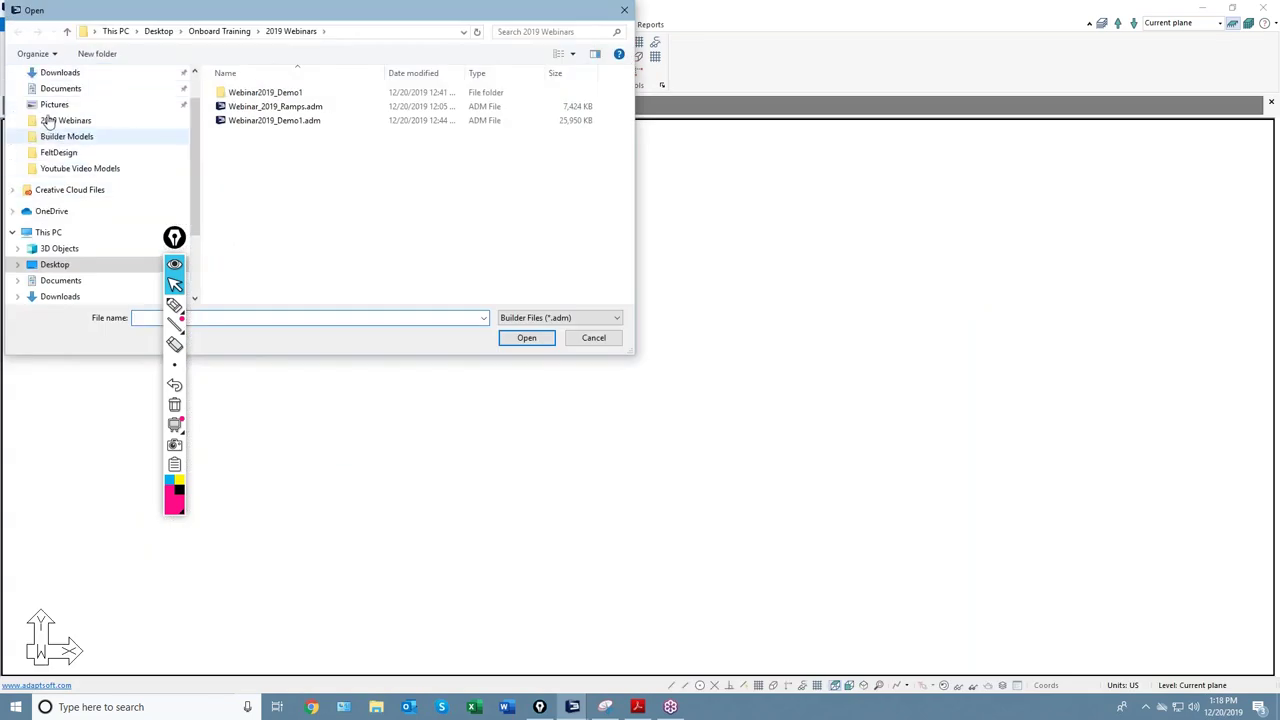
double_click(280, 120)
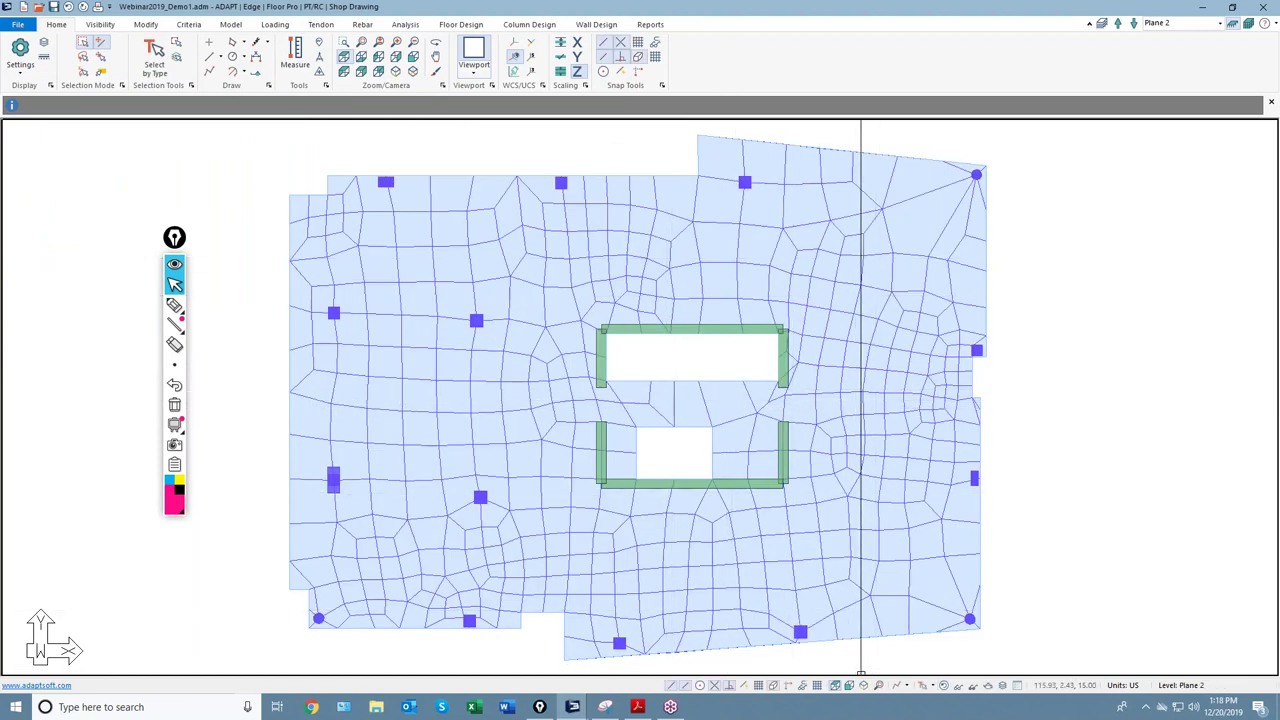
Step: Hide the mesh and draw an edge beam along the top row's three columns
click(944, 686)
middle_drag(663, 389, 658, 229)
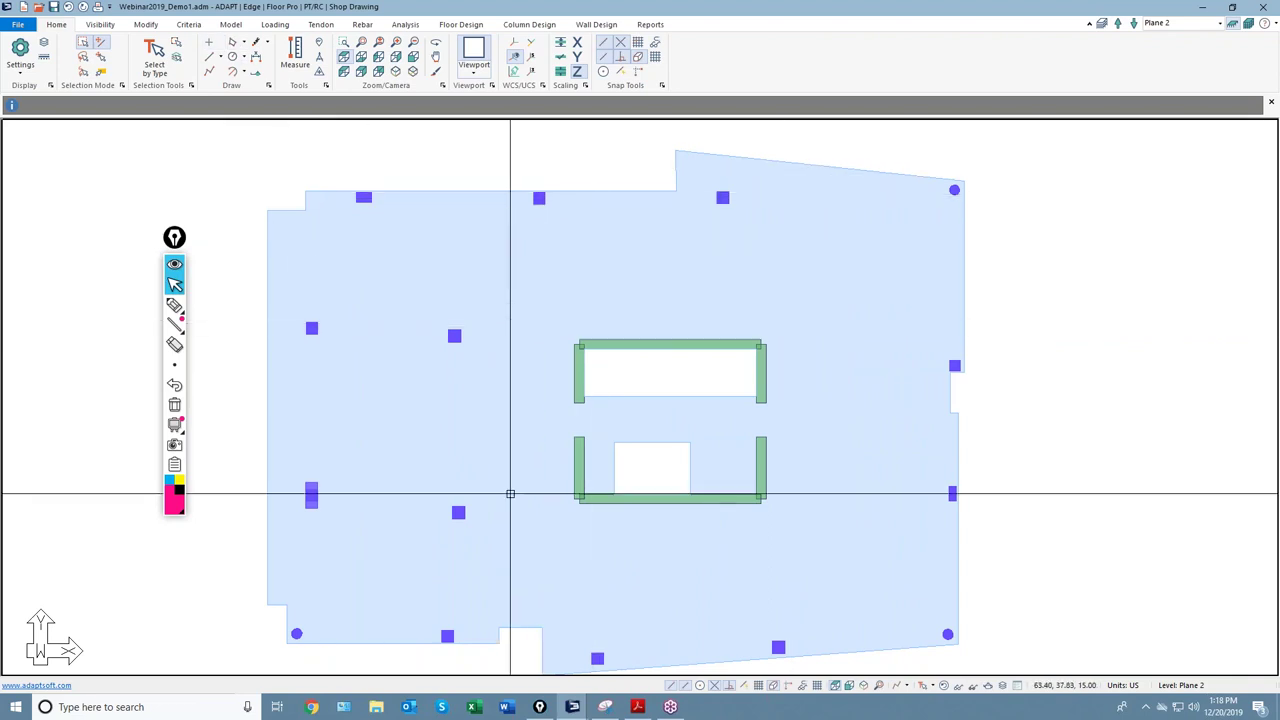
click(232, 25)
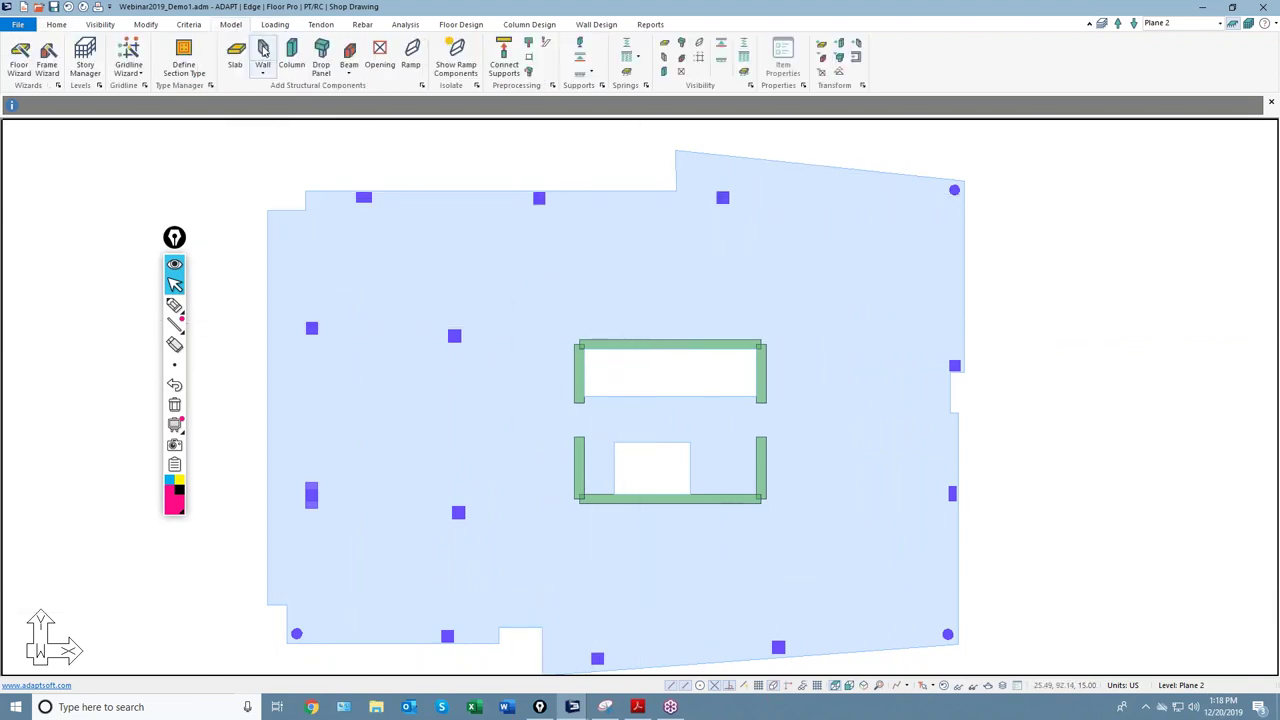
click(350, 56)
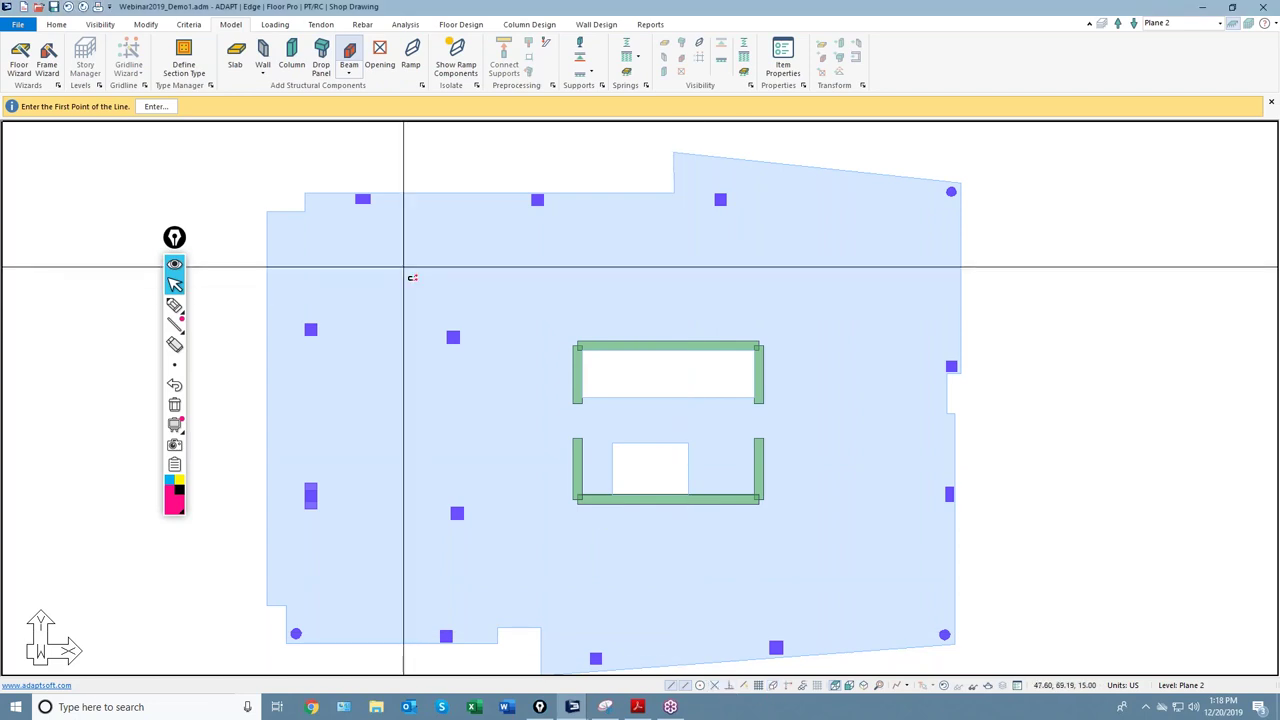
click(362, 199)
click(537, 199)
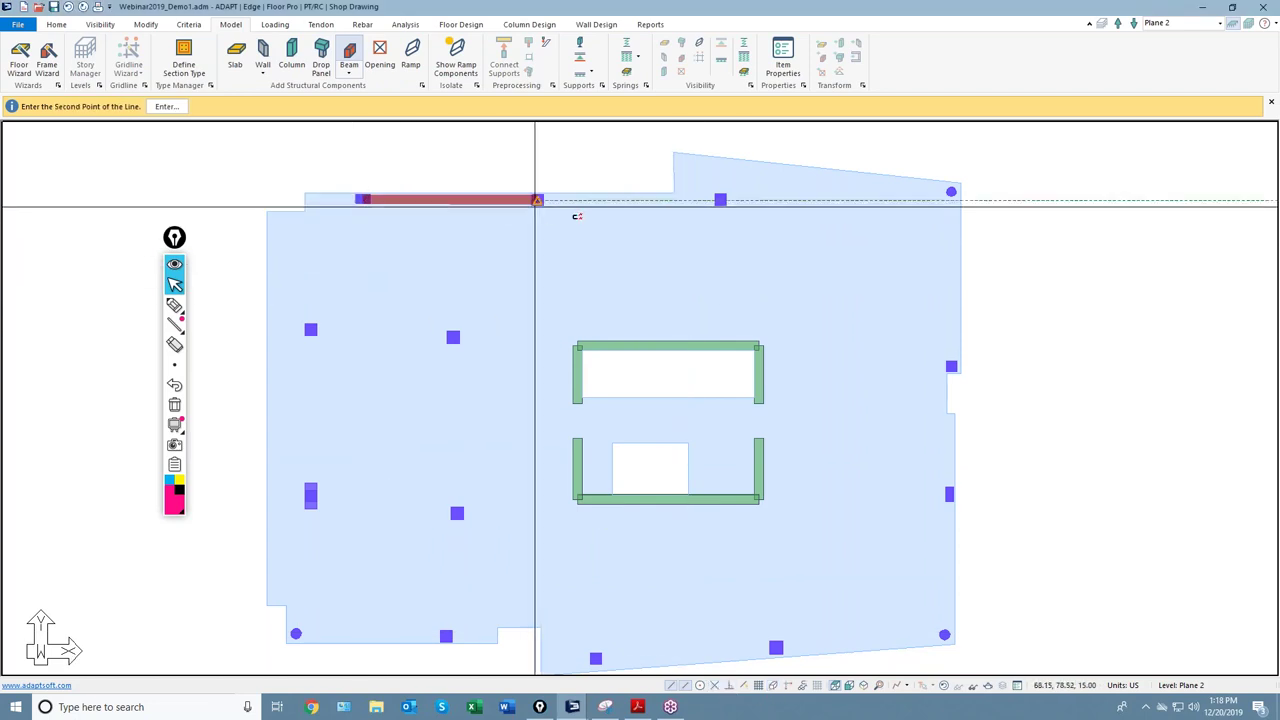
click(720, 205)
right_click(722, 238)
click(748, 248)
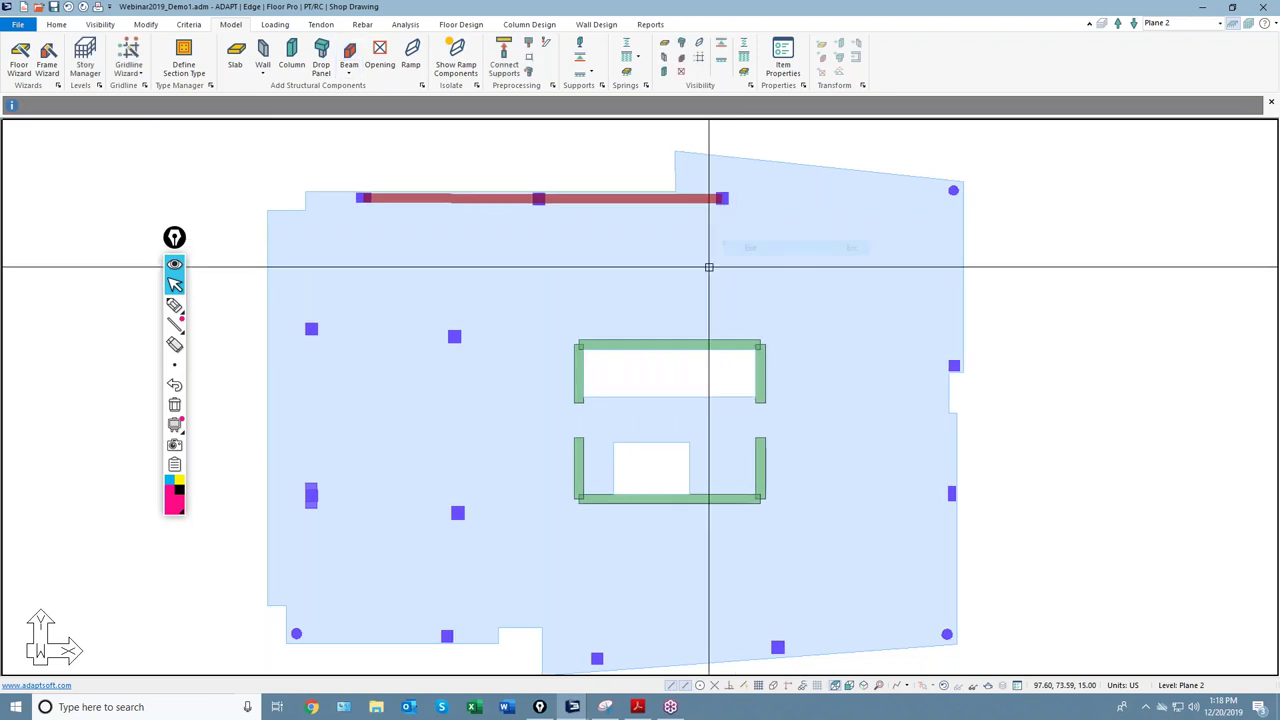
Step: Open the Dynamic Support Line Editor from the Floor Design tools
scroll(623, 251, down, 2)
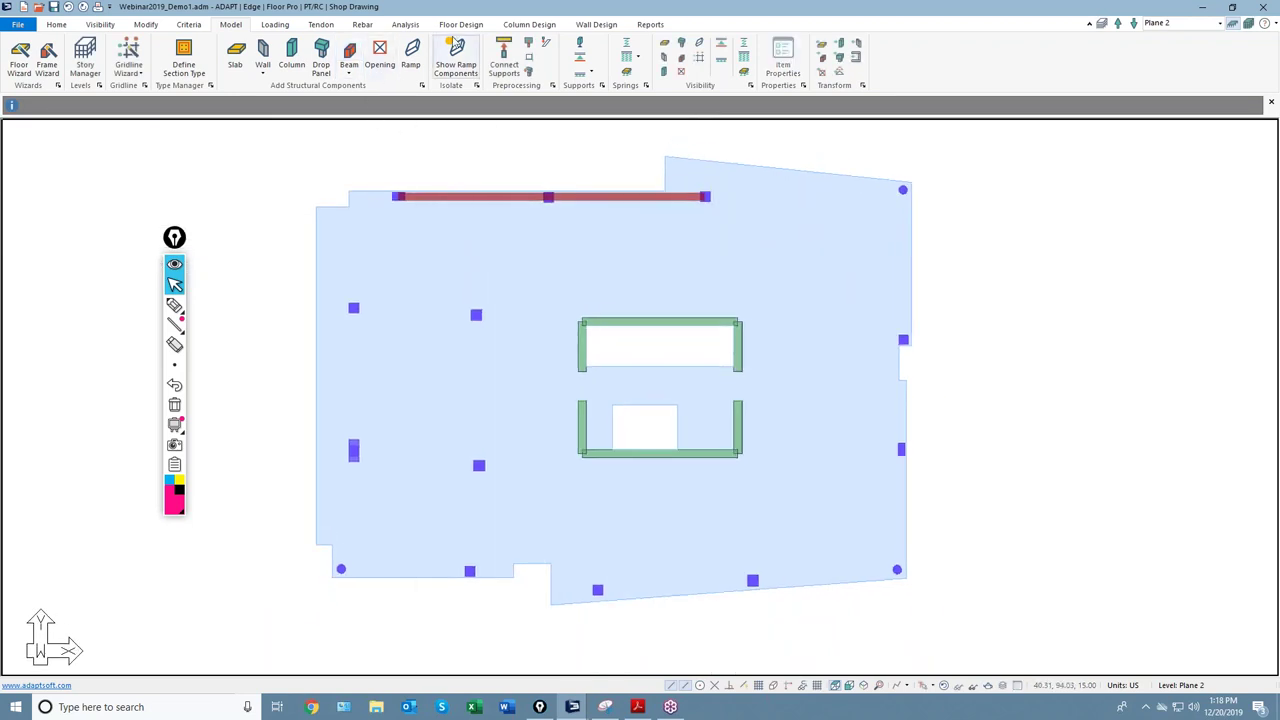
click(461, 25)
click(194, 60)
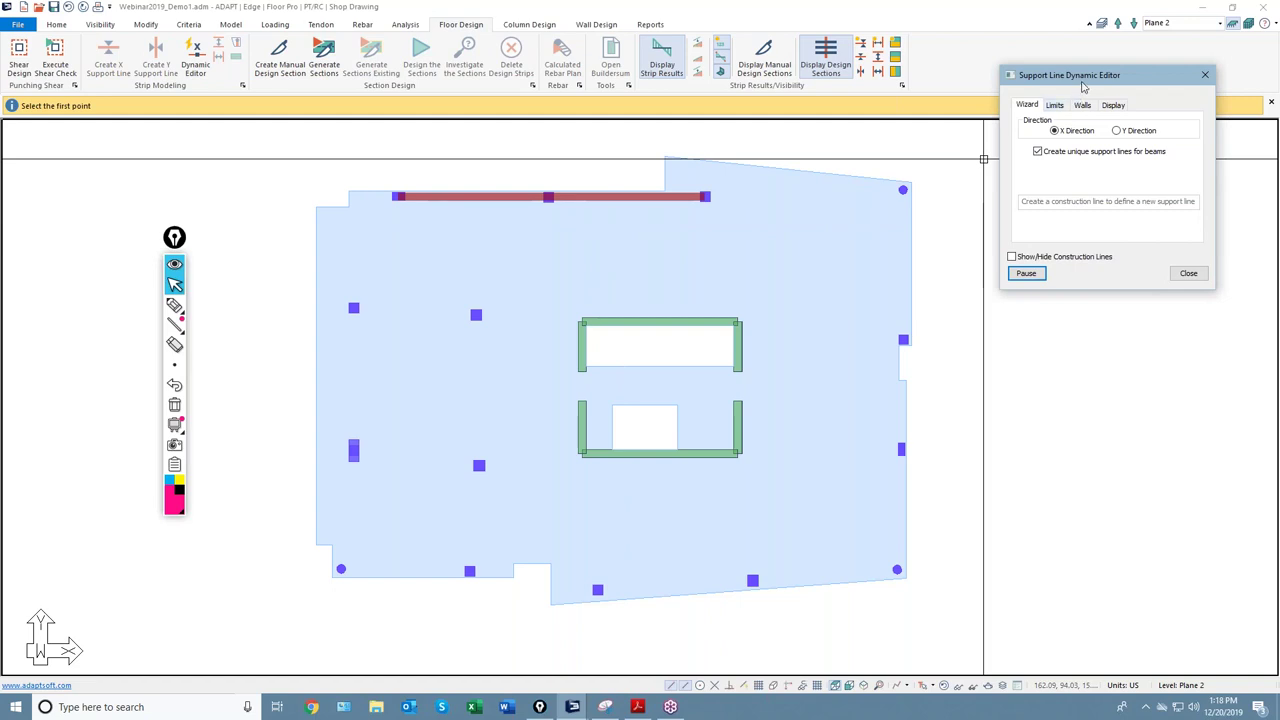
Step: Draw the X support line along the slab's top edge to its top-right corner, then pause drawing
drag(1083, 80, 974, 93)
middle_drag(371, 217, 289, 194)
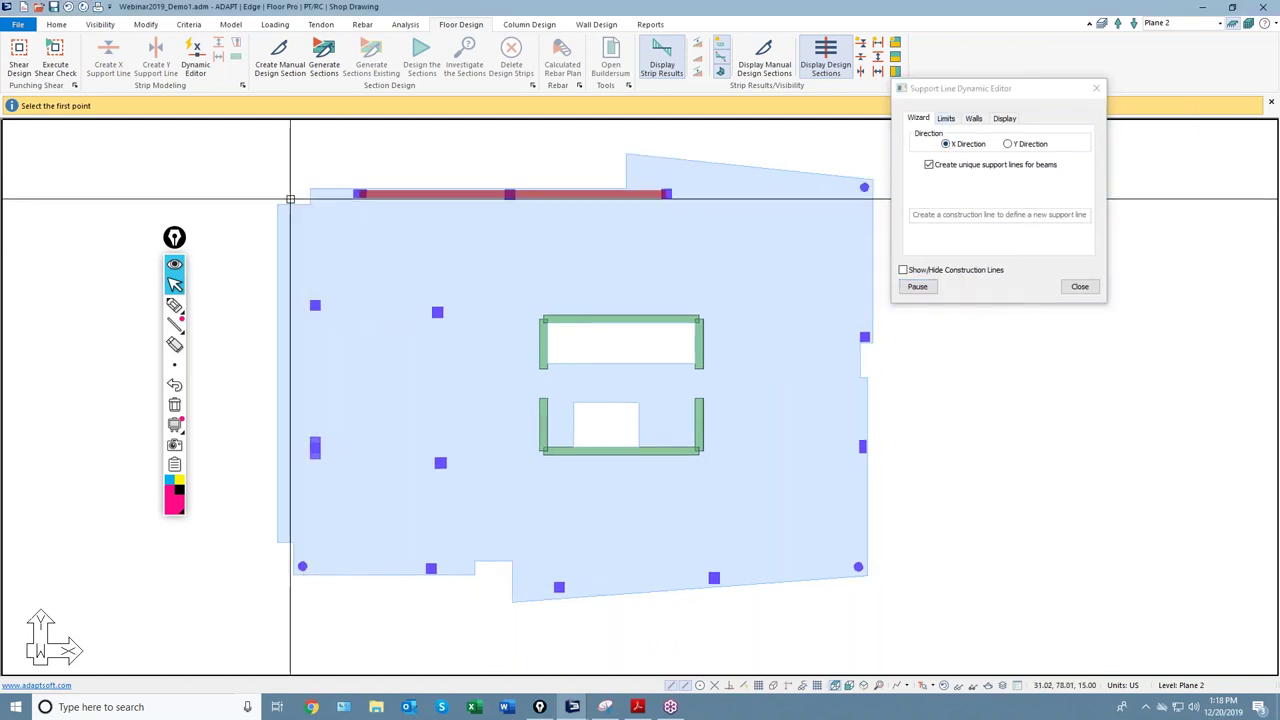
click(300, 194)
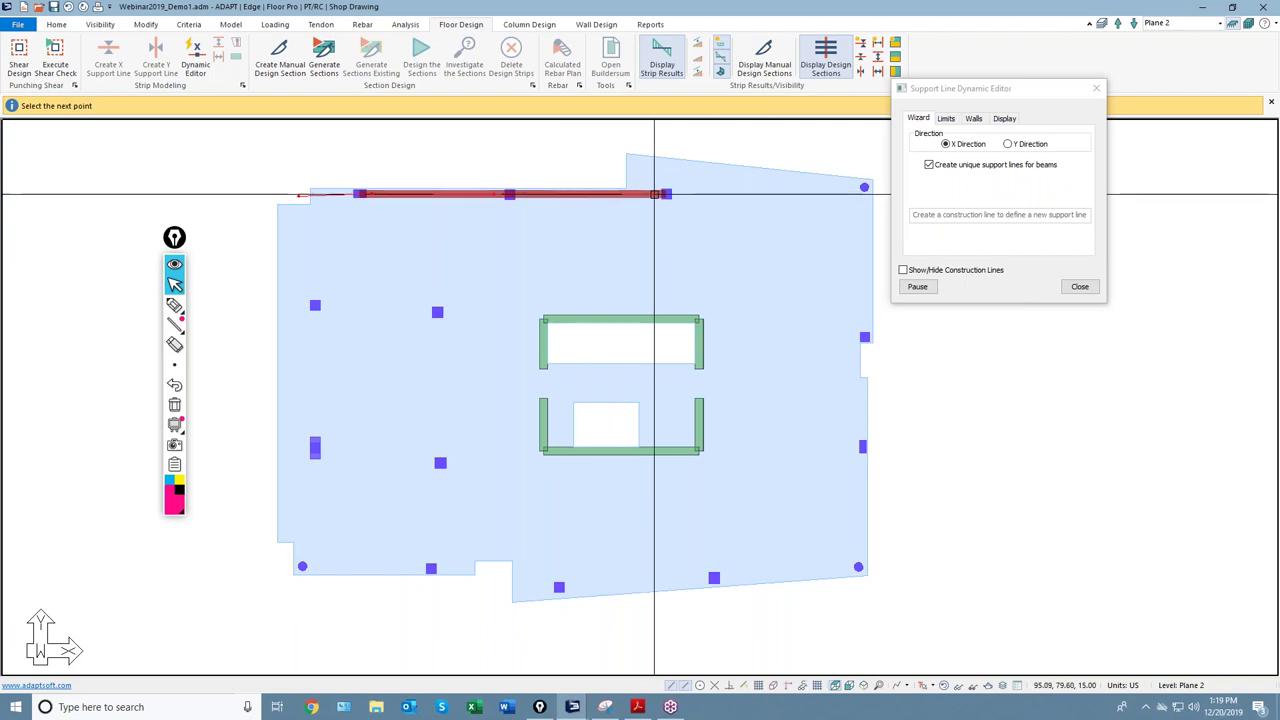
middle_drag(705, 215, 611, 225)
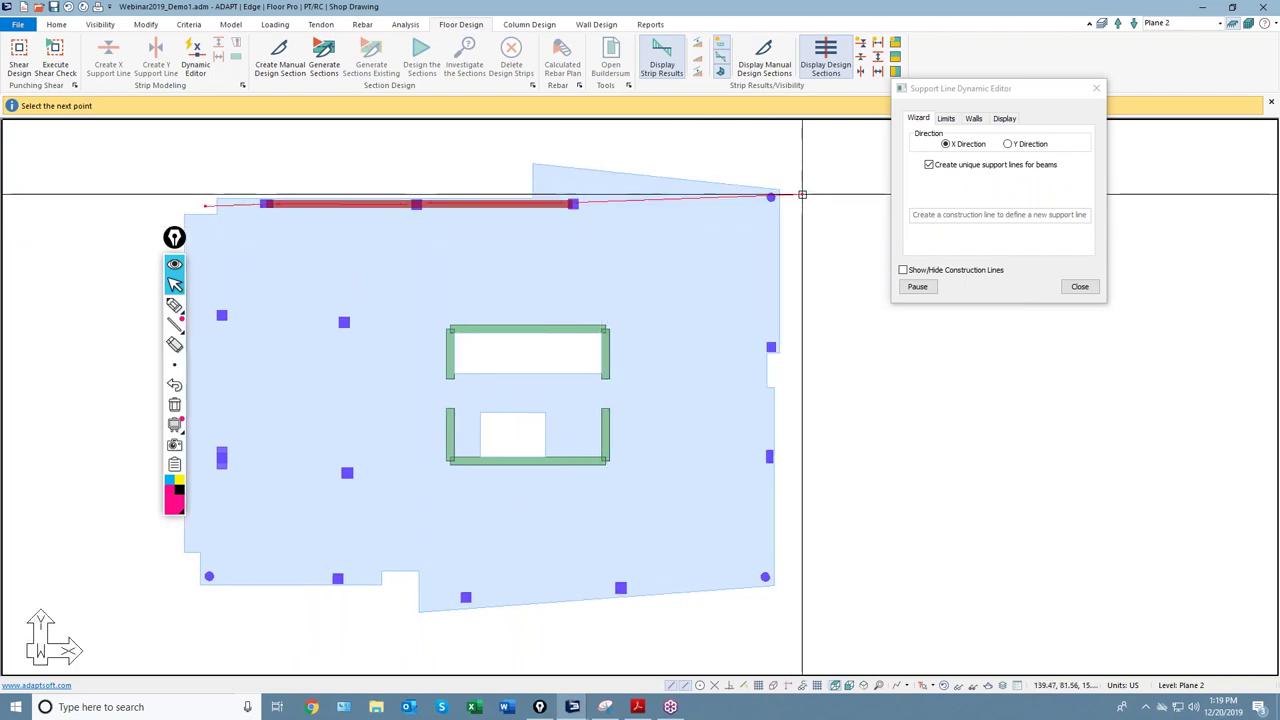
click(770, 197)
scroll(770, 199, down, 2)
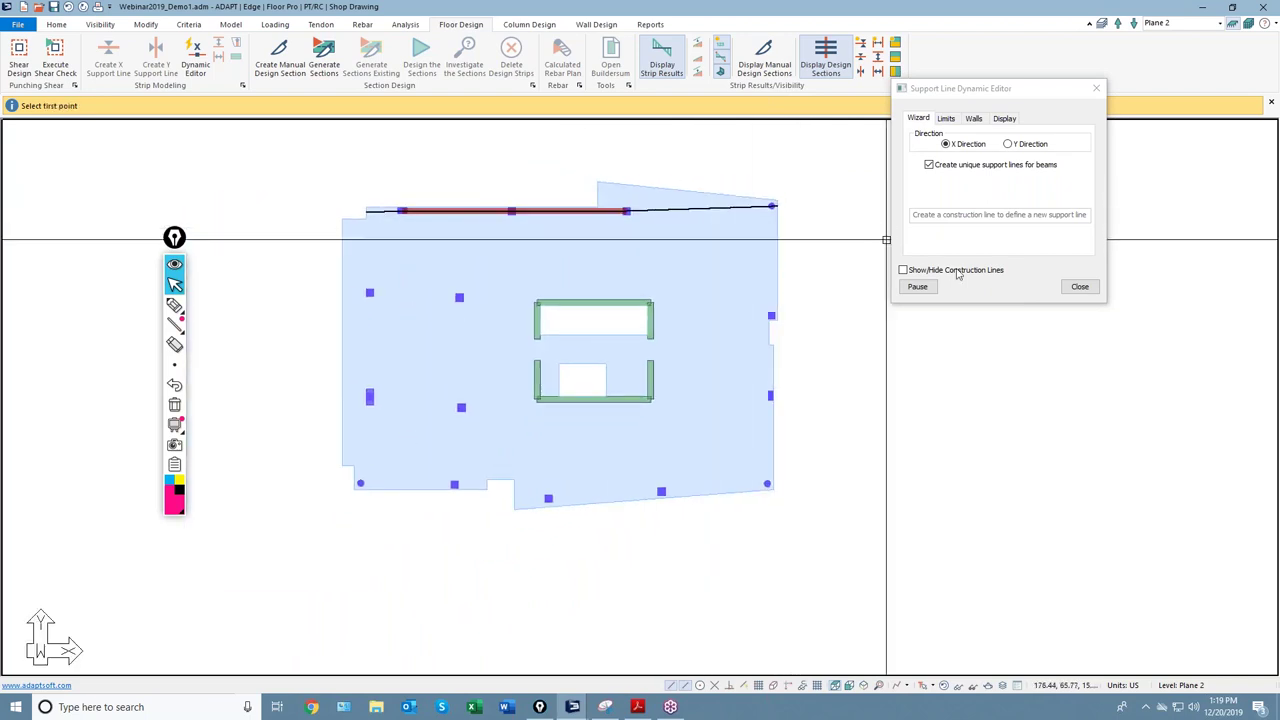
click(918, 287)
Step: Inspect the top-edge strips' Support Line properties to check their design criteria
scroll(365, 212, up, 2)
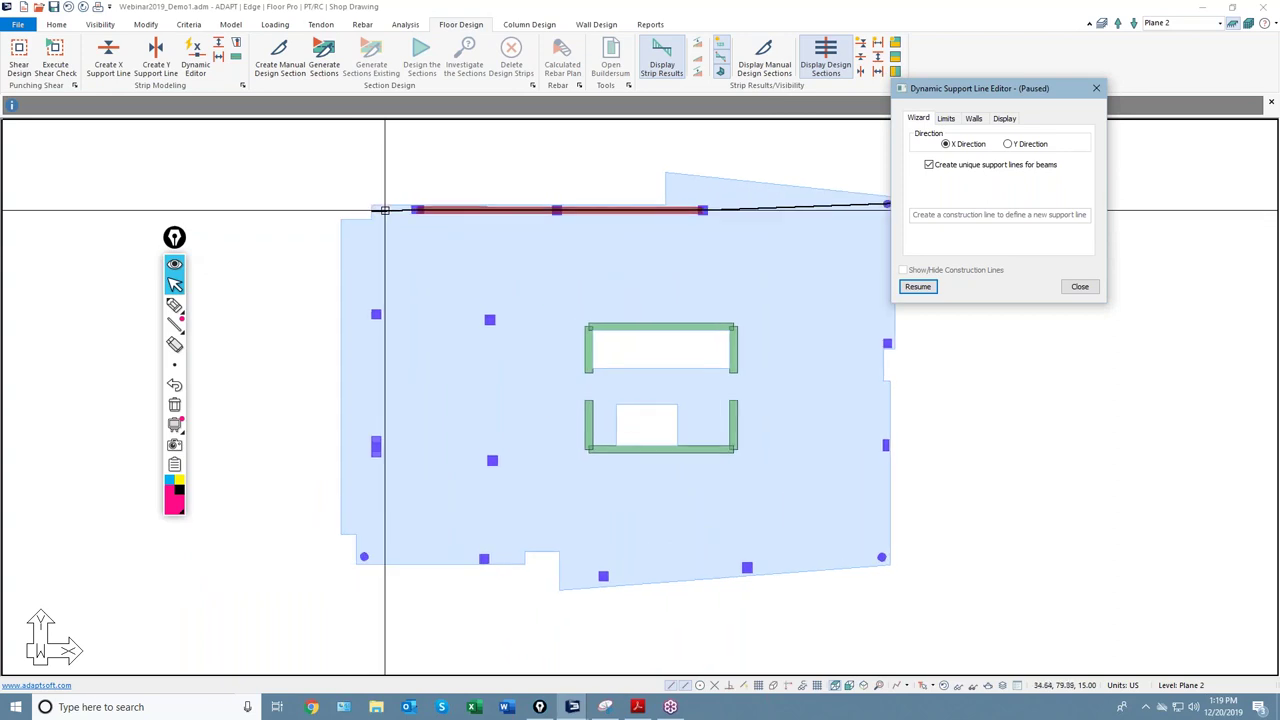
double_click(385, 211)
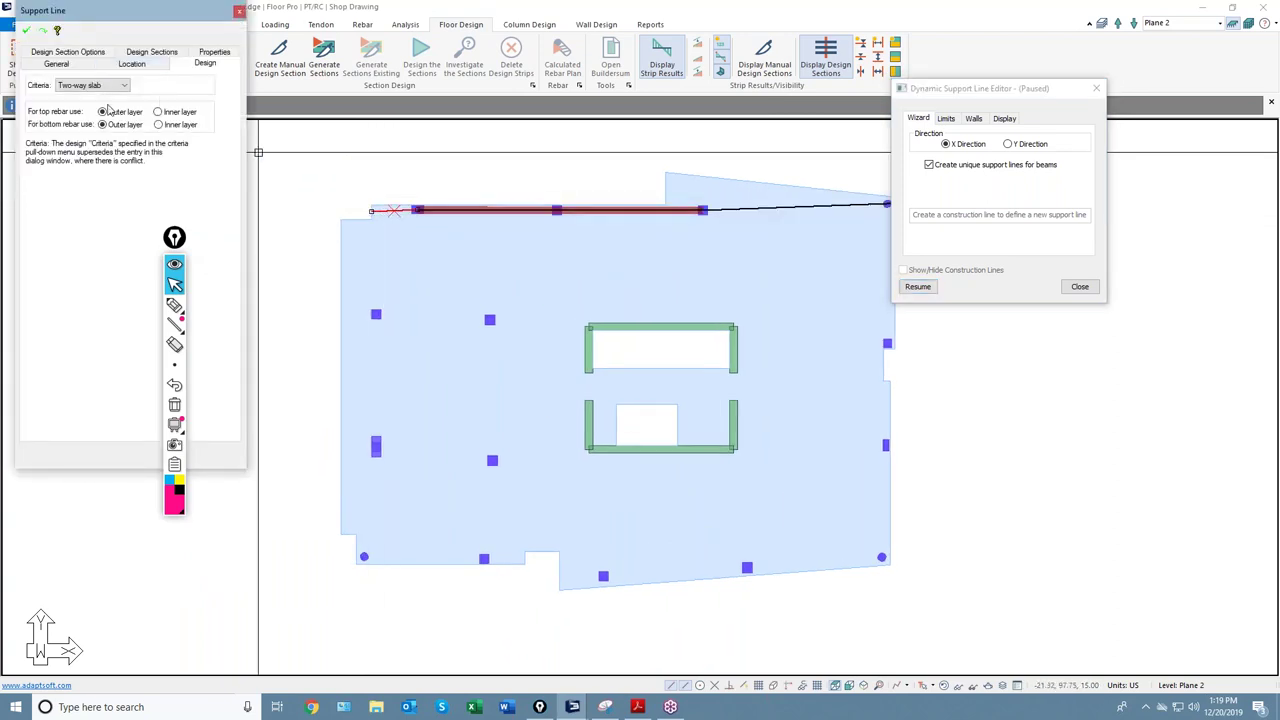
key(Escape)
scroll(495, 205, up, 3)
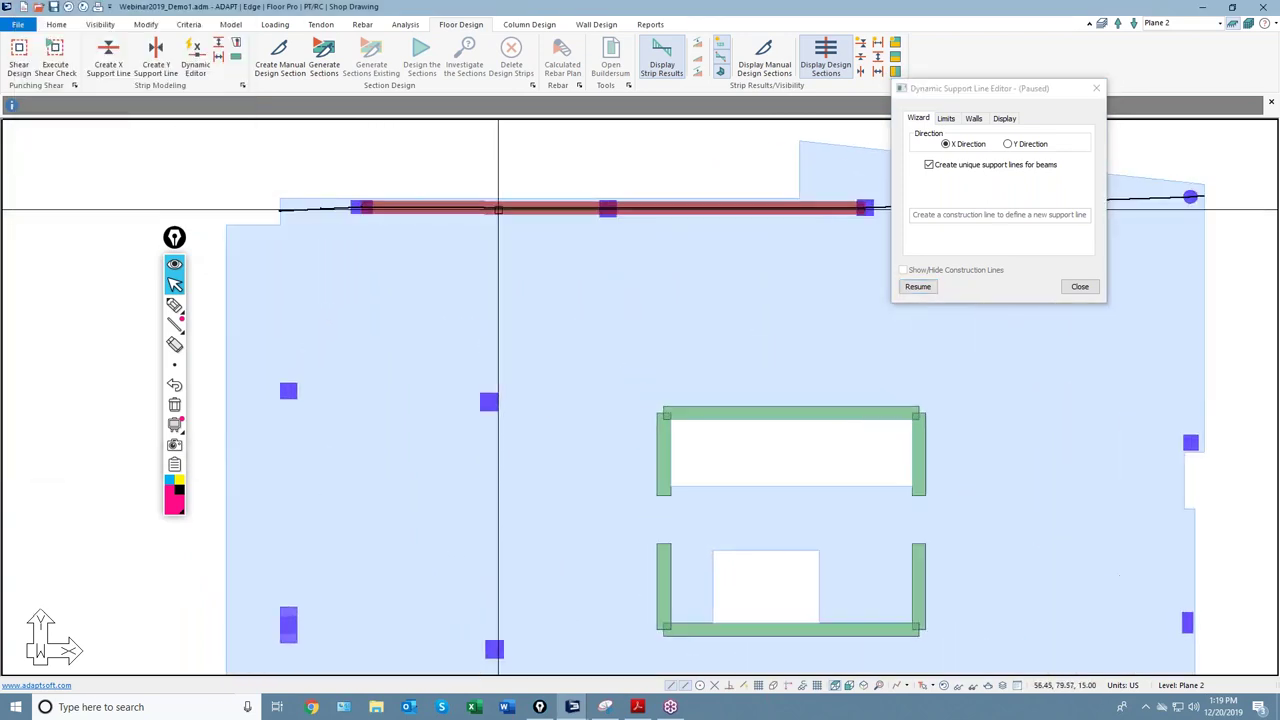
double_click(500, 208)
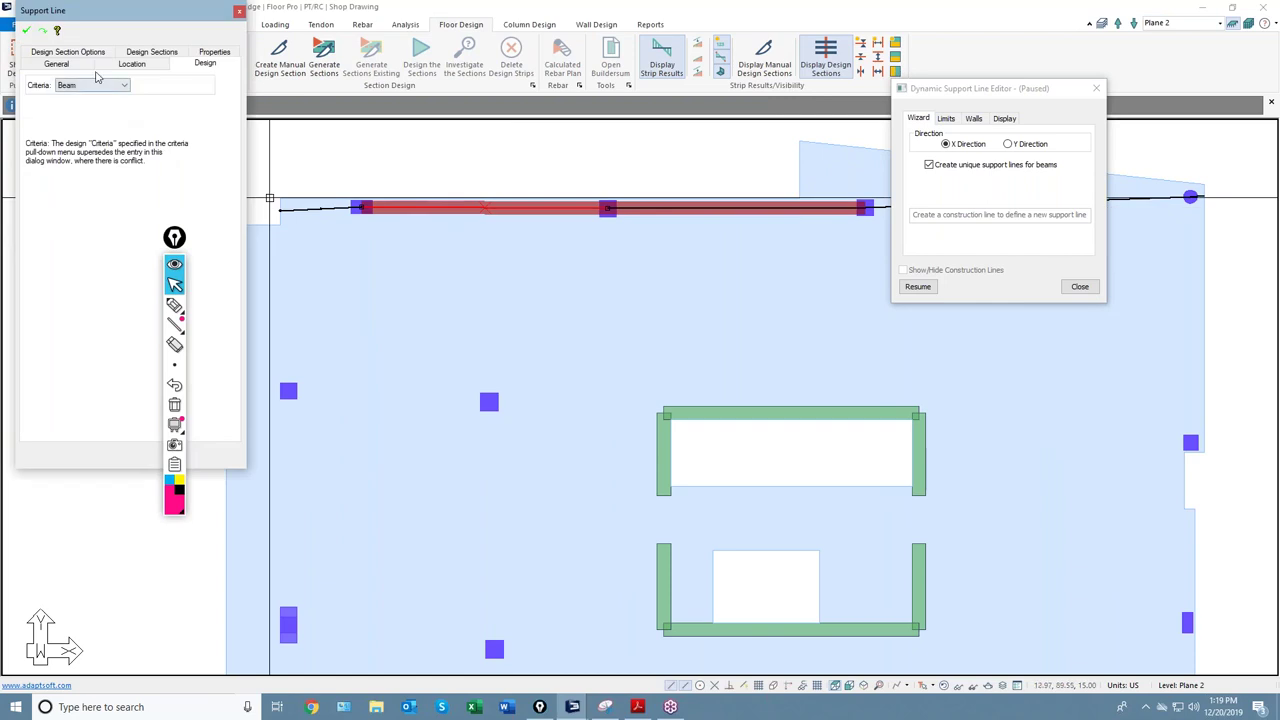
key(Escape)
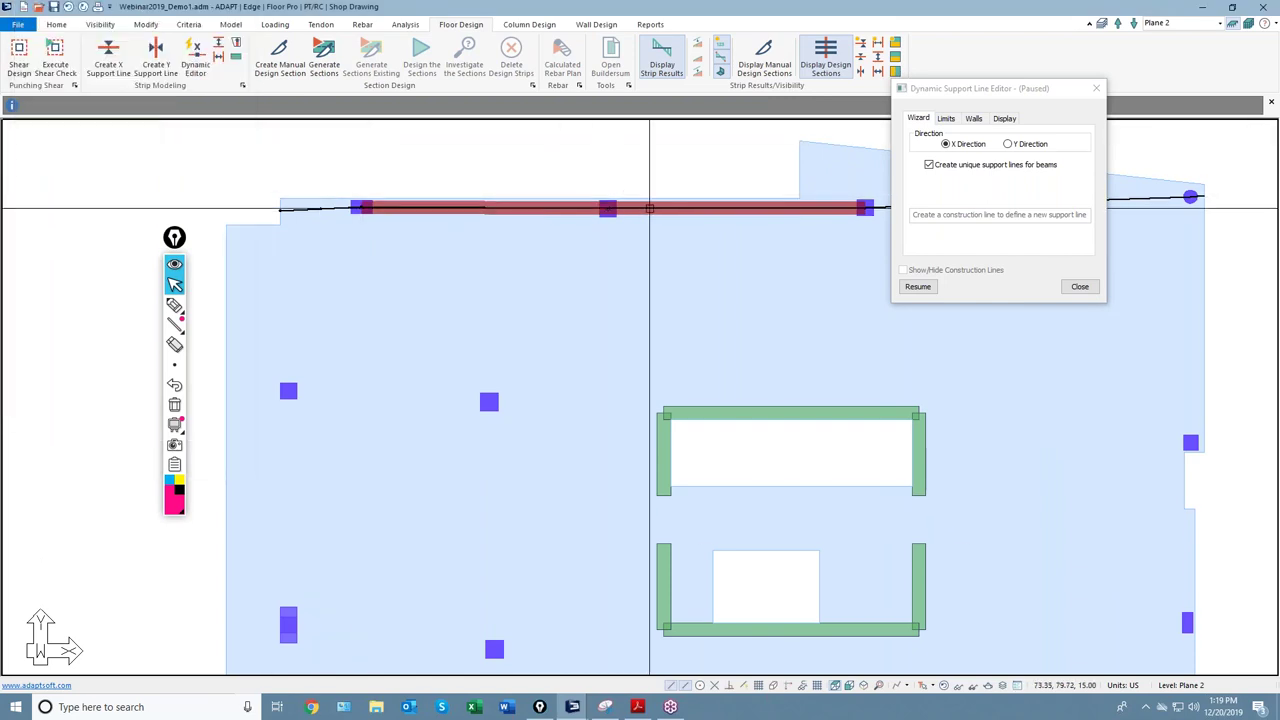
double_click(649, 208)
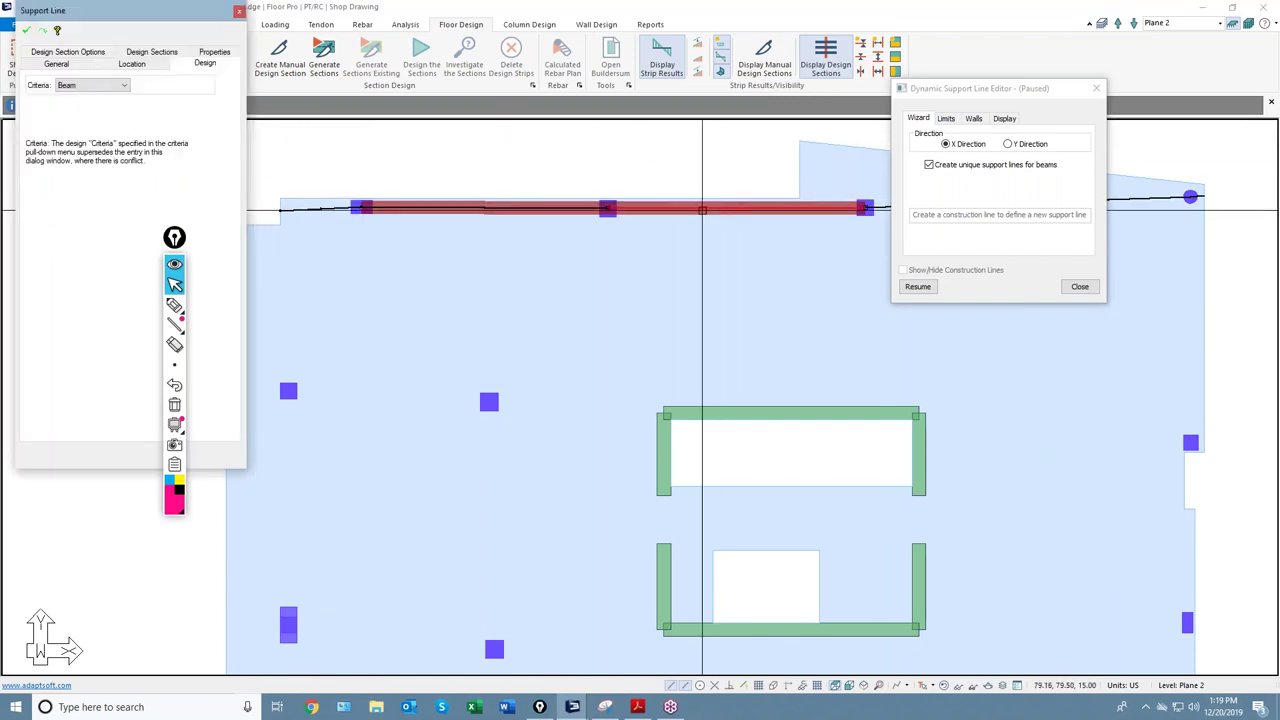
key(Escape)
scroll(504, 191, down, 3)
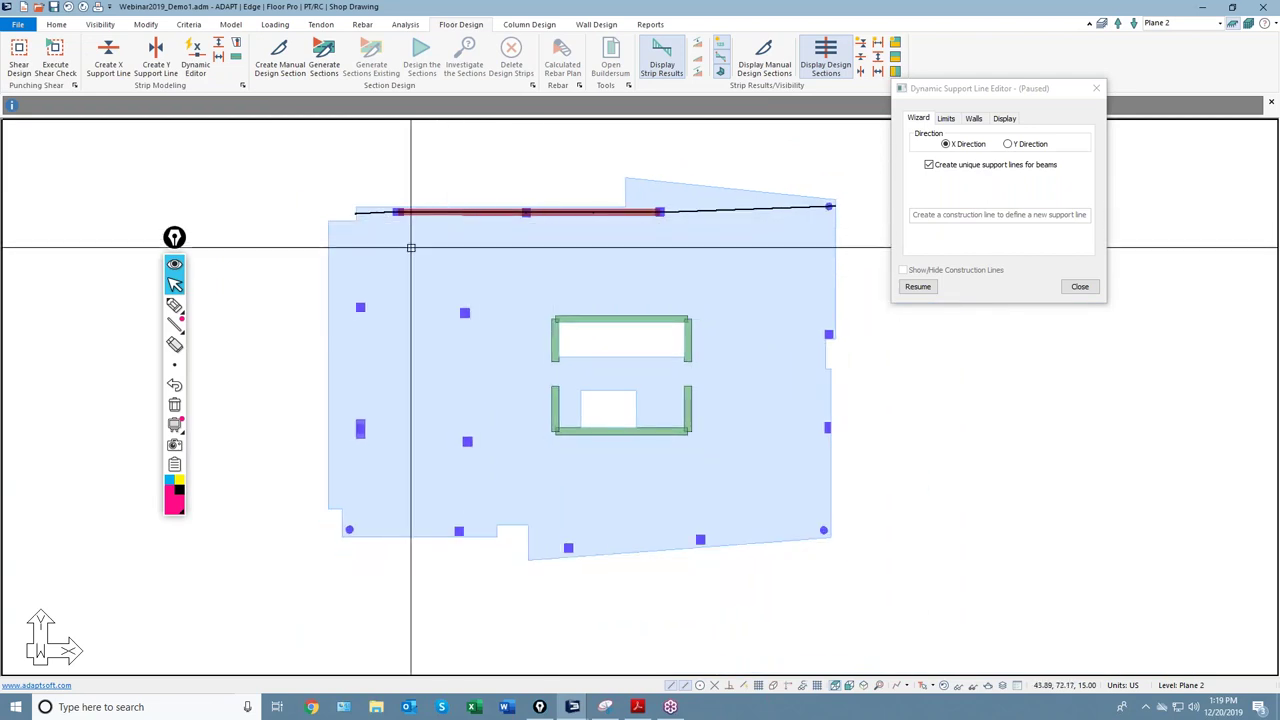
click(918, 287)
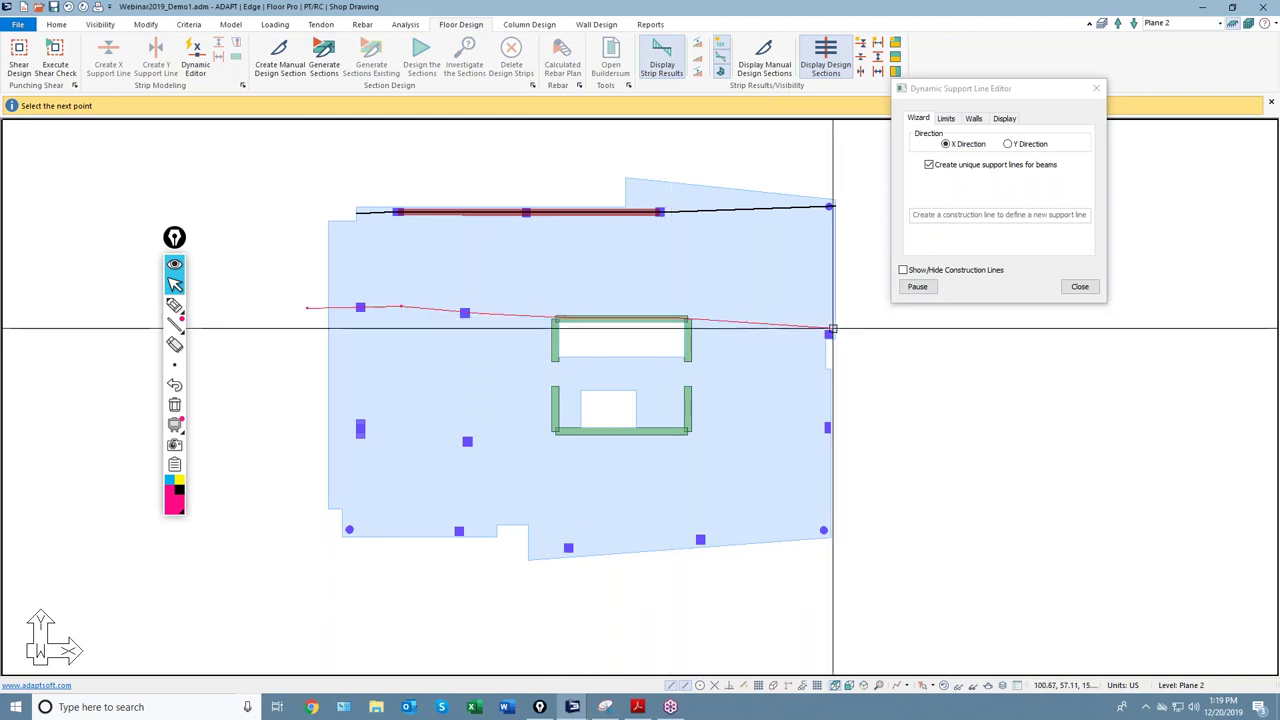
Step: Draw upper-middle, lower-middle and bottom X support lines (bottom one bent at the notch), then pause
click(828, 334)
click(324, 431)
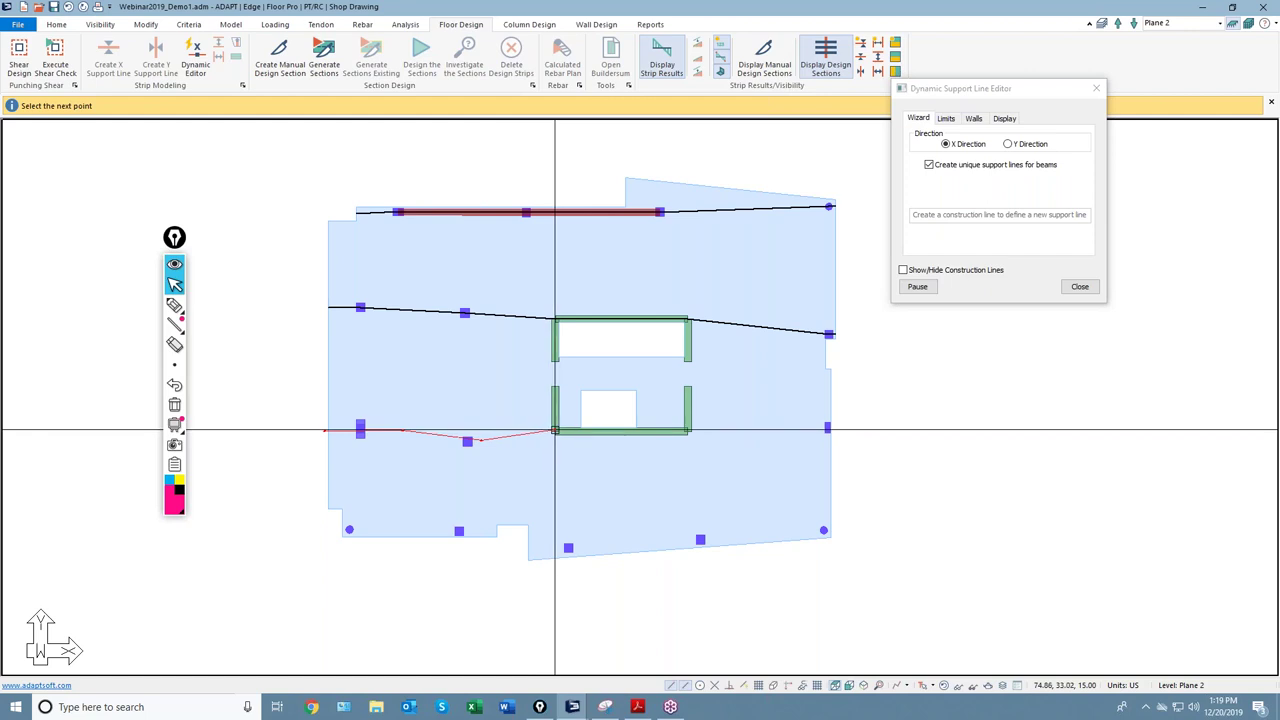
click(828, 429)
click(331, 530)
click(513, 540)
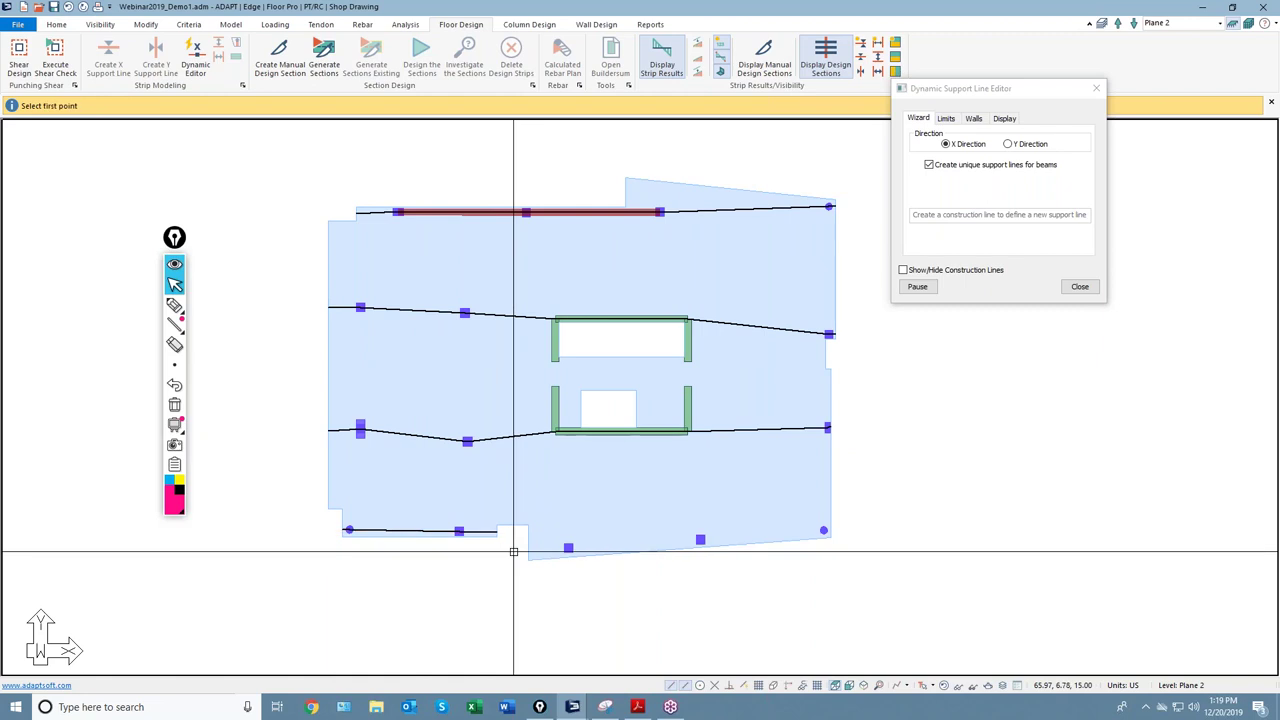
click(823, 529)
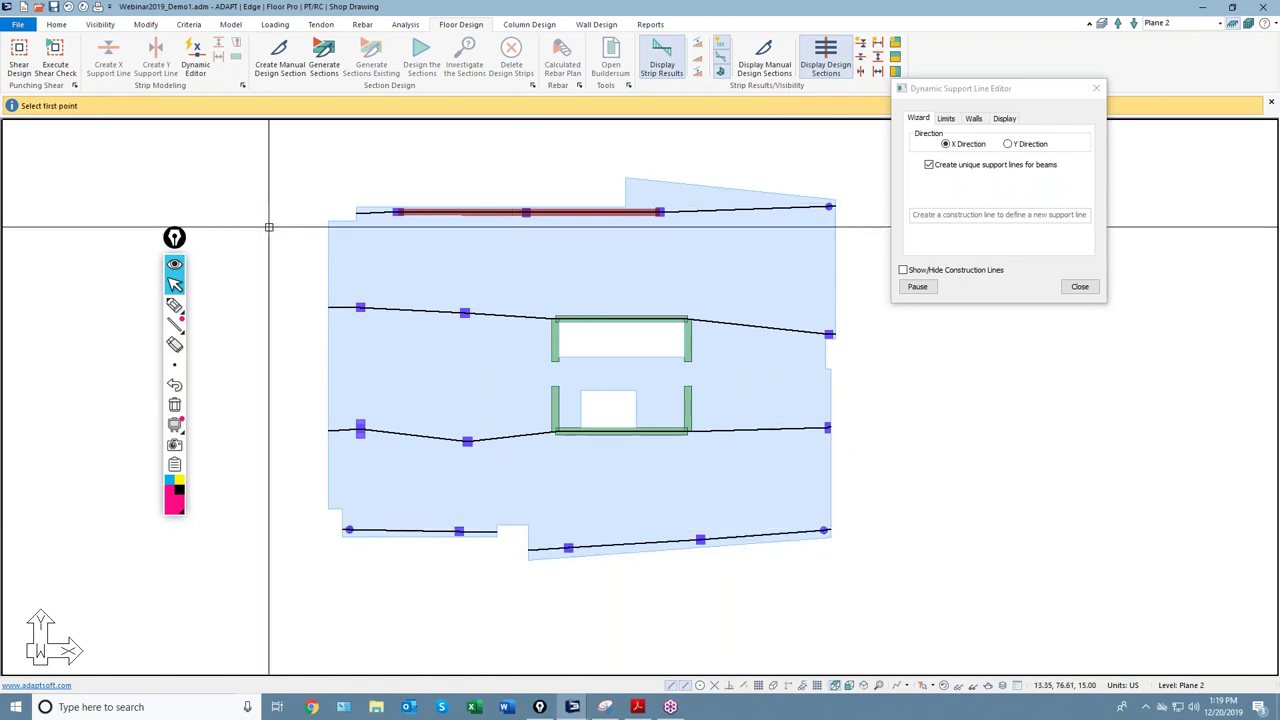
click(917, 286)
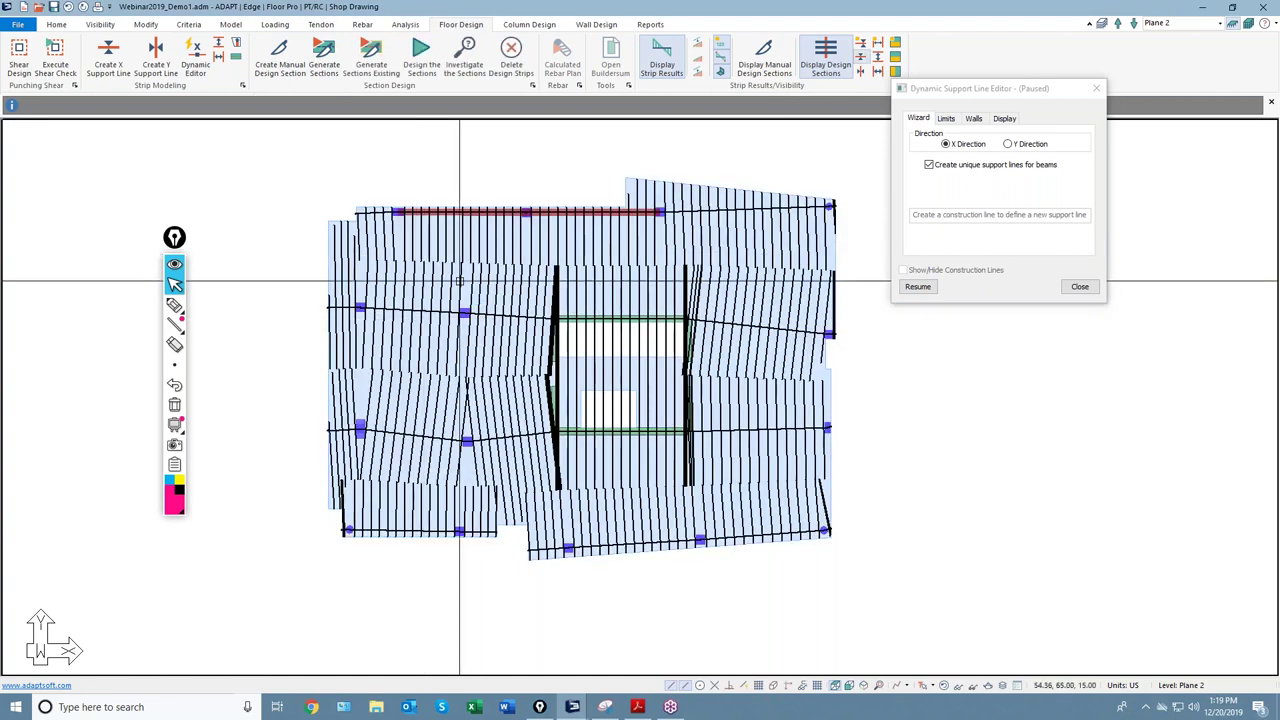
Step: Confirm the top edge strip's Support Line properties show Beam criteria
double_click(460, 249)
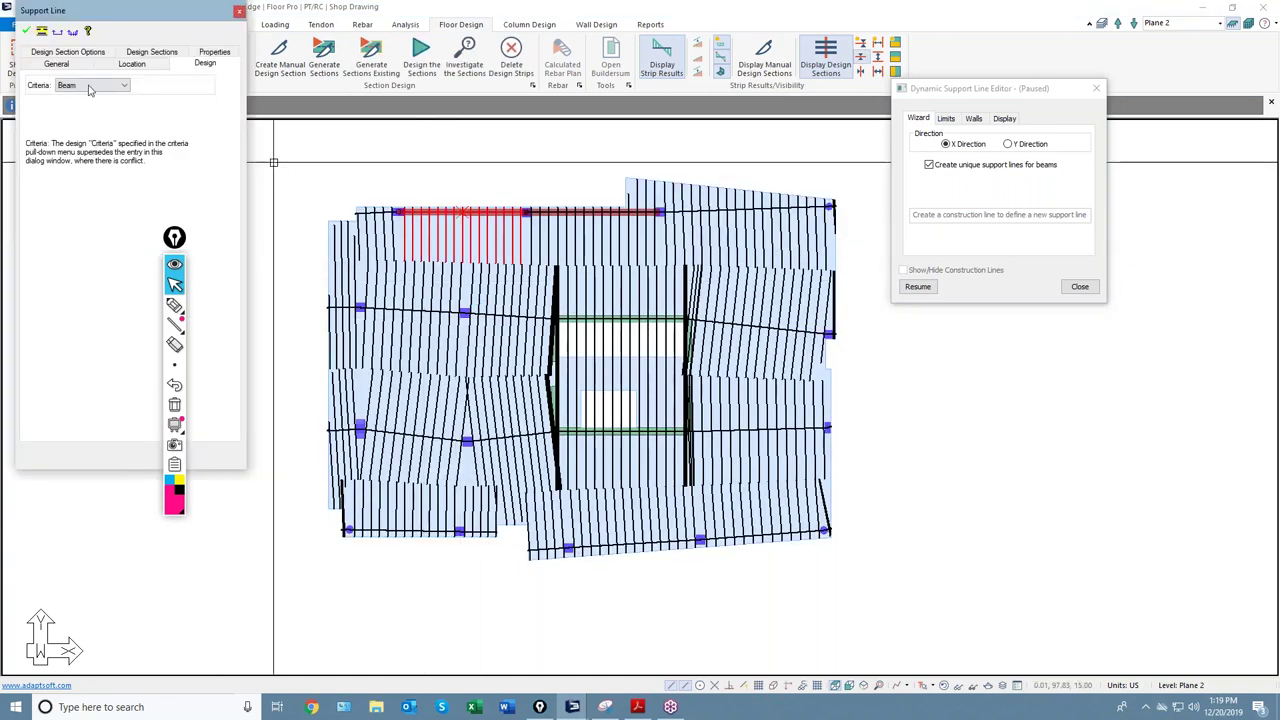
key(Escape)
double_click(582, 247)
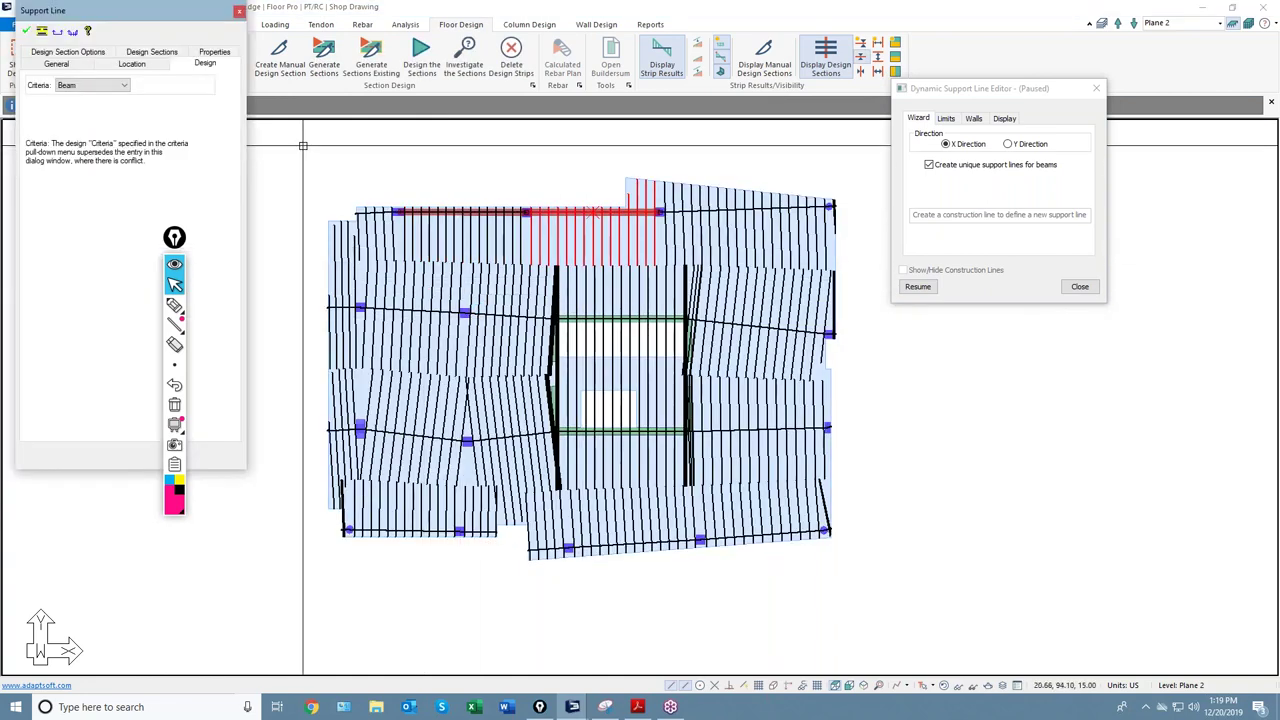
key(Escape)
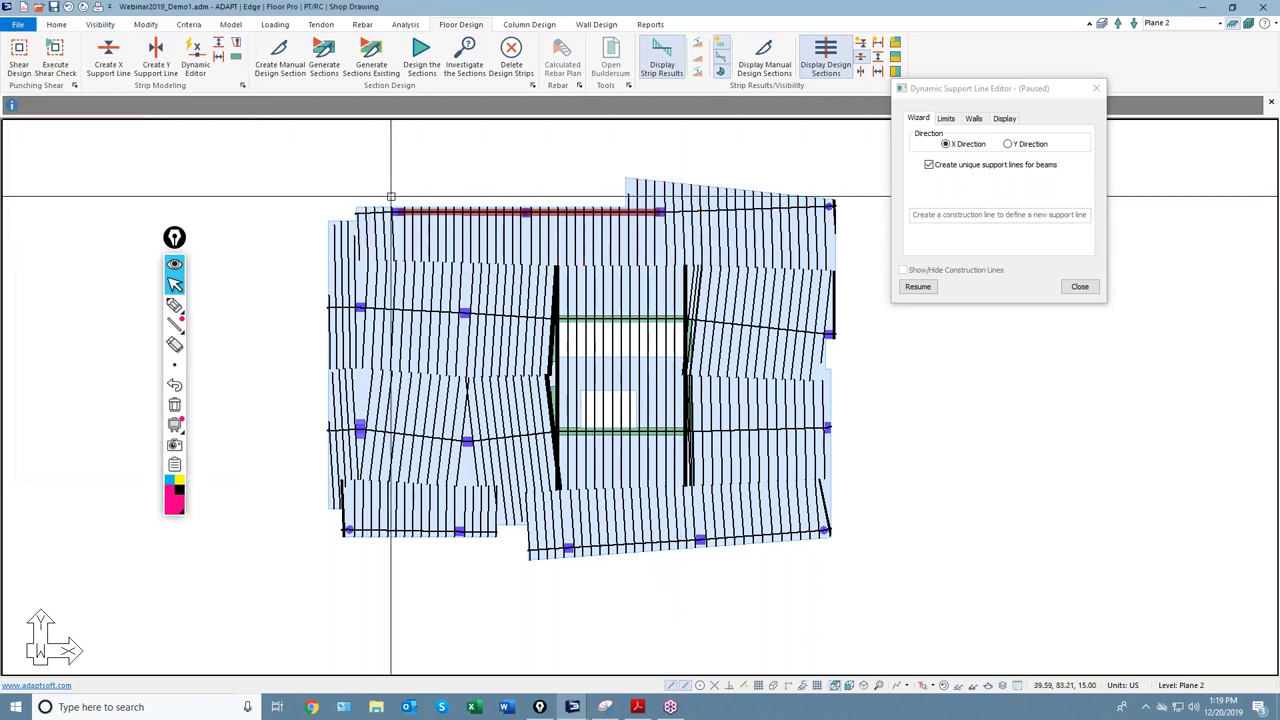
Step: Close the Dynamic Support Line Editor, add a freehand mark below the top beam strip, and reopen its properties
drag(1043, 91, 926, 84)
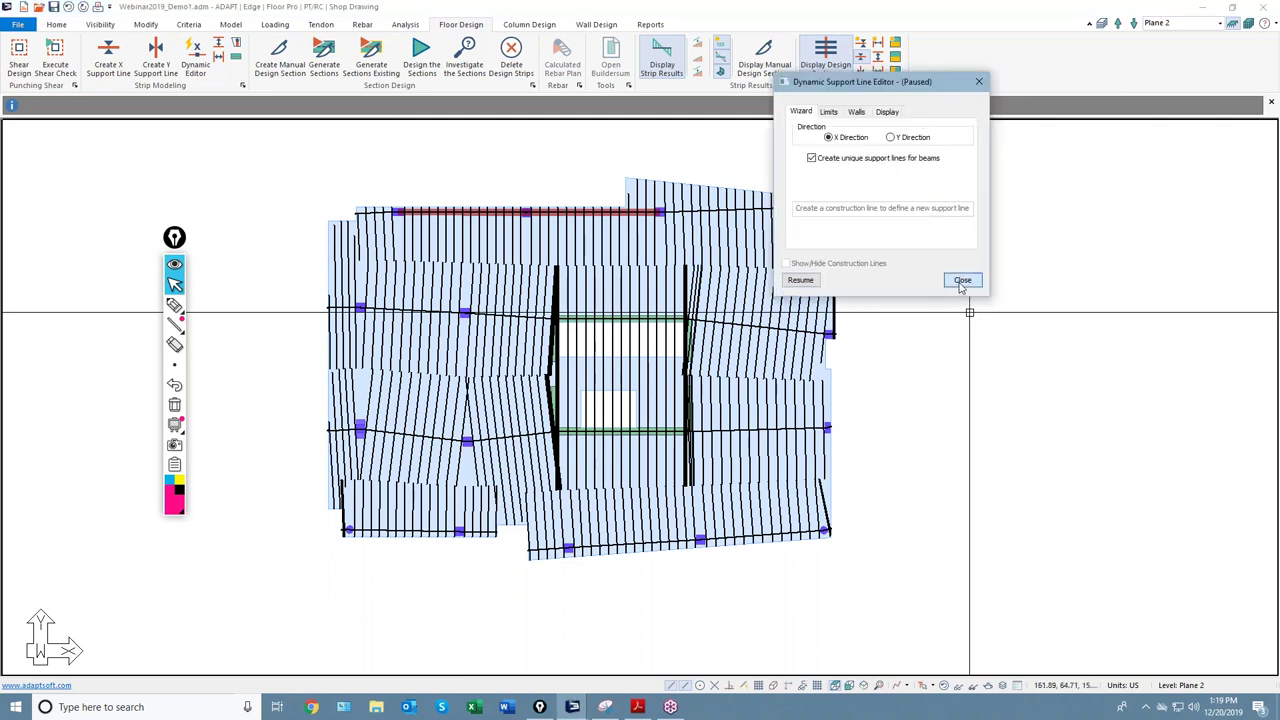
click(962, 281)
scroll(560, 300, up, 5)
scroll(495, 271, down, 2)
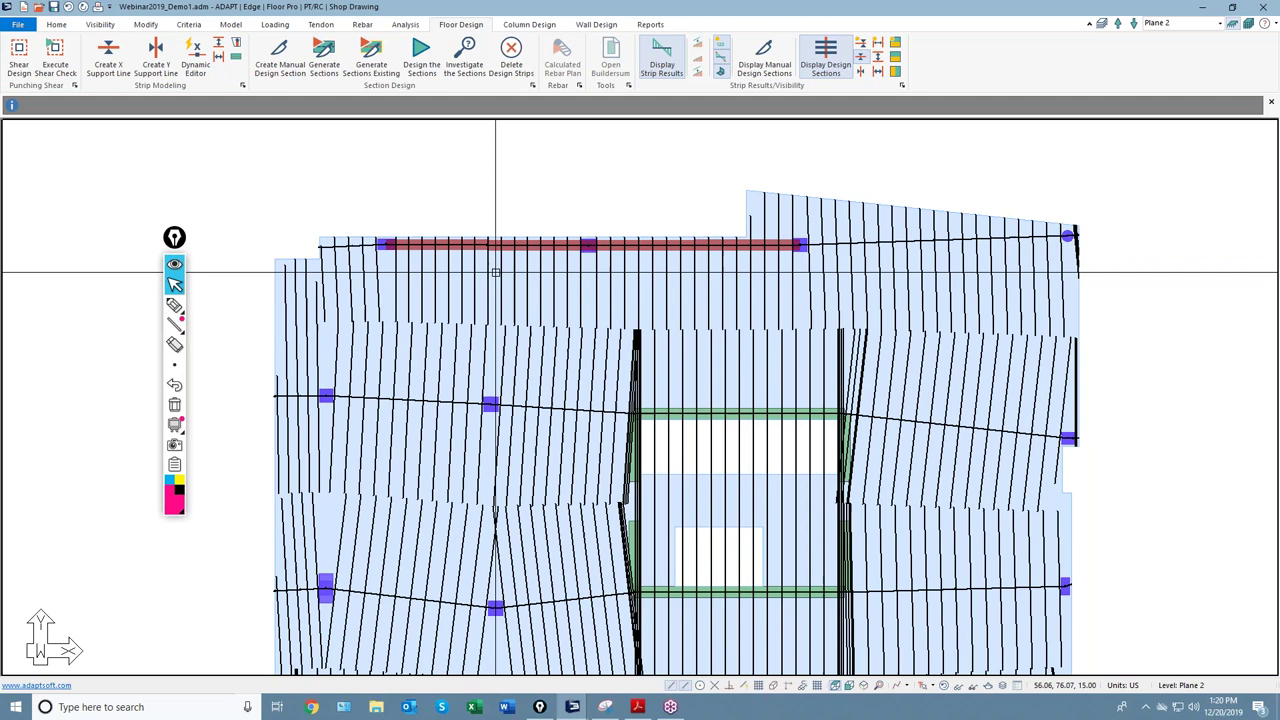
click(174, 304)
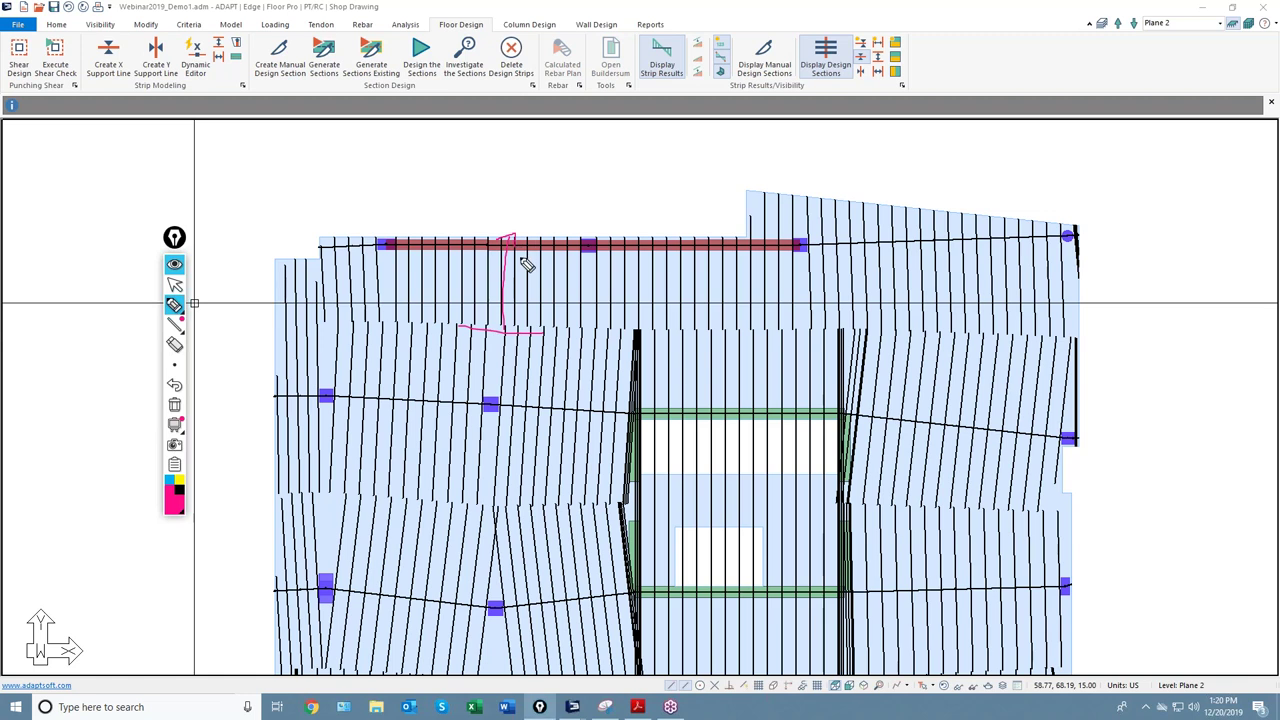
click(174, 285)
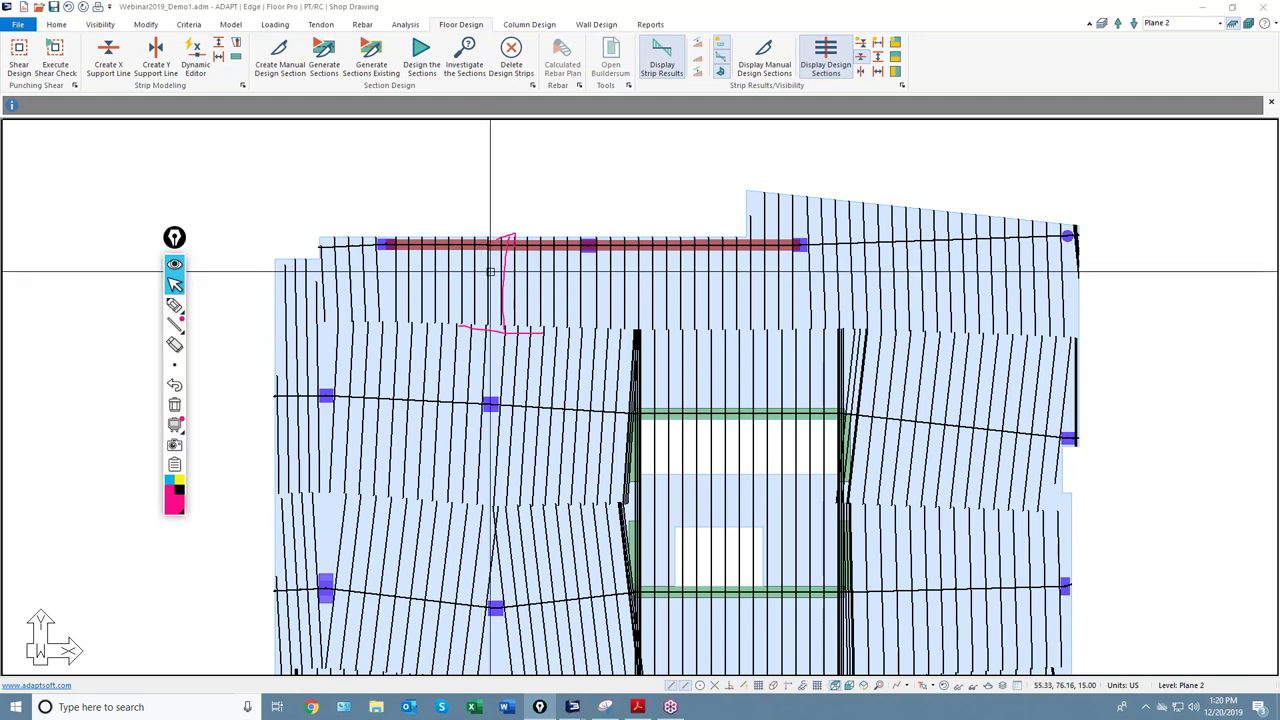
double_click(405, 241)
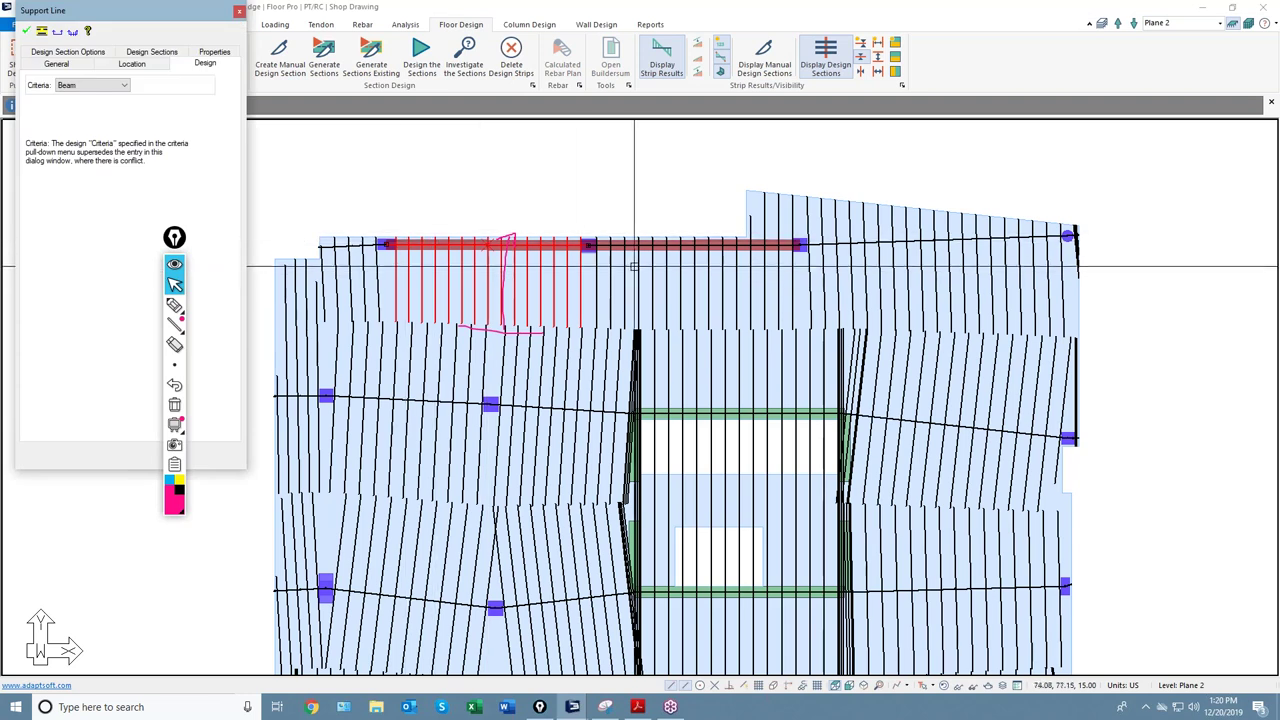
Step: Enable Effective Flange Width (Beam Criteria Only) in the top beam strip's Design Section Options
click(162, 53)
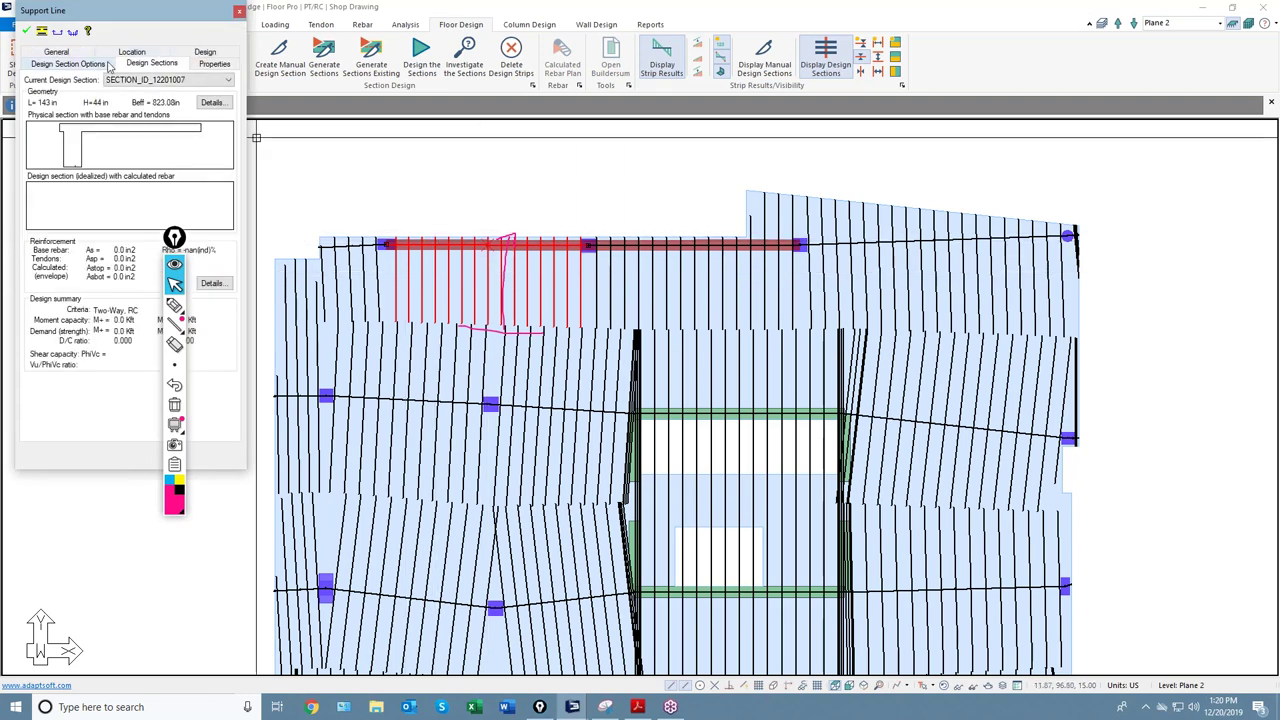
click(68, 64)
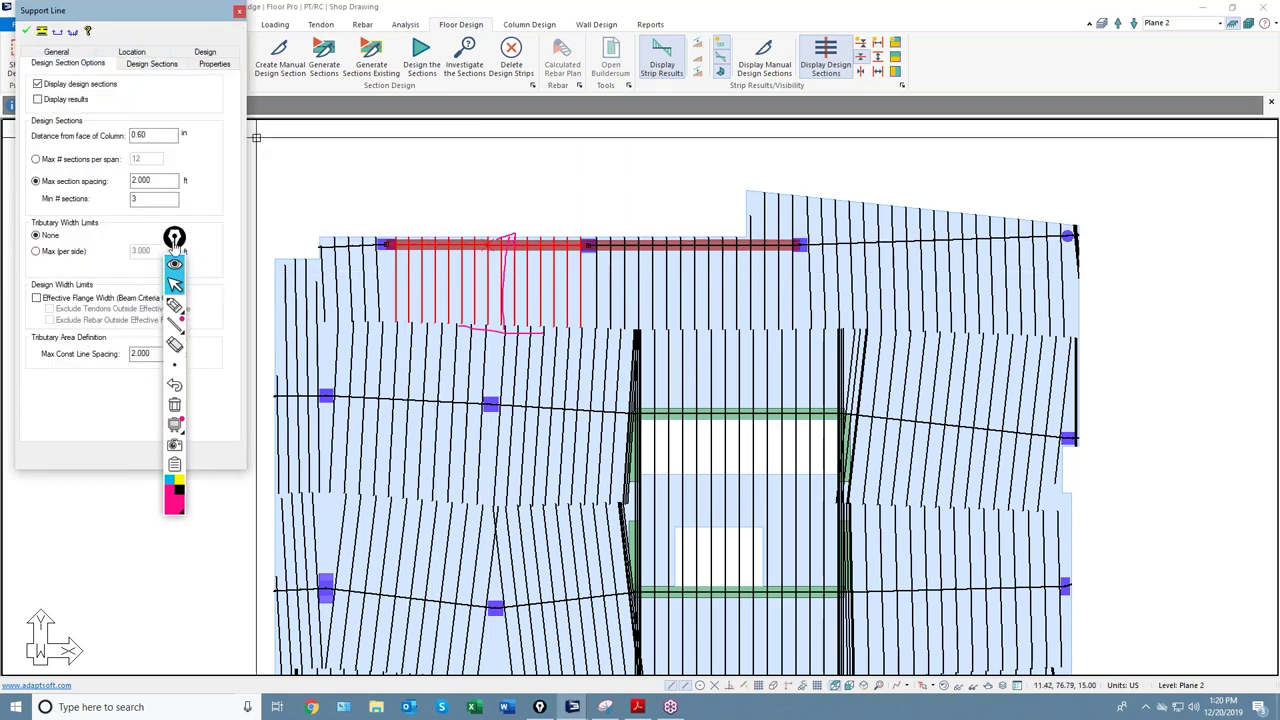
key(Escape)
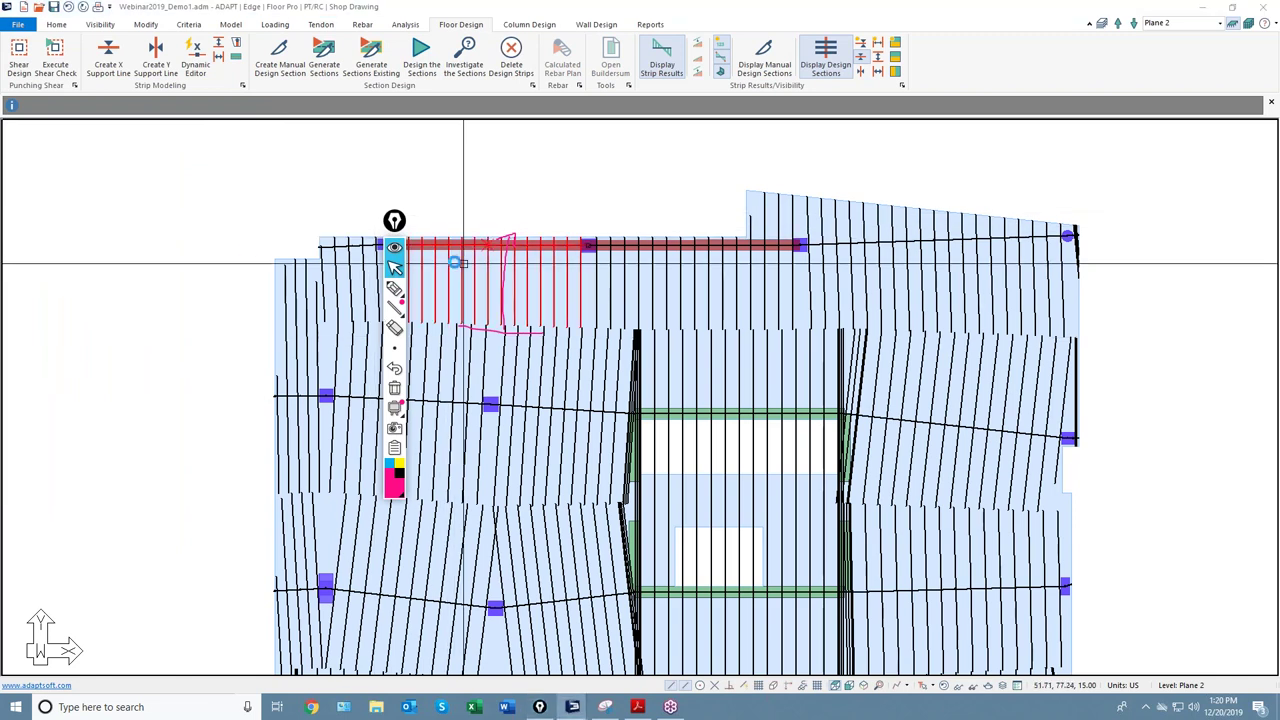
key(Return)
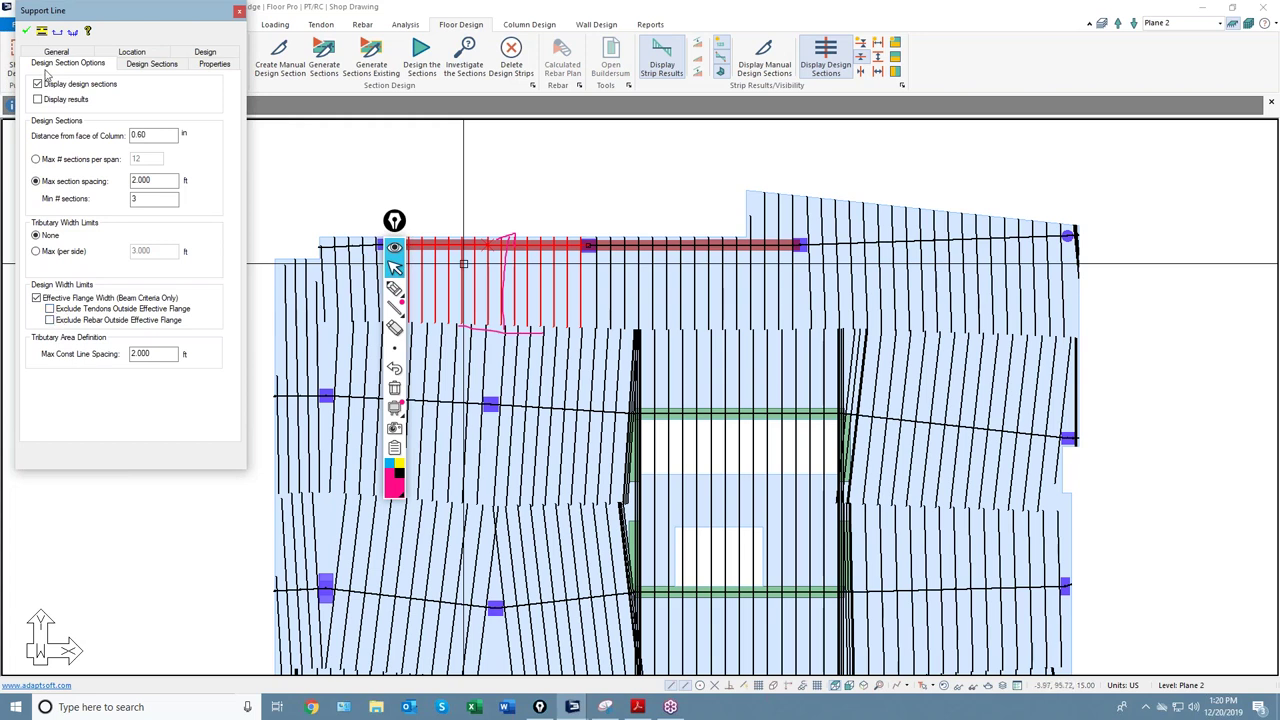
click(238, 12)
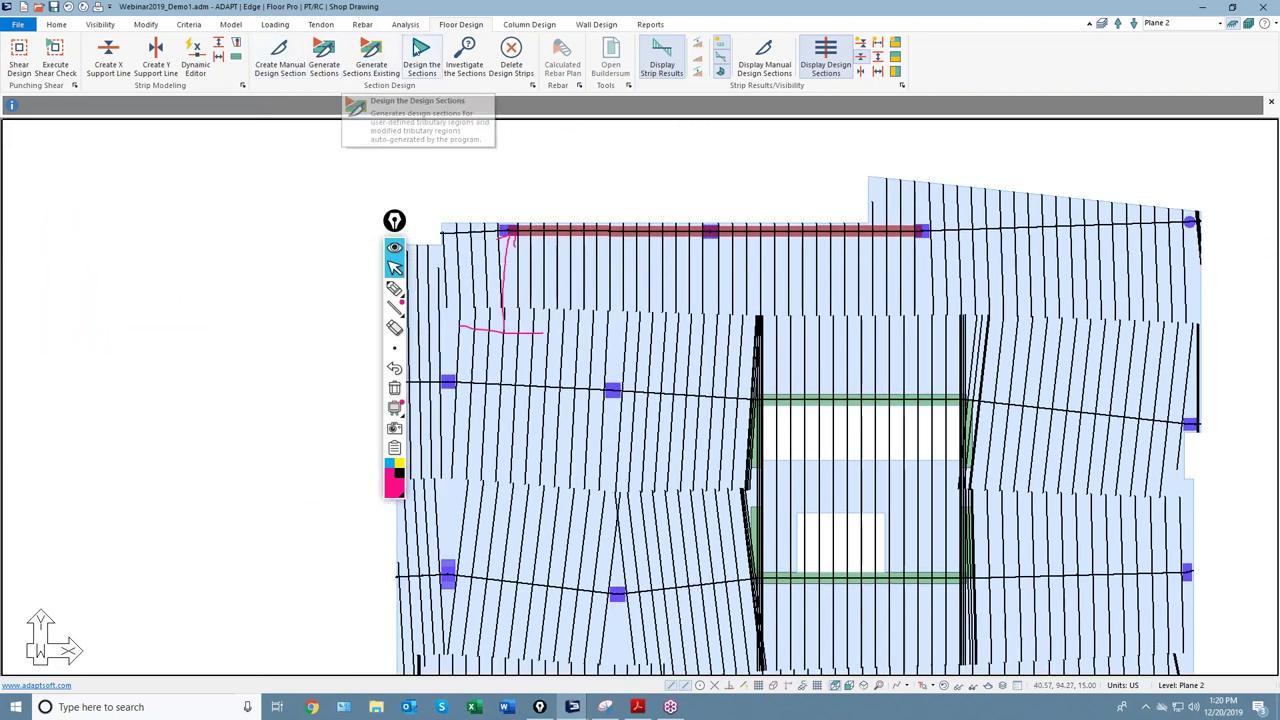
Step: Attempt a Strength (Dead and Live) analysis and dismiss the resulting structural error report
click(405, 24)
click(176, 55)
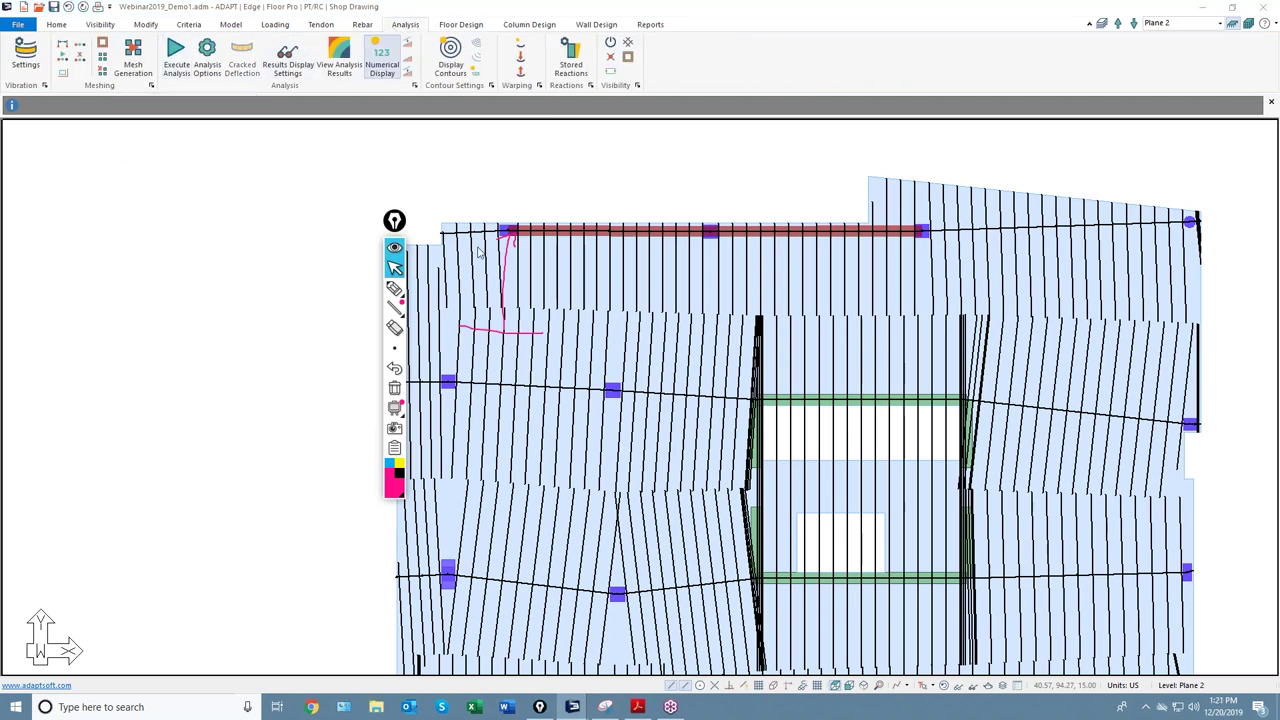
click(422, 221)
click(614, 519)
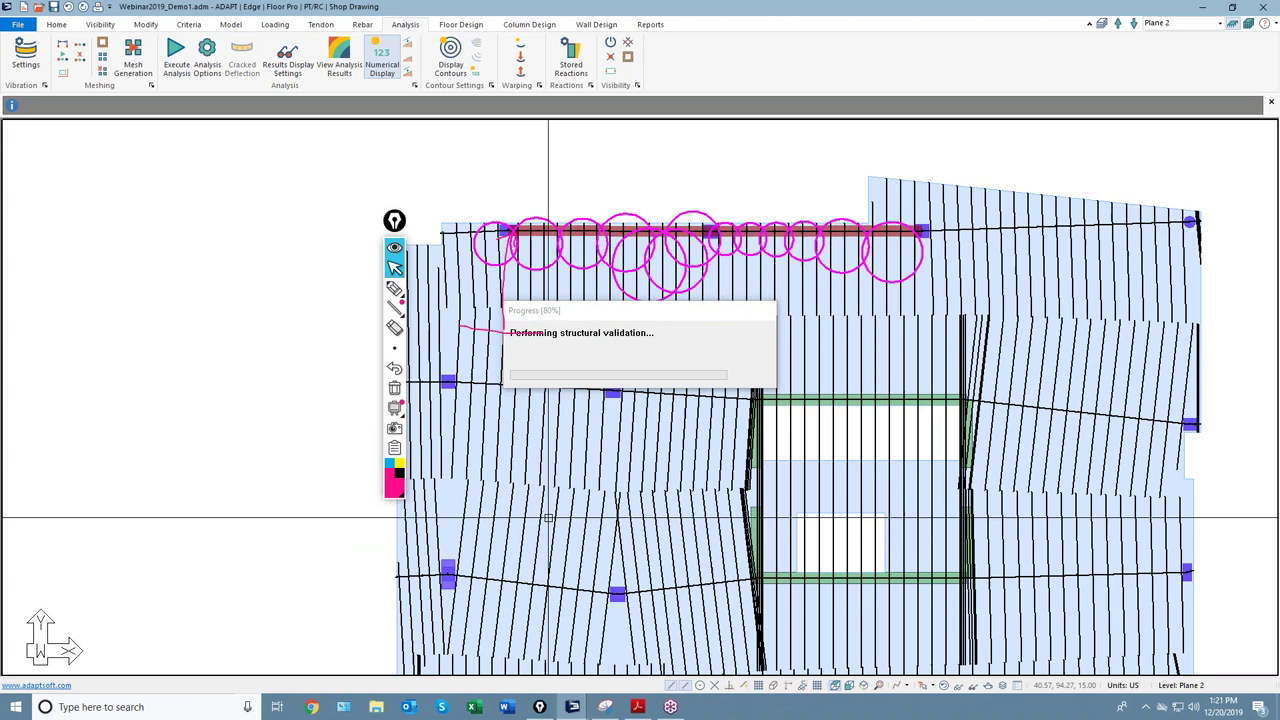
click(1262, 8)
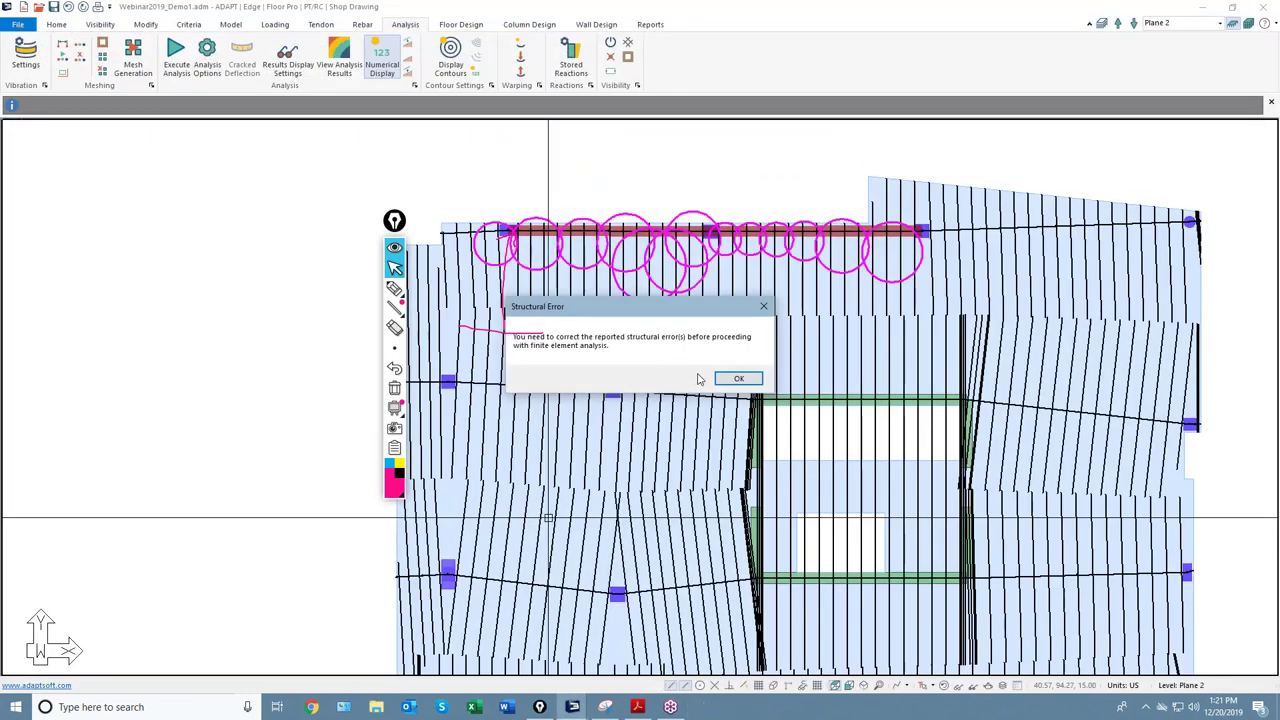
click(739, 380)
Step: Mesh the slabs with Simplified 7 ft uniform cells and 1.5 ft node shifting
click(138, 64)
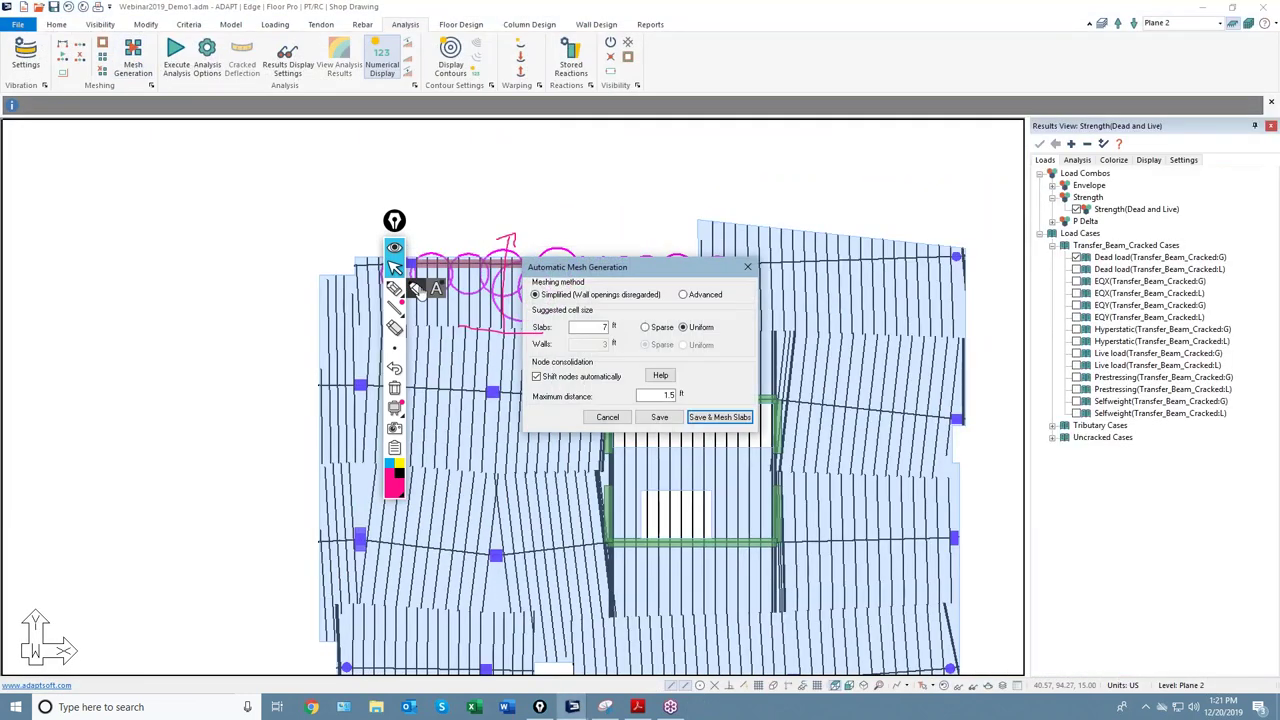
click(719, 417)
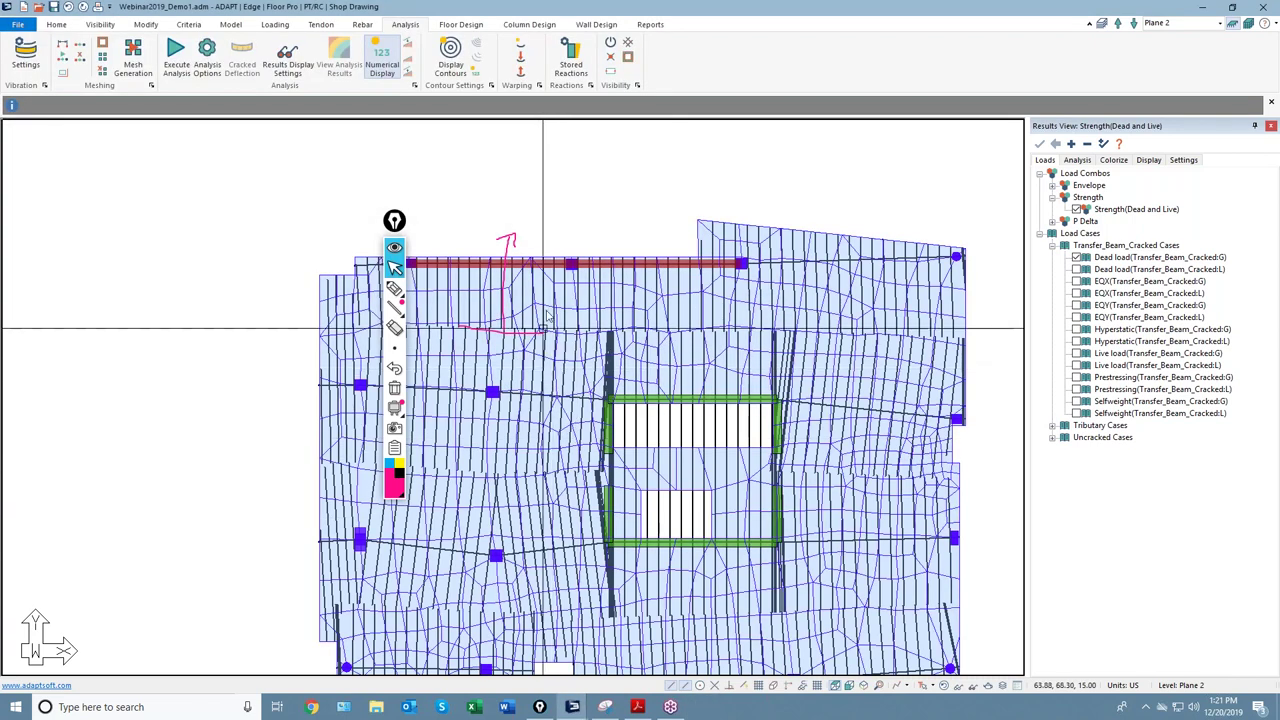
click(134, 58)
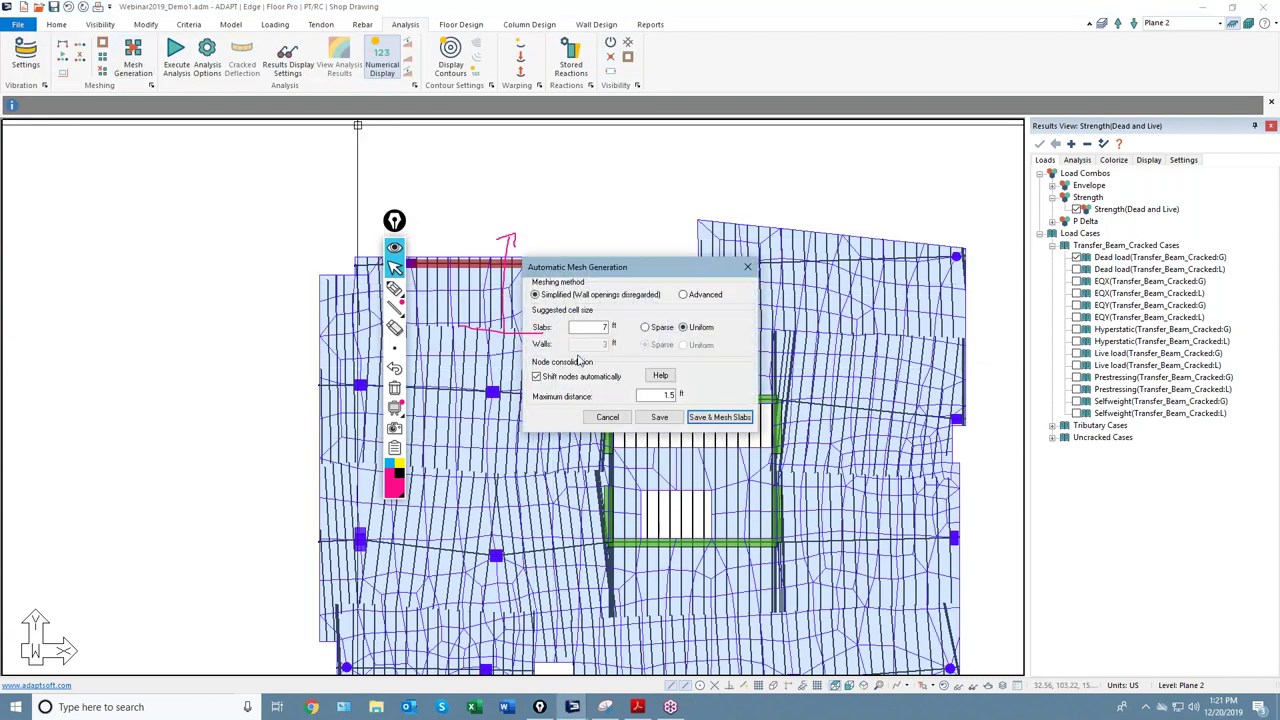
click(722, 417)
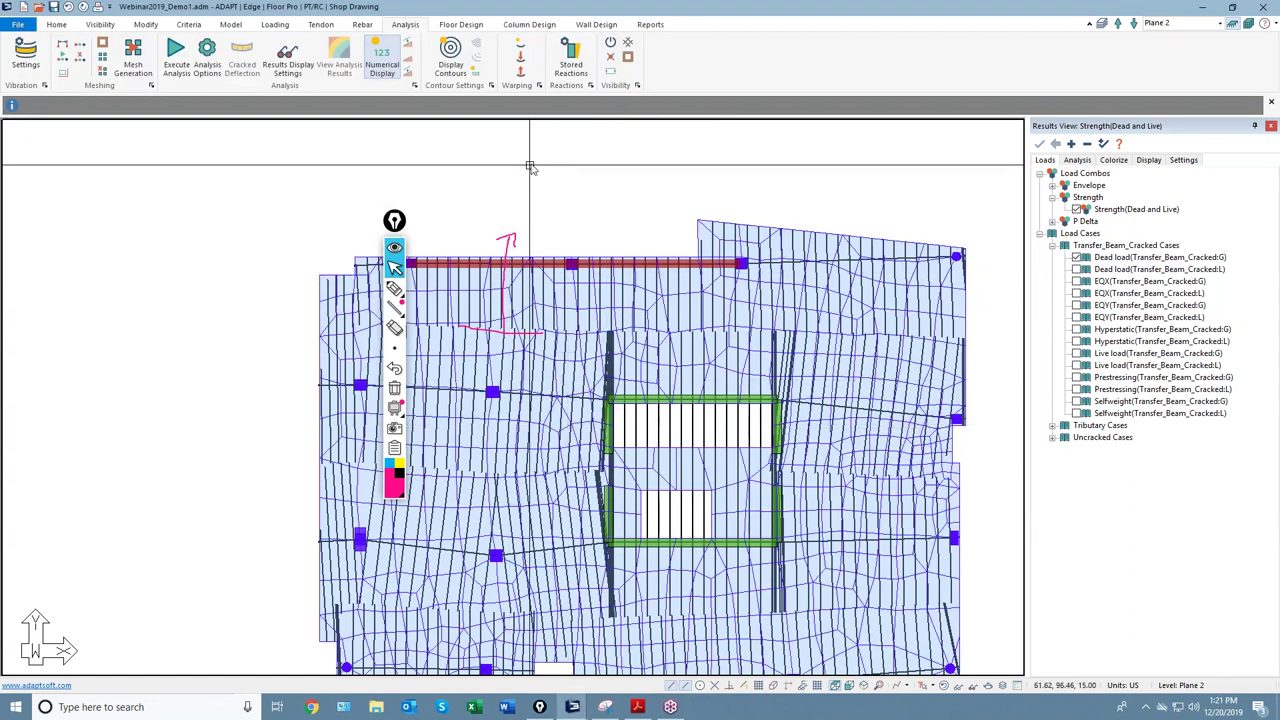
middle_drag(503, 272, 593, 242)
scroll(593, 242, up, 1)
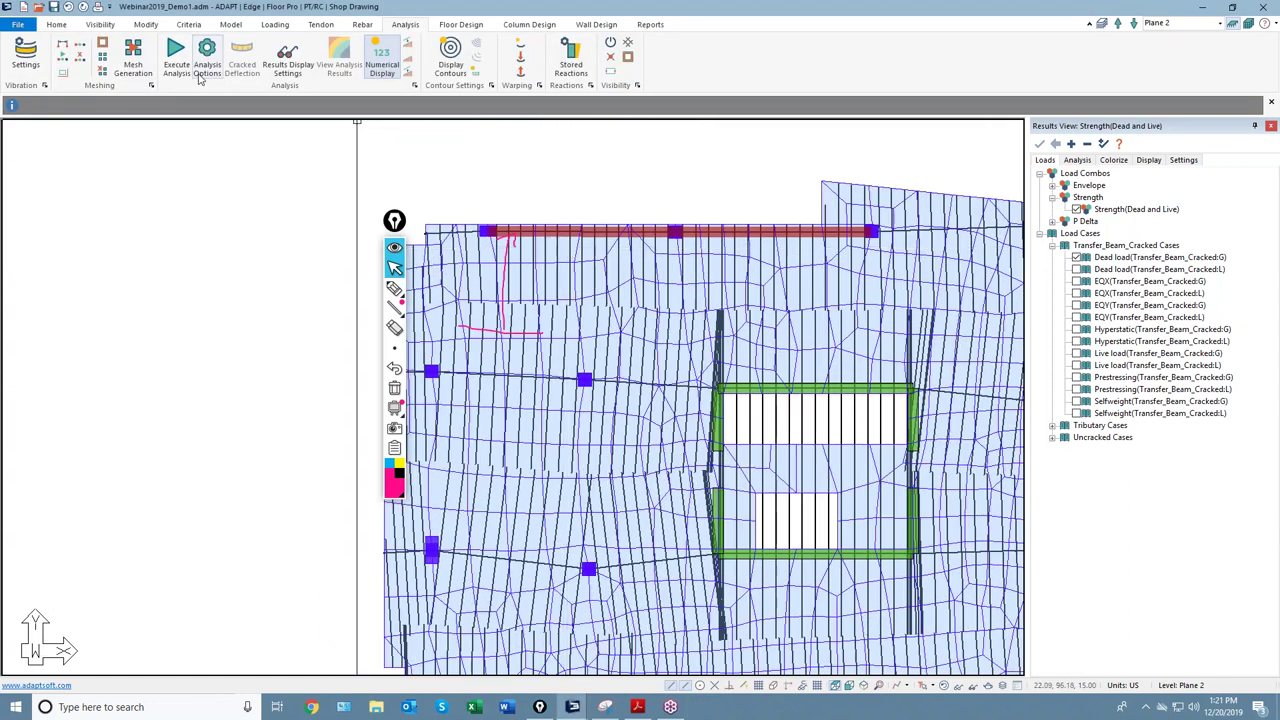
Step: Run the finite element analysis for Strength (Dead and Live) and acknowledge its completion
click(176, 55)
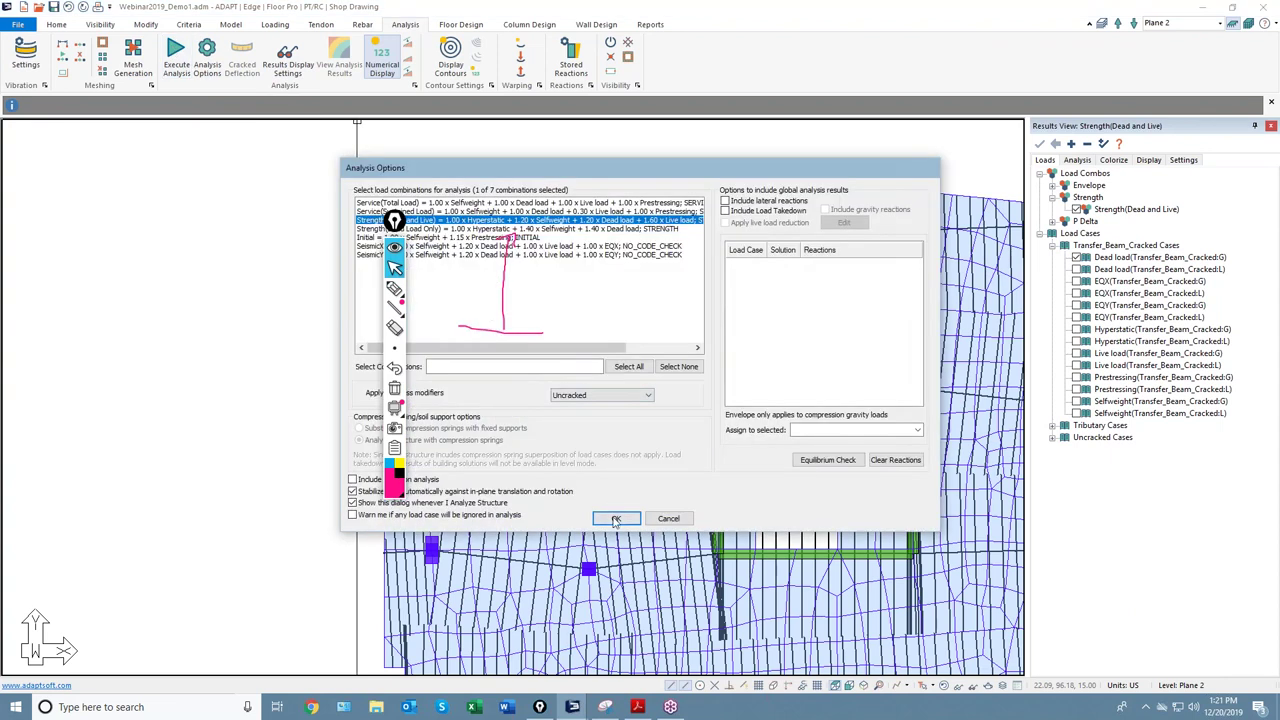
click(616, 518)
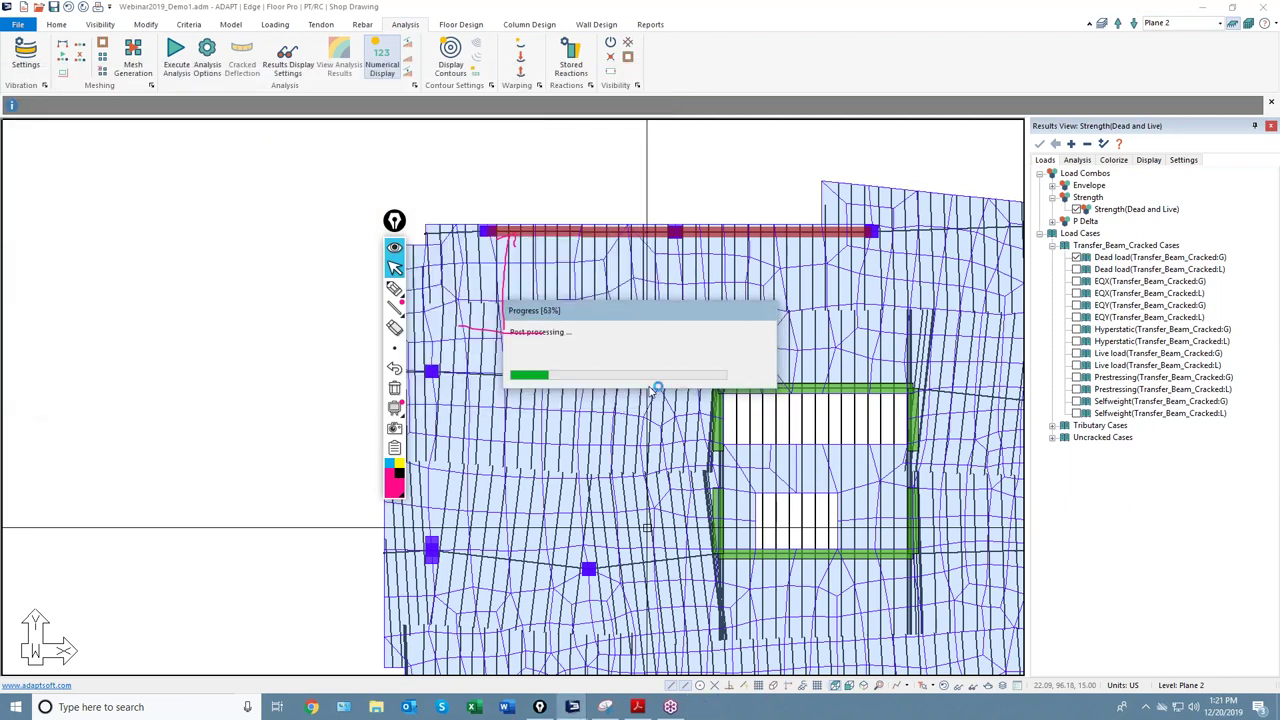
click(607, 381)
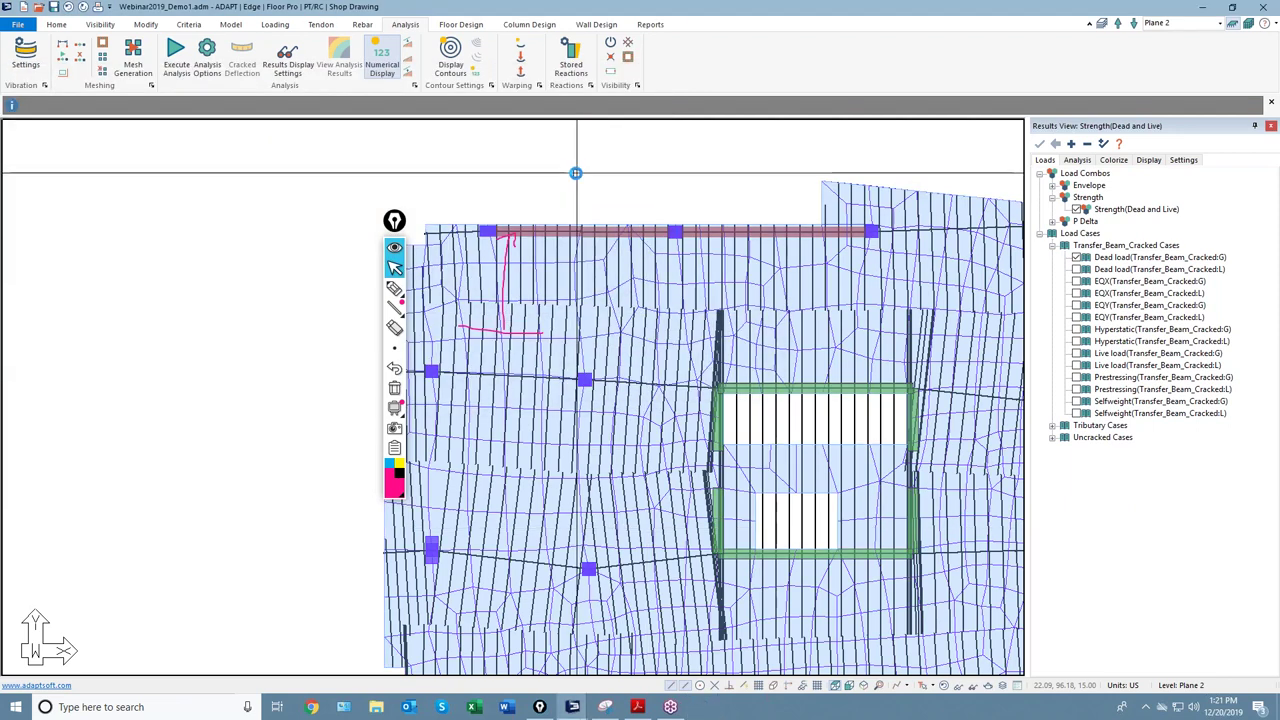
scroll(586, 229, up, 1)
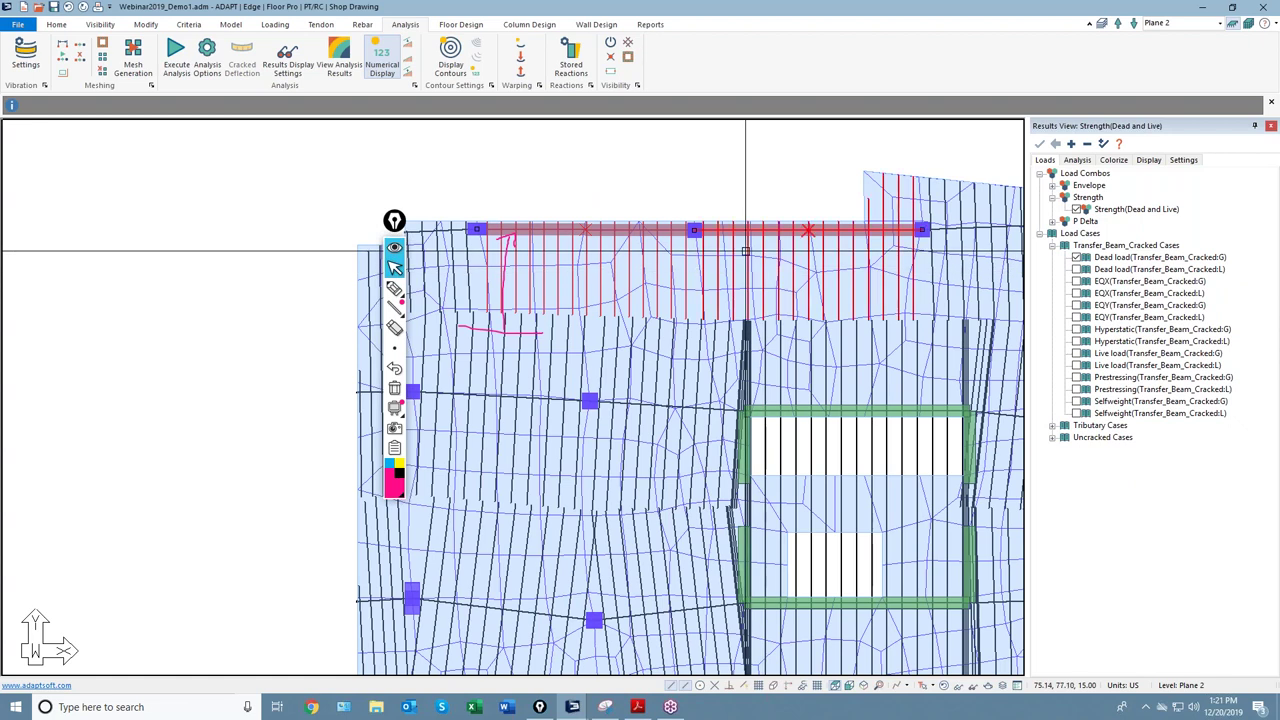
Step: Design all strip sections from Floor Design and save the section results
click(461, 25)
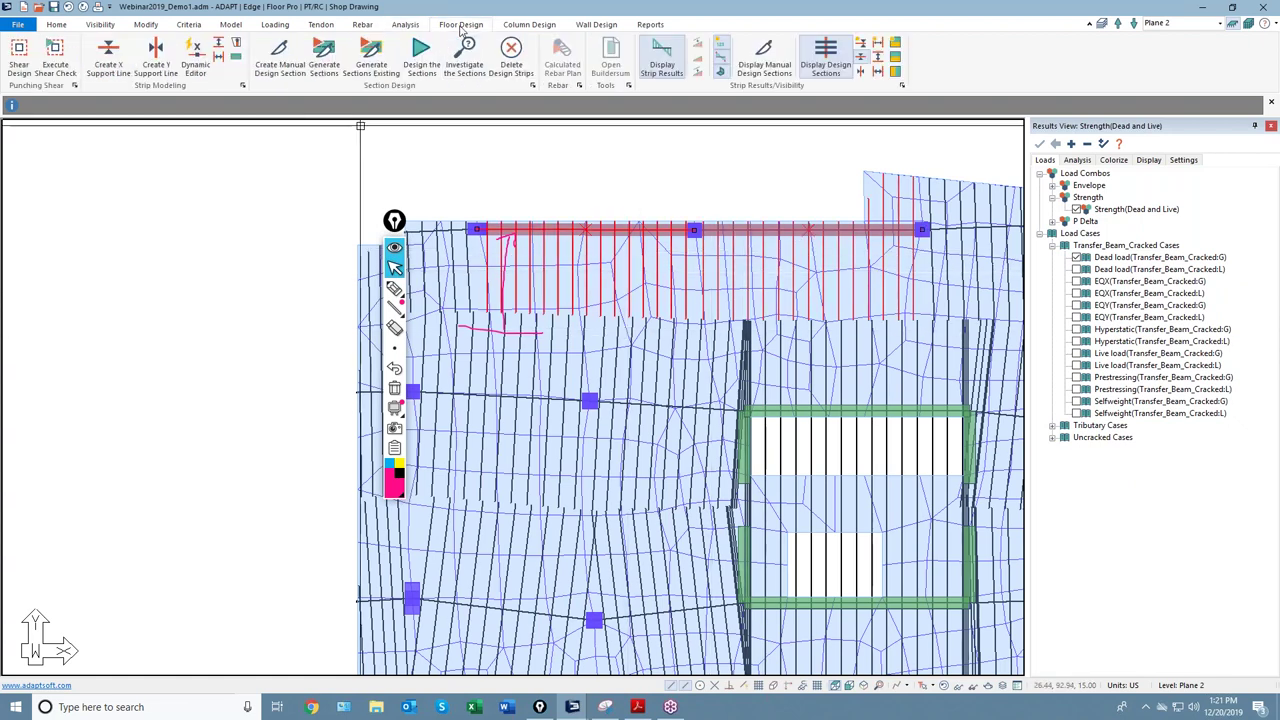
click(421, 55)
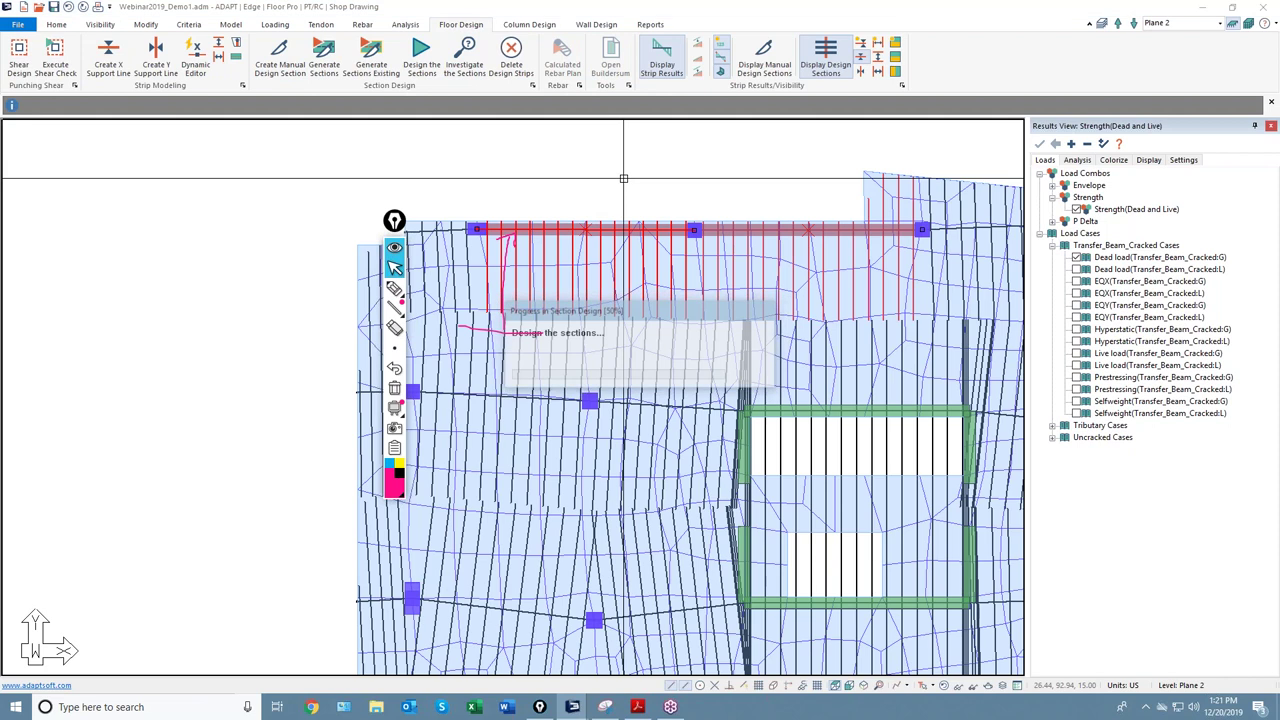
click(601, 377)
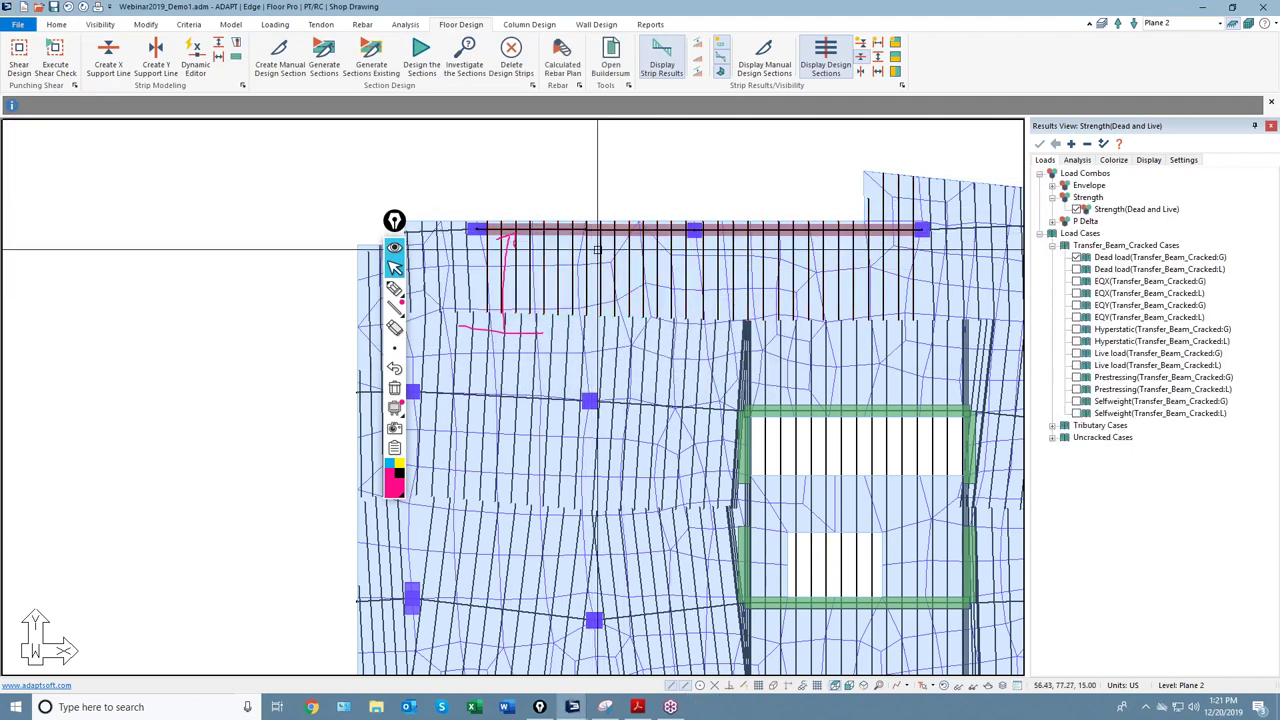
click(946, 688)
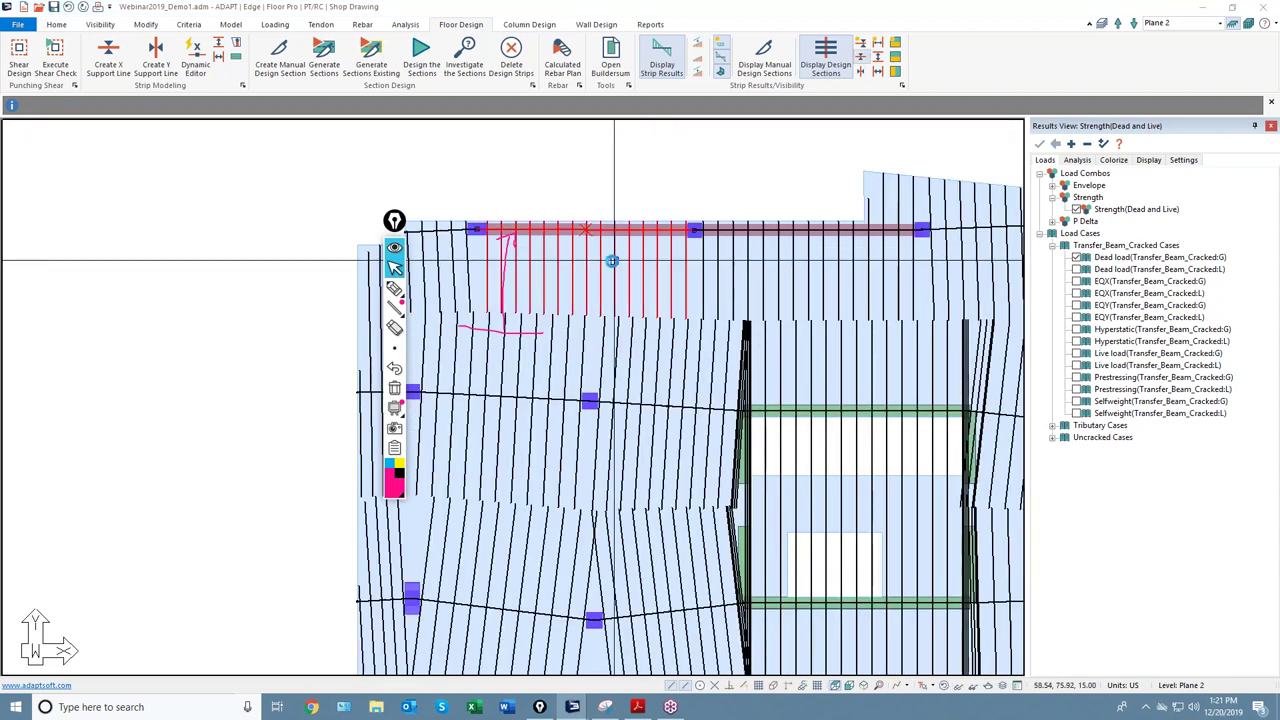
Step: Review the top edge beam strip's design sections, with effective flange widths from 63.49 to 150.77 in
double_click(614, 260)
click(150, 63)
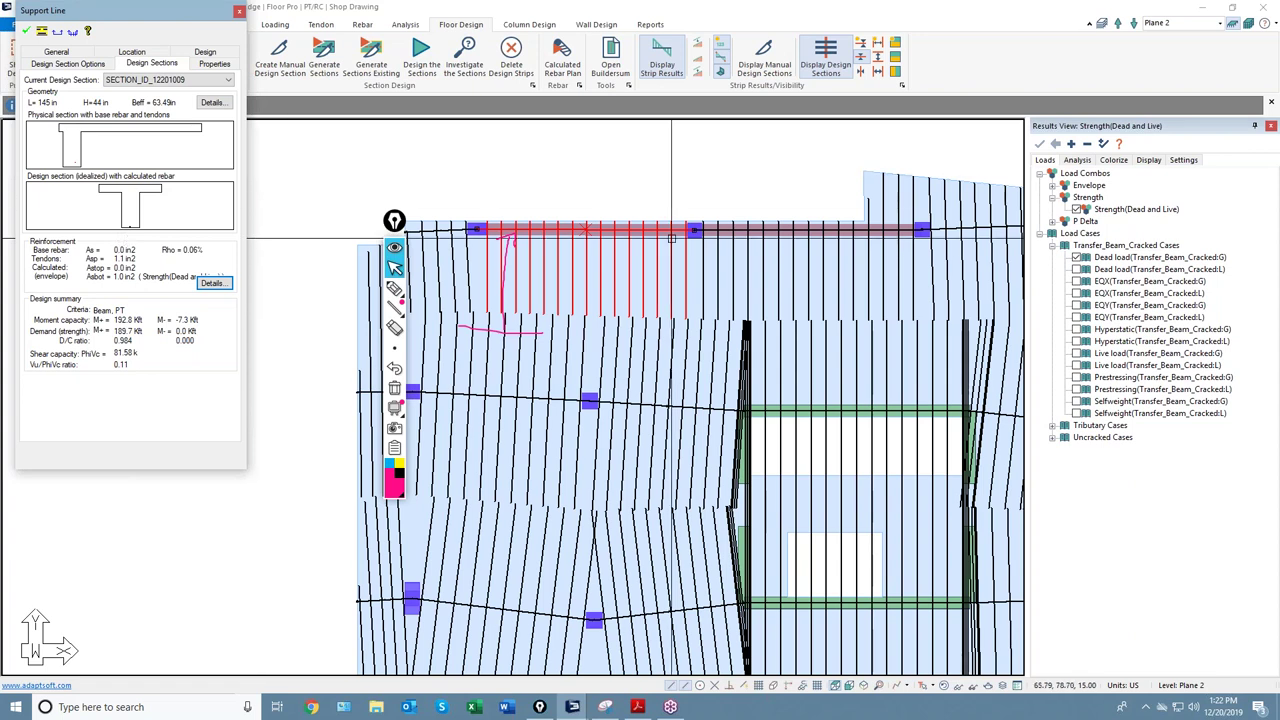
click(748, 268)
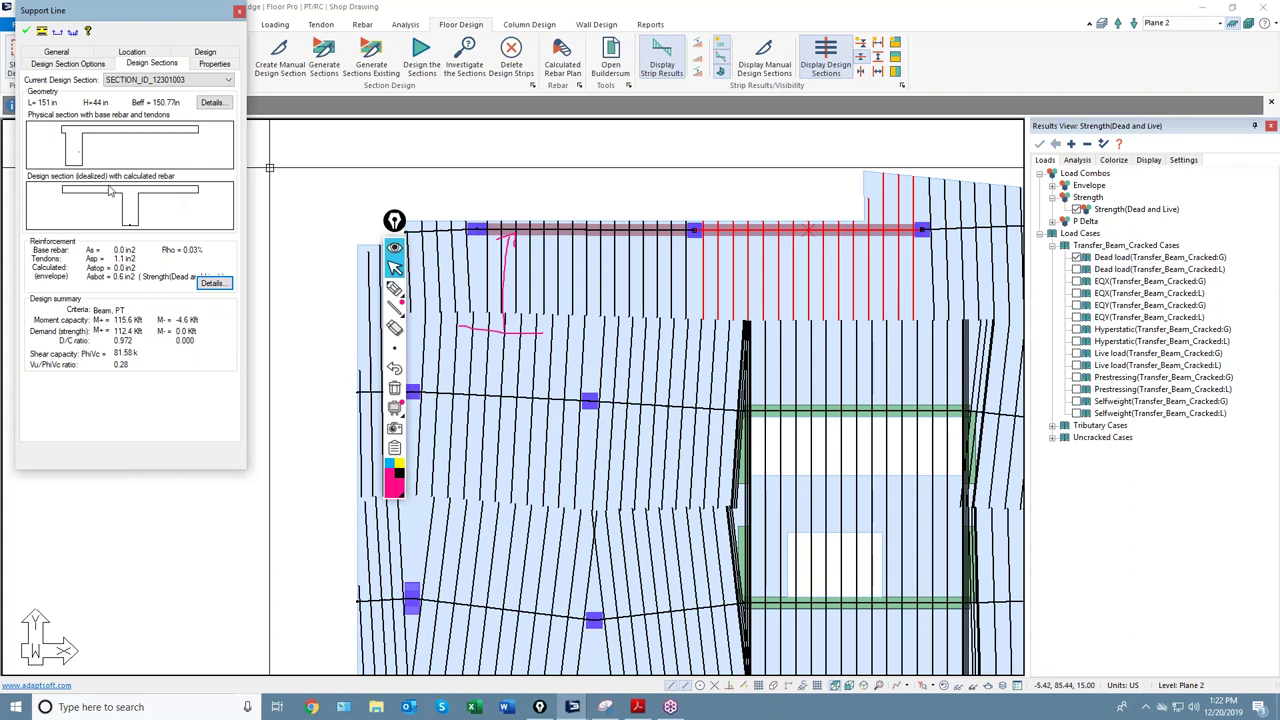
key(Escape)
scroll(500, 210, down, 2)
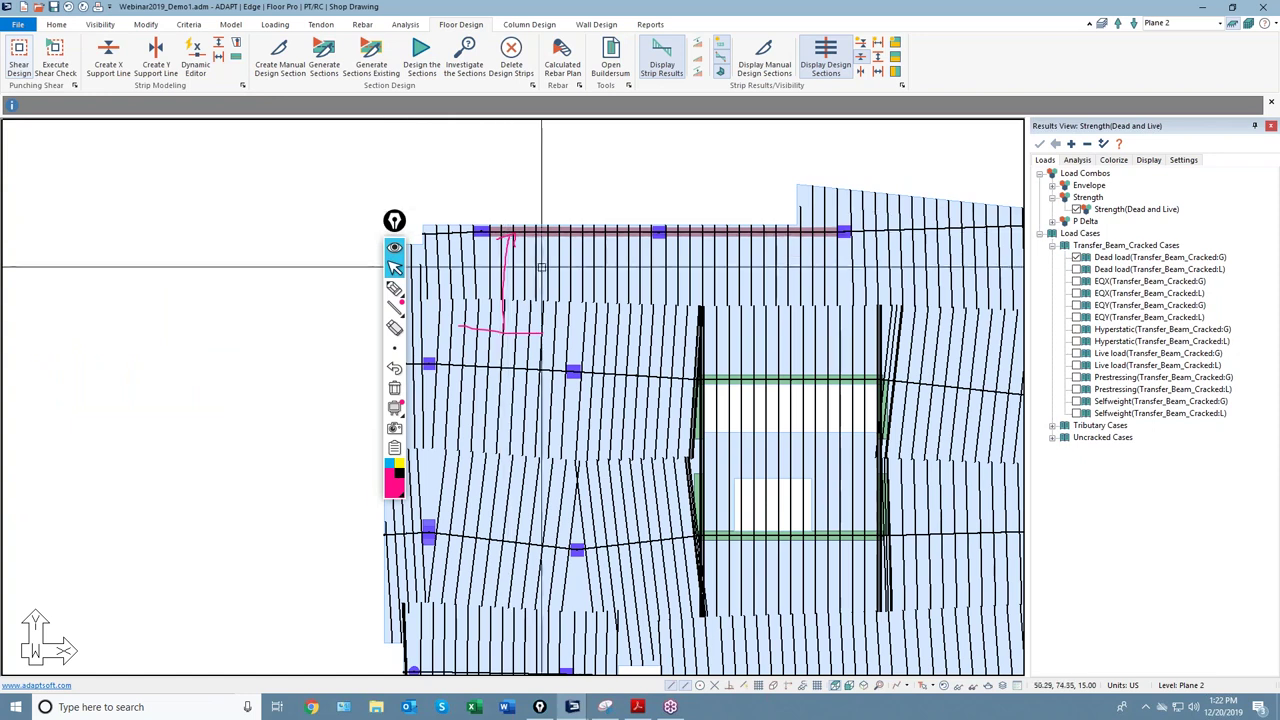
scroll(498, 262, down, 2)
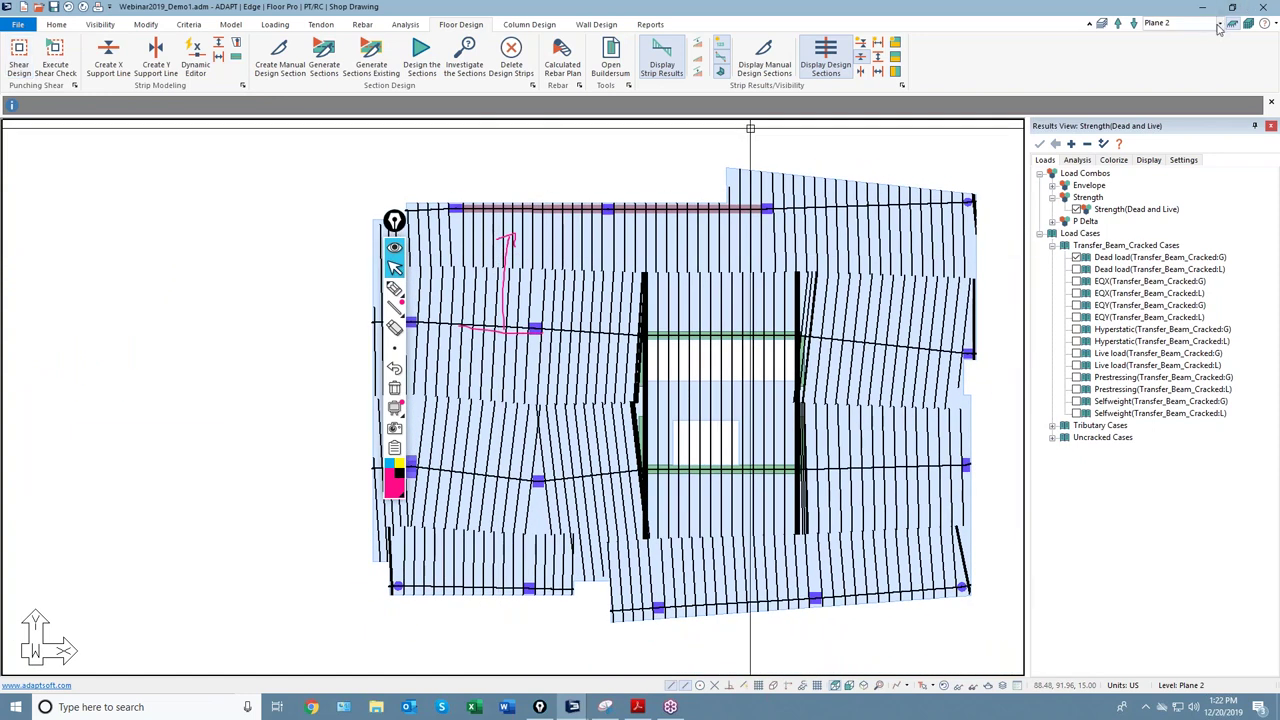
Step: Switch to Plane 6 and set up the Dynamic Support Line Editor for X-direction lines
click(1219, 29)
click(1170, 97)
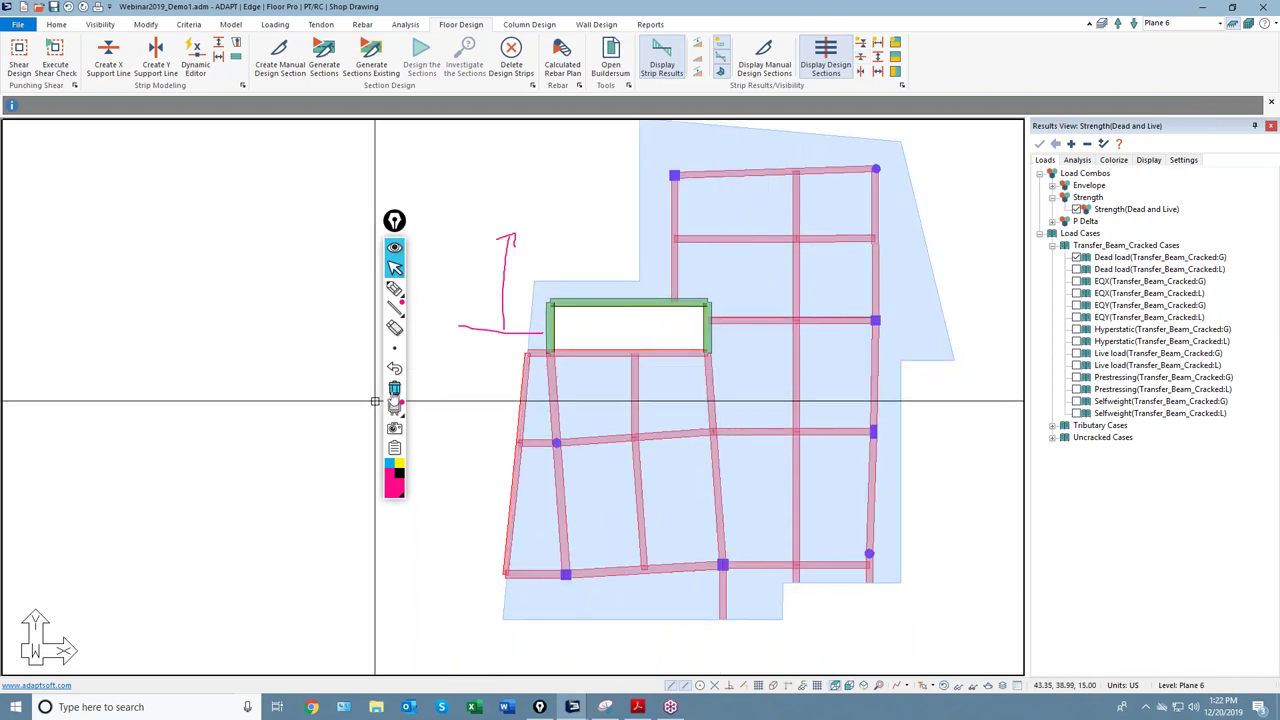
click(394, 391)
click(195, 52)
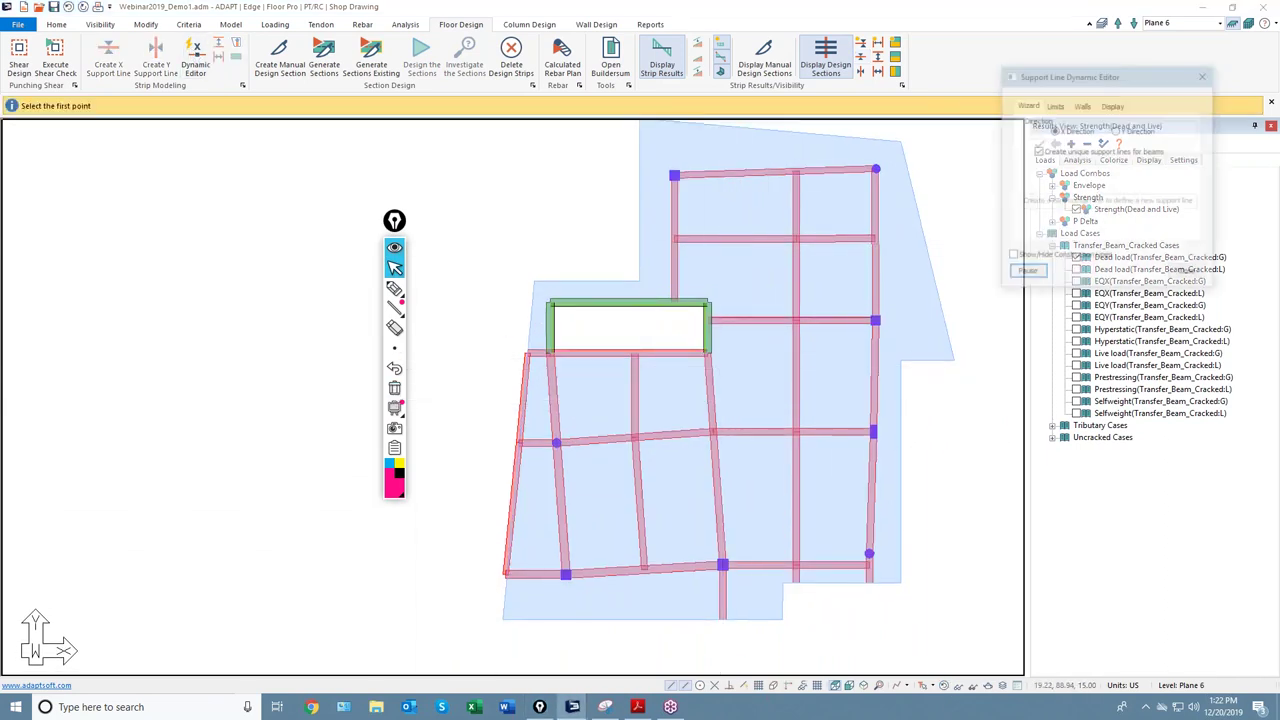
drag(1097, 80, 254, 119)
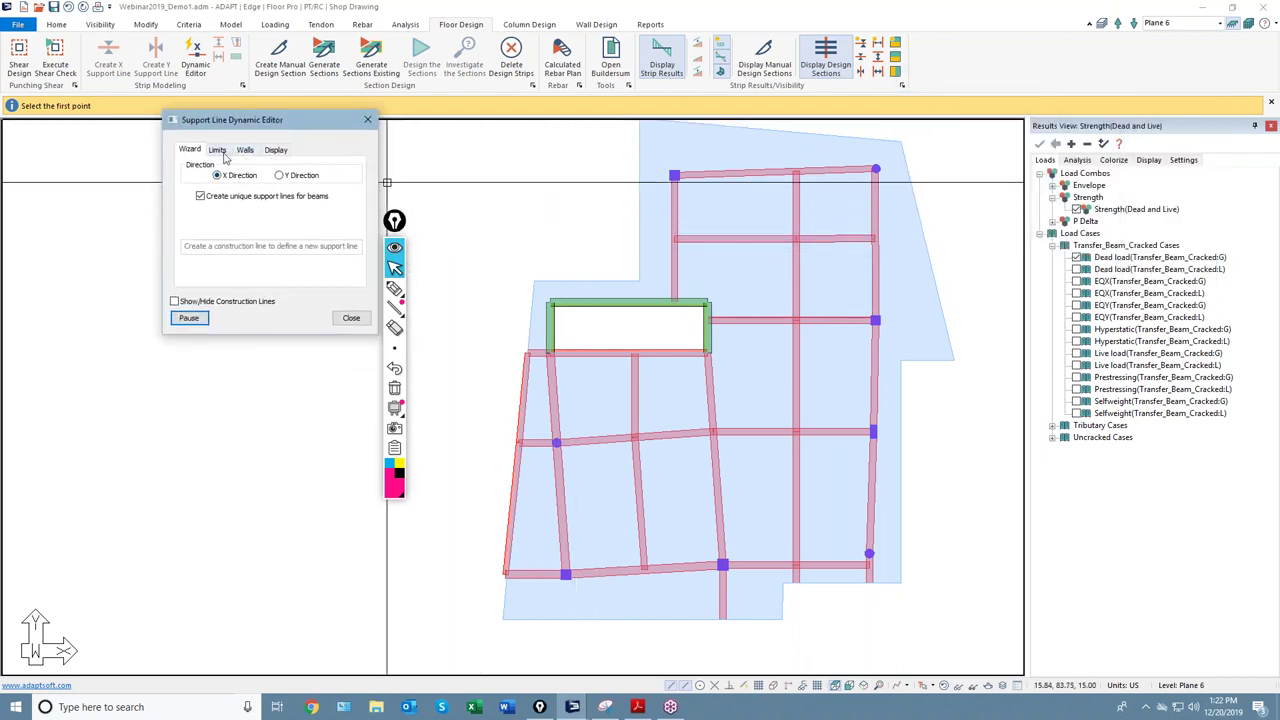
Step: Draw X support lines along the top, second and third upper beams
click(624, 173)
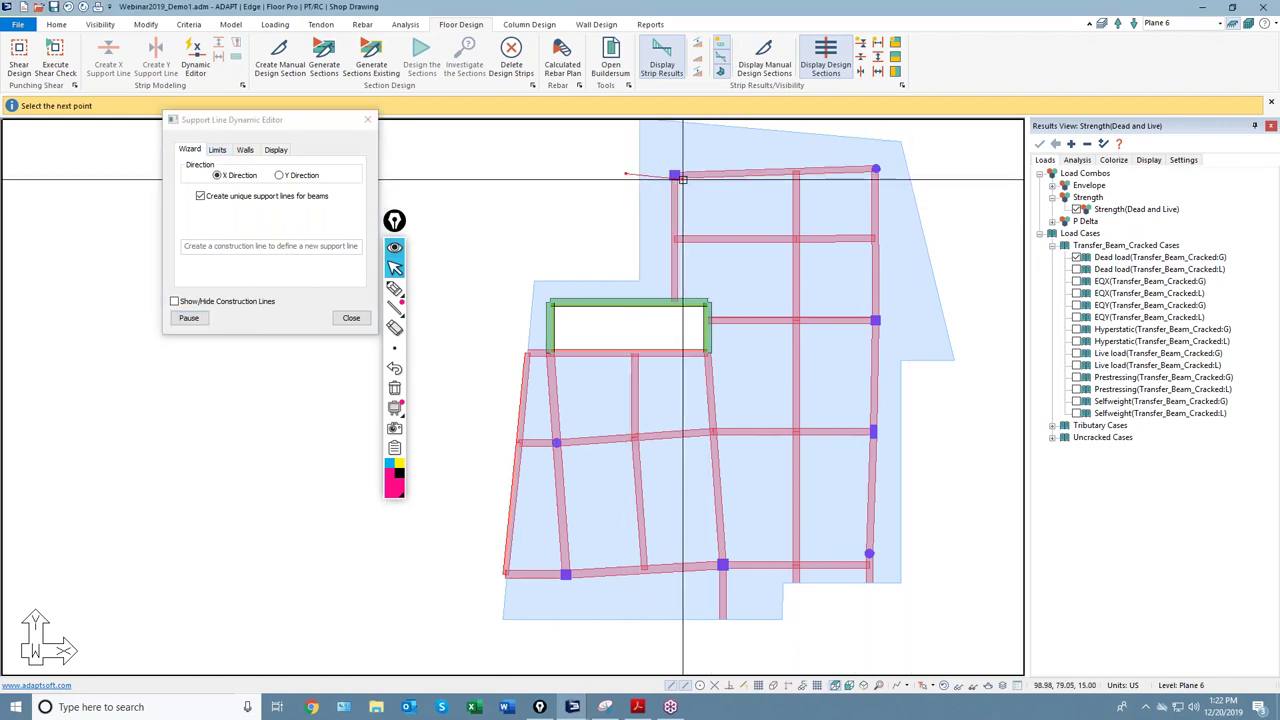
click(940, 174)
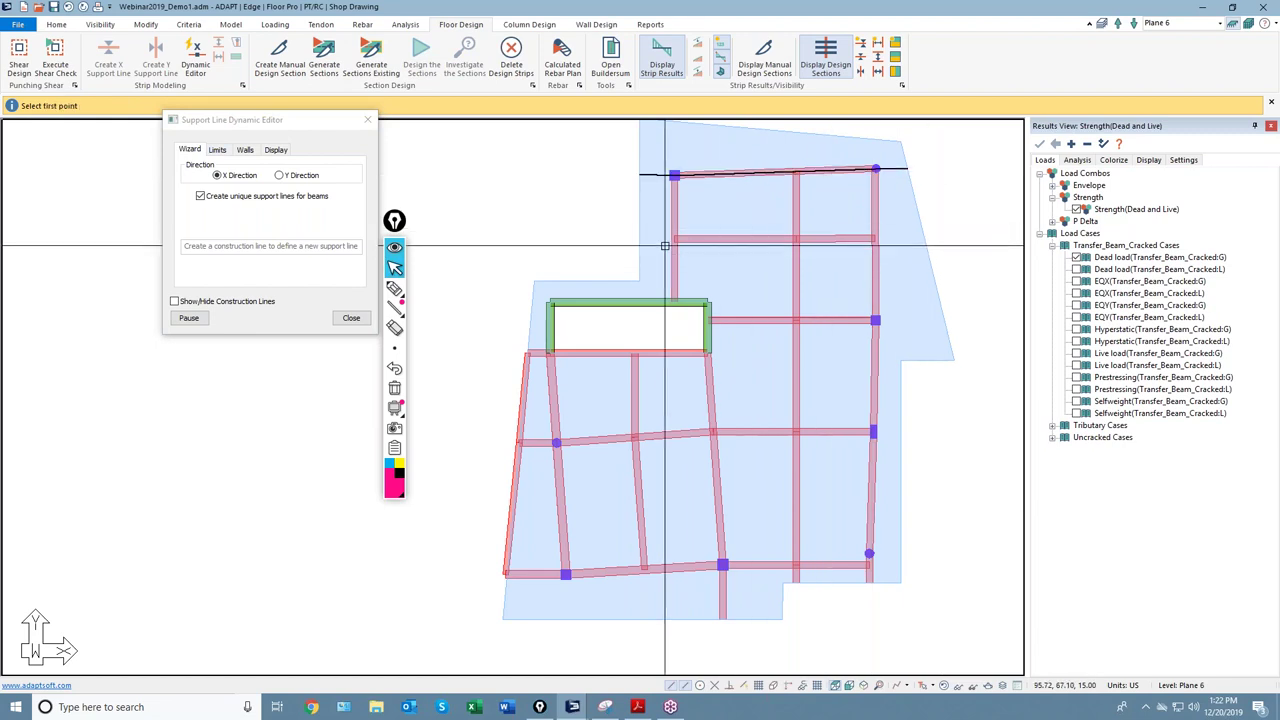
click(628, 241)
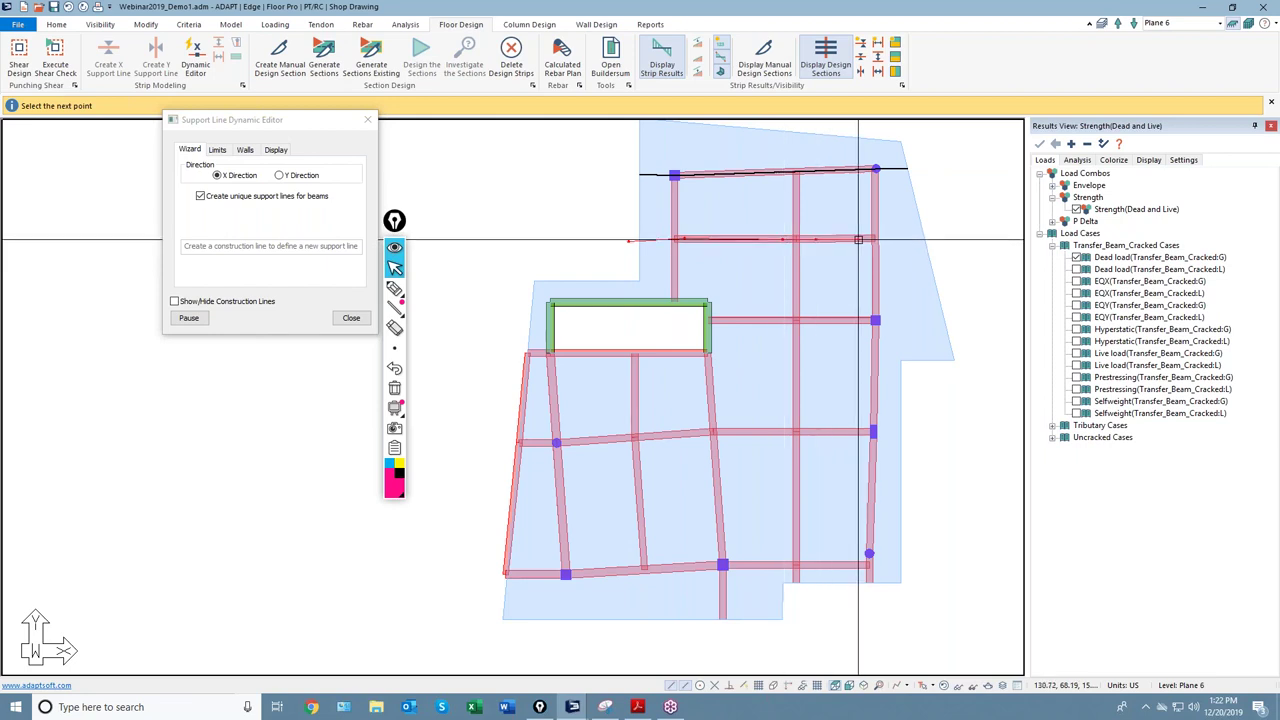
click(922, 233)
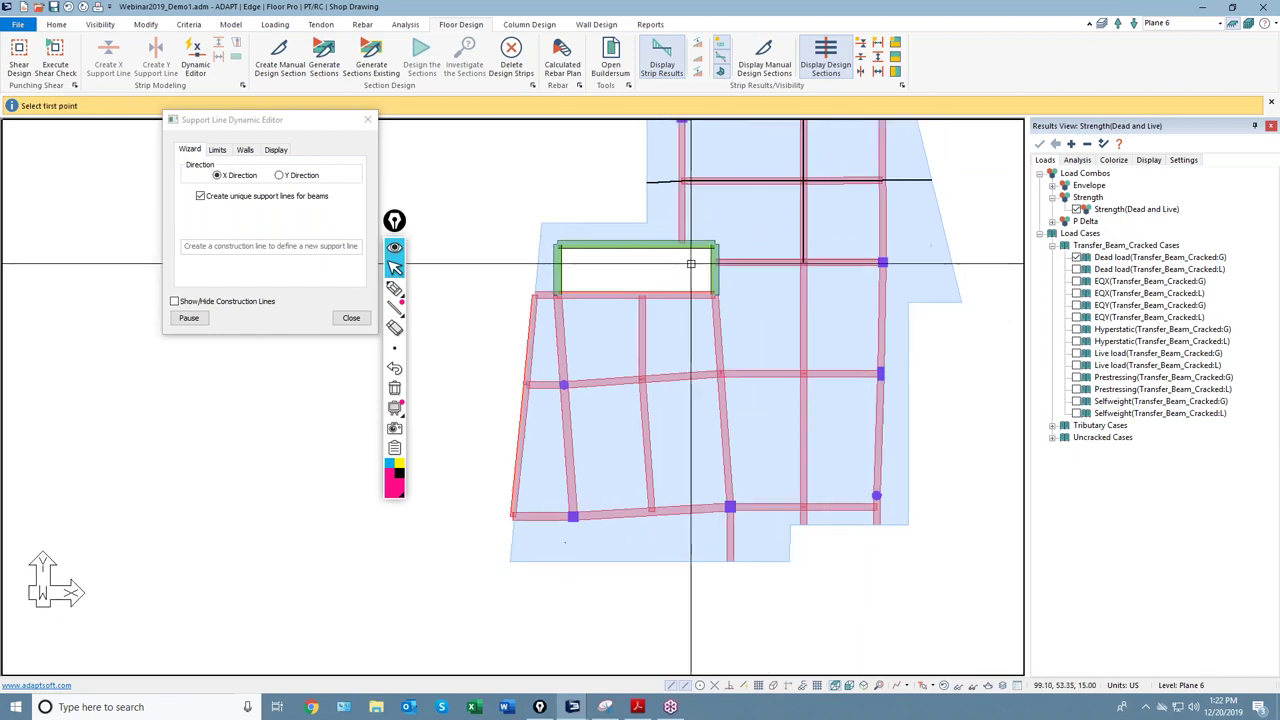
click(552, 243)
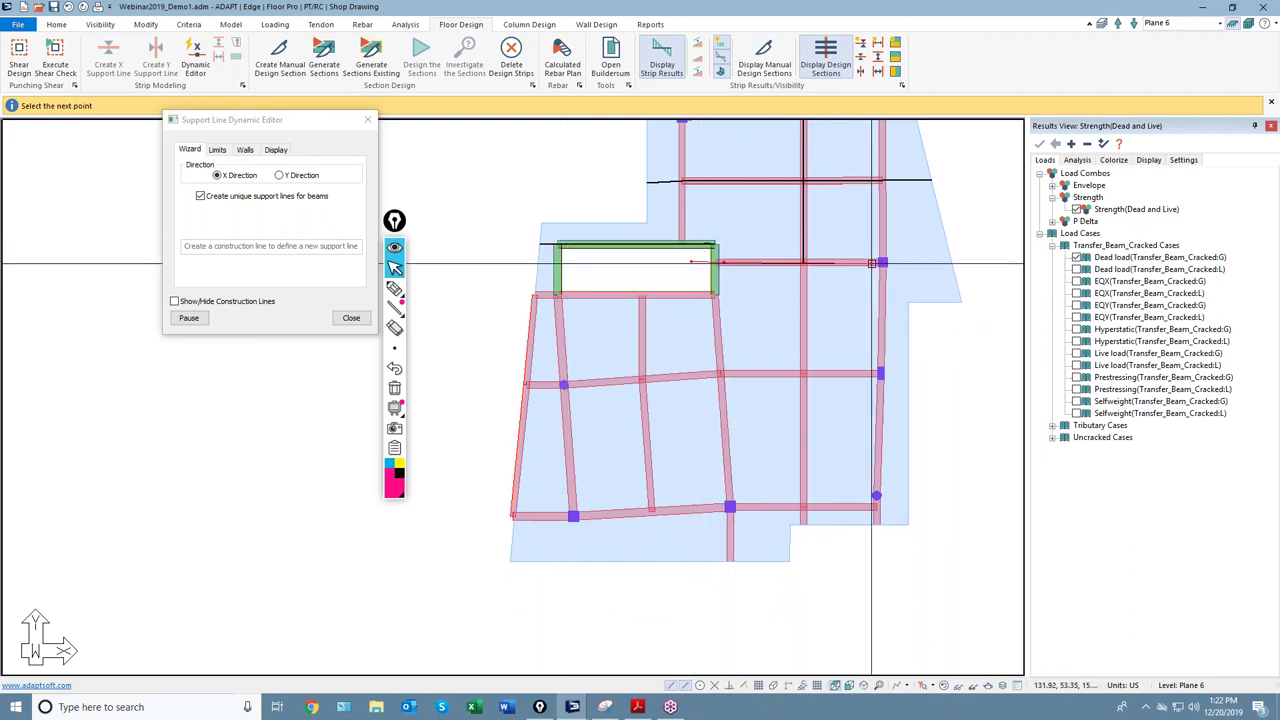
click(899, 266)
scroll(736, 246, down, 2)
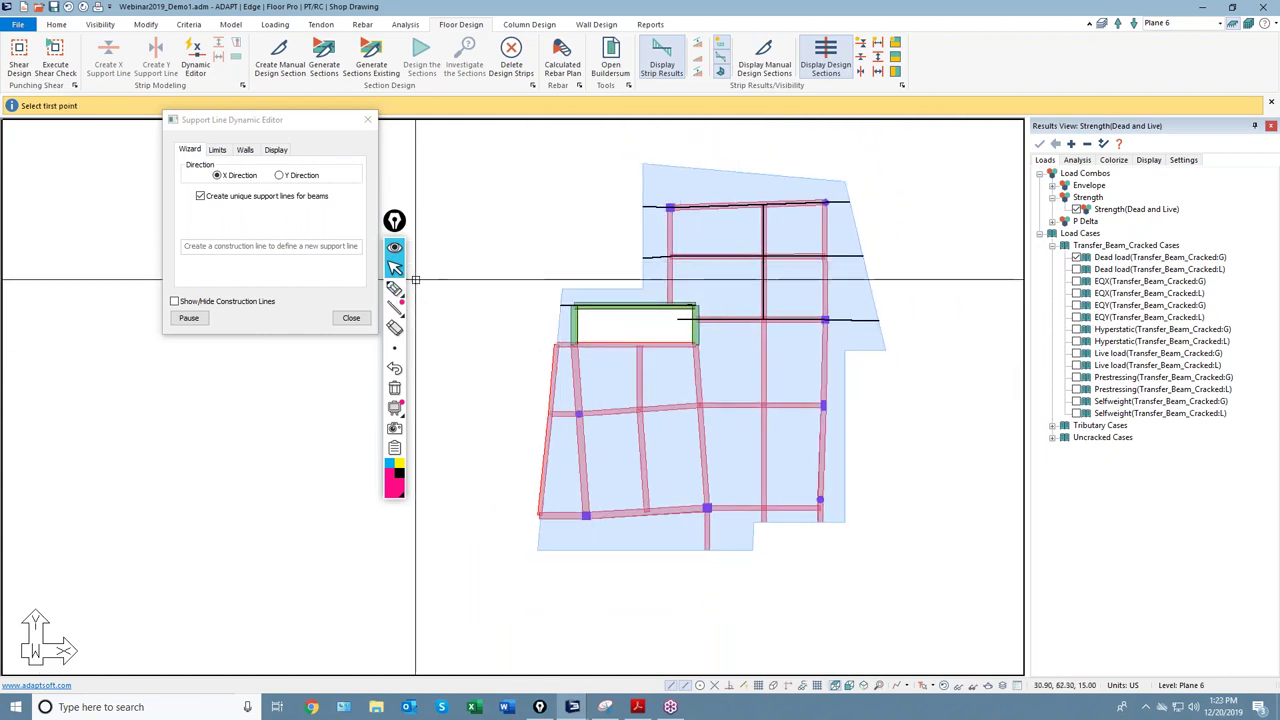
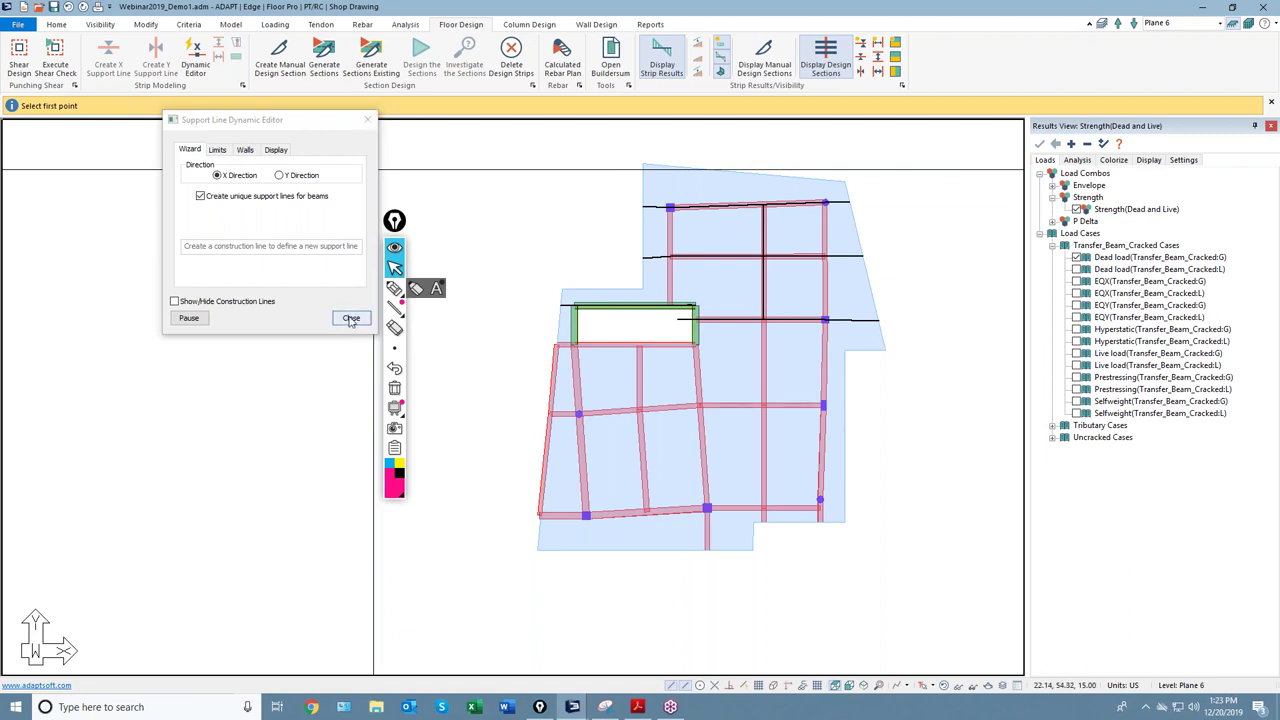
Step: Close the Support Line Dynamic Editor and step through Planes 5 and 3 to Plane 2
click(351, 318)
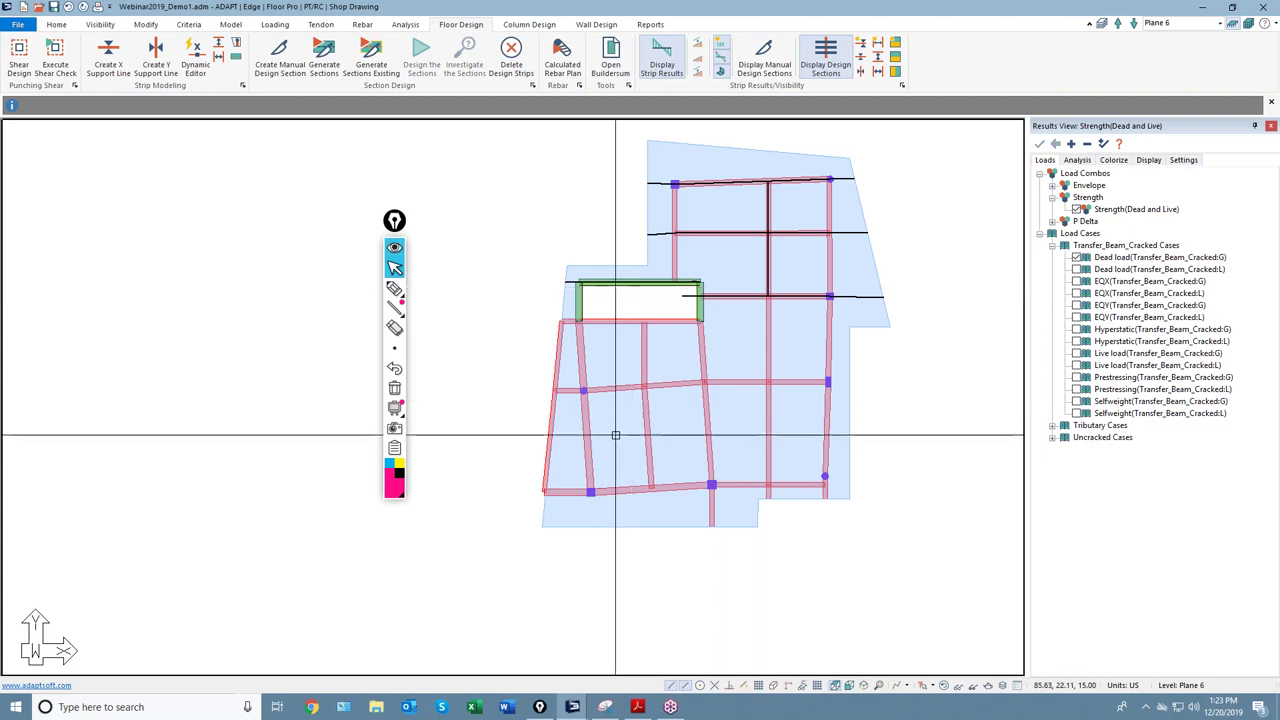
click(1140, 22)
click(1145, 38)
key(Down)
key(Down)
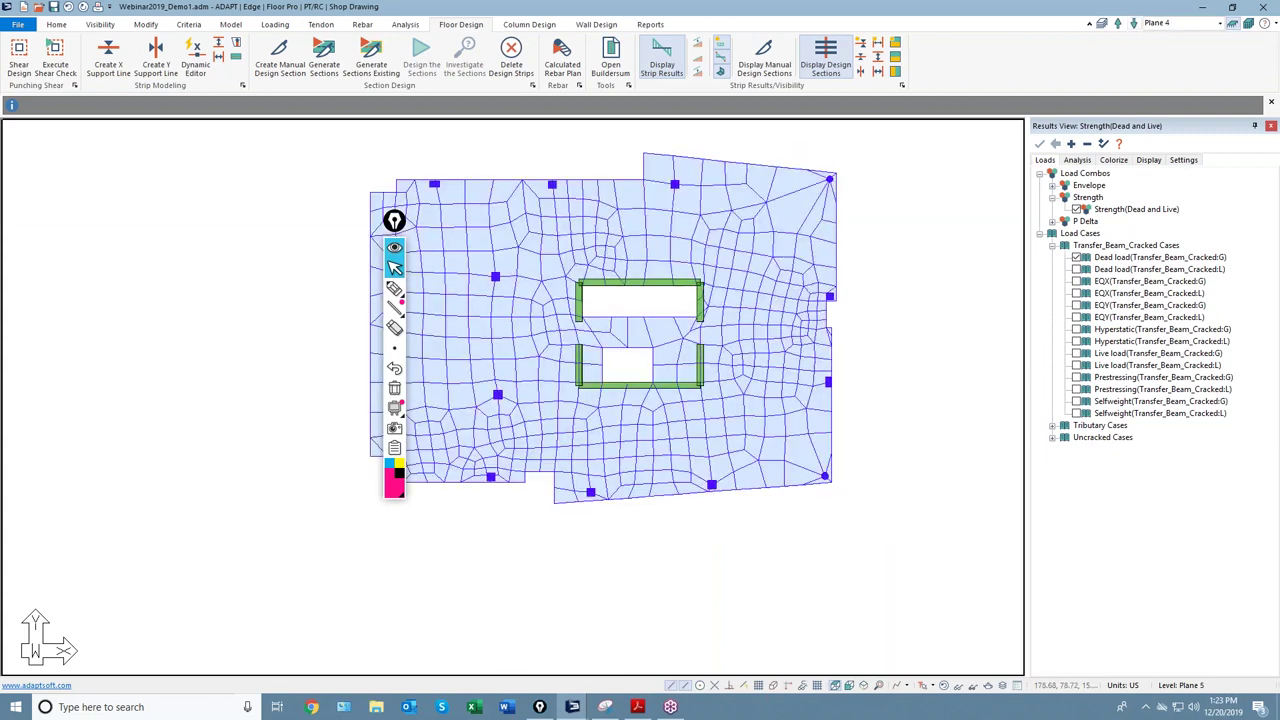
scroll(881, 323, down, 1)
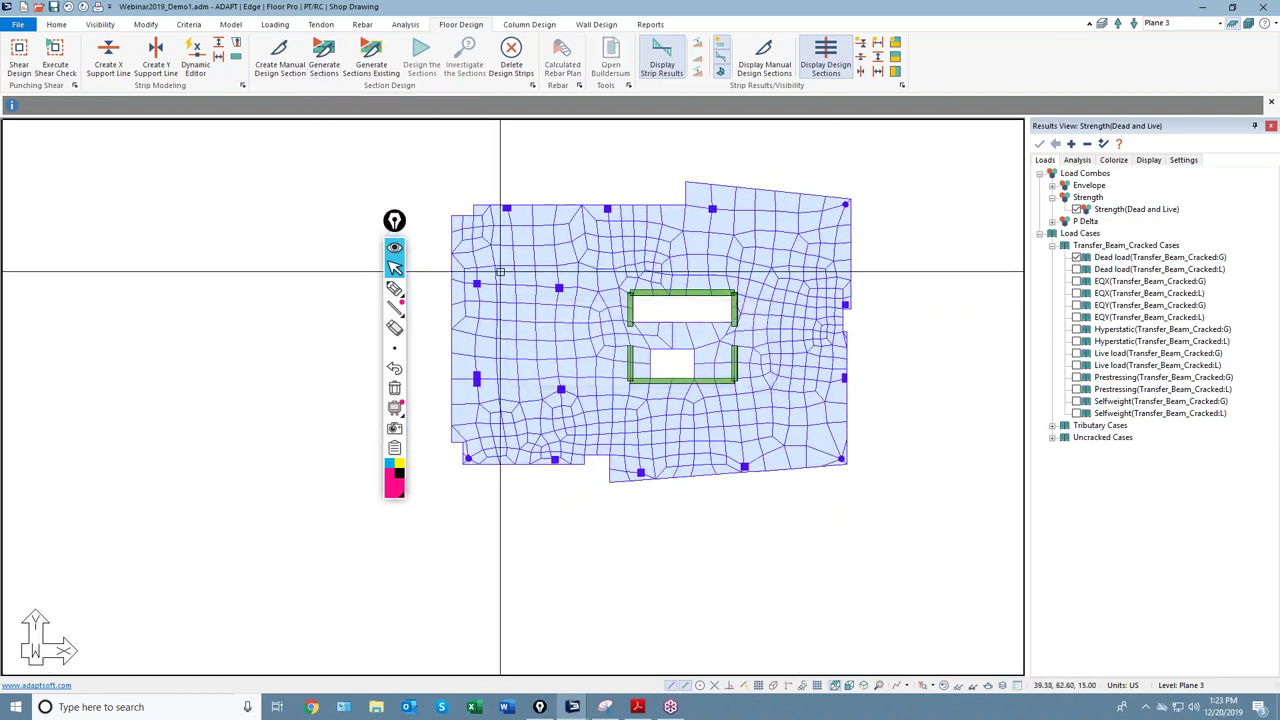
click(1120, 27)
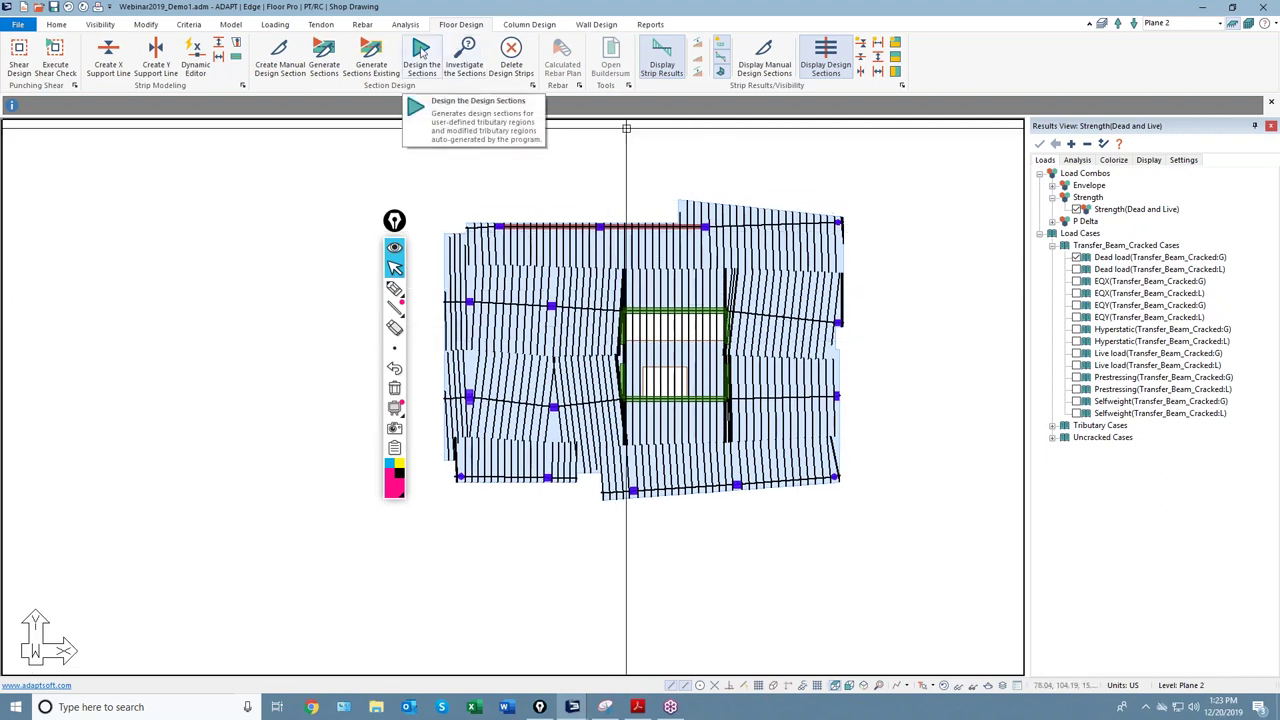
Step: Run Design the Sections on the Plane 2 slab and save the completed design results
click(421, 55)
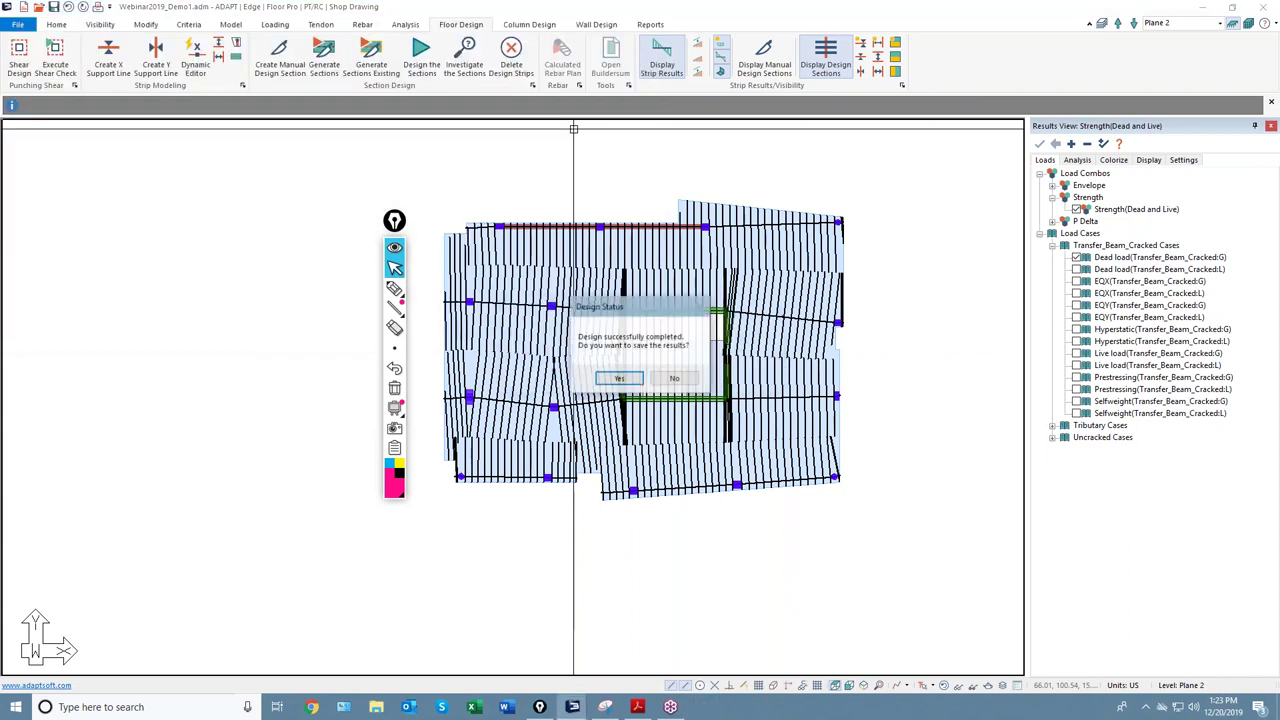
click(606, 380)
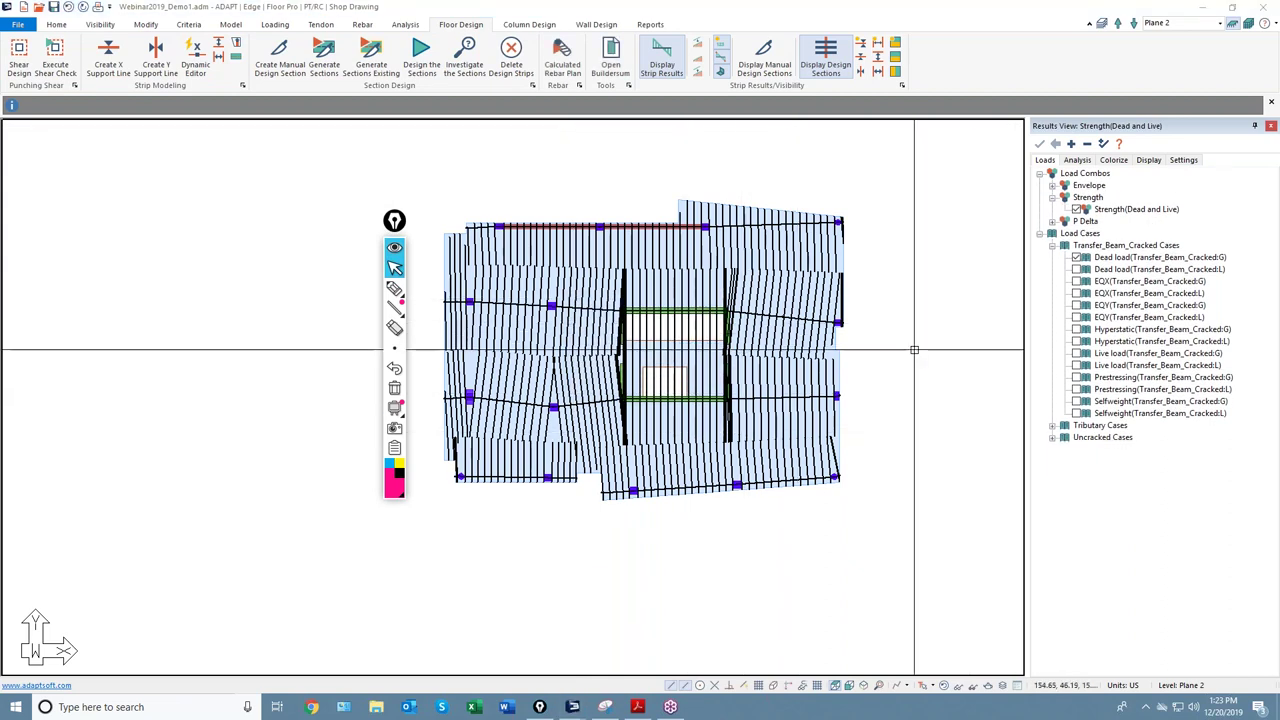
Step: Plot Calculated (required) longitudinal reinforcement on the Plane 2 design sections, maximum 17.24 in²
click(1076, 160)
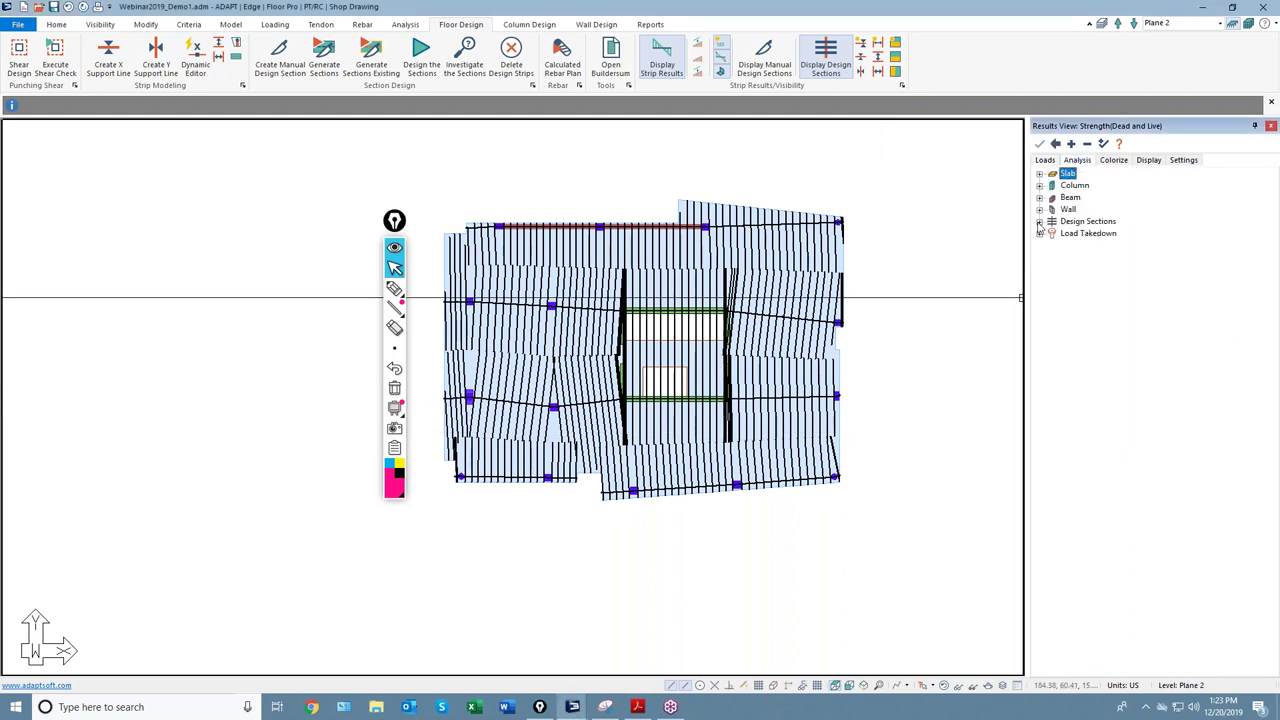
click(1039, 221)
click(394, 289)
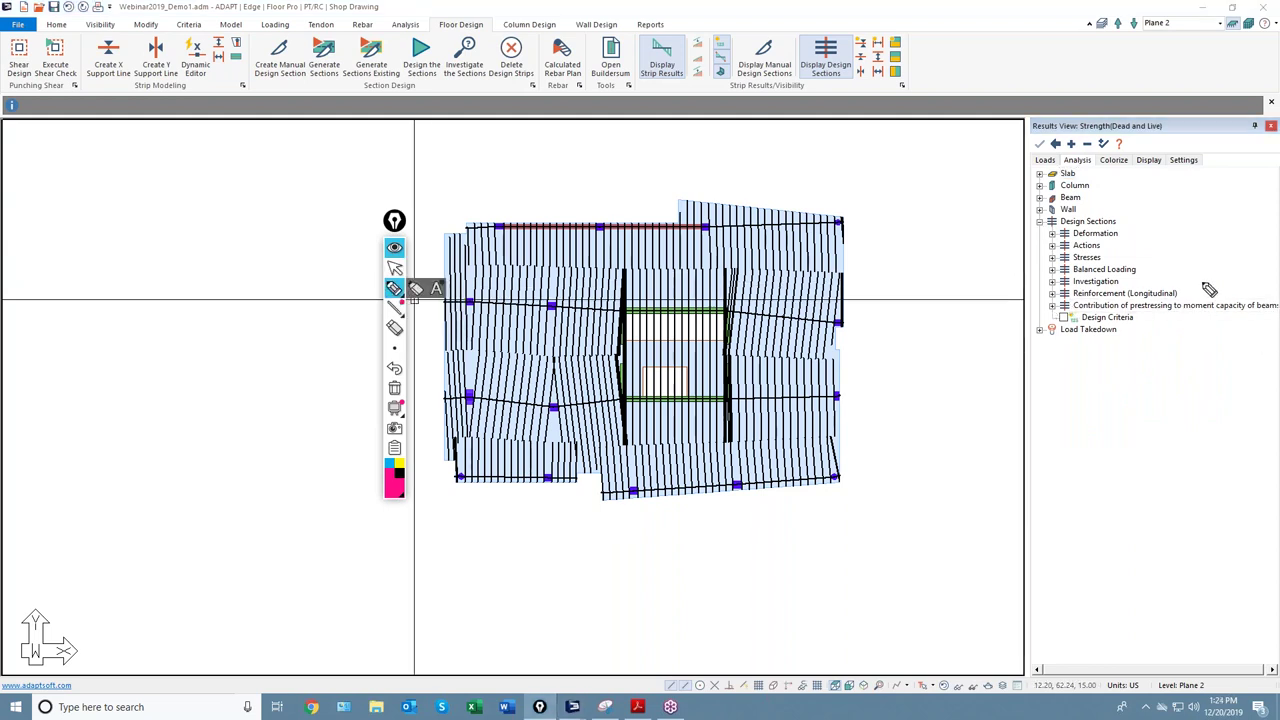
drag(1203, 284, 1180, 291)
click(394, 268)
click(1052, 294)
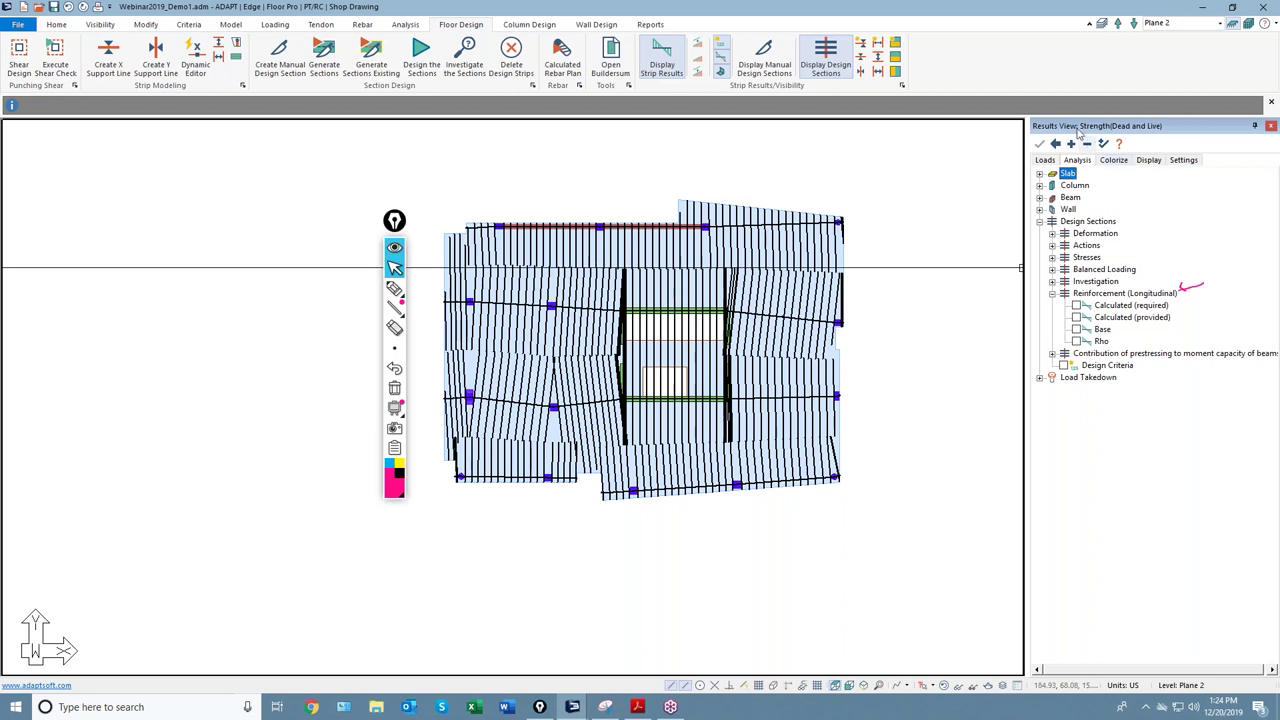
click(1076, 305)
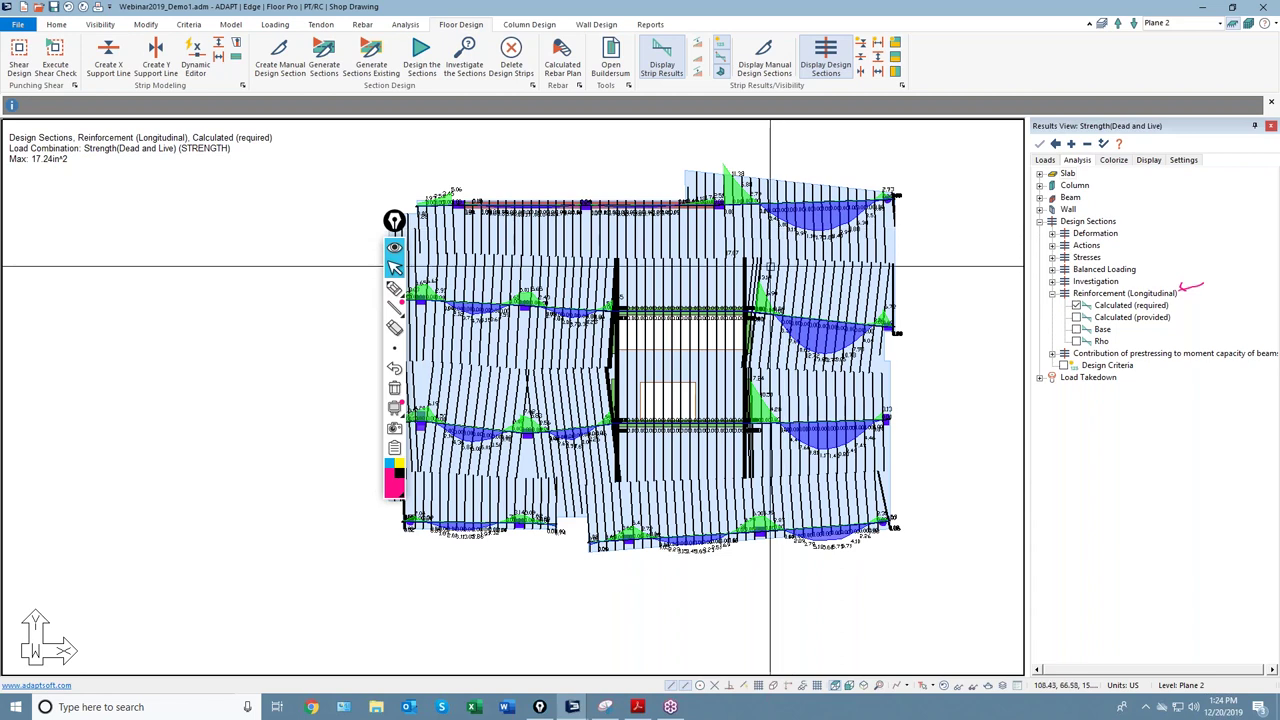
scroll(806, 273, up, 2)
scroll(806, 273, up, 1)
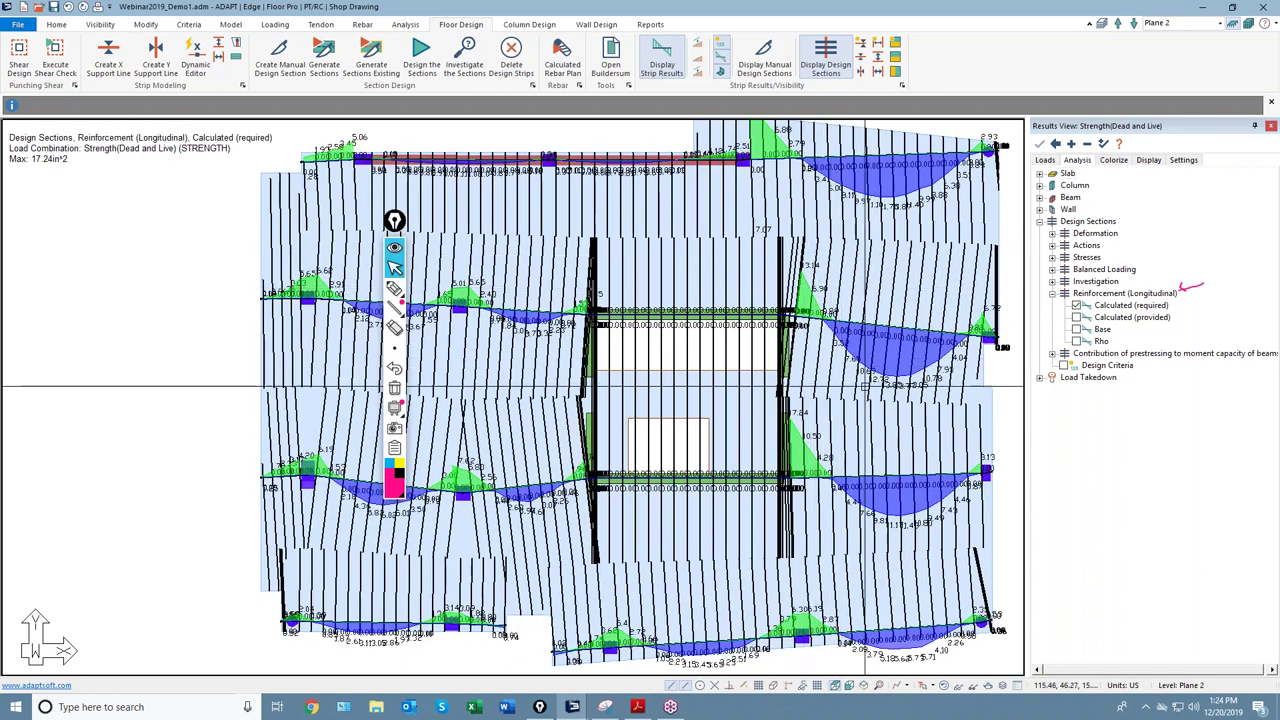
scroll(850, 384, down, 1)
Step: Change the diagram result label Font Height from 12 to 6 in Results View Settings
click(1183, 160)
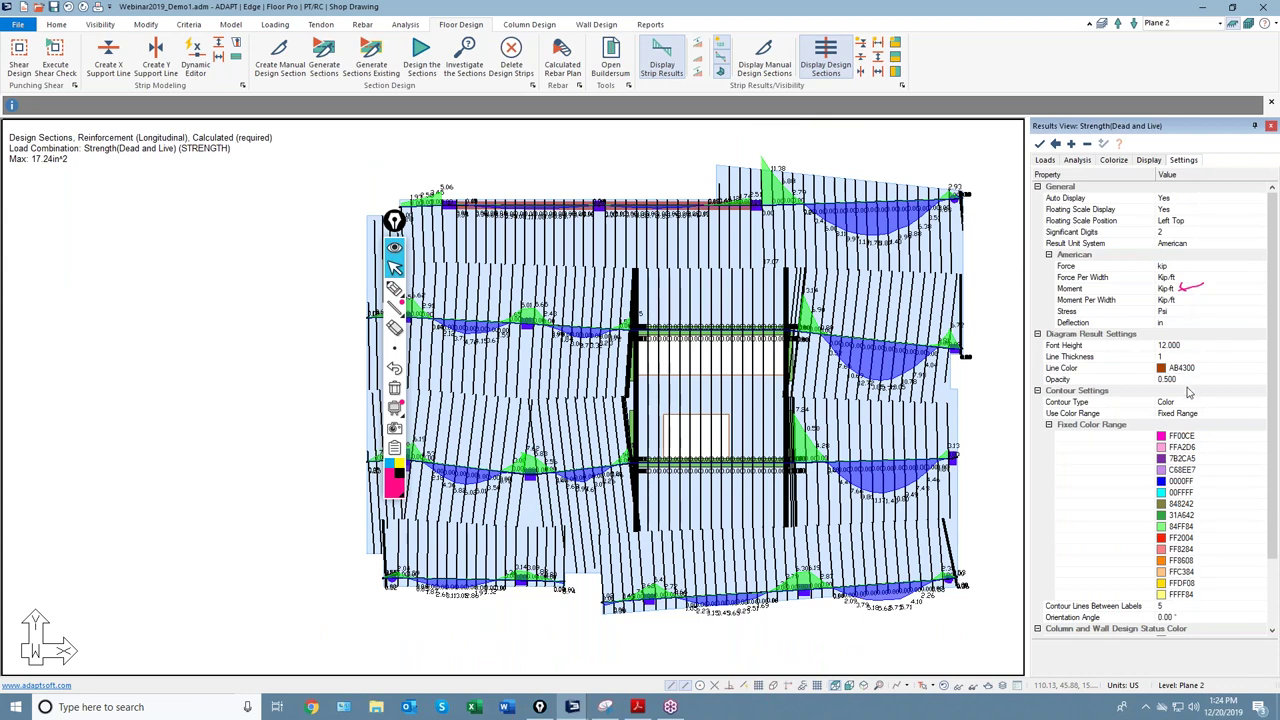
click(1182, 346)
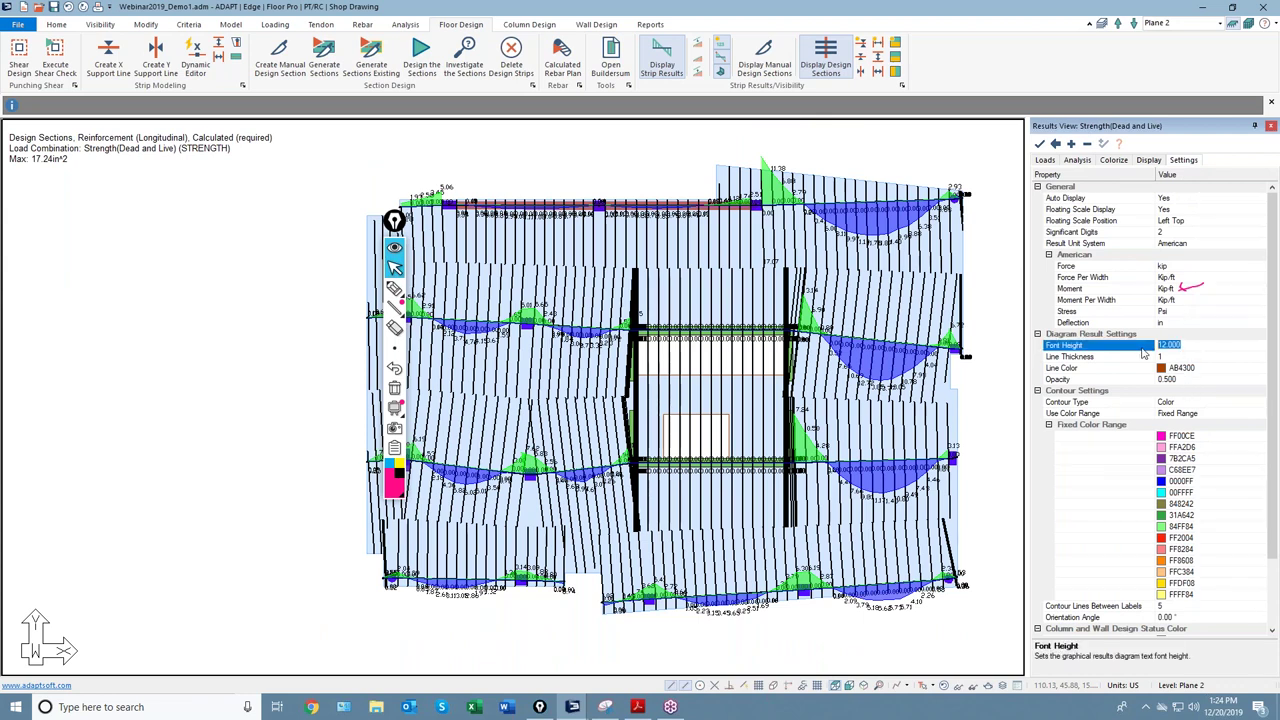
click(1040, 144)
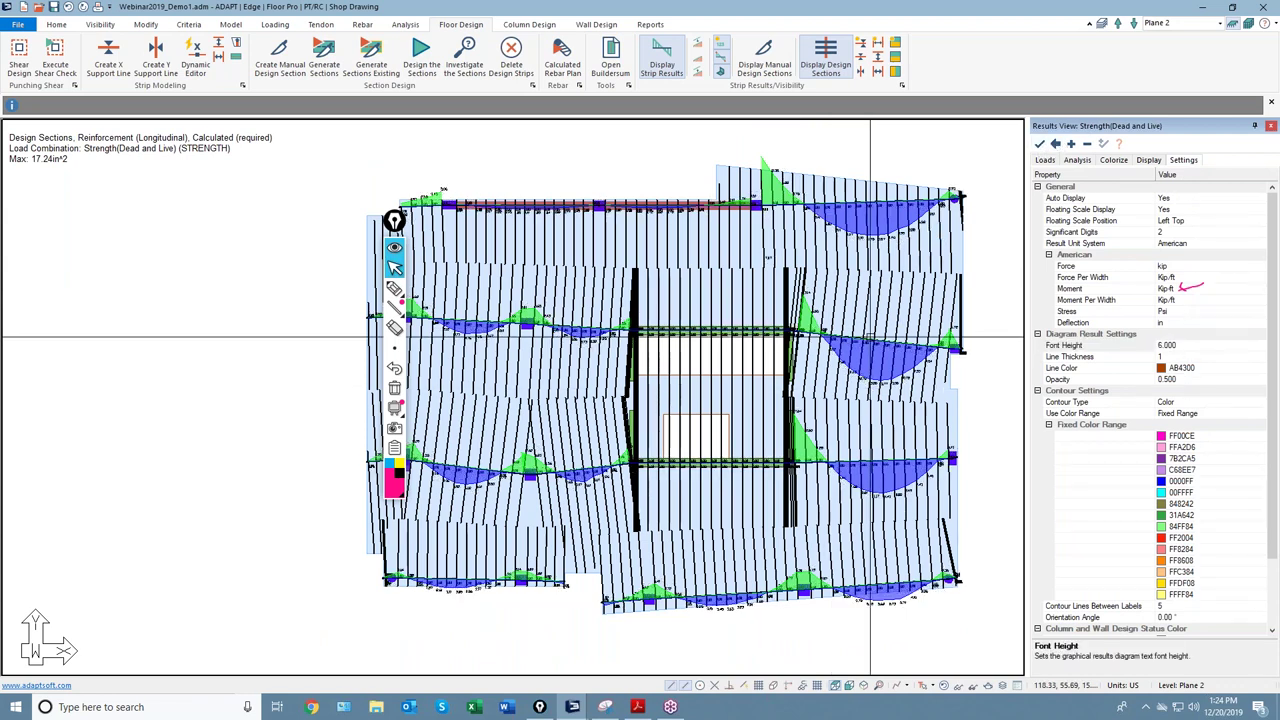
scroll(922, 264, up, 4)
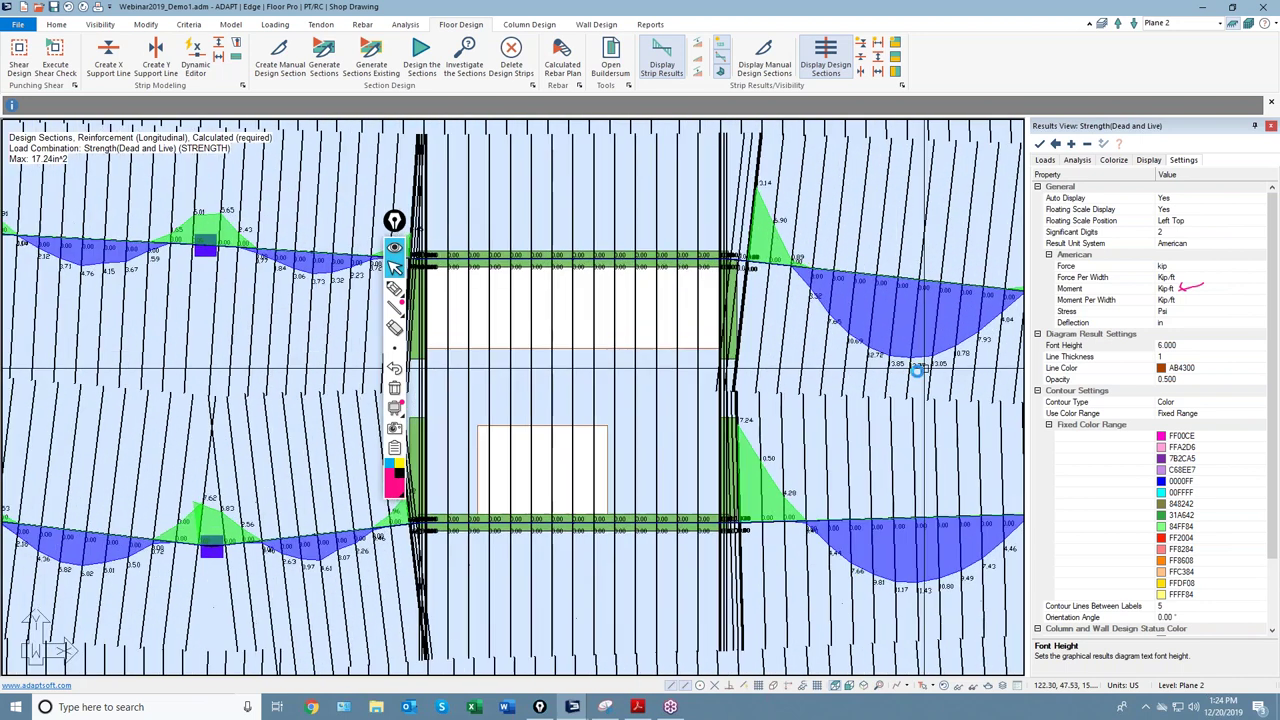
scroll(910, 383, down, 2)
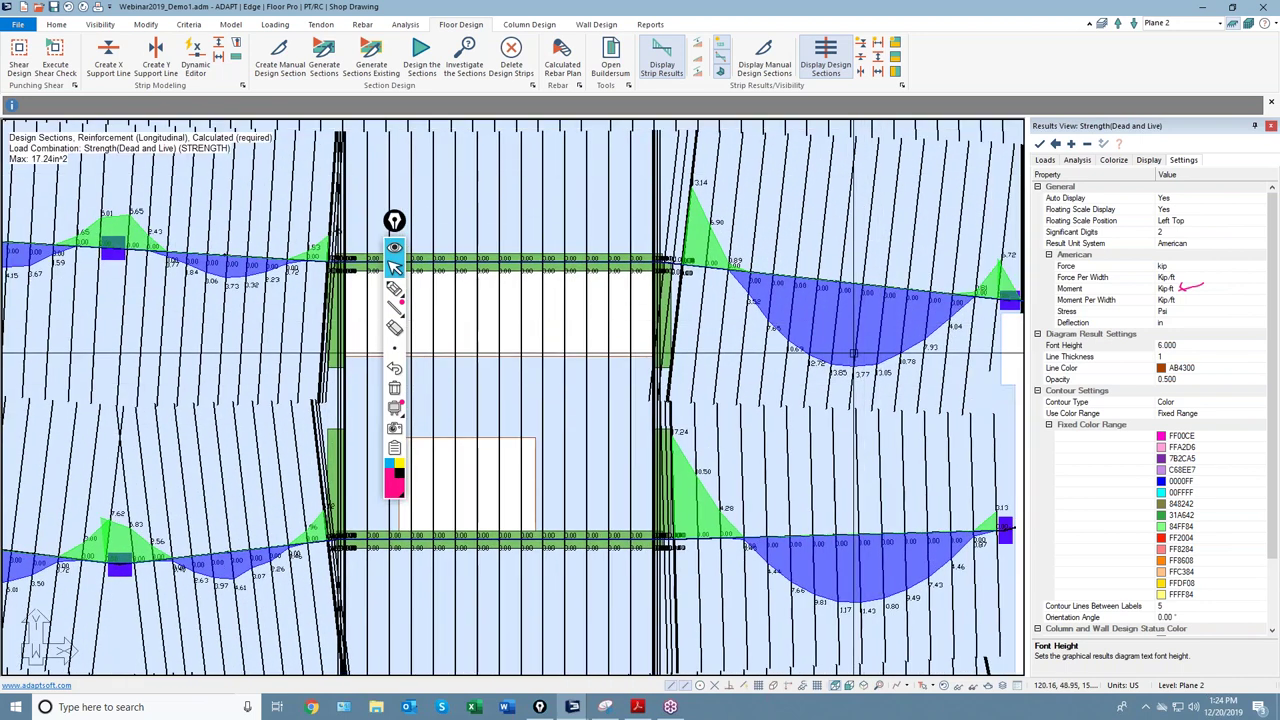
scroll(843, 372, down, 3)
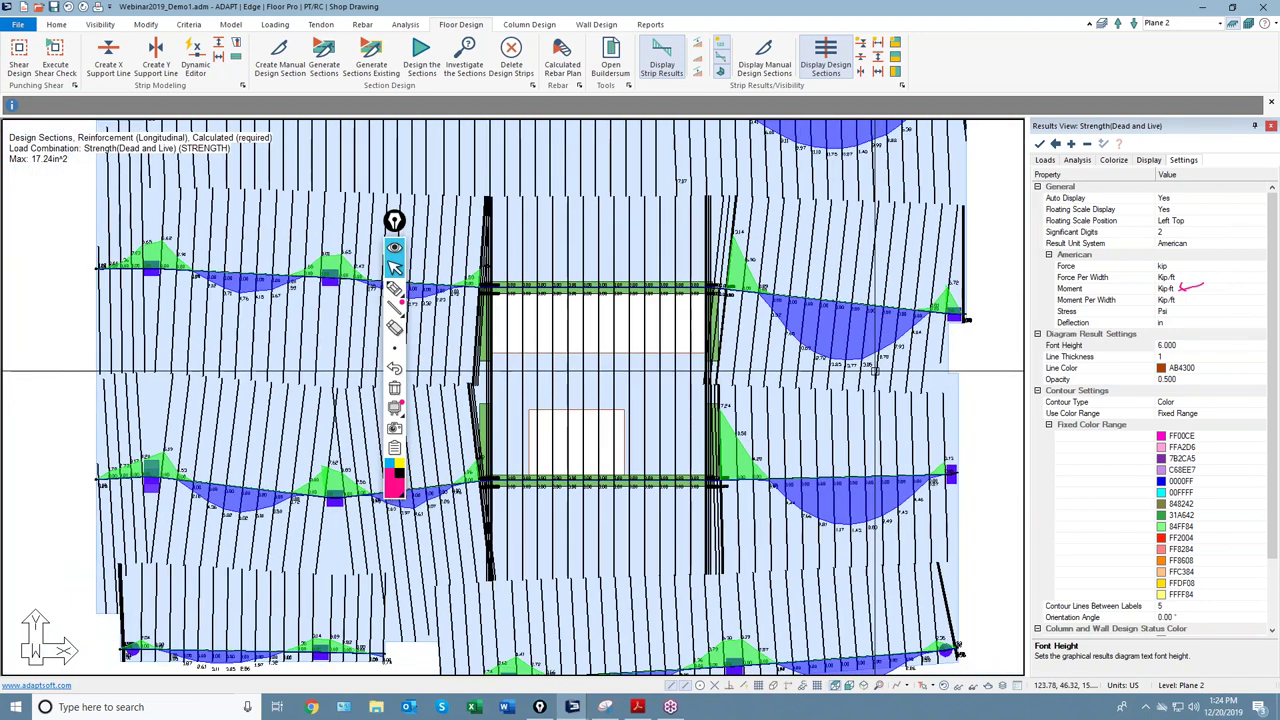
Step: Toggle the design section strips and bring up the load combinations and cracked load cases
click(849, 69)
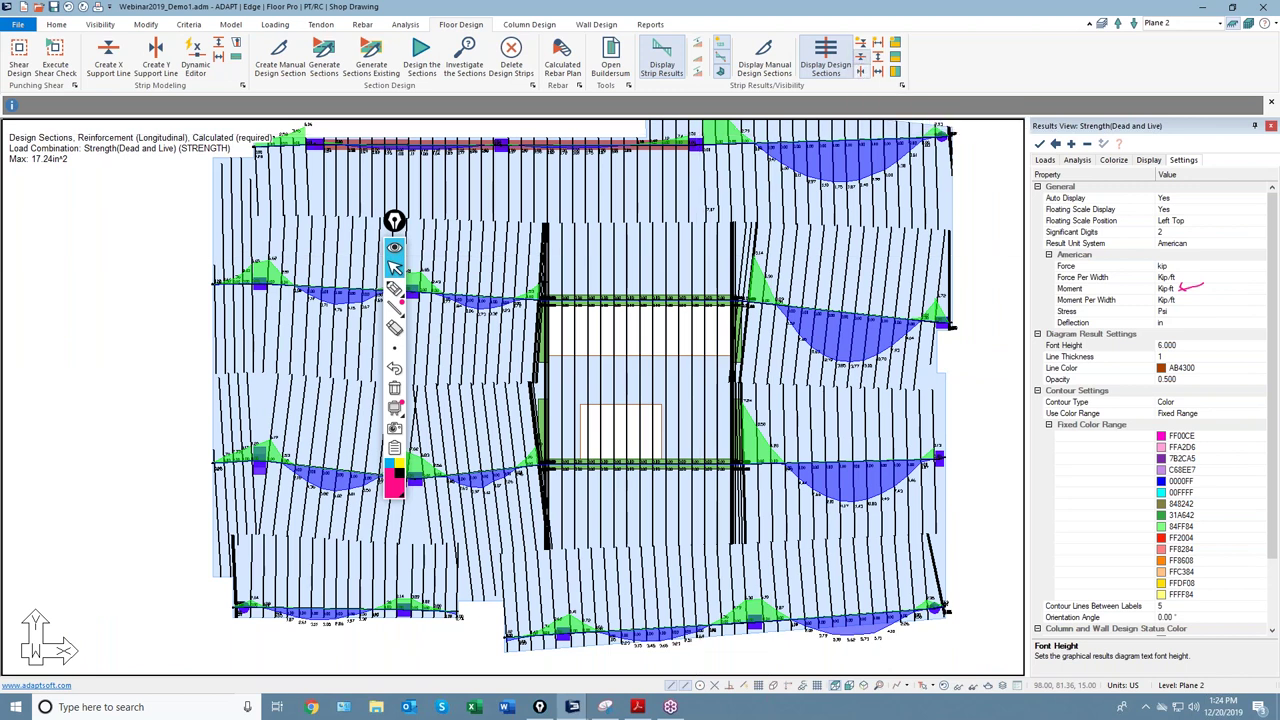
click(862, 57)
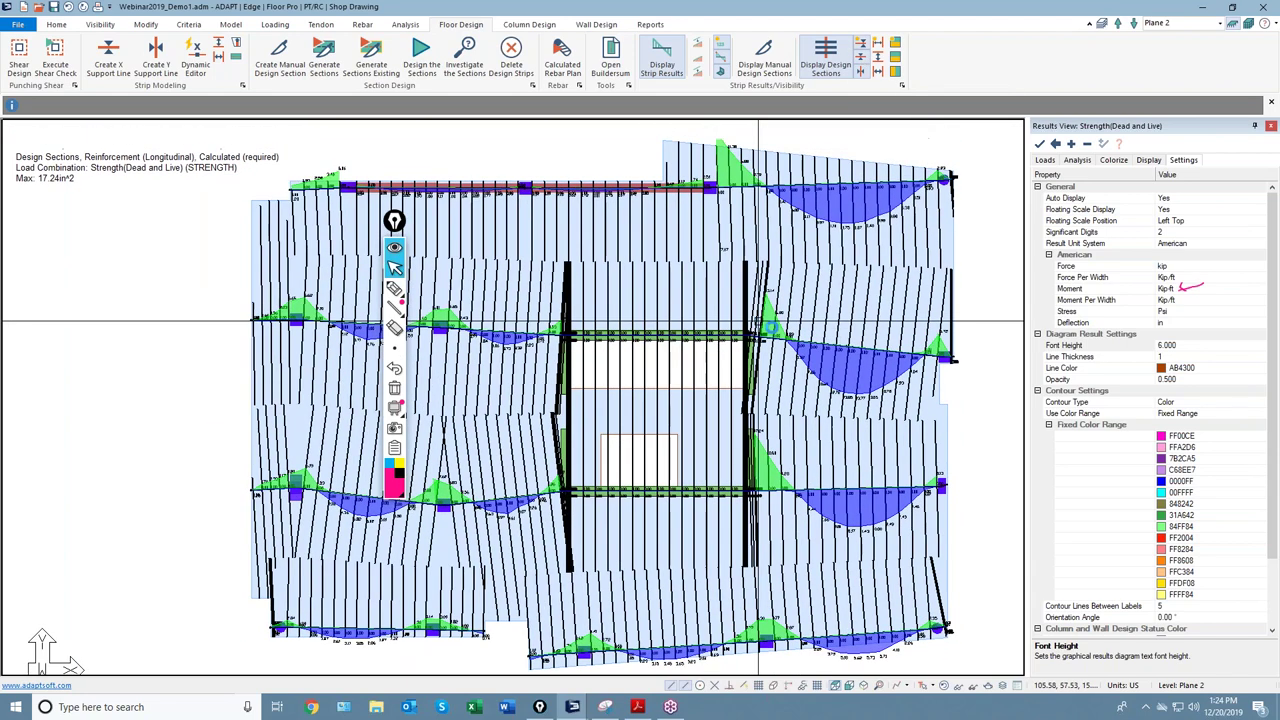
click(1044, 160)
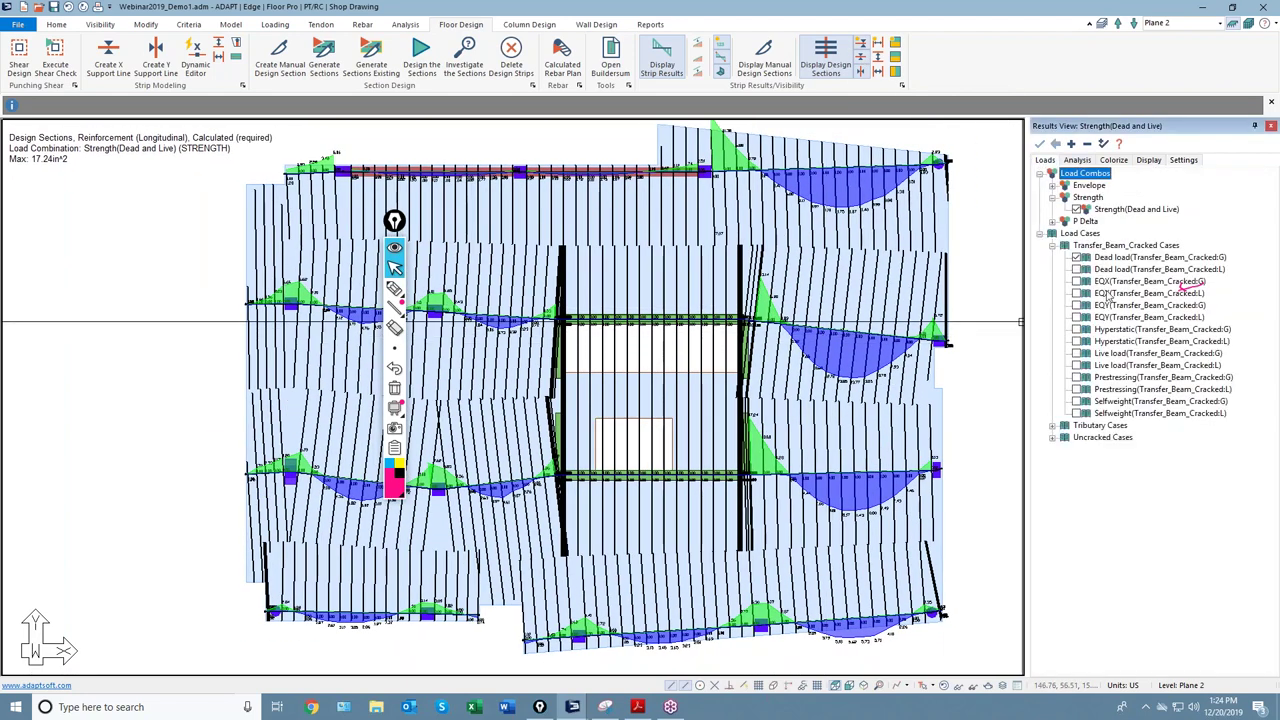
Step: Turn on Calculated (provided) reinforcement diagrams and dismiss the missing rebar plan warning
click(1078, 161)
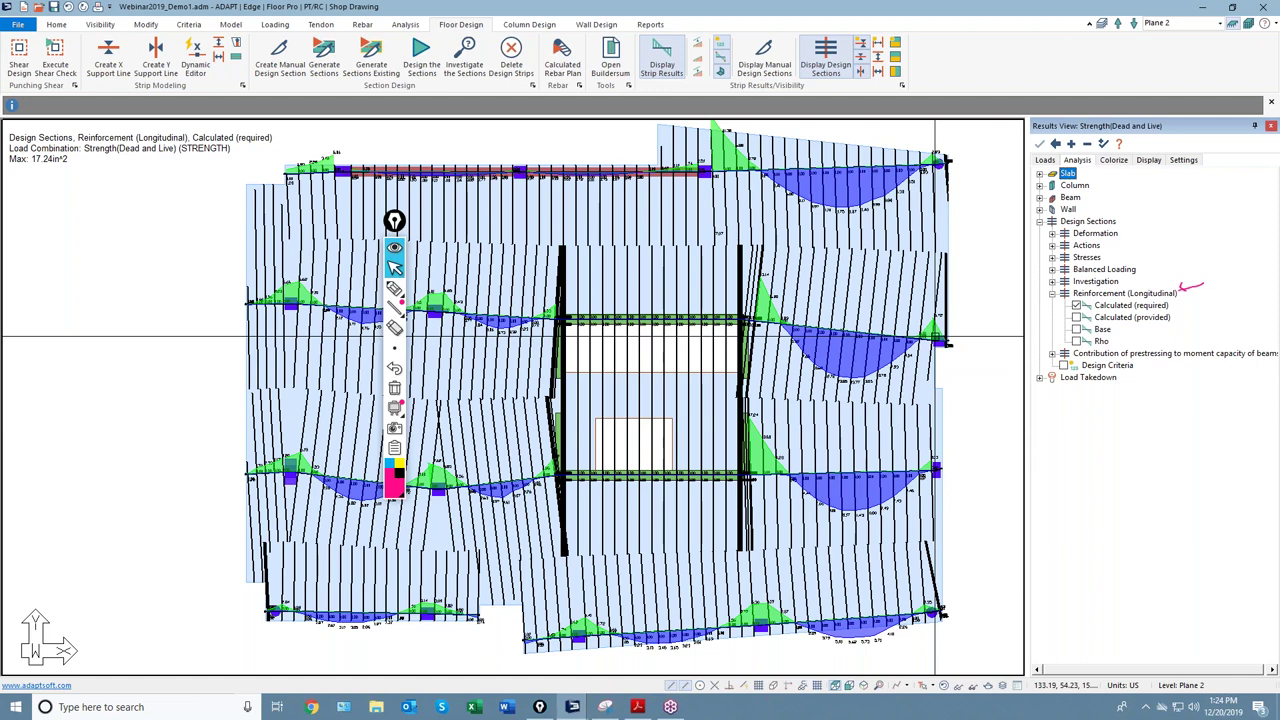
click(1077, 318)
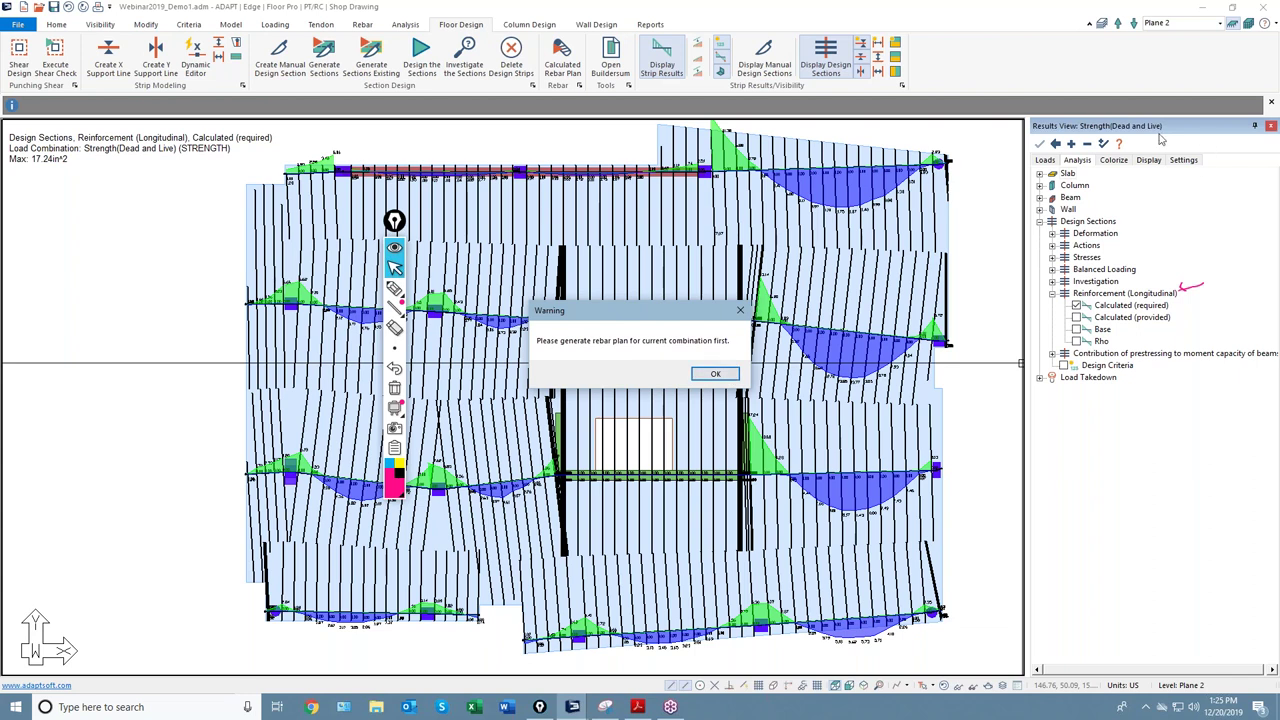
click(714, 375)
Step: Generate a calculated rebar plan for Strength(Dead and Live), showing bar callouts like #8x6'0"
click(562, 55)
click(613, 287)
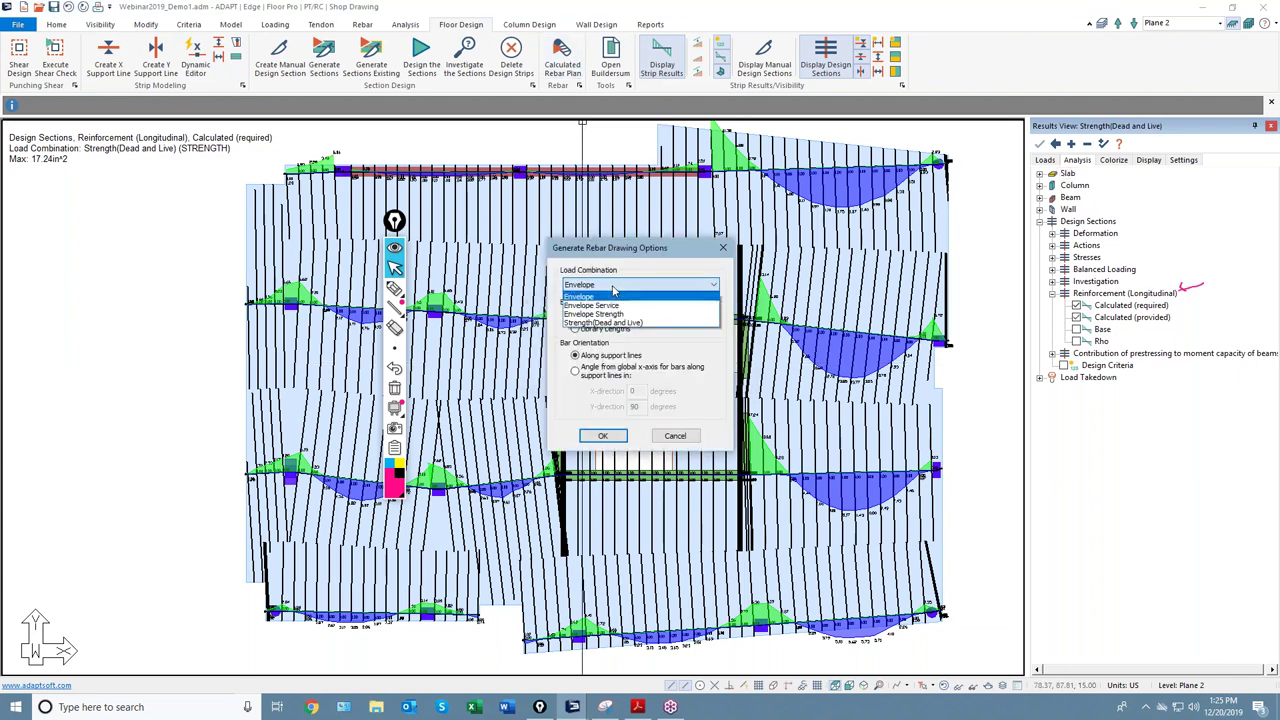
click(617, 326)
click(619, 436)
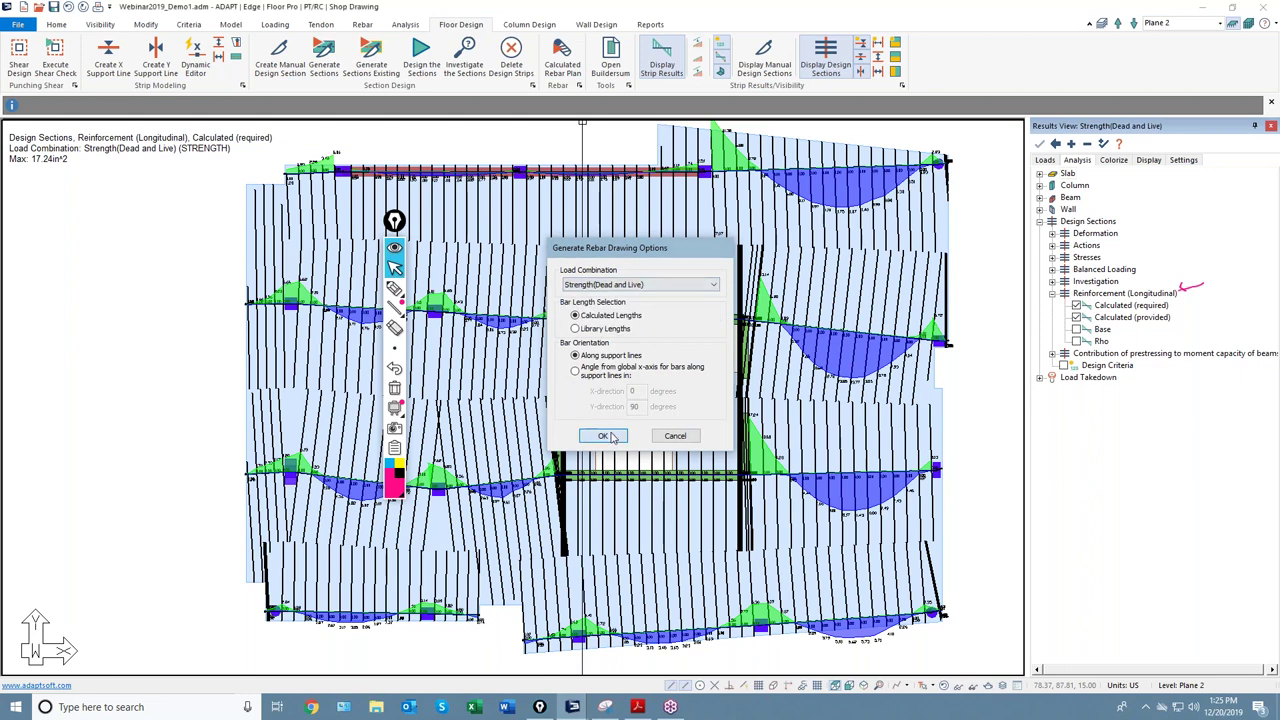
click(745, 378)
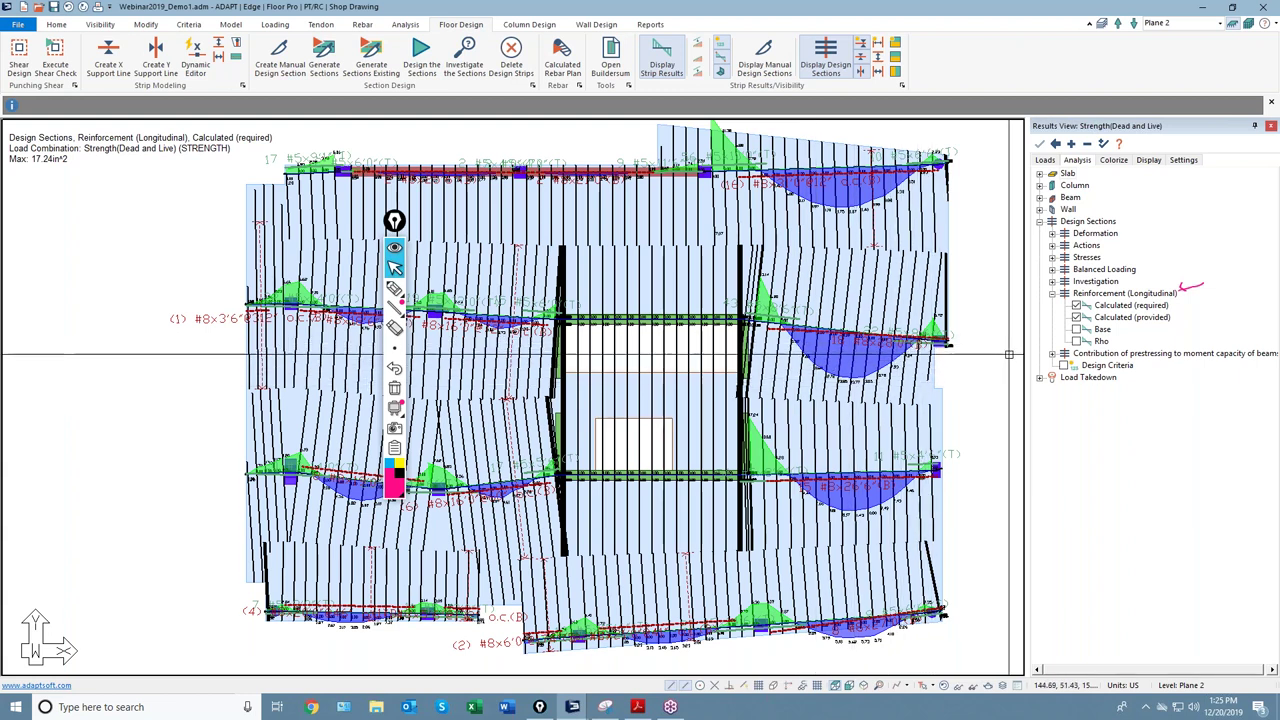
Step: Switch off Calculated (provided) and Calculated (required) diagrams, leaving only rebar plan callouts on Plane 2
click(1076, 317)
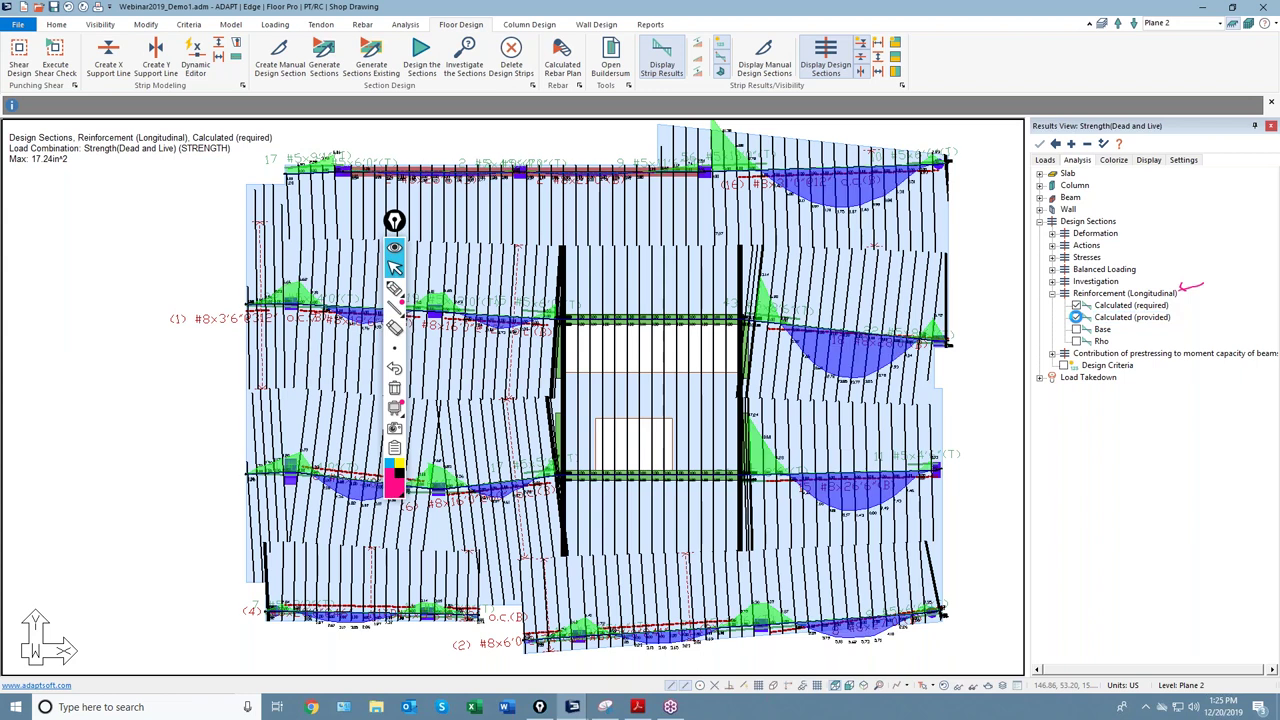
click(1076, 305)
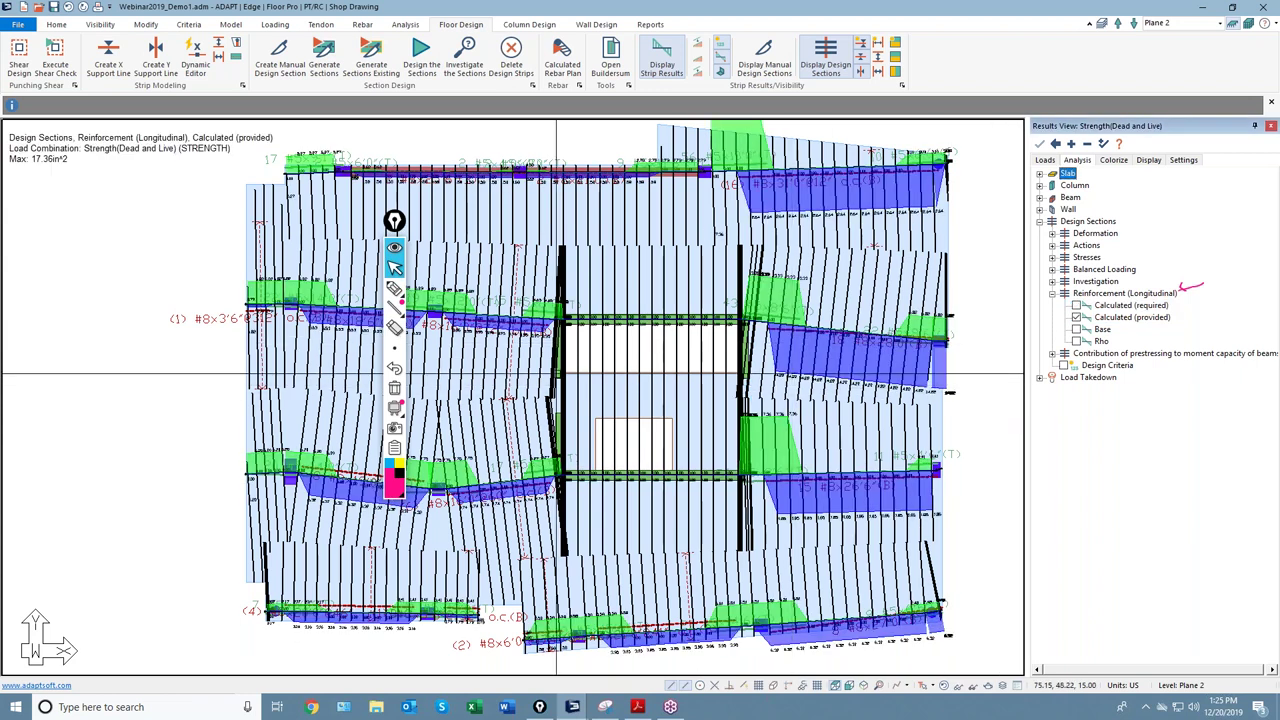
click(394, 347)
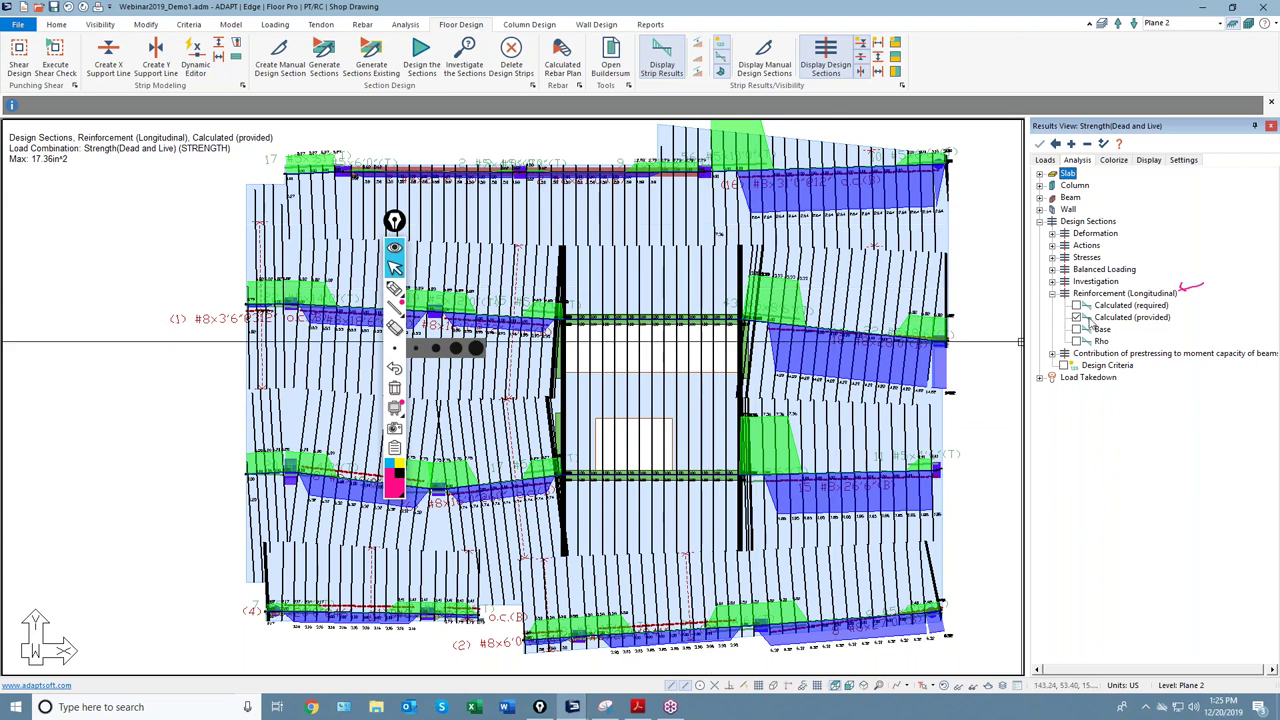
click(1080, 306)
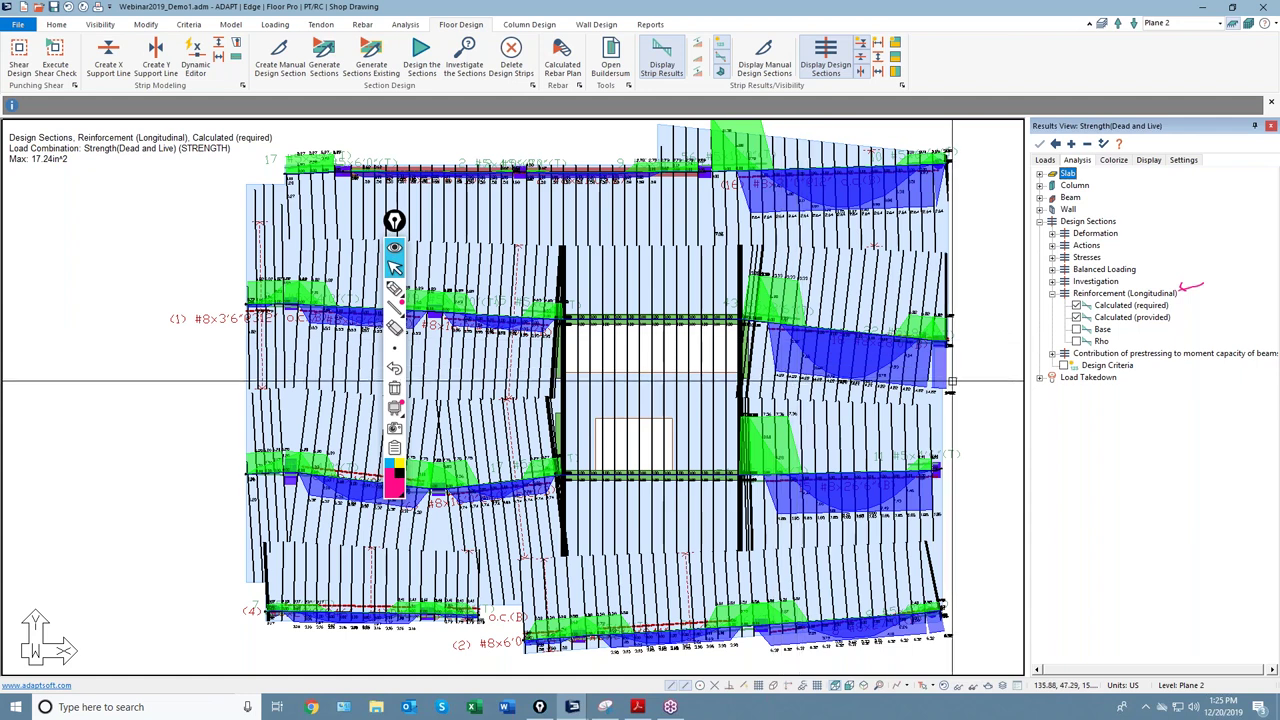
scroll(952, 381, down, 1)
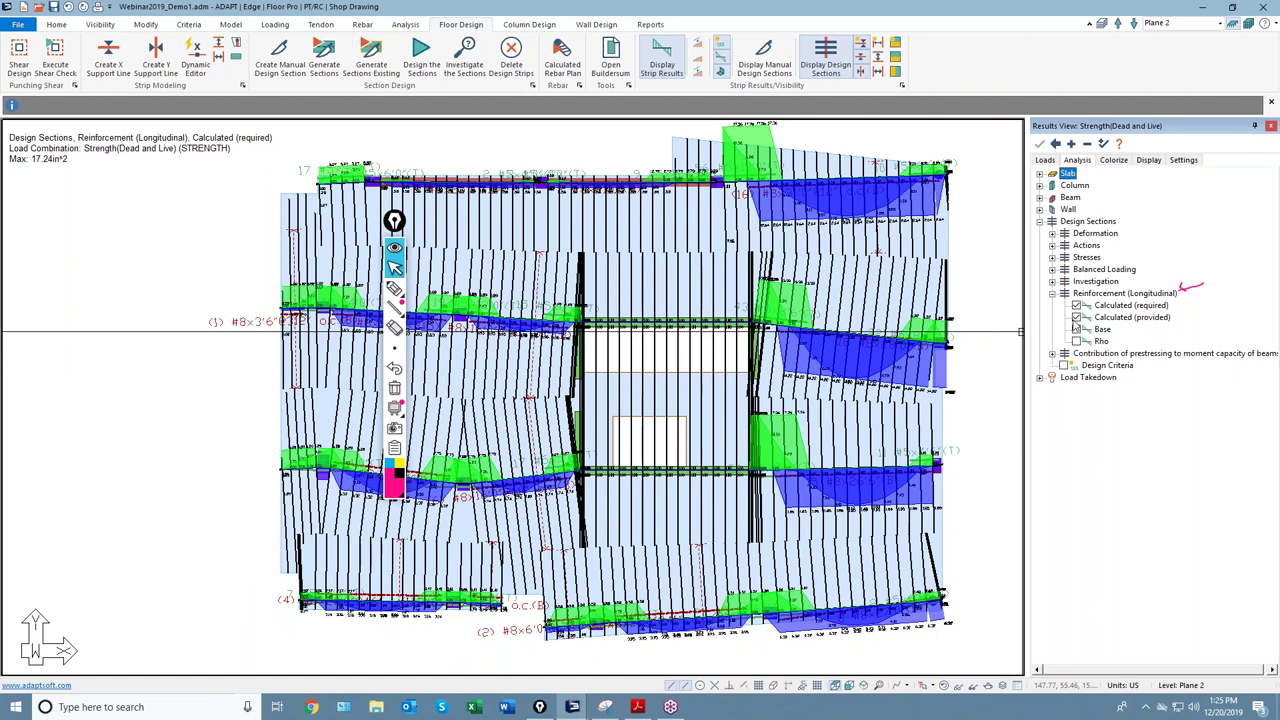
click(1076, 306)
click(1076, 306)
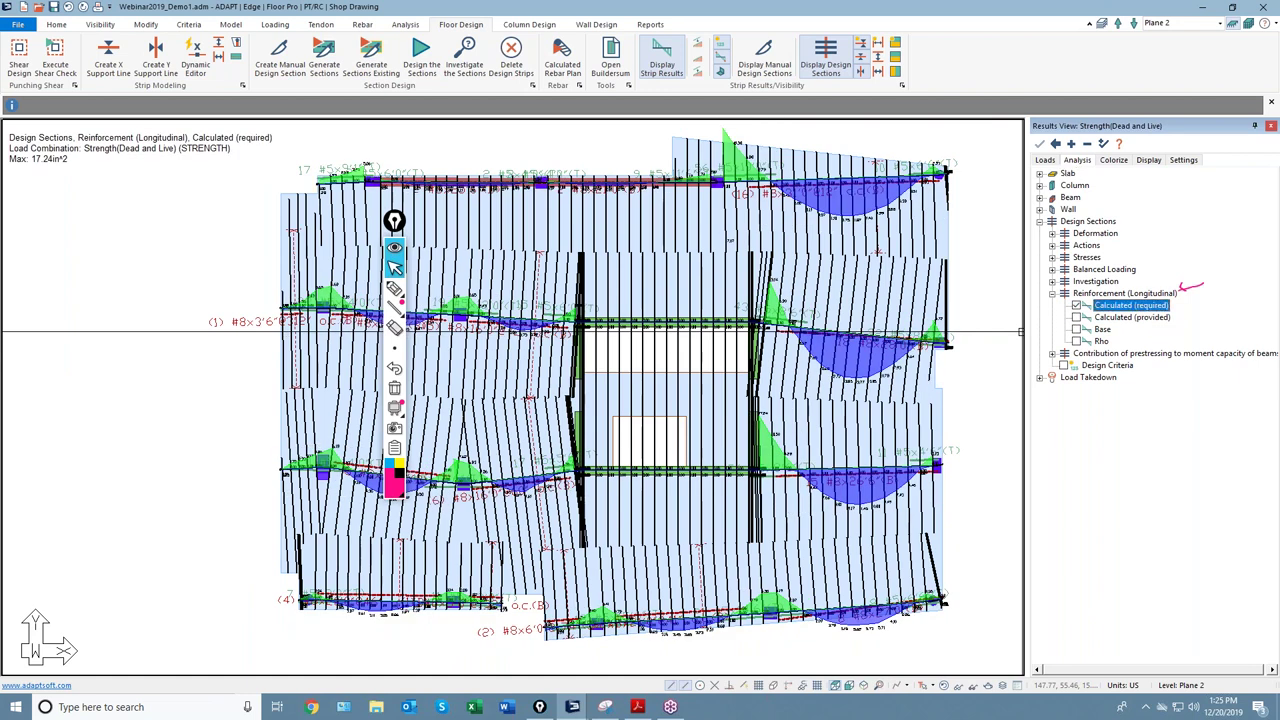
click(670, 148)
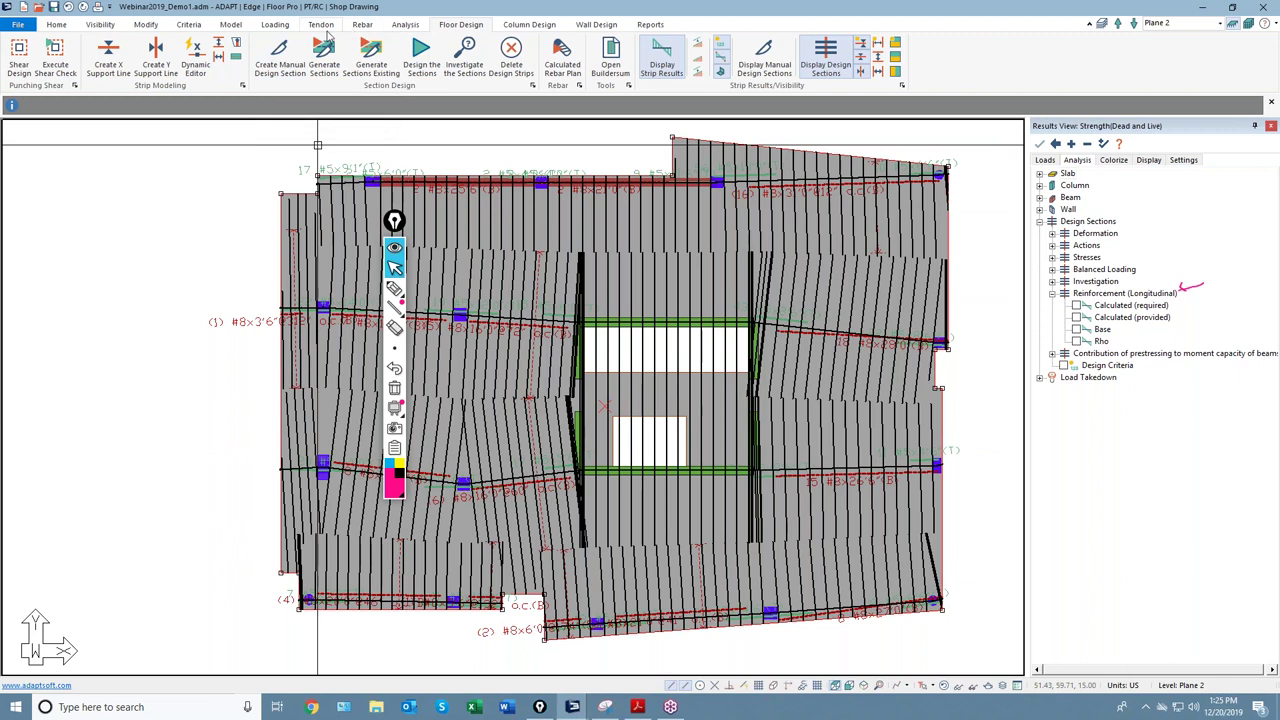
Step: Start manual mesh reinforcement placement from the Rebar tools, then cancel it
click(362, 24)
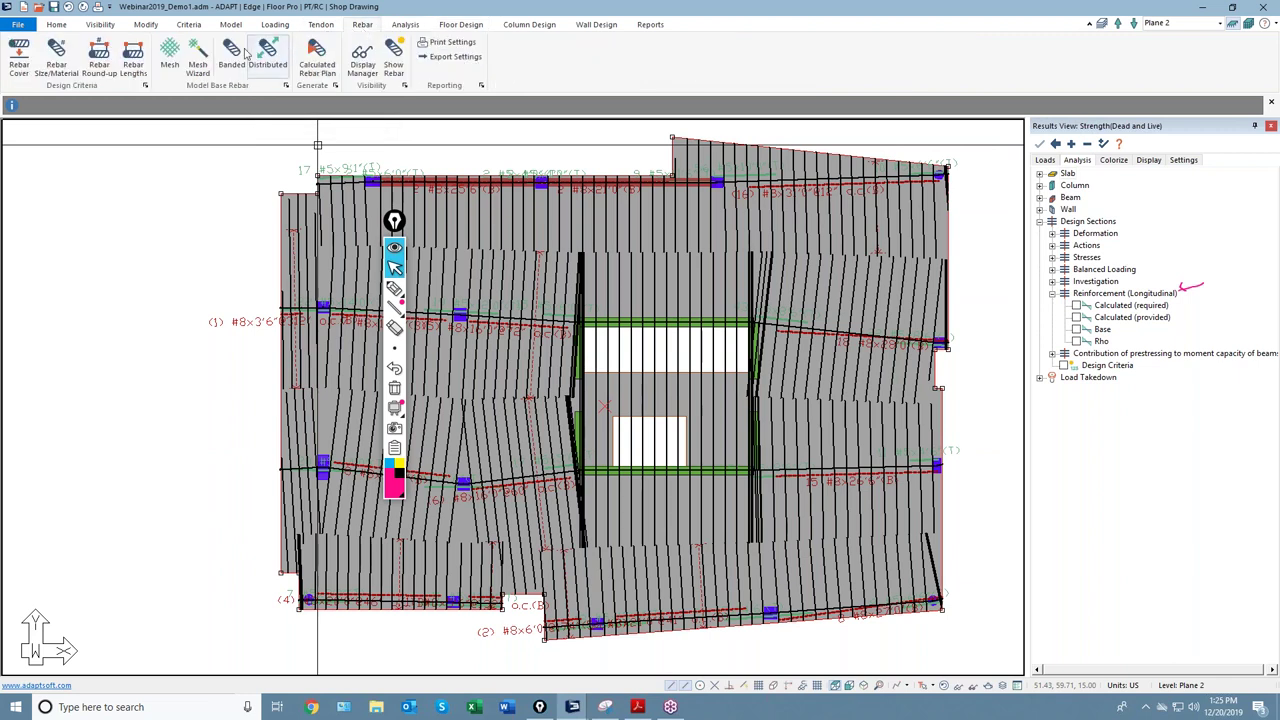
click(170, 52)
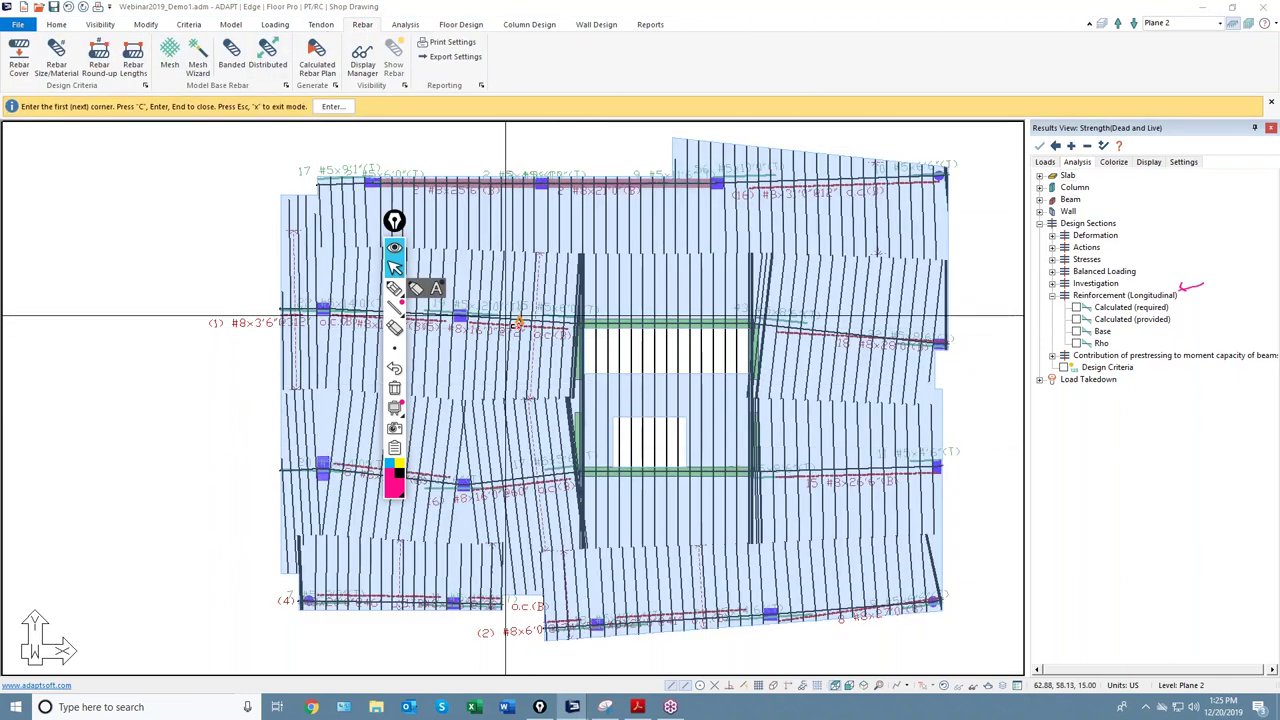
right_click(244, 196)
click(272, 205)
Step: Create a bottom mesh with the Mesh Wizard: #5 at 12 in for 1-1, #5 for 2-2
click(197, 58)
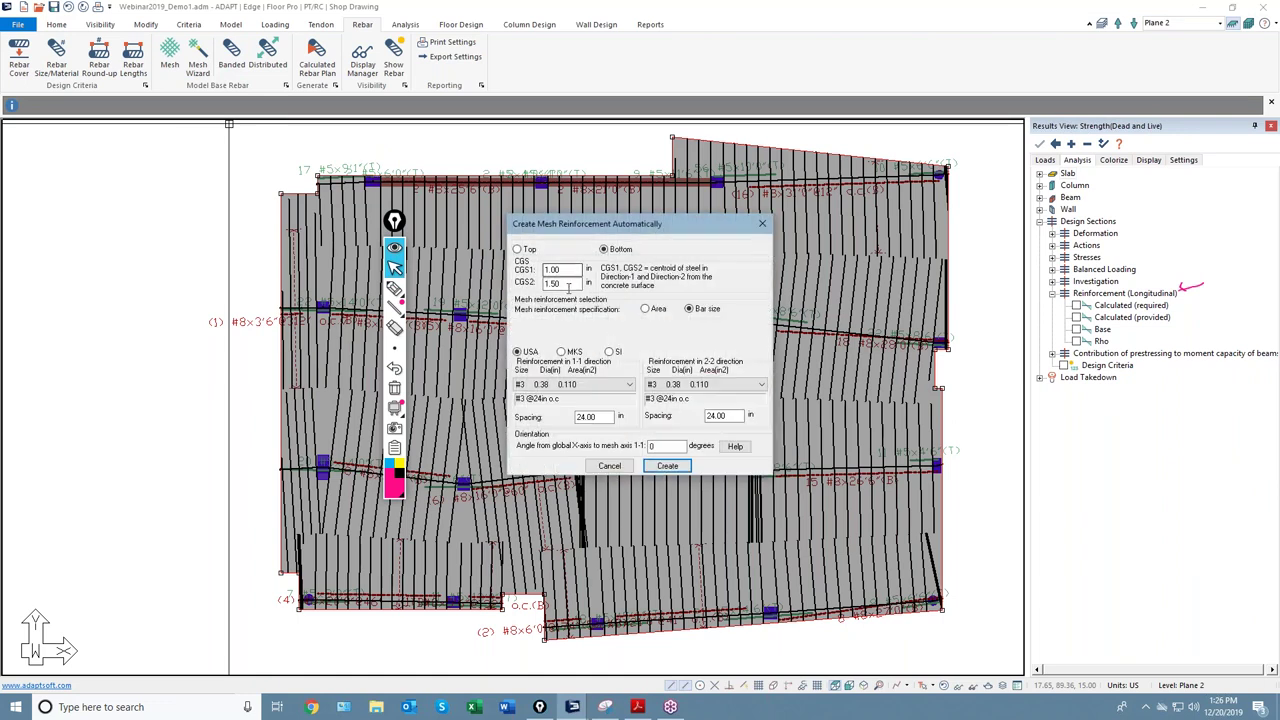
click(583, 385)
click(537, 420)
double_click(588, 417)
text(12)
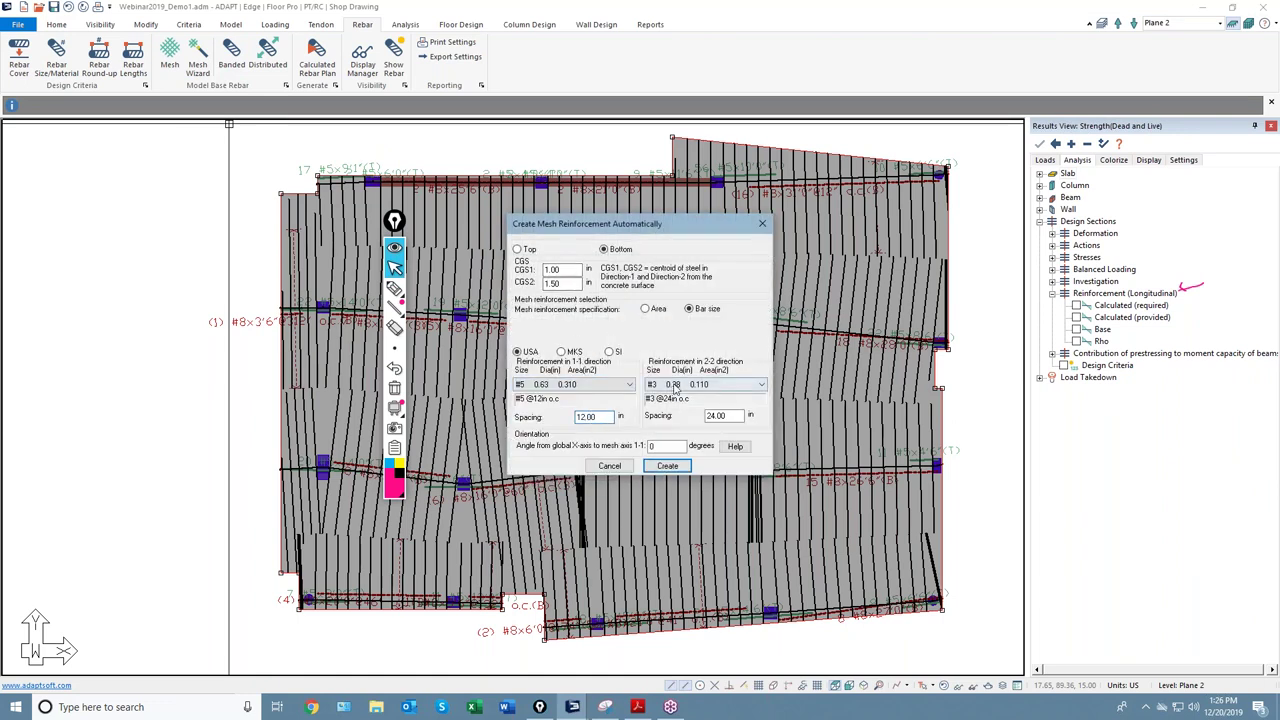
click(675, 386)
click(680, 420)
click(667, 466)
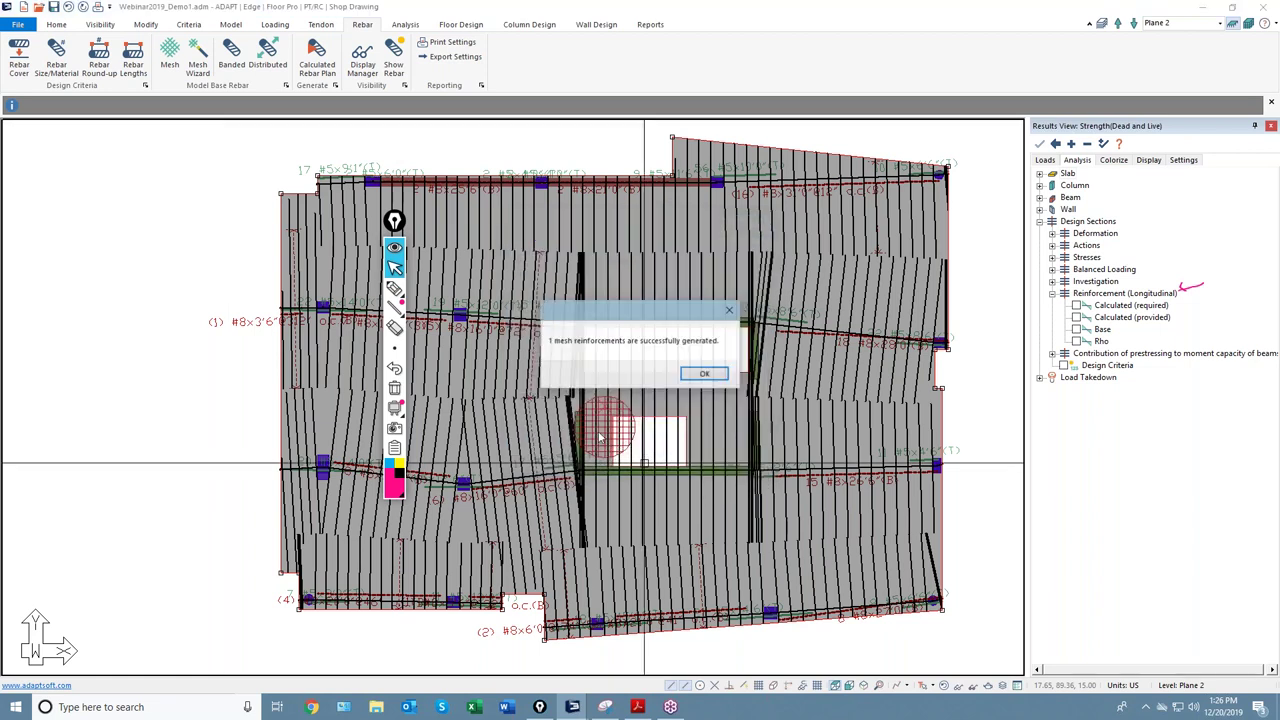
click(705, 373)
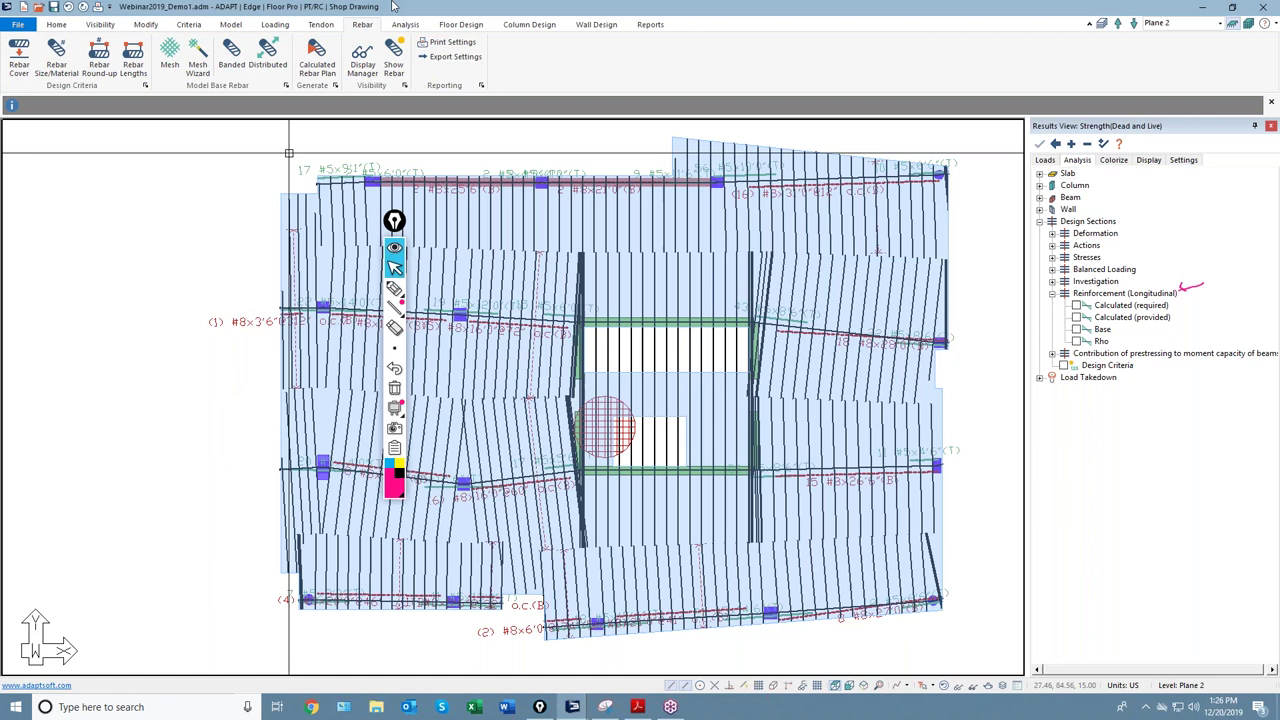
click(459, 25)
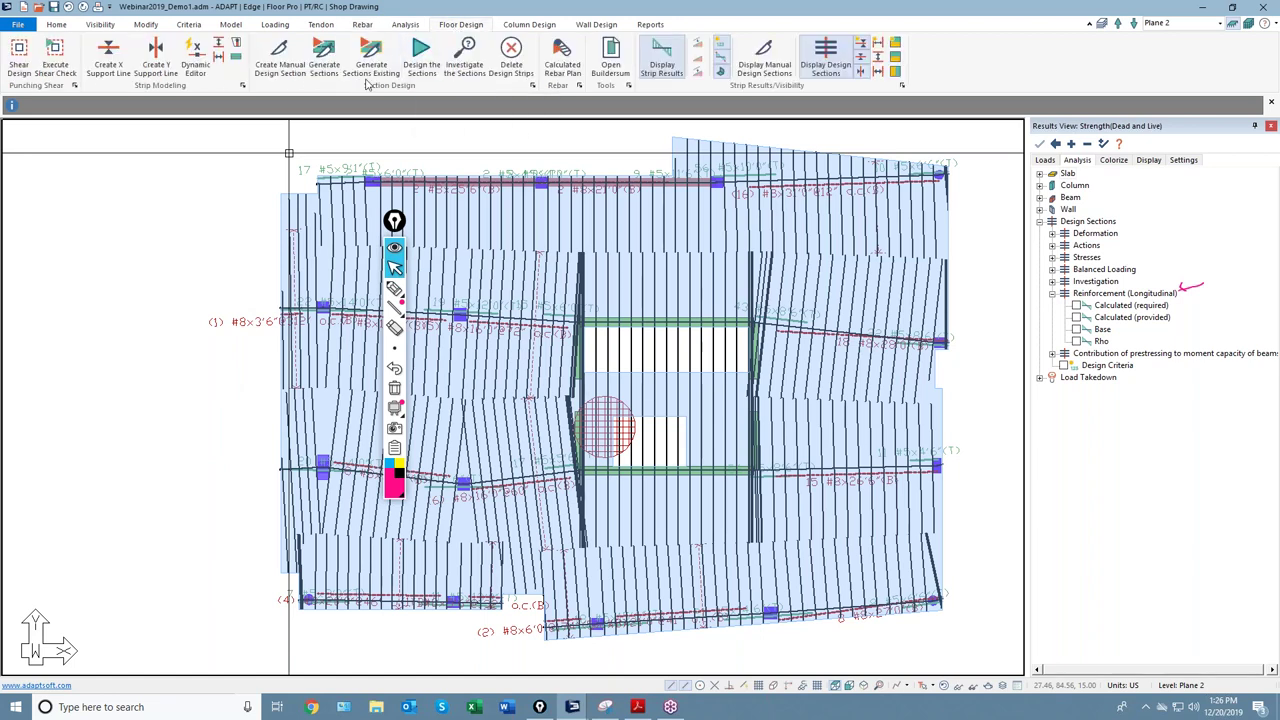
Step: Redesign the sections with the new mesh, save the results, and display Base reinforcement
click(420, 60)
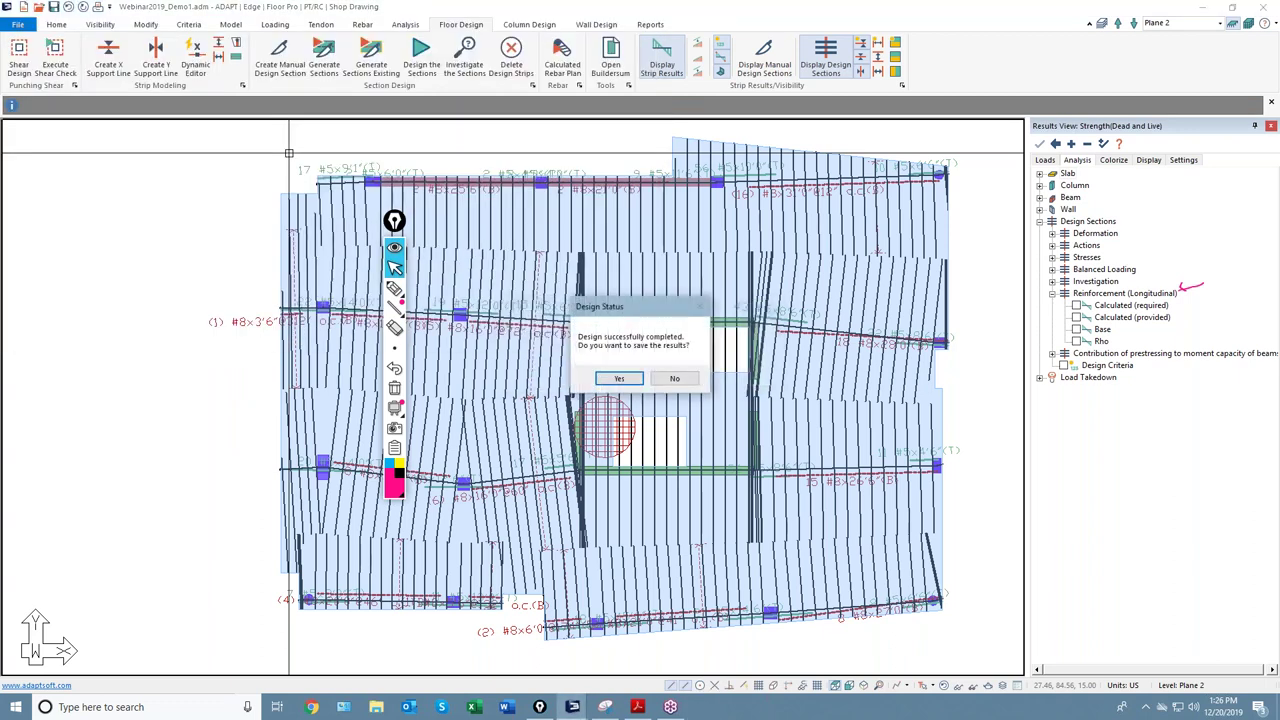
click(619, 378)
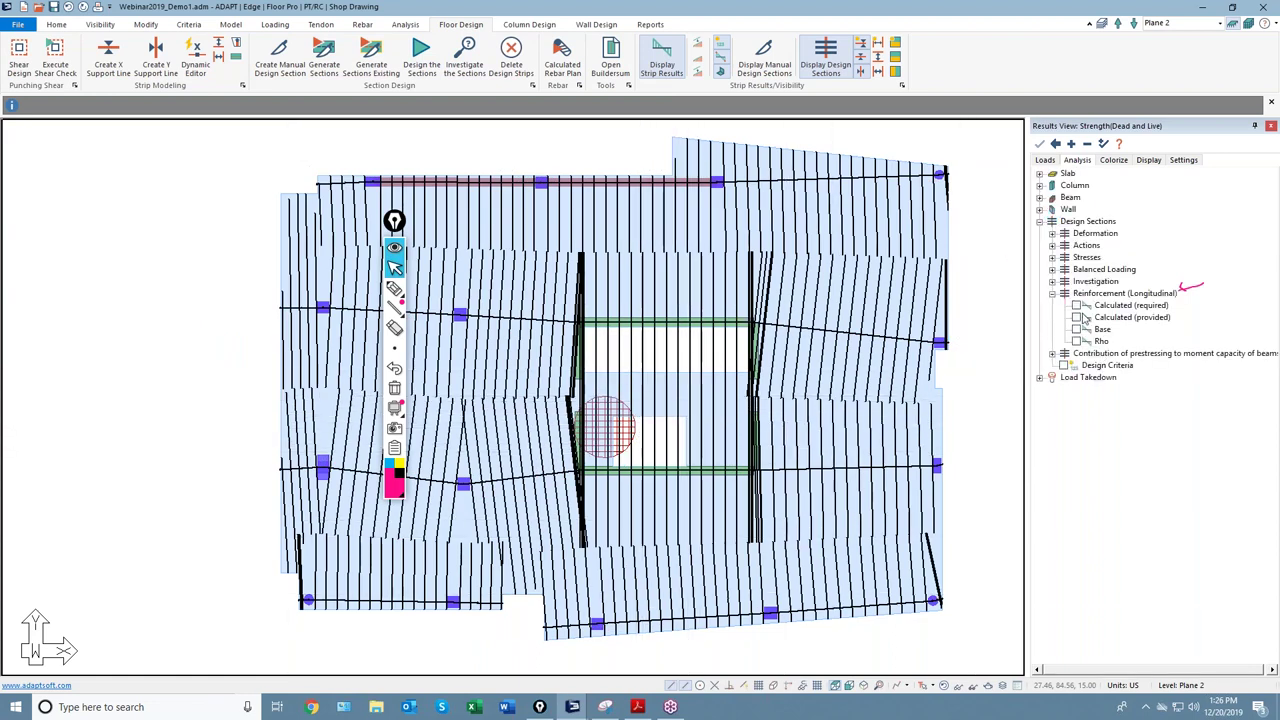
click(1077, 330)
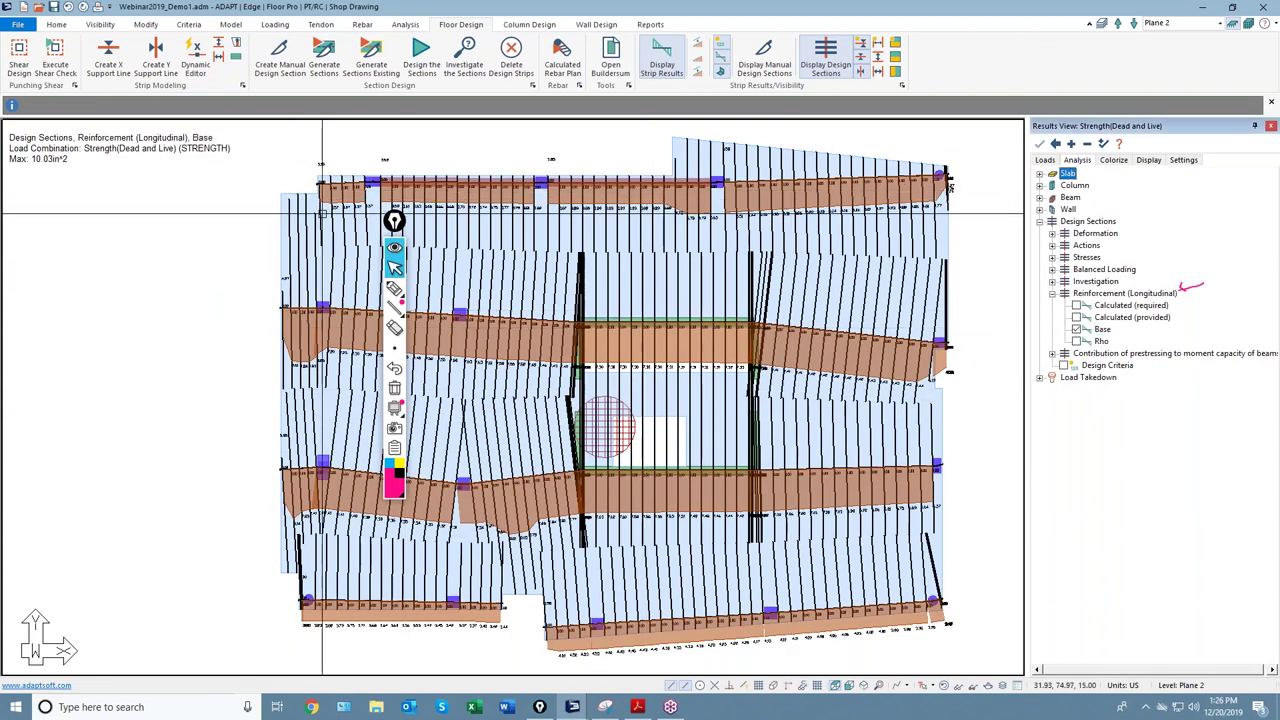
scroll(840, 190, up, 5)
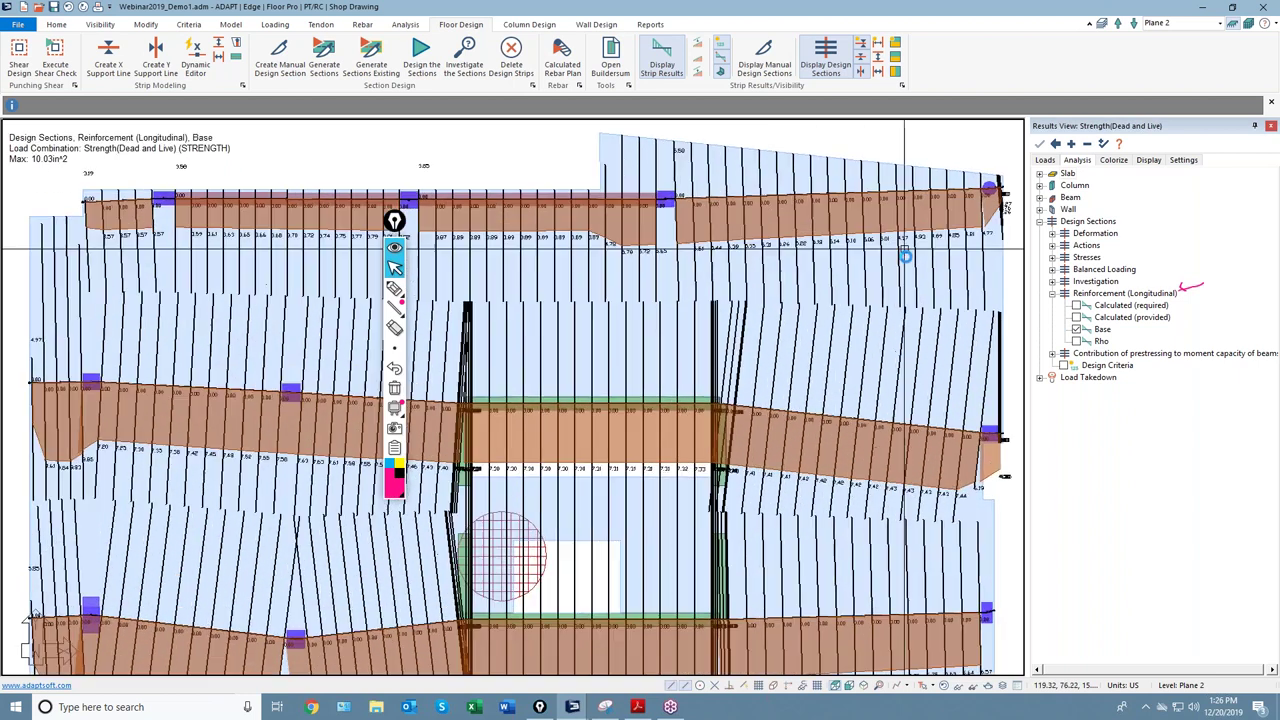
scroll(916, 241, up, 1)
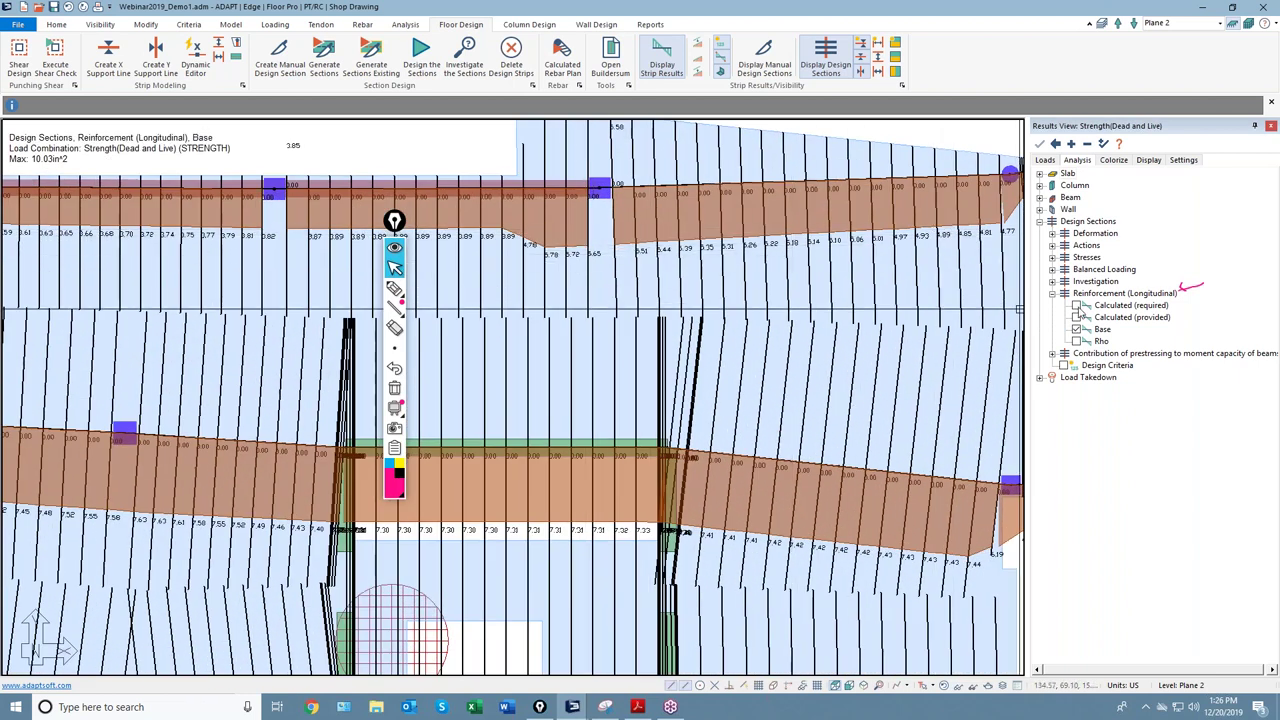
Step: Compare Calculated (required) and Base reinforcement results, then show and hide the Rho ratio diagrams
click(1077, 305)
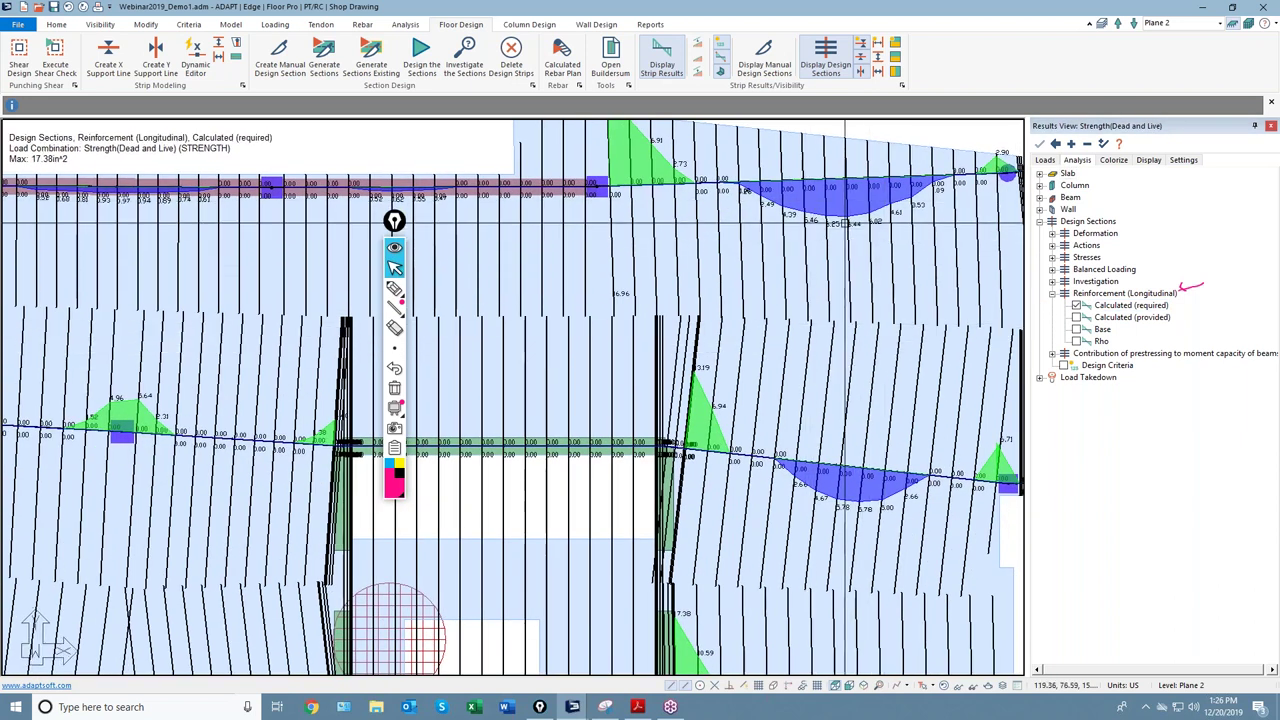
scroll(820, 300, down, 3)
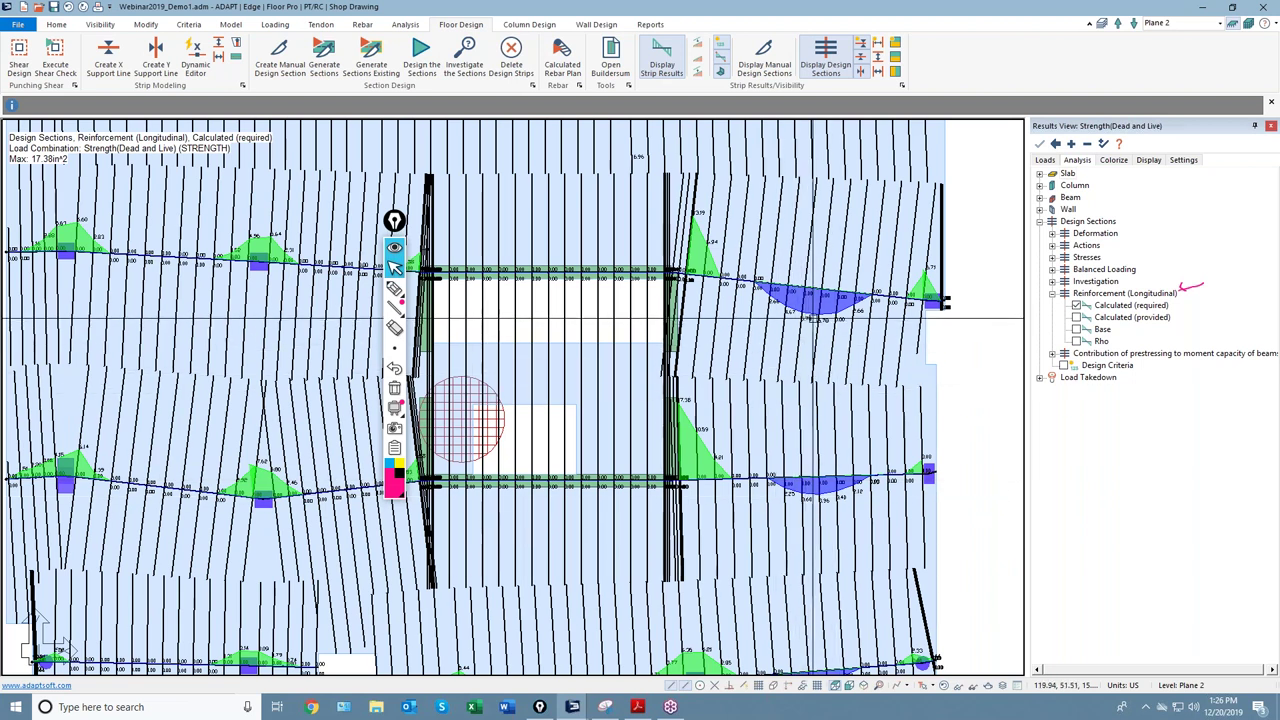
click(1077, 329)
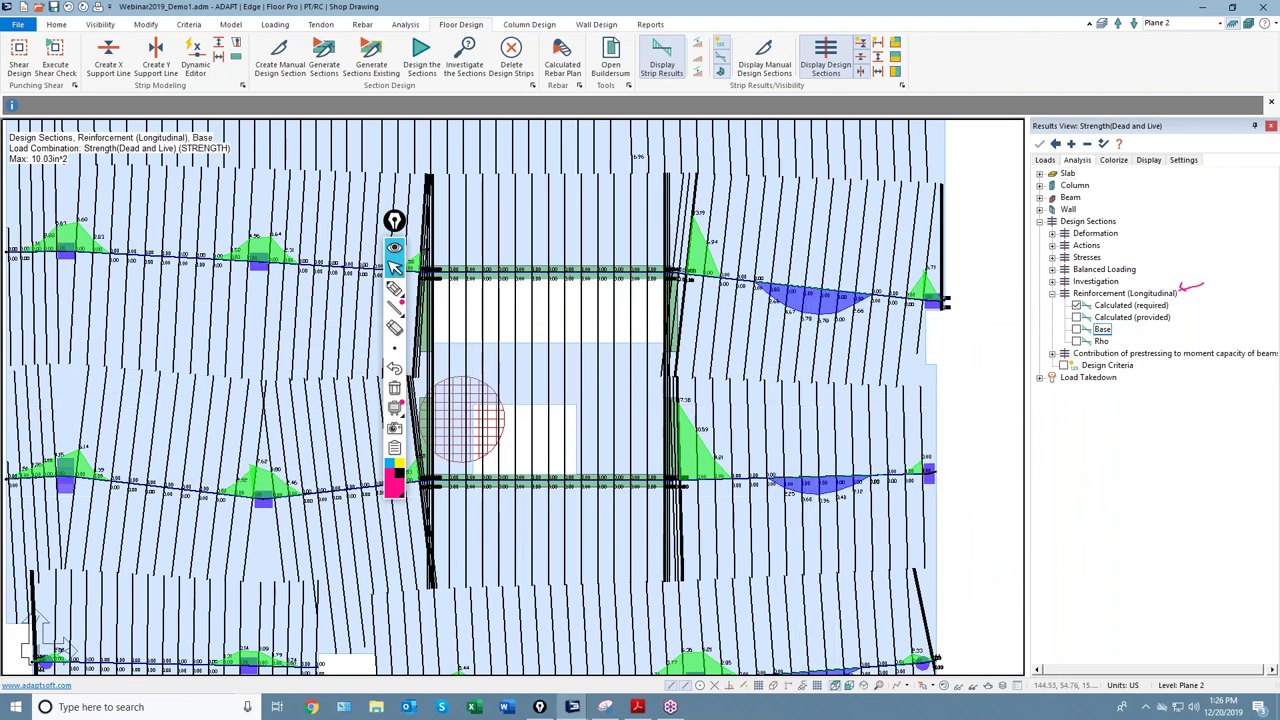
click(1077, 305)
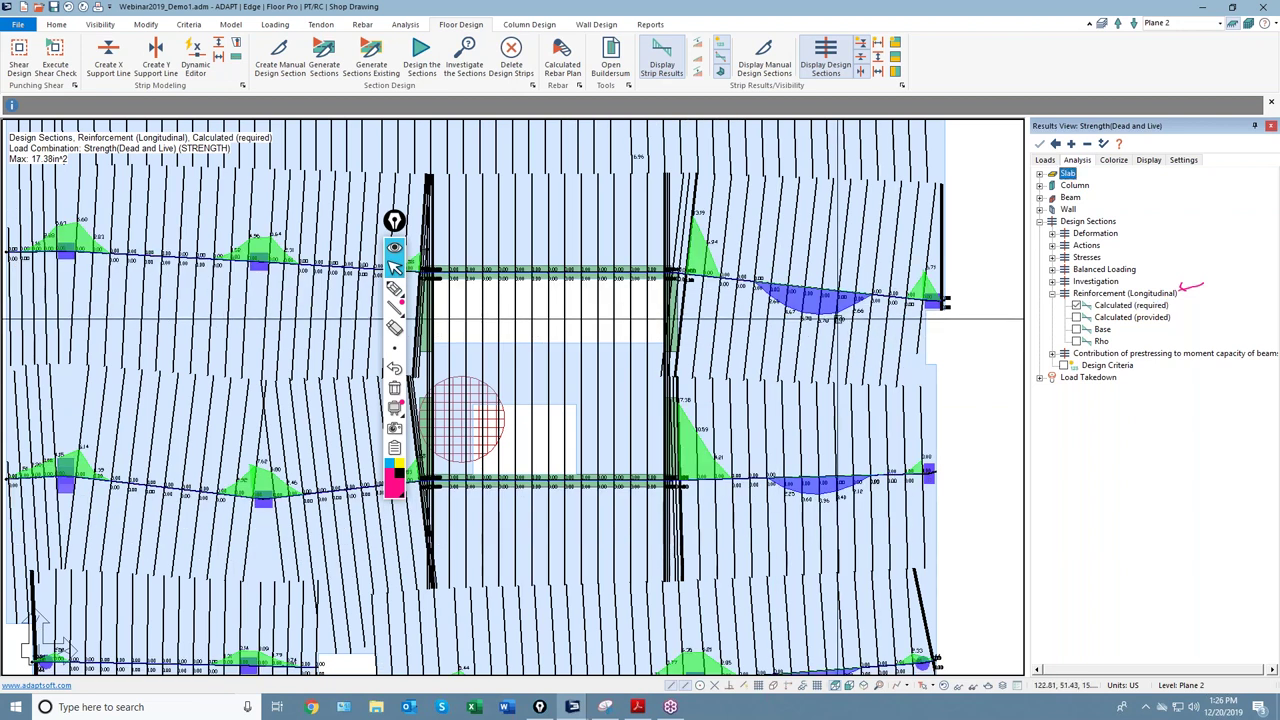
scroll(915, 318, down, 2)
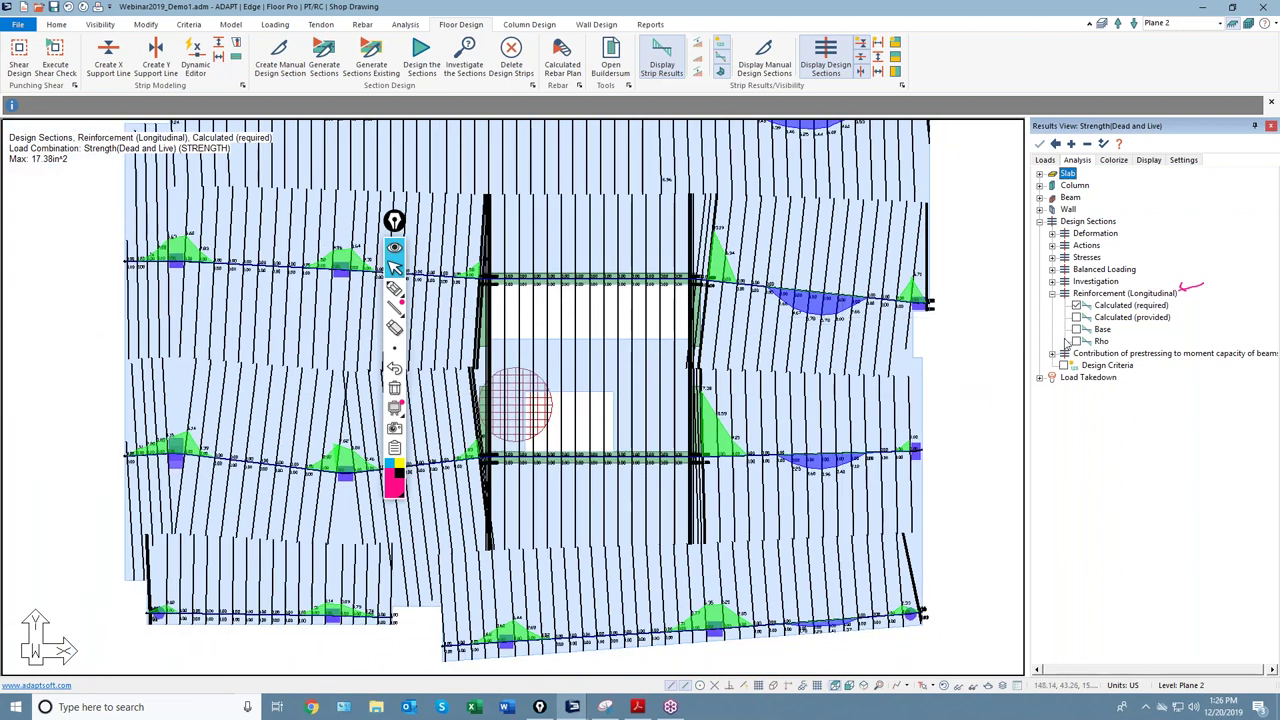
click(1077, 341)
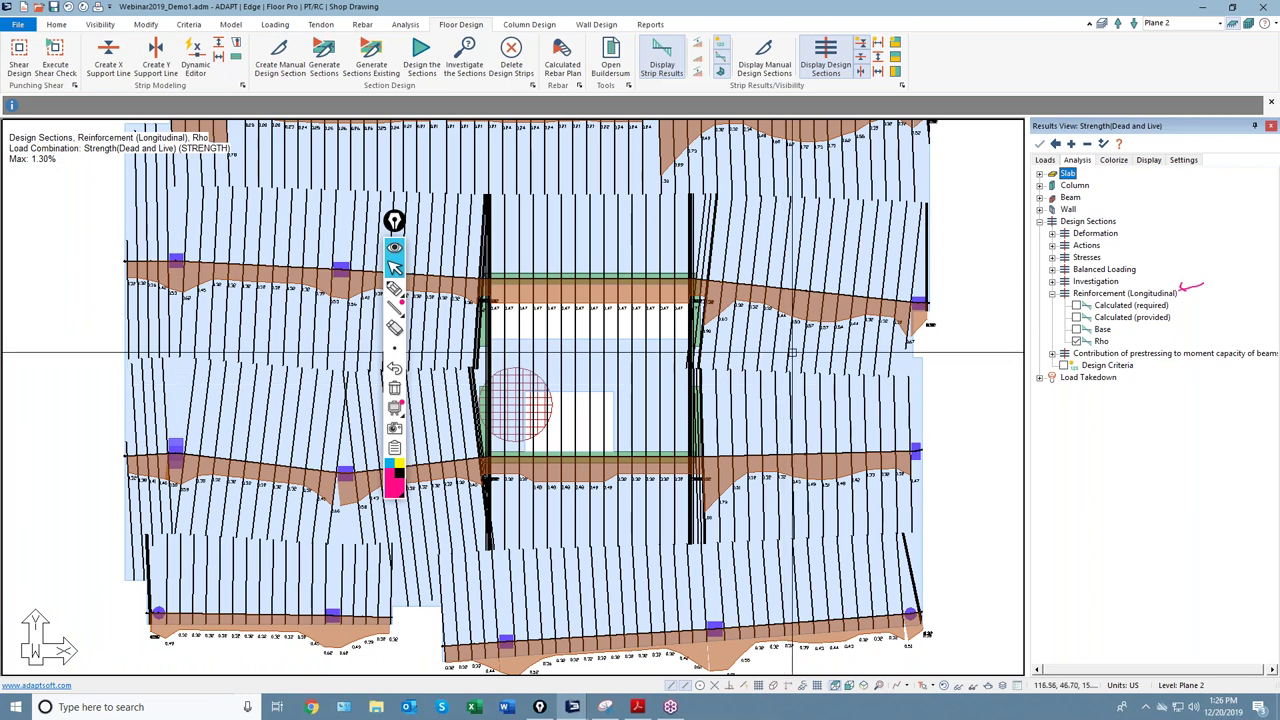
scroll(806, 345, up, 3)
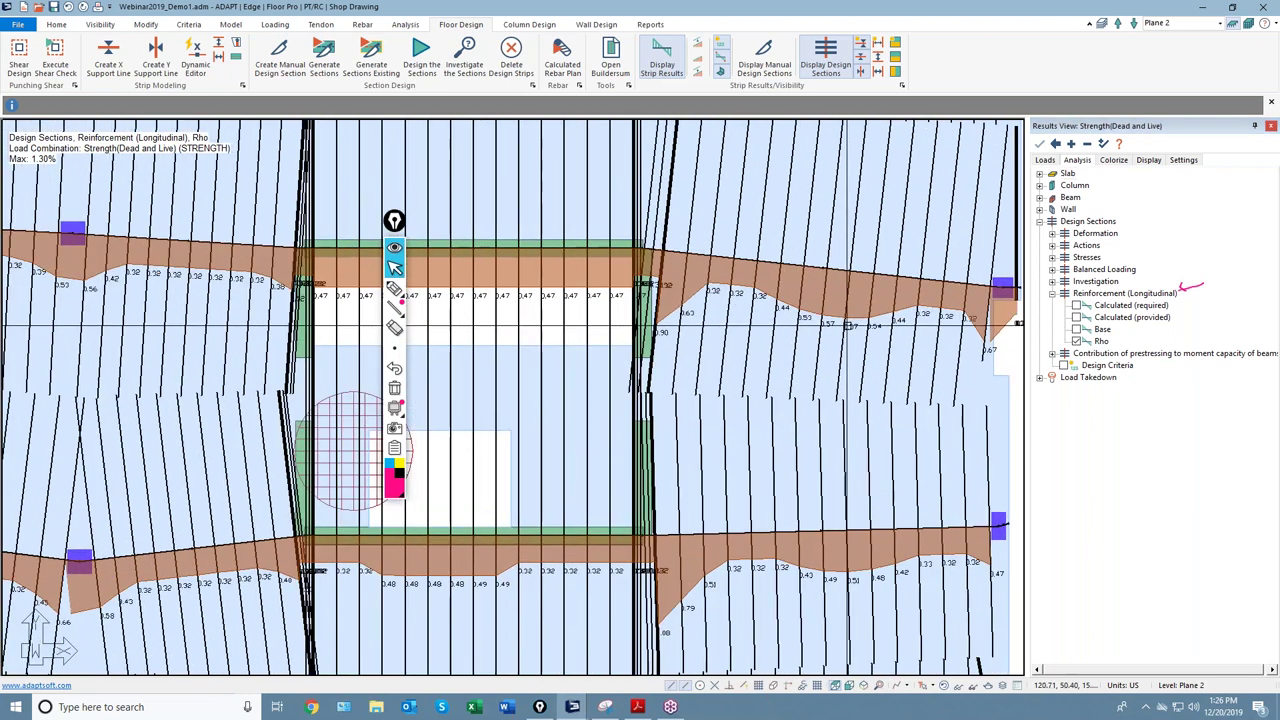
scroll(800, 318, down, 1)
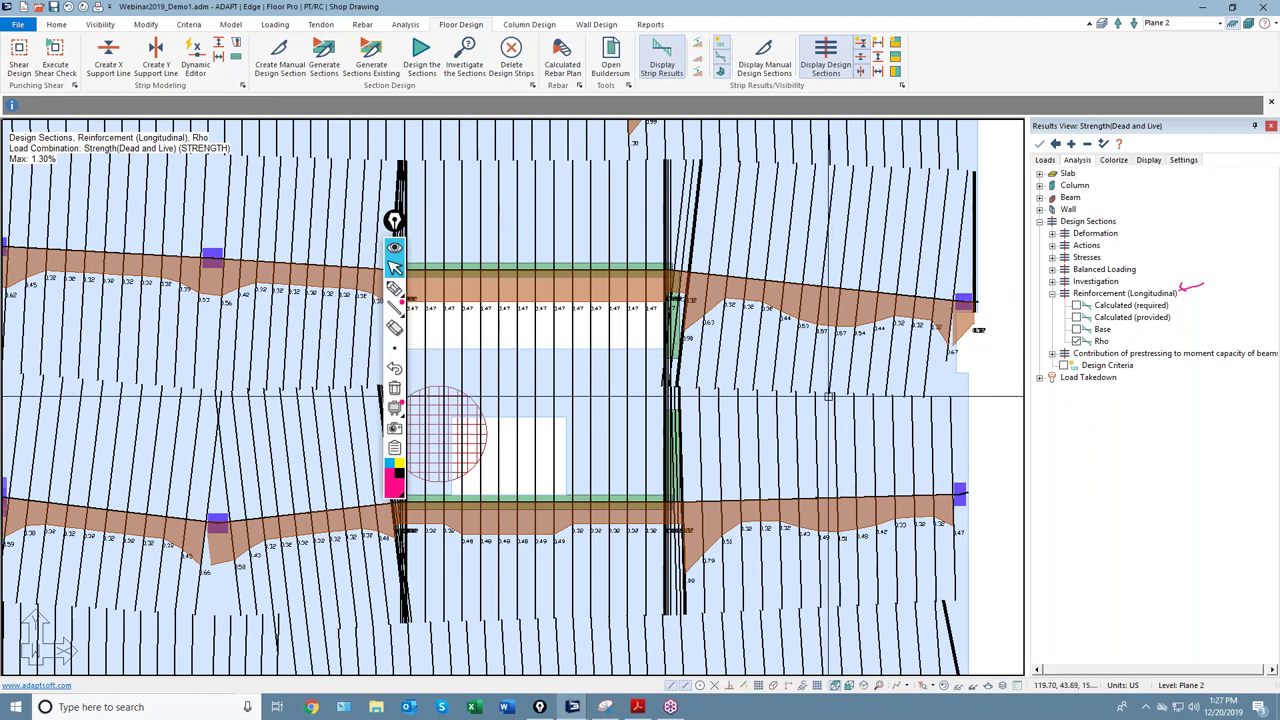
click(1076, 341)
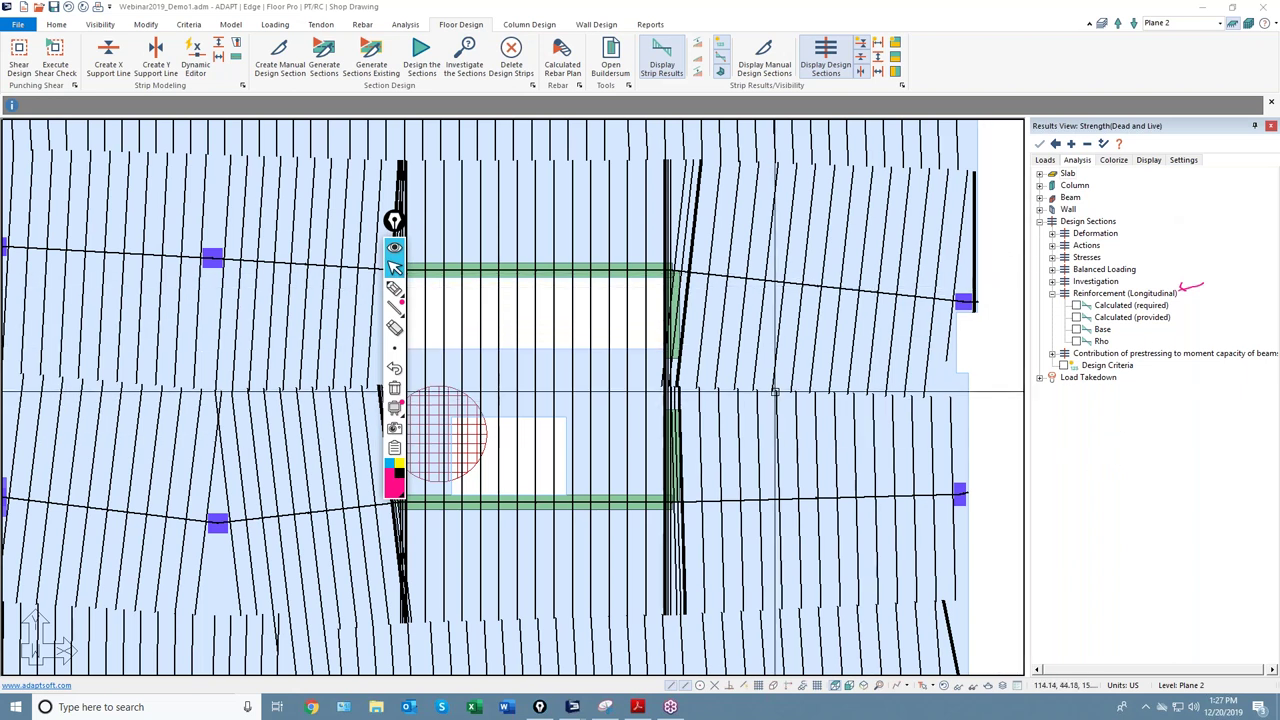
Step: Show the whole building in 3-D isometric view, pan it lower, and bring up the Loading tools
click(943, 686)
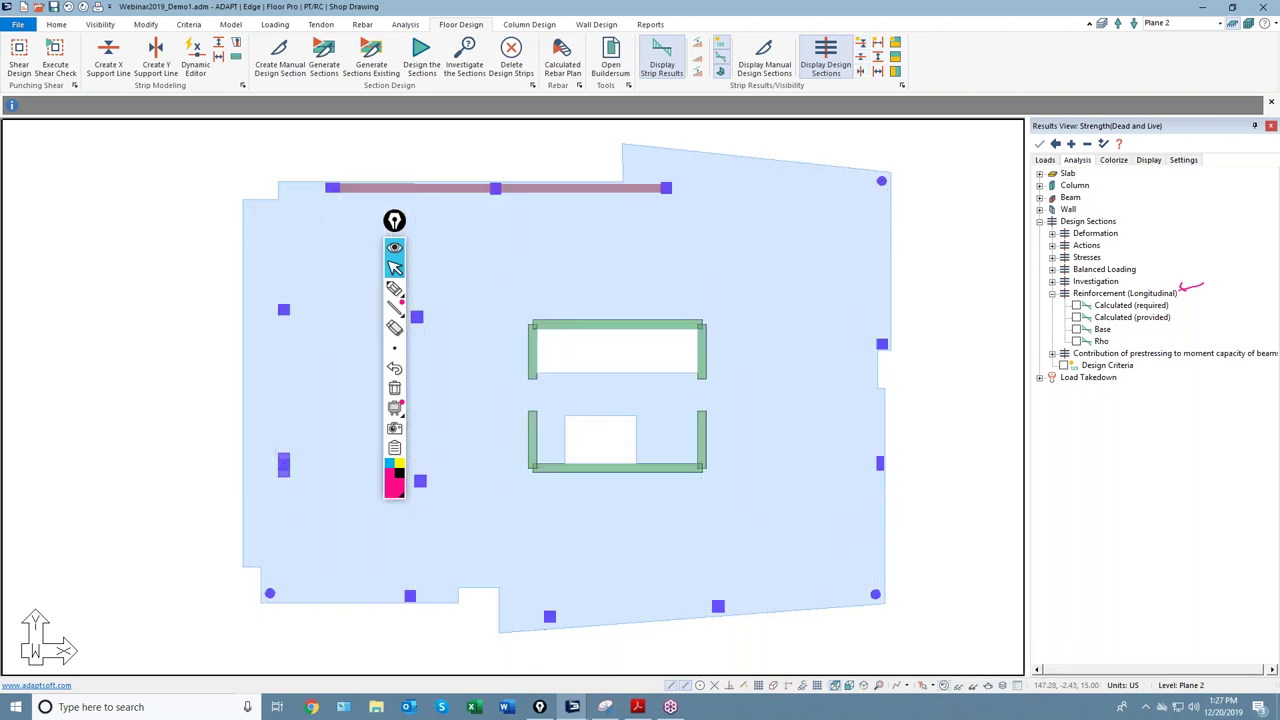
scroll(955, 607, up, 2)
click(444, 254)
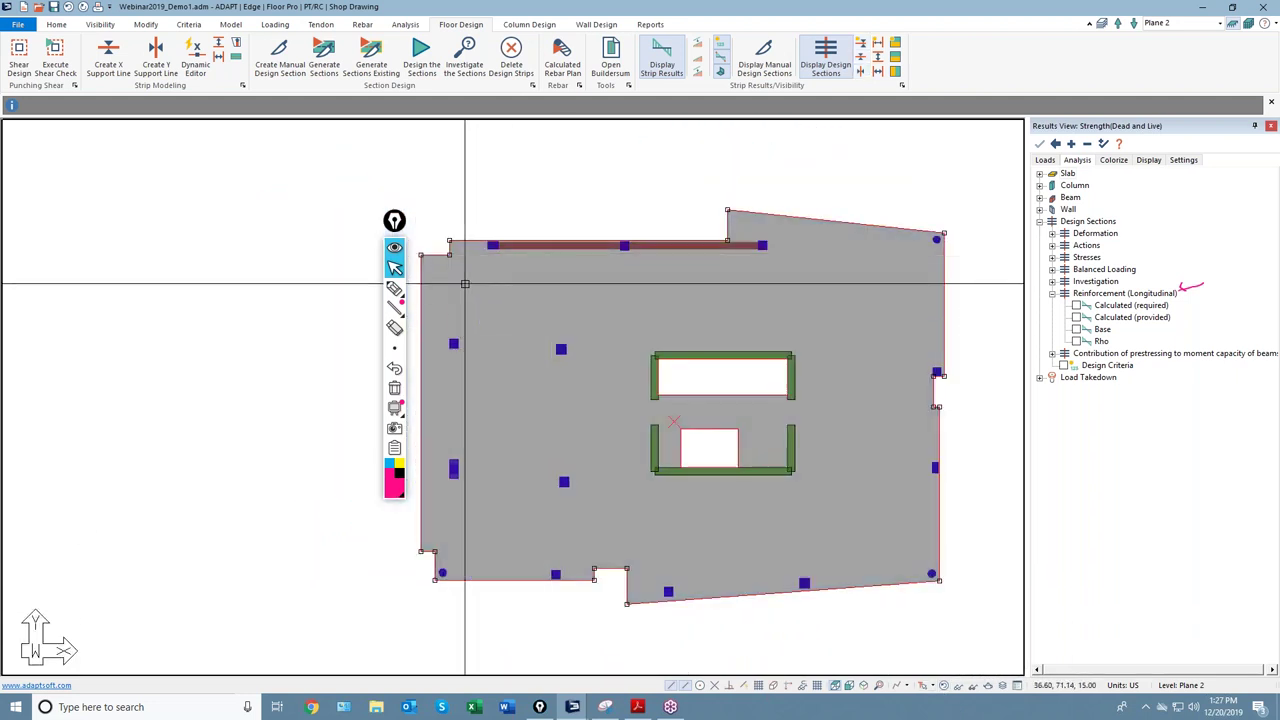
click(366, 214)
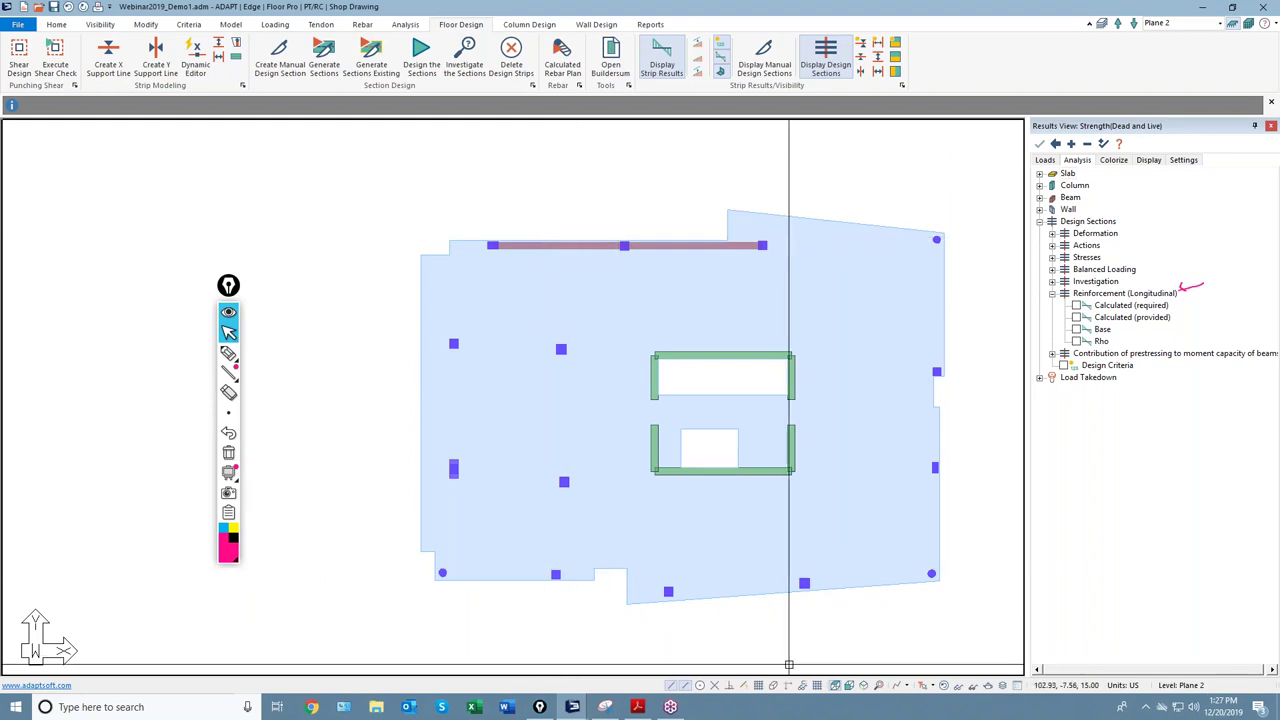
click(861, 684)
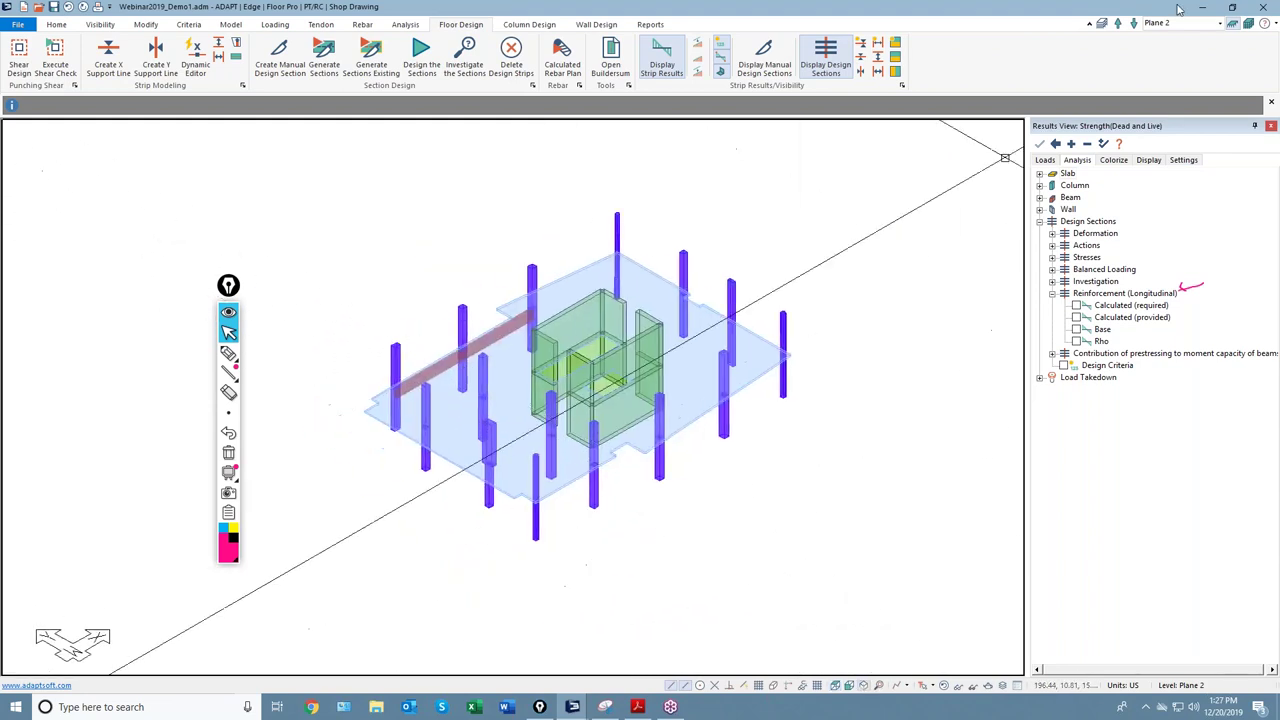
click(1247, 25)
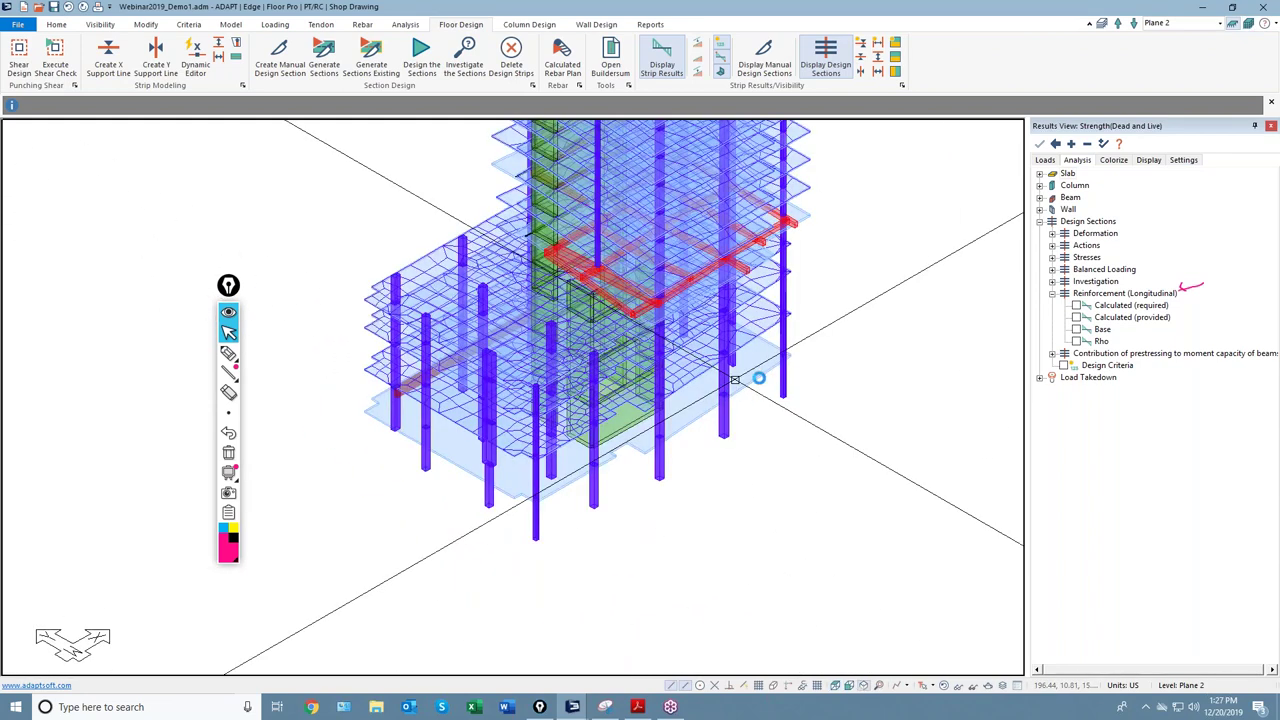
middle_drag(843, 250, 842, 377)
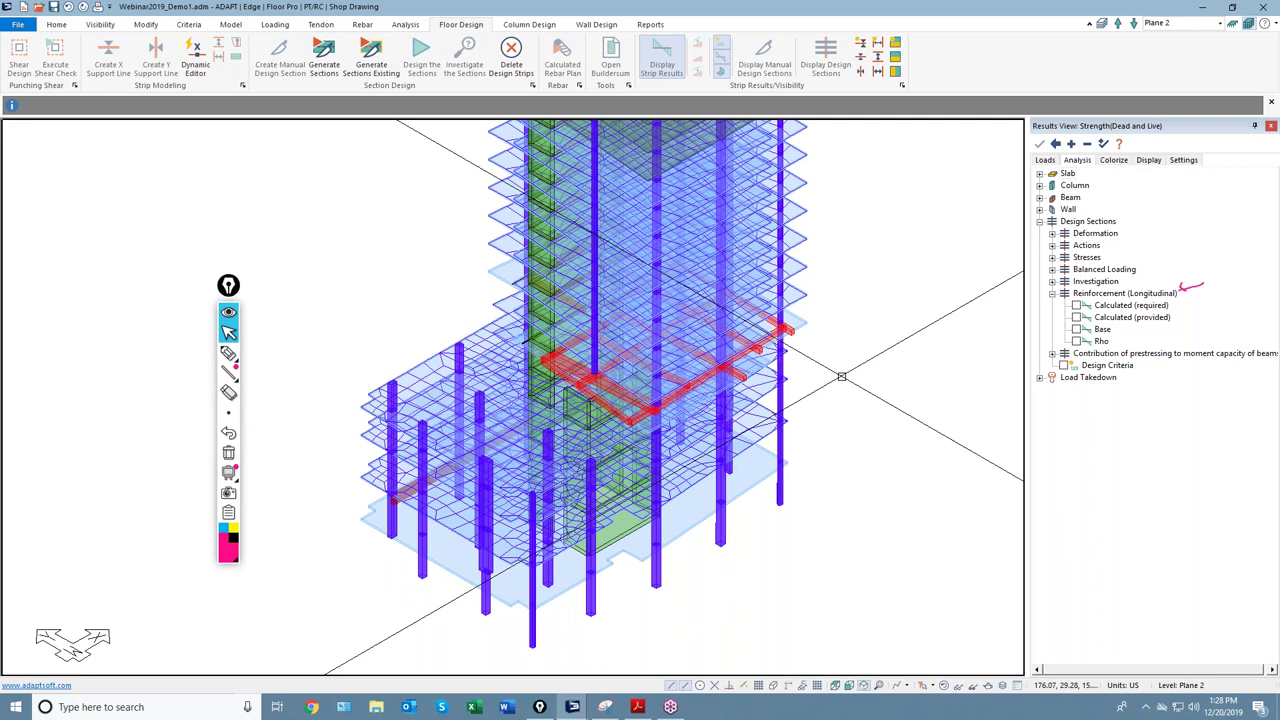
click(272, 25)
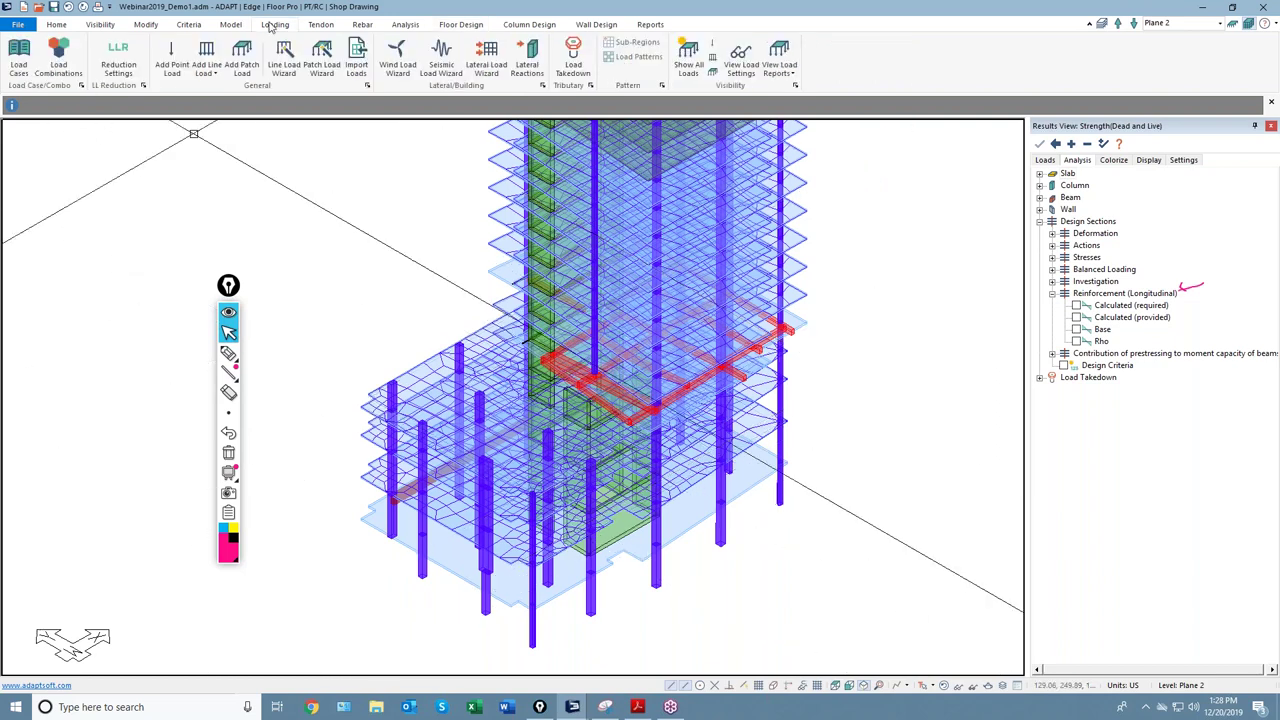
Step: Open the Combinations dialog, enlarged to show all 10 load combinations including PDM1, PDSX, PDSY
click(58, 58)
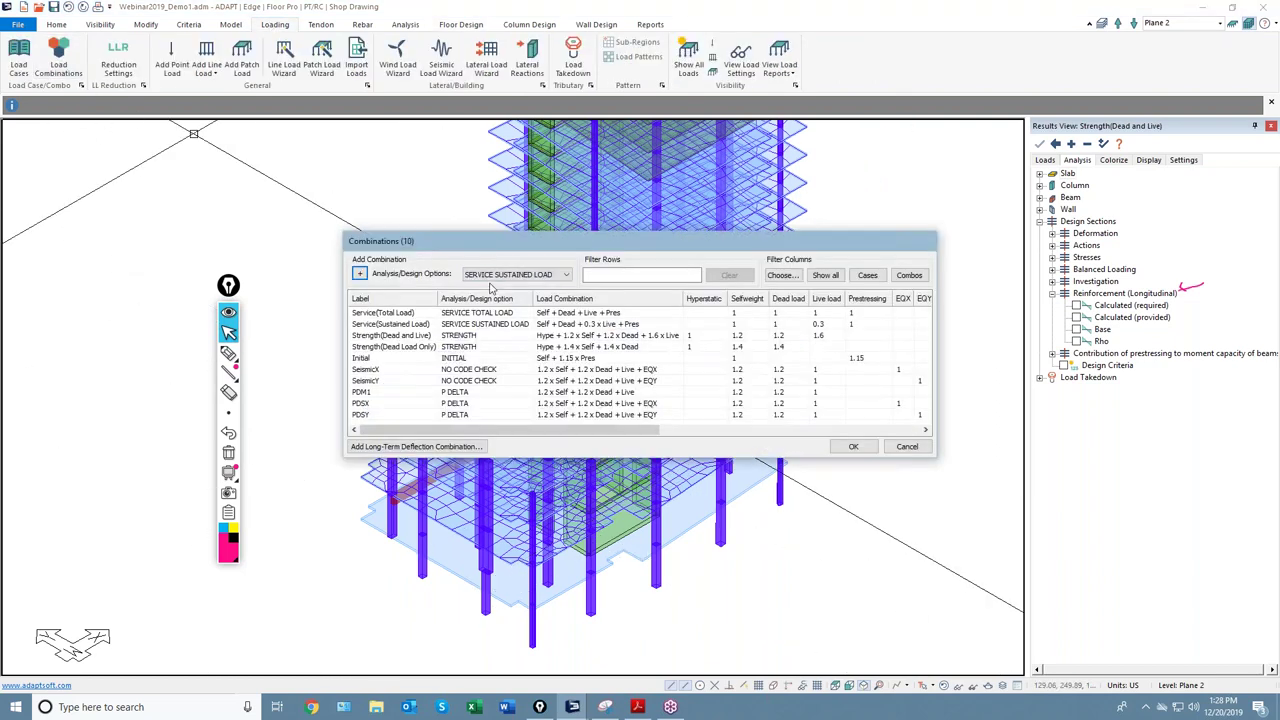
drag(497, 253, 285, 116)
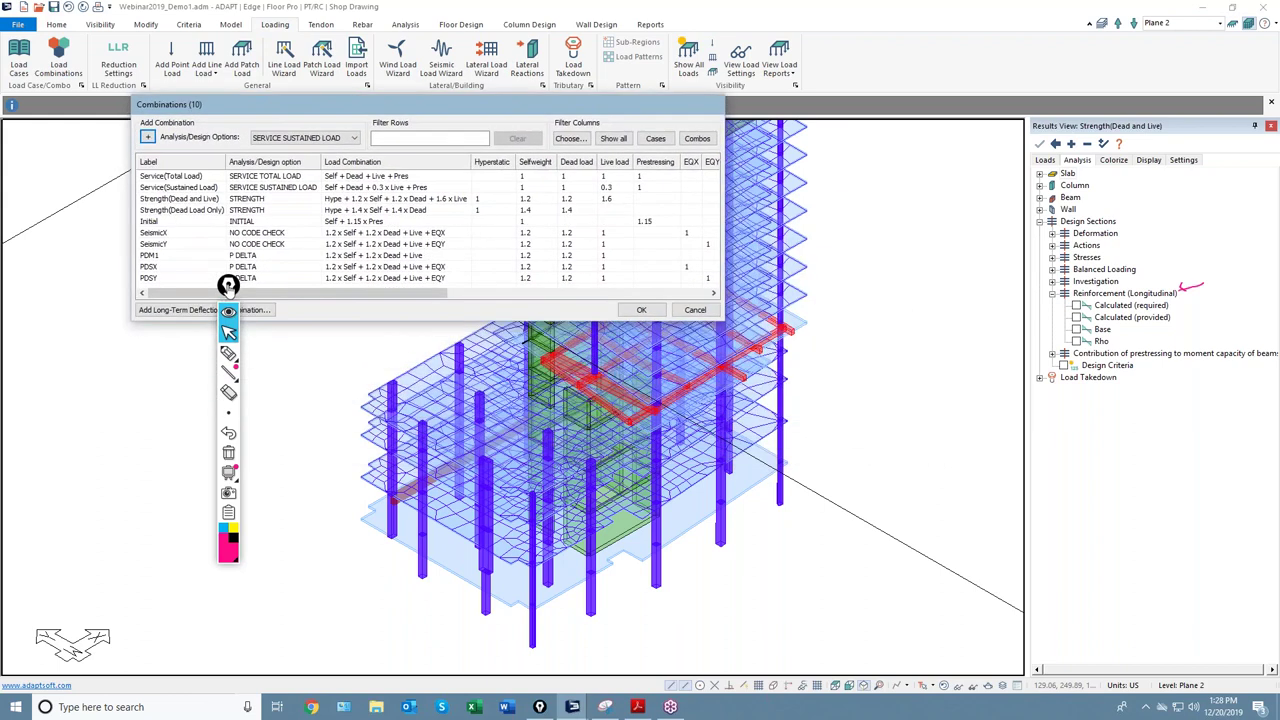
drag(228, 286, 149, 455)
drag(722, 320, 1090, 628)
click(320, 140)
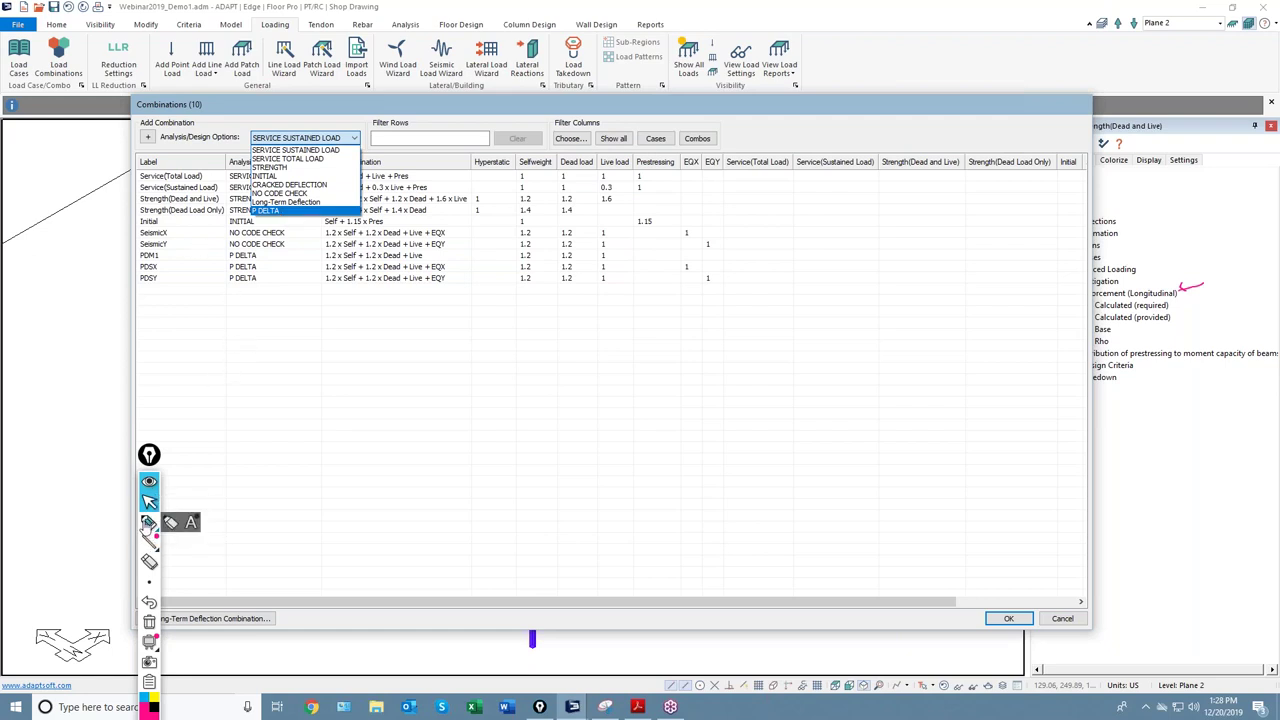
click(149, 522)
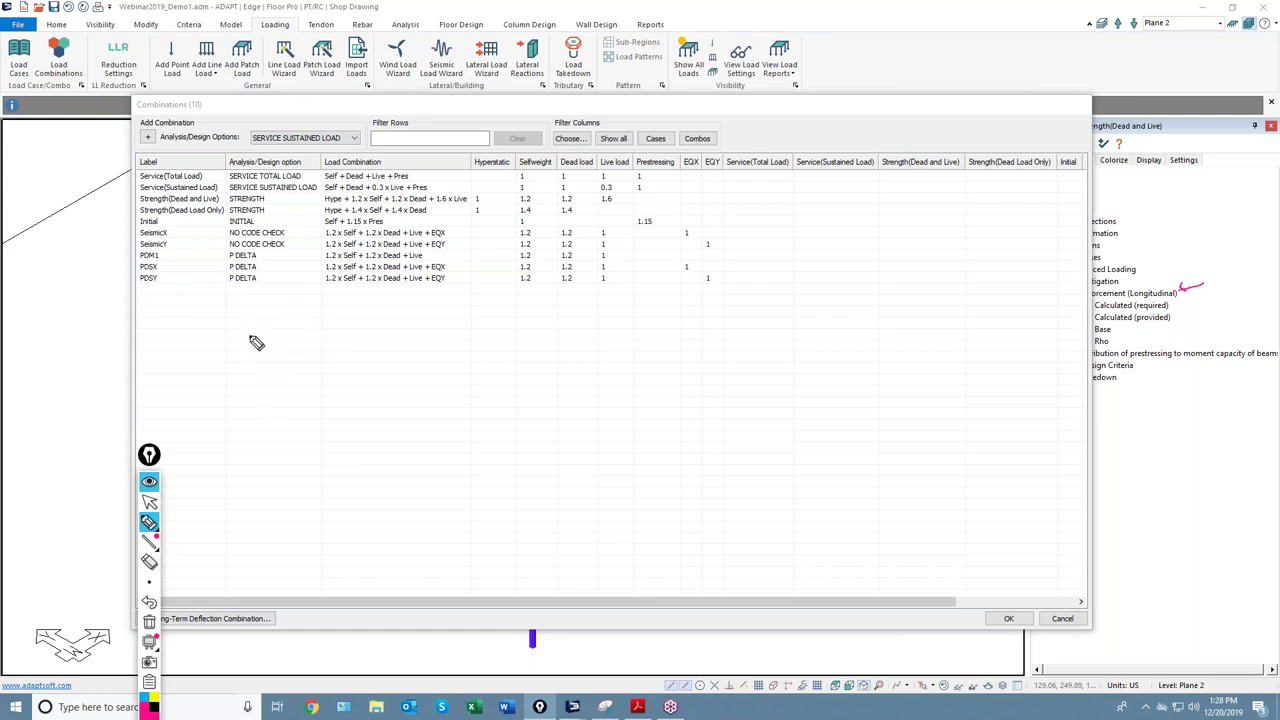
Step: Sketch a sum sign and a B on the Combinations table, underline the B, and draw an M arrow to PDM1
drag(317, 312, 297, 349)
mouse_move(452, 311)
mouse_down()
mouse_move(452, 336)
mouse_move(466, 321)
mouse_move(460, 342)
mouse_up()
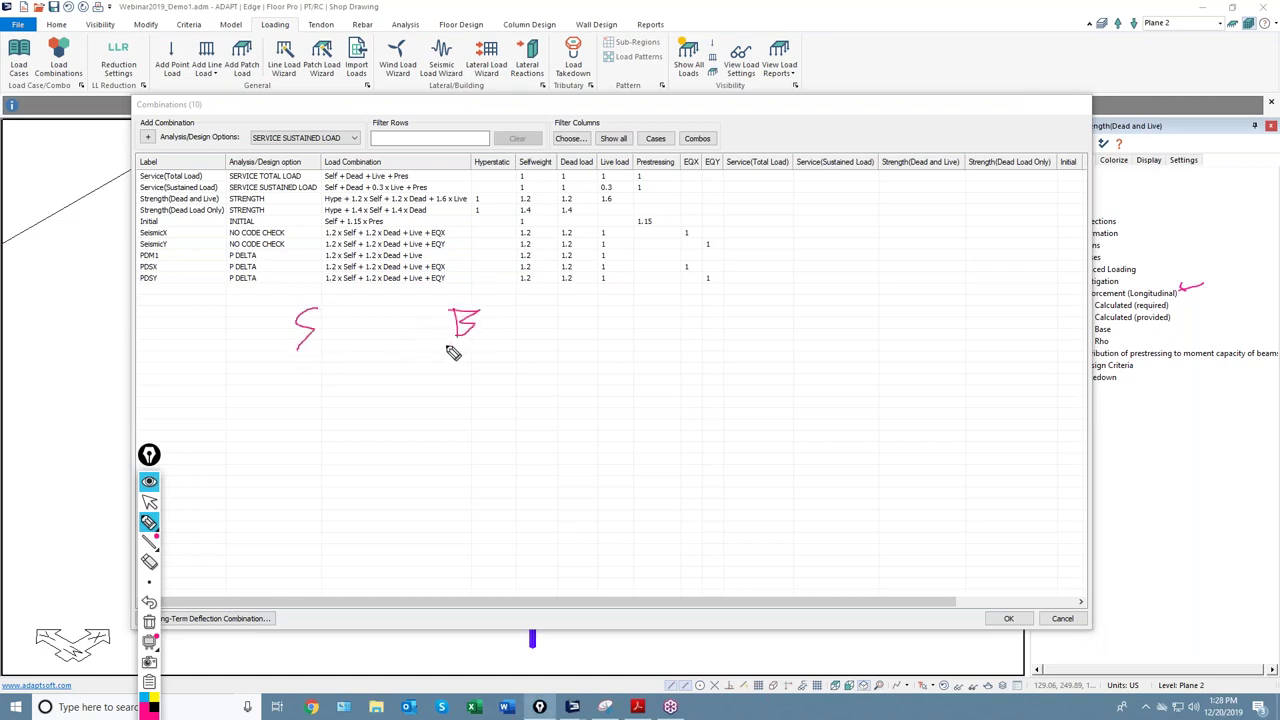
drag(271, 346, 342, 346)
click(688, 266)
text(1)
drag(441, 345, 505, 341)
mouse_move(112, 263)
mouse_down()
mouse_move(137, 251)
mouse_move(134, 263)
mouse_move(79, 247)
mouse_move(91, 257)
mouse_up()
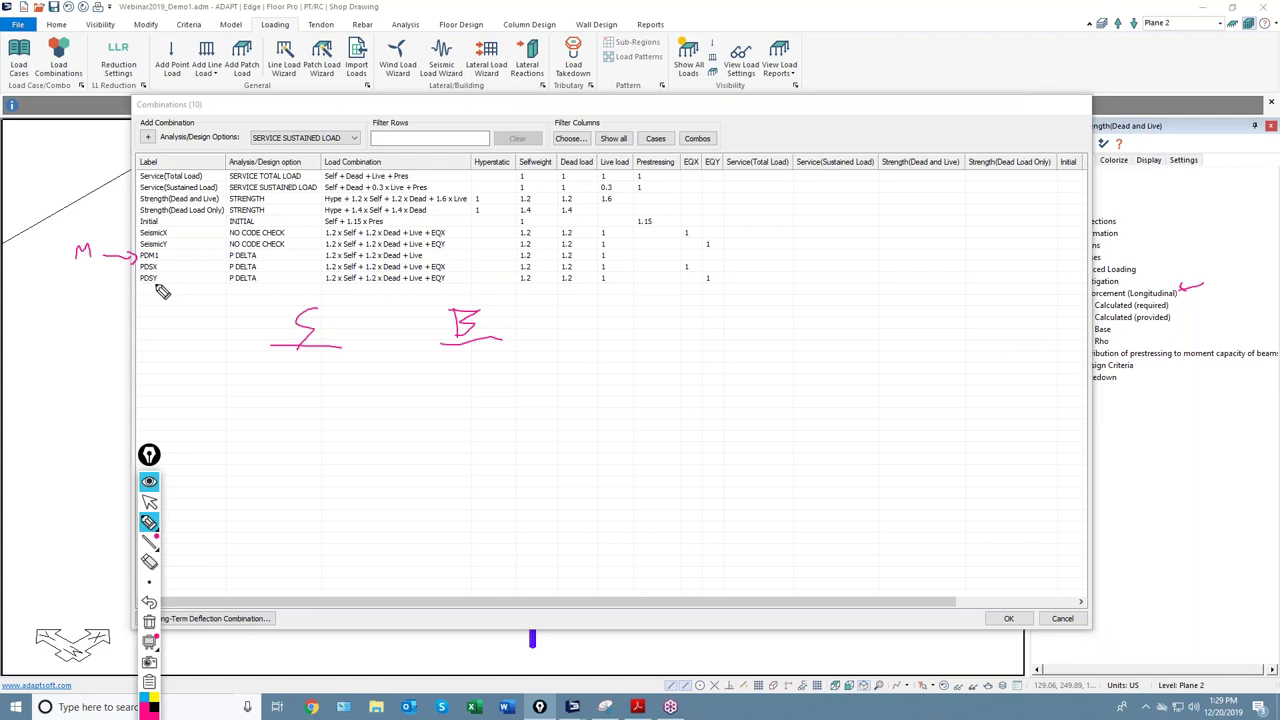
Step: Circle the P-Delta EQX/EQY factors, add an arrow, and strike a line along the PDM1 row
mouse_move(611, 263)
mouse_down()
mouse_move(614, 291)
mouse_move(612, 253)
mouse_move(614, 270)
mouse_move(691, 277)
mouse_move(686, 261)
mouse_move(720, 289)
mouse_move(710, 282)
mouse_up()
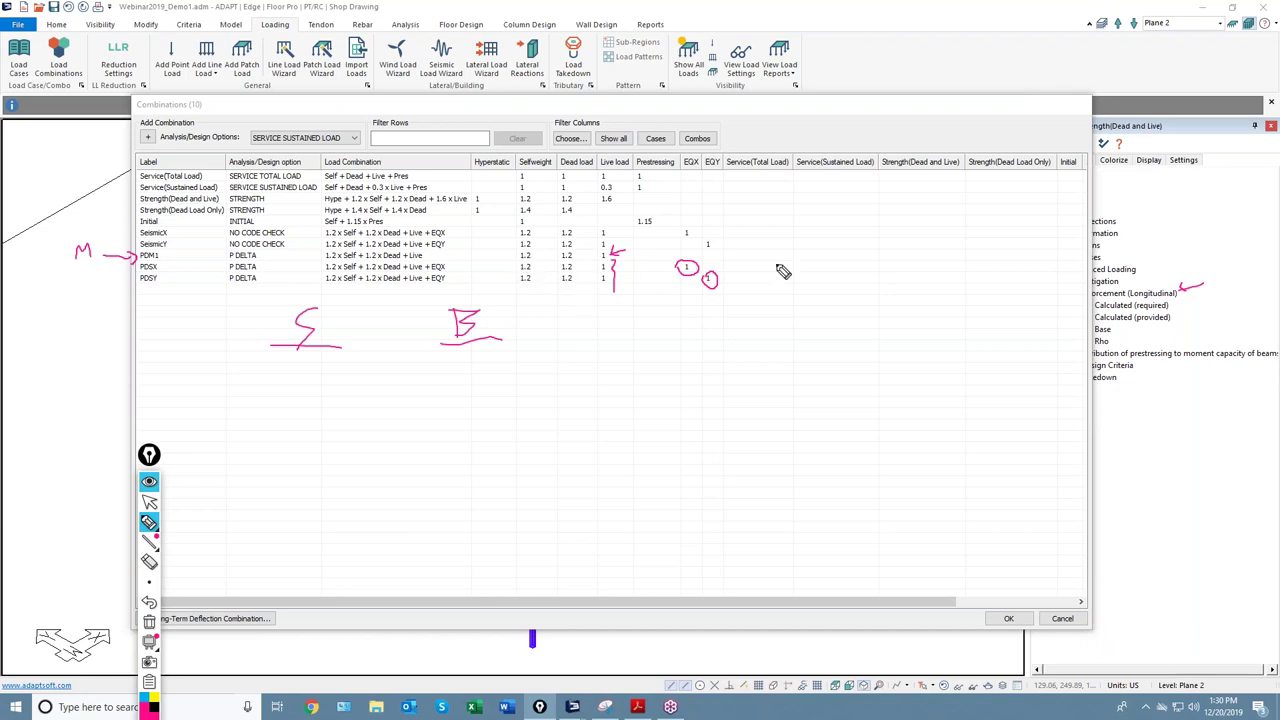
mouse_move(763, 257)
mouse_down()
mouse_move(728, 263)
mouse_move(781, 261)
mouse_up()
drag(143, 258, 446, 256)
drag(549, 266, 549, 277)
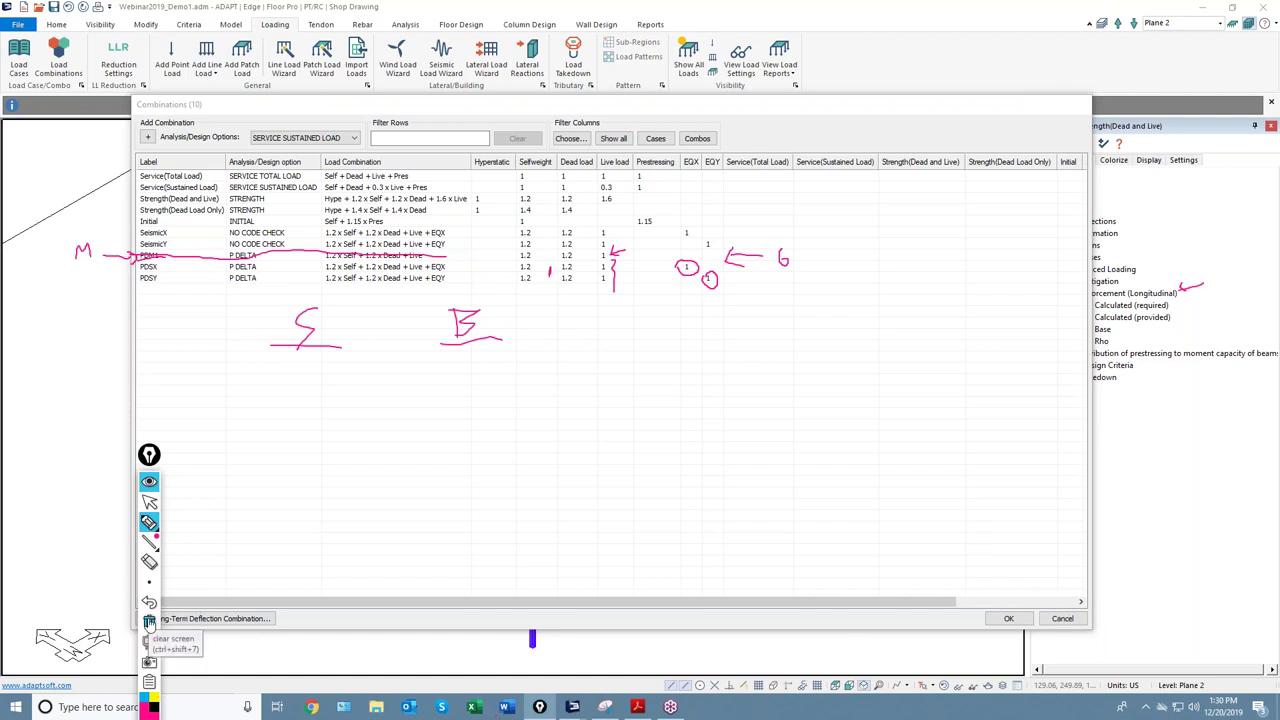
Step: Clear the earlier ink and mark beneath the Selfweight and Dead load columns
click(149, 621)
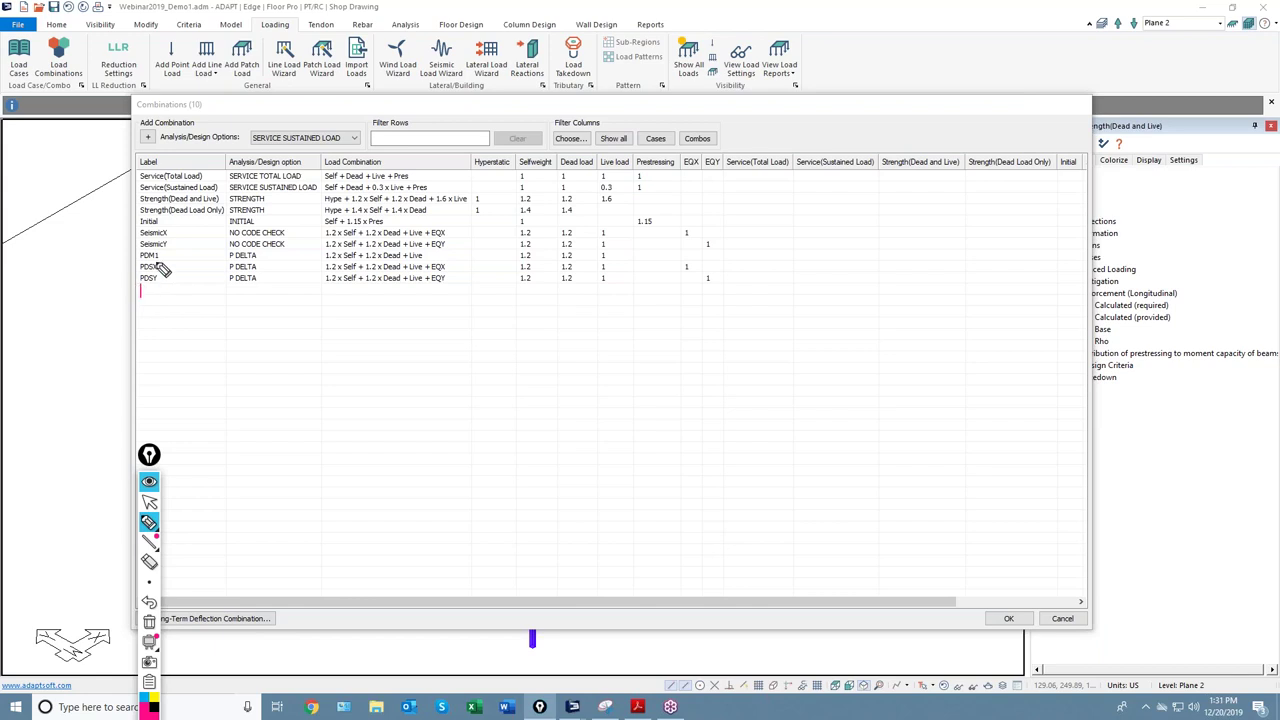
drag(141, 287, 161, 299)
click(521, 290)
drag(530, 284, 583, 293)
click(566, 292)
click(526, 304)
mouse_move(584, 296)
mouse_down()
mouse_move(590, 324)
mouse_move(538, 315)
mouse_up()
Step: Tick the EQX/EQY factor columns and bracket the lower combination rows
drag(690, 299, 716, 325)
mouse_move(150, 249)
mouse_down()
mouse_move(117, 305)
mouse_move(120, 436)
mouse_move(205, 449)
mouse_up()
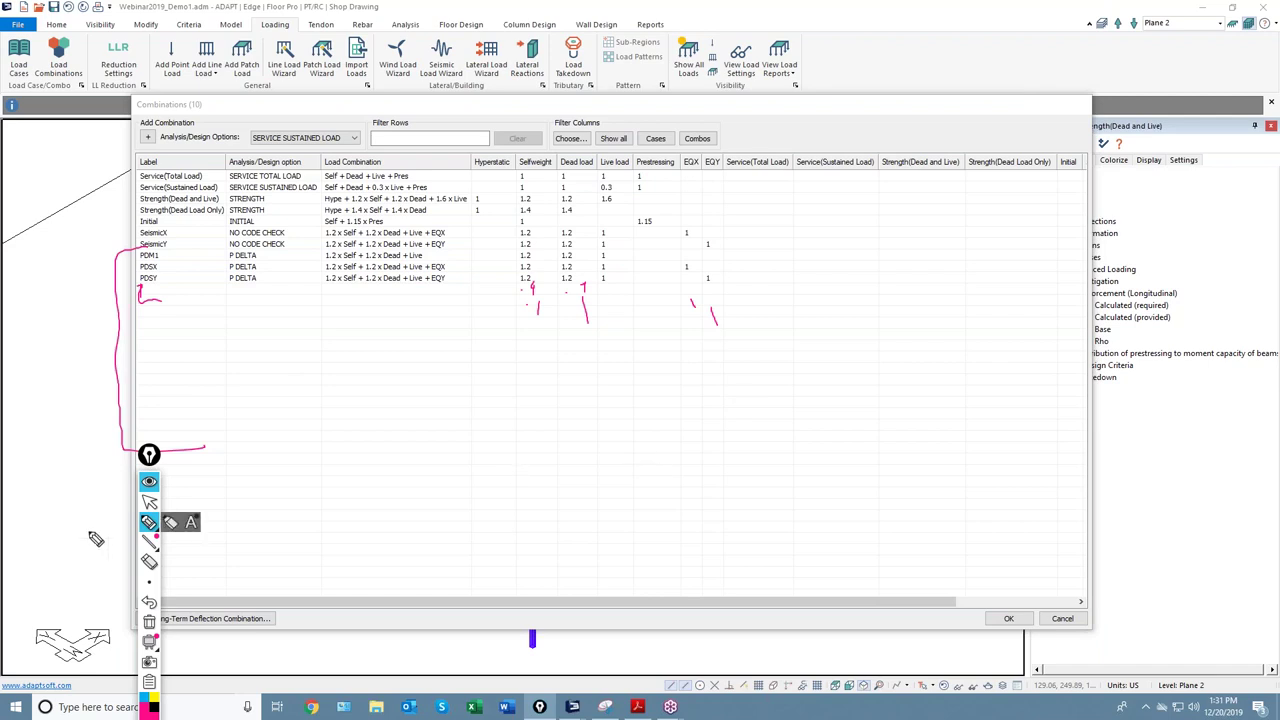
click(149, 501)
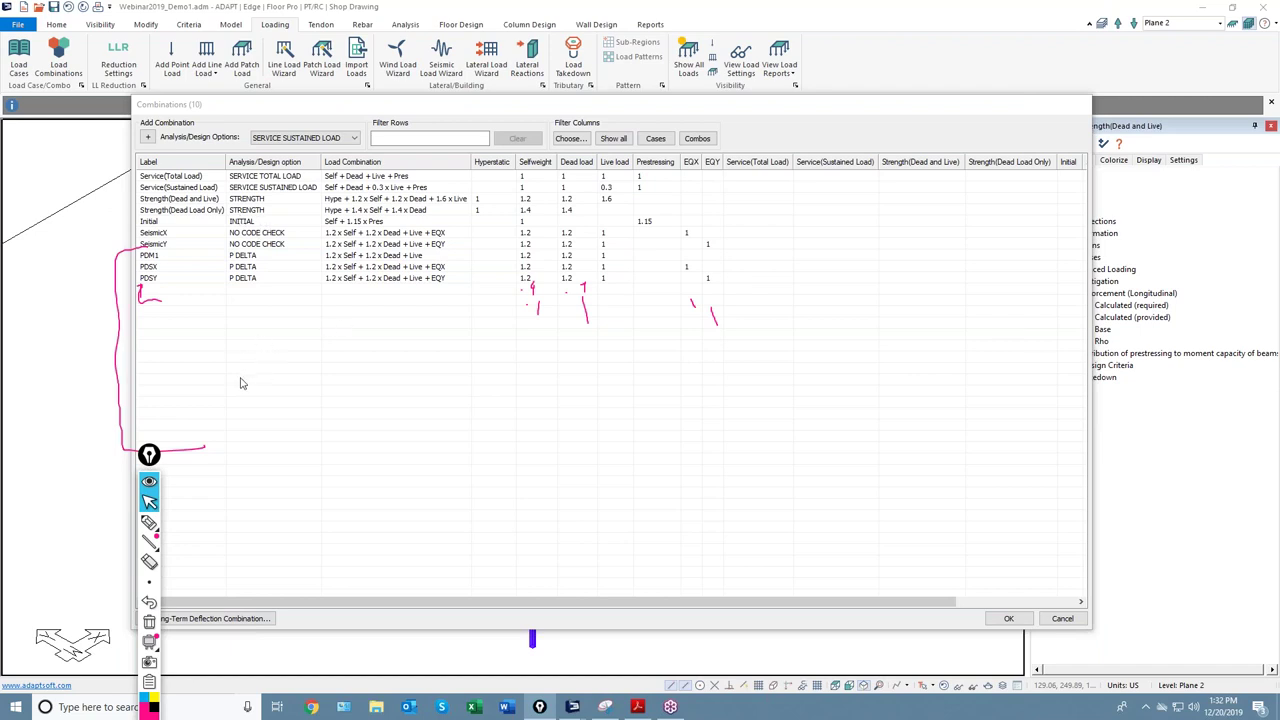
Step: Clear the markup, close the Combinations dialog with OK, and orbit to view the full tower
click(149, 622)
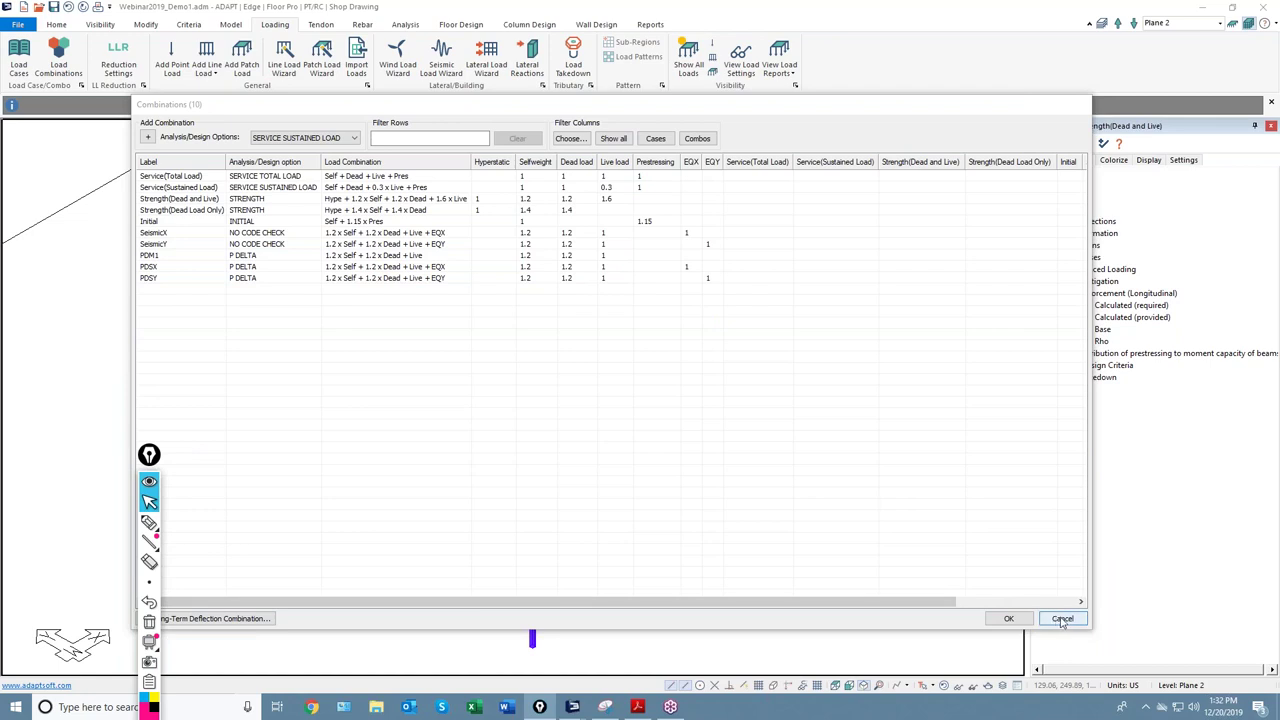
click(1010, 619)
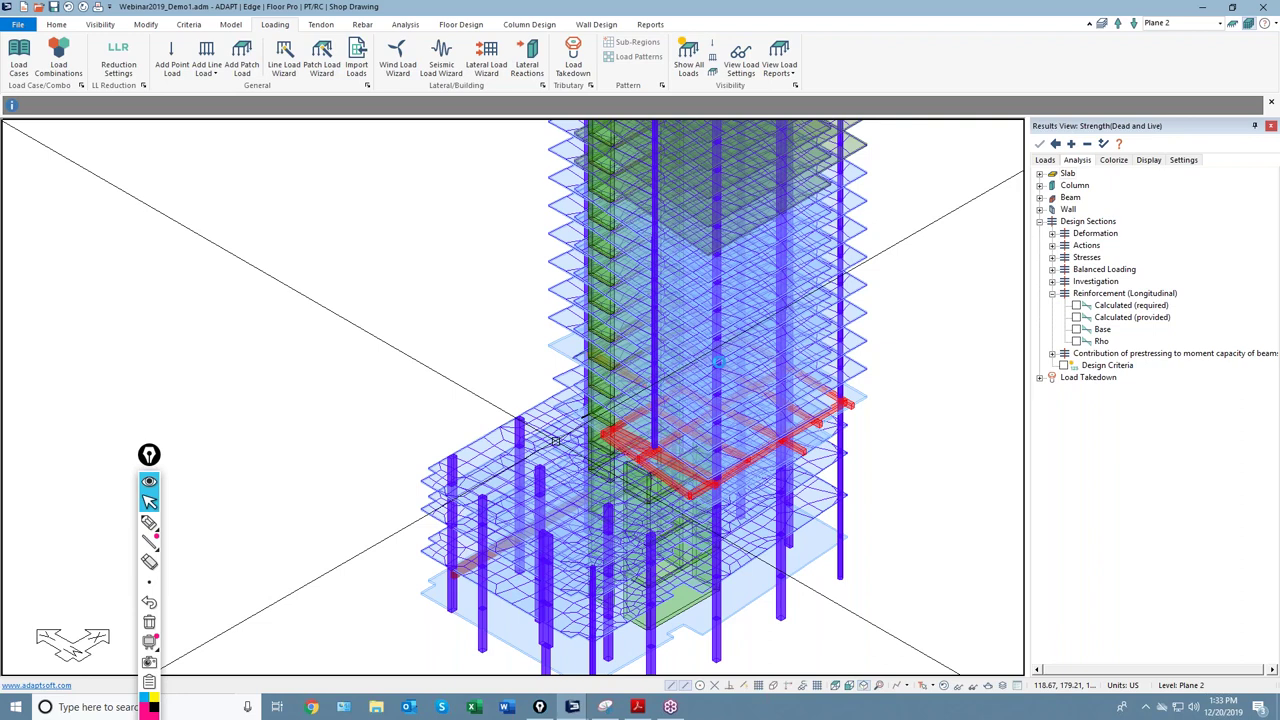
scroll(528, 400, down, 3)
middle_drag(528, 400, 649, 346)
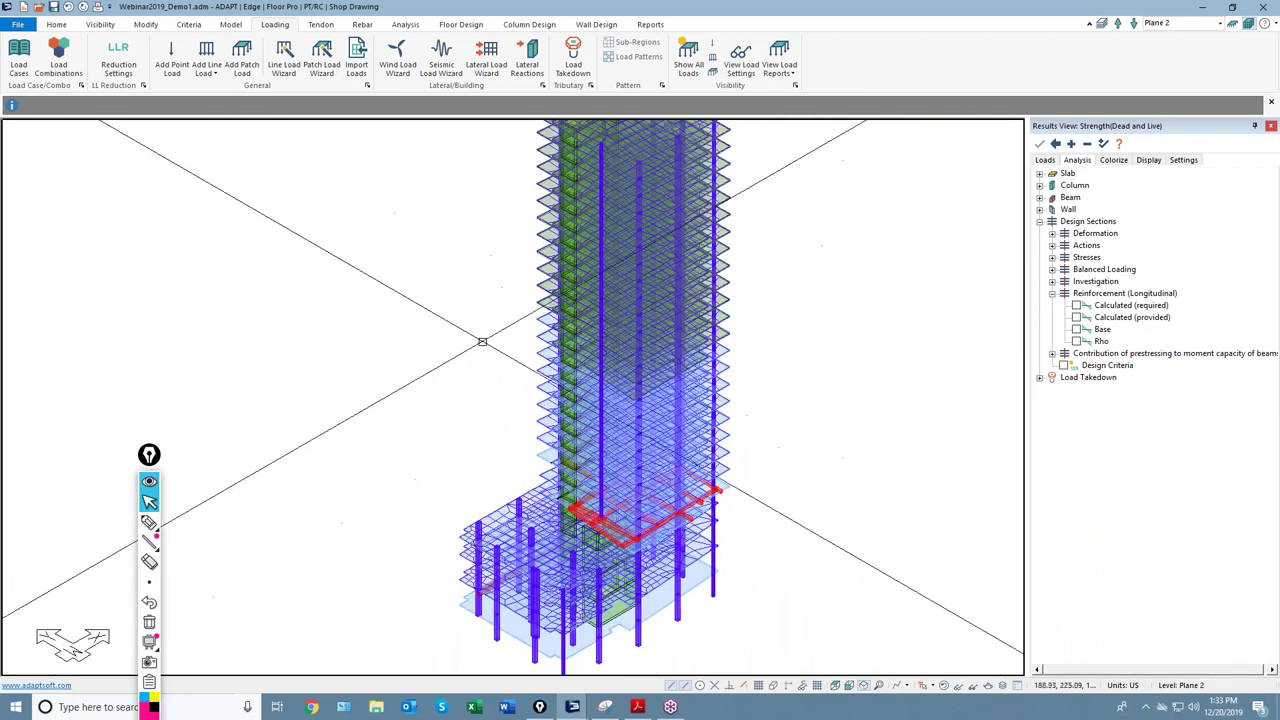
click(400, 25)
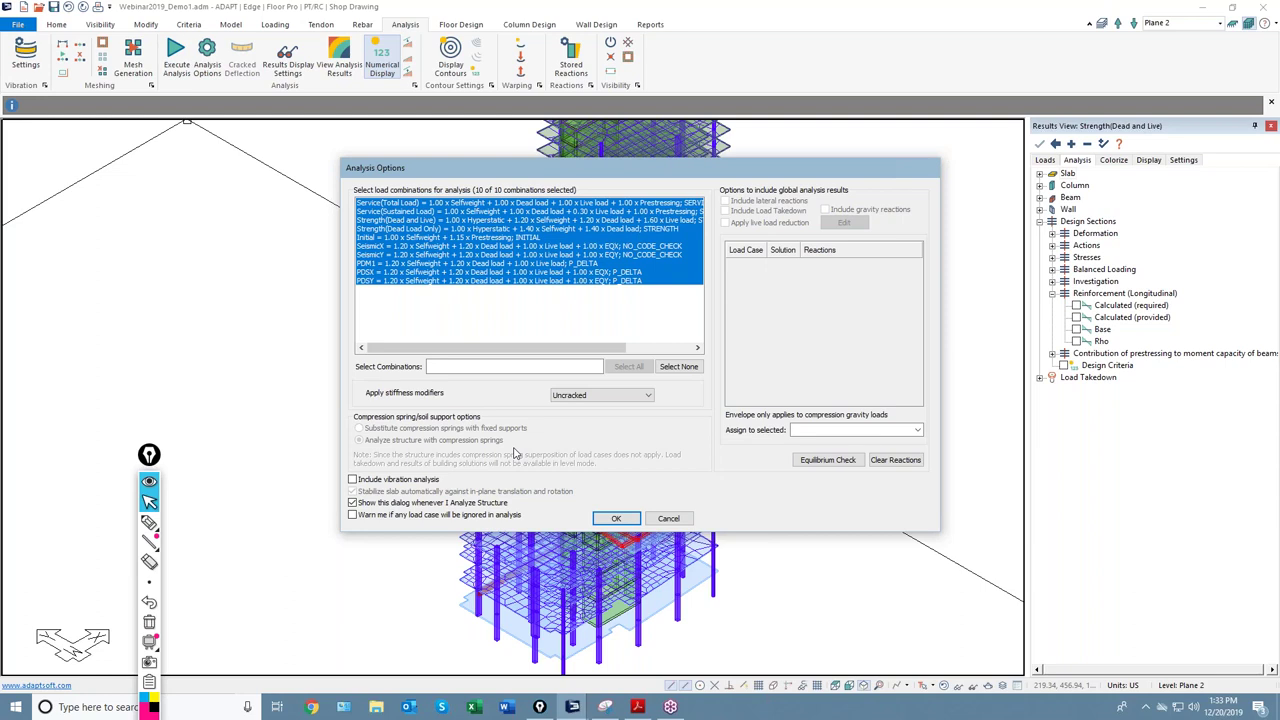
Step: Keep the stiffness modifiers set to Uncracked and accept the Analysis Options to start analysing
click(593, 396)
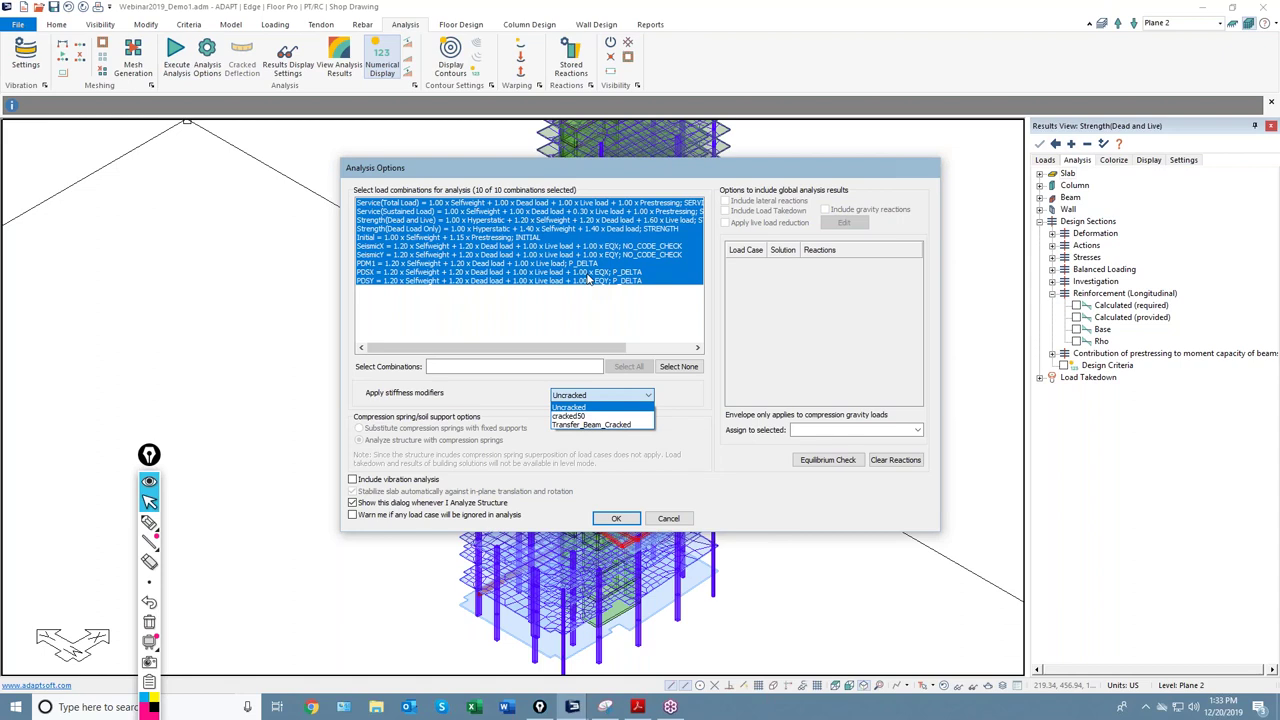
click(573, 408)
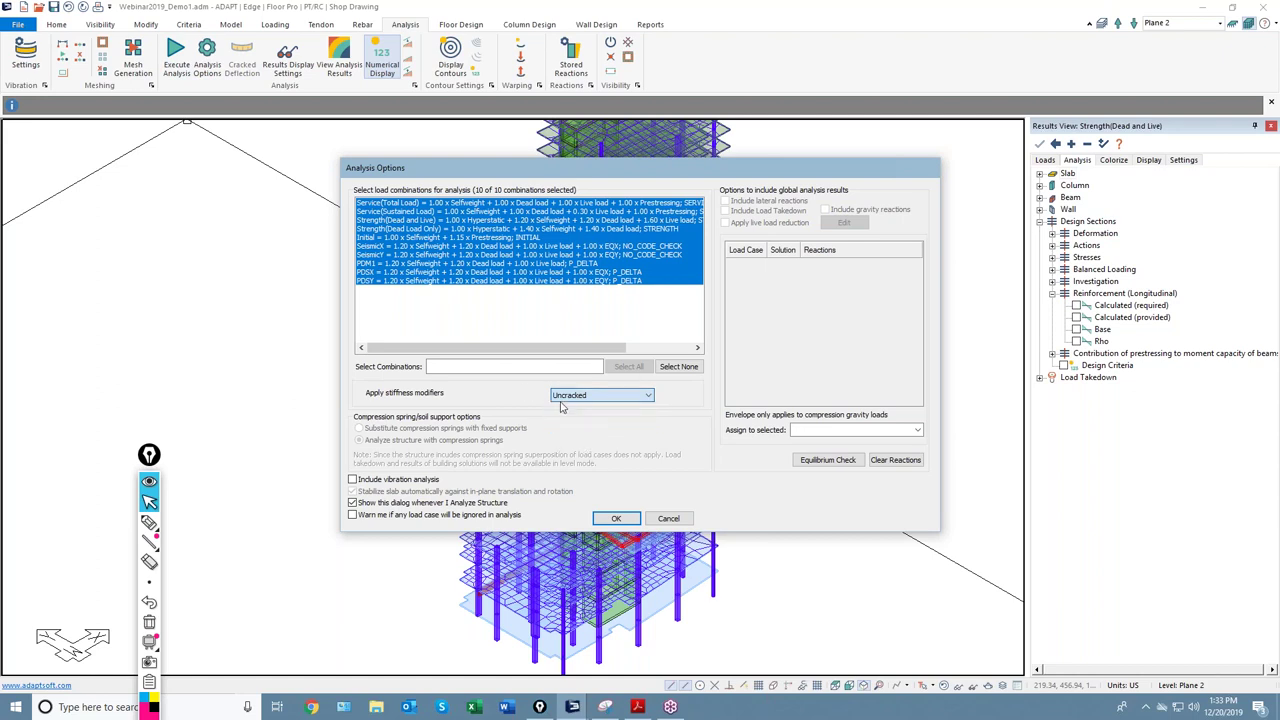
click(616, 518)
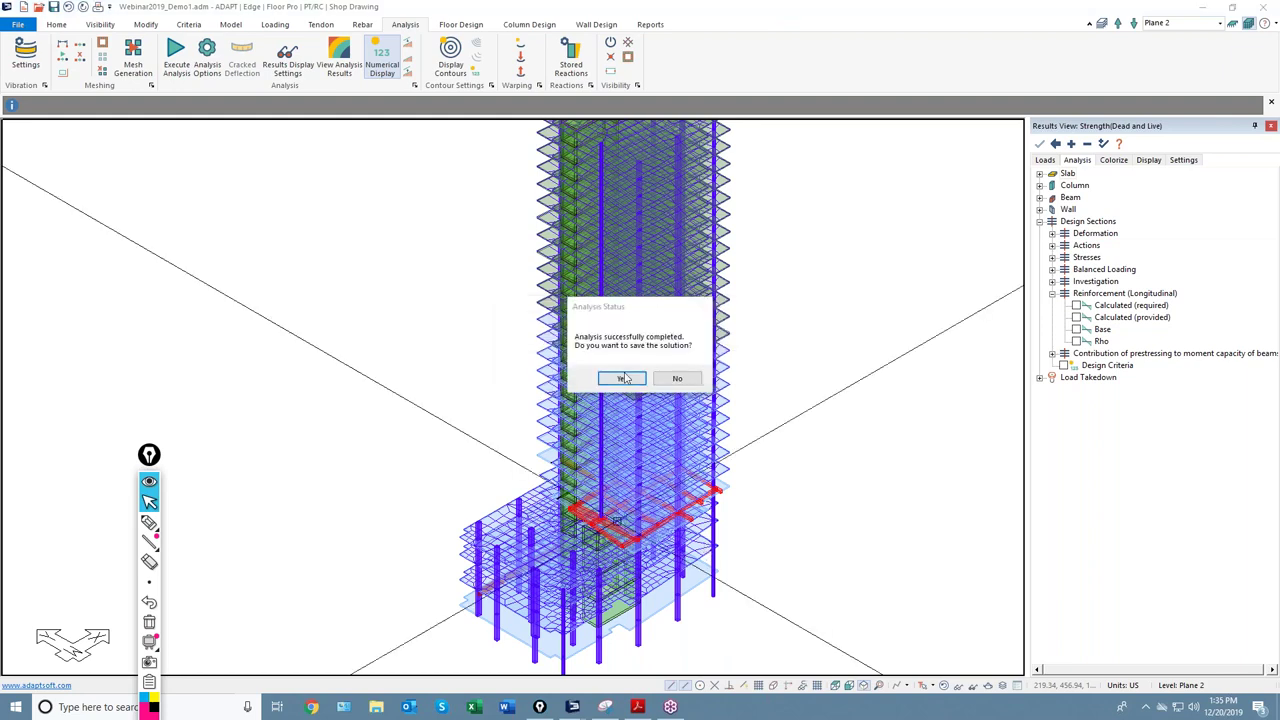
Step: Answer Yes to save the successfully completed analysis solution
click(622, 376)
Step: Switch to a rendered model view showing only the columns
click(947, 686)
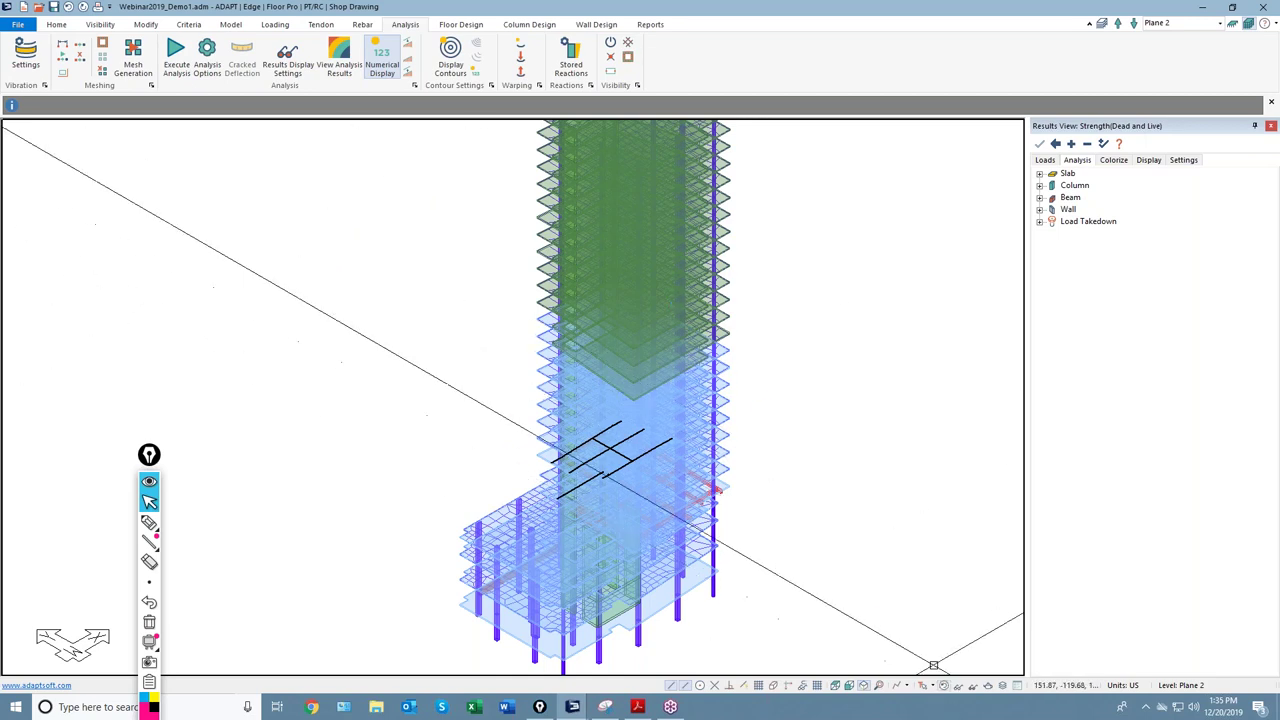
click(100, 24)
click(170, 56)
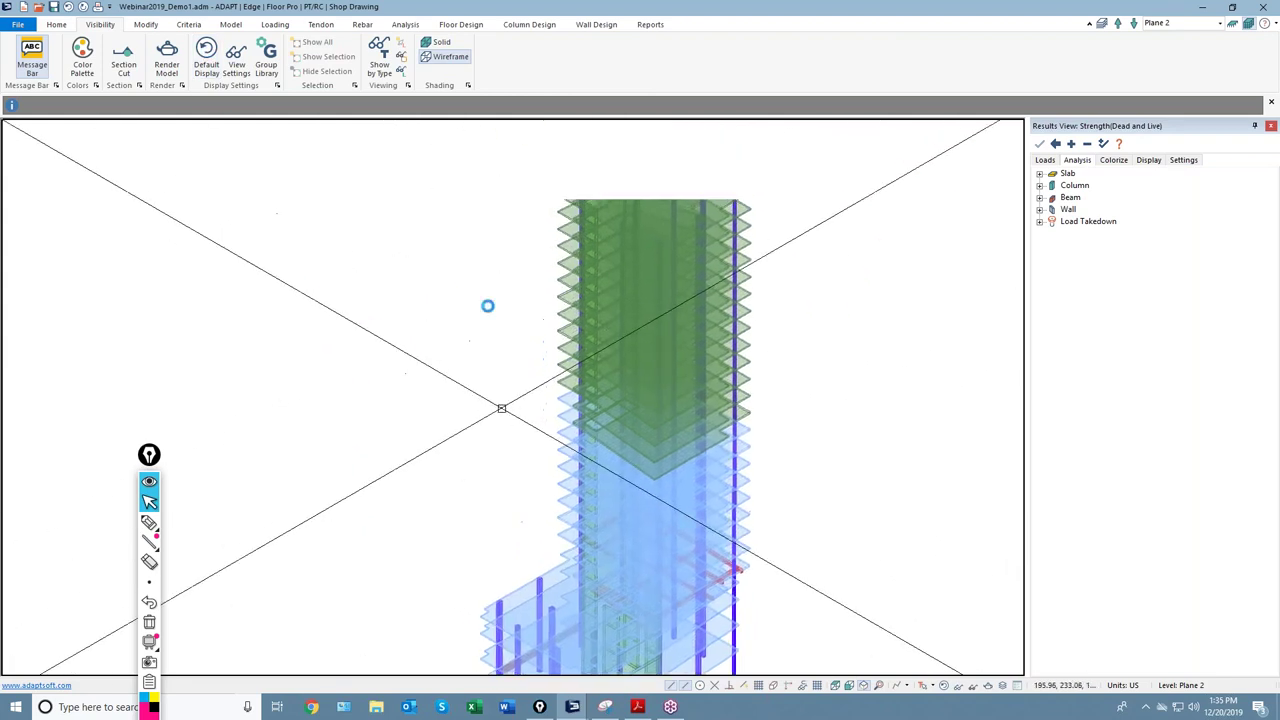
click(530, 24)
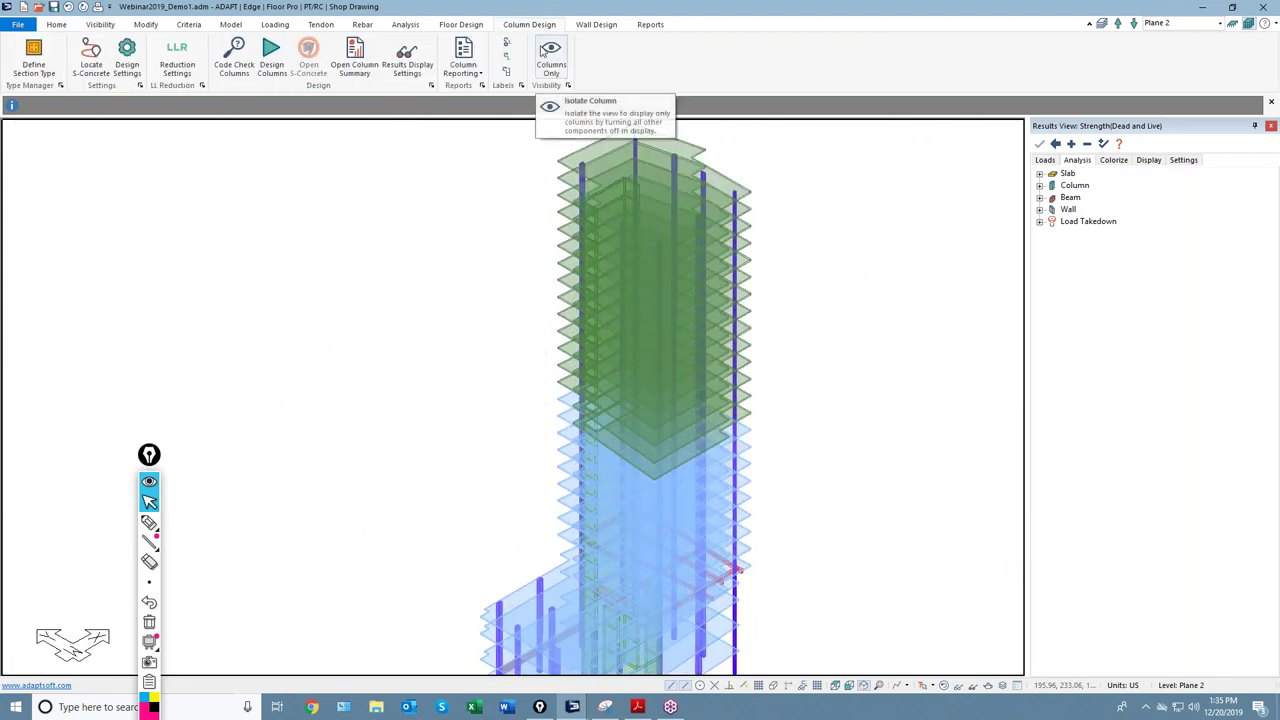
click(551, 52)
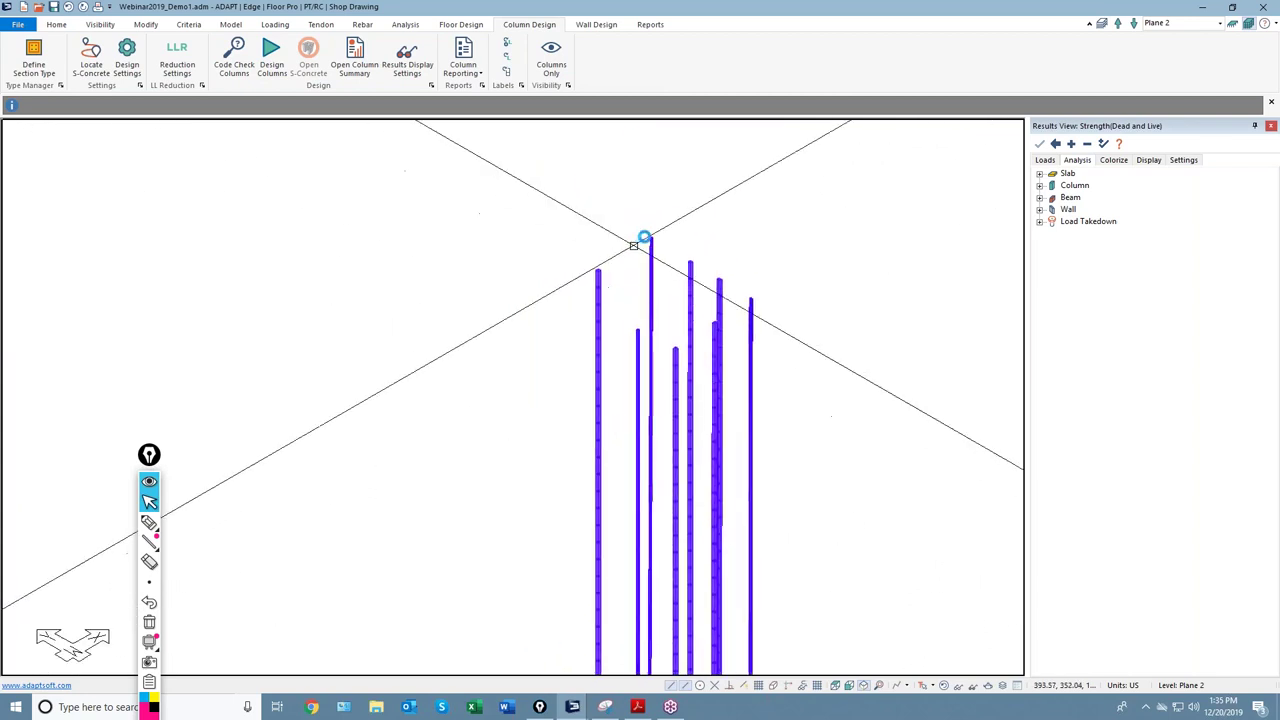
Step: Make Plane 28 the current level
click(405, 24)
click(1219, 22)
scroll(1171, 90, up, 5)
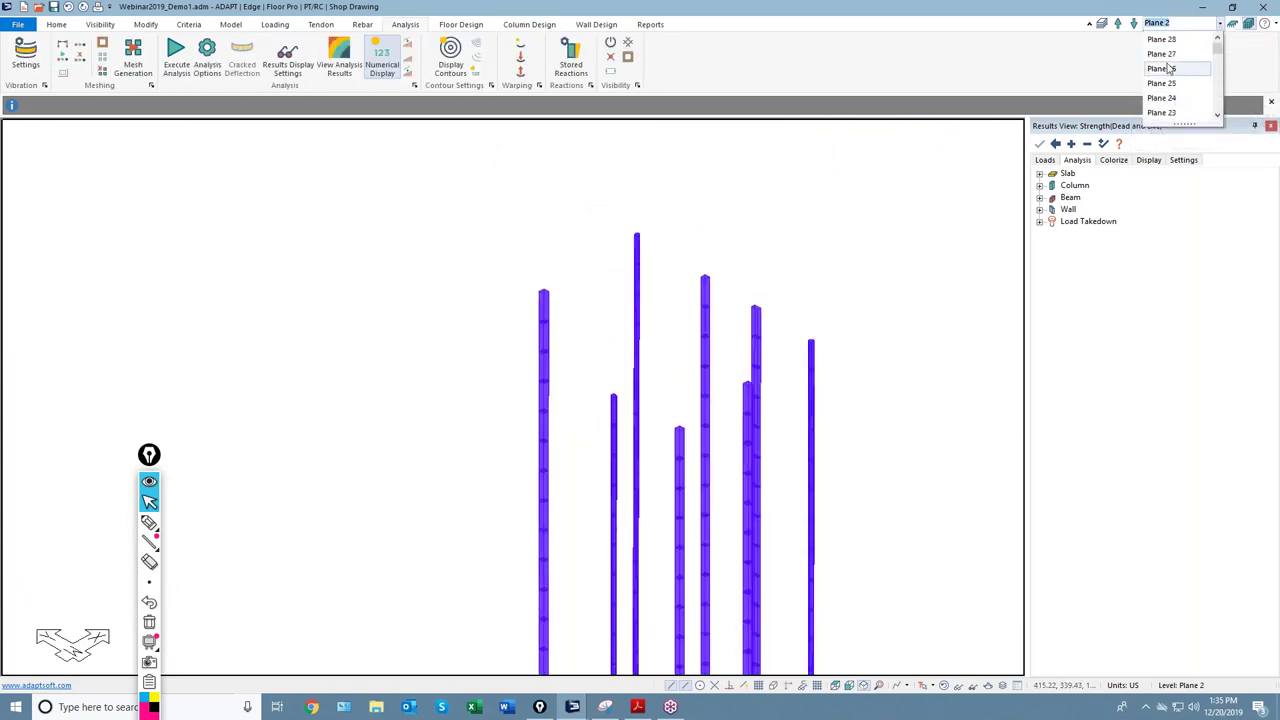
click(1168, 40)
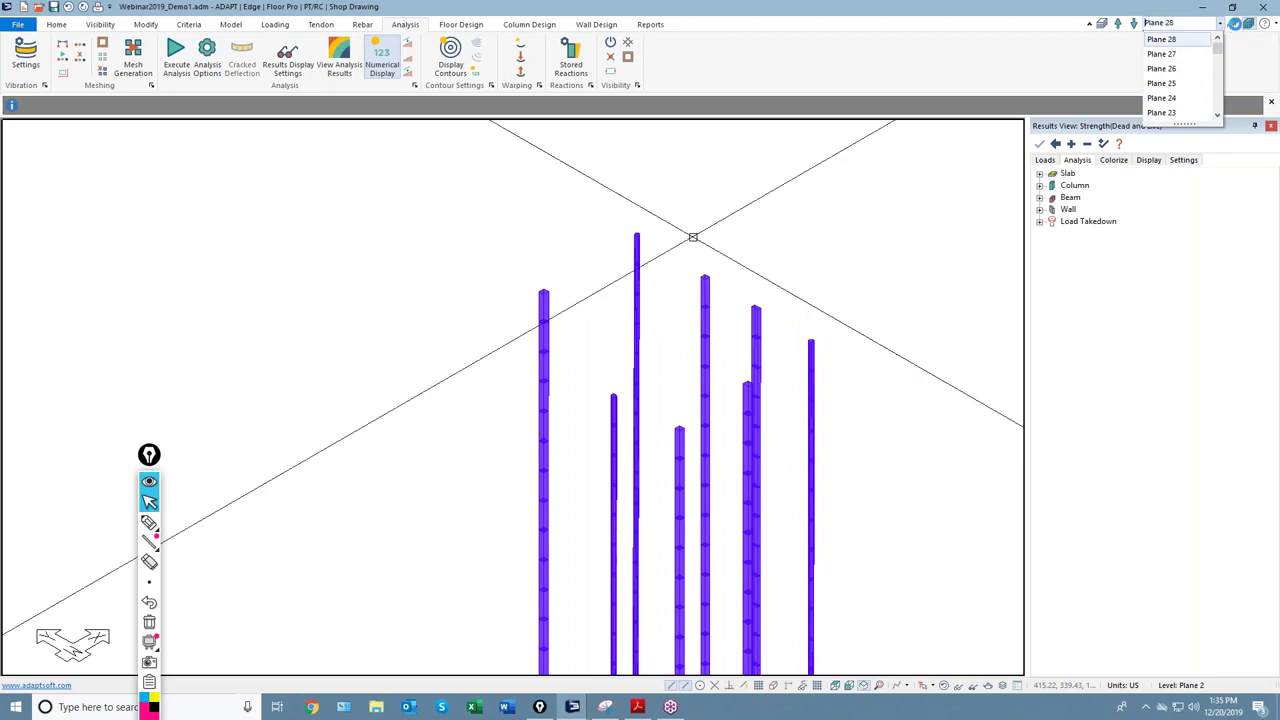
Step: Orbit the column-only view to a top-down angle over Plane 28
middle_drag(693, 237, 754, 416)
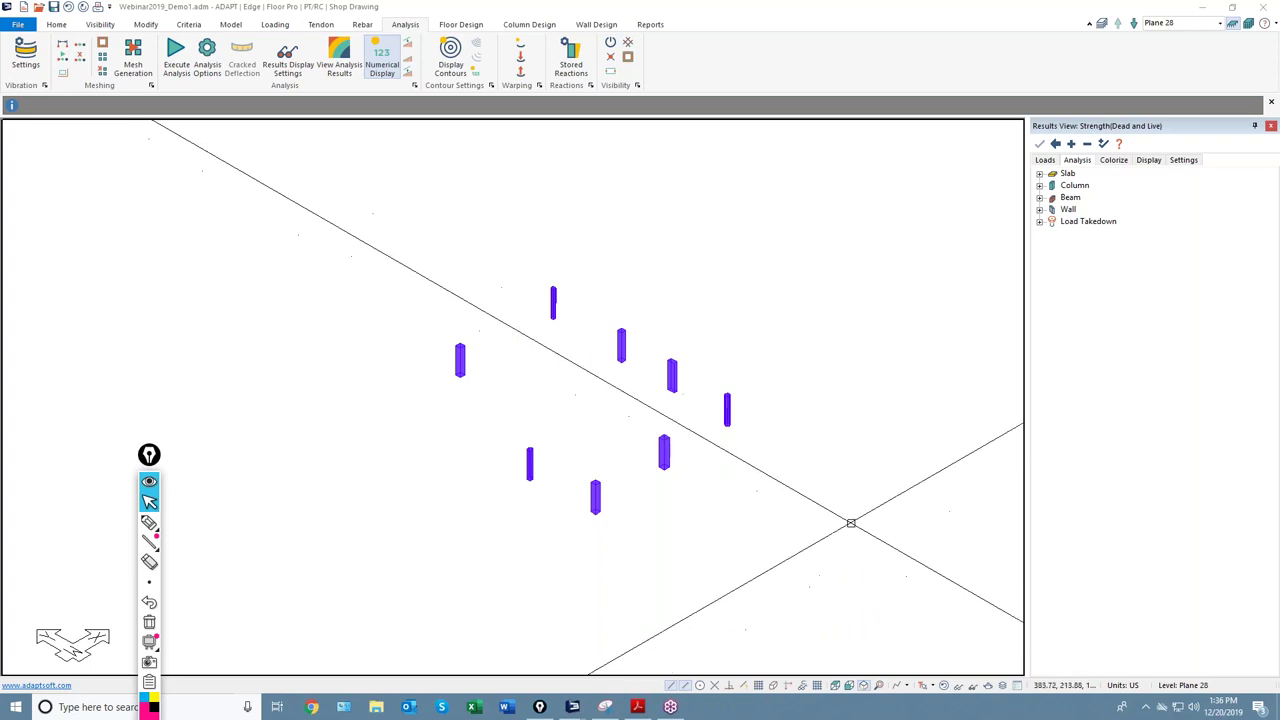
click(149, 522)
Step: Sketch vertical, horizontal and upward arrows with arrowheads over the Plane 28 columns
mouse_move(300, 188)
mouse_down()
mouse_move(289, 340)
mouse_move(329, 254)
mouse_move(308, 155)
mouse_move(320, 131)
mouse_move(311, 249)
mouse_move(306, 134)
mouse_move(370, 135)
mouse_up()
mouse_move(505, 182)
mouse_down()
mouse_move(829, 248)
mouse_move(474, 206)
mouse_move(498, 172)
mouse_up()
mouse_move(692, 213)
mouse_down()
mouse_move(888, 233)
mouse_move(875, 258)
mouse_up()
drag(918, 214, 962, 214)
mouse_move(682, 210)
mouse_down()
mouse_move(686, 112)
mouse_move(703, 118)
mouse_up()
drag(779, 75, 793, 68)
drag(620, 208, 574, 270)
click(661, 170)
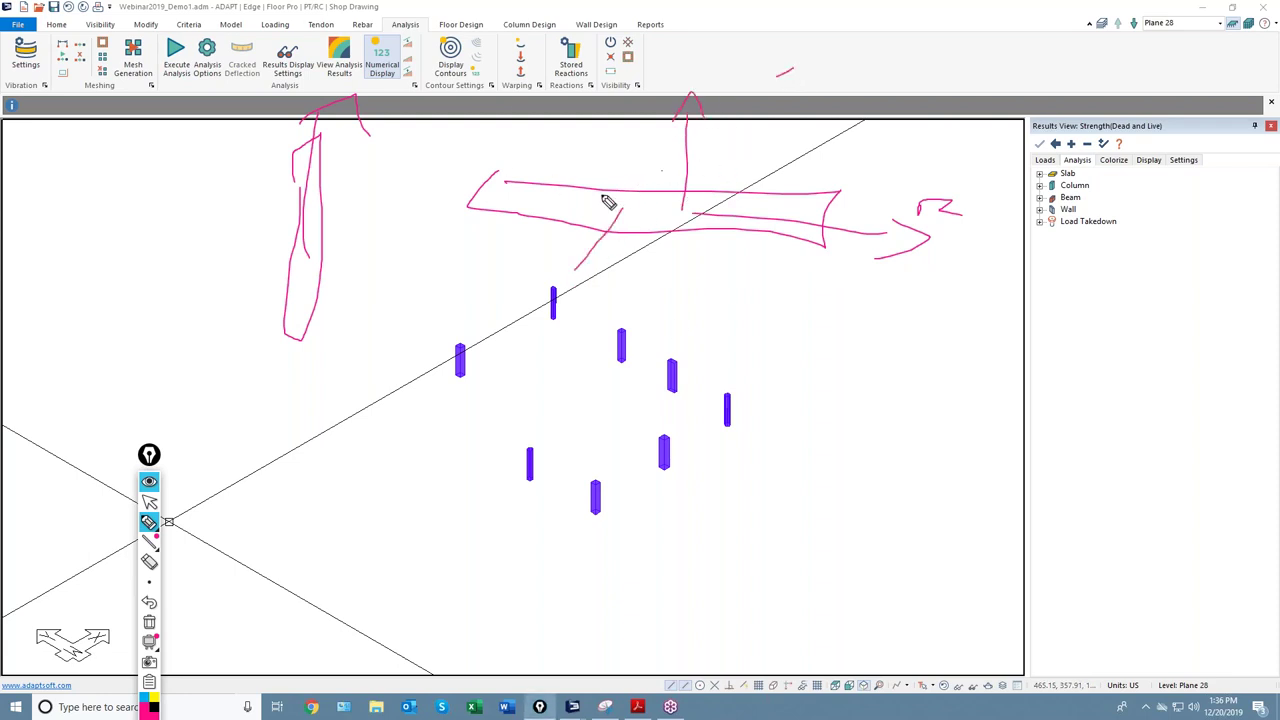
mouse_move(652, 152)
mouse_down()
mouse_move(730, 166)
mouse_move(712, 174)
mouse_up()
mouse_move(766, 208)
mouse_down()
mouse_move(772, 190)
mouse_move(811, 215)
mouse_up()
mouse_move(766, 178)
mouse_down()
mouse_move(777, 152)
mouse_move(790, 168)
mouse_up()
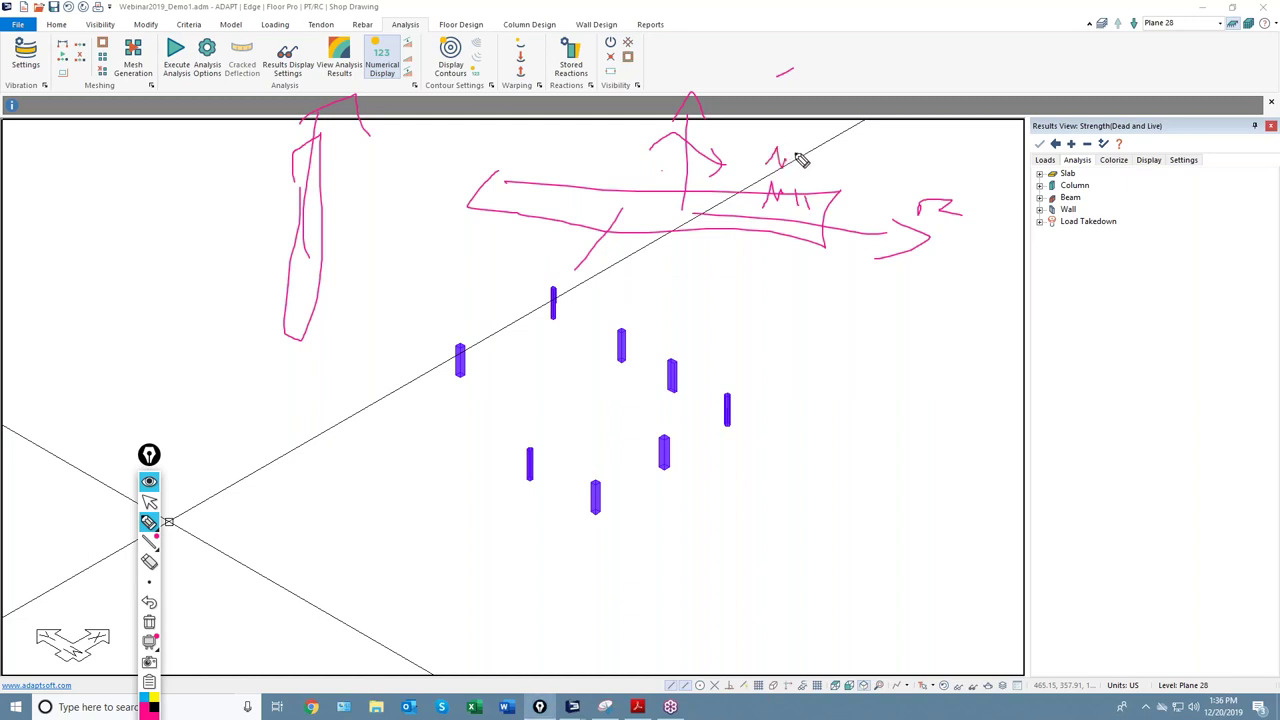
drag(716, 212, 690, 237)
Step: Clear all the on-screen markup and expand the Column results
click(150, 502)
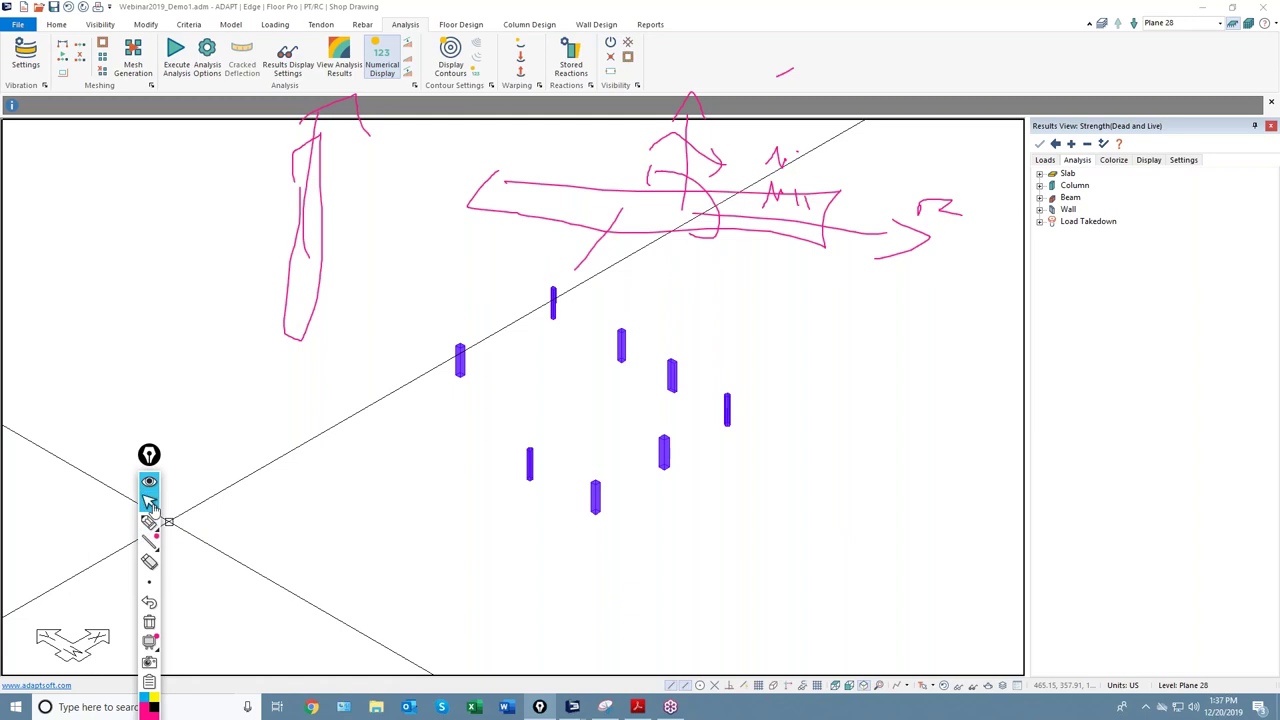
click(149, 622)
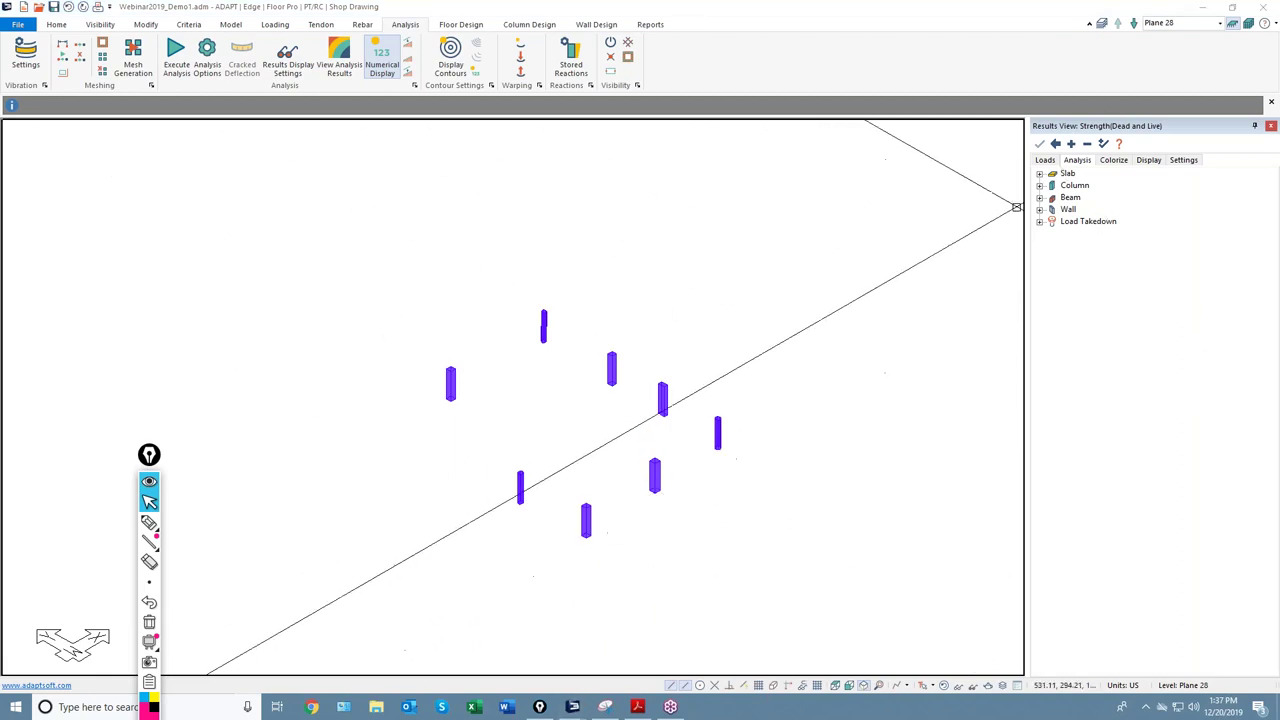
click(1040, 186)
Step: List the column Drift result types and mark the drift amplification factor items
click(1052, 209)
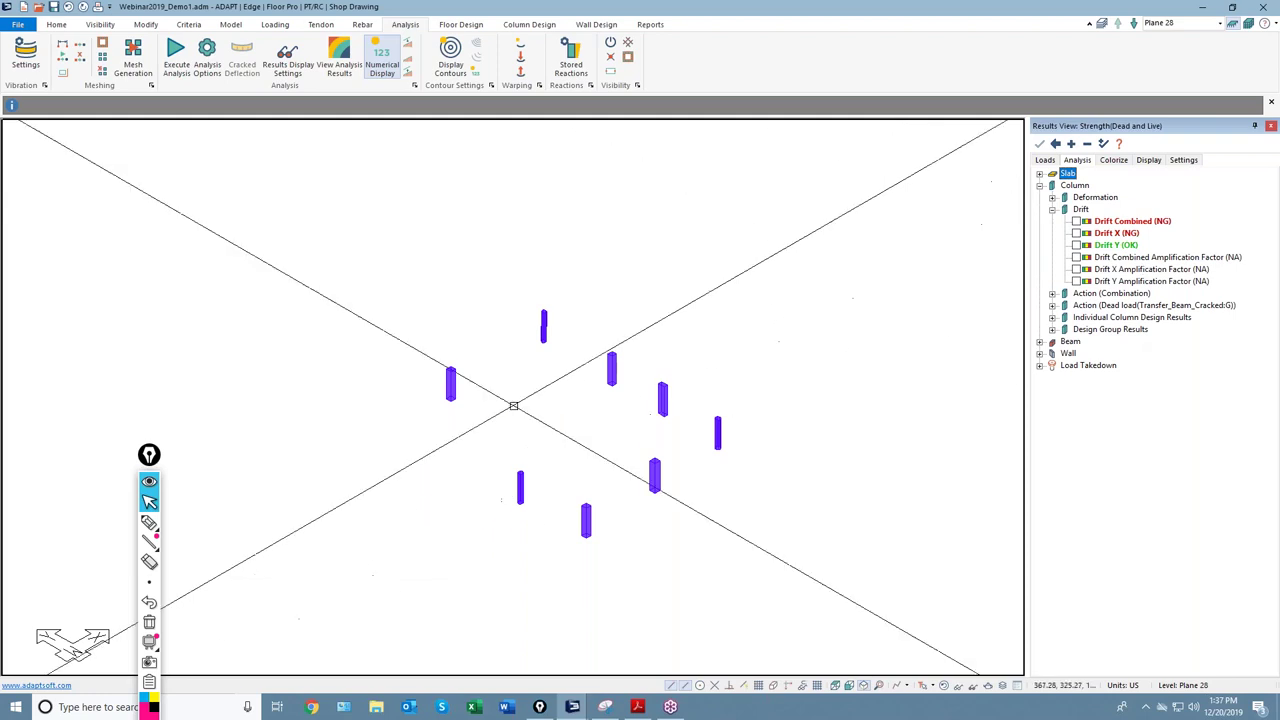
click(149, 522)
drag(1244, 247, 1234, 289)
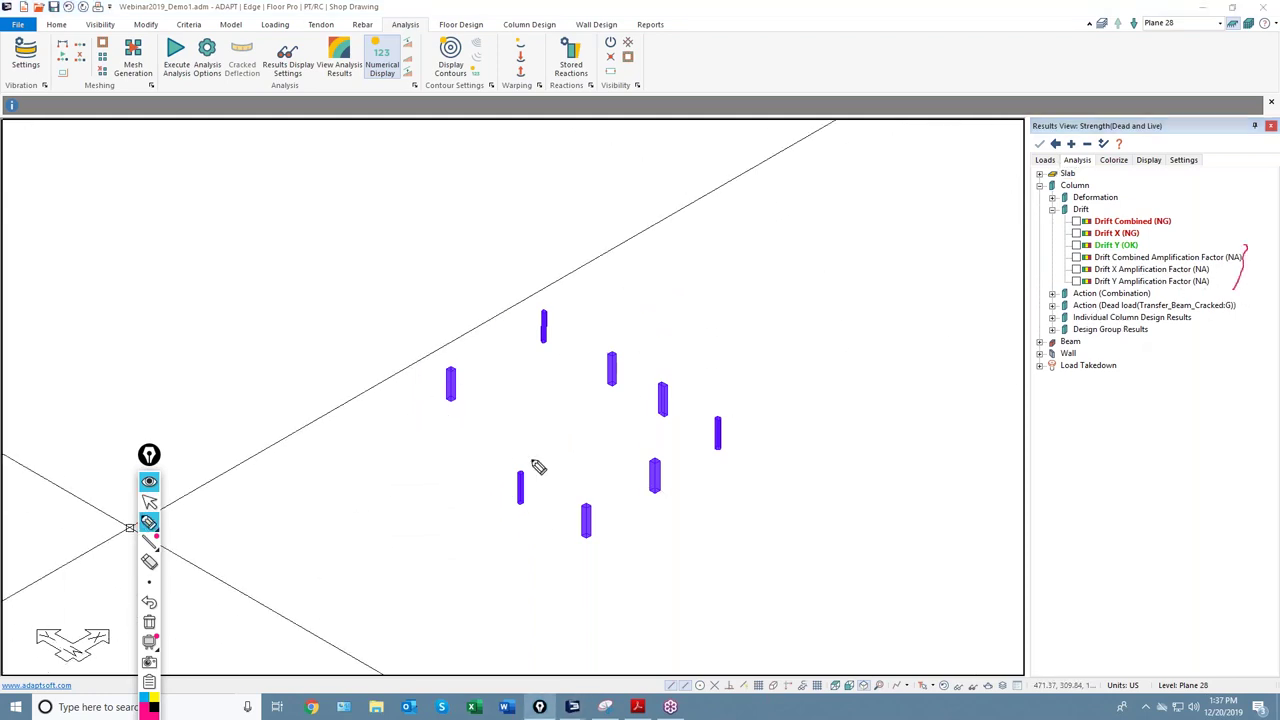
click(149, 501)
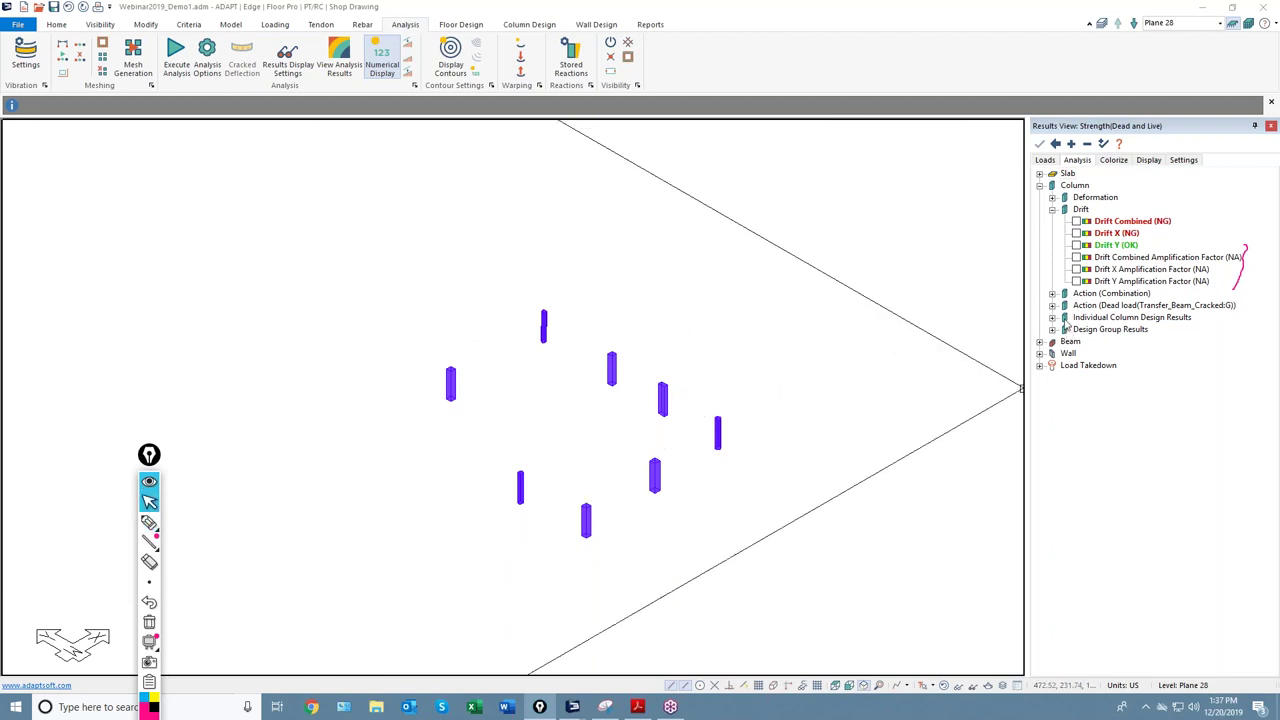
Step: Expand Action (Combination), toggle Moment about rr on and off, and open the display settings
click(1052, 294)
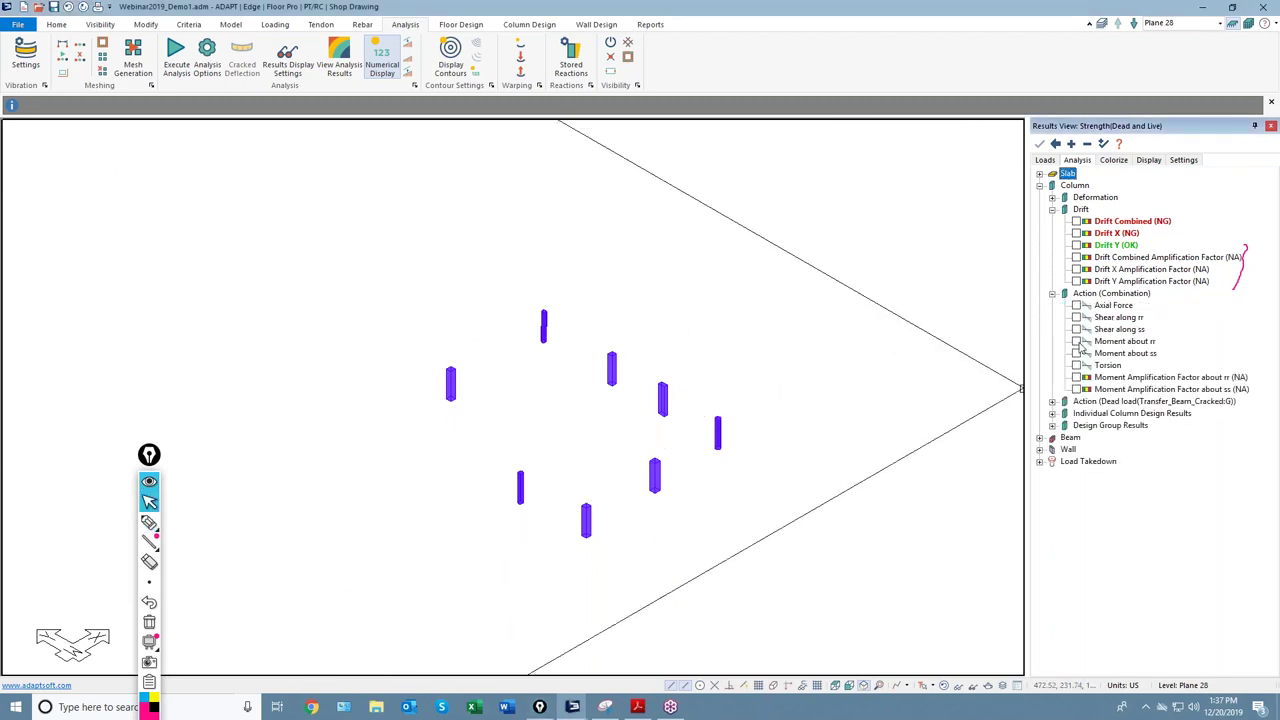
click(1077, 341)
click(1077, 341)
click(1149, 161)
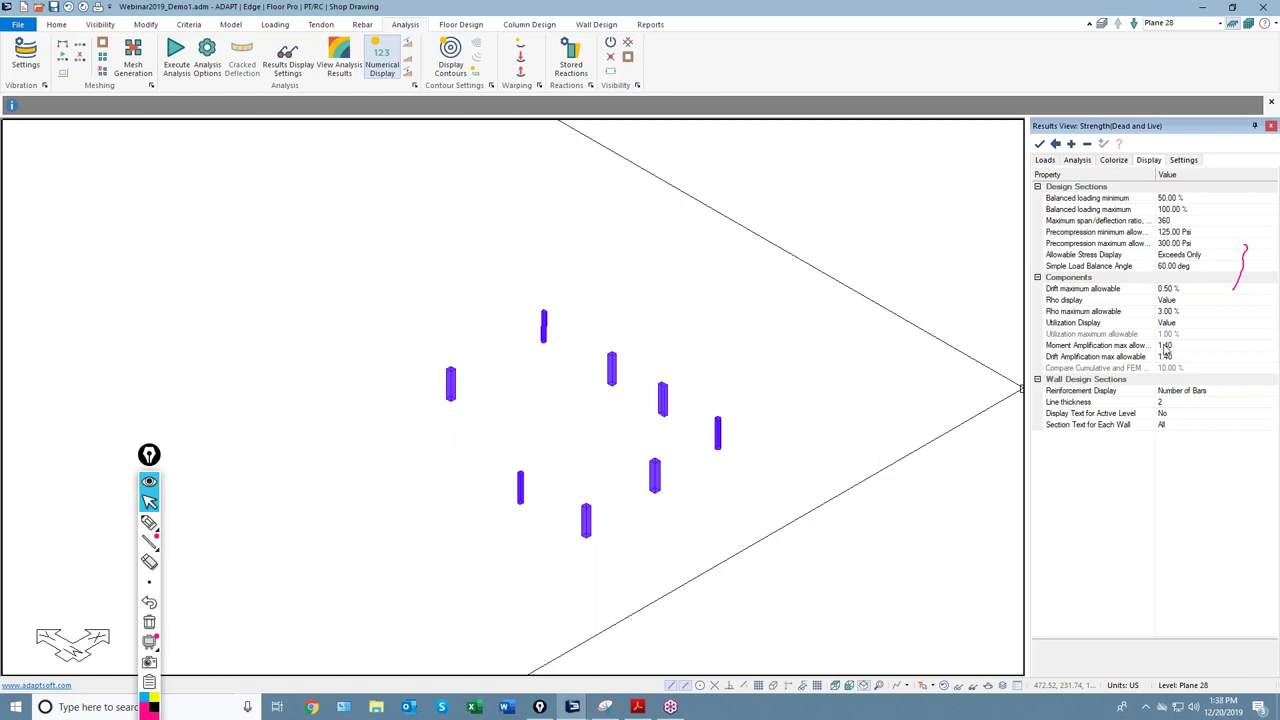
Step: Check the Drift Amplification max allowable limit, then select the PDSX P-Delta load combination
click(1165, 346)
click(1177, 358)
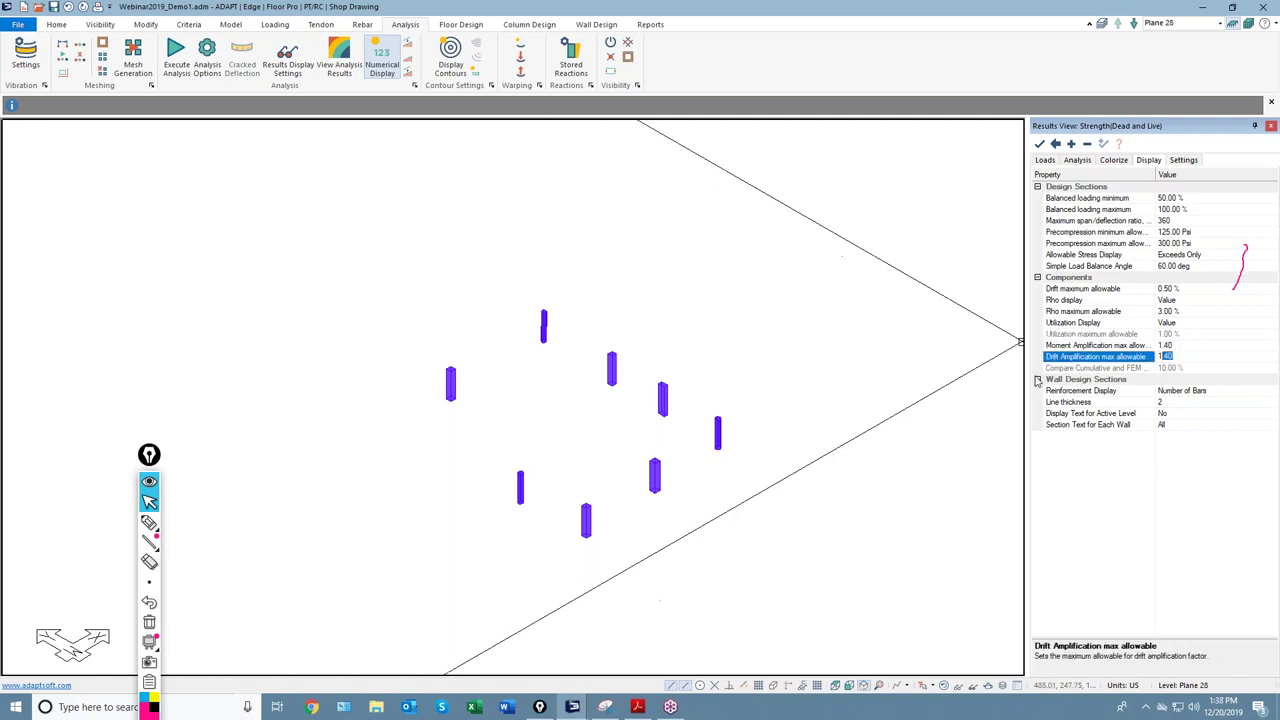
click(855, 478)
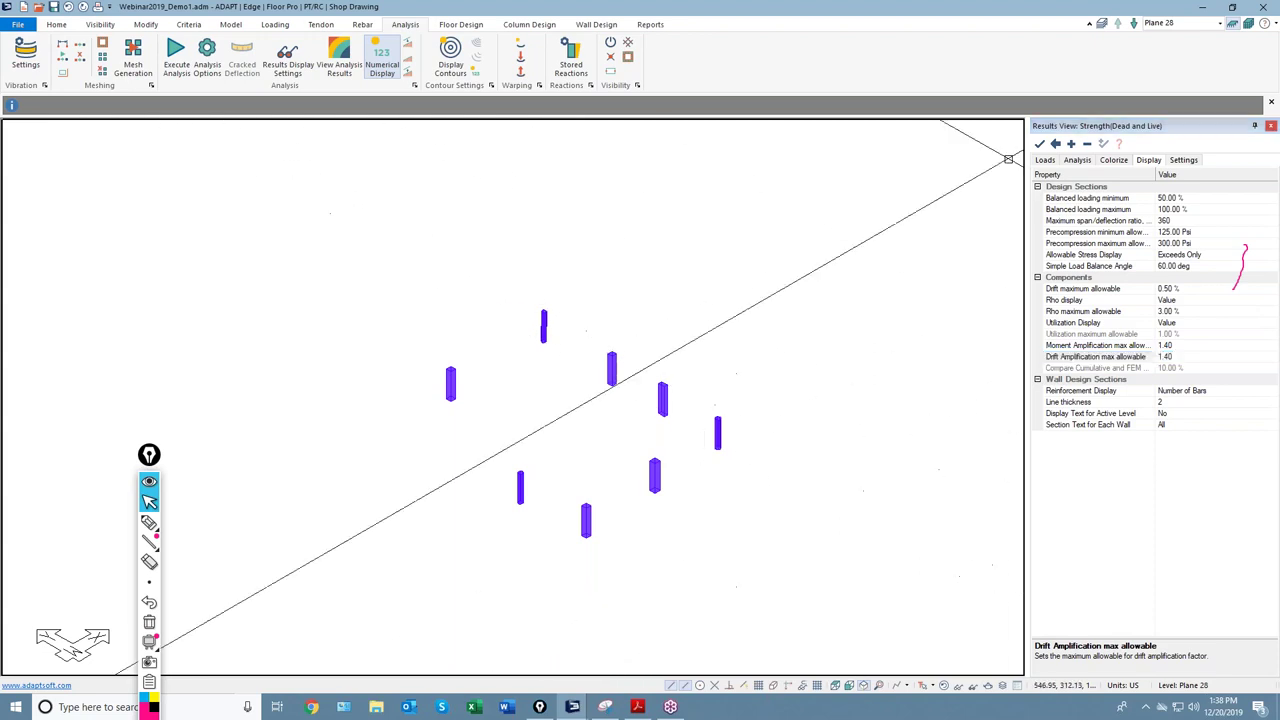
click(1044, 160)
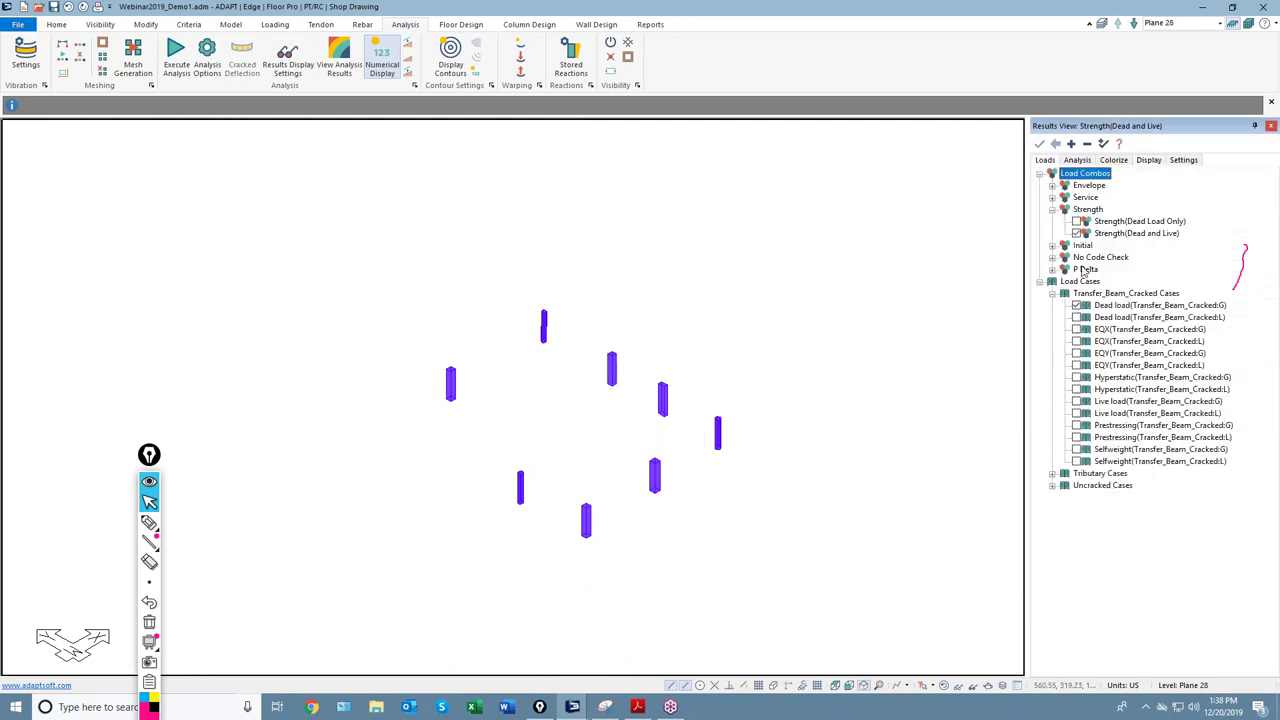
click(1087, 143)
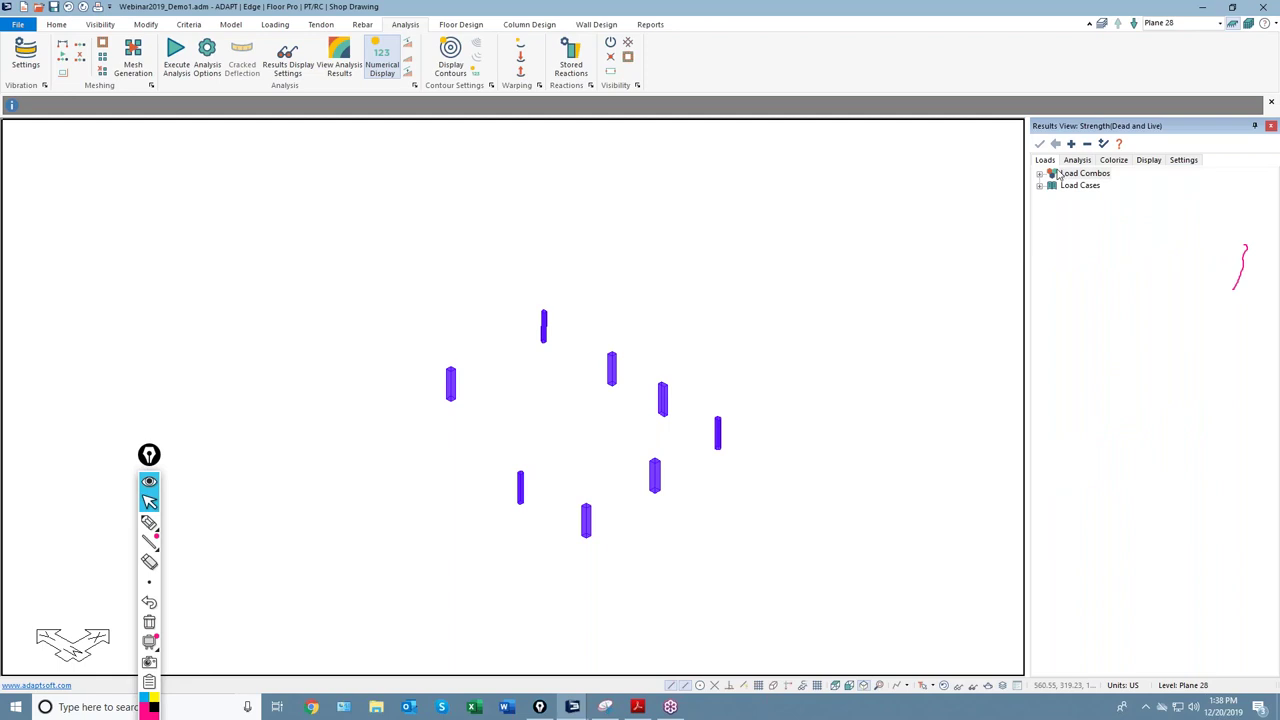
click(1041, 175)
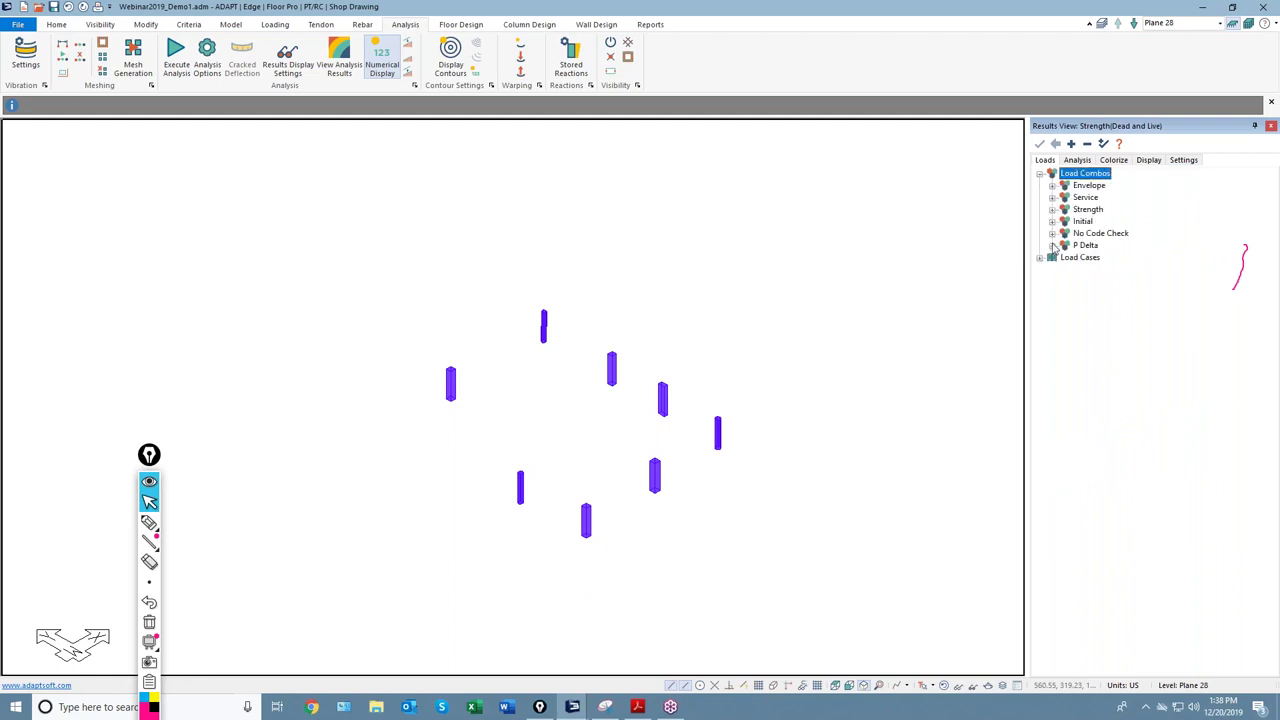
click(1051, 246)
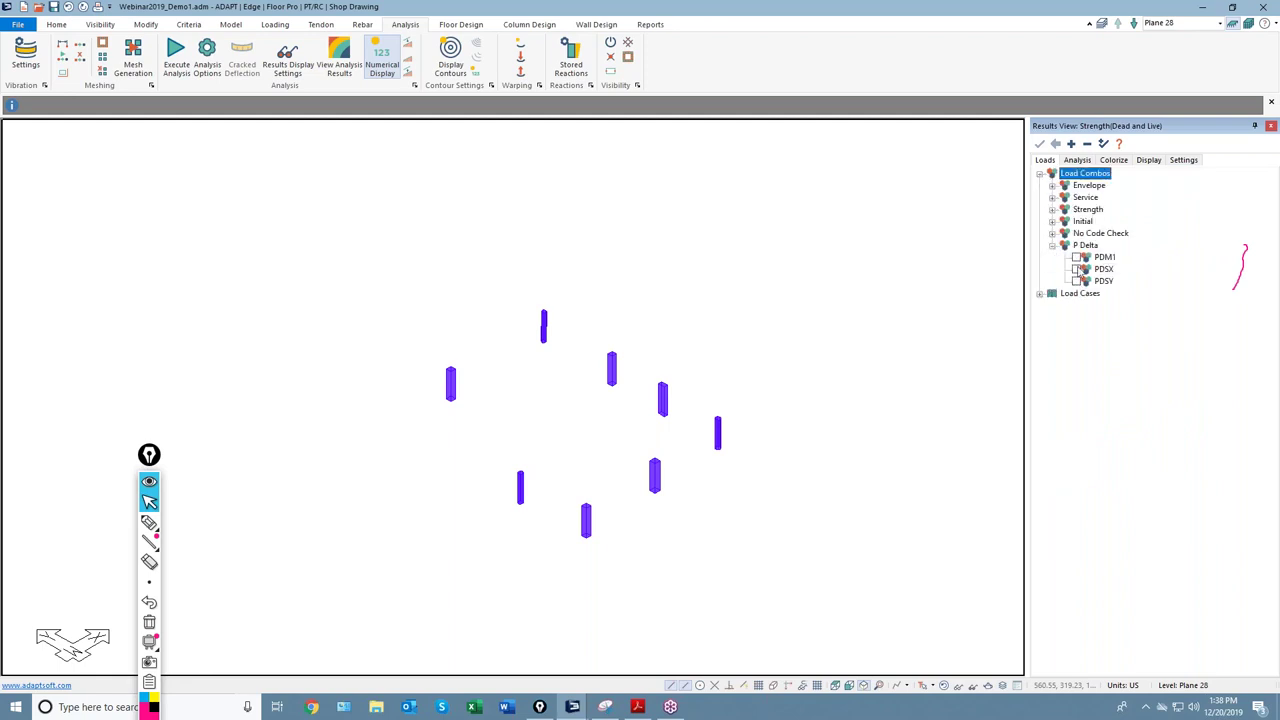
click(1077, 269)
Step: Sketch and erase screen markup near the columns, then plot Drift Combined on the columns
click(149, 521)
drag(336, 570, 476, 466)
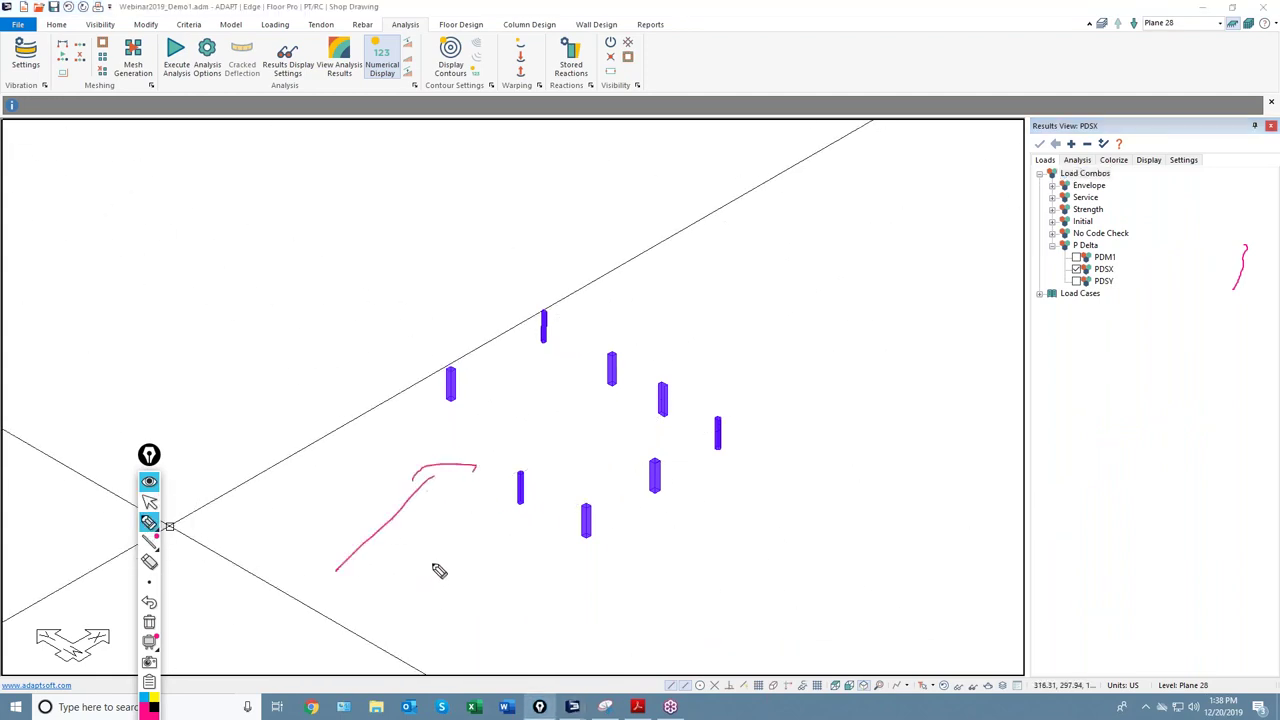
mouse_move(353, 516)
mouse_down()
mouse_move(406, 470)
mouse_move(418, 486)
mouse_up()
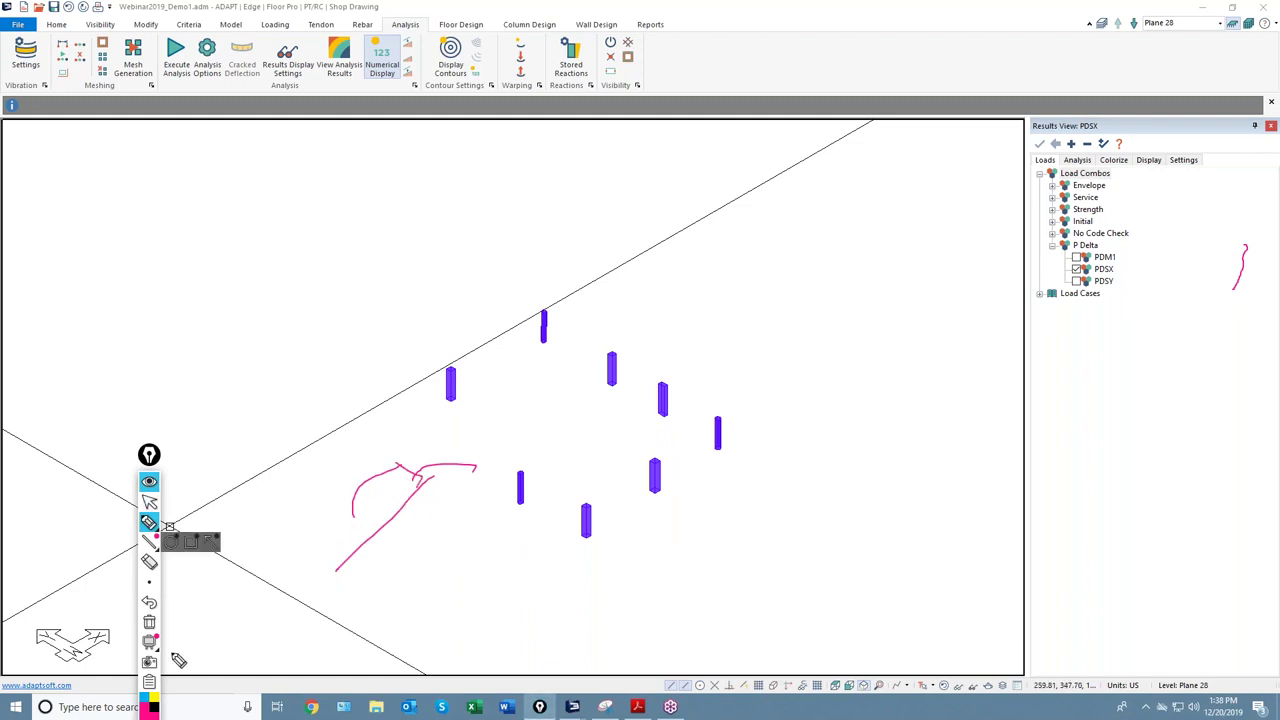
click(149, 622)
click(149, 502)
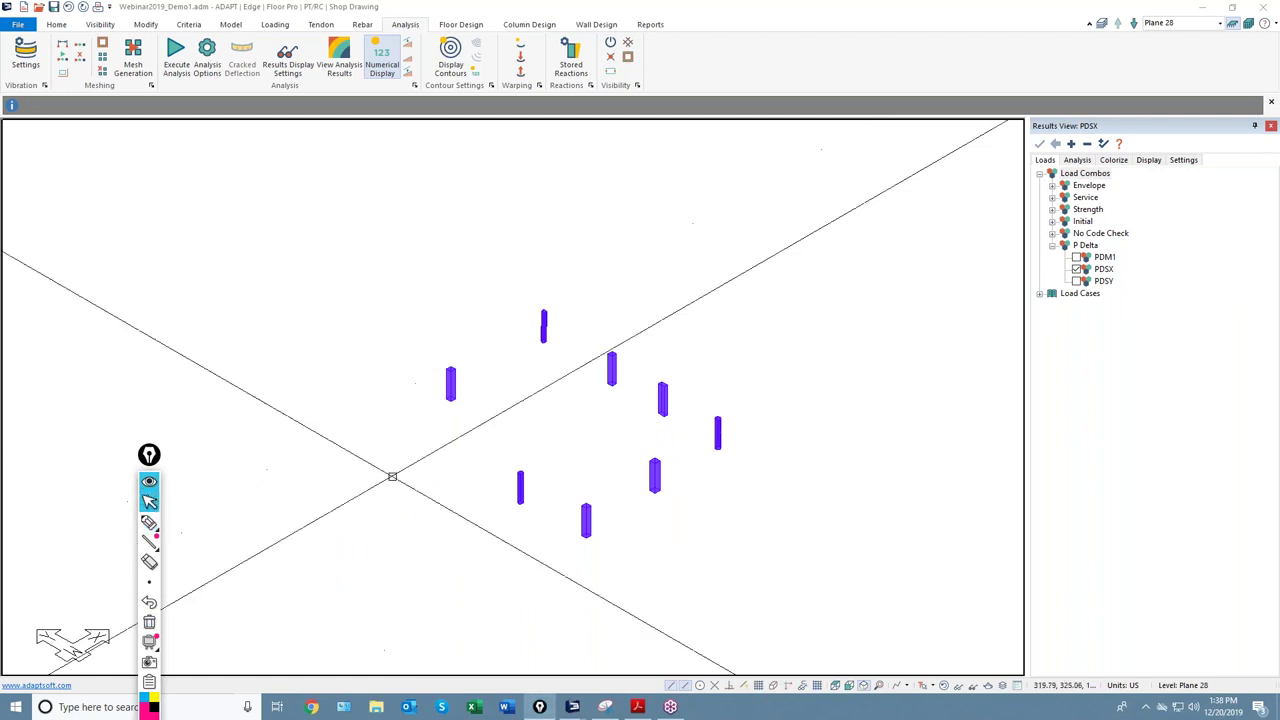
click(1075, 161)
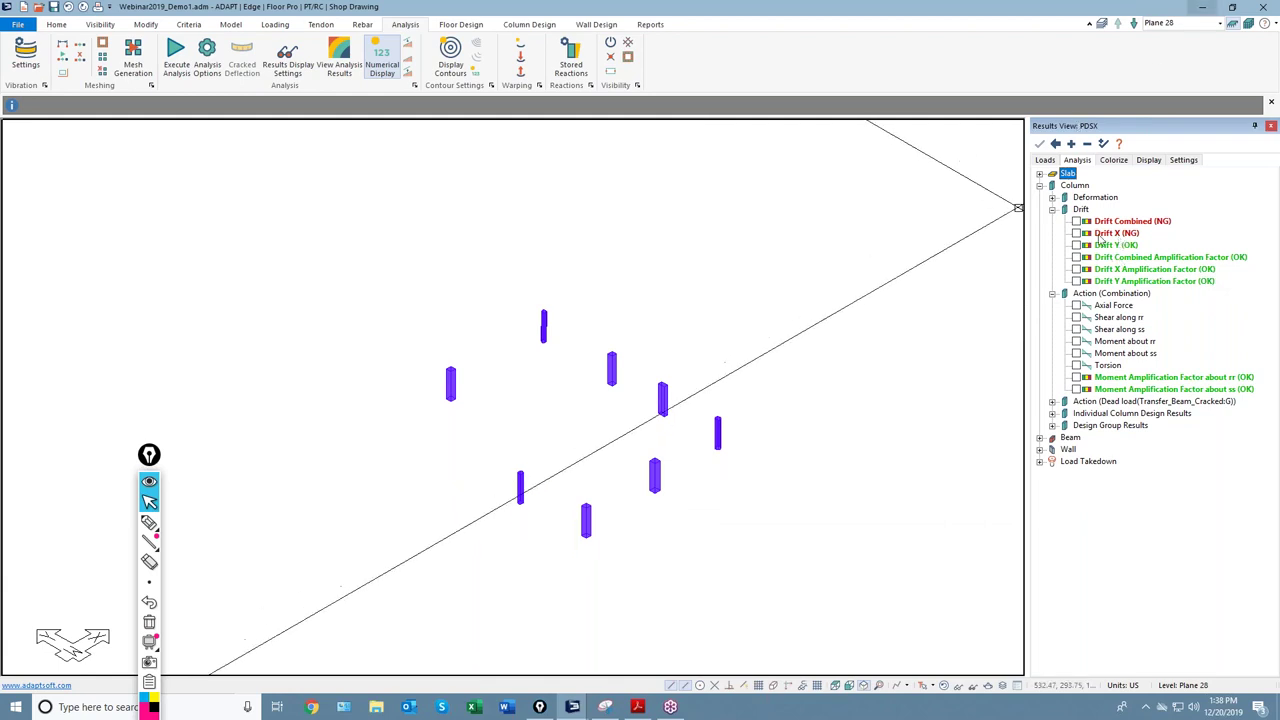
click(1076, 221)
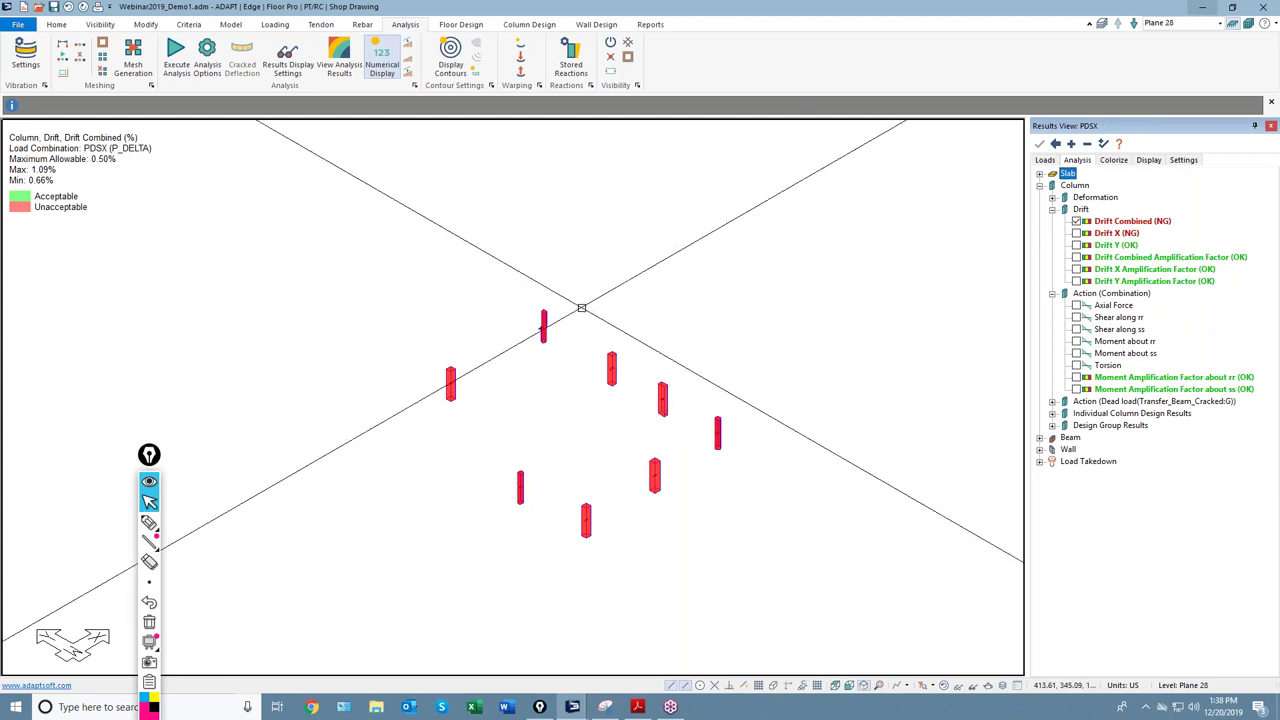
Step: Display the PDSX Drift X results, then the Drift Y results, on the columns
scroll(565, 325, up, 2)
scroll(565, 325, up, 3)
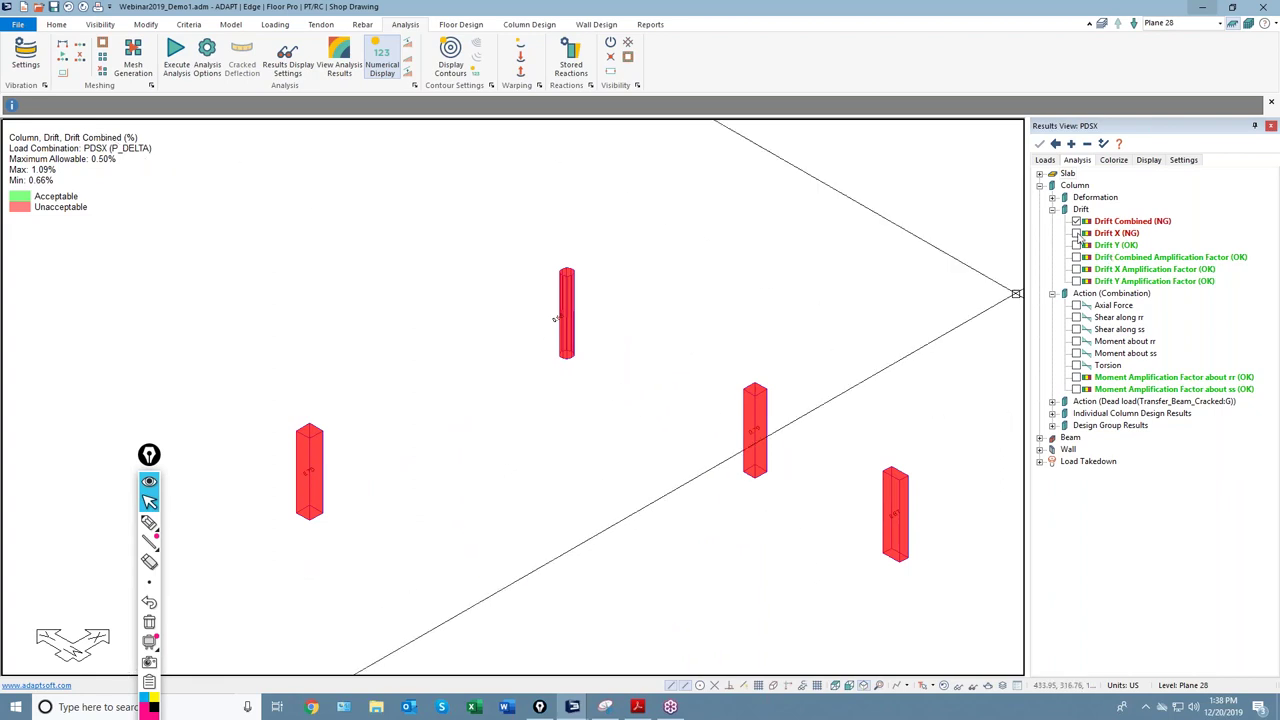
click(1077, 234)
click(1077, 245)
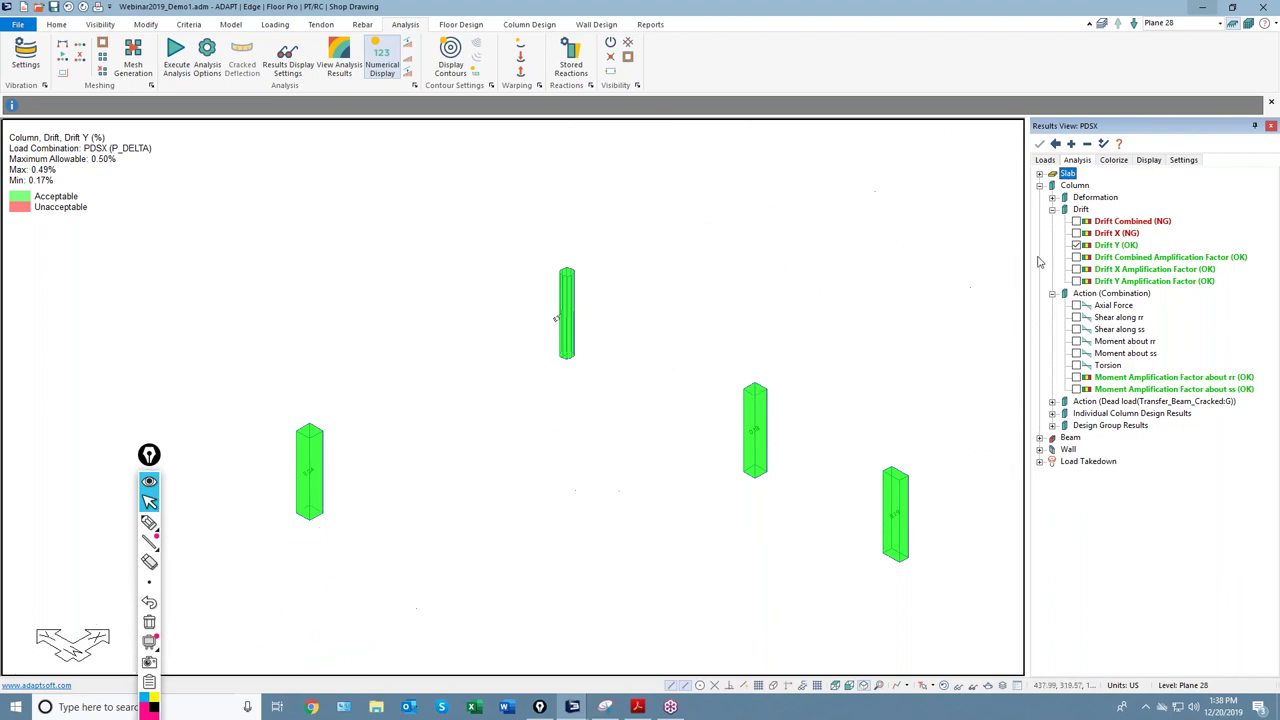
Step: Cycle through the Combined, X and Y Drift Amplification Factors, ending on Drift Y (max 1.05)
click(1076, 257)
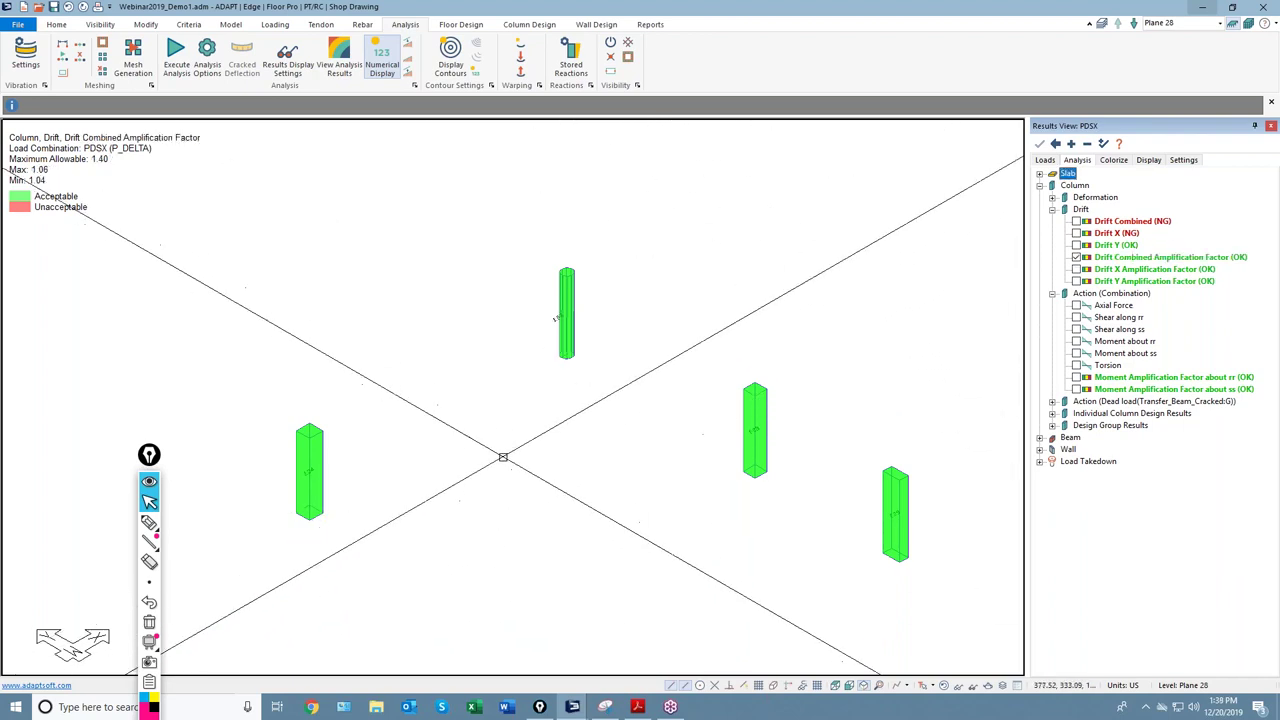
scroll(400, 460, up, 5)
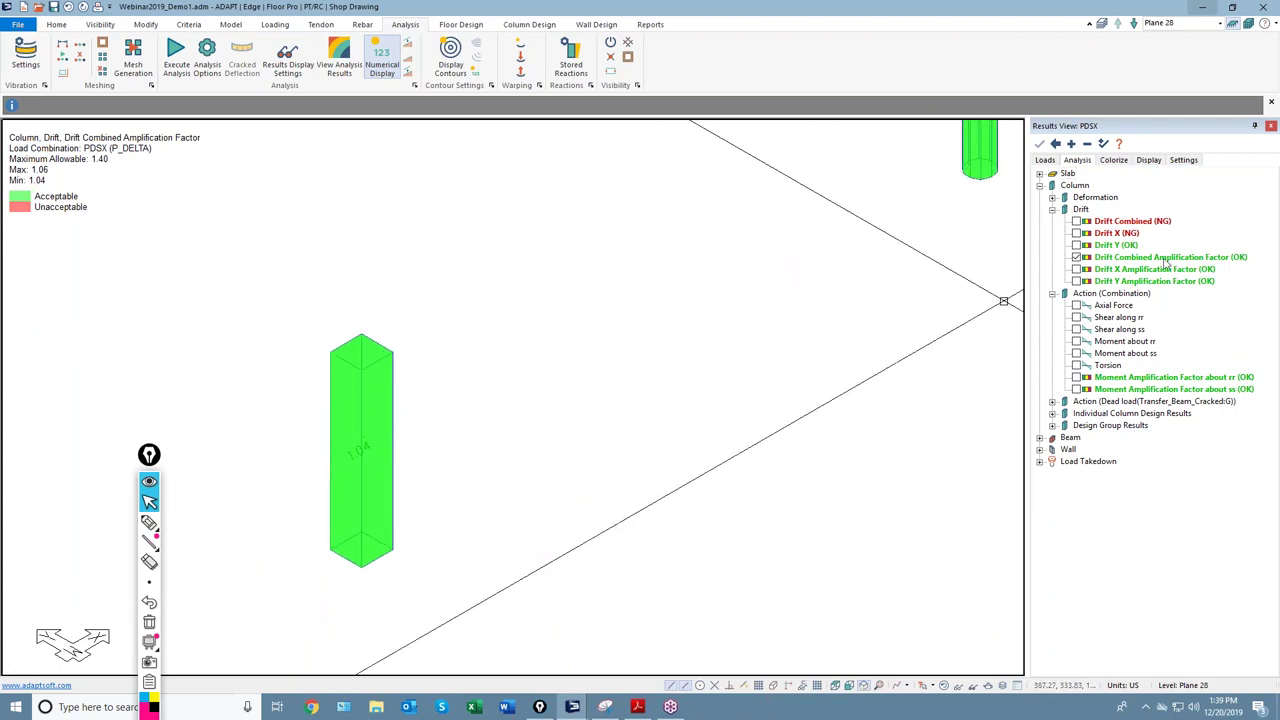
scroll(314, 461, up, 2)
scroll(372, 462, up, 1)
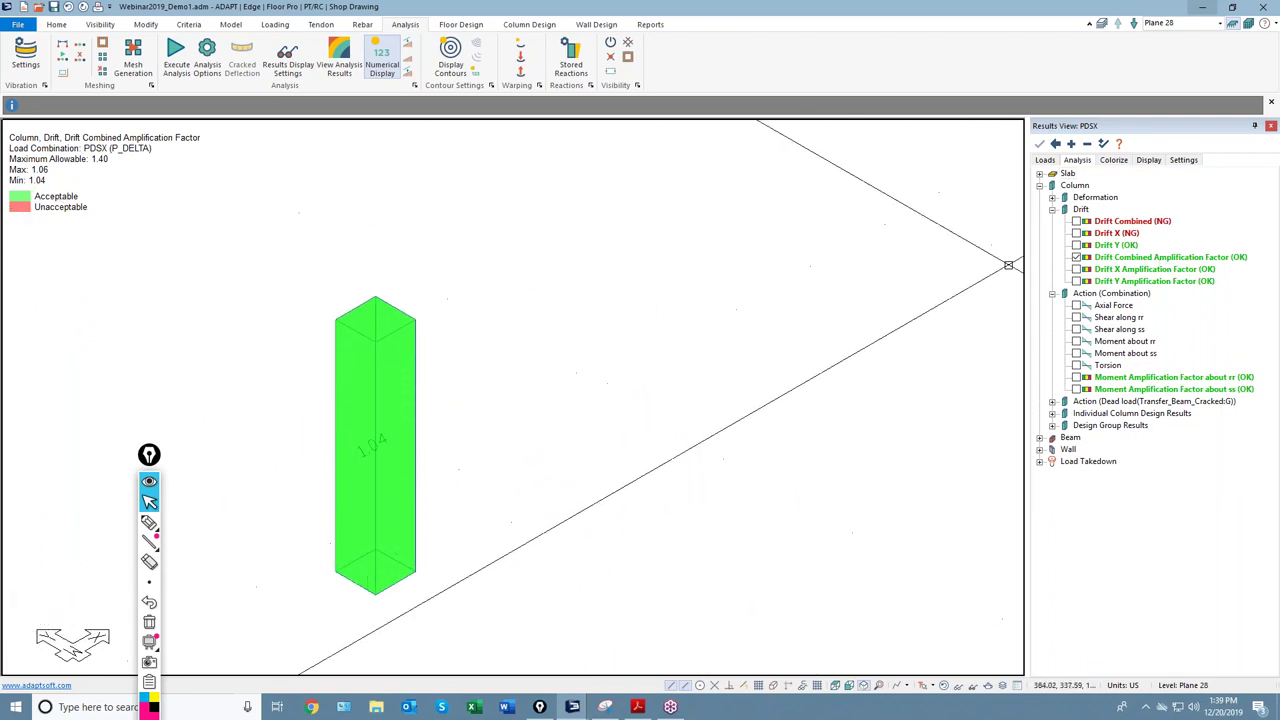
click(1076, 269)
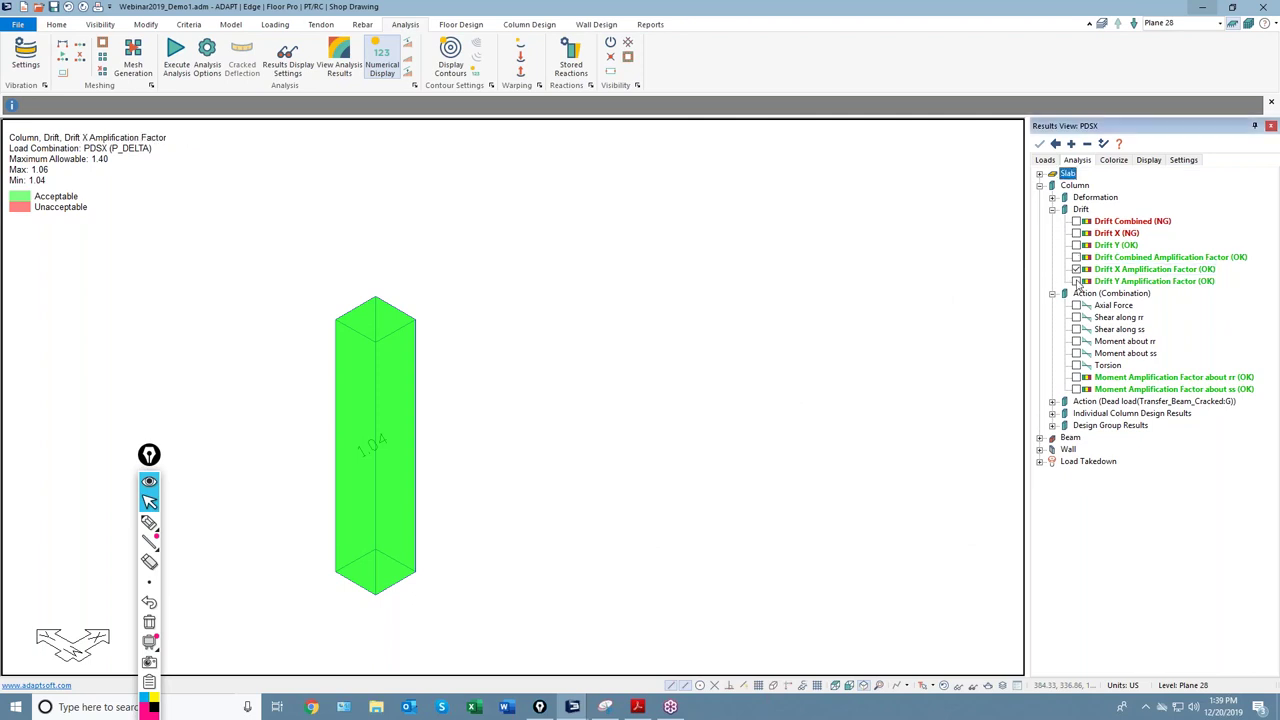
click(1076, 281)
scroll(294, 466, down, 3)
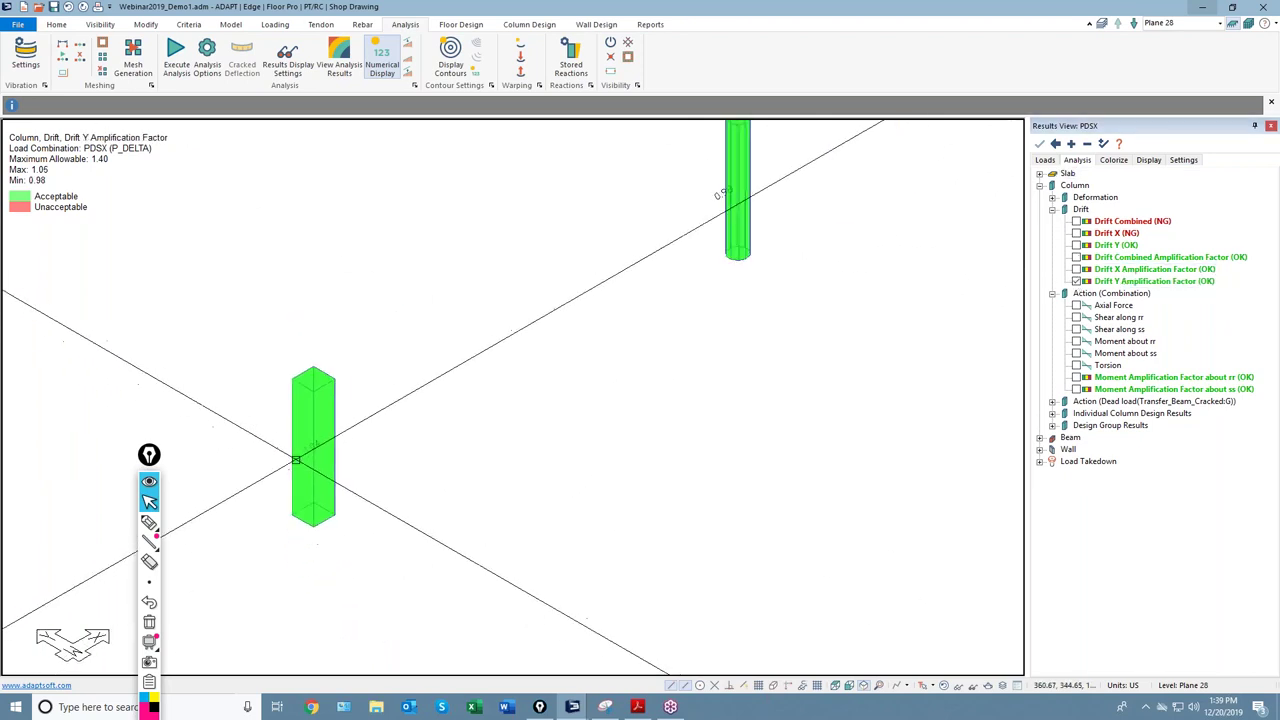
scroll(586, 300, down, 2)
scroll(623, 266, up, 3)
scroll(617, 280, down, 1)
scroll(617, 280, down, 2)
scroll(630, 272, up, 1)
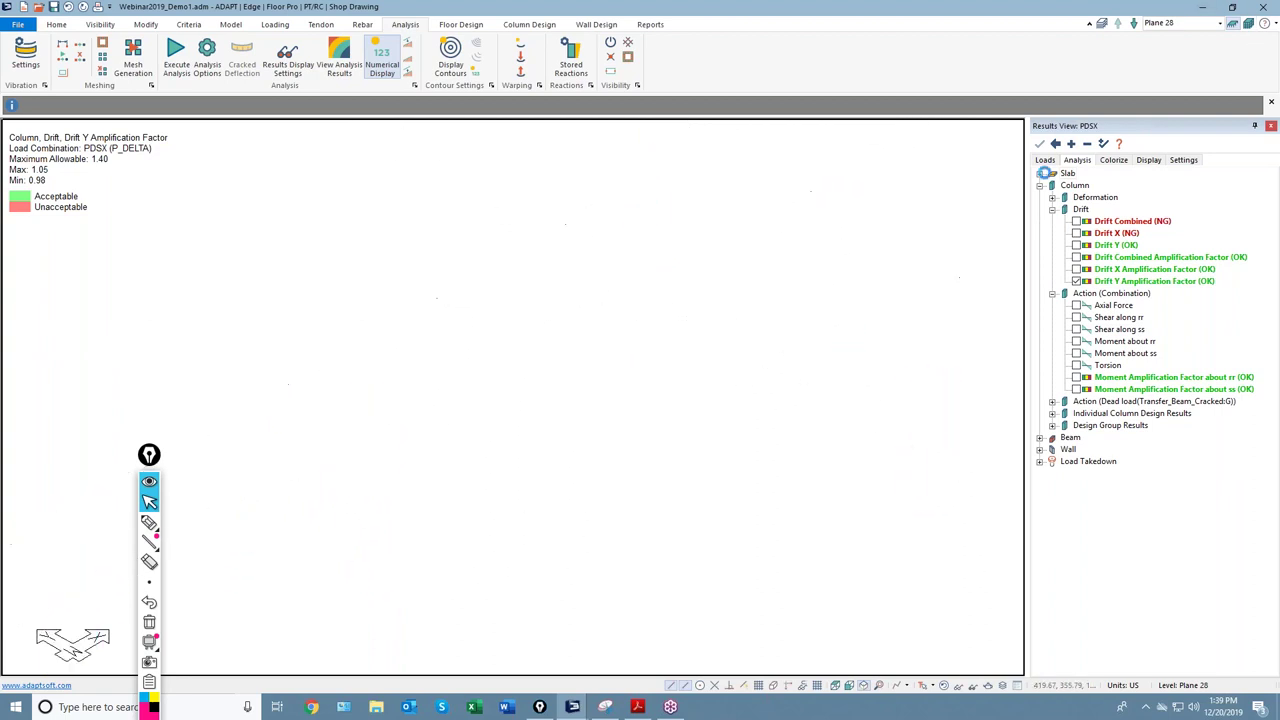
Step: Show Drift Y Amplification Factor across all levels under PDSY (max 1.25, min 1.00)
click(1249, 24)
scroll(724, 347, down, 2)
scroll(723, 352, up, 1)
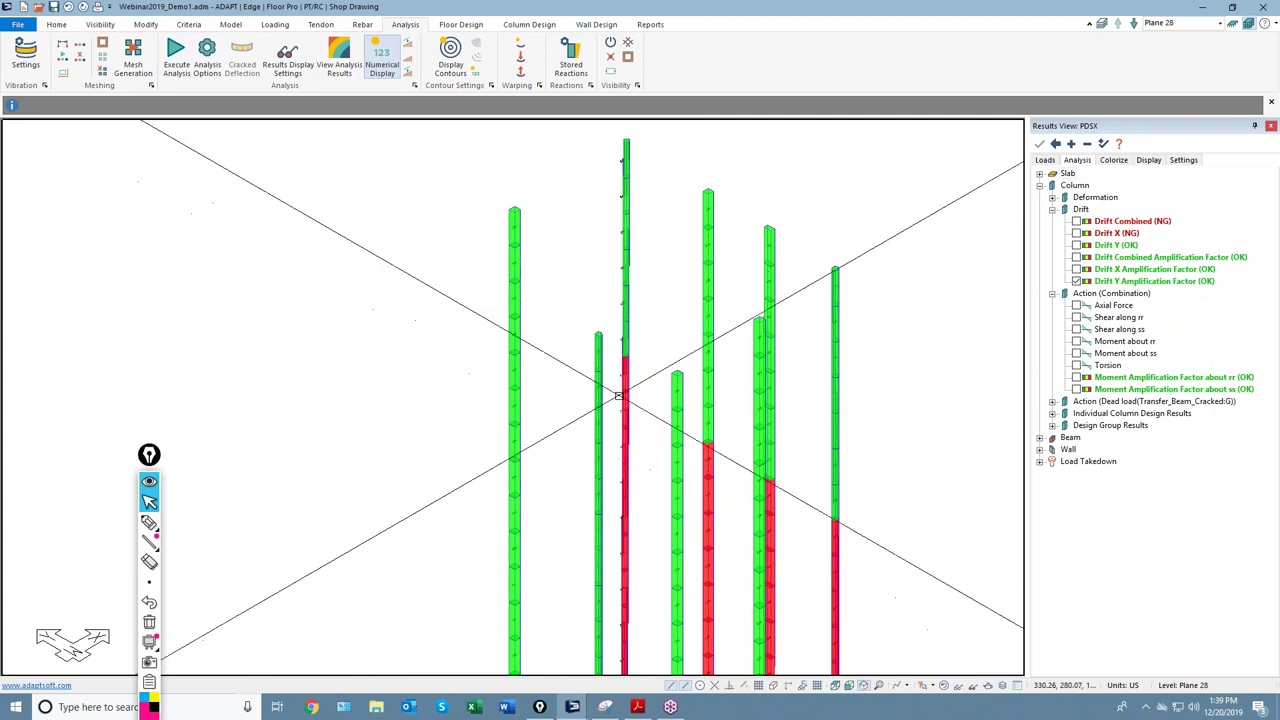
scroll(645, 386, up, 5)
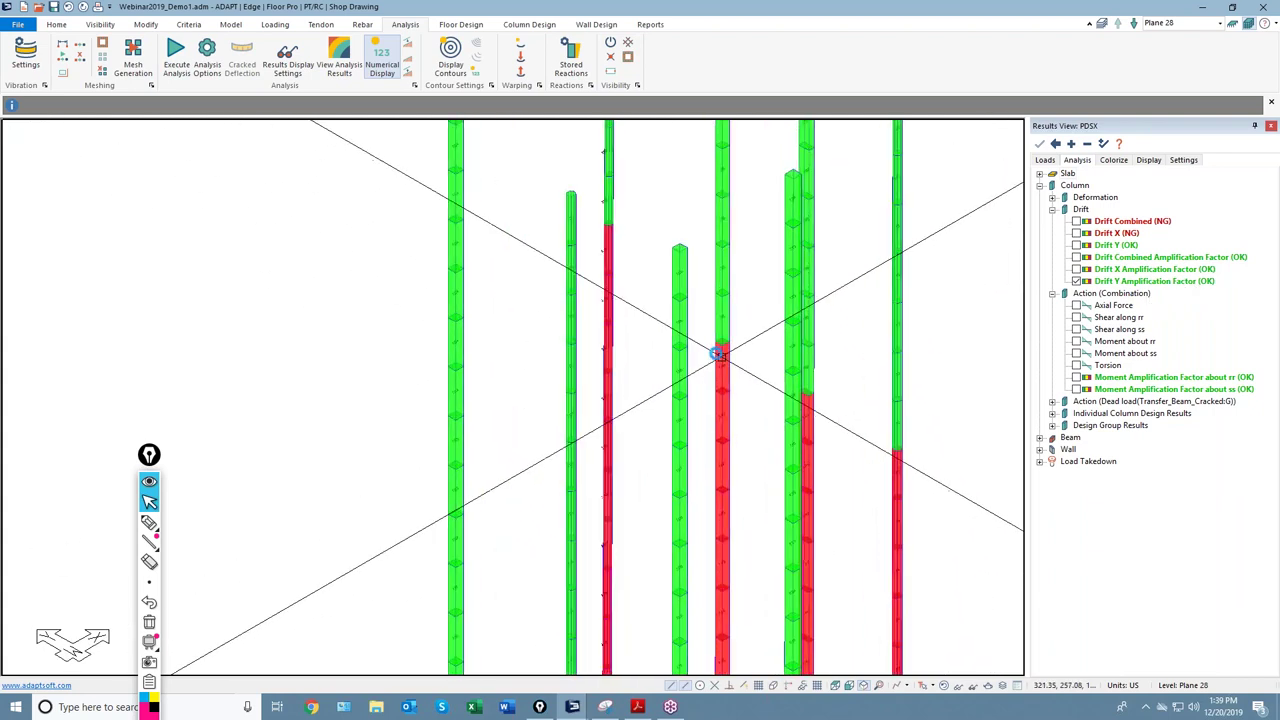
scroll(700, 440, down, 3)
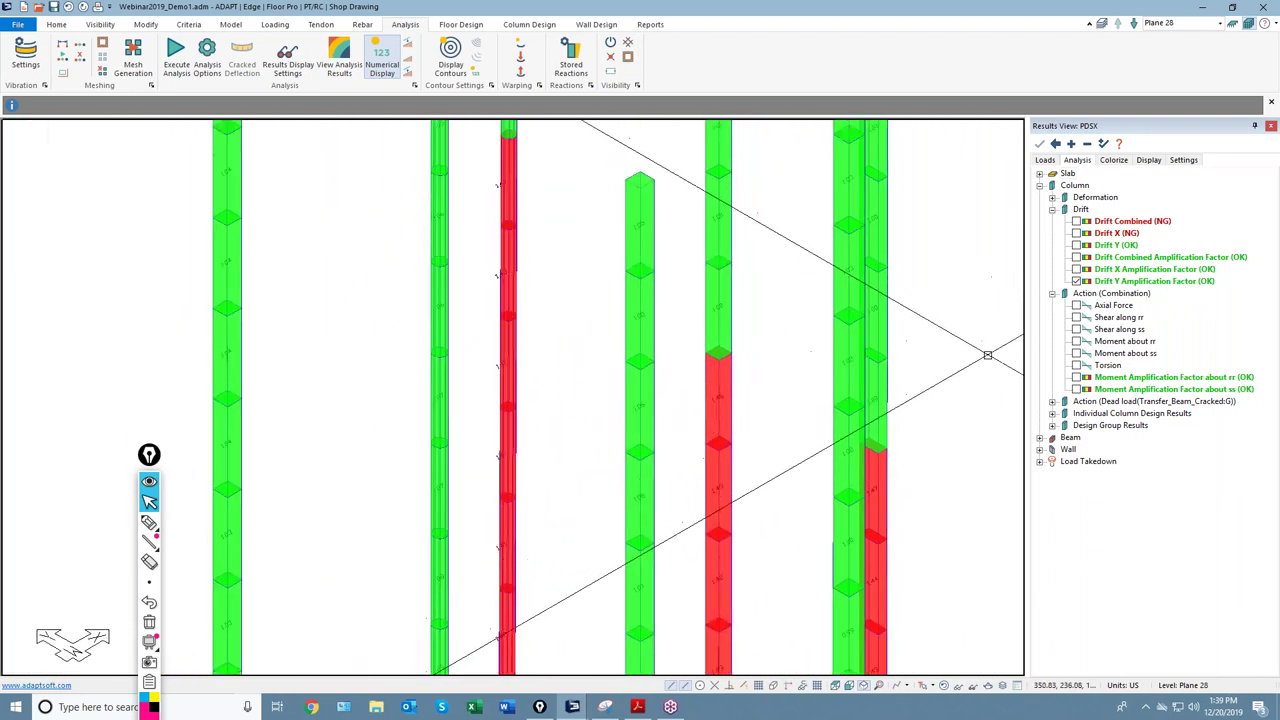
click(1077, 281)
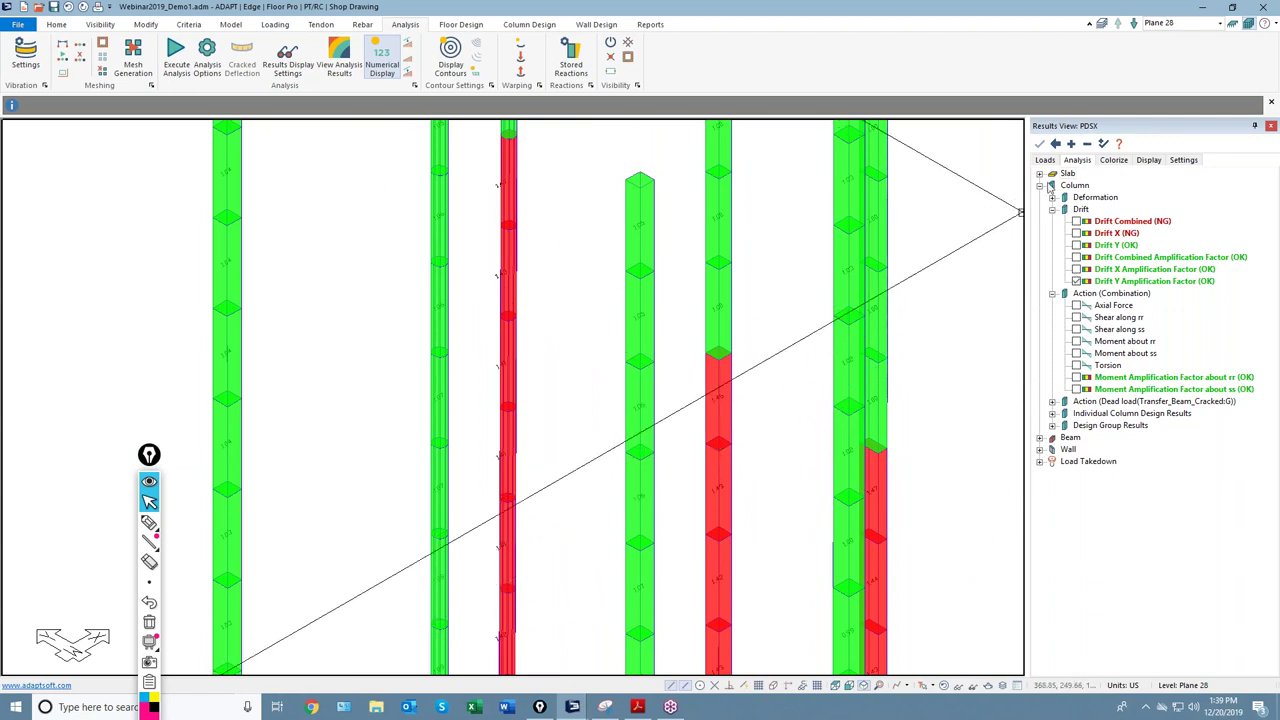
click(1045, 160)
click(1077, 281)
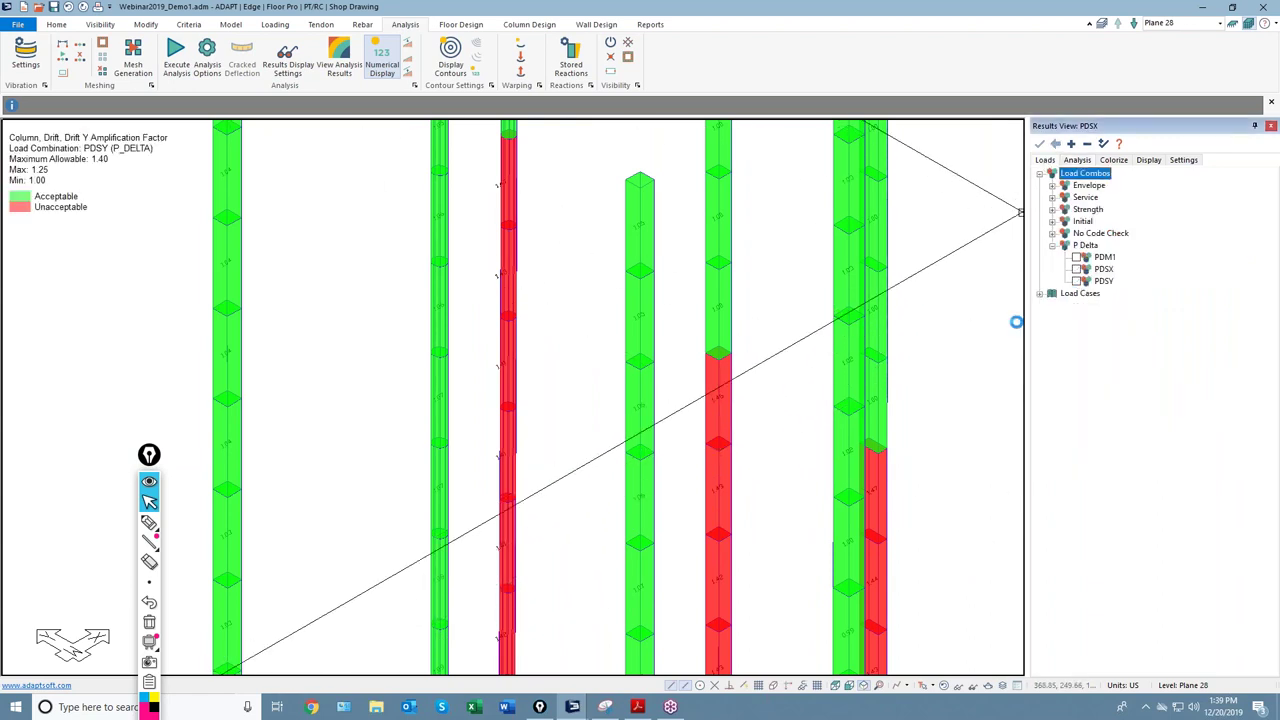
Step: Review the PDSY Drift Y Amplification results, then return to the load combinations list
click(1076, 160)
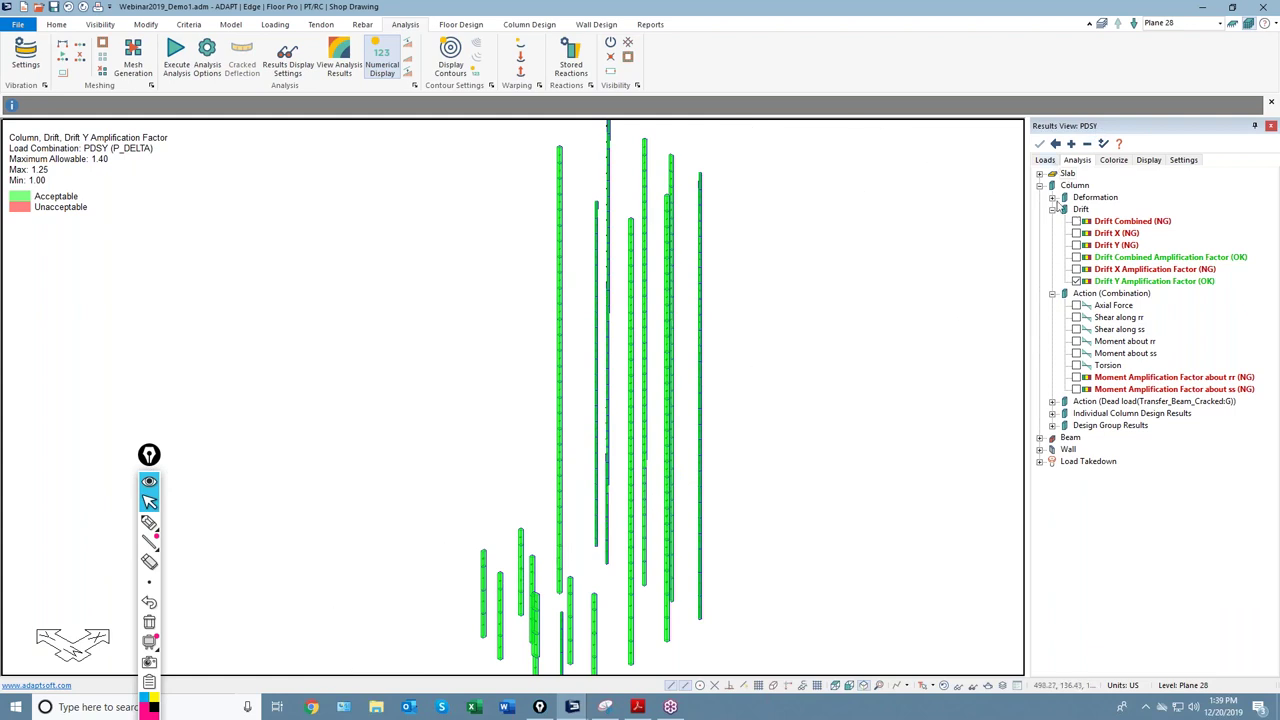
click(1044, 160)
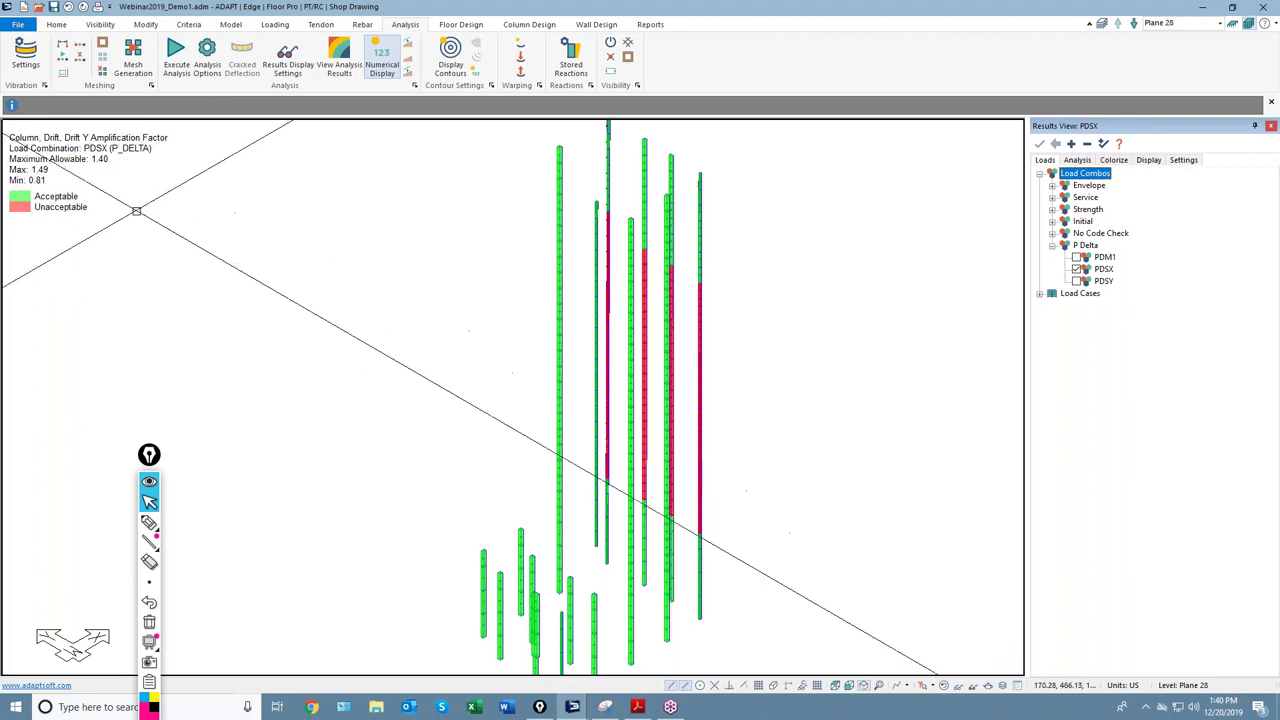
Step: Zoom and centre the Plane 28 columns, then uncheck Drift Y Amplification Factor
click(110, 215)
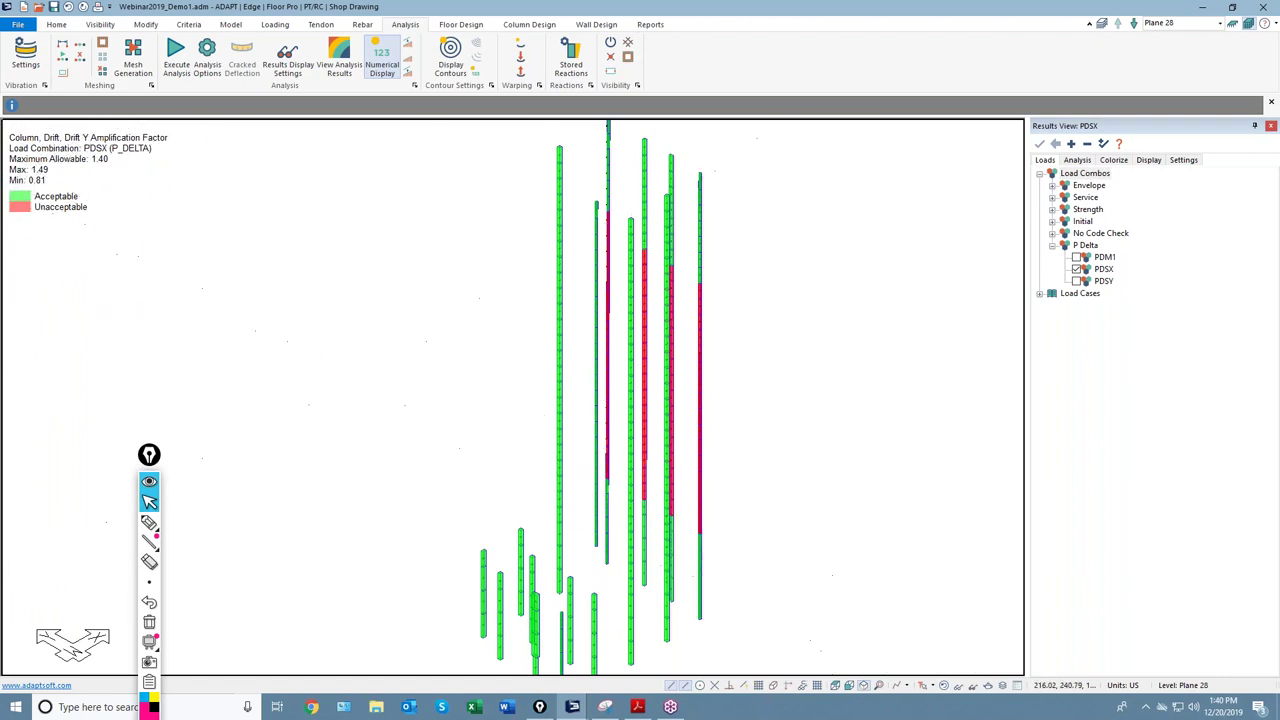
scroll(675, 391, up, 1)
scroll(675, 391, up, 5)
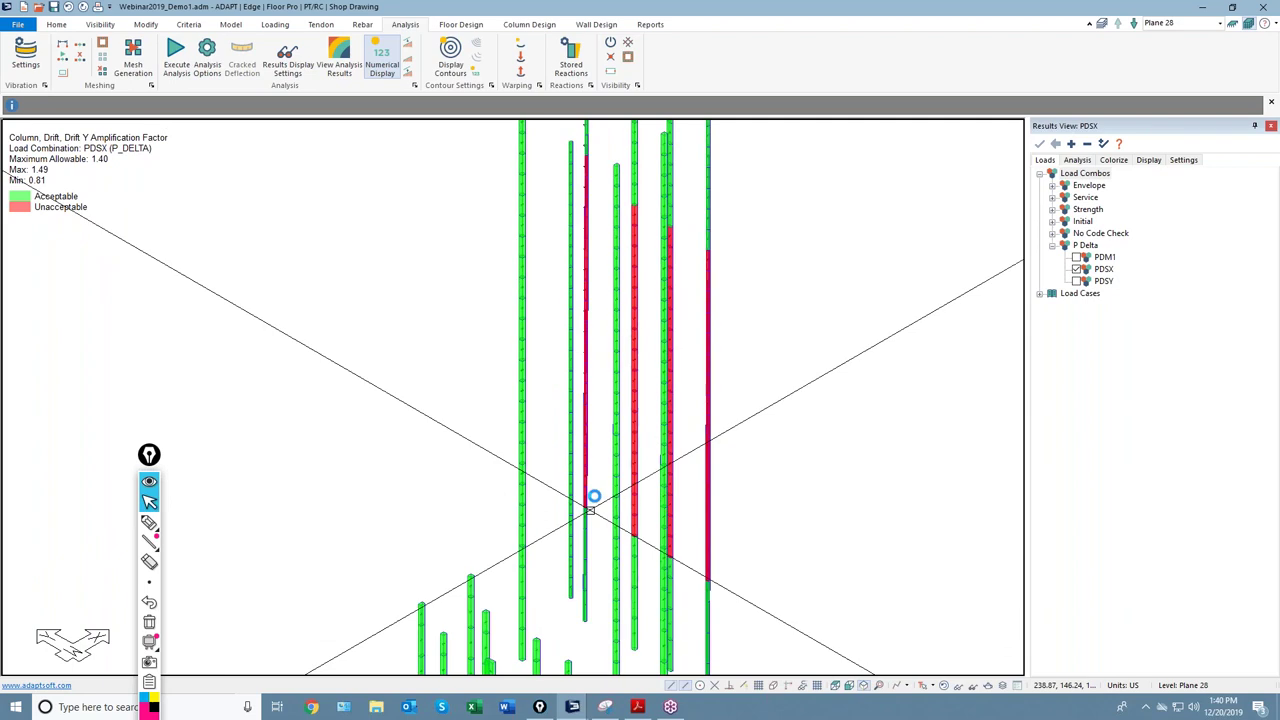
scroll(608, 485, up, 5)
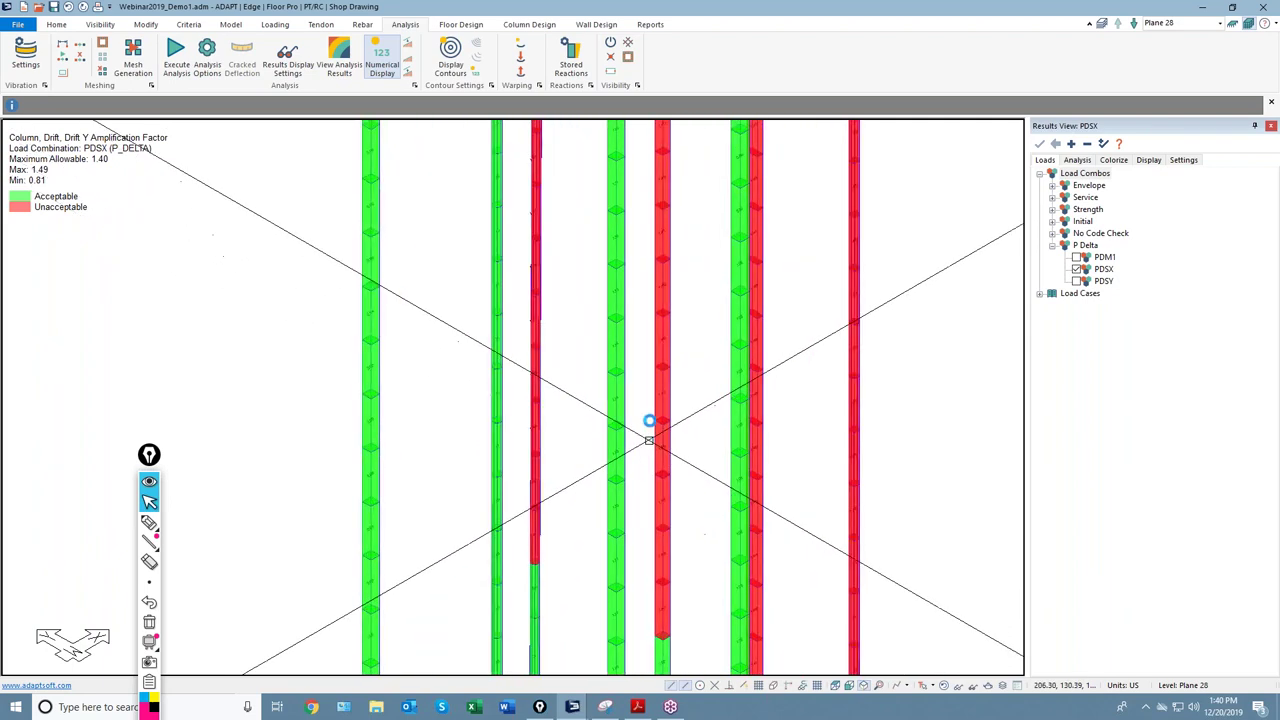
middle_drag(649, 430, 634, 343)
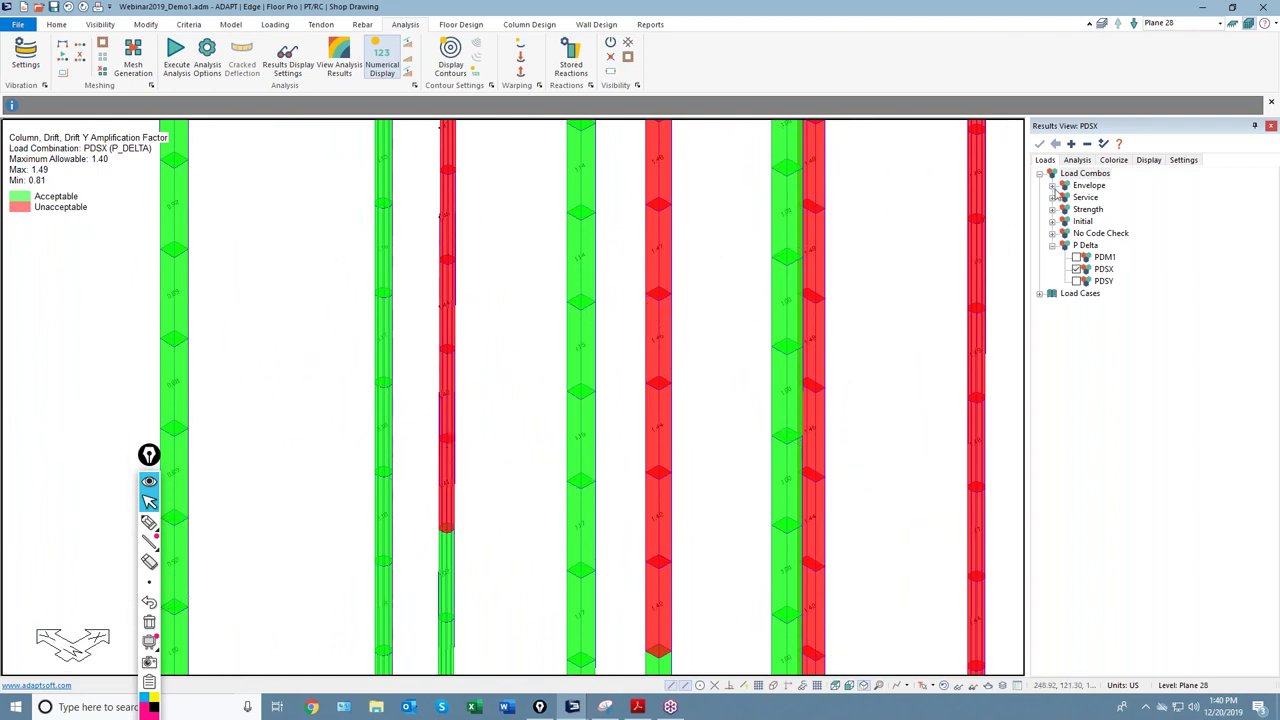
click(1076, 161)
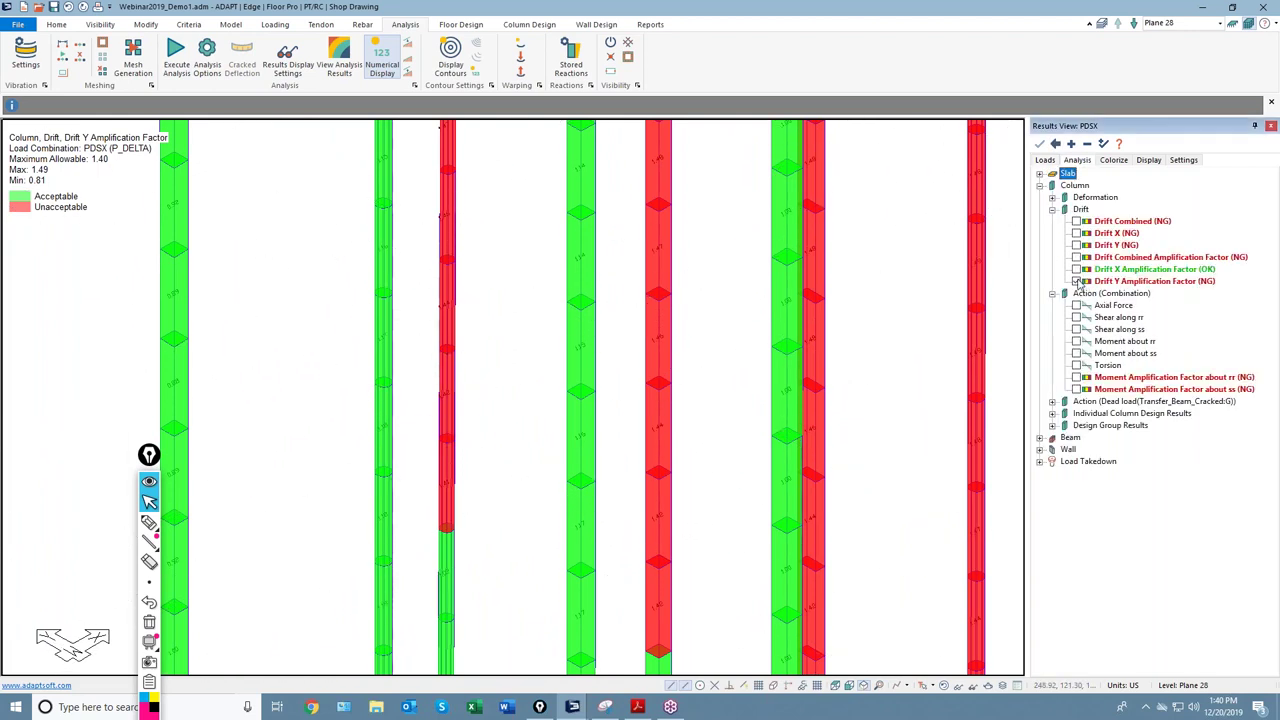
click(1076, 281)
middle_drag(1015, 400, 1229, 367)
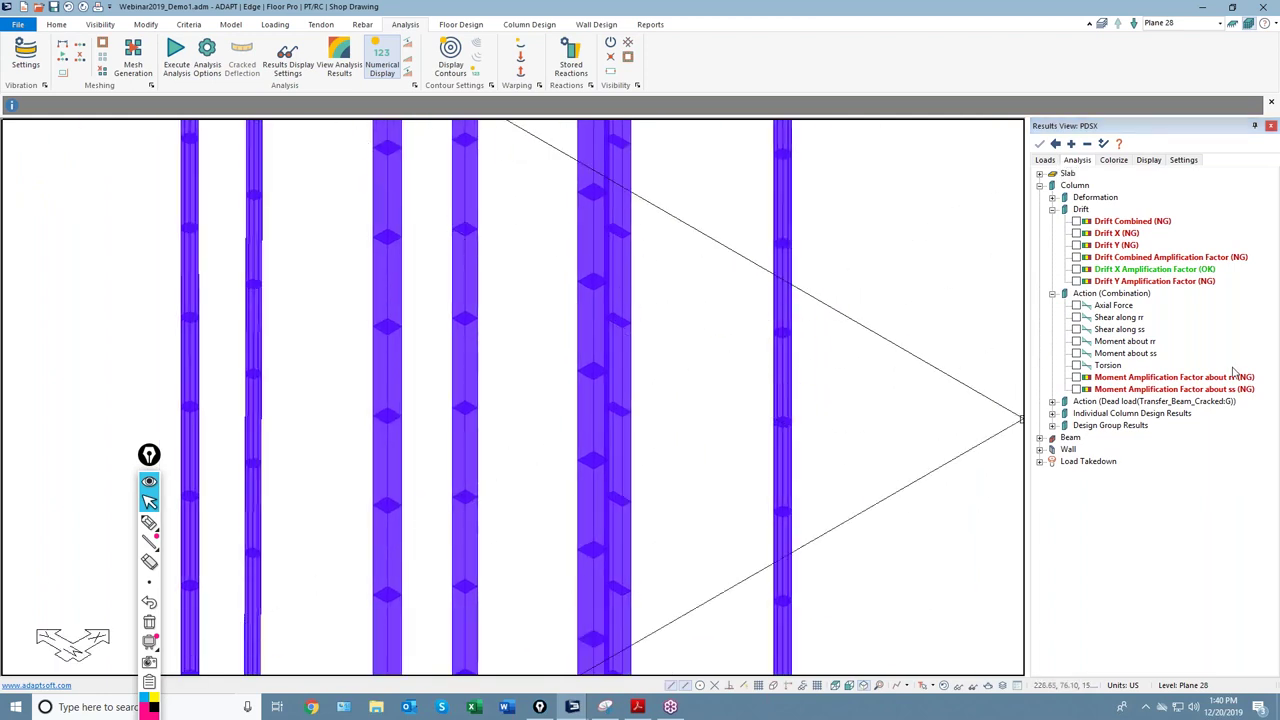
Step: Plot the PDSX column Moment Amplification Factor about rr and zoom in on it
click(1076, 377)
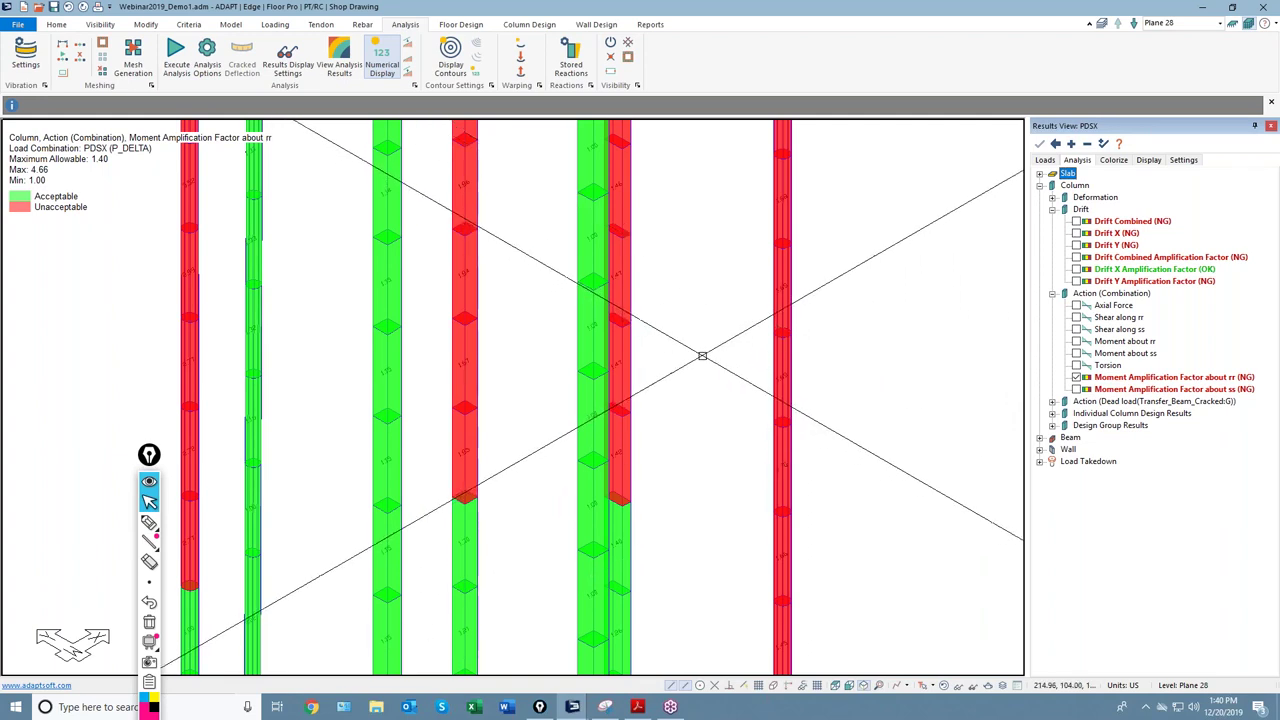
scroll(714, 434, up, 3)
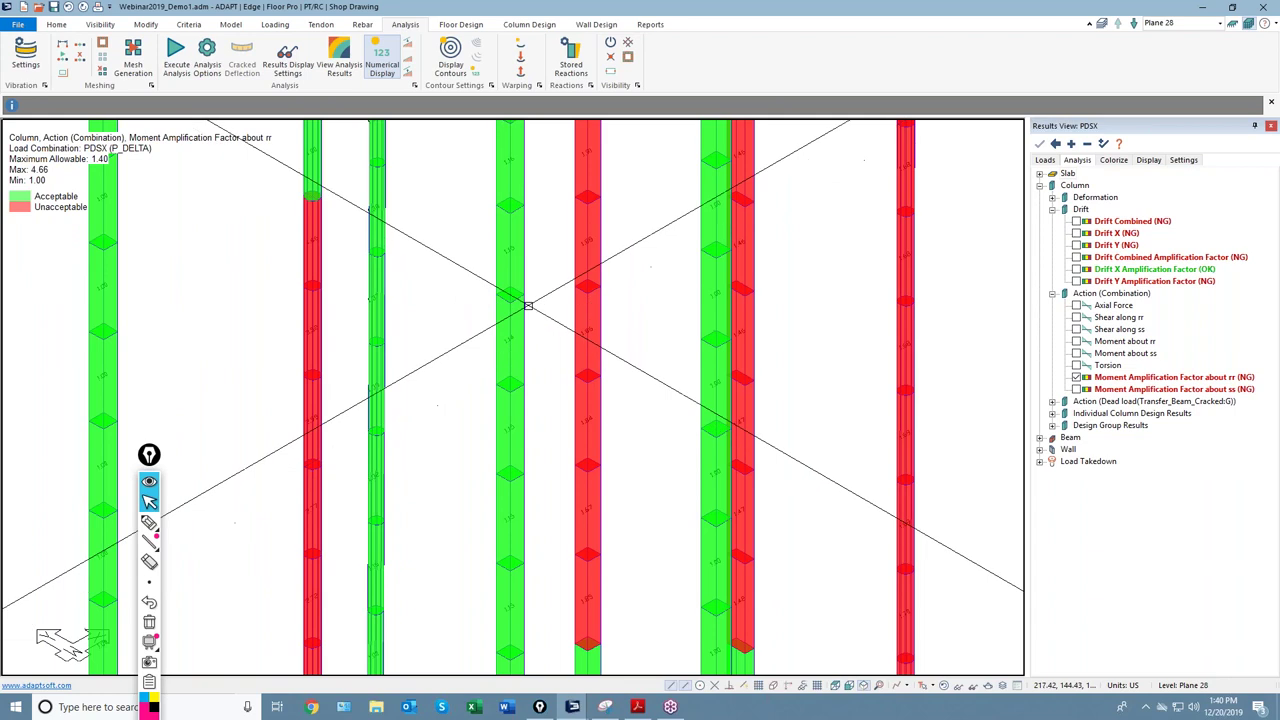
scroll(492, 251, up, 2)
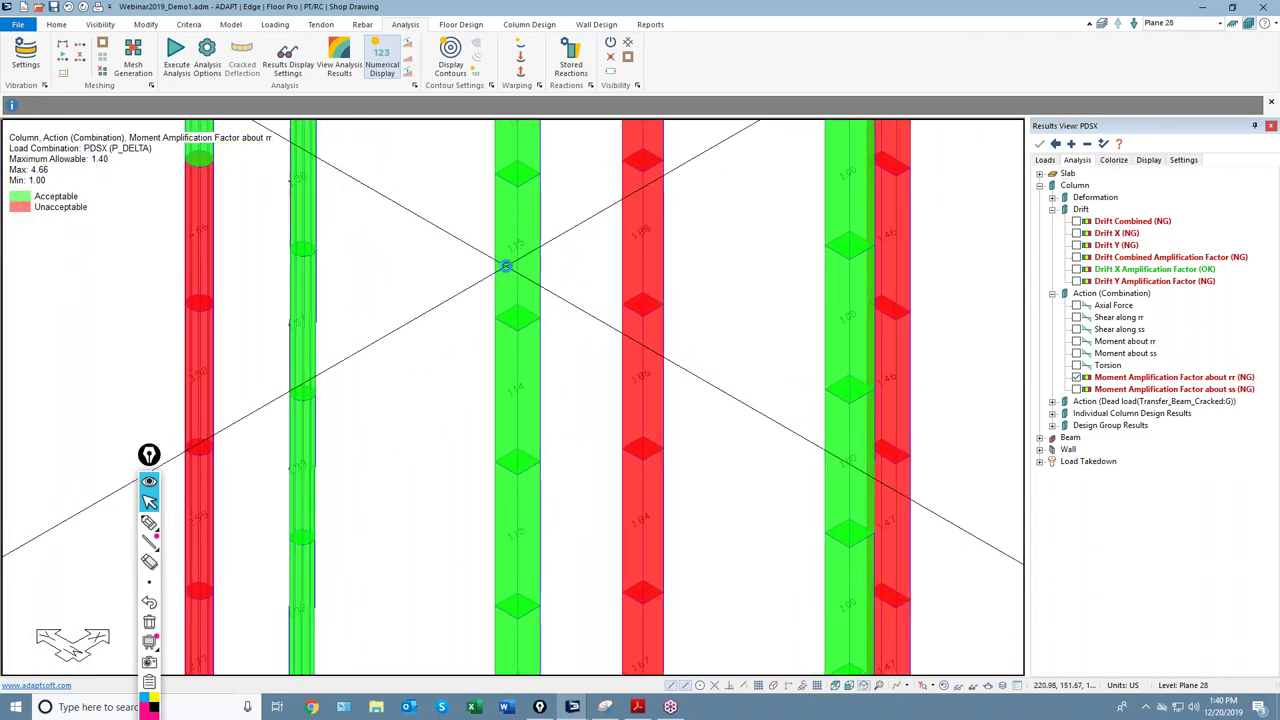
scroll(506, 265, up, 1)
scroll(492, 245, up, 1)
scroll(492, 245, up, 1)
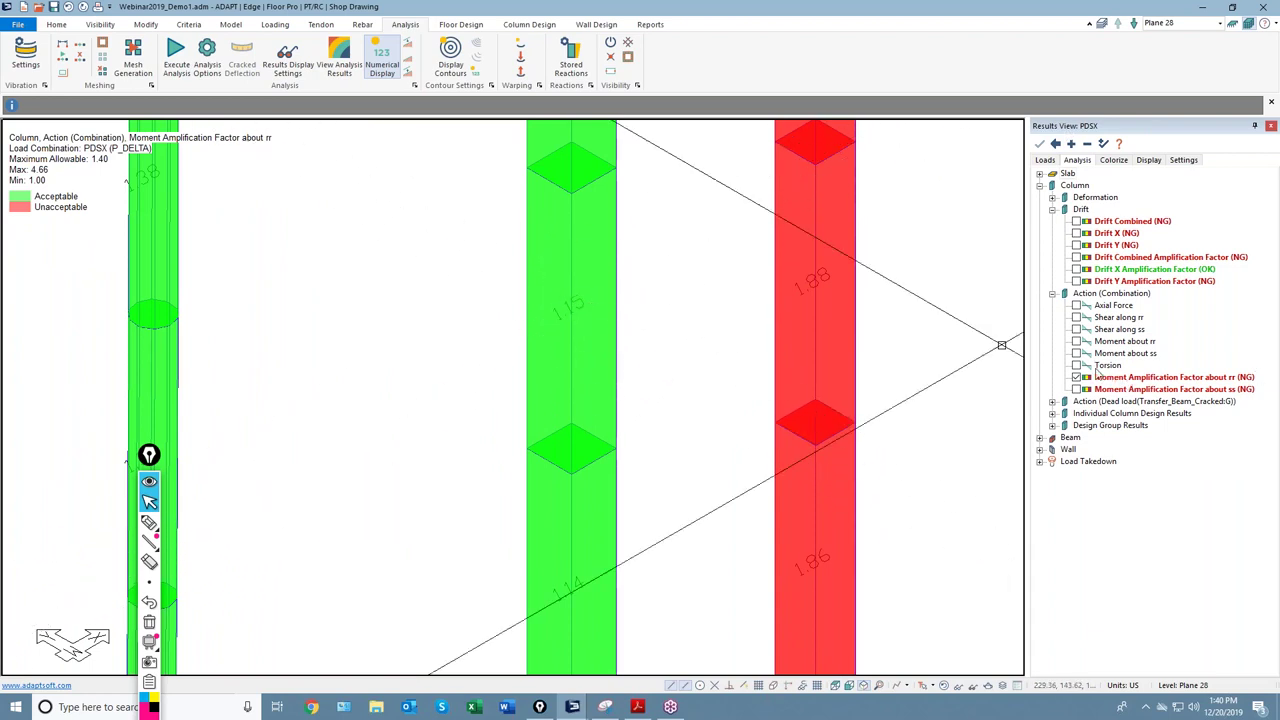
Step: Plot column Moment about rr (max 659.04, min -382.82 kip-ft) and open Load Combinations
click(1076, 342)
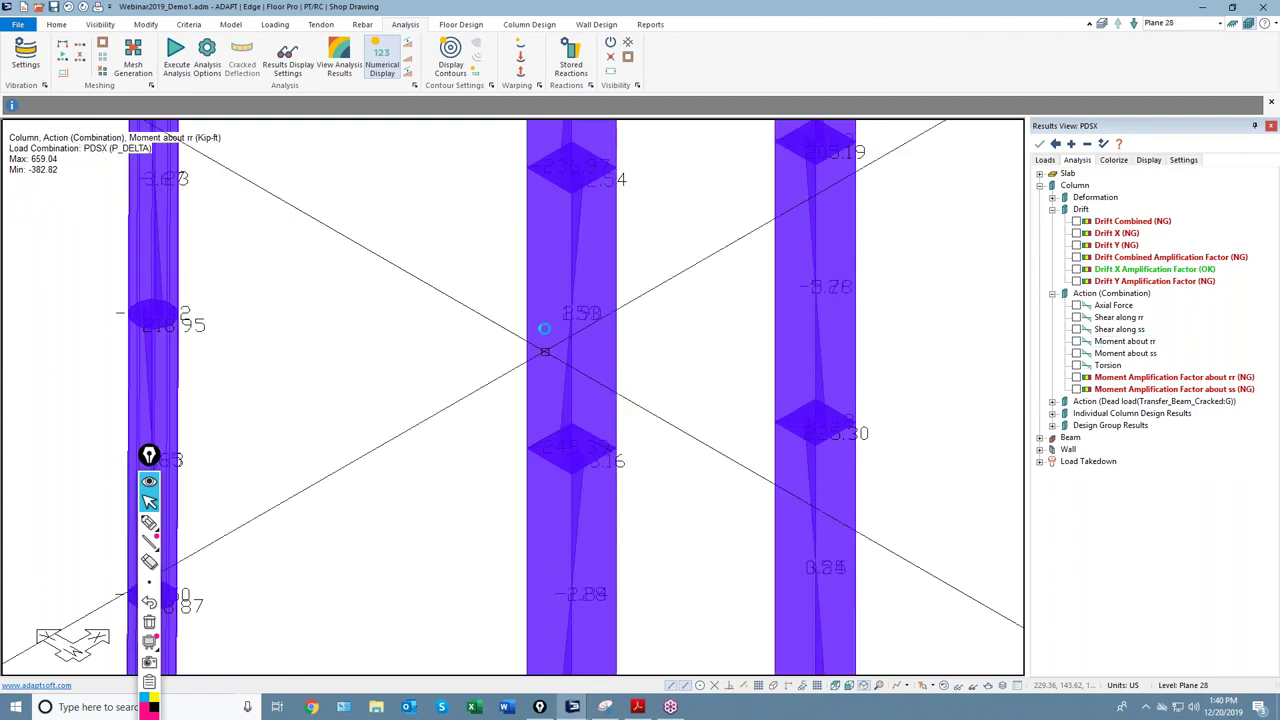
scroll(626, 272, up, 3)
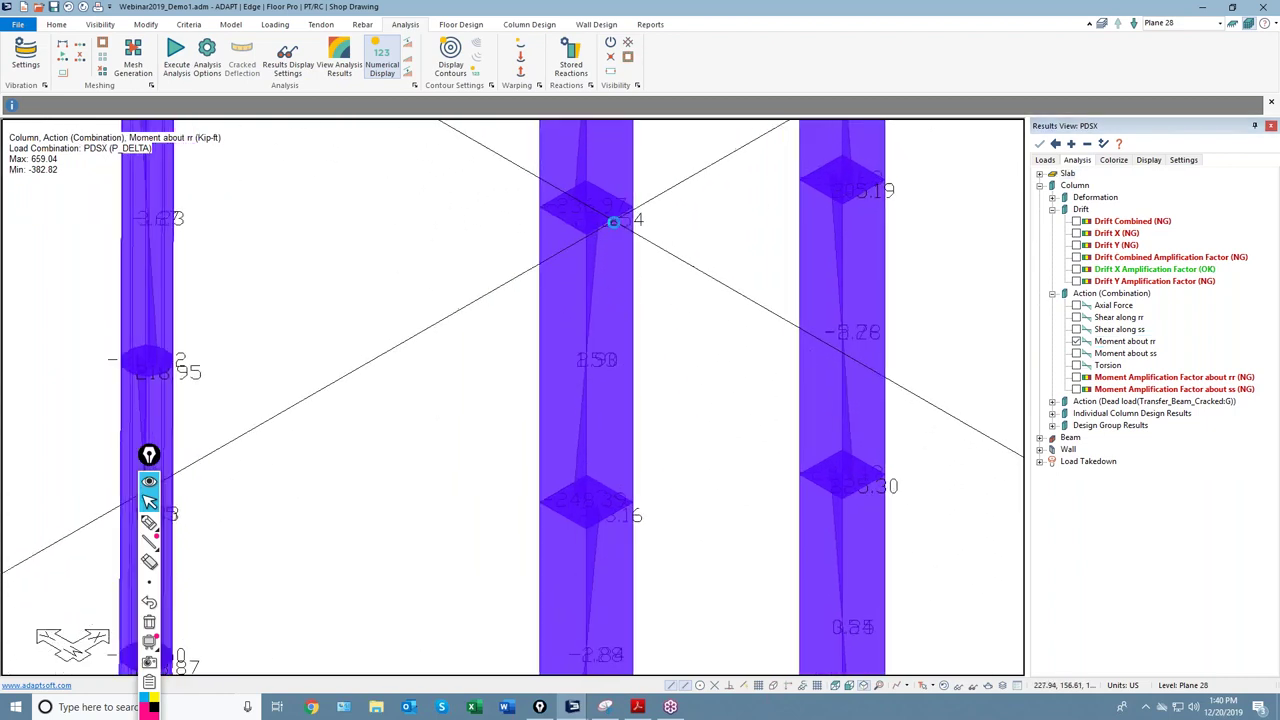
scroll(592, 246, up, 1)
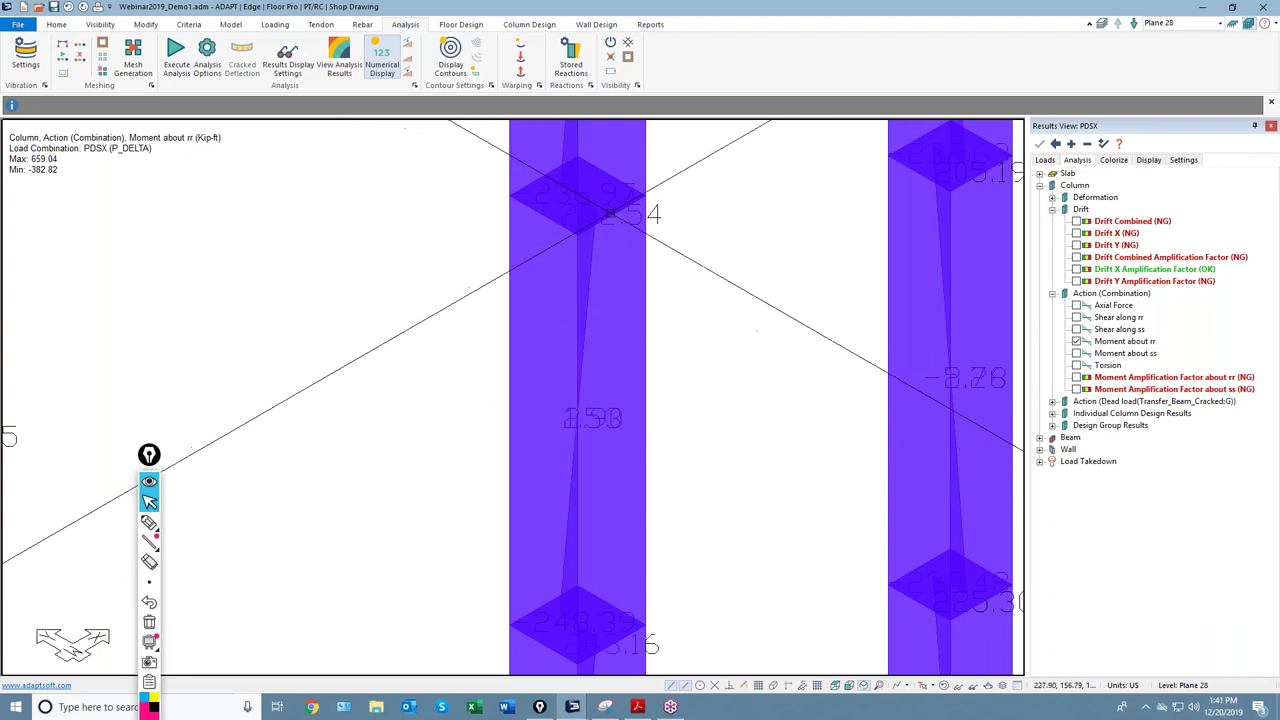
scroll(567, 245, down, 1)
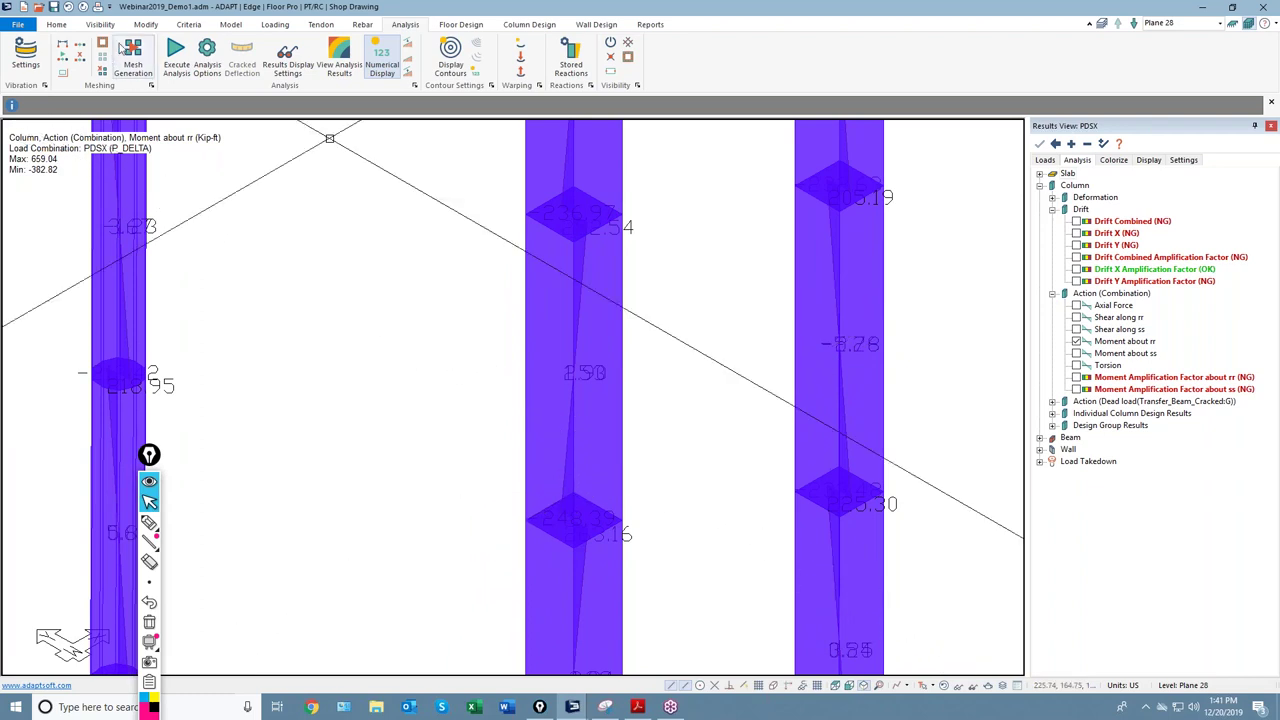
scroll(85, 64, up, 3)
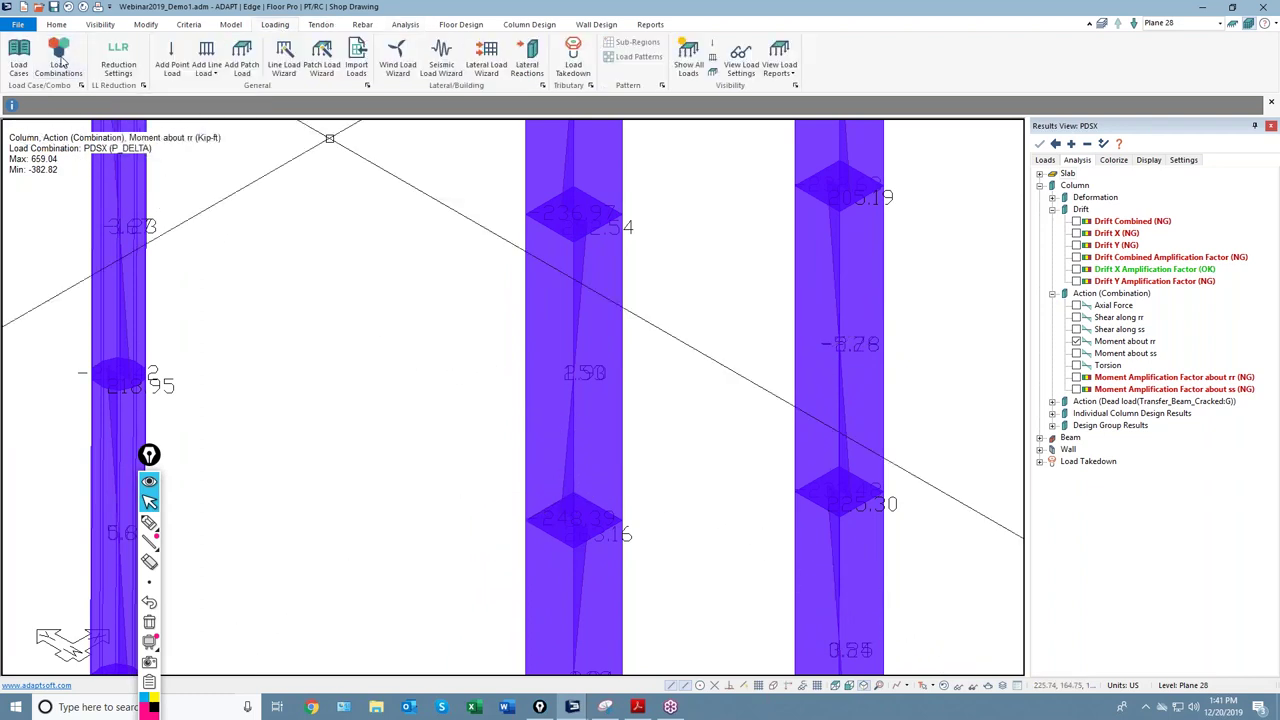
click(60, 62)
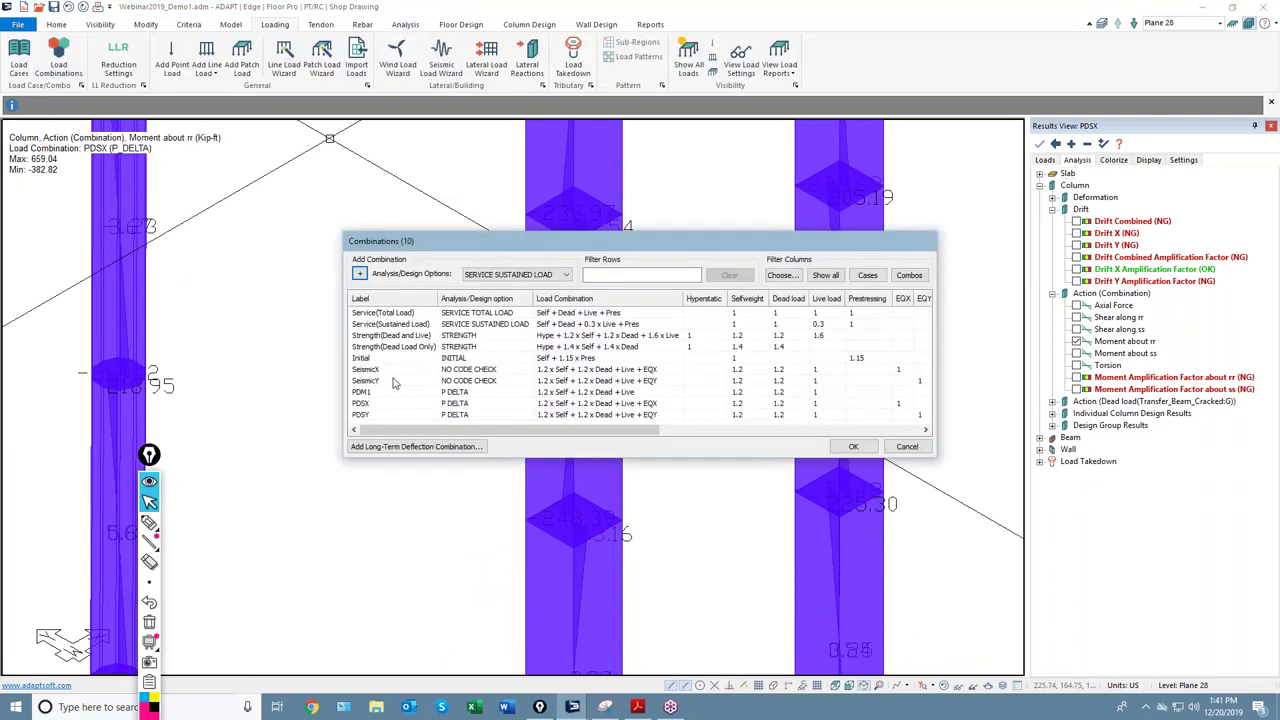
Step: Review PDSX (1.2 Self + 1.2 Dead + Live + EQX) and PDSY in the Combinations grid, then close it
scroll(742, 380, right, 1)
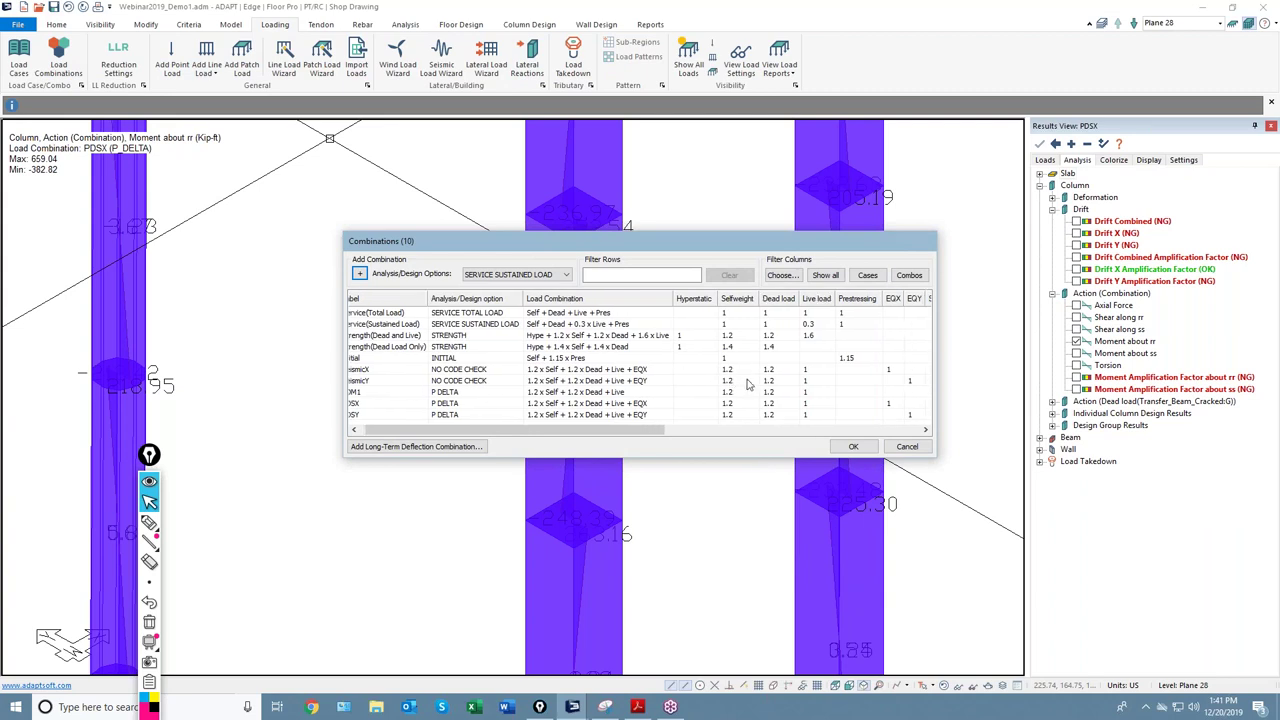
scroll(365, 422, left, 1)
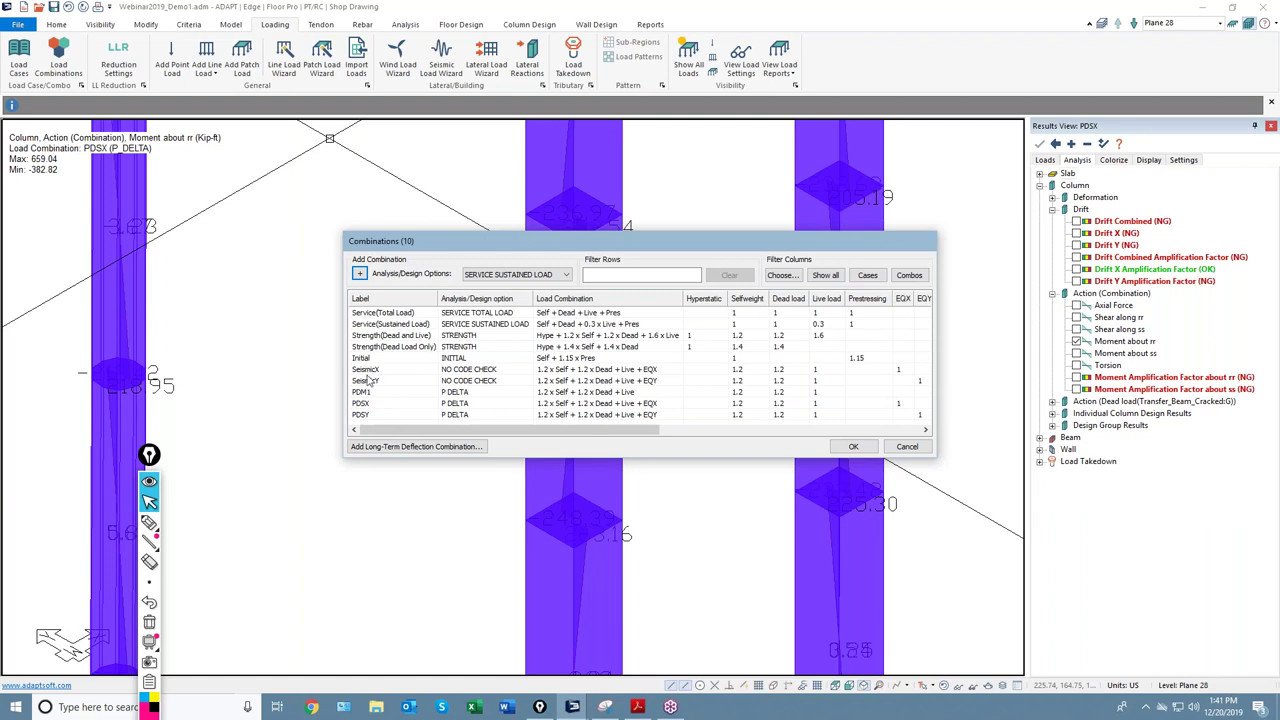
click(904, 447)
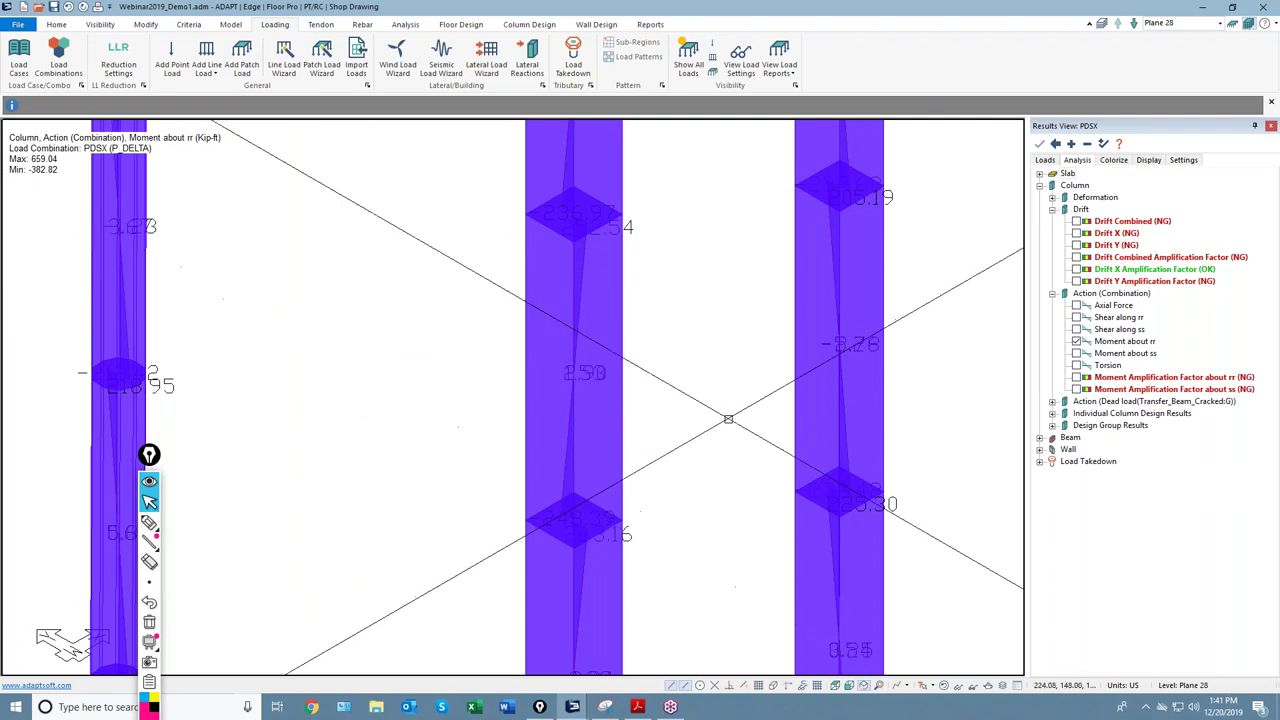
Step: Step down to Plane 26 and zoom out to see all its columns
click(57, 25)
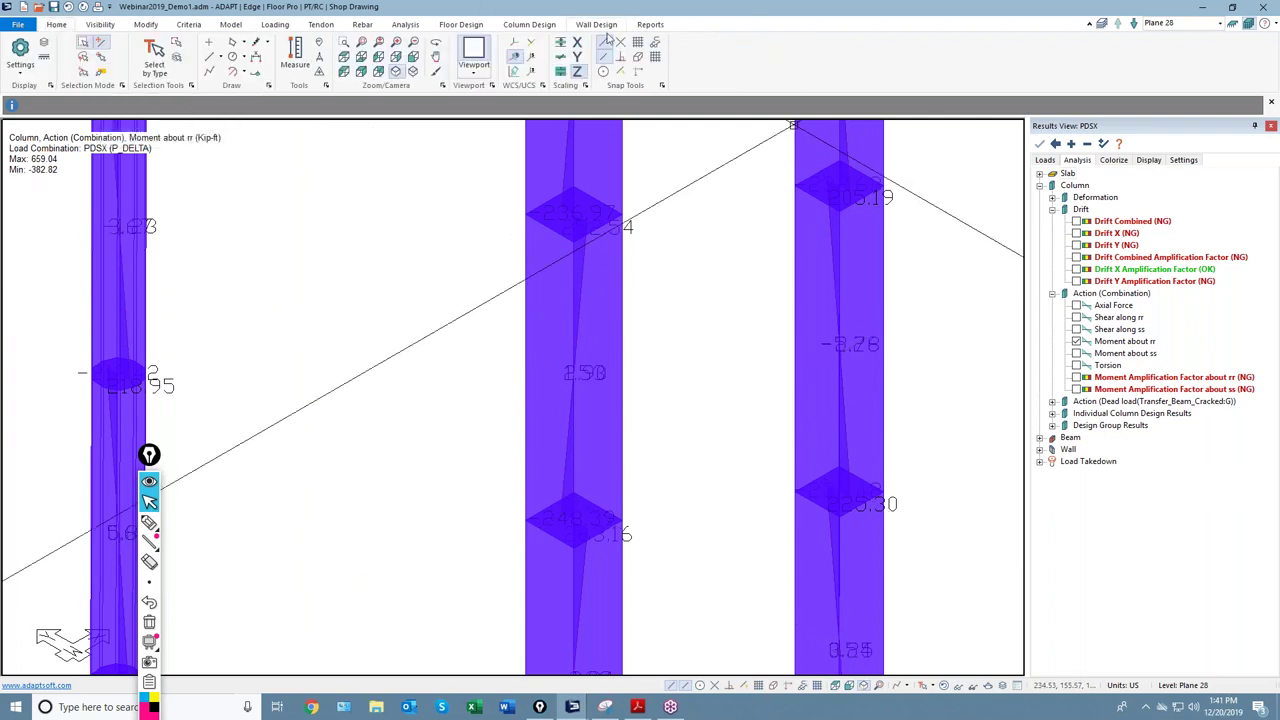
click(1236, 27)
click(1134, 23)
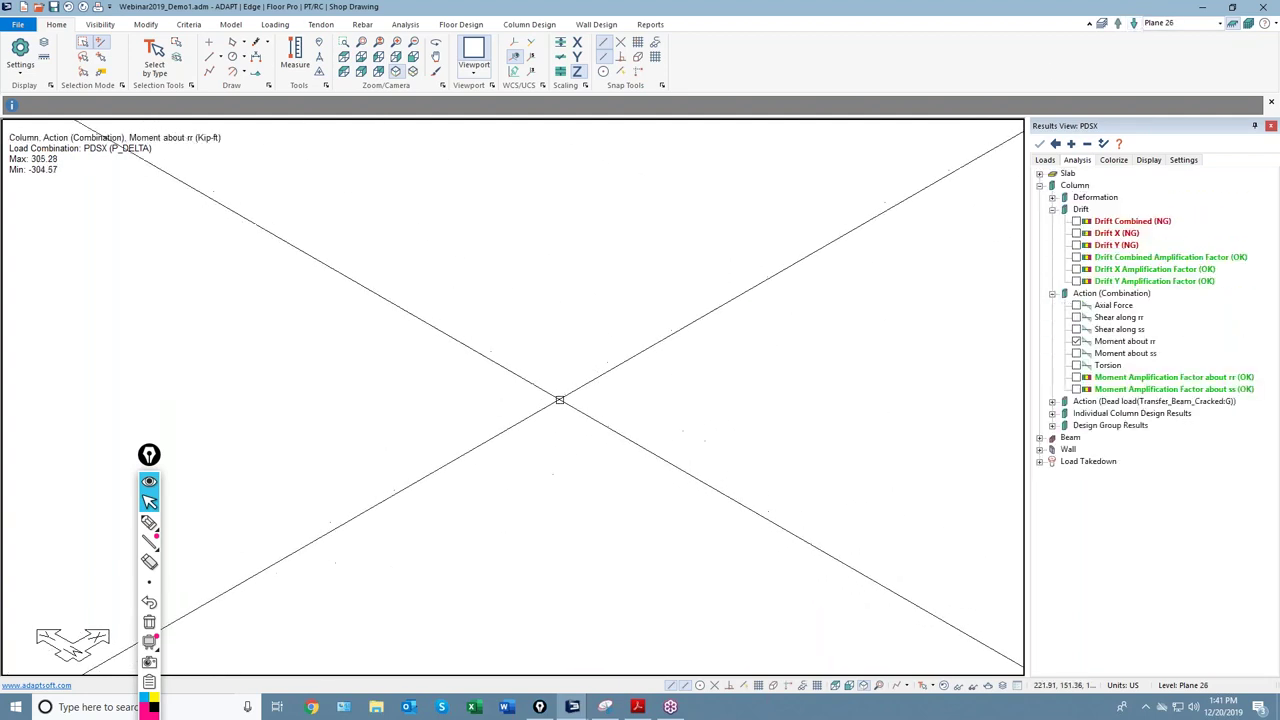
click(880, 686)
scroll(610, 380, up, 5)
scroll(616, 340, up, 6)
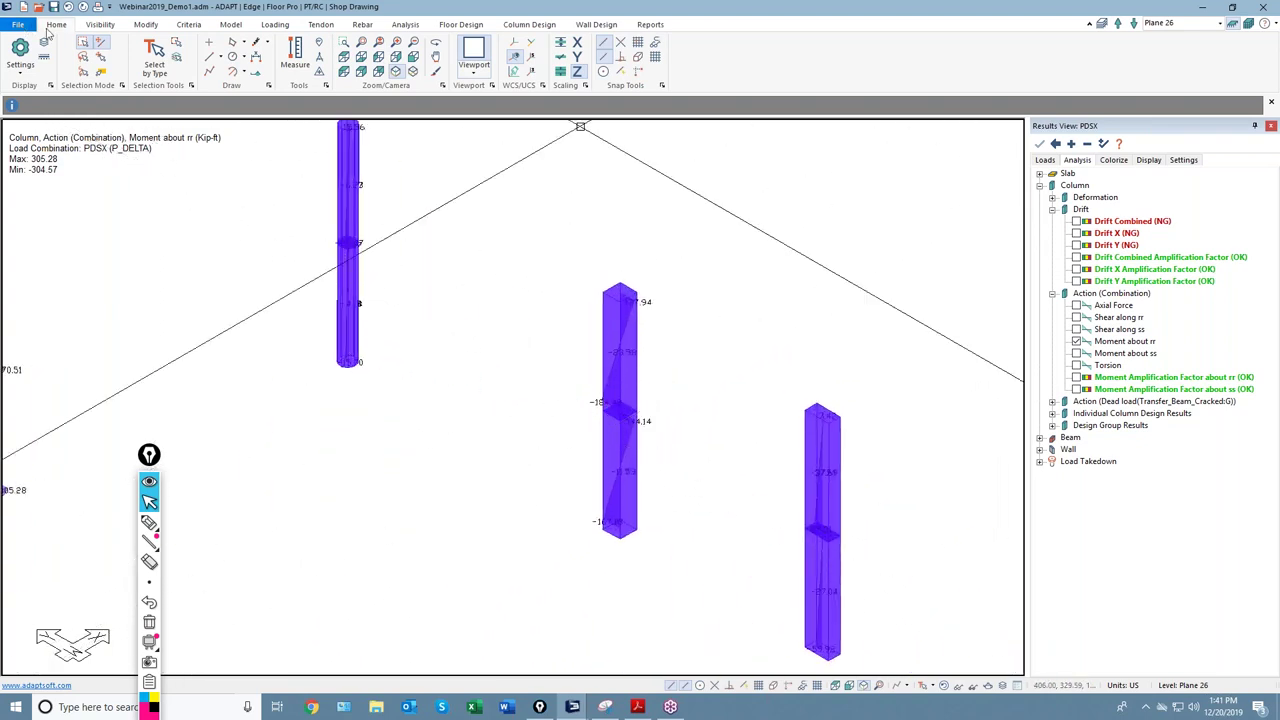
Step: Draw columns as wireframe and plot PDSX Moment about rr (305.28 to -304.57 kip-ft)
click(97, 27)
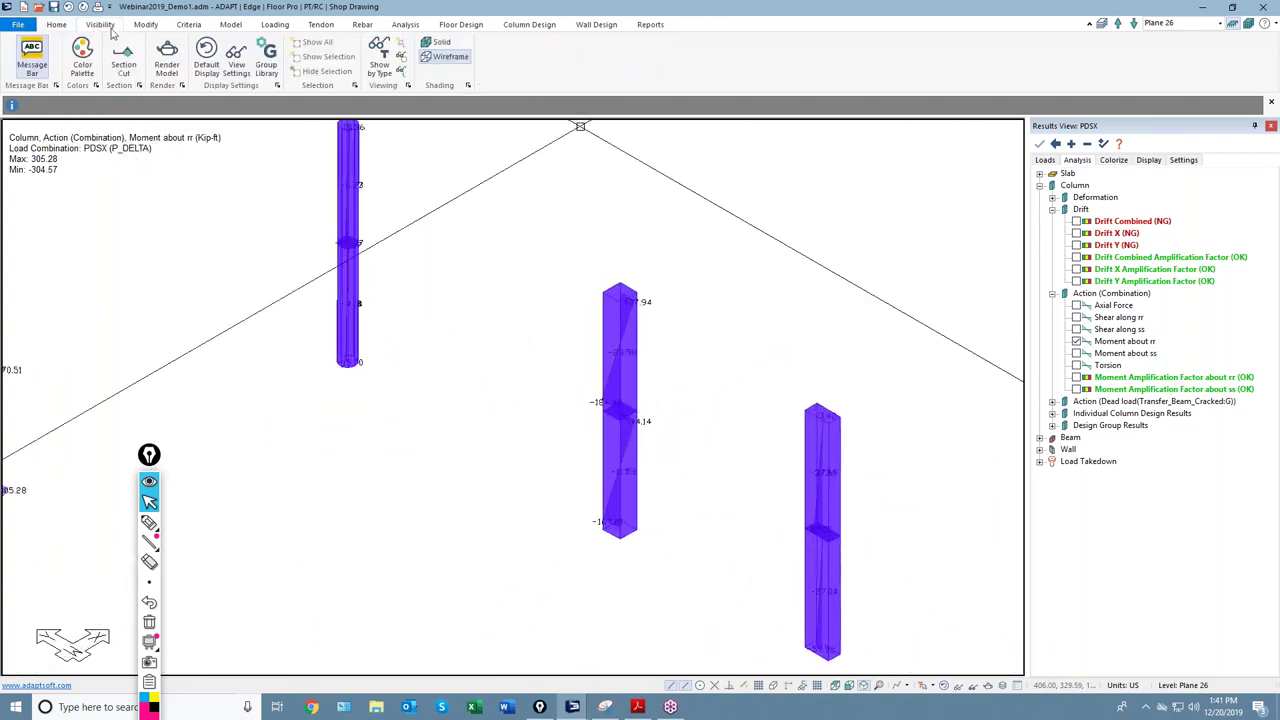
click(448, 57)
scroll(588, 371, up, 2)
scroll(595, 371, up, 2)
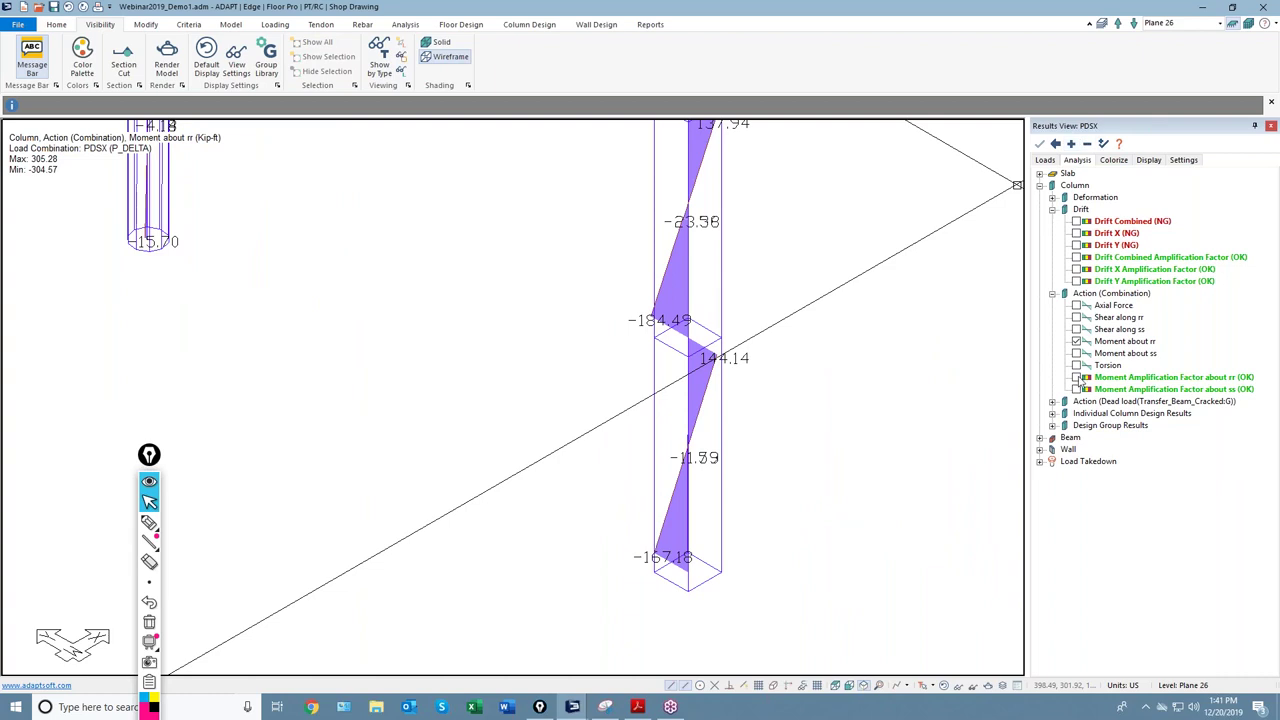
click(1076, 377)
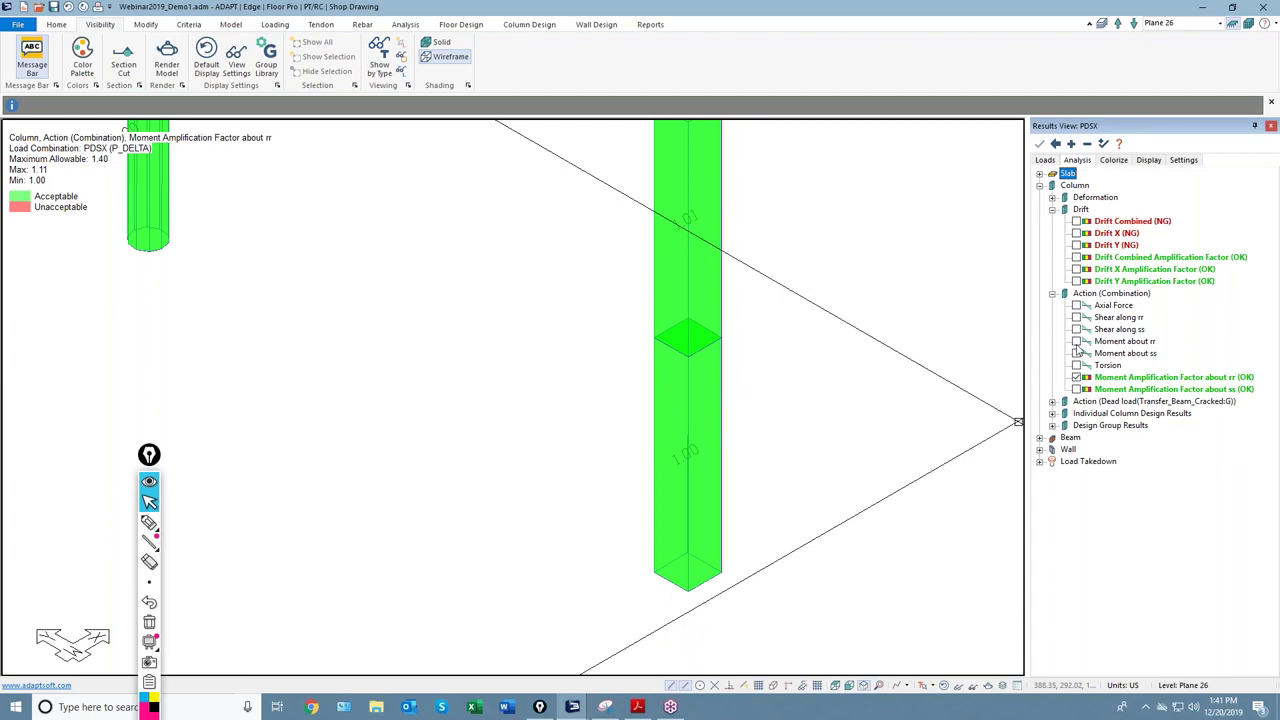
click(1077, 341)
click(1044, 161)
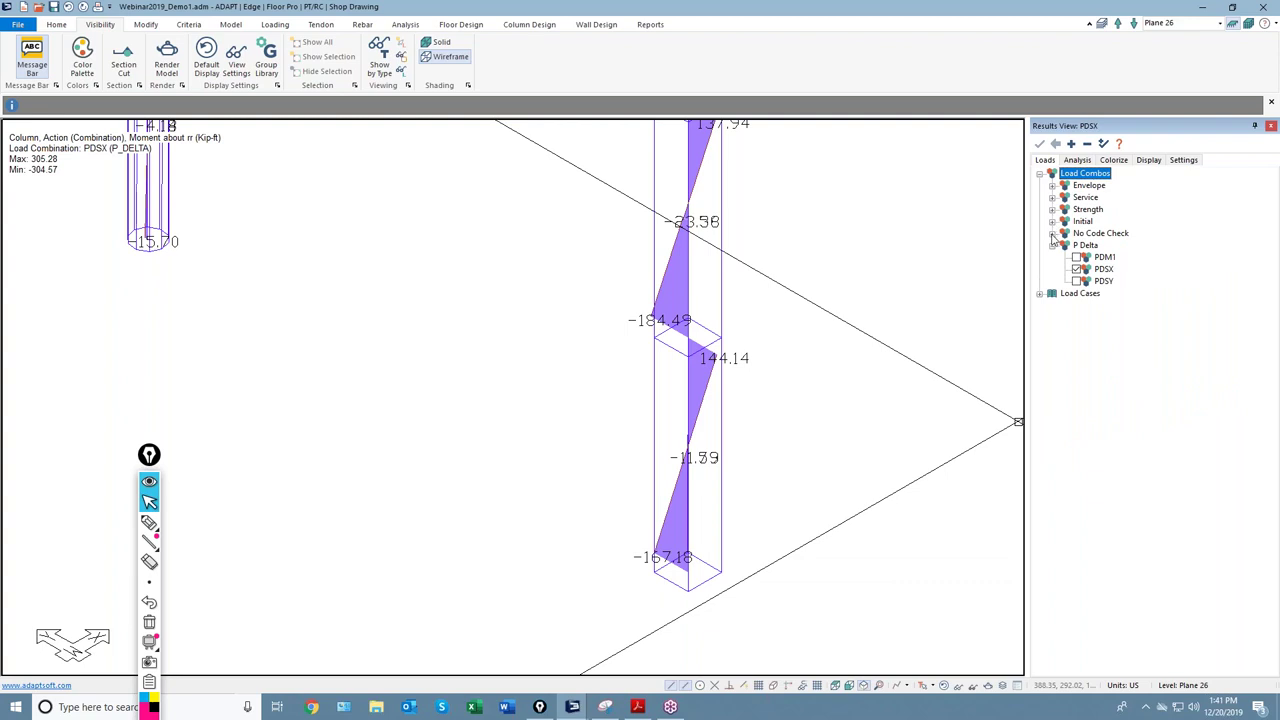
Step: Compare column moments under SeismicX and SeismicY, then switch back to PDSX
click(1052, 234)
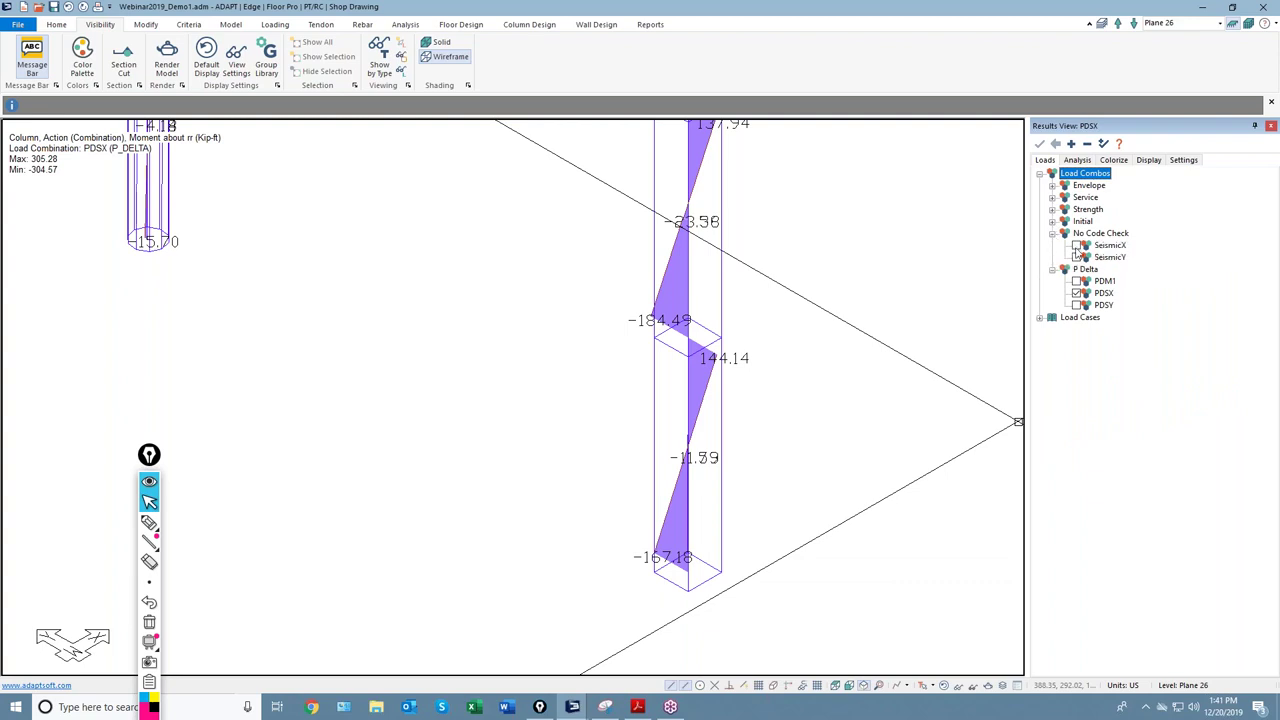
click(1076, 245)
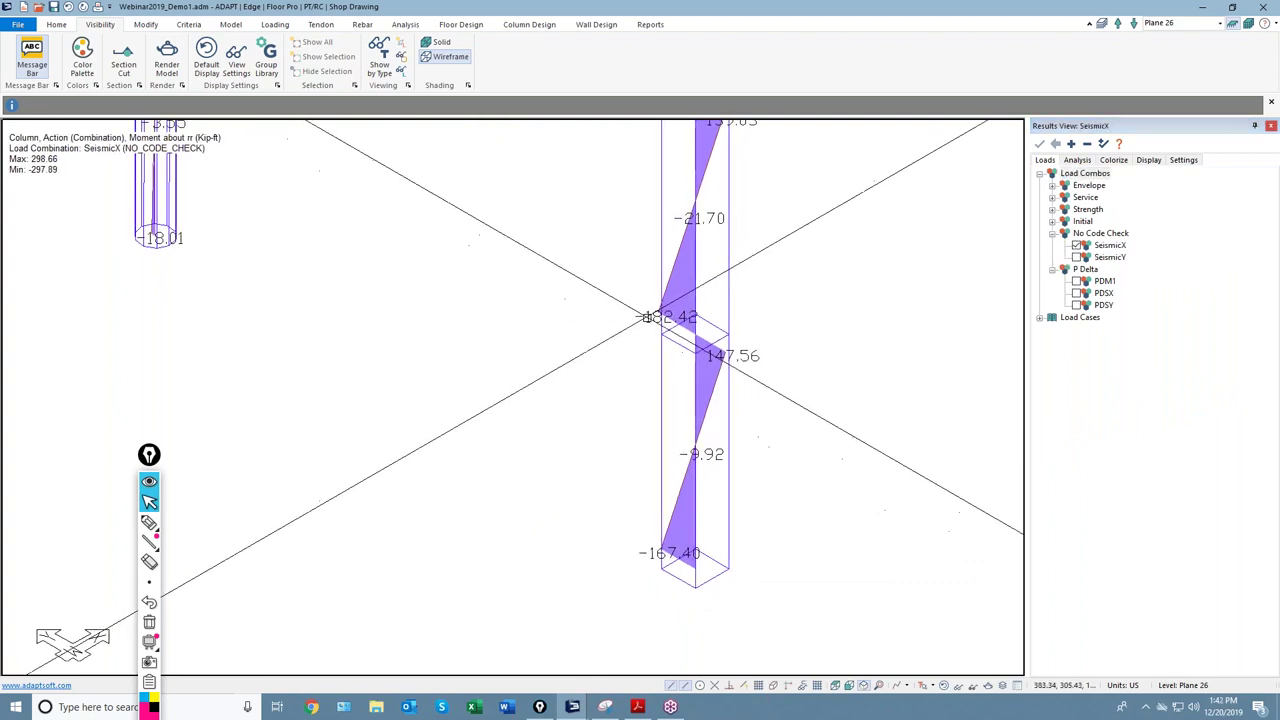
click(1076, 257)
click(1076, 245)
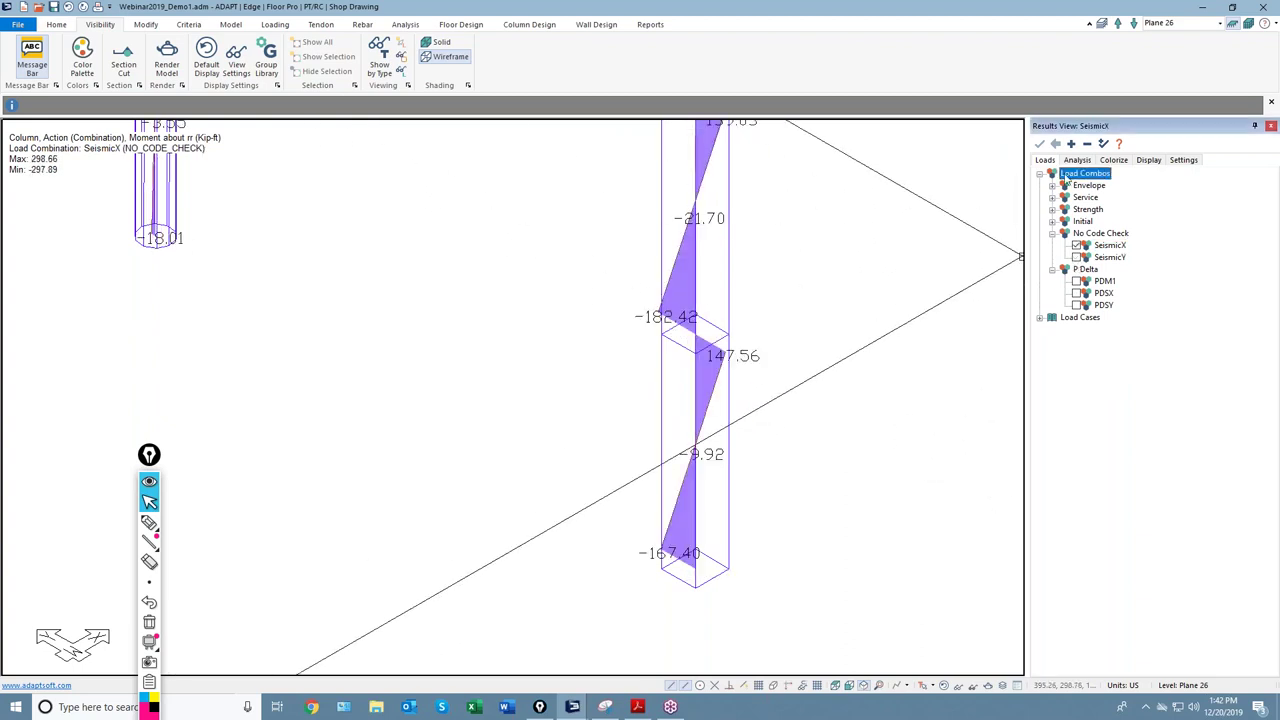
click(1076, 293)
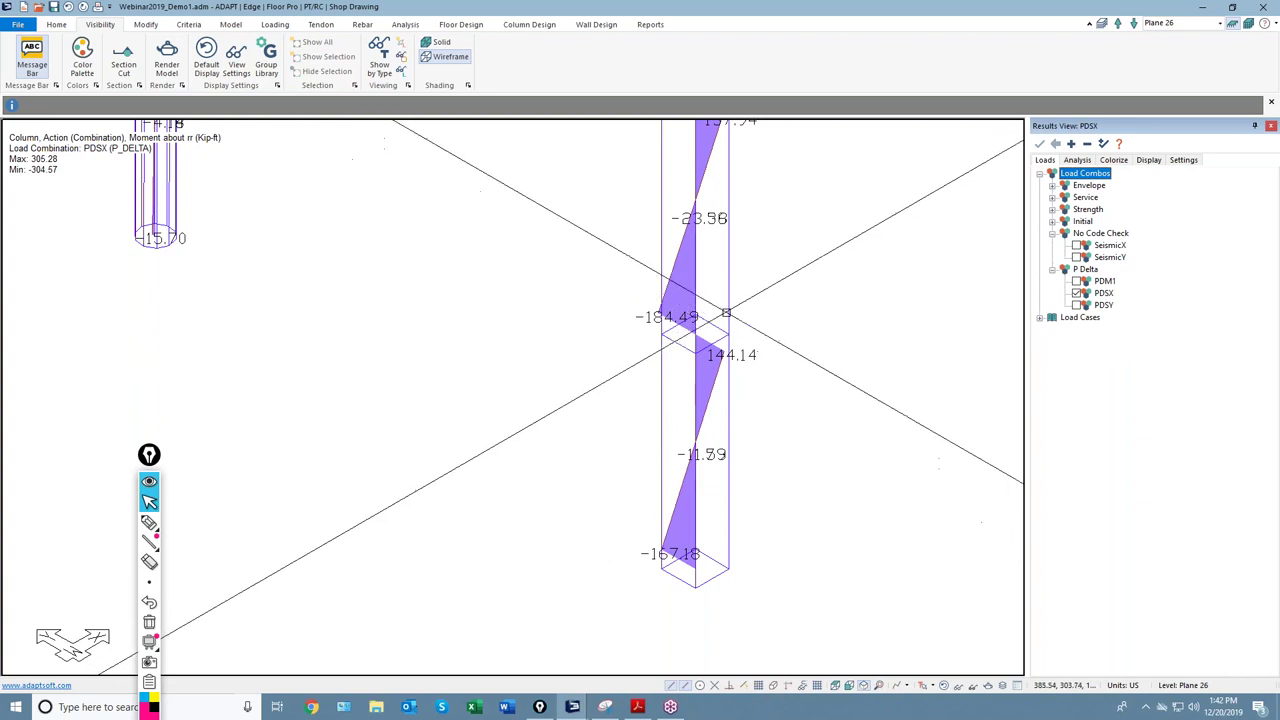
scroll(716, 319, down, 4)
scroll(624, 409, down, 2)
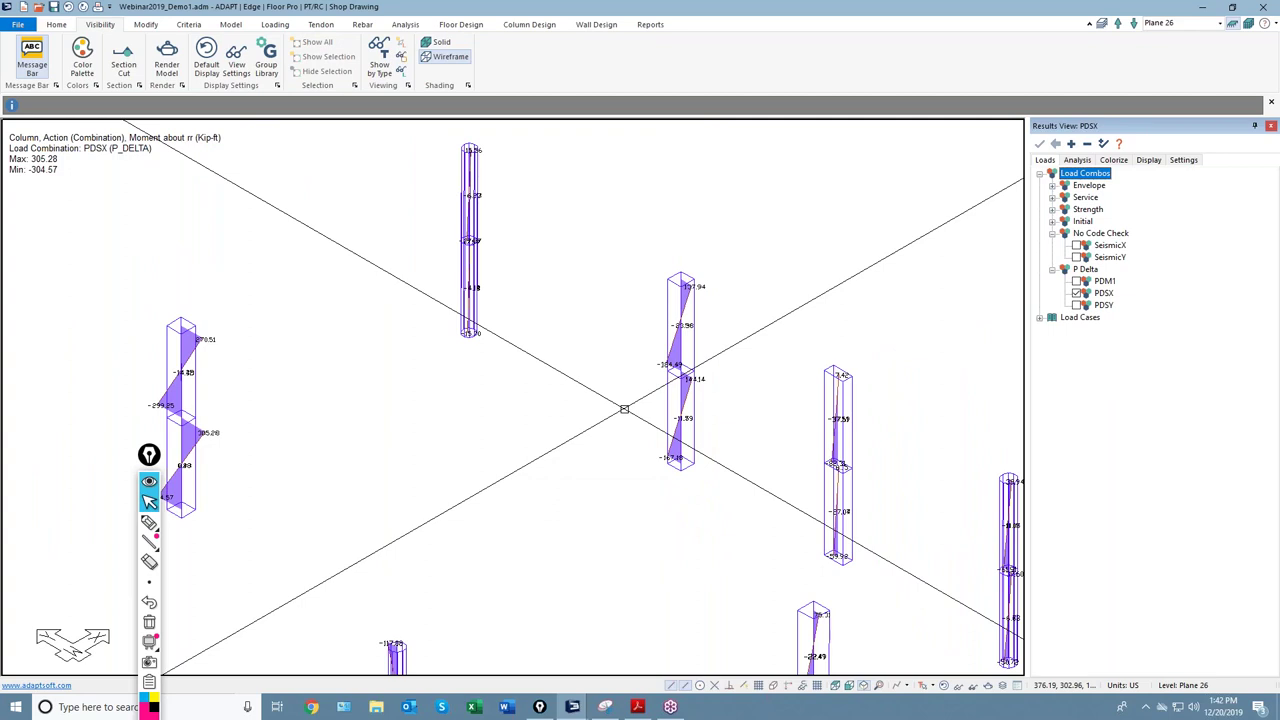
Step: Return to the analysis results tree and pan to recentre the Plane 26 columns
click(1077, 160)
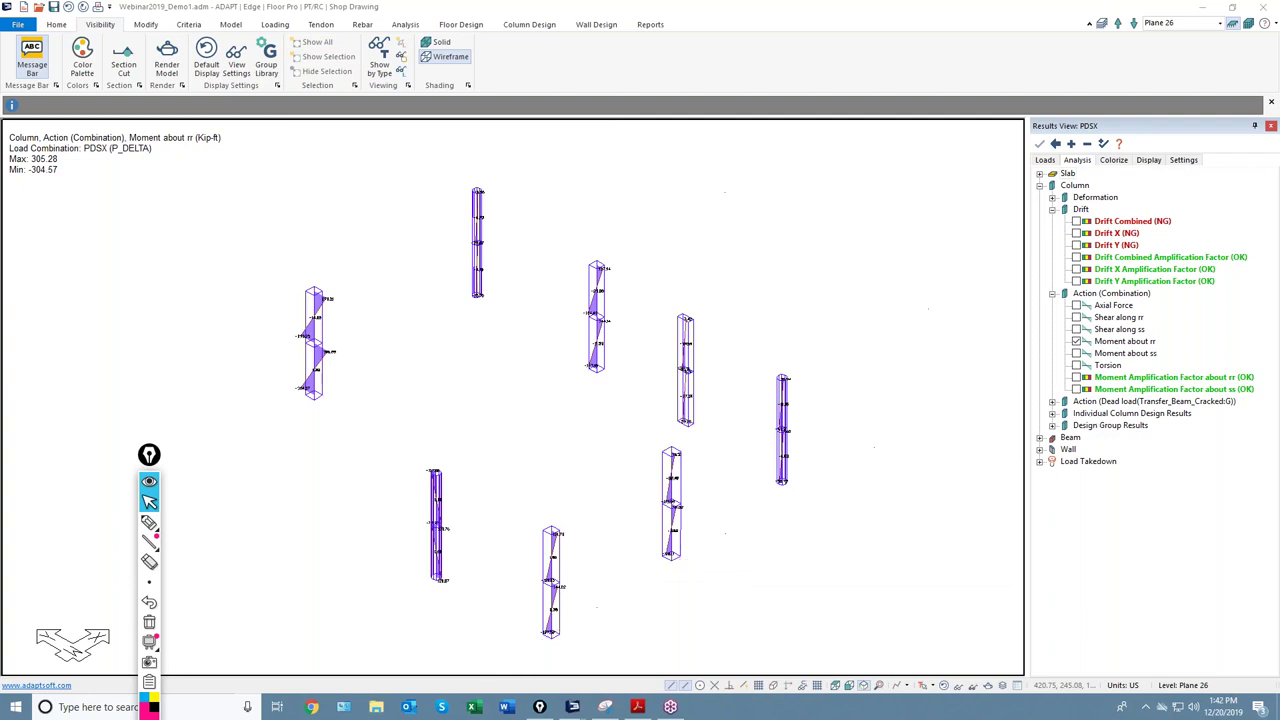
middle_drag(572, 452, 631, 429)
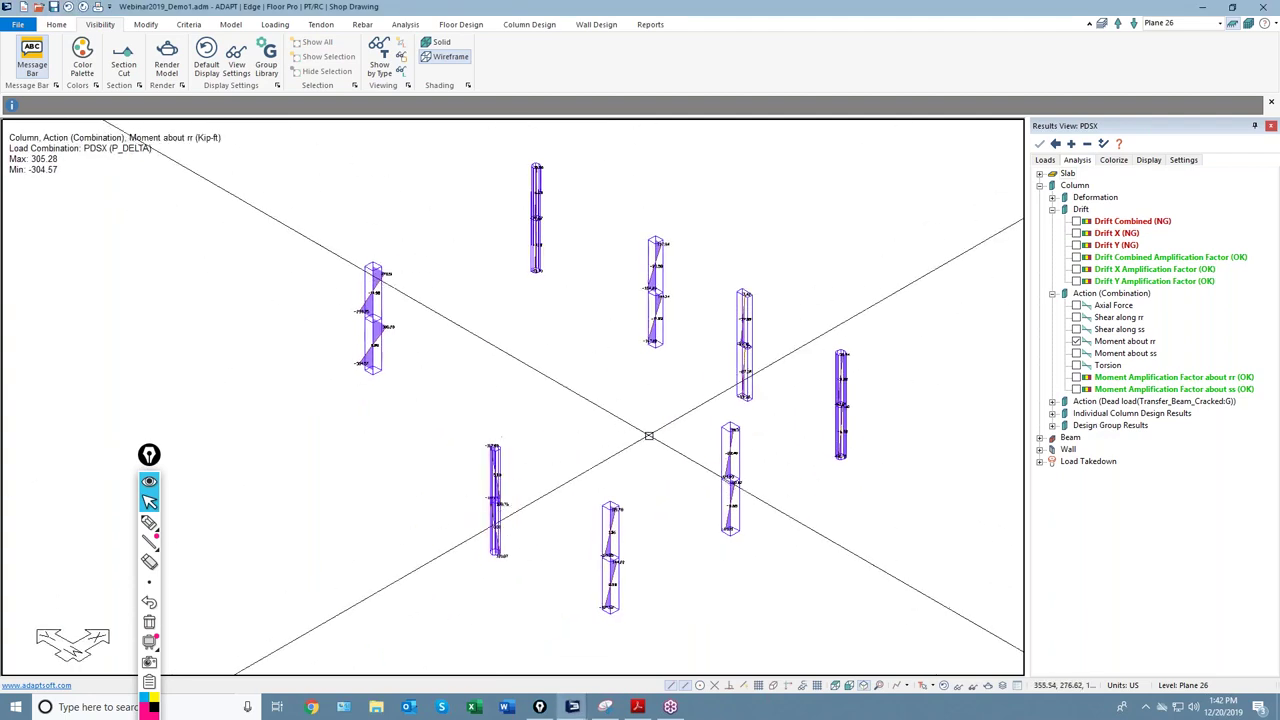
middle_drag(568, 339, 536, 363)
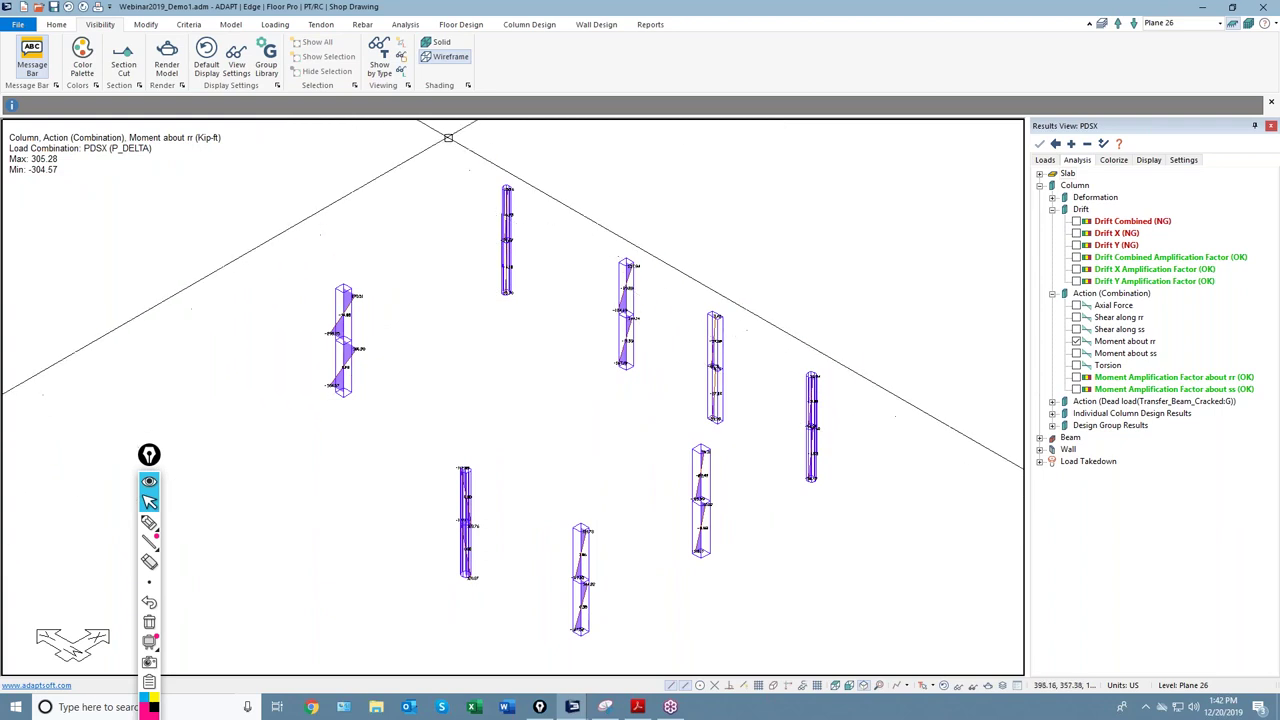
click(516, 25)
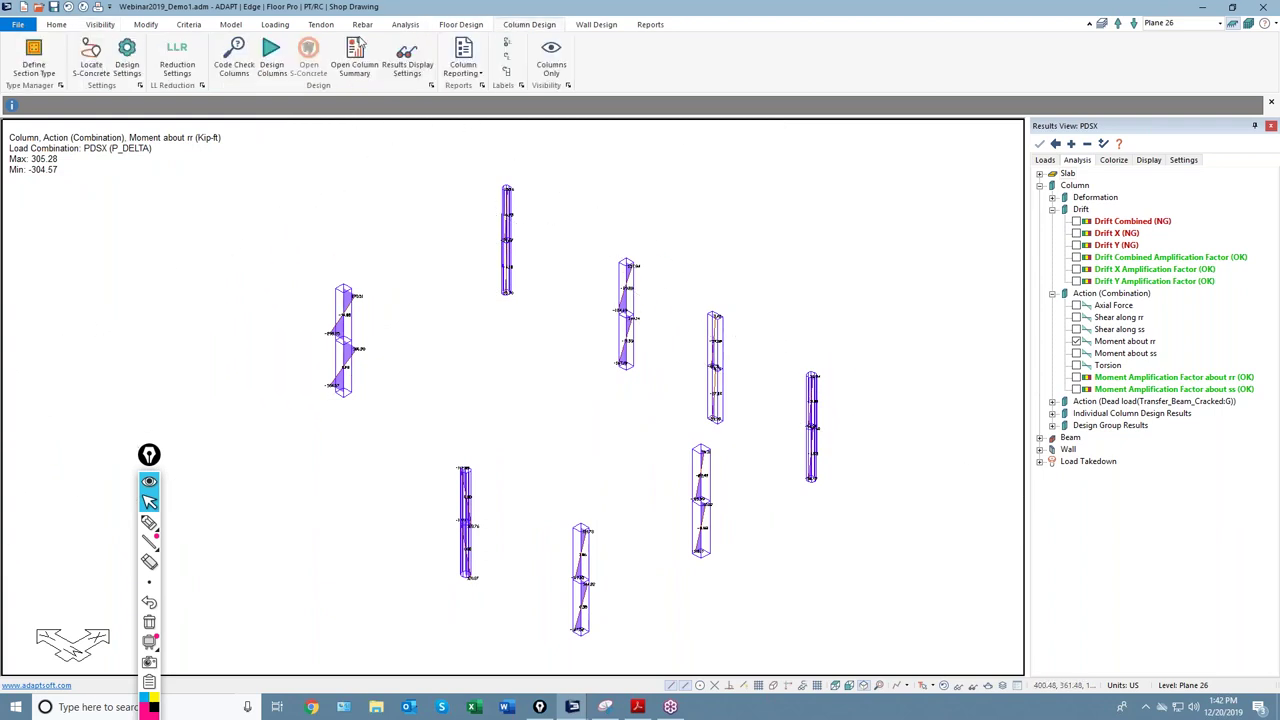
click(127, 58)
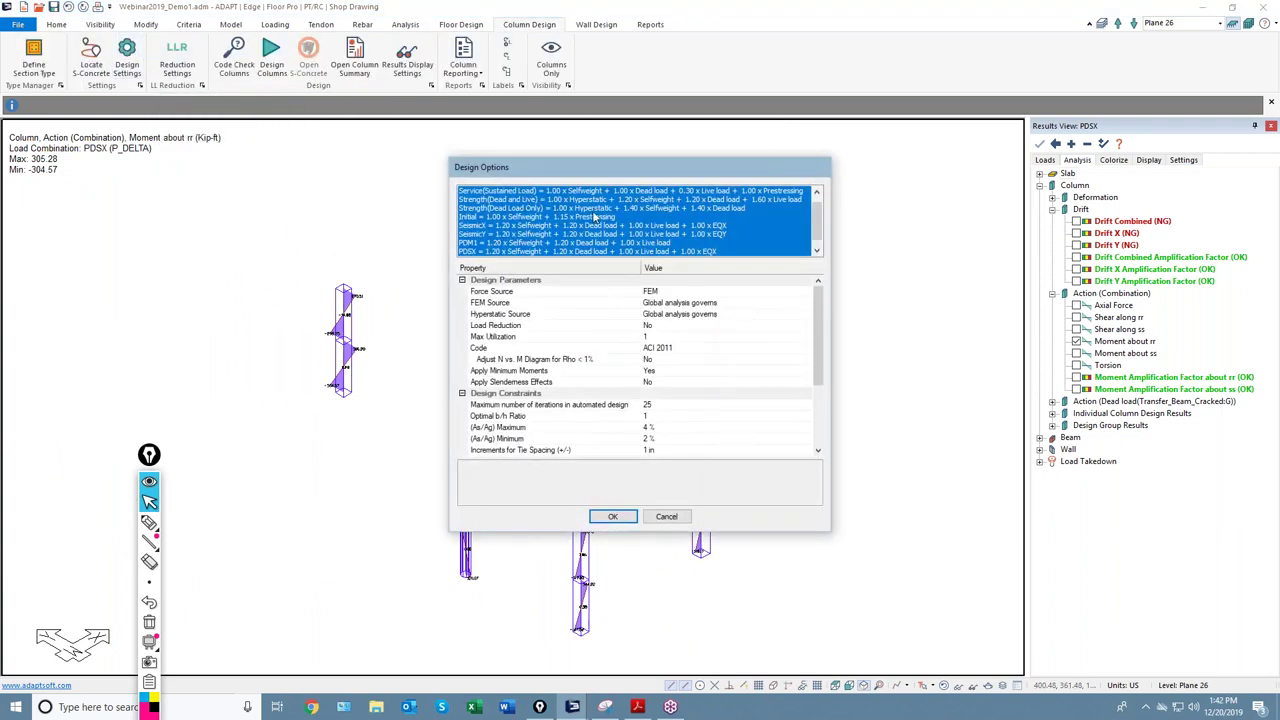
scroll(596, 219, down, 1)
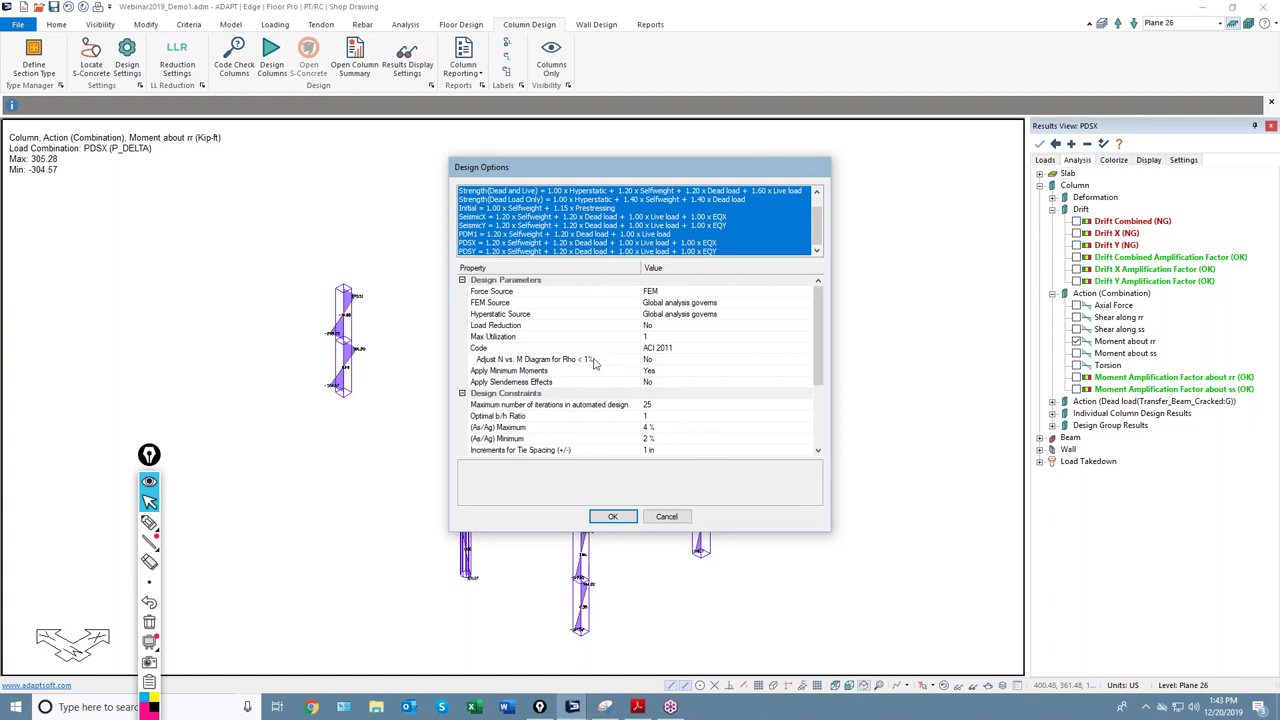
drag(590, 234, 588, 262)
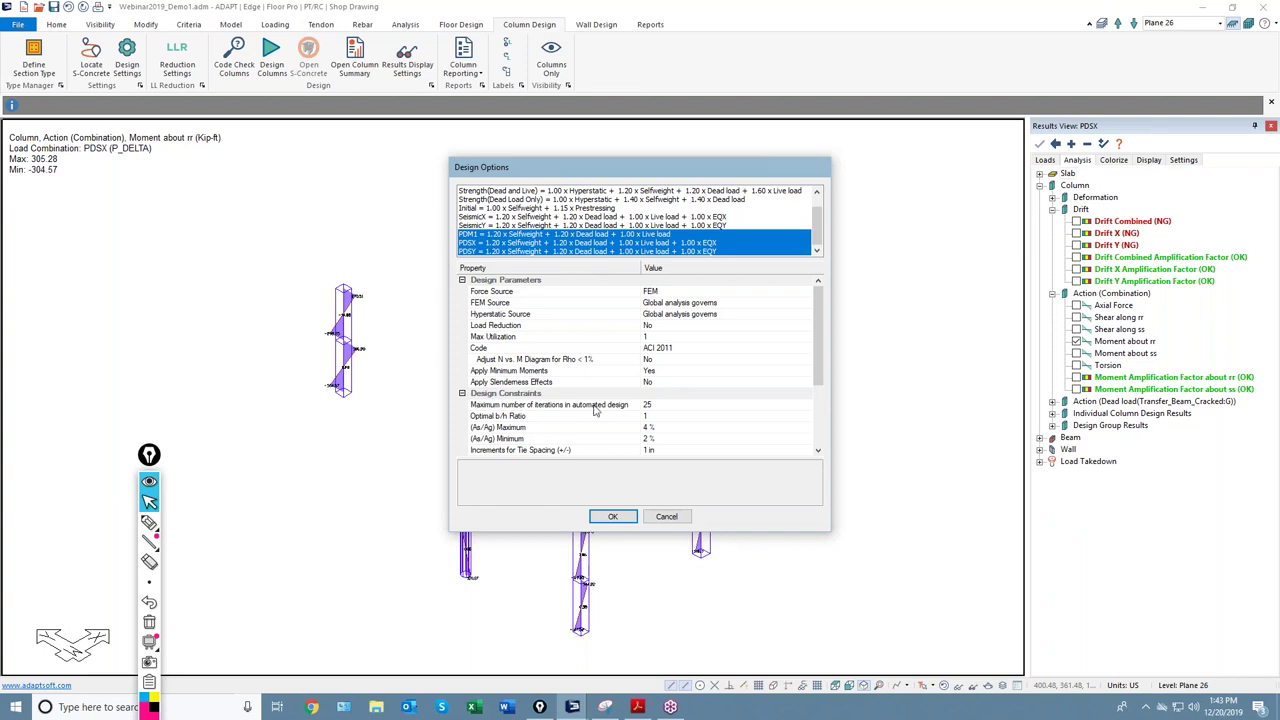
click(1128, 414)
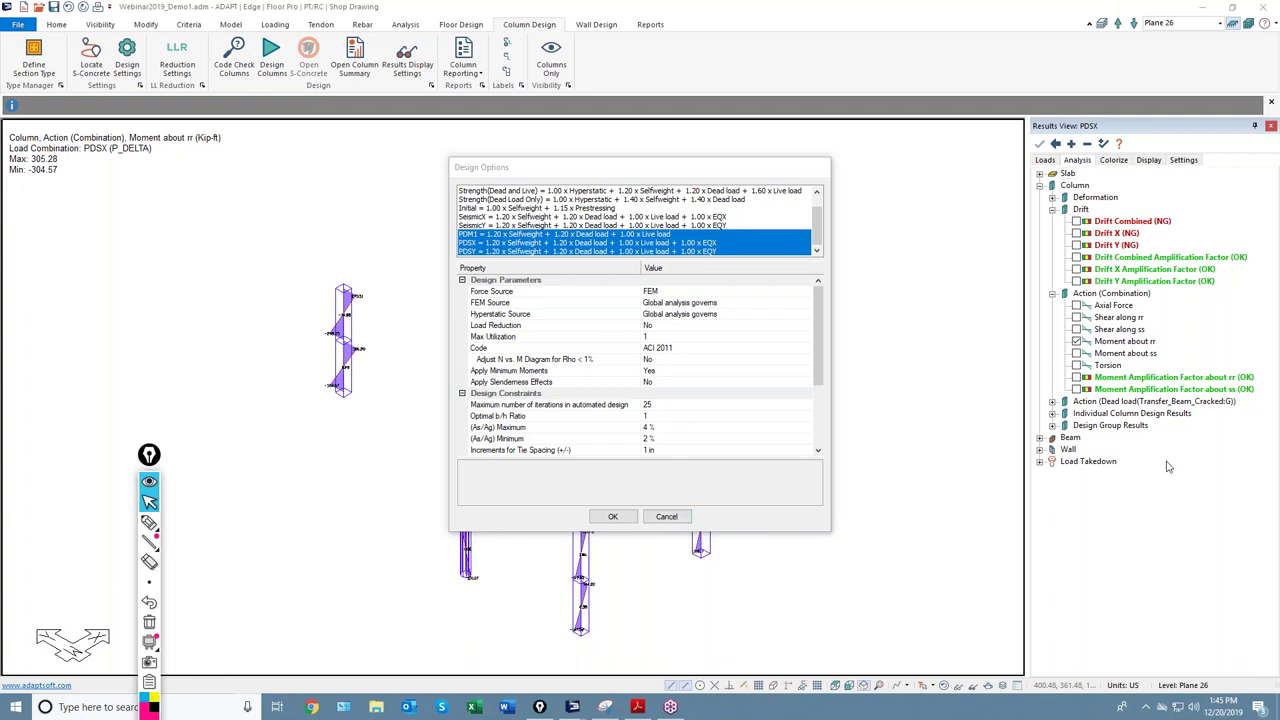
click(666, 517)
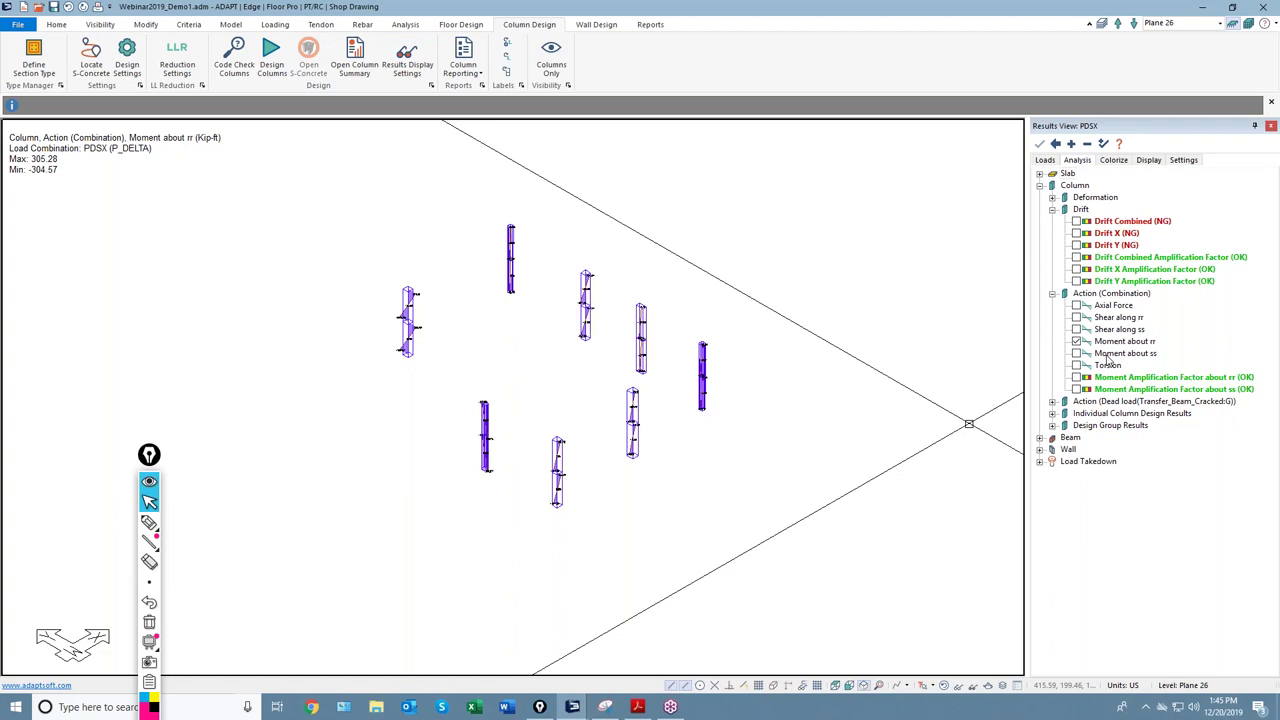
Step: Run Reports > Analysis Data > Drift Report for PDSX only, opening webinar2019_demo1.xls in Excel
click(648, 25)
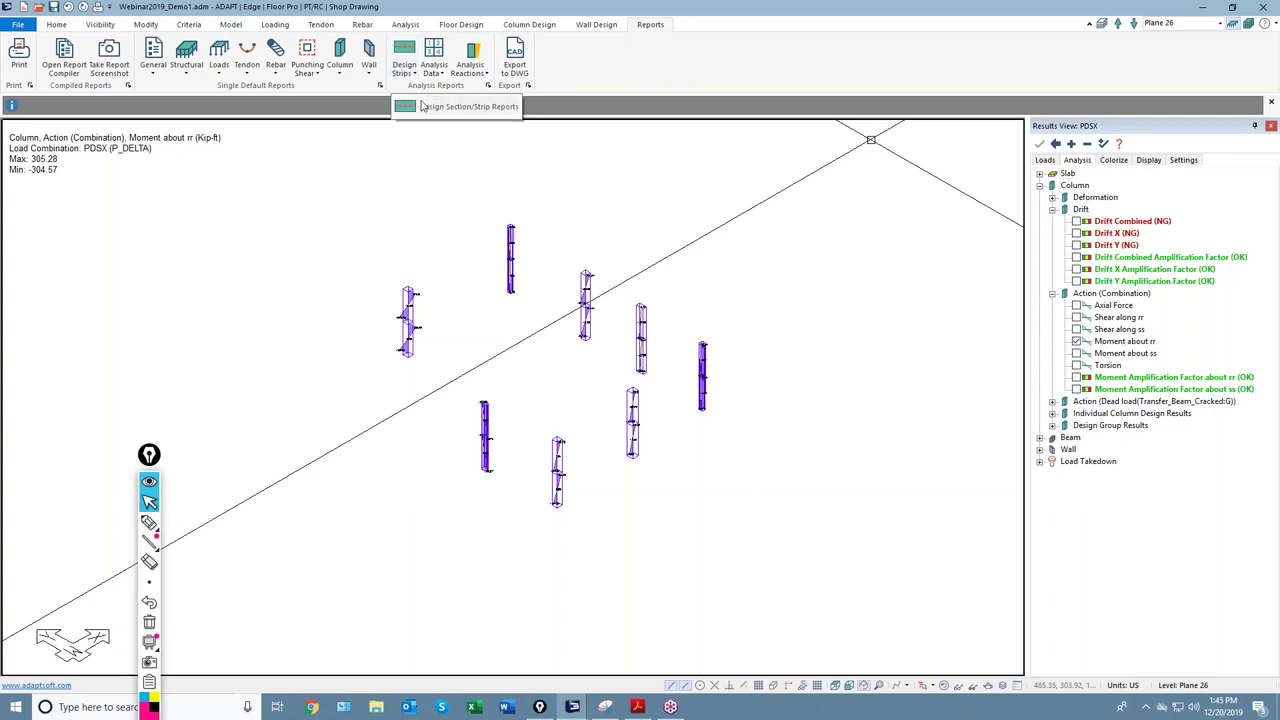
click(433, 72)
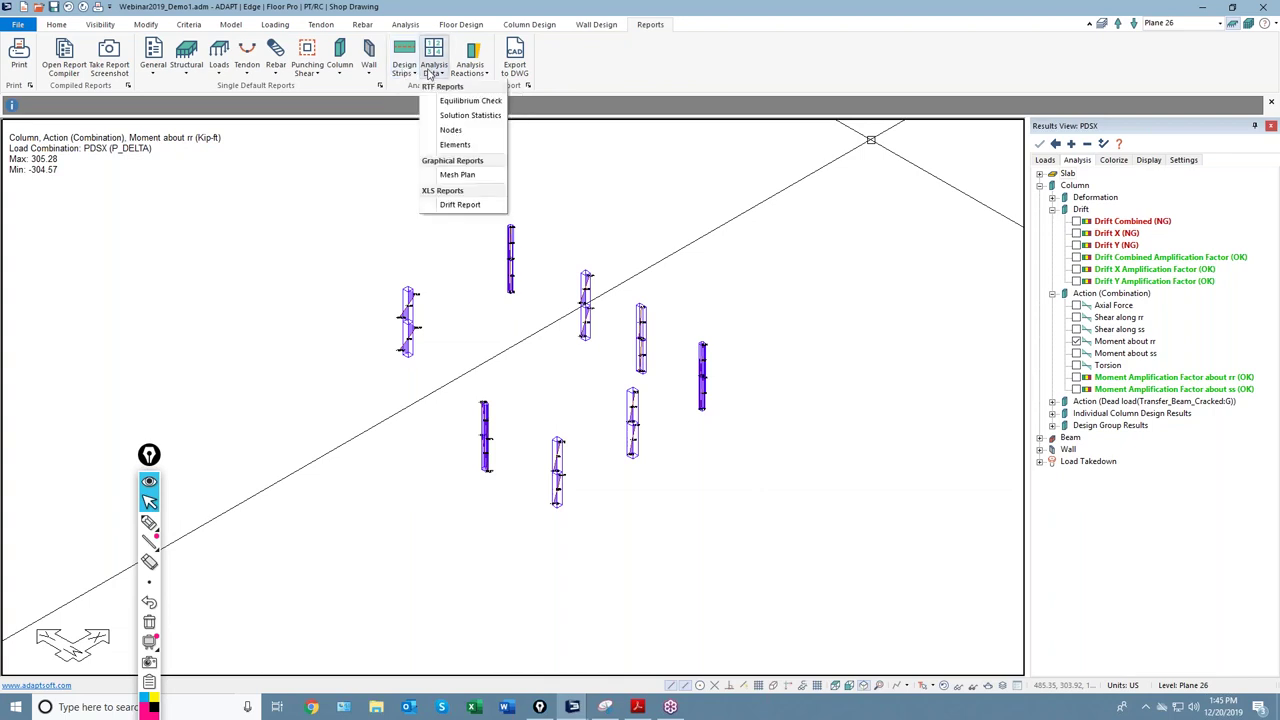
click(459, 205)
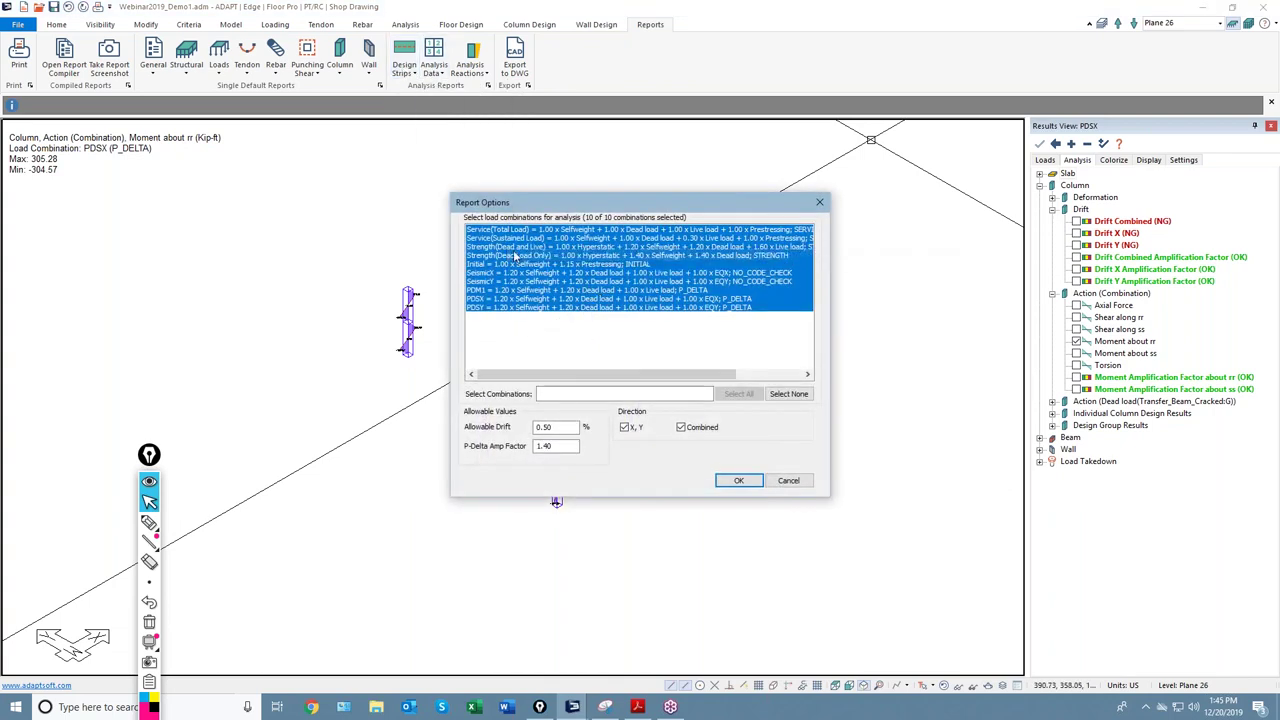
click(522, 302)
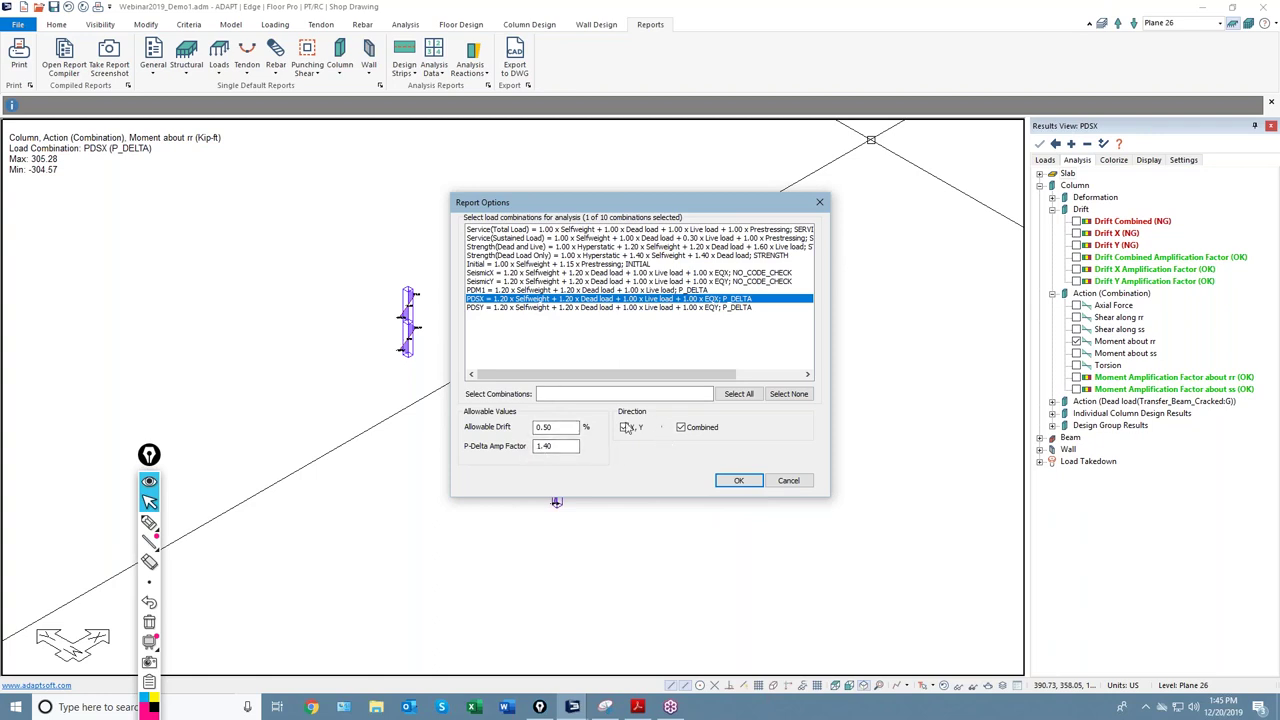
click(738, 480)
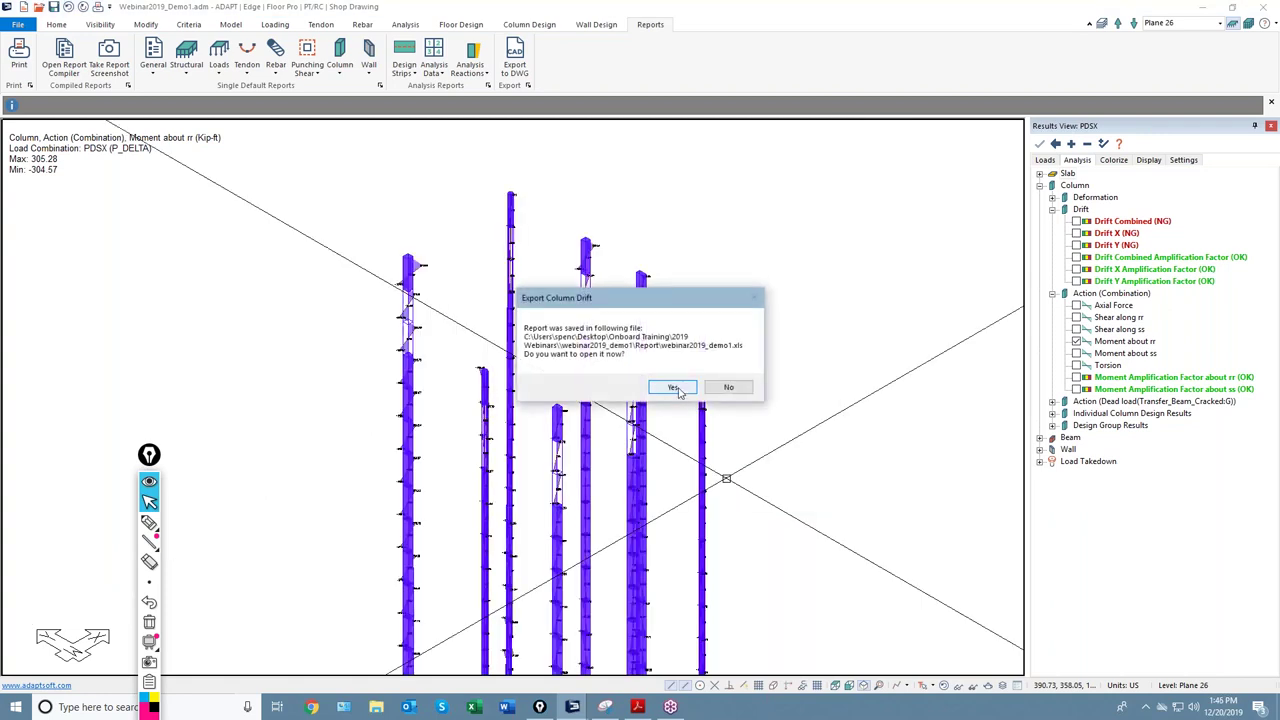
click(680, 390)
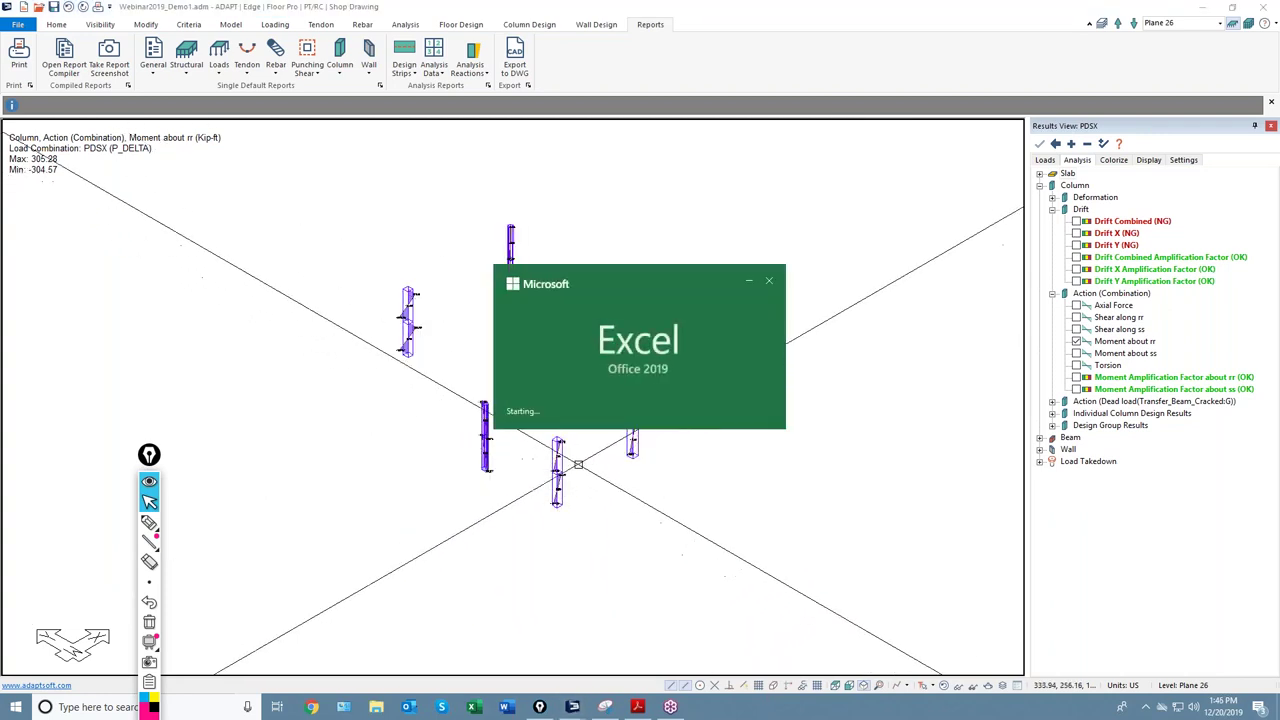
Step: Scan the Stations sheet of webinar2019_demo1.xls for each plane's column coordinates and heights
scroll(501, 437, down, 4)
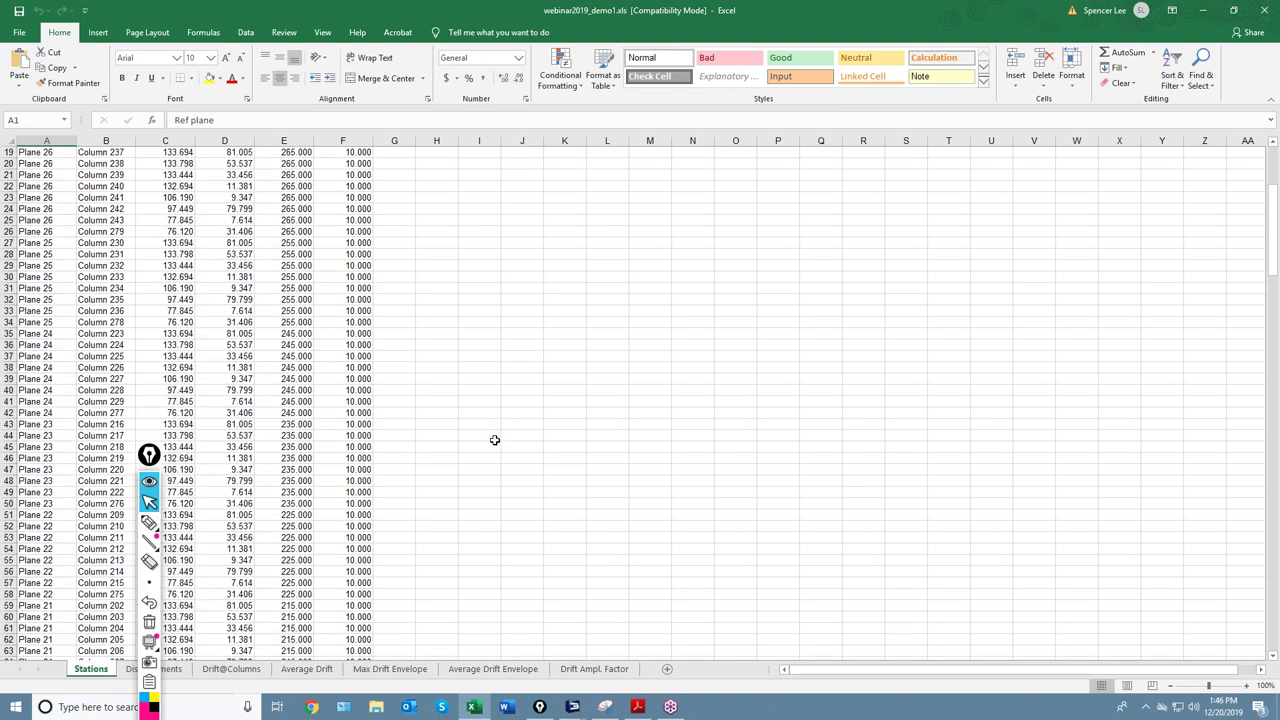
scroll(494, 440, up, 4)
mouse_move(148, 455)
mouse_down()
mouse_move(663, 400)
mouse_move(883, 326)
mouse_up()
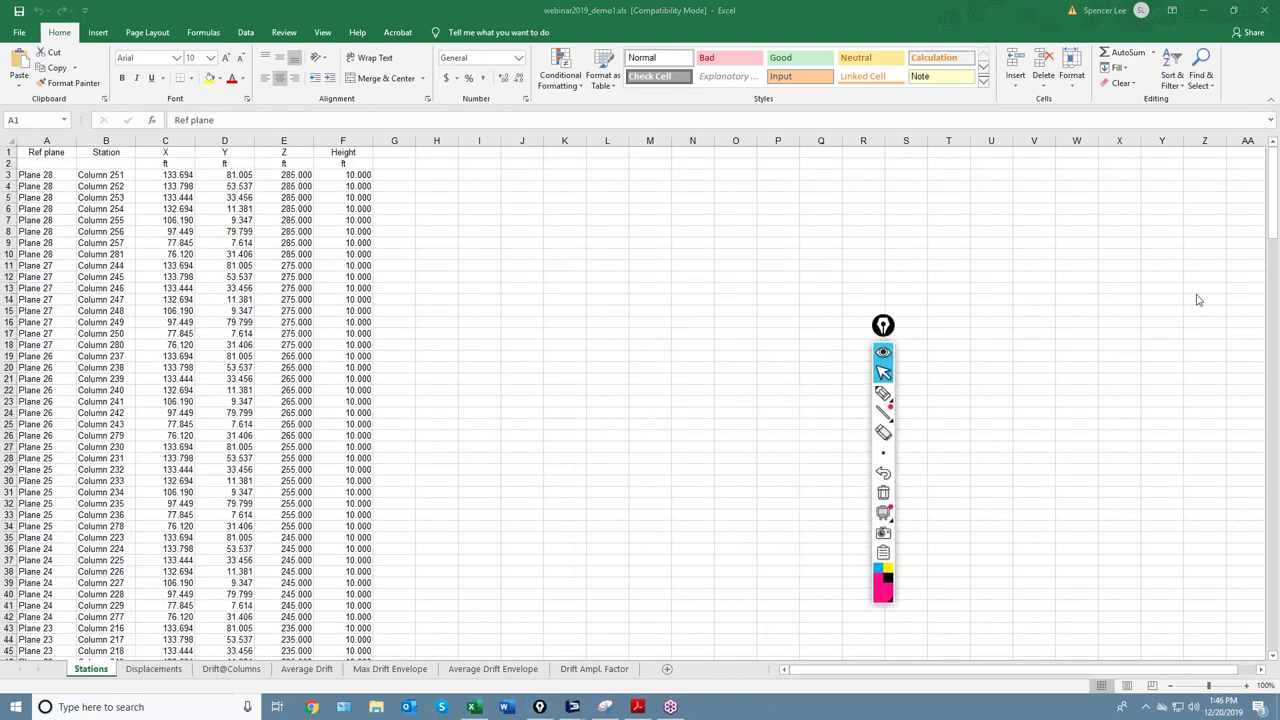
drag(883, 325, 1057, 274)
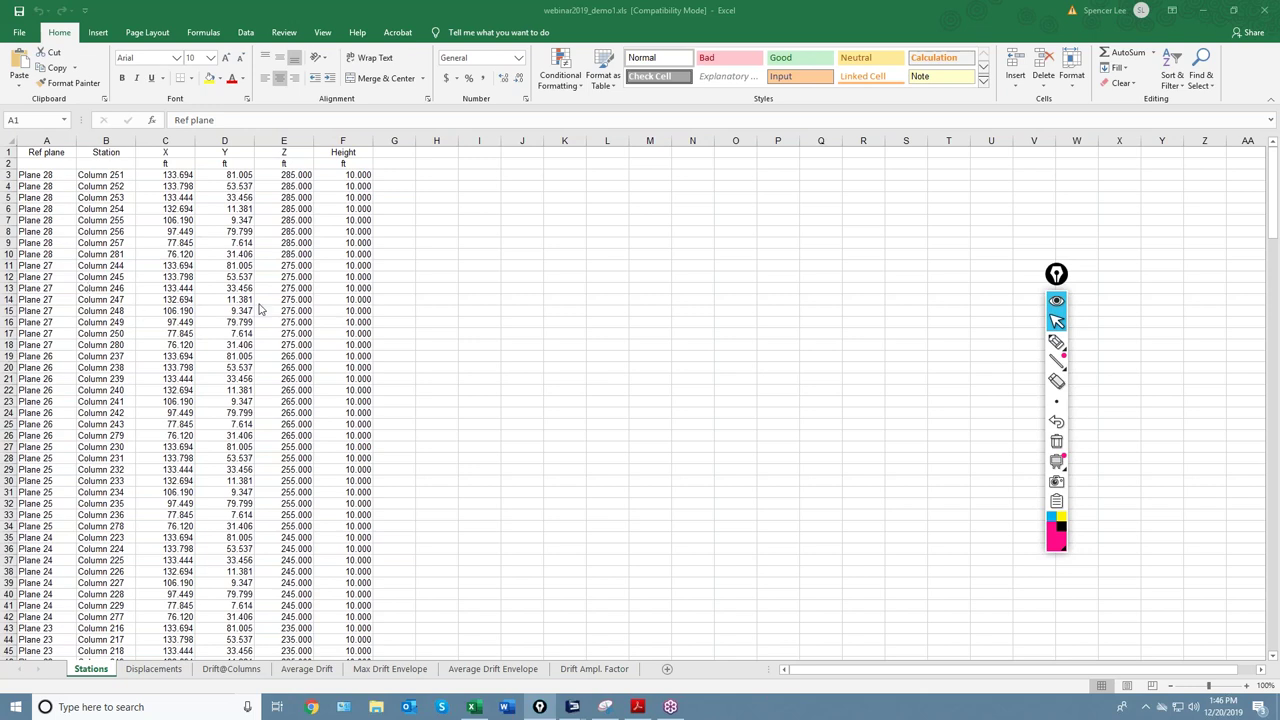
click(163, 679)
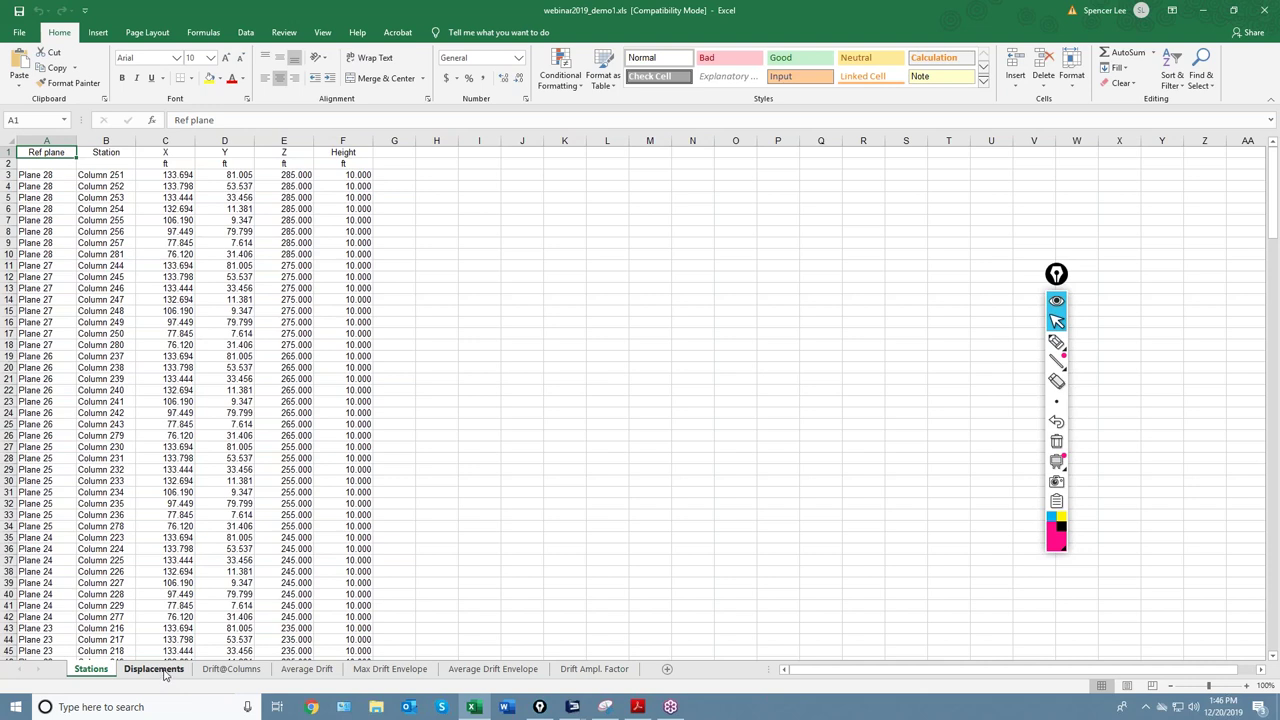
Step: Check Column 251's Plane 28 PDSX displacements in E3:I4, then go to Drift@Columns
click(165, 677)
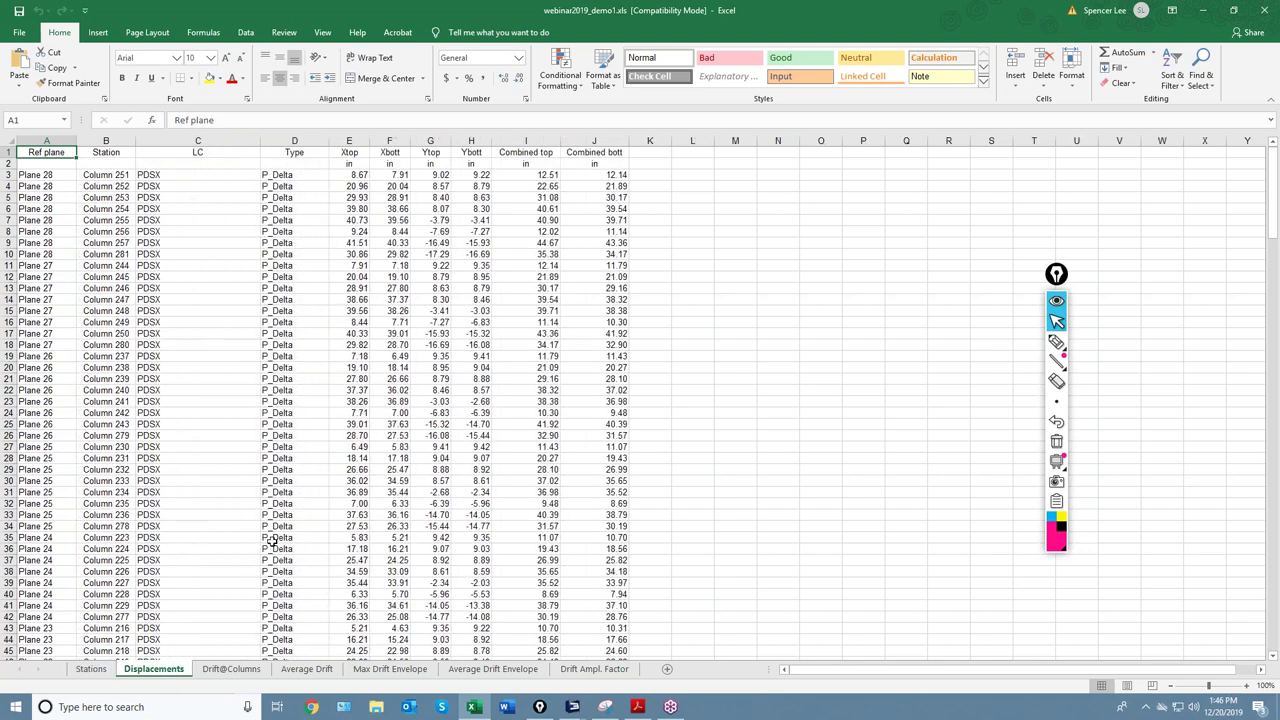
click(107, 176)
click(42, 176)
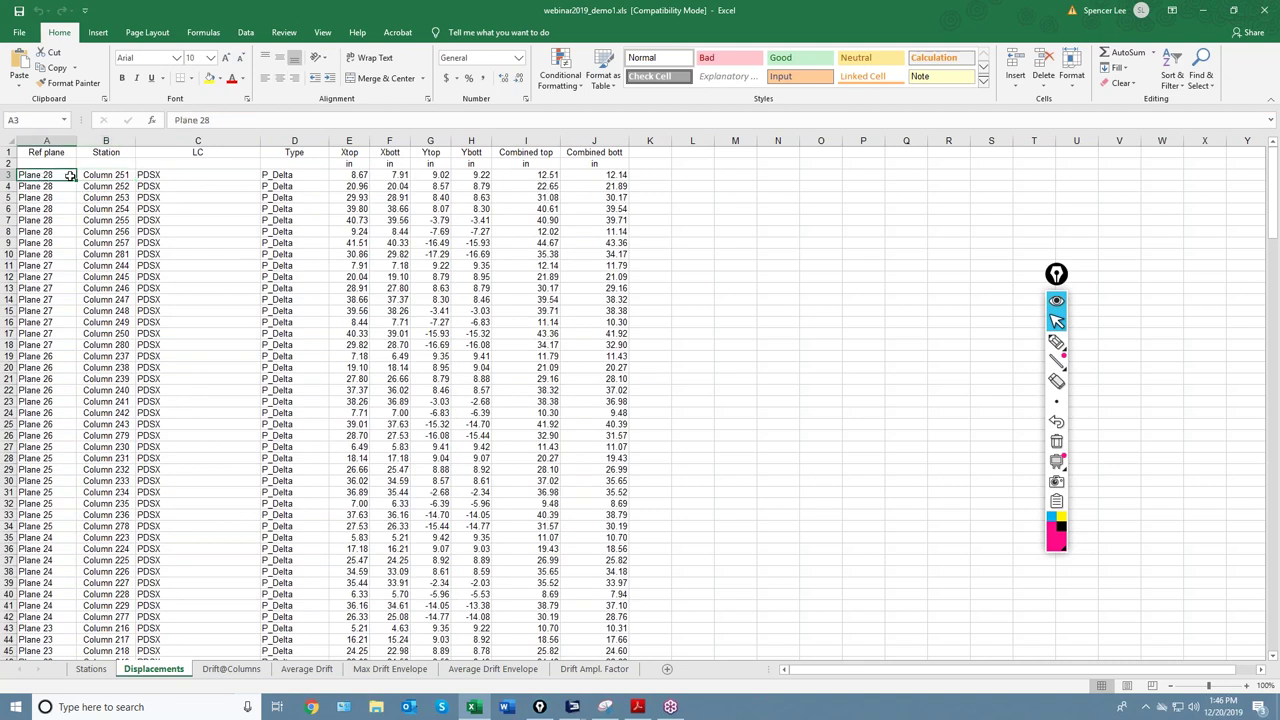
click(166, 175)
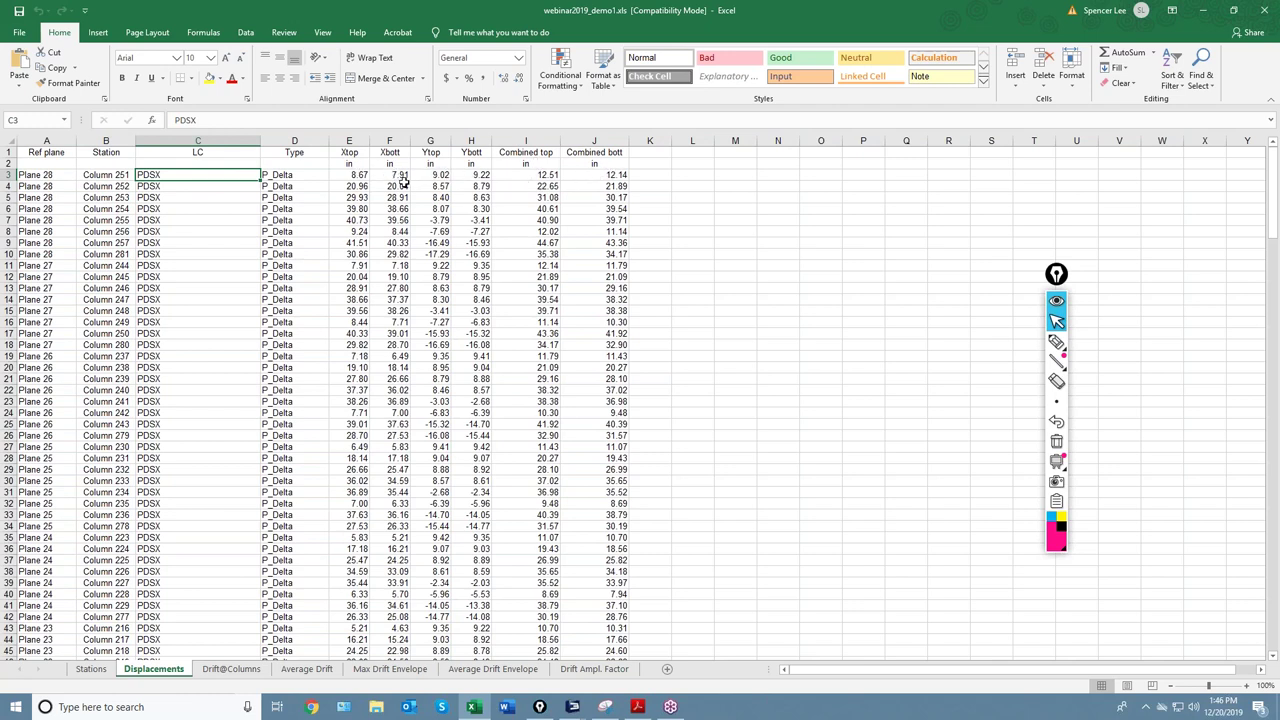
drag(365, 175, 605, 176)
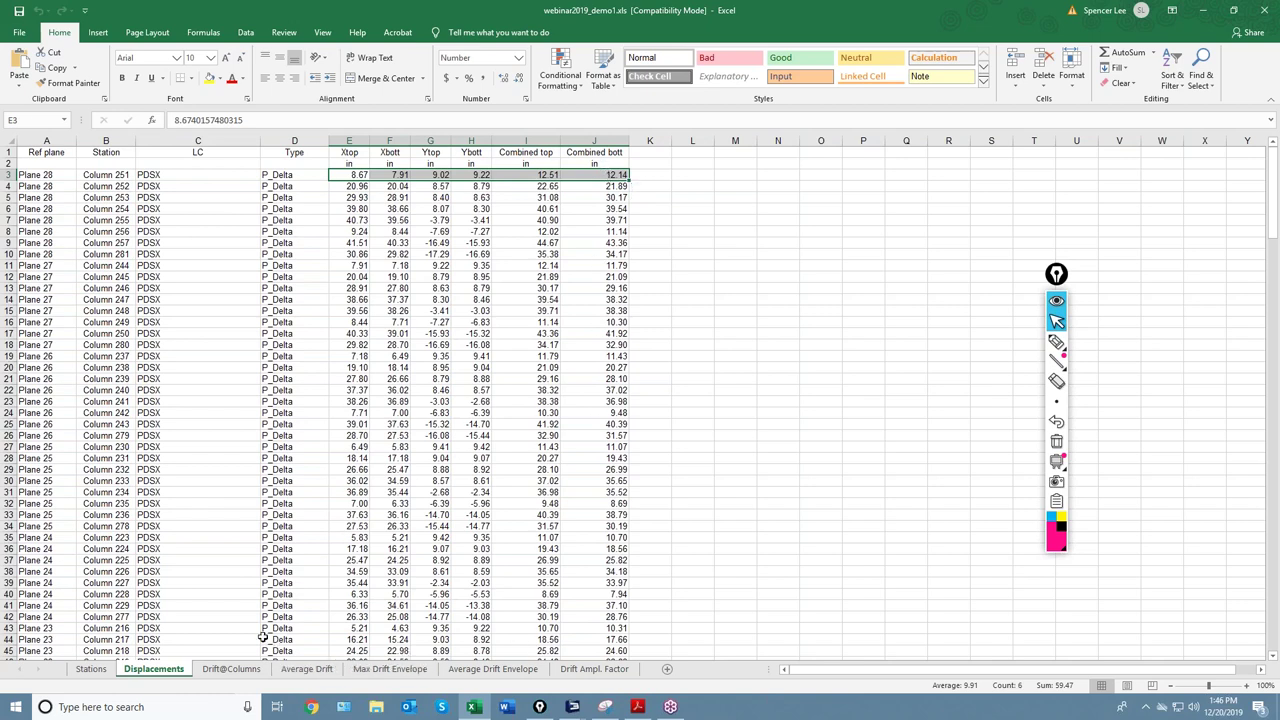
click(232, 669)
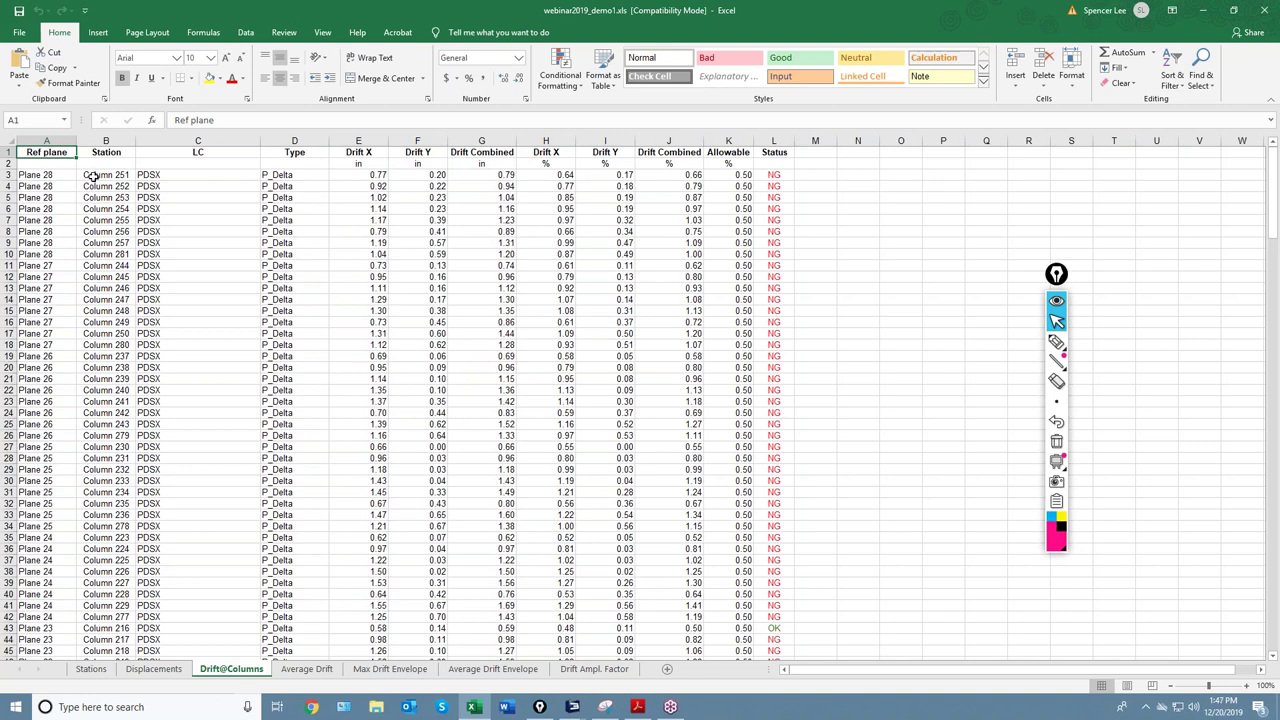
Step: Compare Column 251's Drift X inches and percentage against its Xbott displacement
click(92, 176)
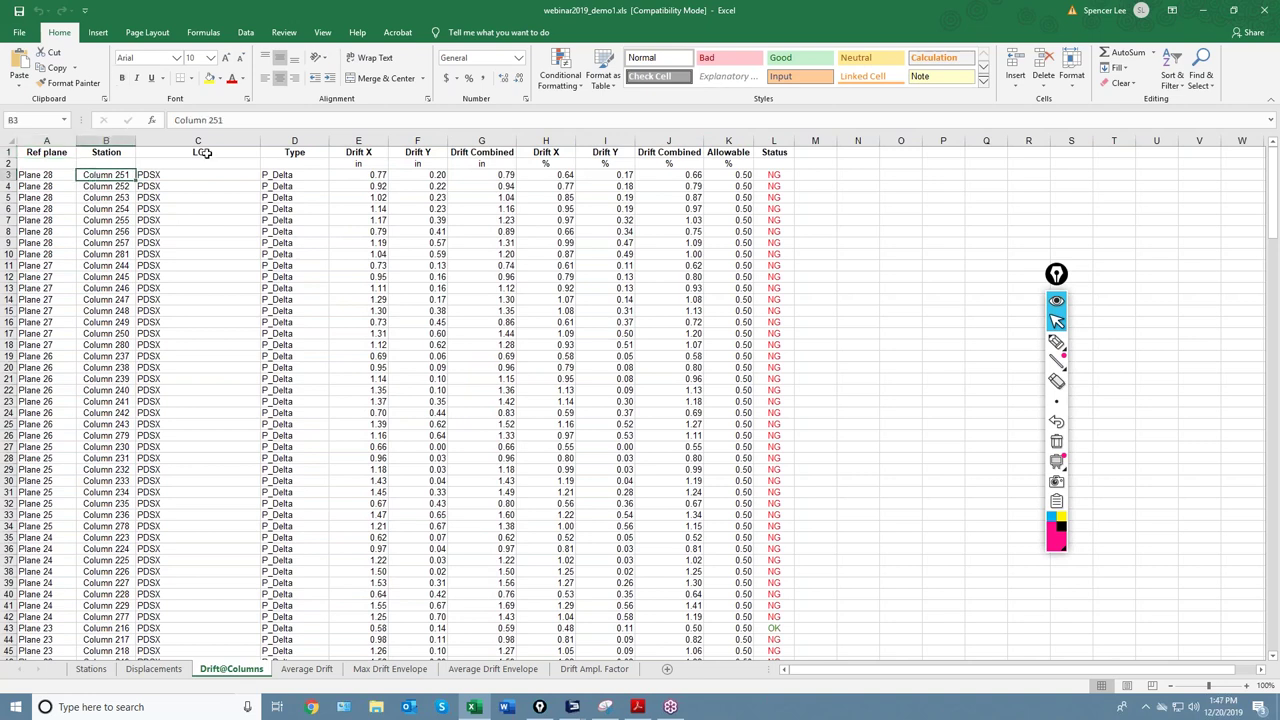
click(369, 176)
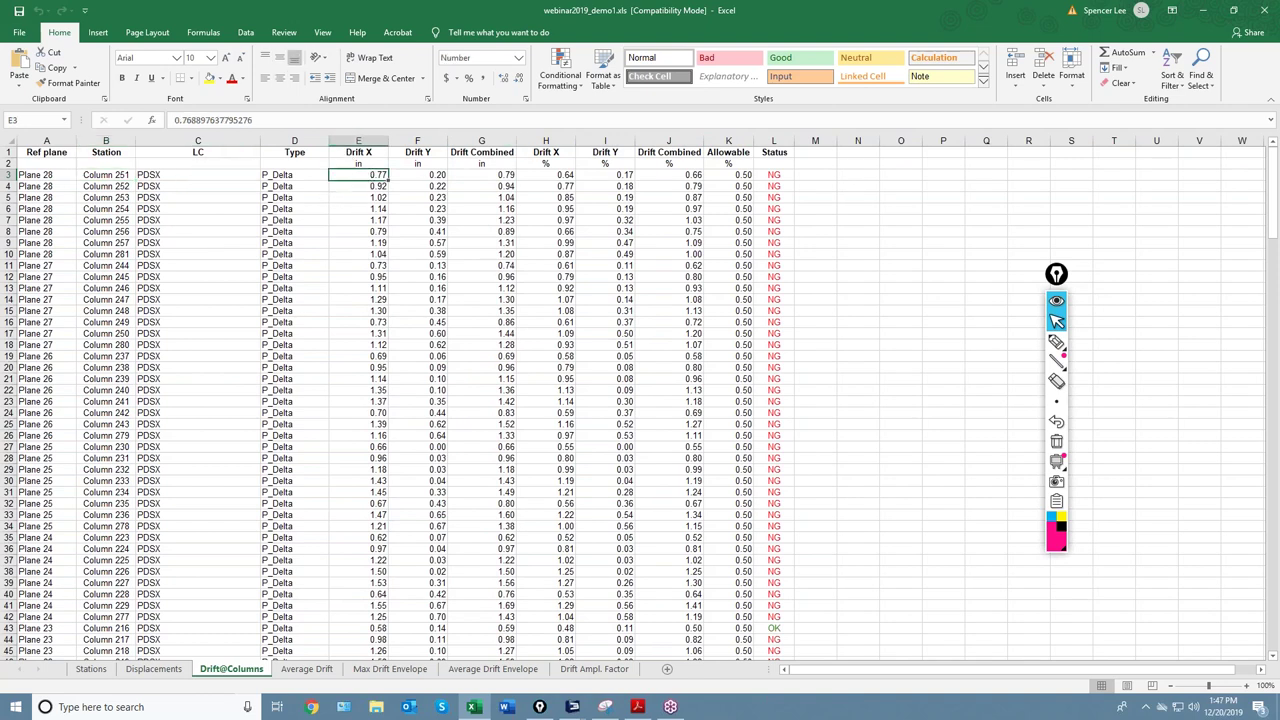
click(152, 669)
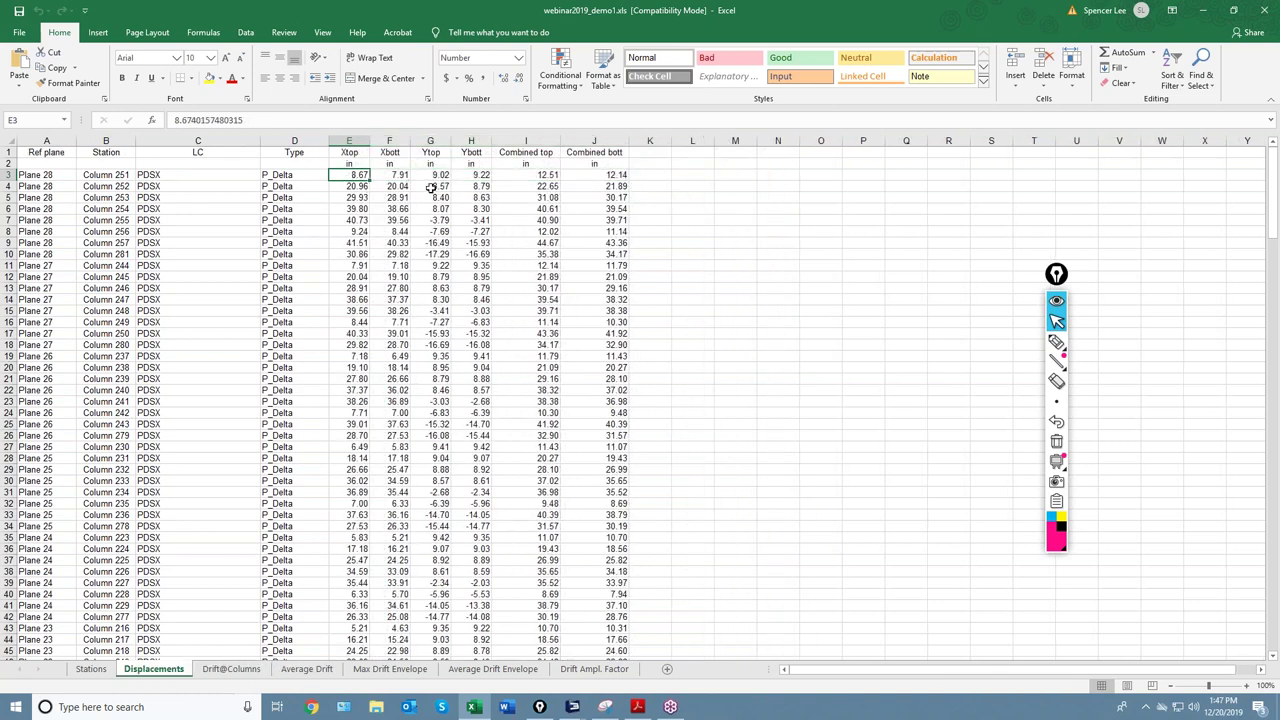
click(392, 175)
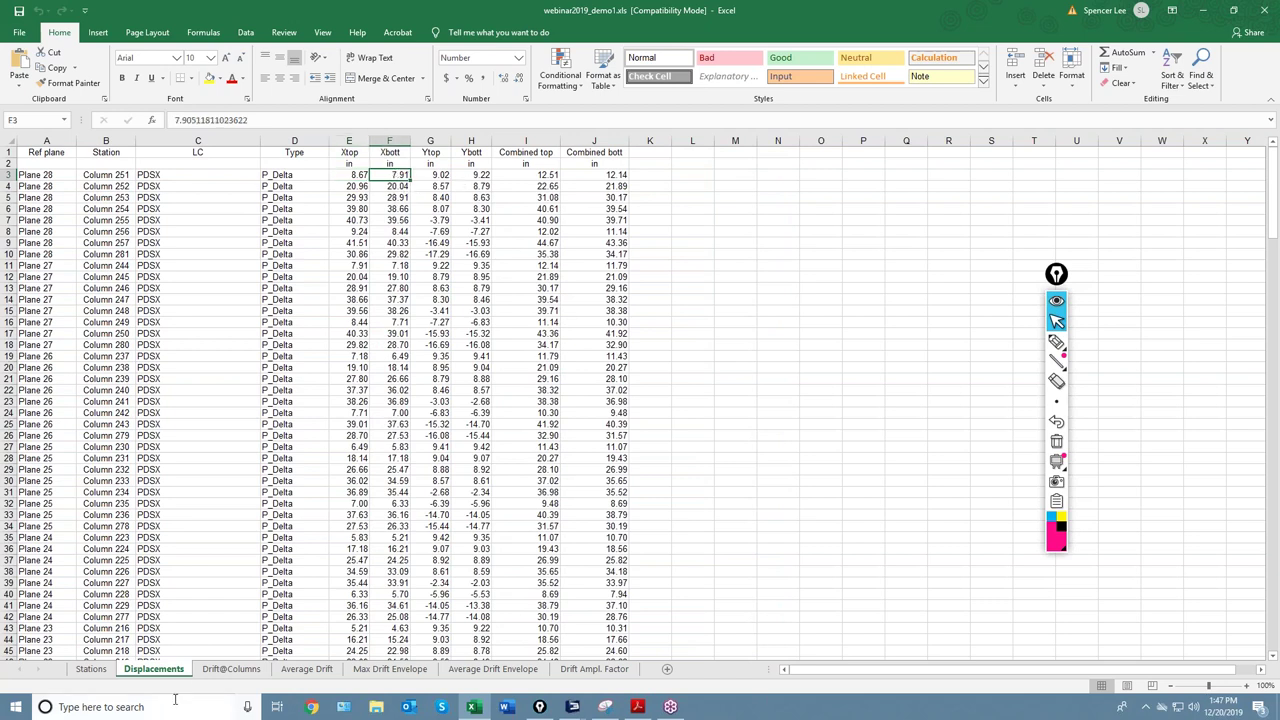
click(231, 668)
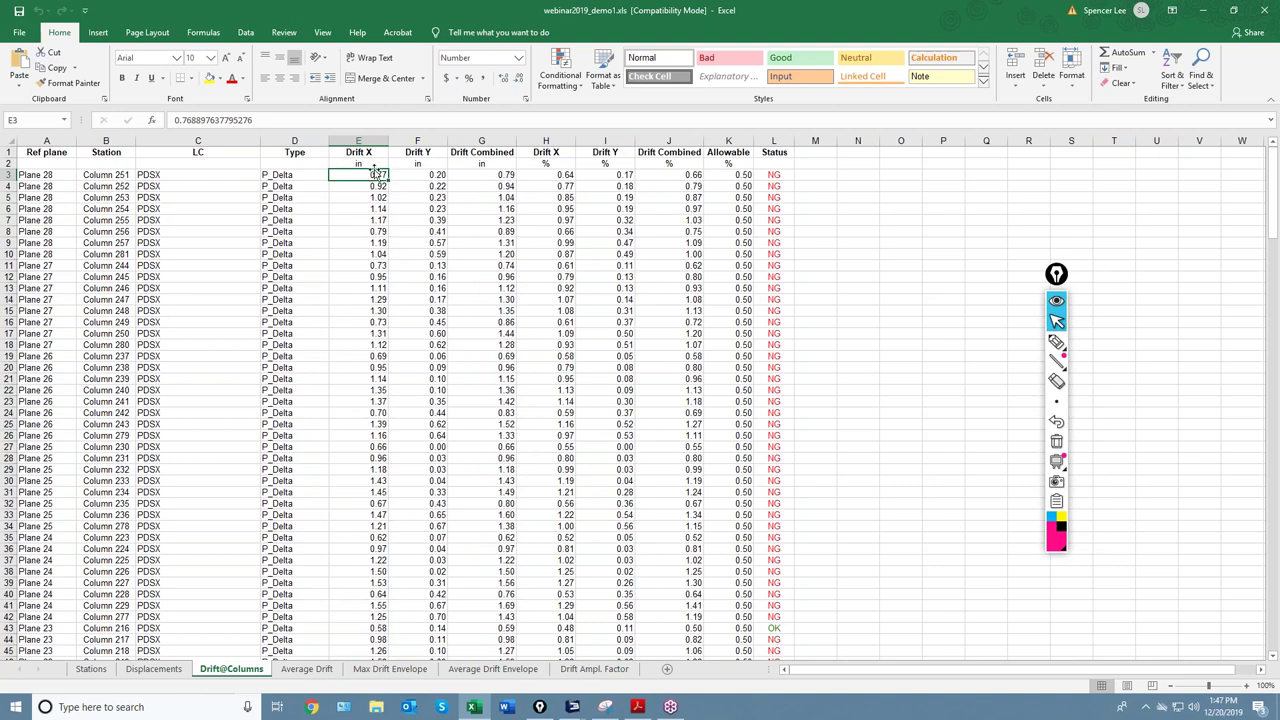
click(481, 175)
click(547, 177)
click(373, 176)
click(556, 180)
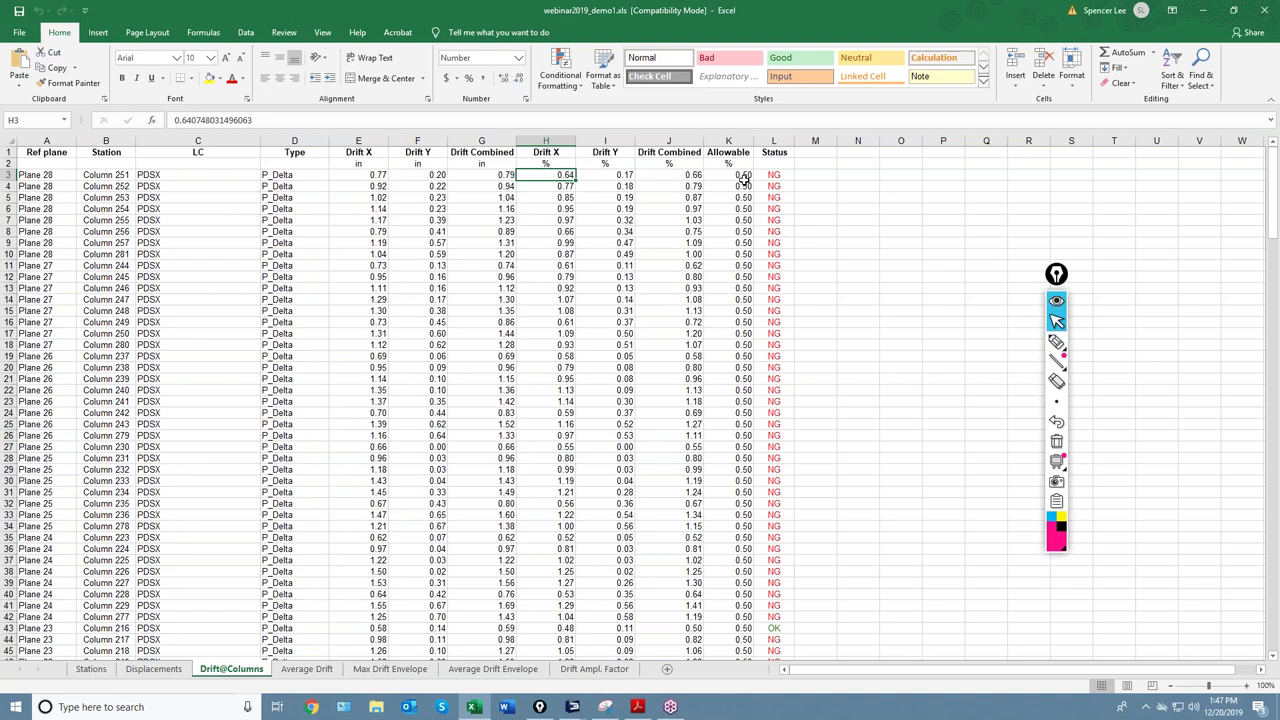
Step: Review the Status results for rows 3 to 34, mostly NG, before opening Average Drift
drag(774, 175, 811, 506)
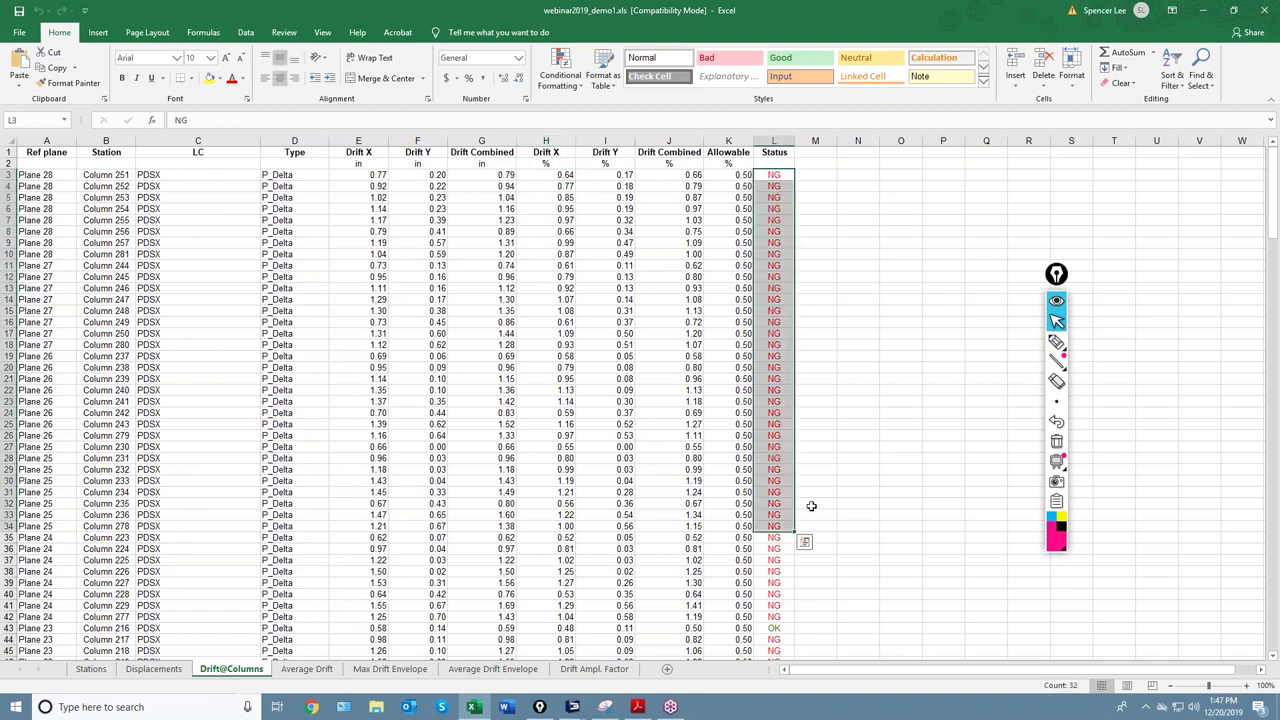
scroll(811, 506, down, 20)
scroll(812, 470, down, 20)
scroll(809, 463, up, 16)
scroll(790, 438, up, 20)
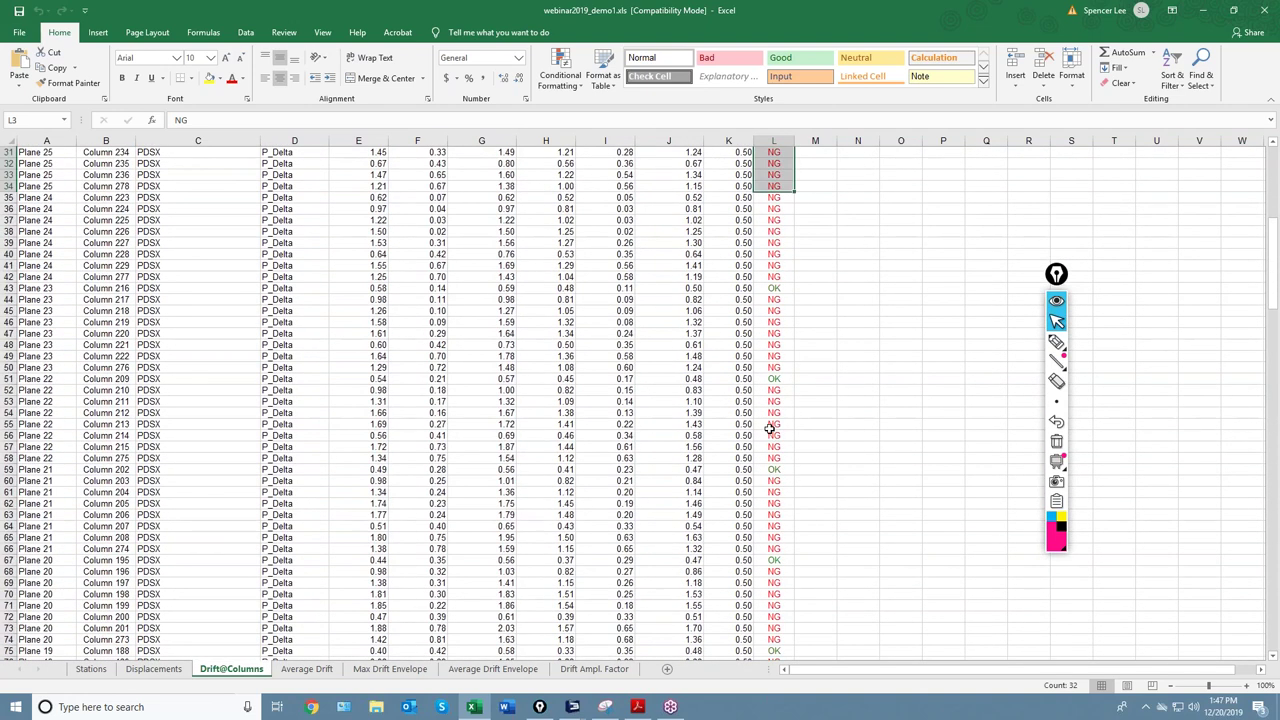
scroll(770, 428, up, 17)
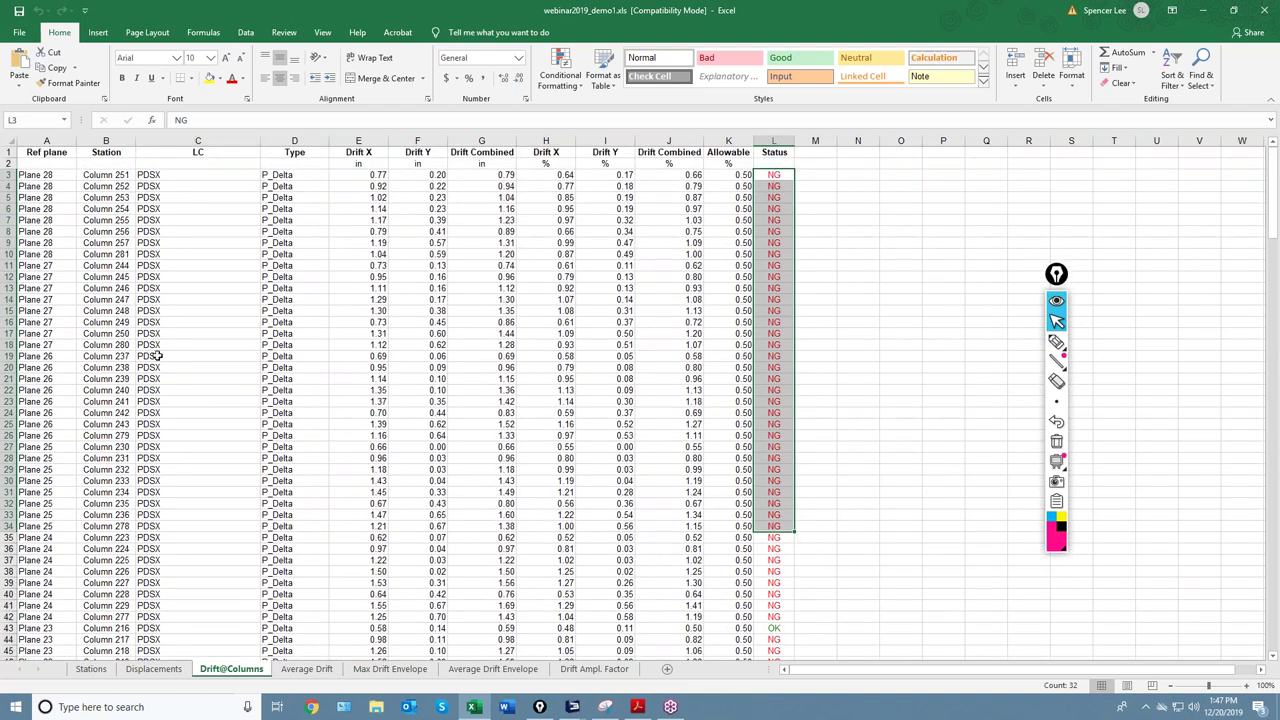
click(907, 436)
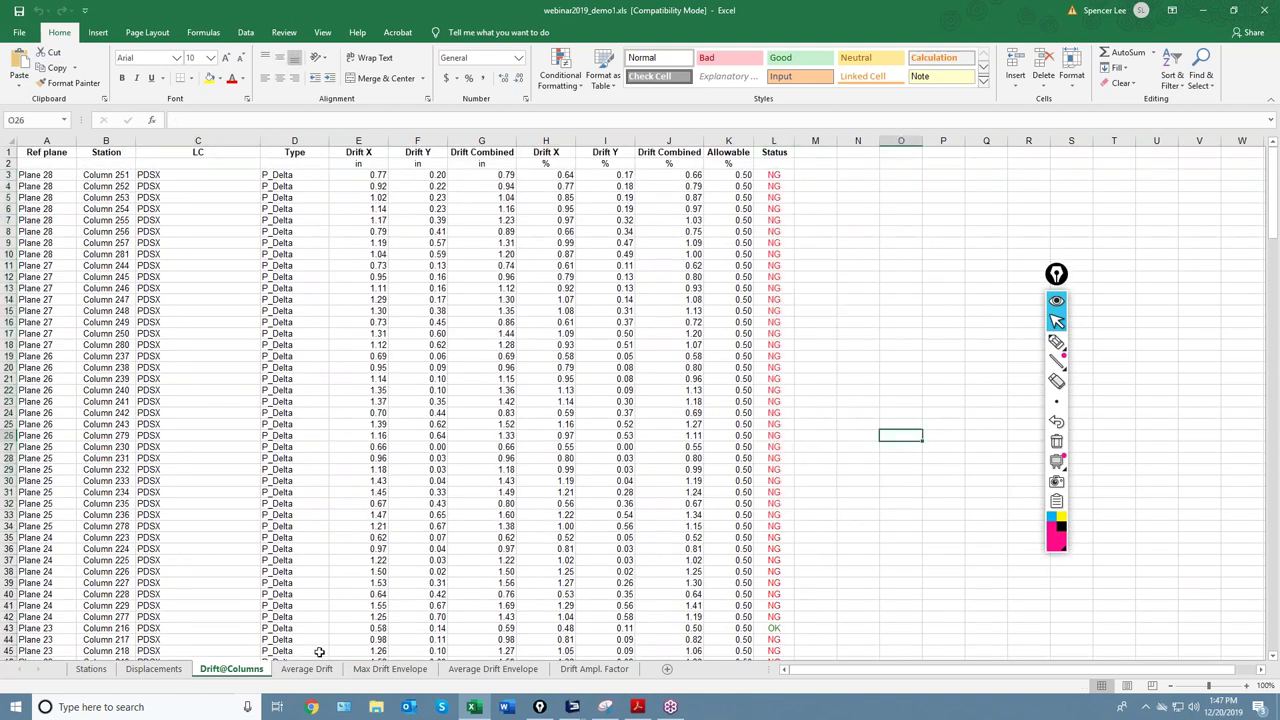
click(308, 669)
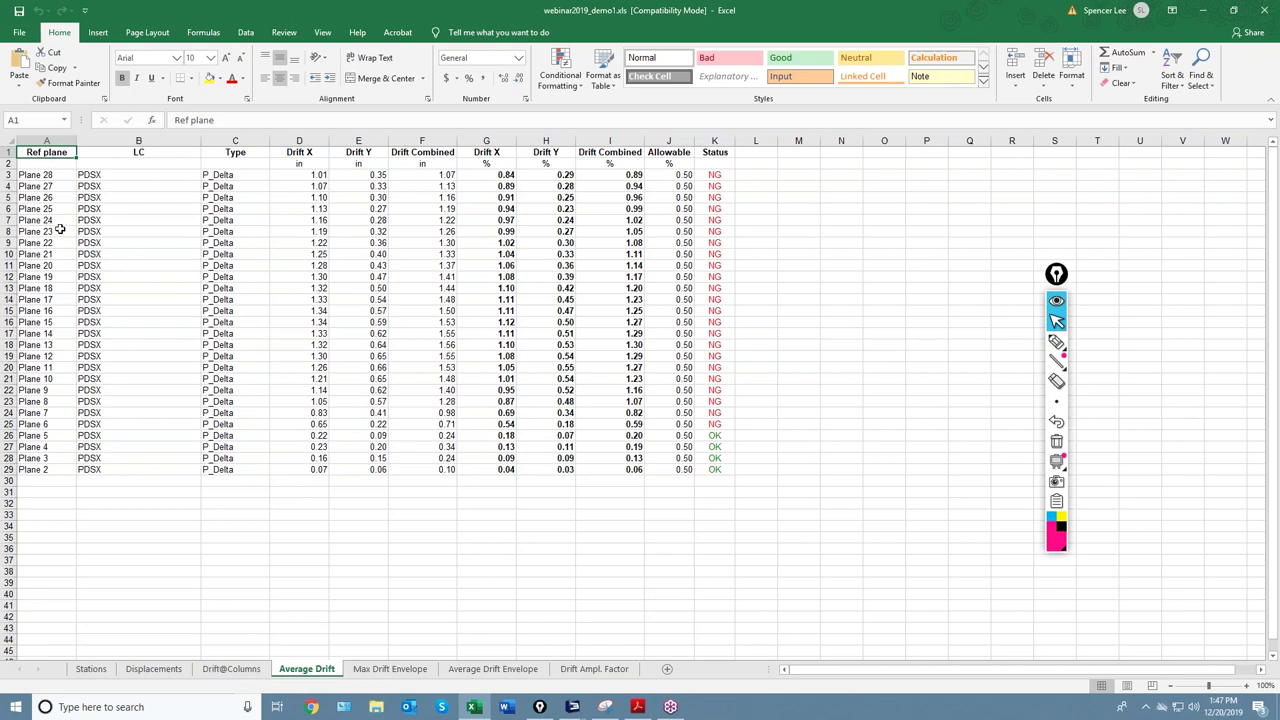
Step: Read Plane 28's Drift X, Drift Y and Combined values and percentages in row 3
click(303, 177)
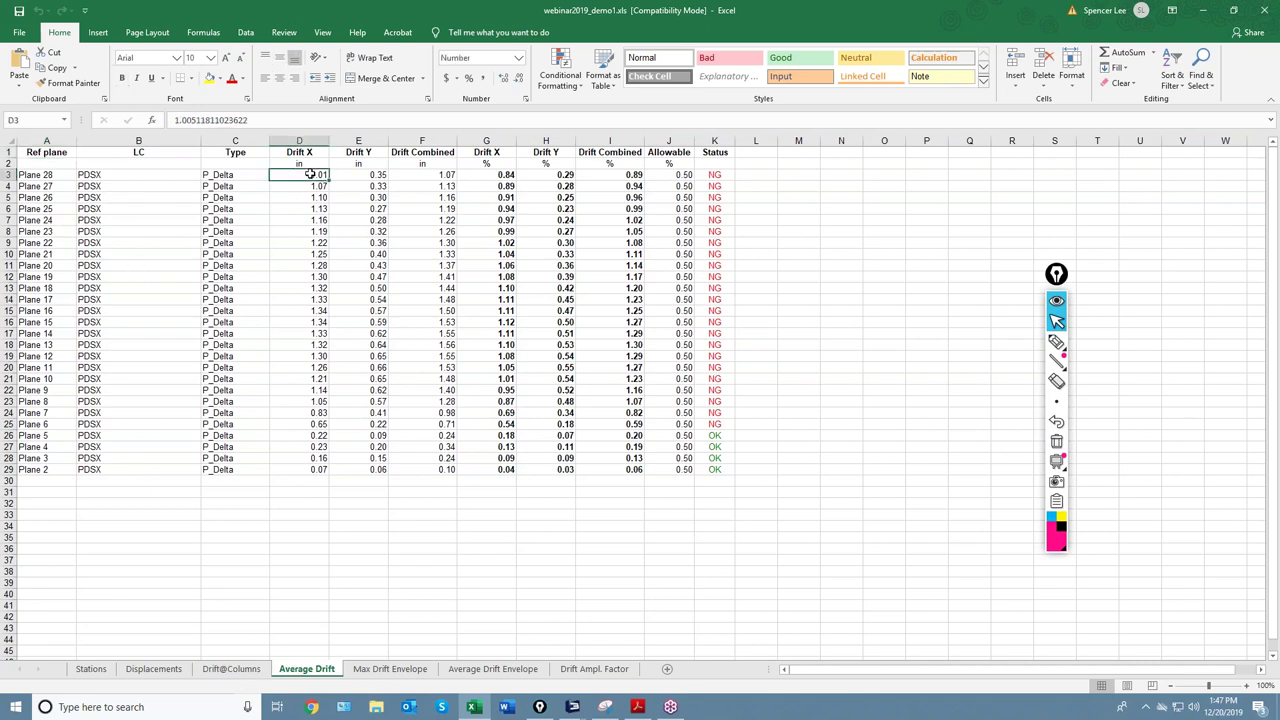
click(362, 177)
click(317, 175)
click(352, 179)
click(415, 176)
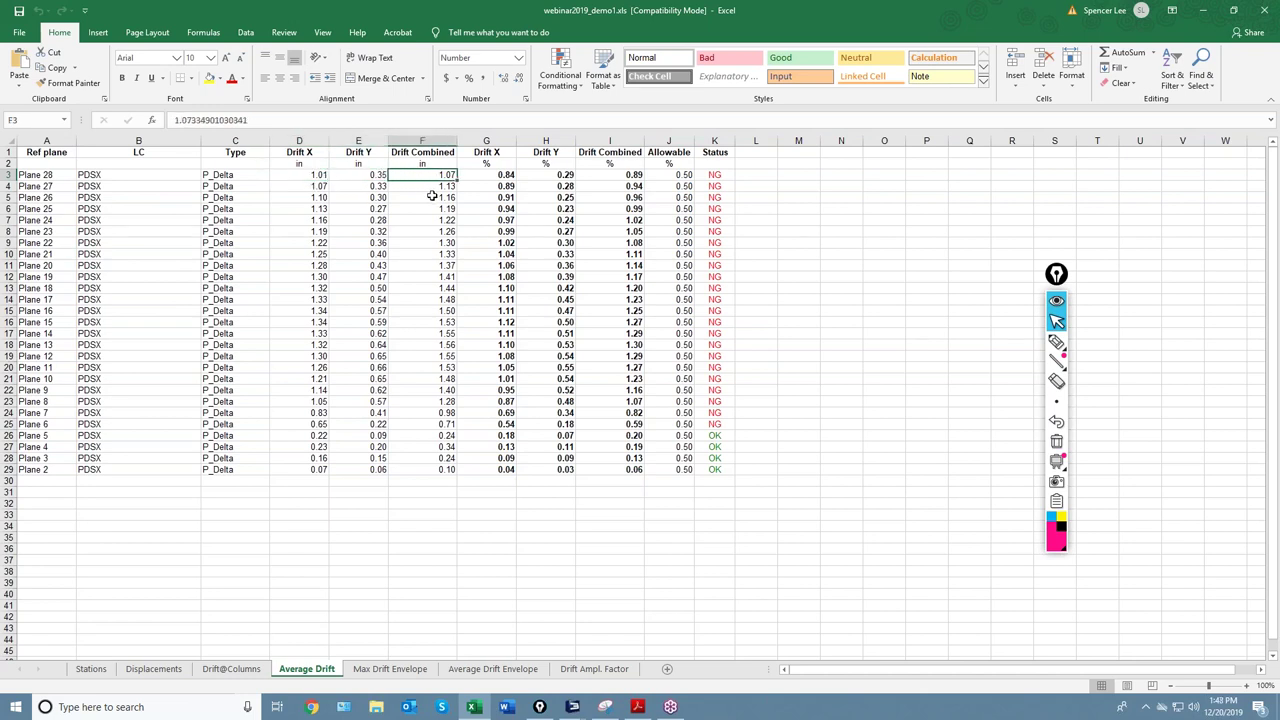
drag(482, 174, 638, 176)
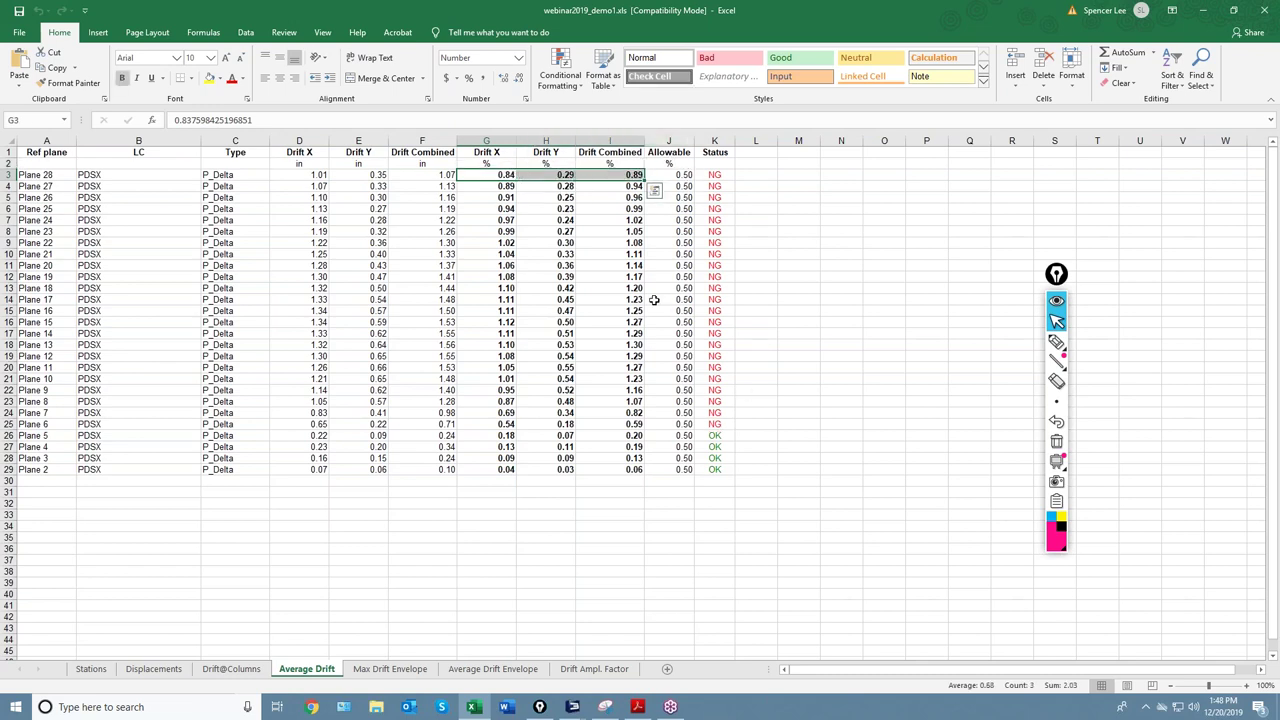
click(389, 669)
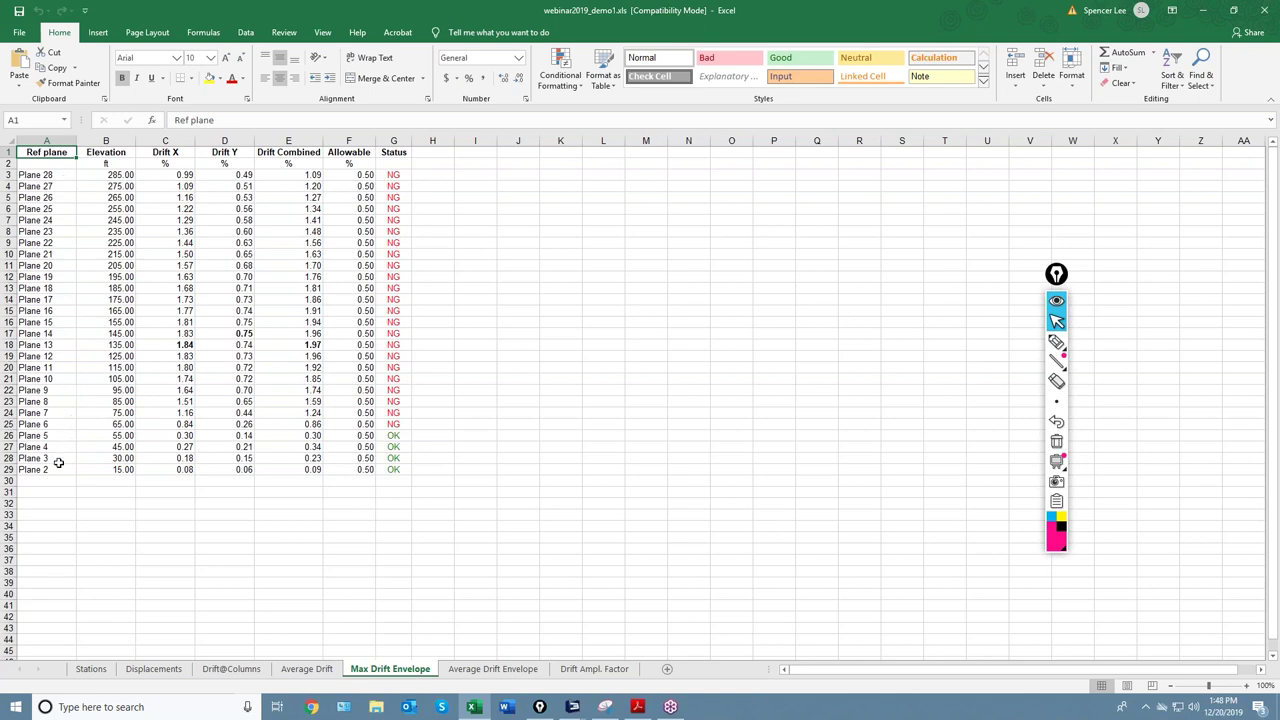
Step: Read Plane 28's Drift X, Y and Combined percentages on Max Drift Envelope
click(170, 175)
click(242, 177)
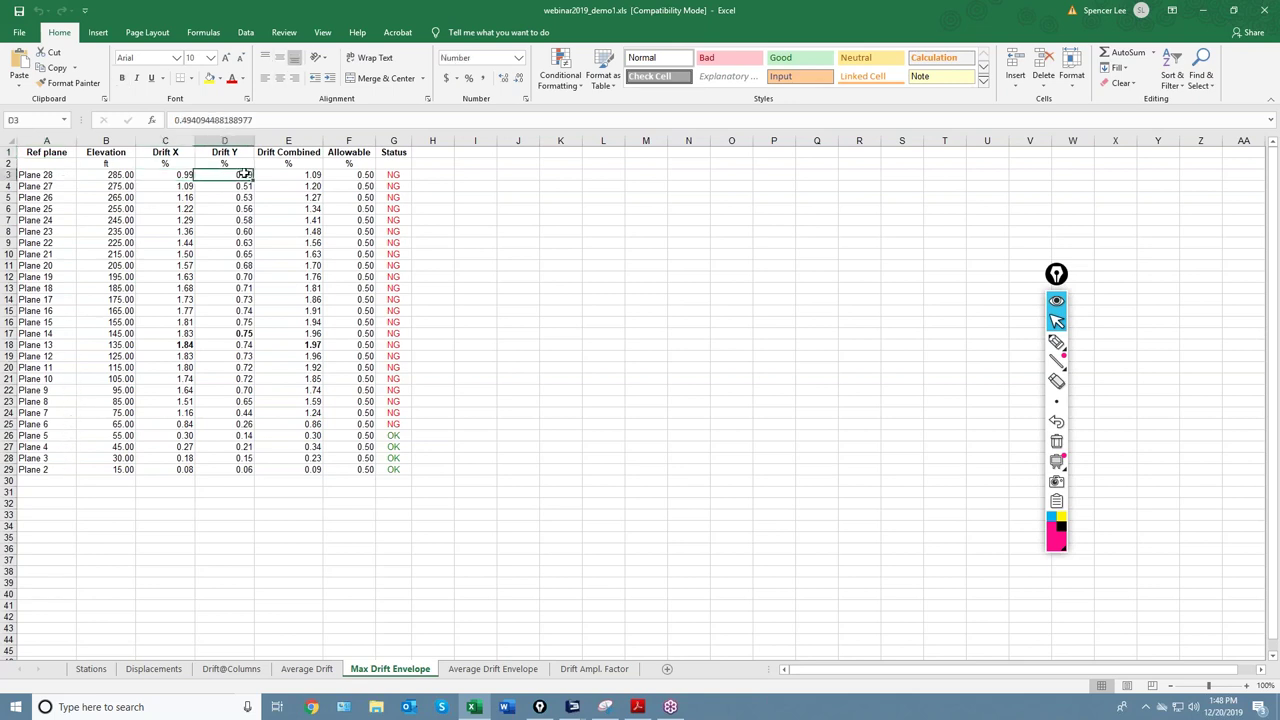
click(290, 175)
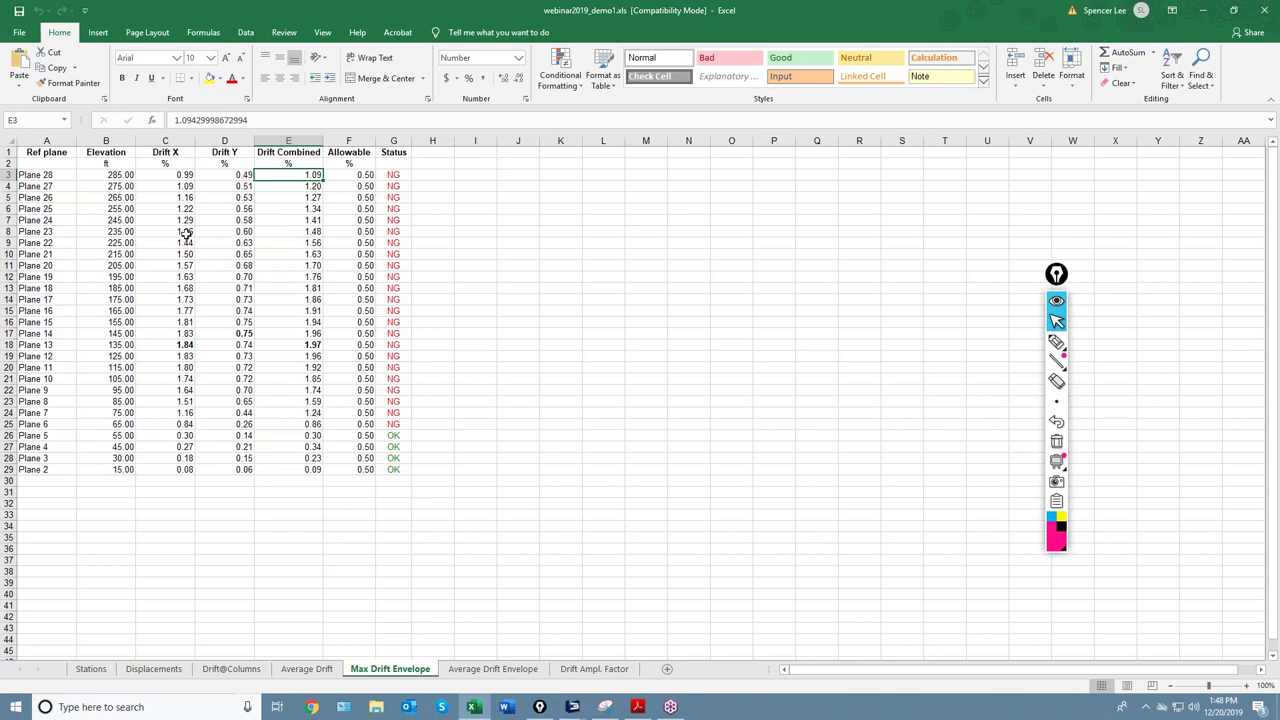
Step: Compare the Average Drift Envelope sheet with the Average Drift sheet
click(500, 670)
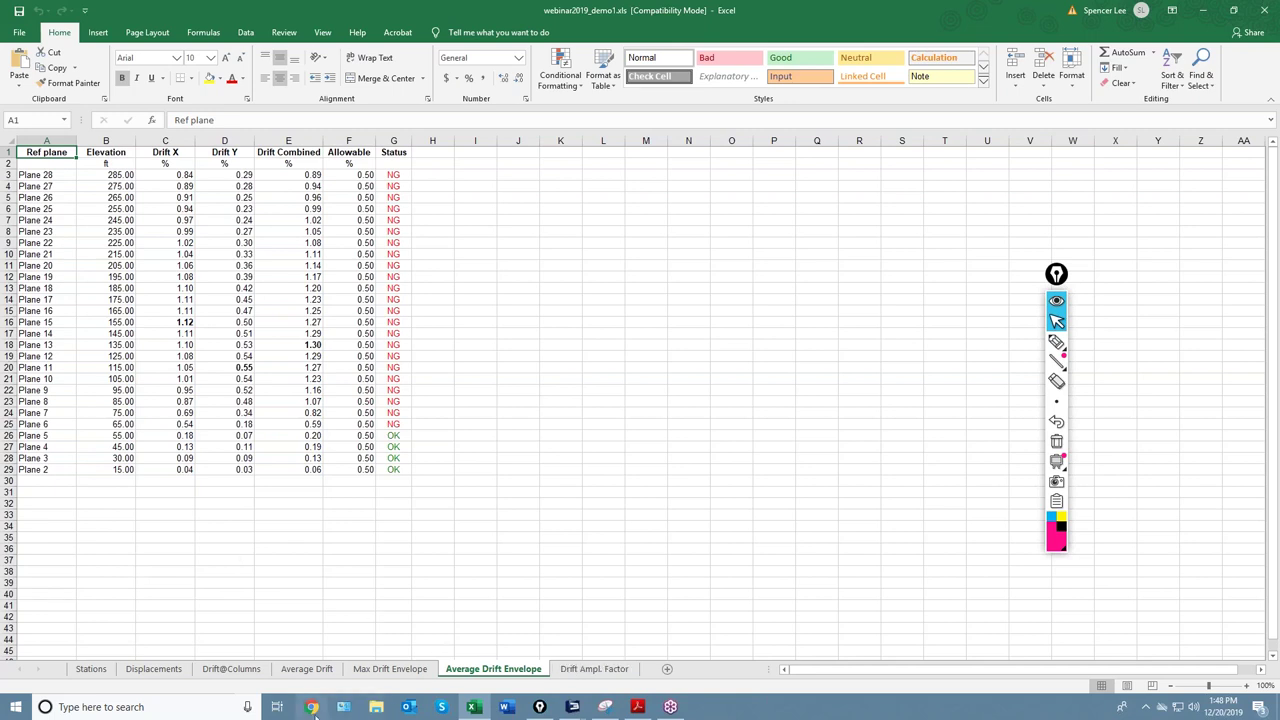
click(310, 669)
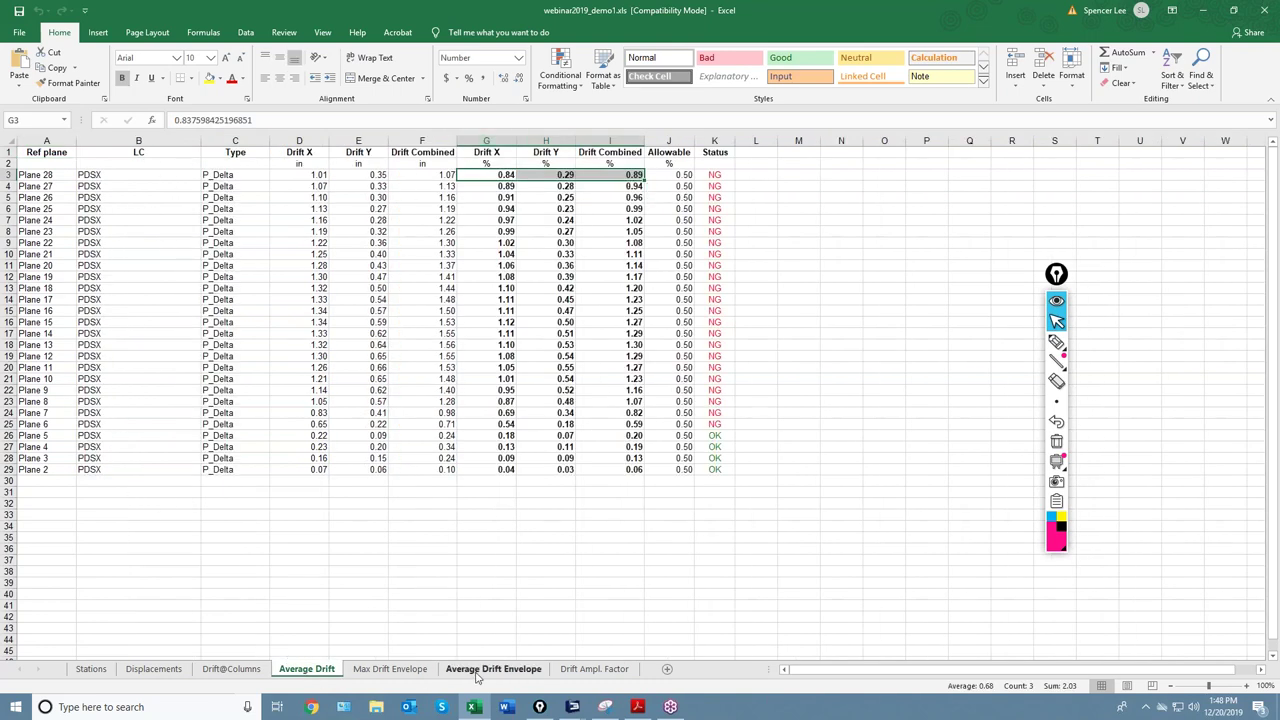
click(508, 672)
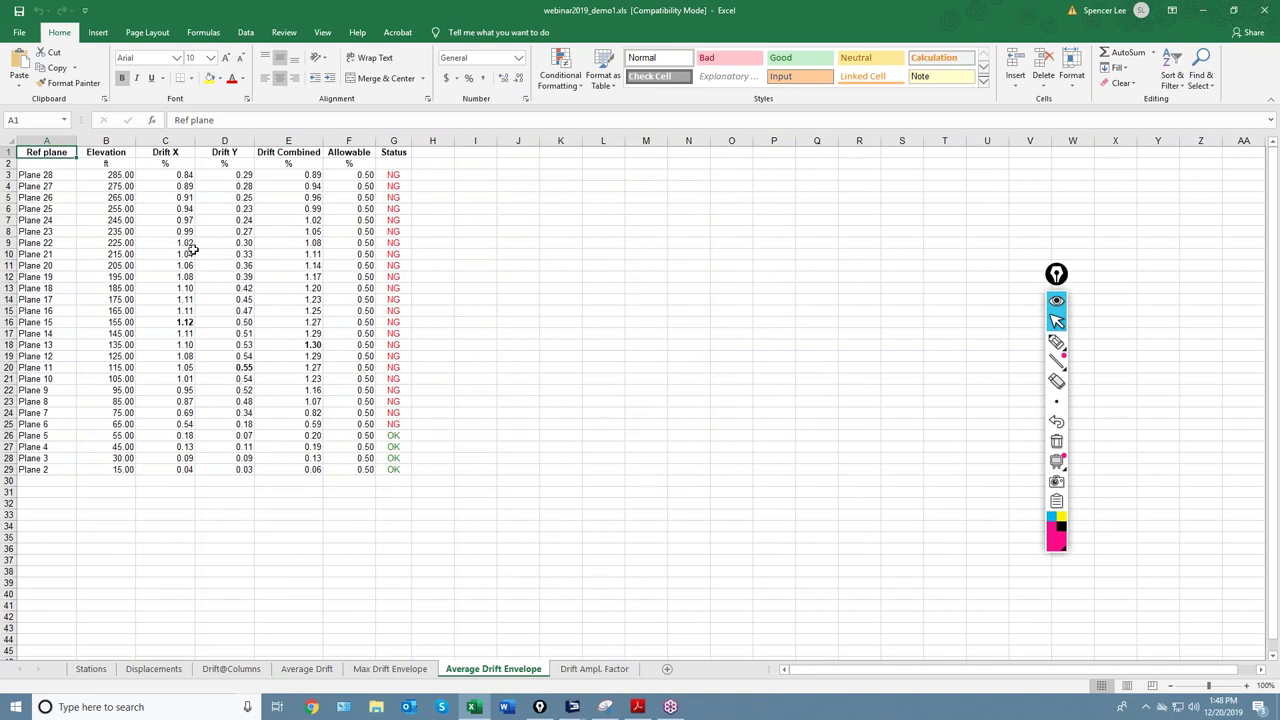
click(592, 669)
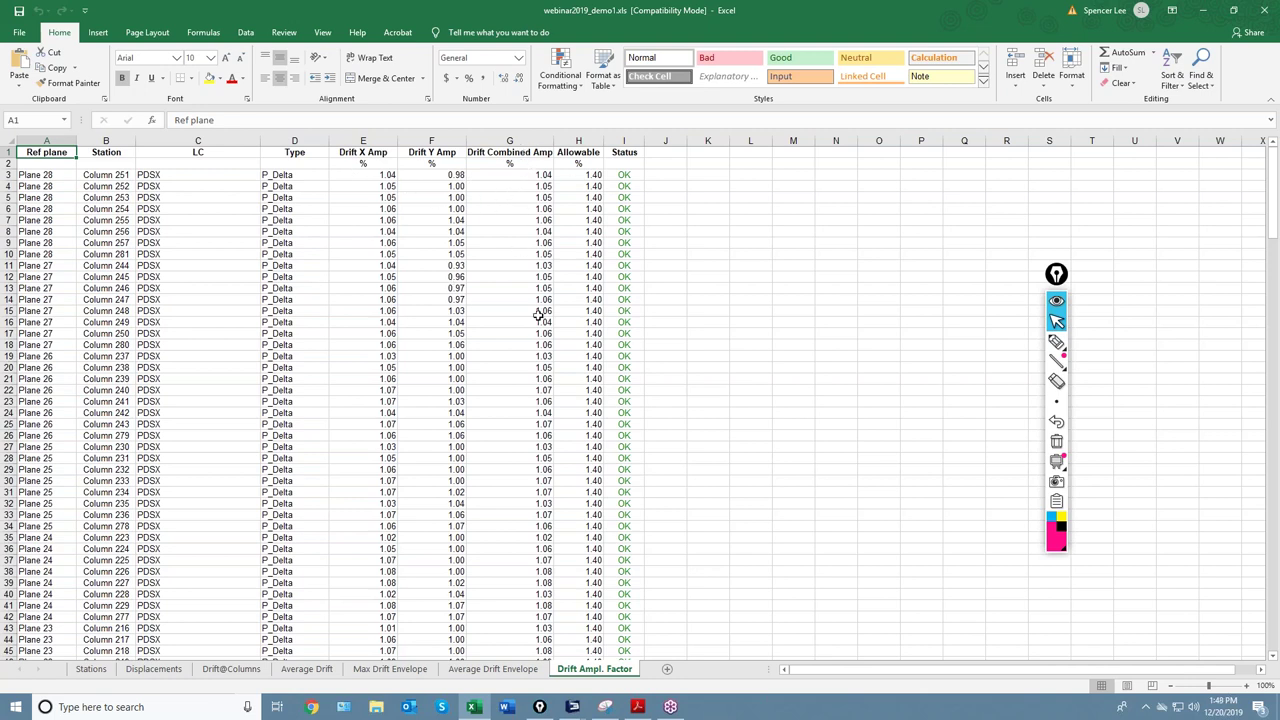
Step: Scroll the amplification factors and check the PDSX entry against the 1.40 allowable
scroll(558, 199, down, 17)
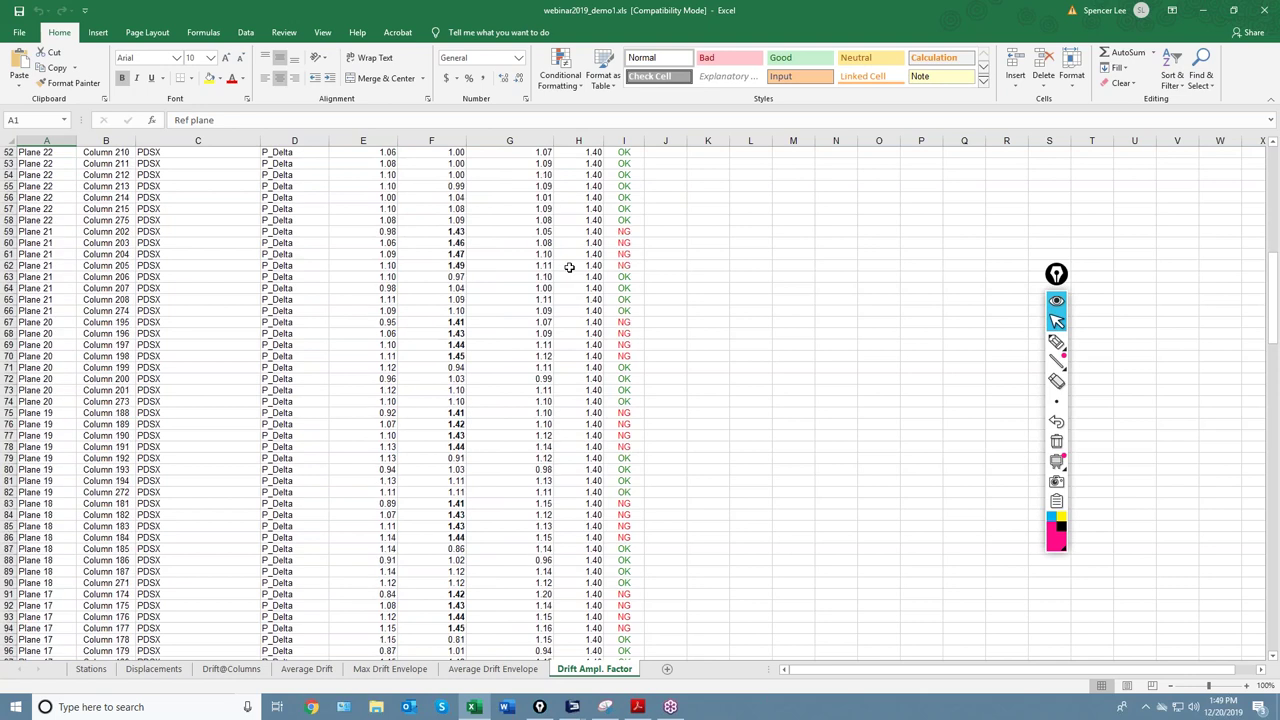
scroll(571, 291, up, 17)
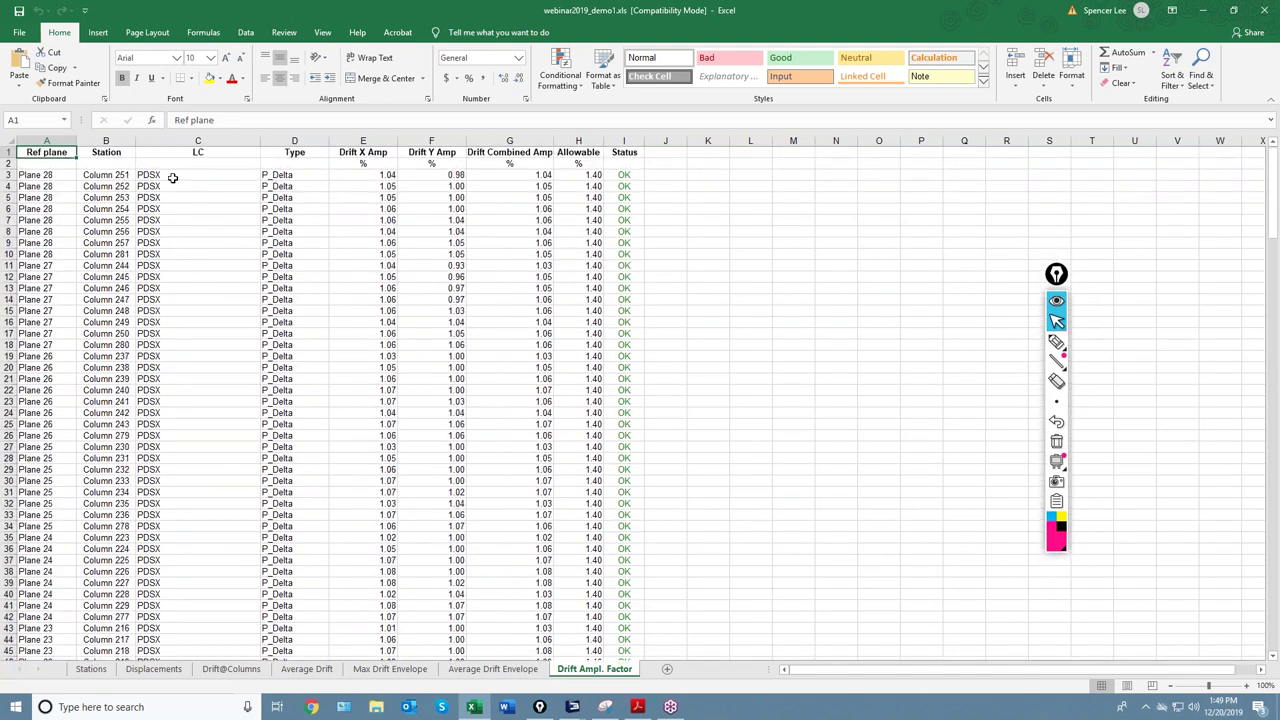
click(170, 177)
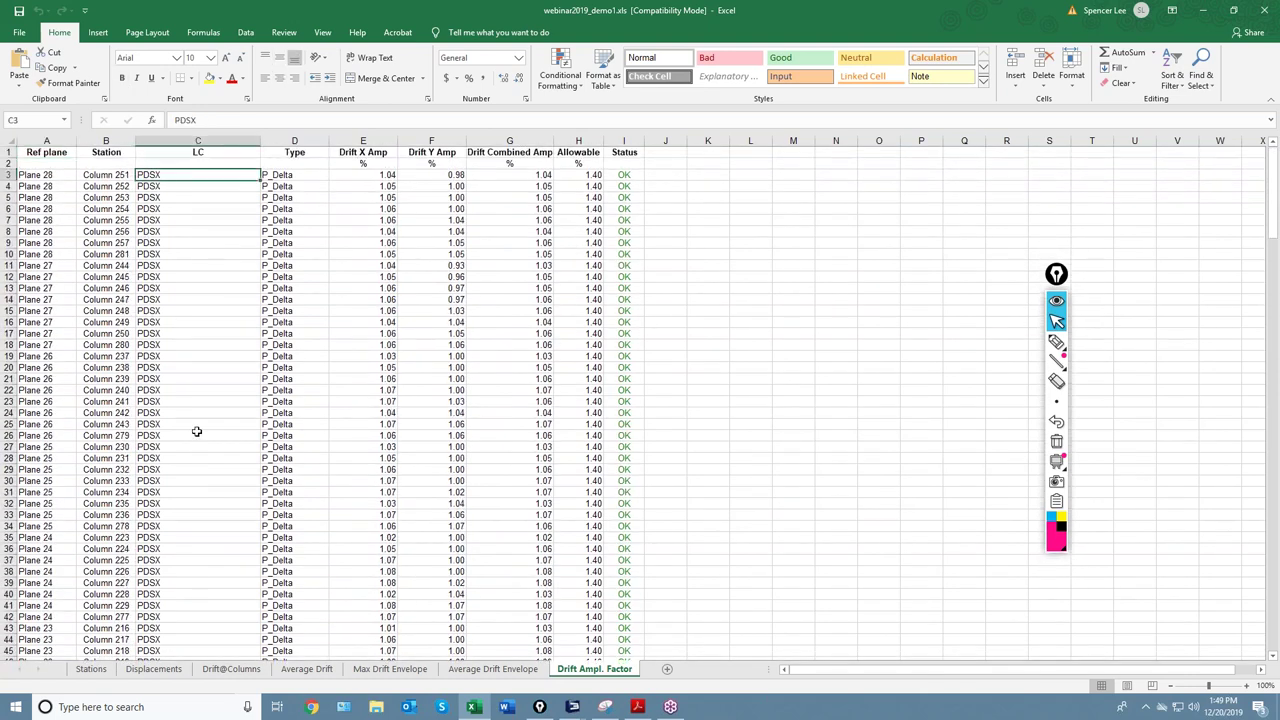
scroll(197, 432, down, 7)
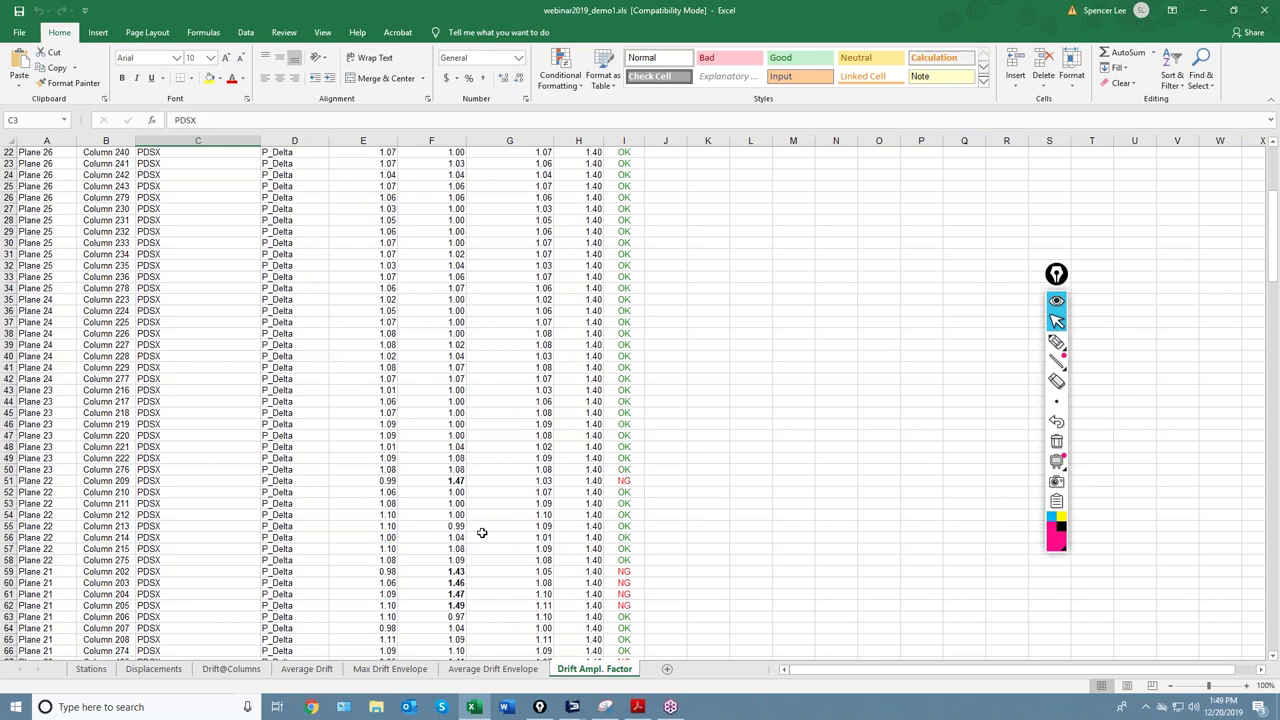
Step: Minimize the drift amplification workbook to reveal ADAPT's column moment results for PDSX
click(1203, 10)
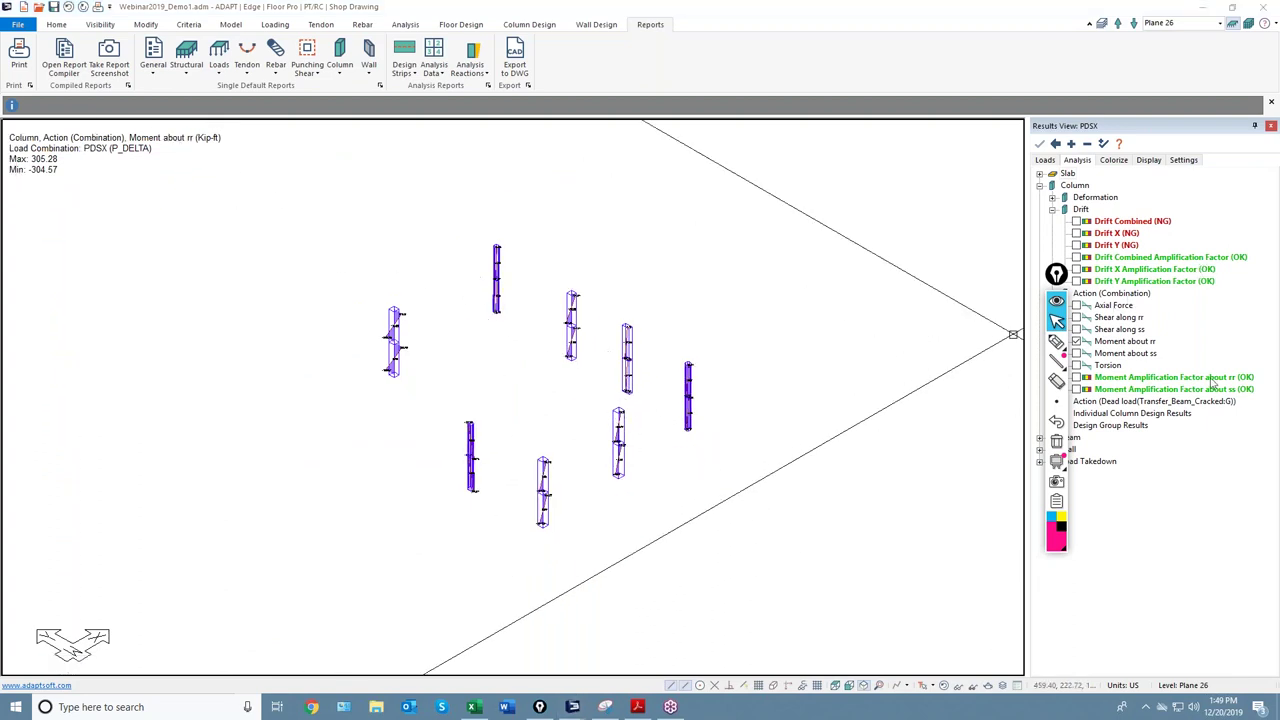
Step: Display taskbar thumbnails of every open ADAPT model window
drag(1056, 273, 989, 416)
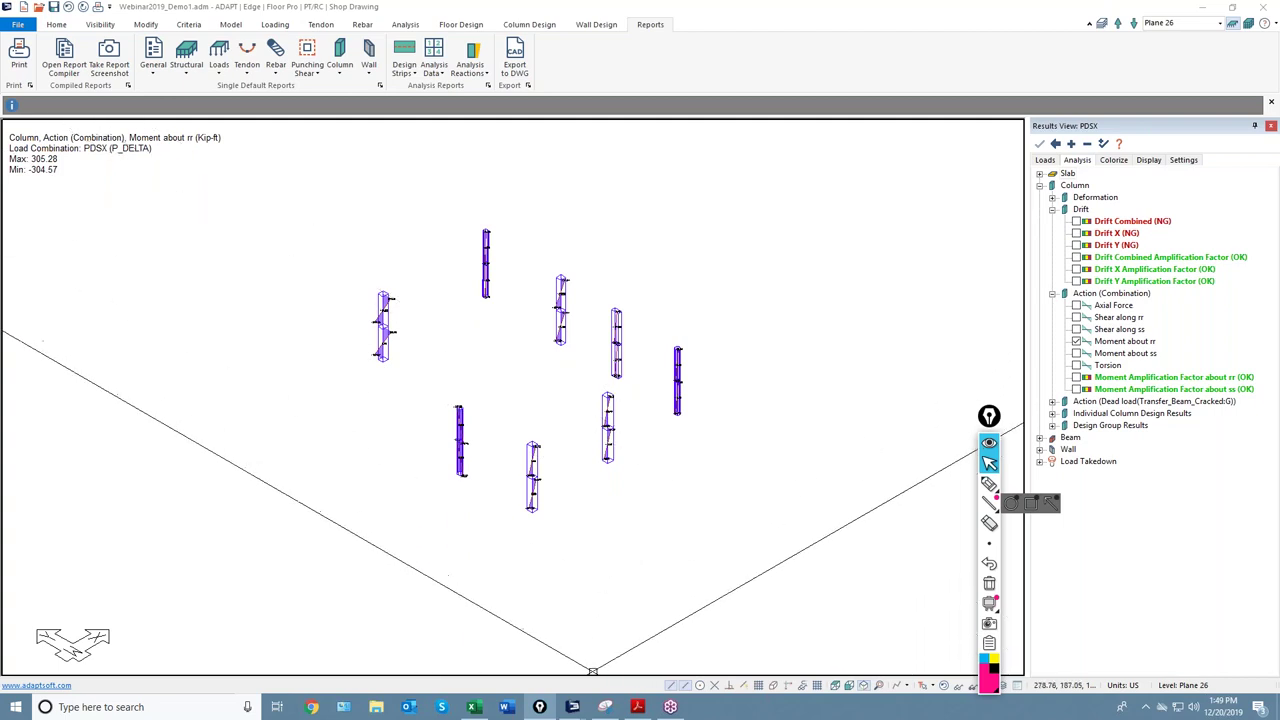
mouse_move(577, 707)
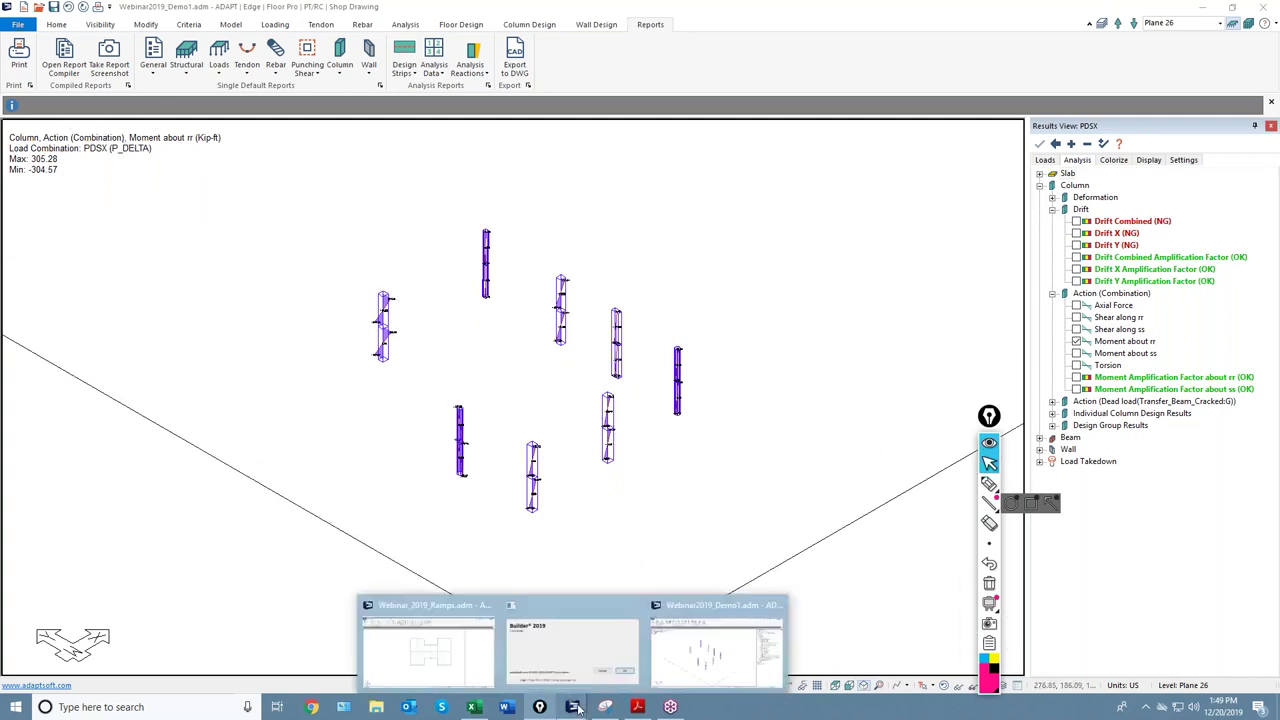
Step: Switch to the Webinar_2019_Ramps model and view it in elevation across Levels 2 to 5
click(707, 610)
mouse_move(572, 707)
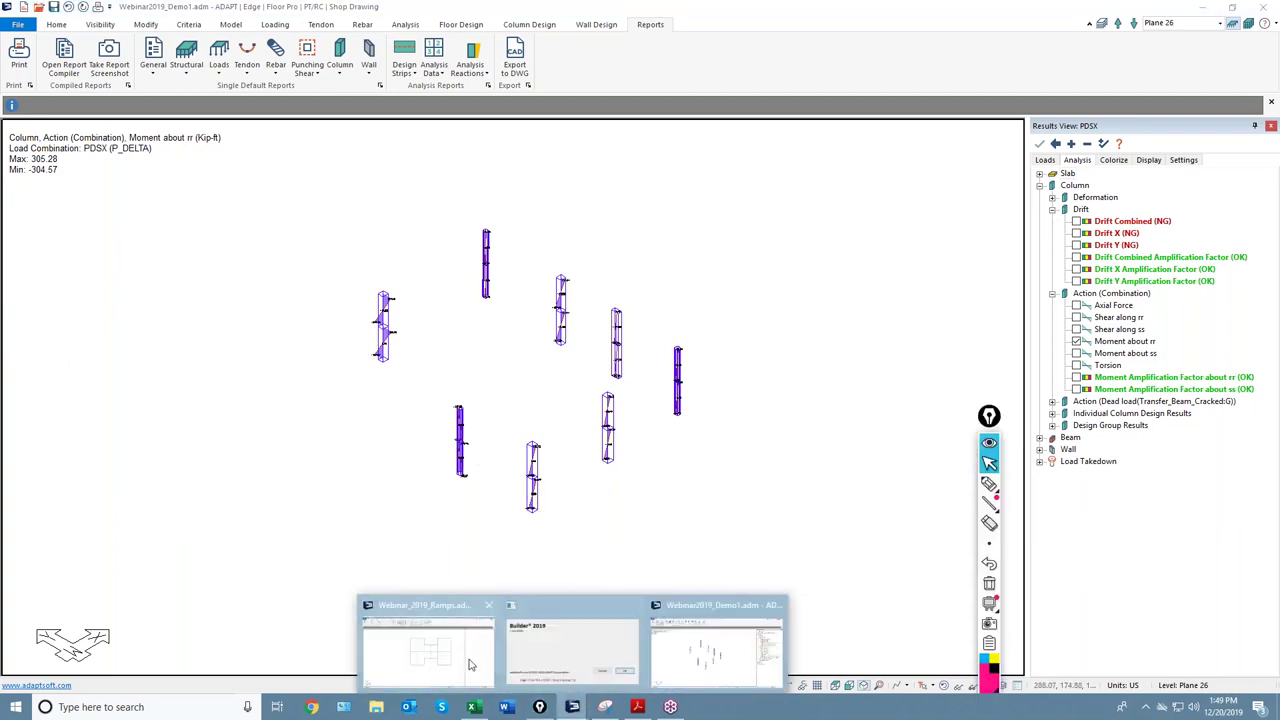
click(471, 664)
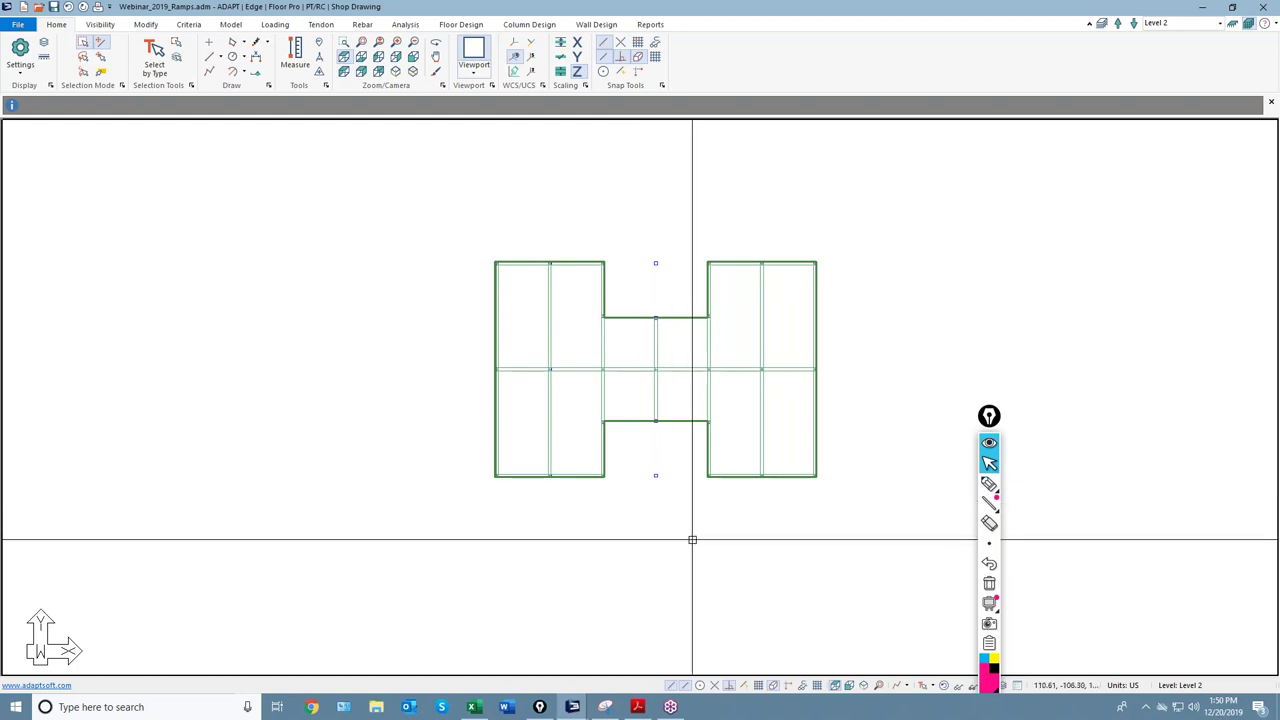
click(855, 686)
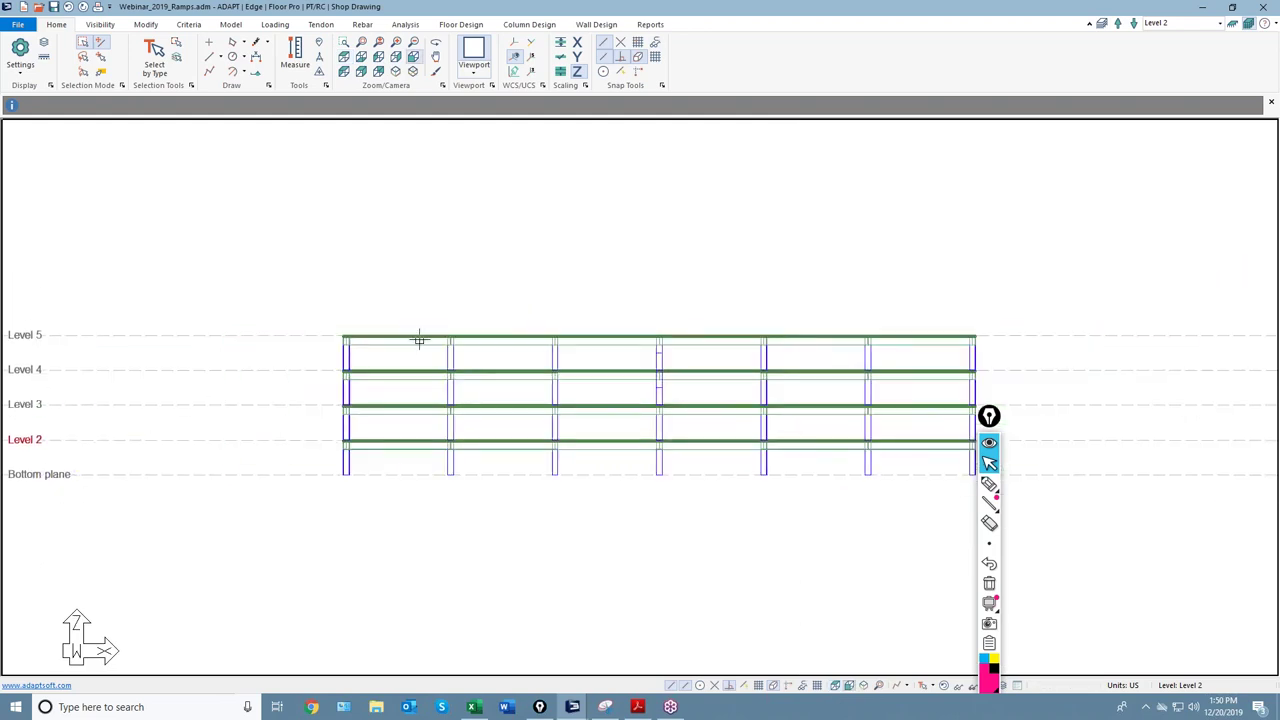
click(989, 484)
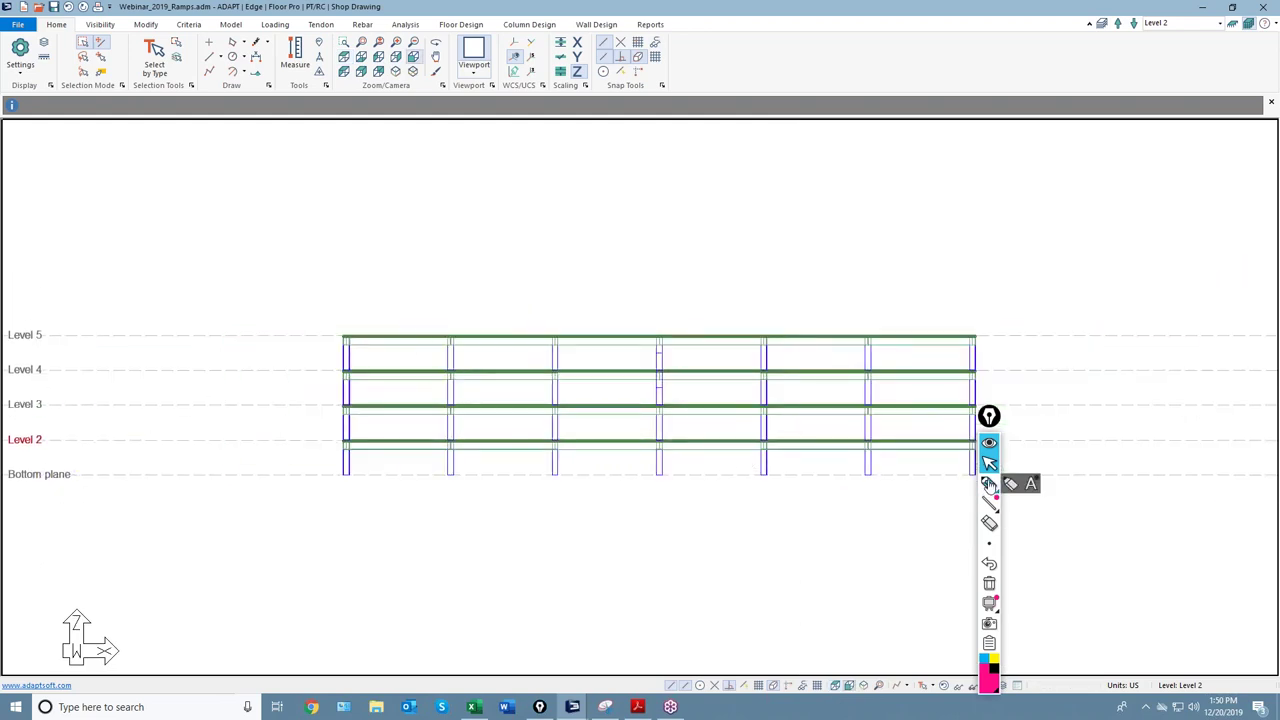
drag(757, 473, 577, 456)
drag(775, 437, 730, 434)
drag(640, 423, 571, 413)
drag(751, 396, 578, 383)
drag(765, 368, 542, 333)
drag(574, 474, 714, 428)
drag(587, 427, 732, 396)
drag(581, 398, 734, 366)
drag(575, 373, 822, 334)
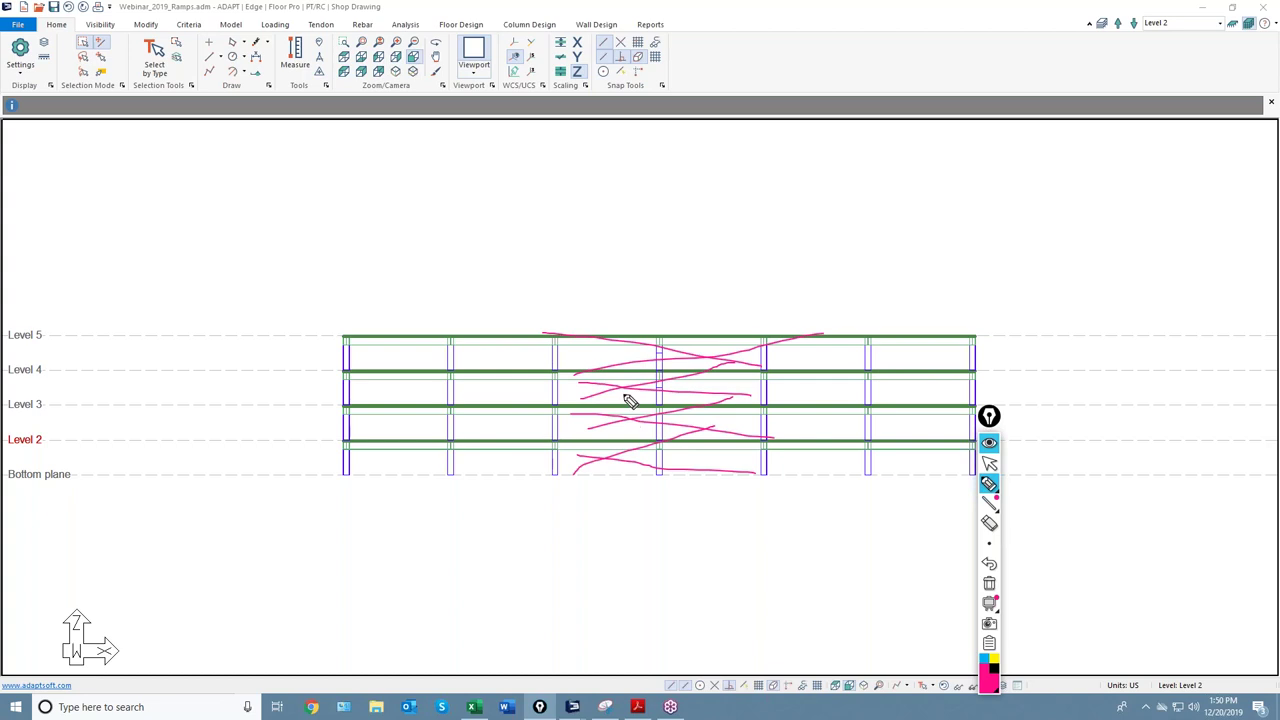
drag(590, 342, 622, 361)
click(989, 584)
click(989, 462)
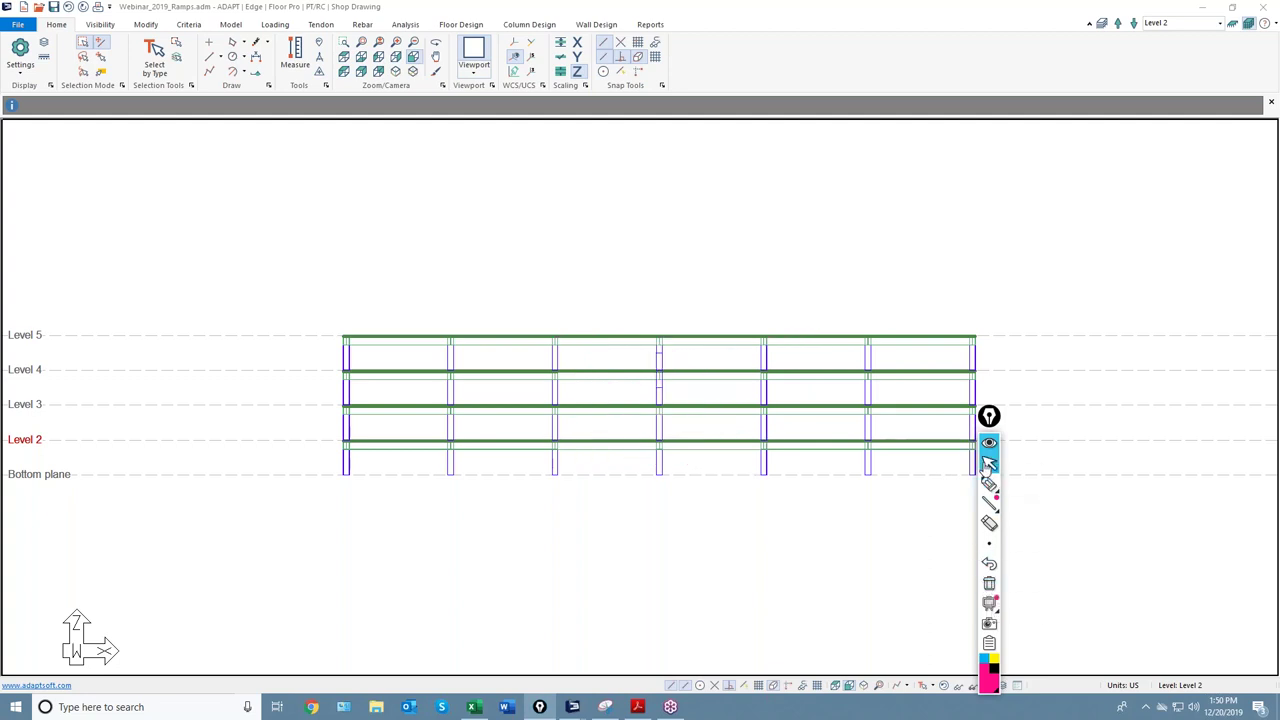
middle_drag(654, 543, 611, 463)
scroll(633, 385, down, 1)
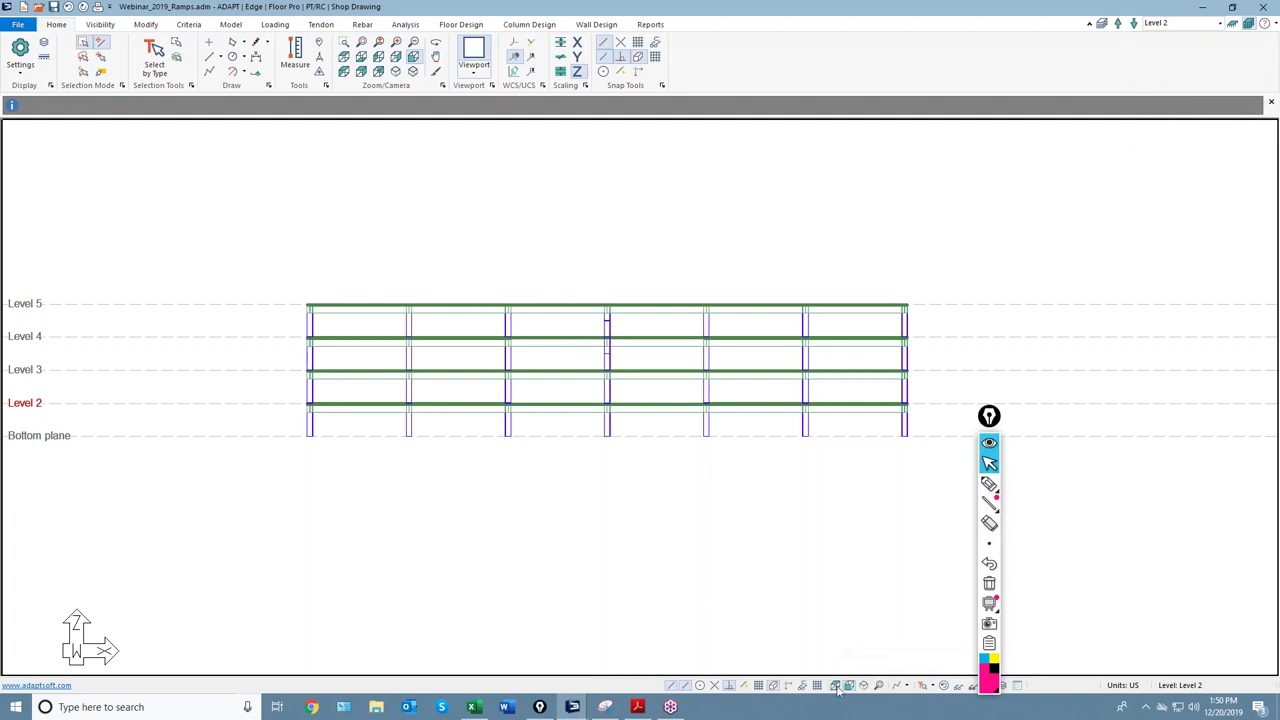
Step: In plan view, outline a four-corner ramp across the lower notch bay of Level 2
click(835, 685)
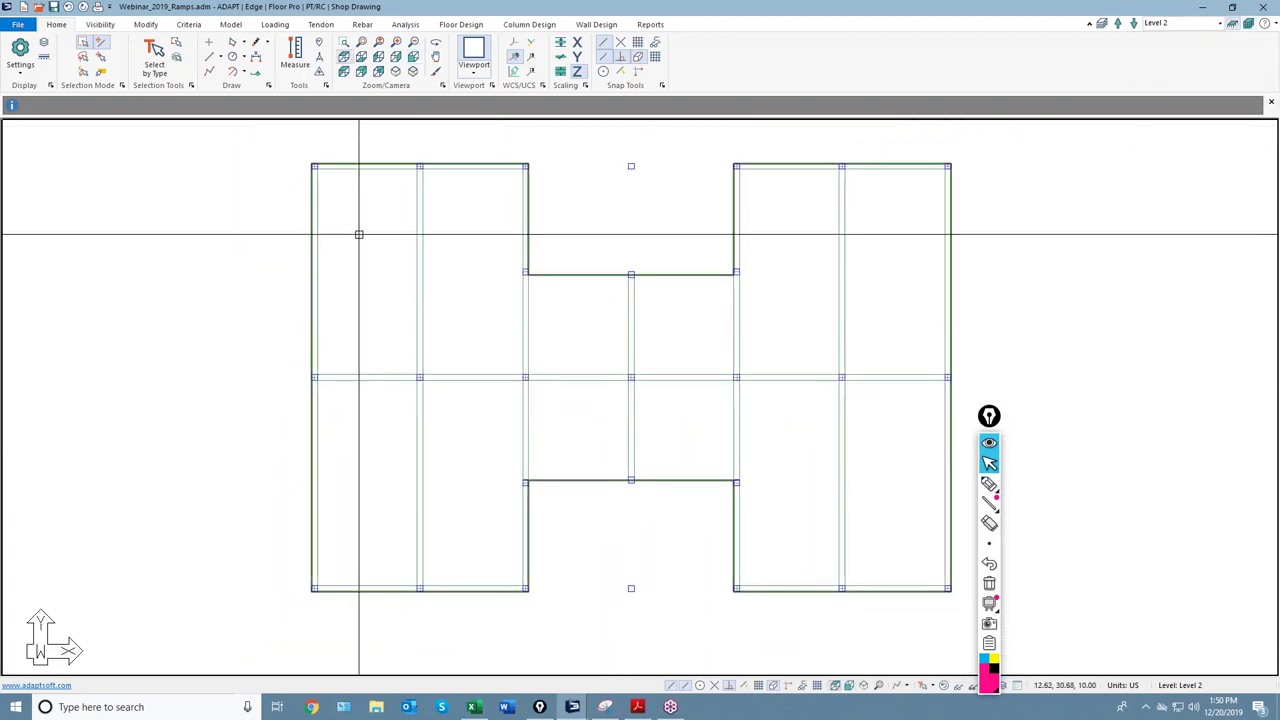
click(230, 24)
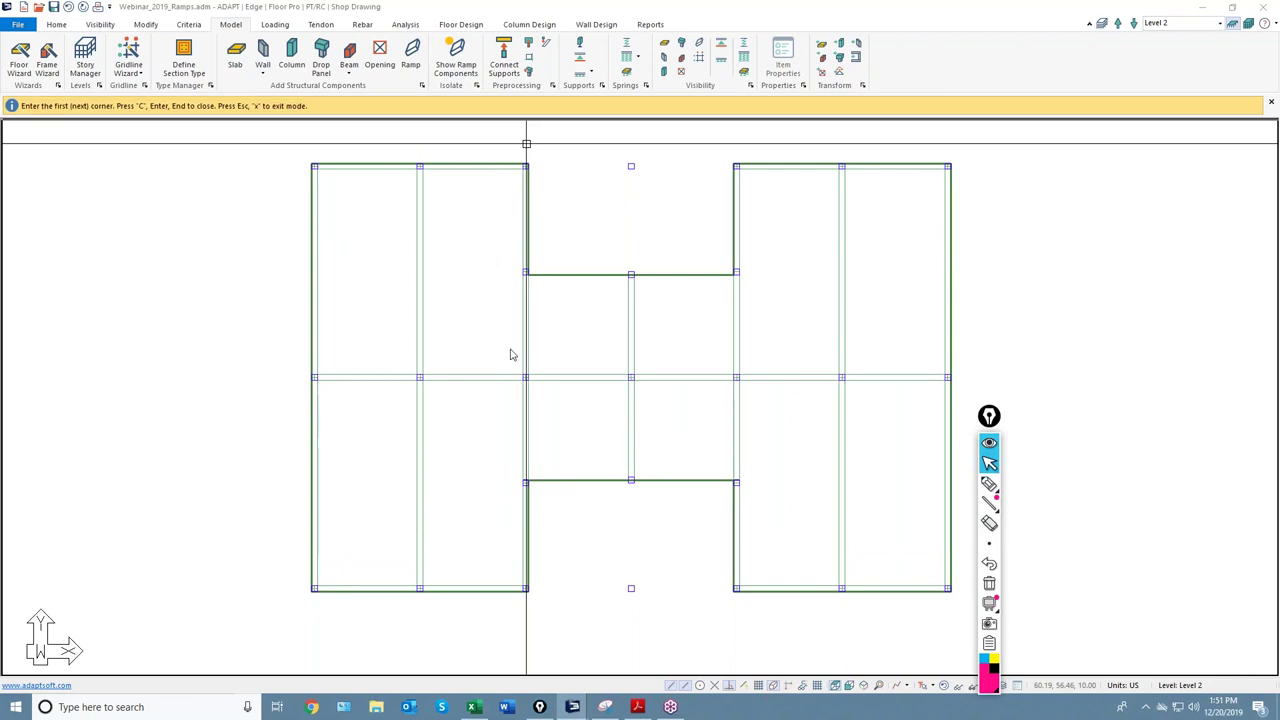
scroll(535, 510, up, 5)
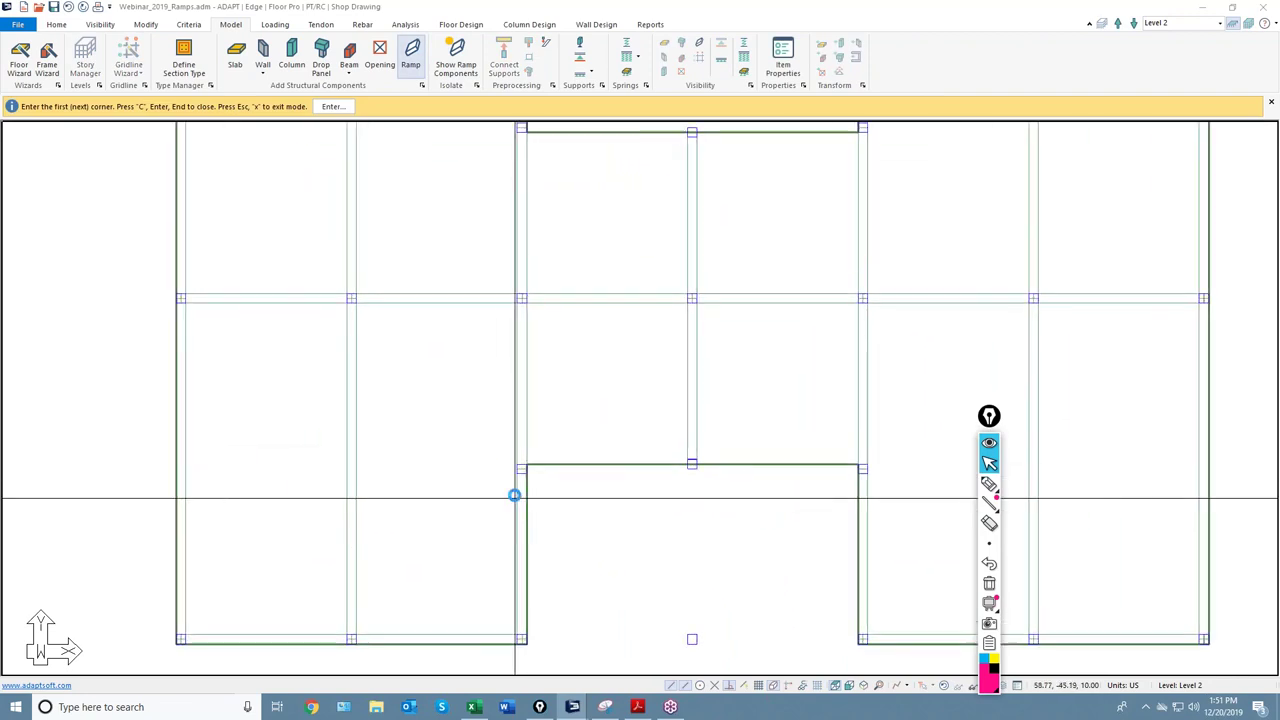
click(530, 456)
scroll(530, 456, down, 3)
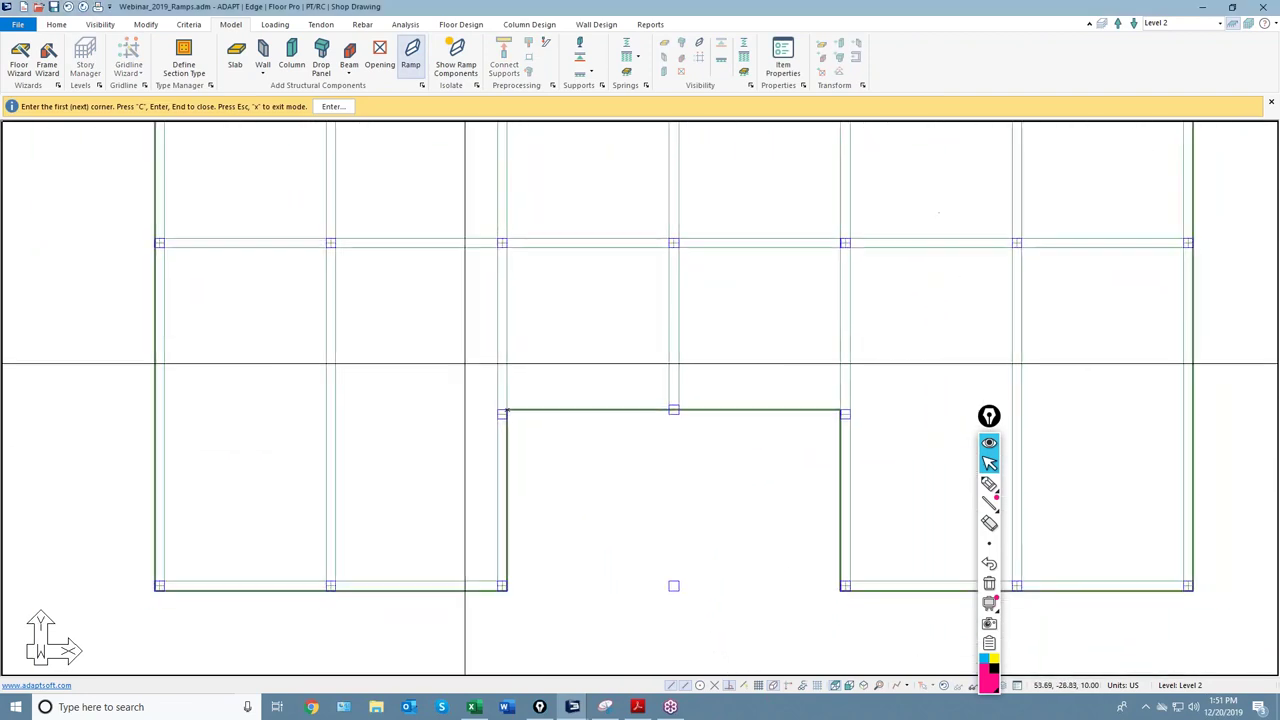
scroll(491, 563, up, 2)
click(507, 544)
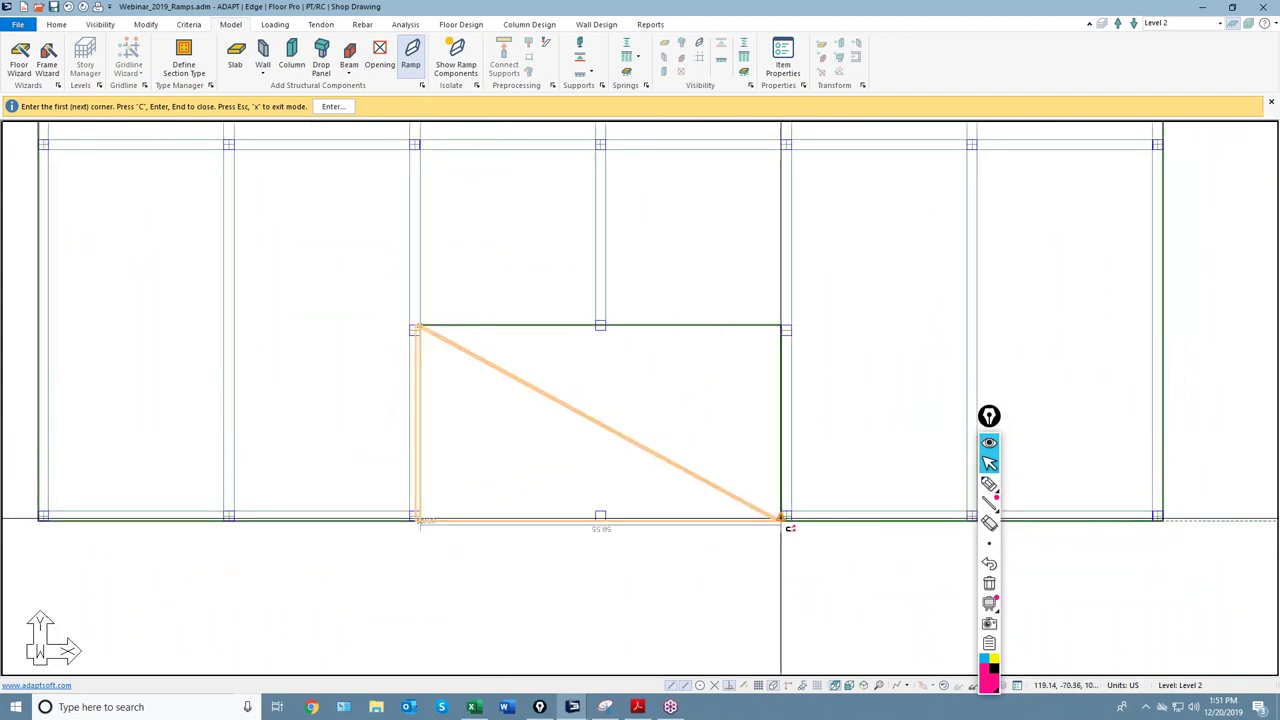
click(780, 518)
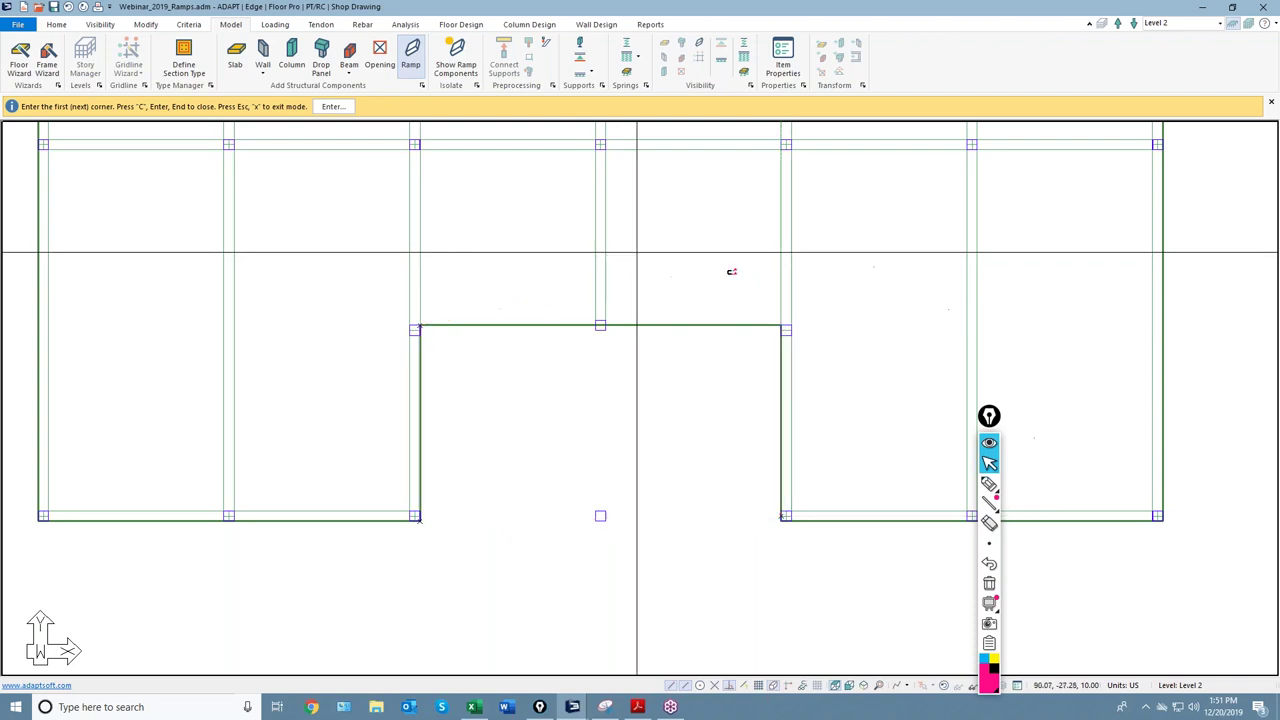
click(781, 326)
scroll(669, 409, down, 1)
Step: Finish the lower ramp, sketch a '2 → 6' direction arrow over it, and zoom out
right_click(656, 271)
click(676, 279)
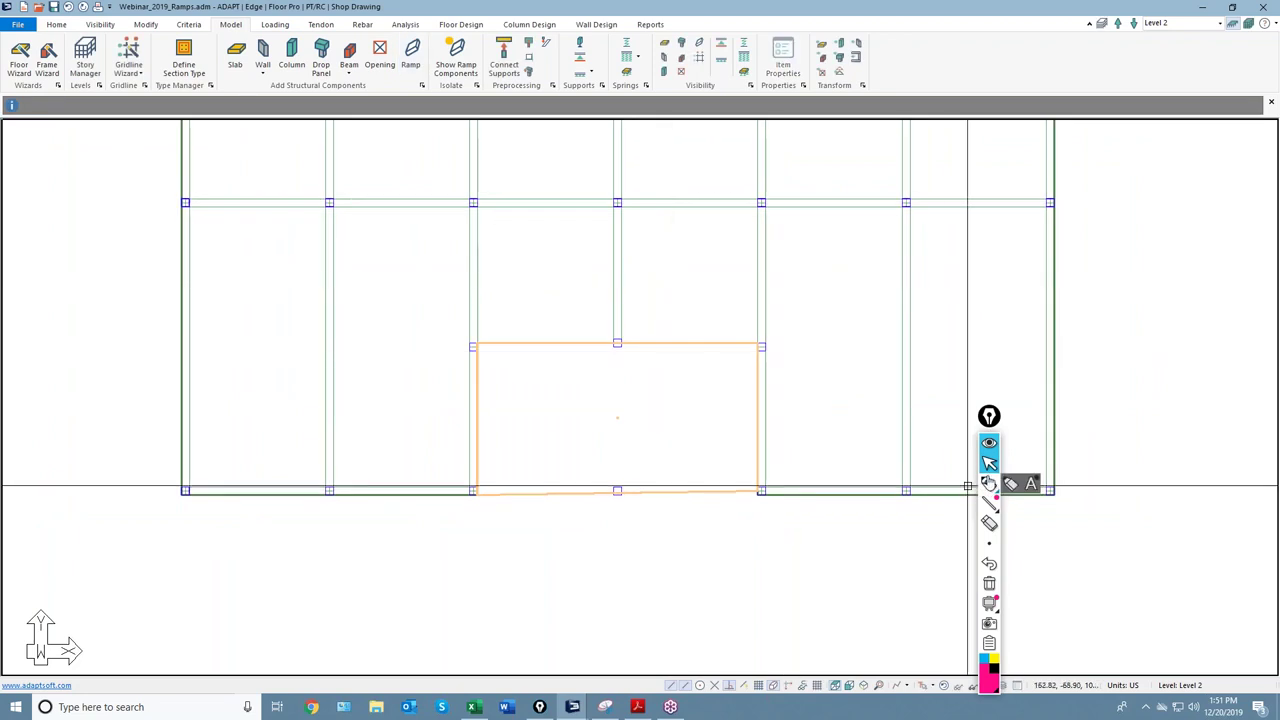
click(989, 483)
mouse_move(503, 421)
mouse_down()
mouse_move(579, 412)
mouse_move(562, 400)
mouse_move(606, 421)
mouse_up()
drag(498, 393, 520, 402)
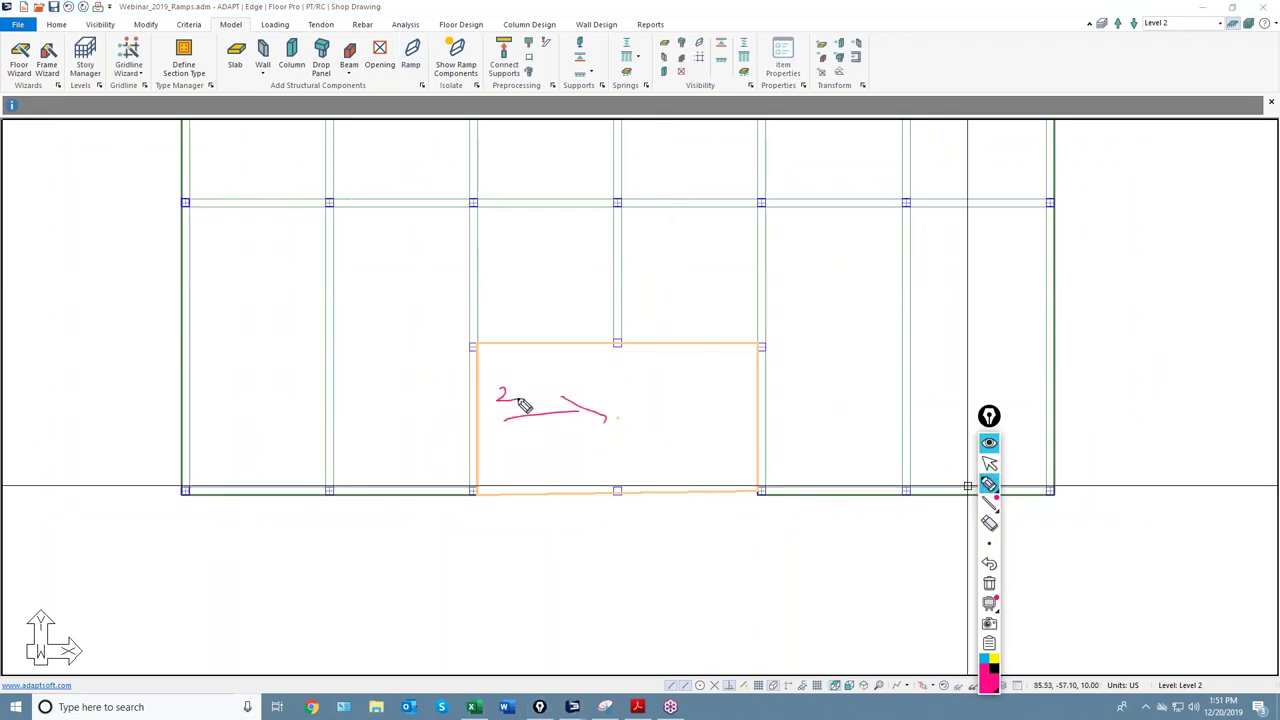
drag(642, 391, 638, 401)
click(989, 463)
middle_drag(611, 449, 629, 474)
scroll(687, 253, down, 3)
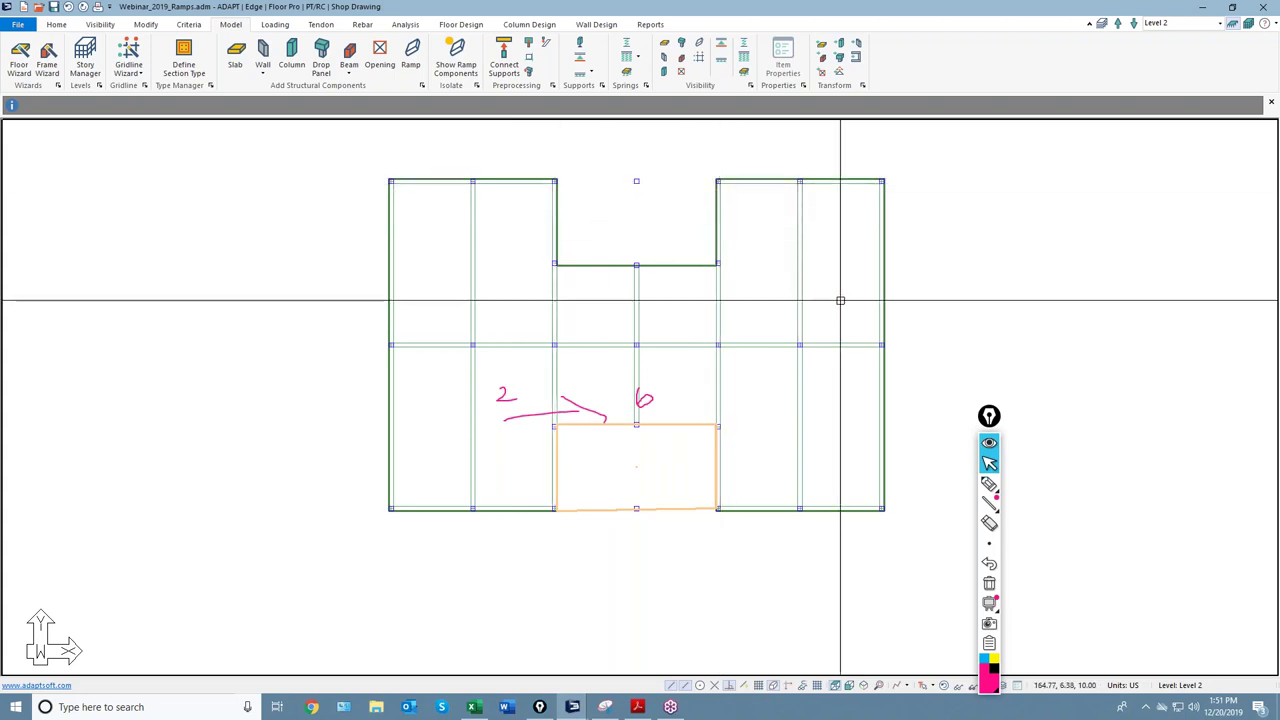
Step: Start a three-corner ramp outline in the upper notch, then abandon it
click(410, 58)
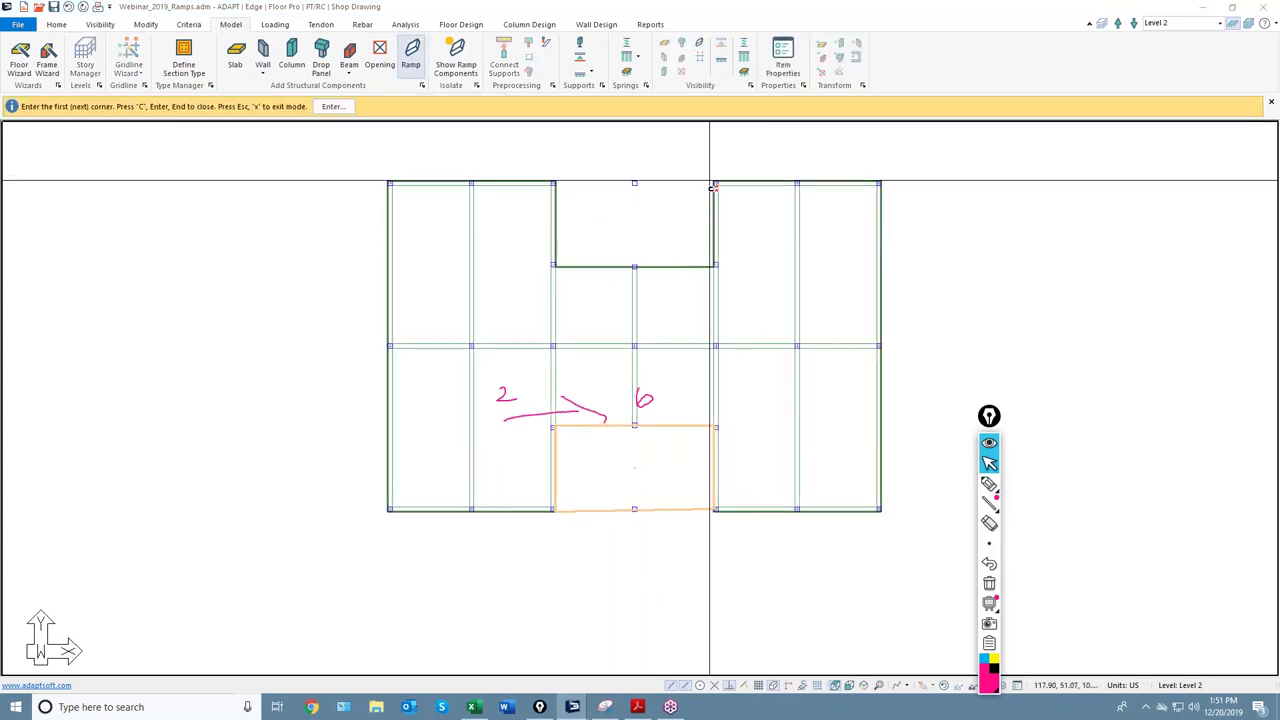
click(713, 183)
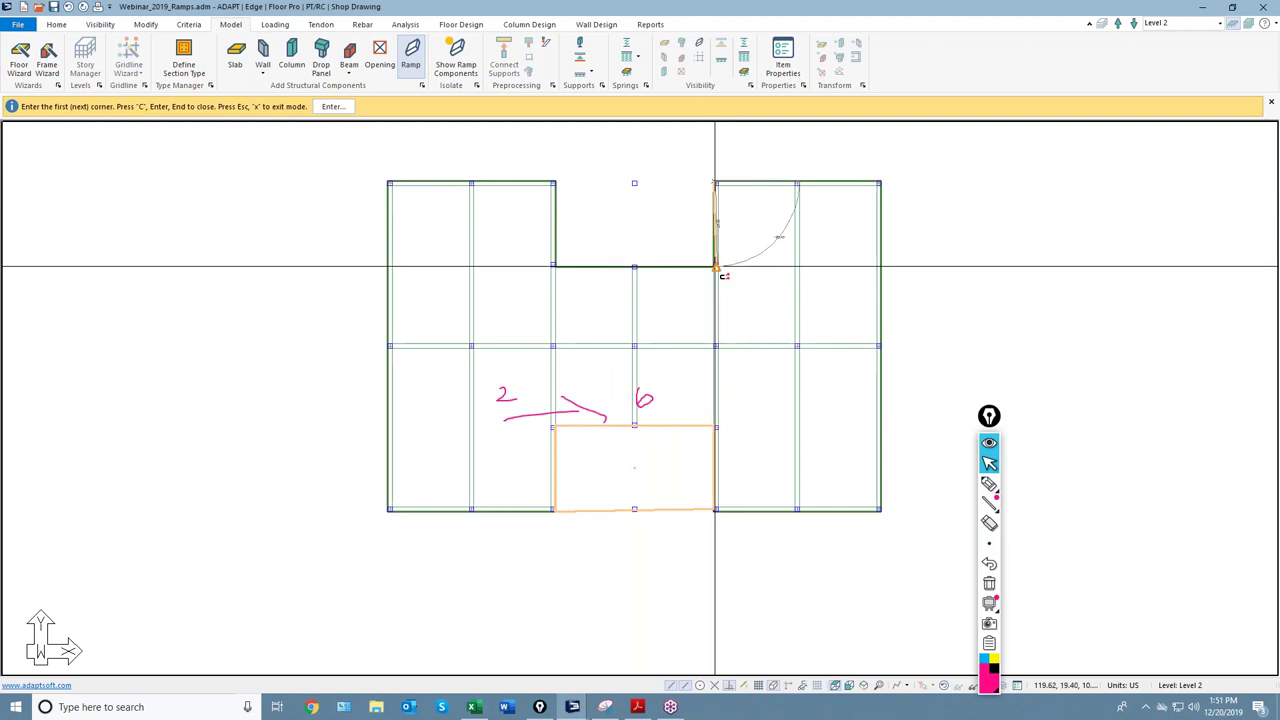
click(713, 266)
scroll(556, 266, up, 5)
click(518, 228)
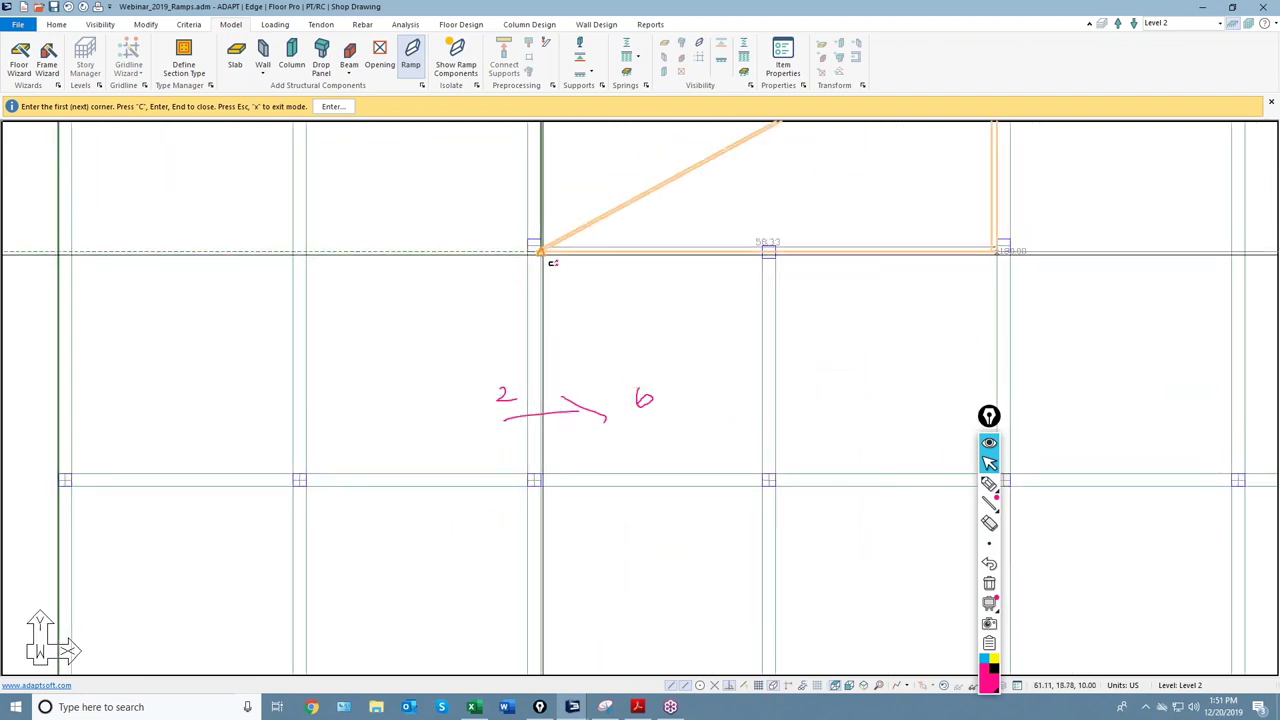
scroll(569, 349, down, 3)
key(Return)
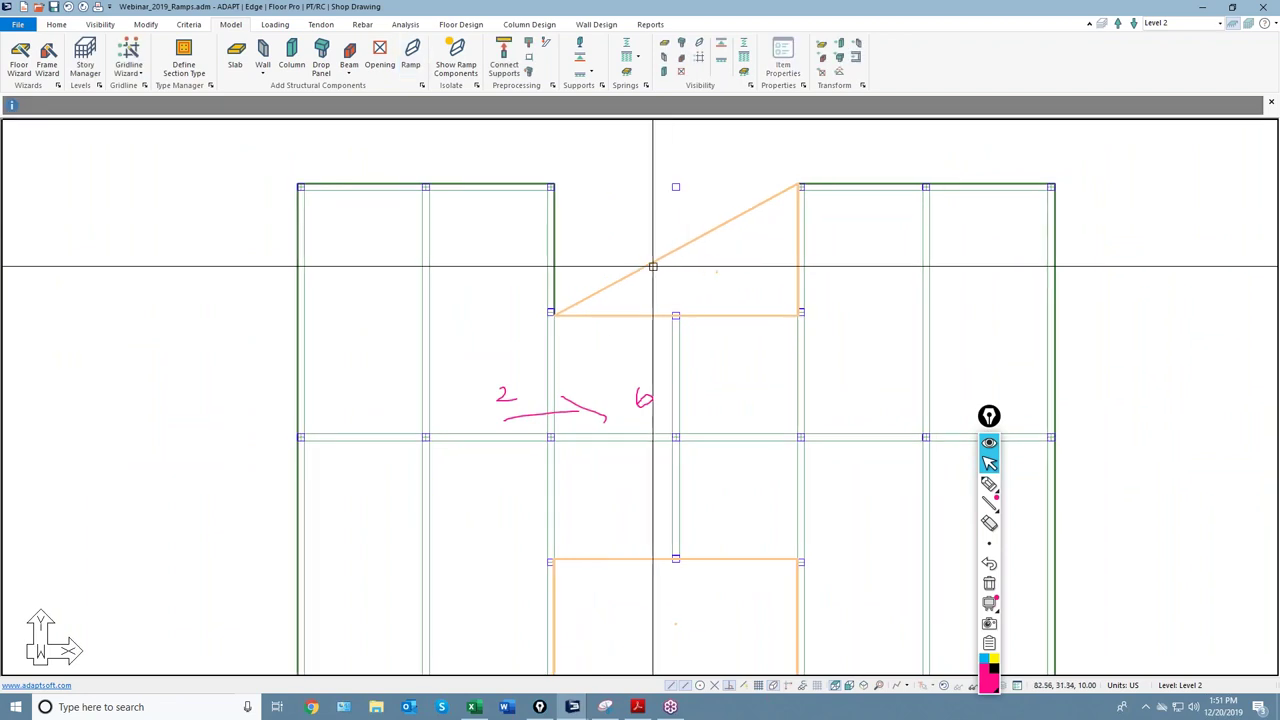
Step: Redraw the upper ramp from the right wall corner to the lower-left column and render it in 3D
click(411, 55)
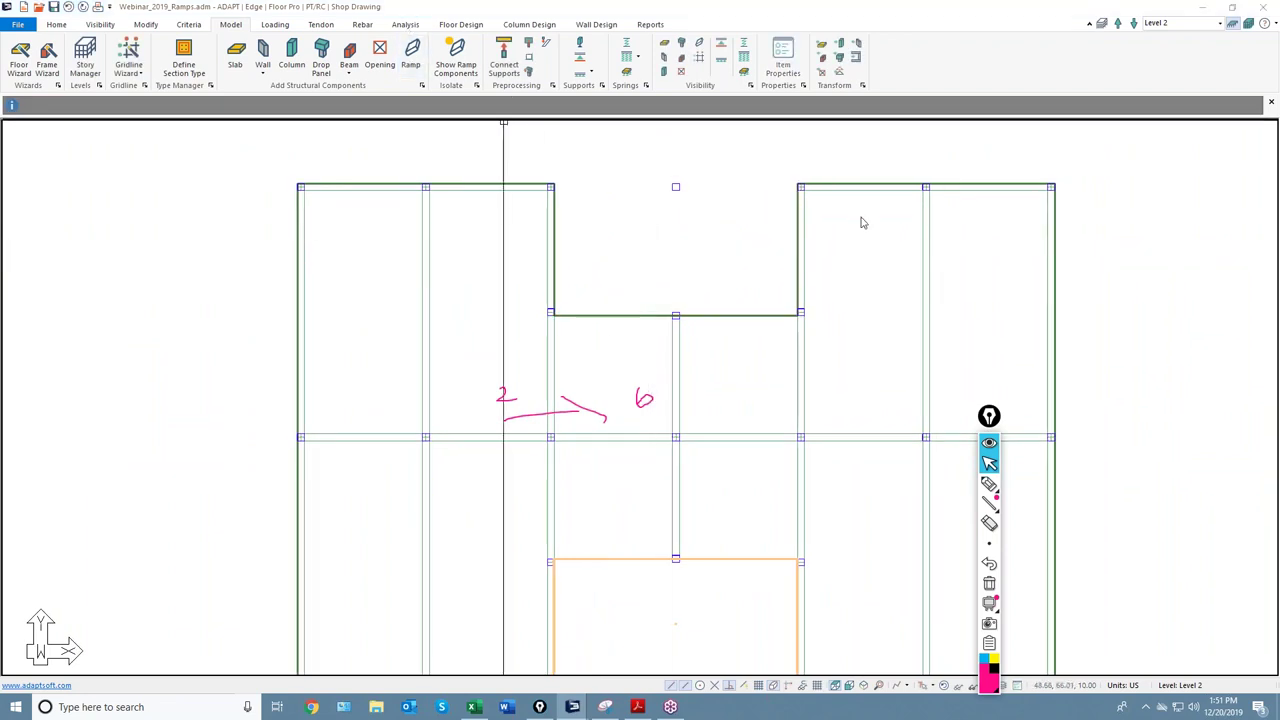
scroll(800, 198, up, 3)
click(805, 190)
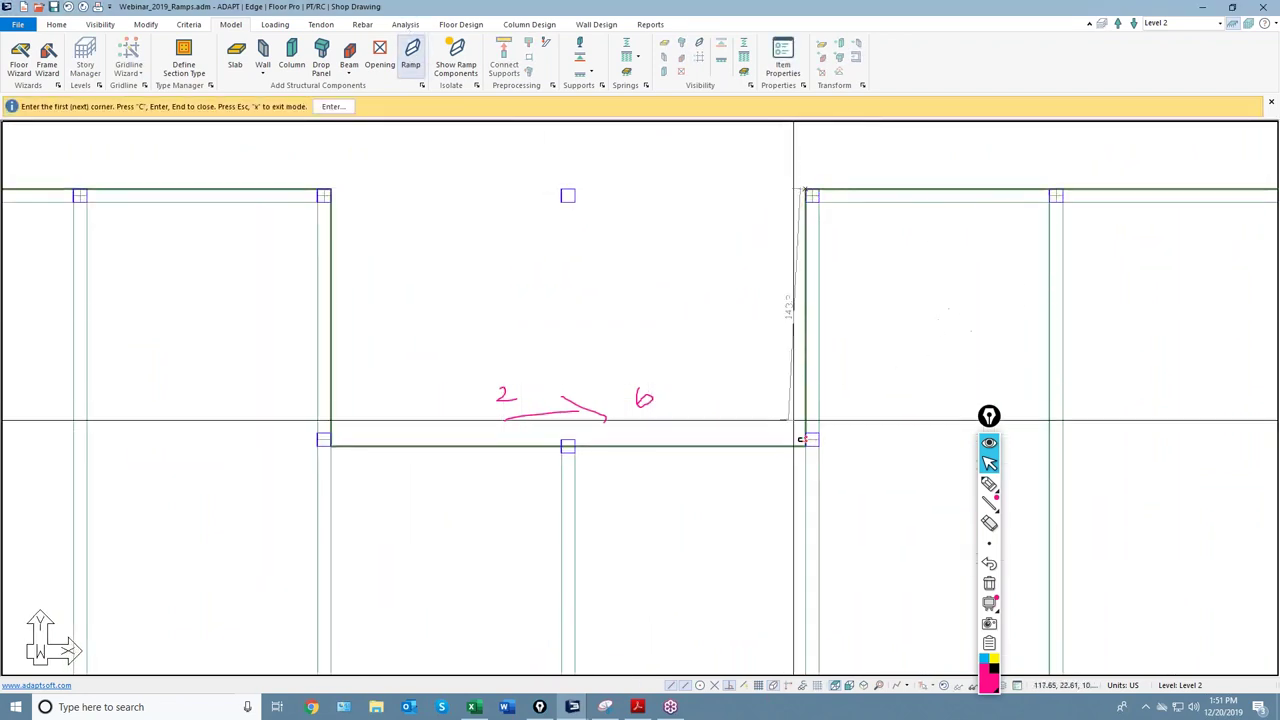
click(805, 445)
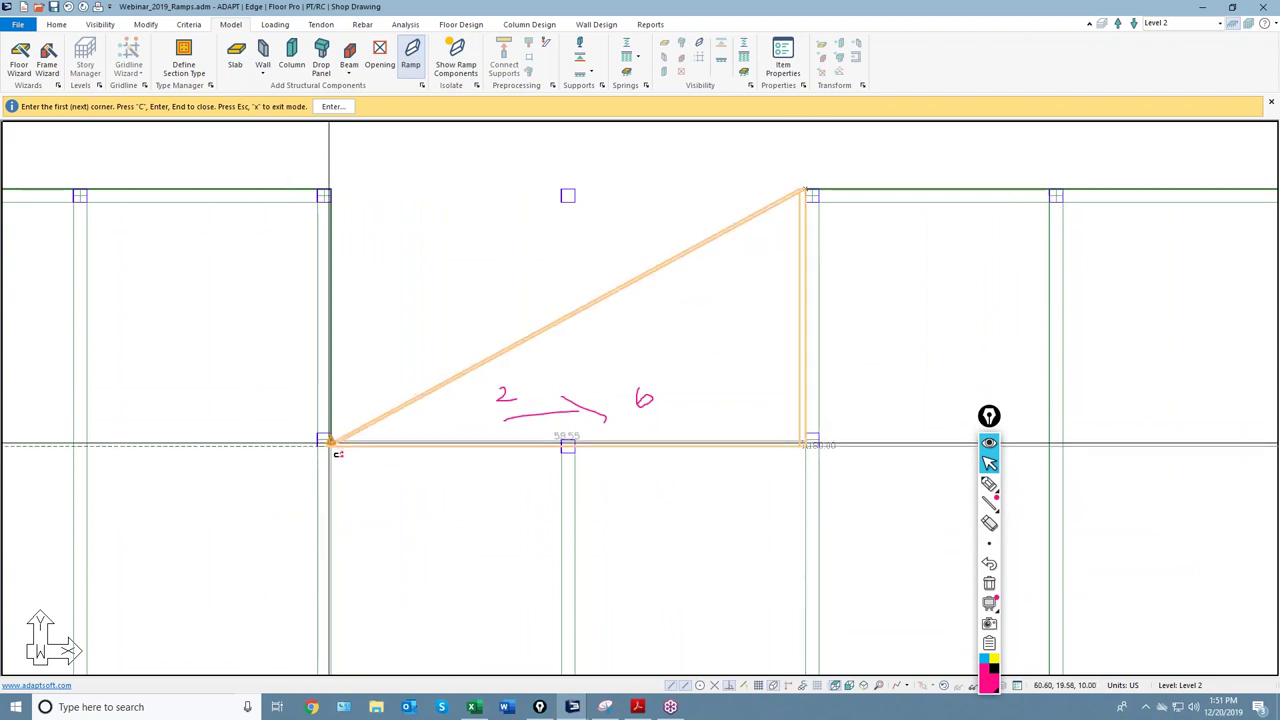
click(332, 442)
scroll(532, 425, down, 5)
right_click(530, 172)
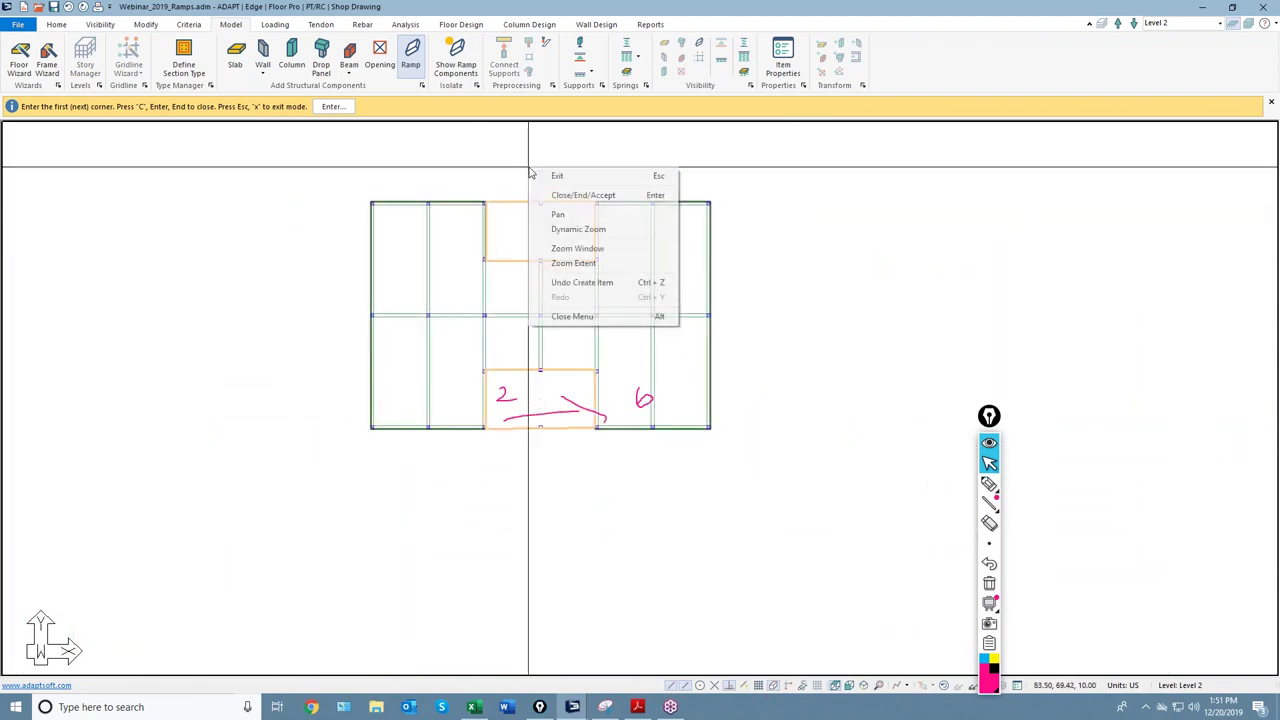
click(583, 195)
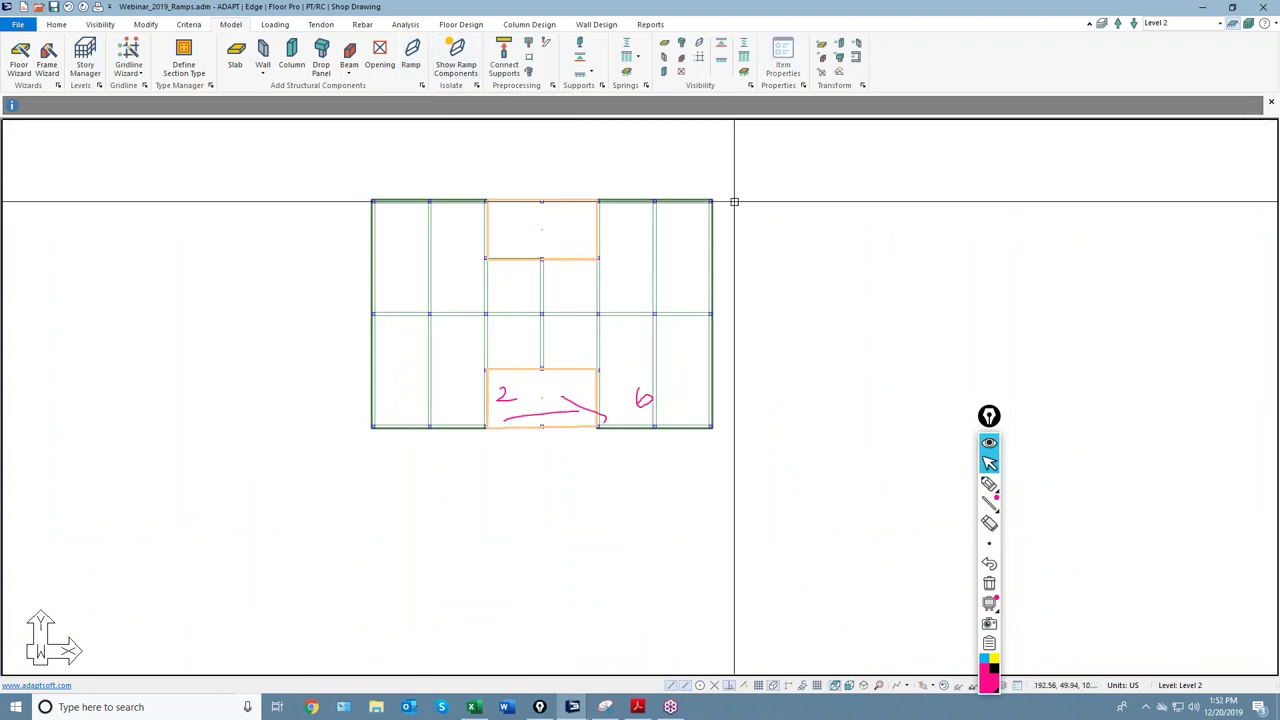
click(100, 24)
click(166, 58)
Step: Orbit the rendered Level 2 model to inspect both ramps, then close the 3D viewer
drag(666, 460, 691, 405)
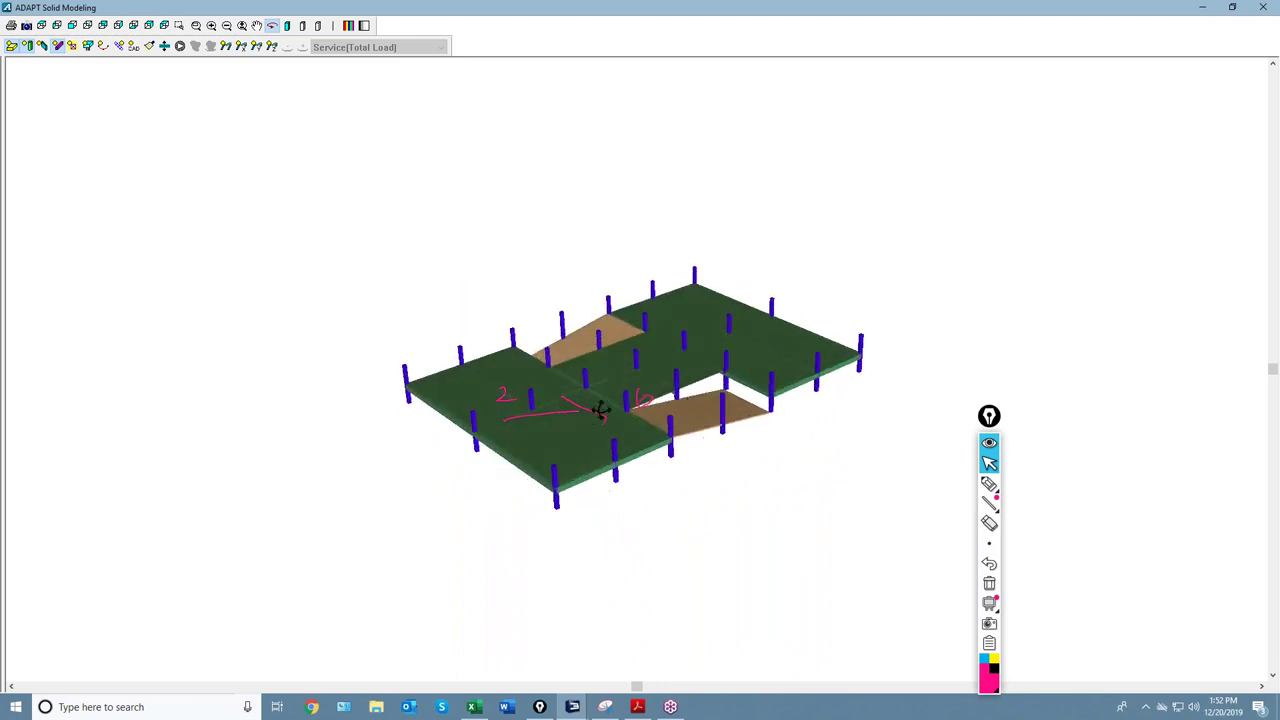
click(1268, 7)
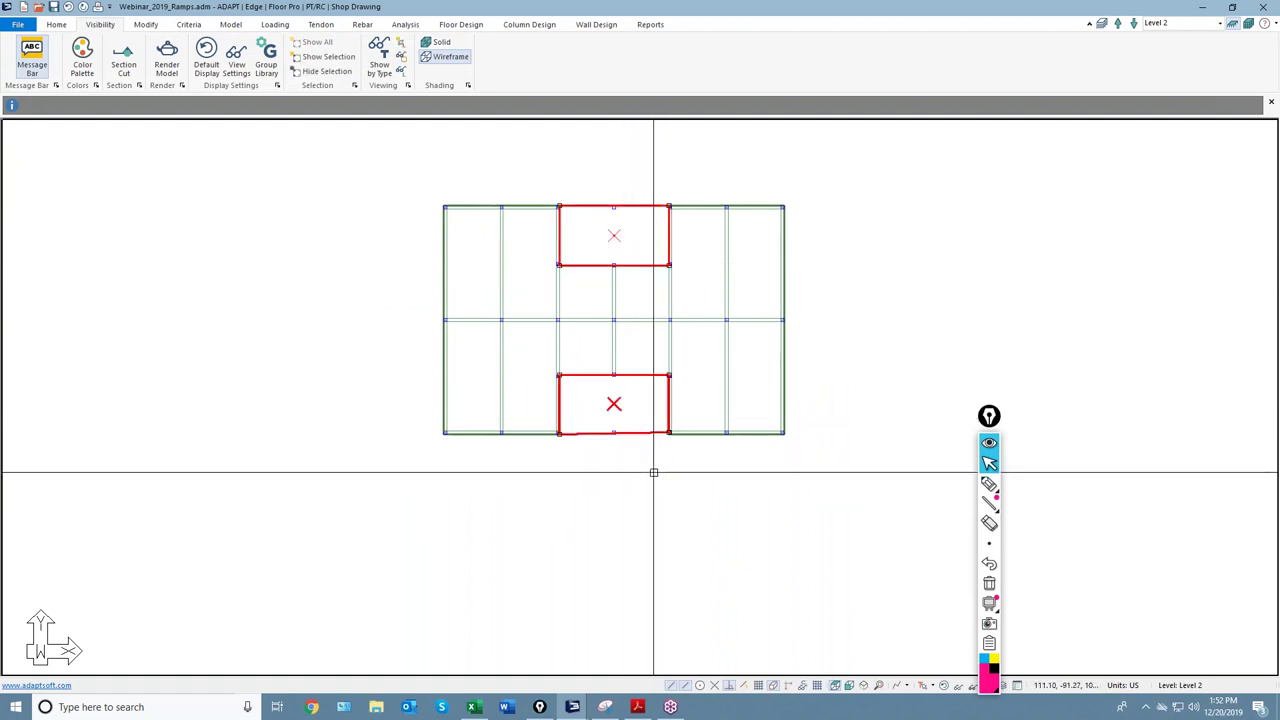
Step: Select both ramp bays in the middle of the floor plan
scroll(641, 457, up, 5)
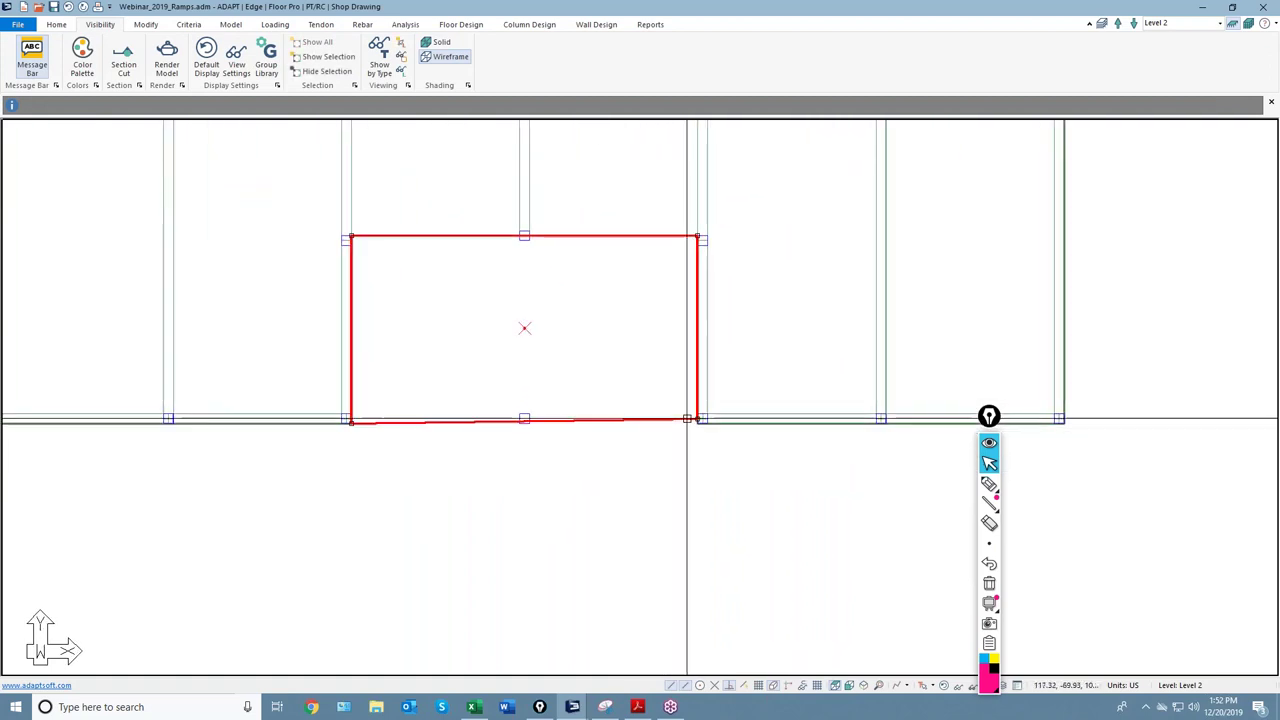
scroll(683, 432, up, 2)
click(697, 237)
click(703, 424)
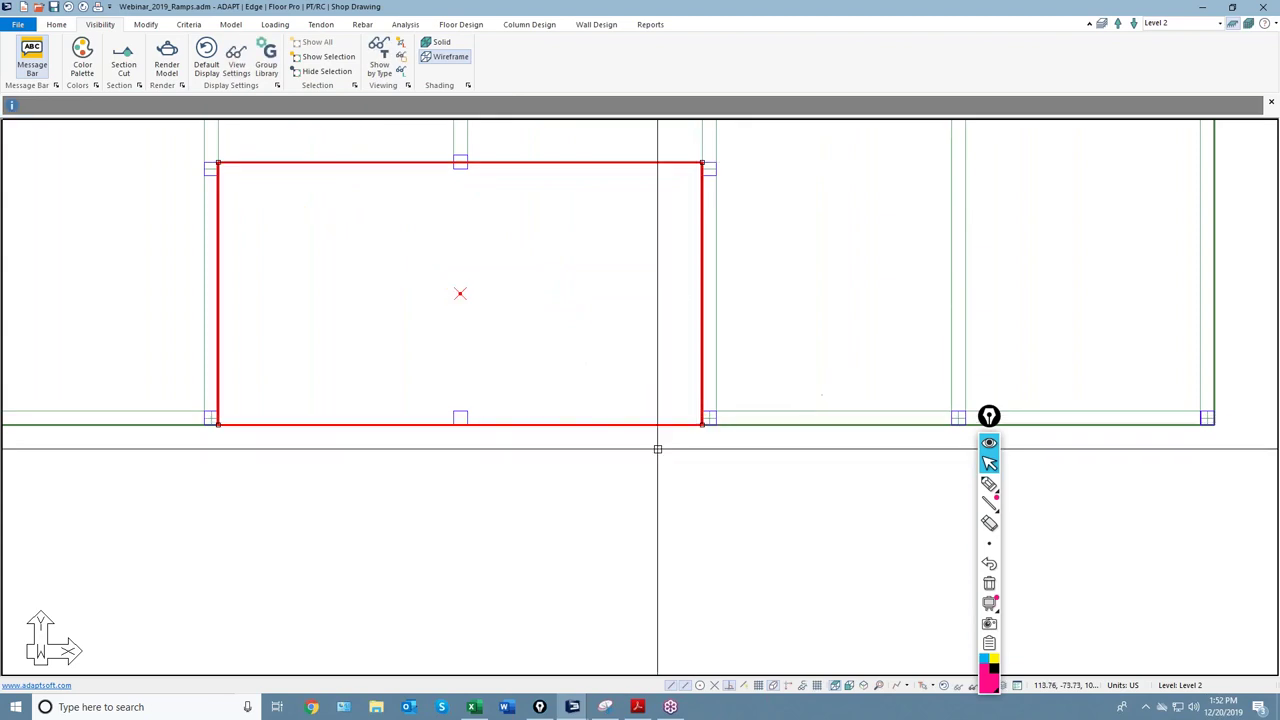
scroll(650, 470, down, 5)
scroll(660, 491, down, 3)
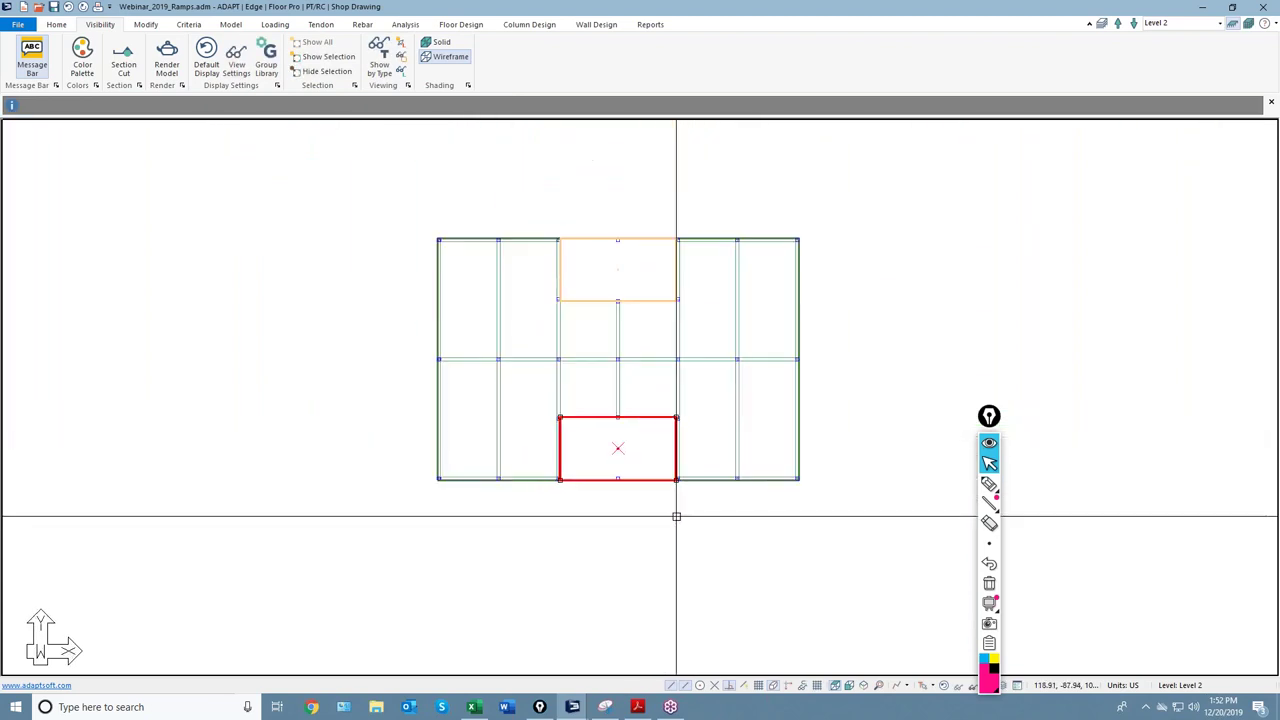
click(653, 281)
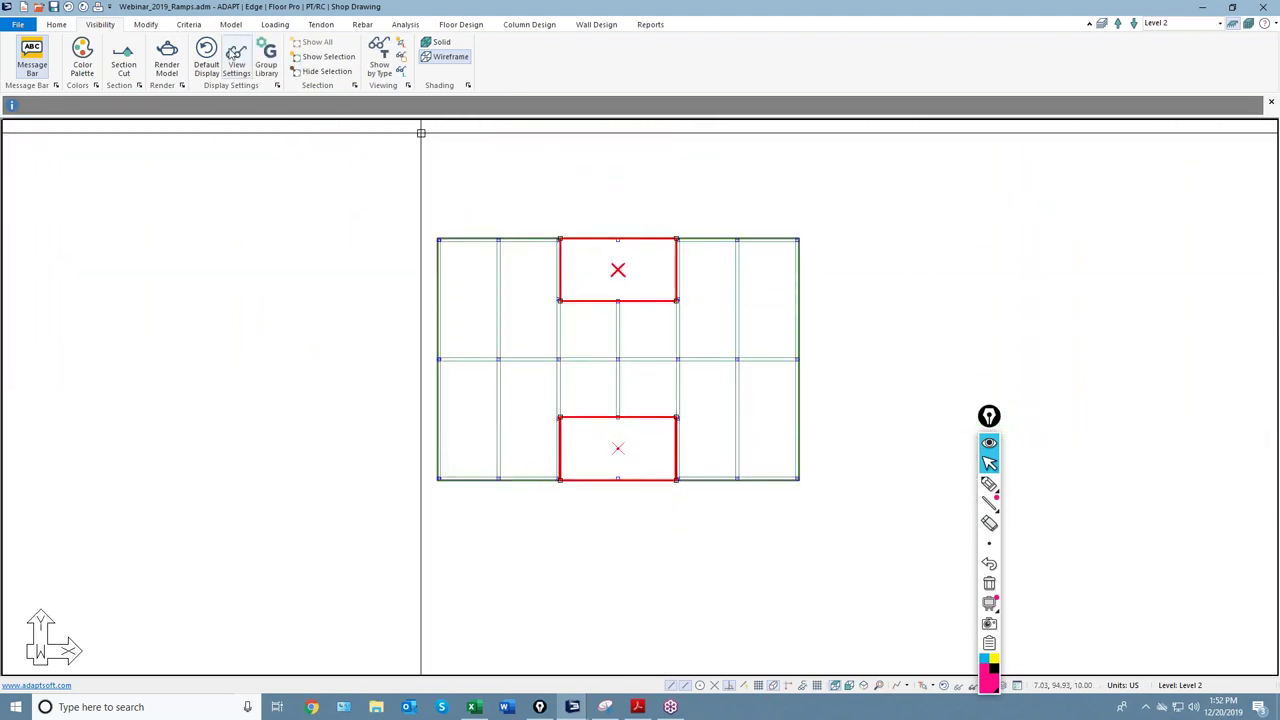
Step: Copy the selected ramps vertically up to the existing planes and render the model in 3D
click(145, 25)
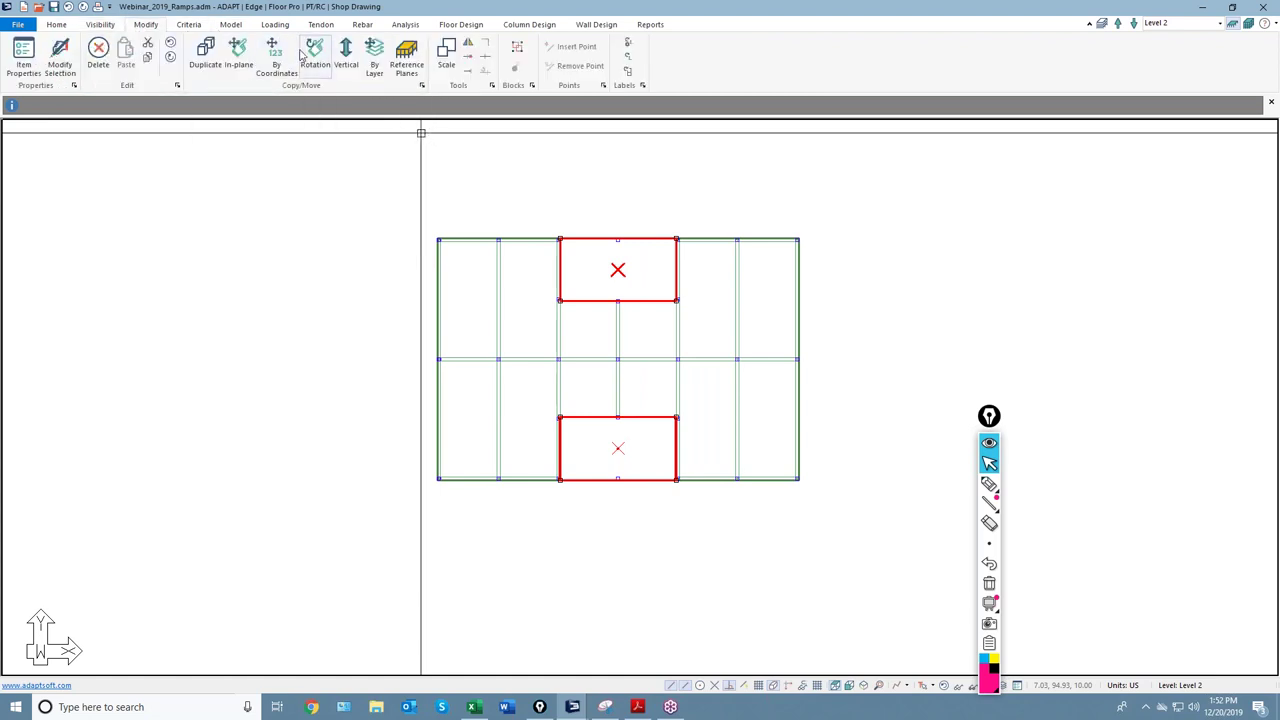
click(346, 55)
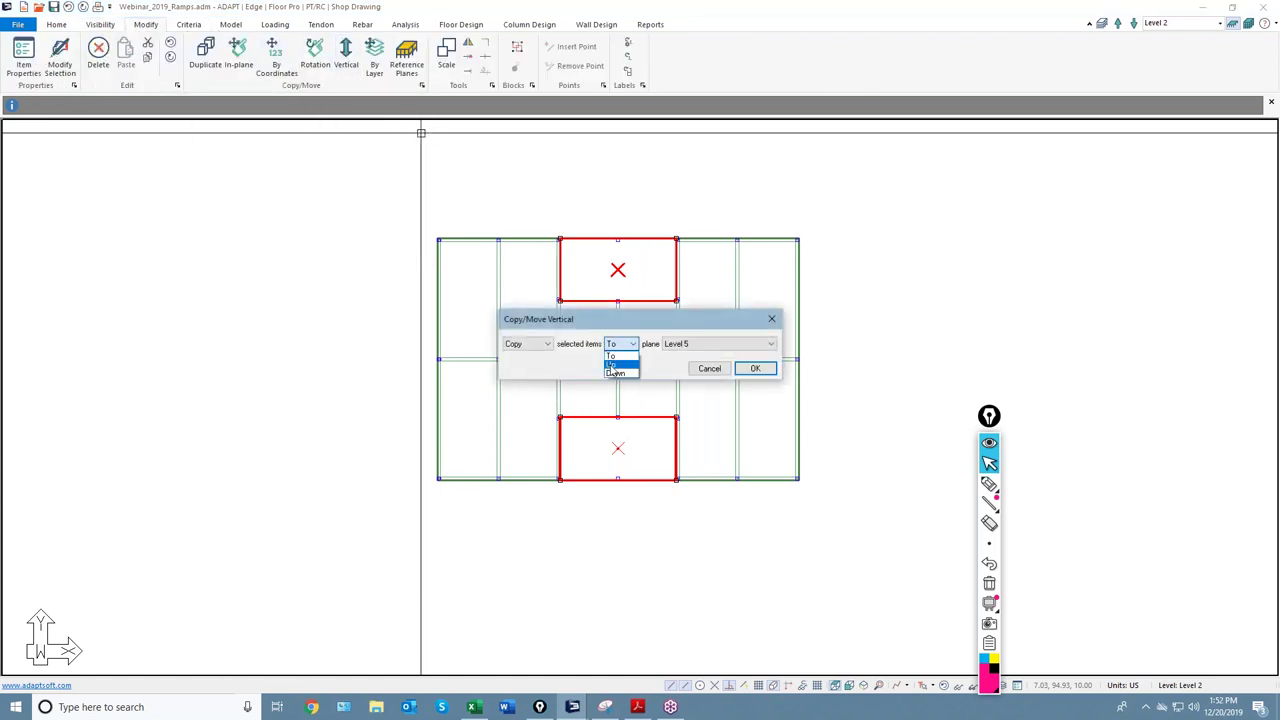
click(753, 369)
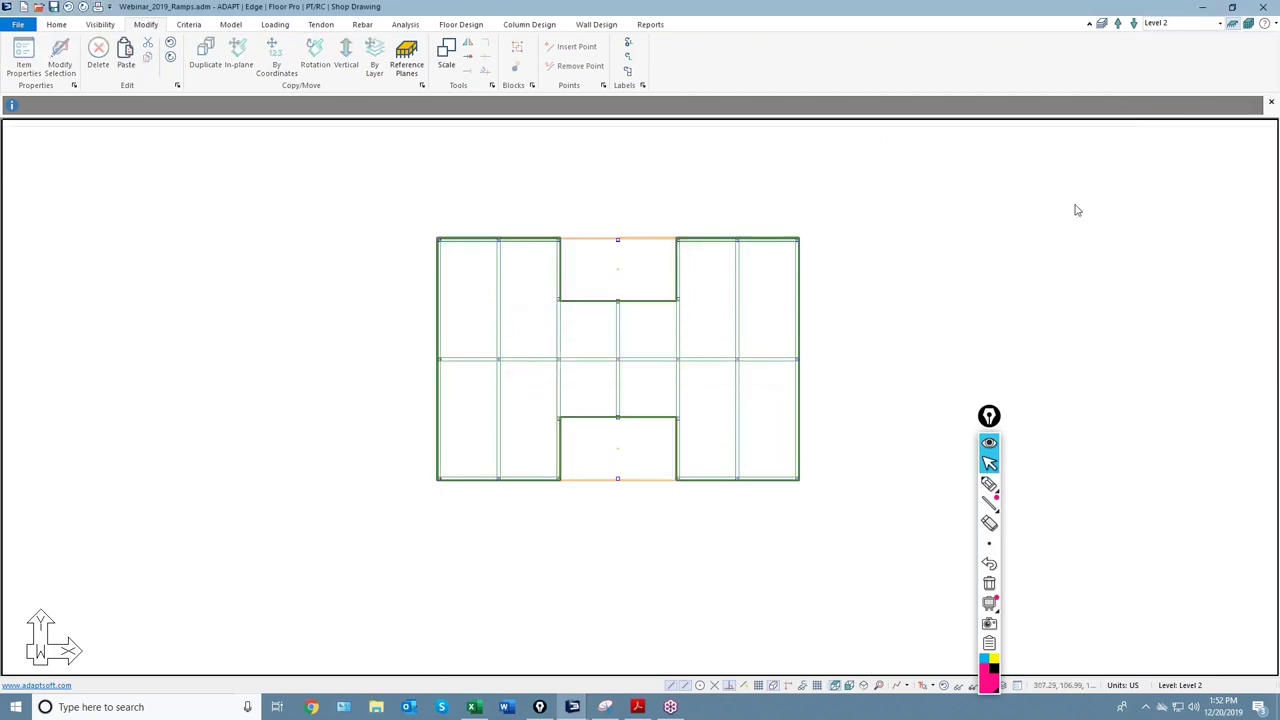
click(100, 24)
click(167, 62)
Step: Orbit and zoom around the stacked ramps, trace the top ramp with the pen, and close the view
drag(386, 309, 491, 297)
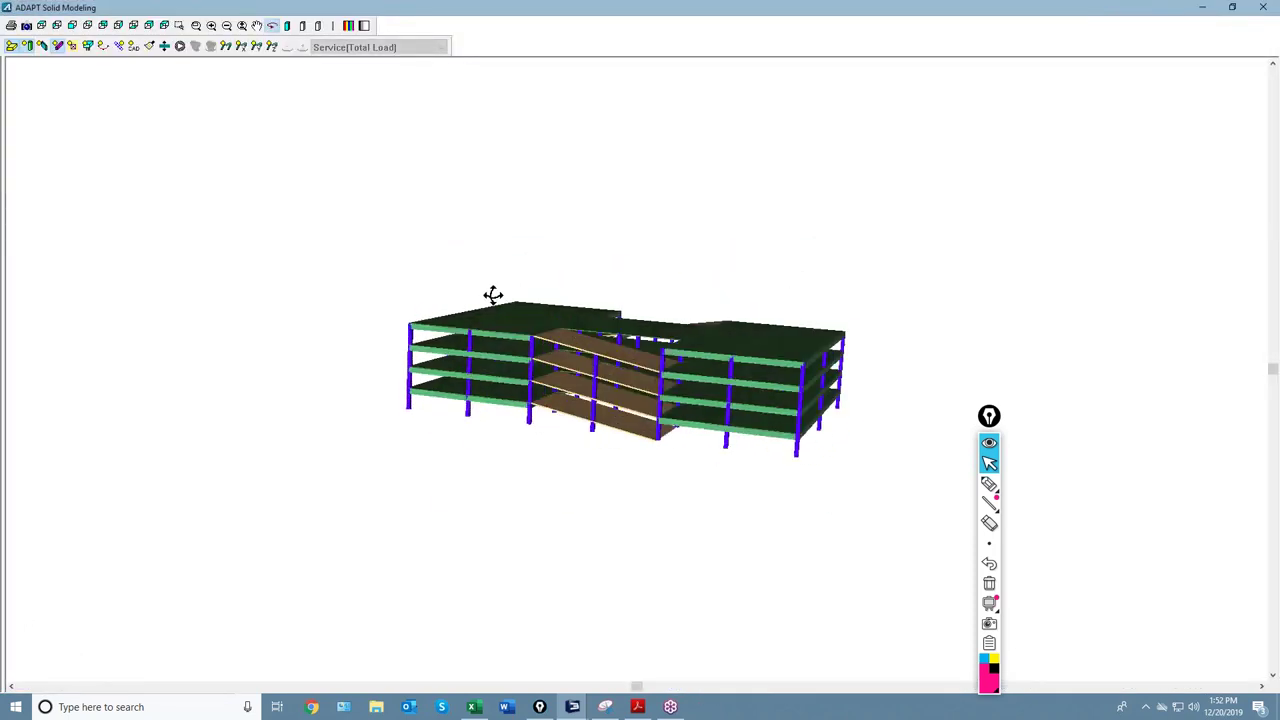
scroll(526, 437, up, 5)
drag(528, 446, 789, 545)
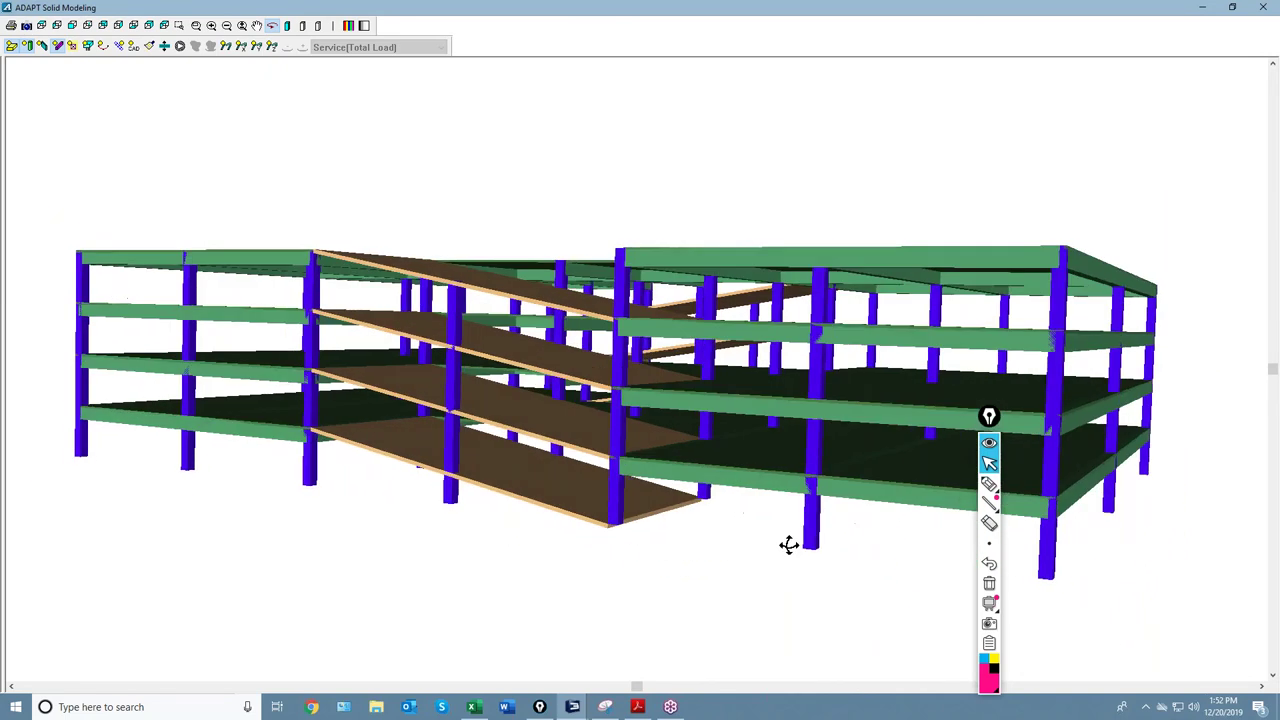
click(988, 484)
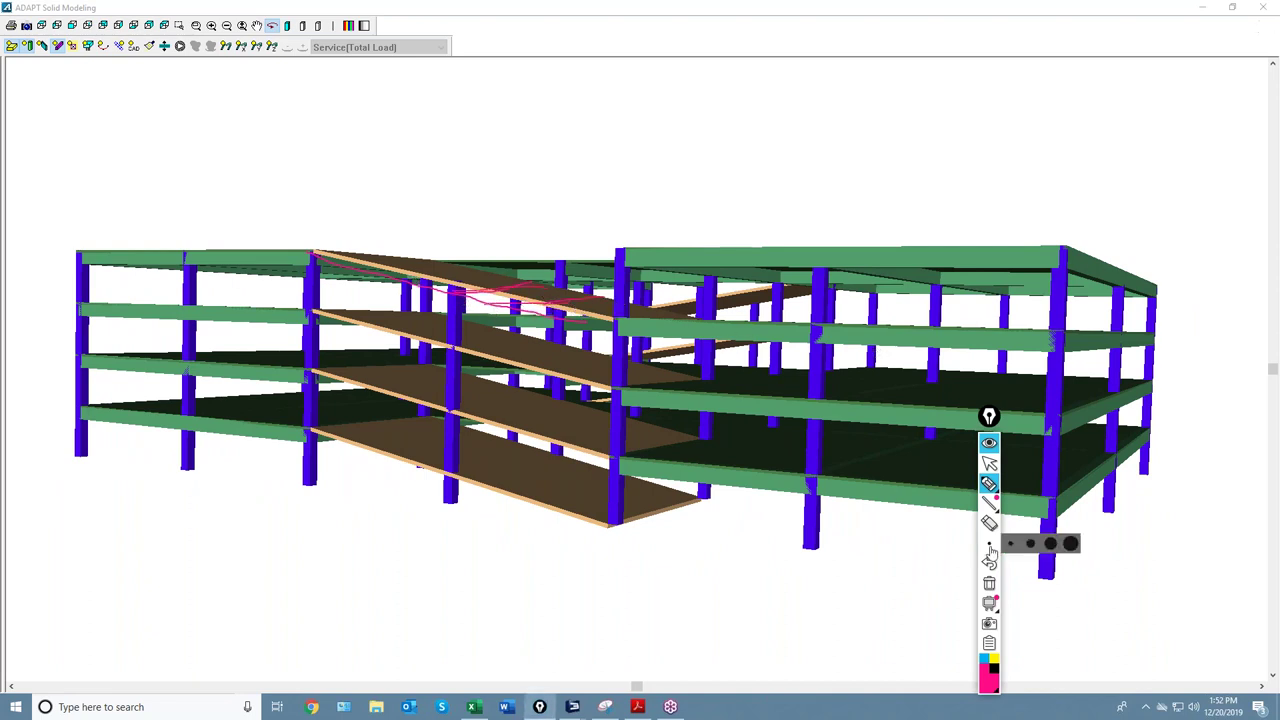
click(1262, 8)
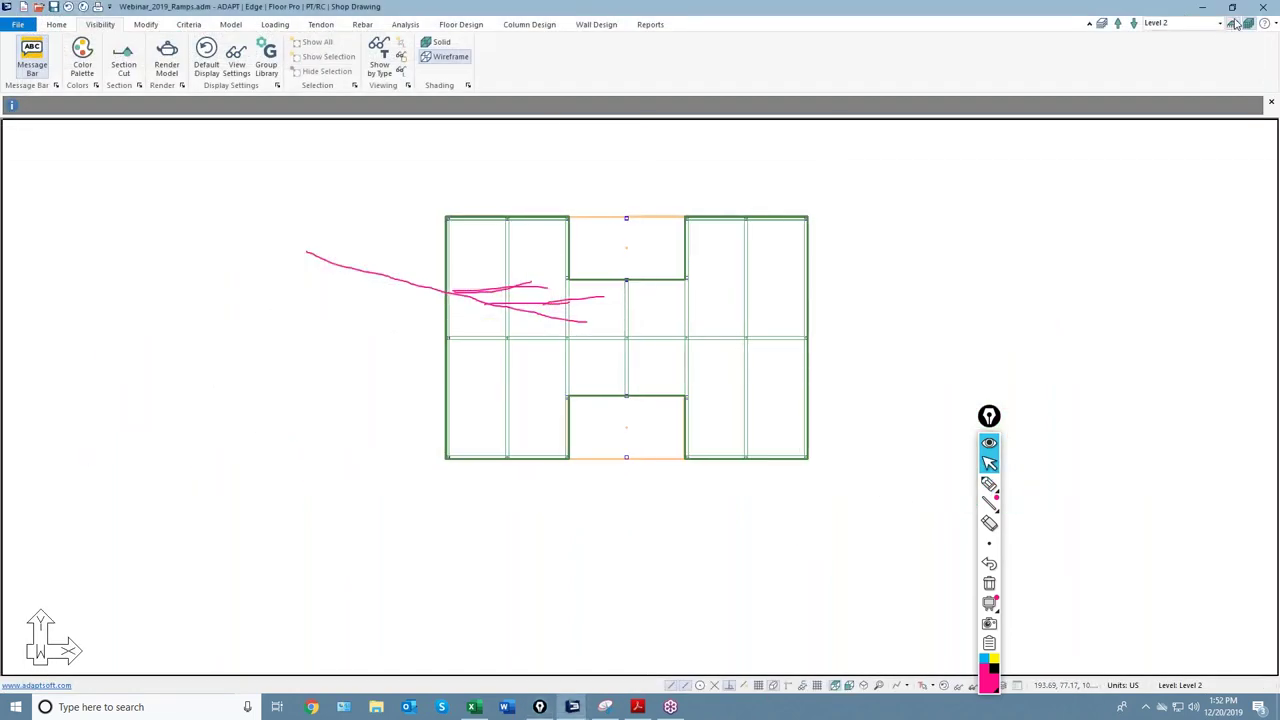
Step: Clear the markup and draw a beam from the lower ramp bay's corner to the bottom slab edge
click(989, 583)
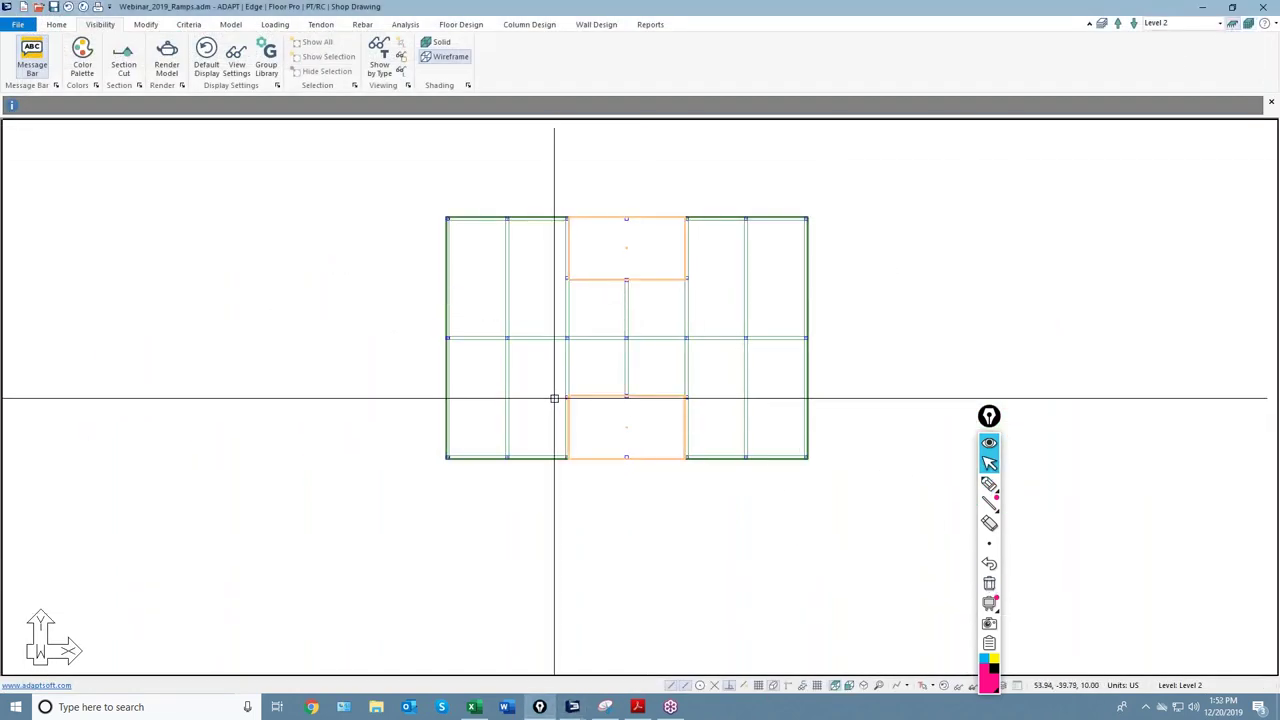
scroll(470, 285, up, 3)
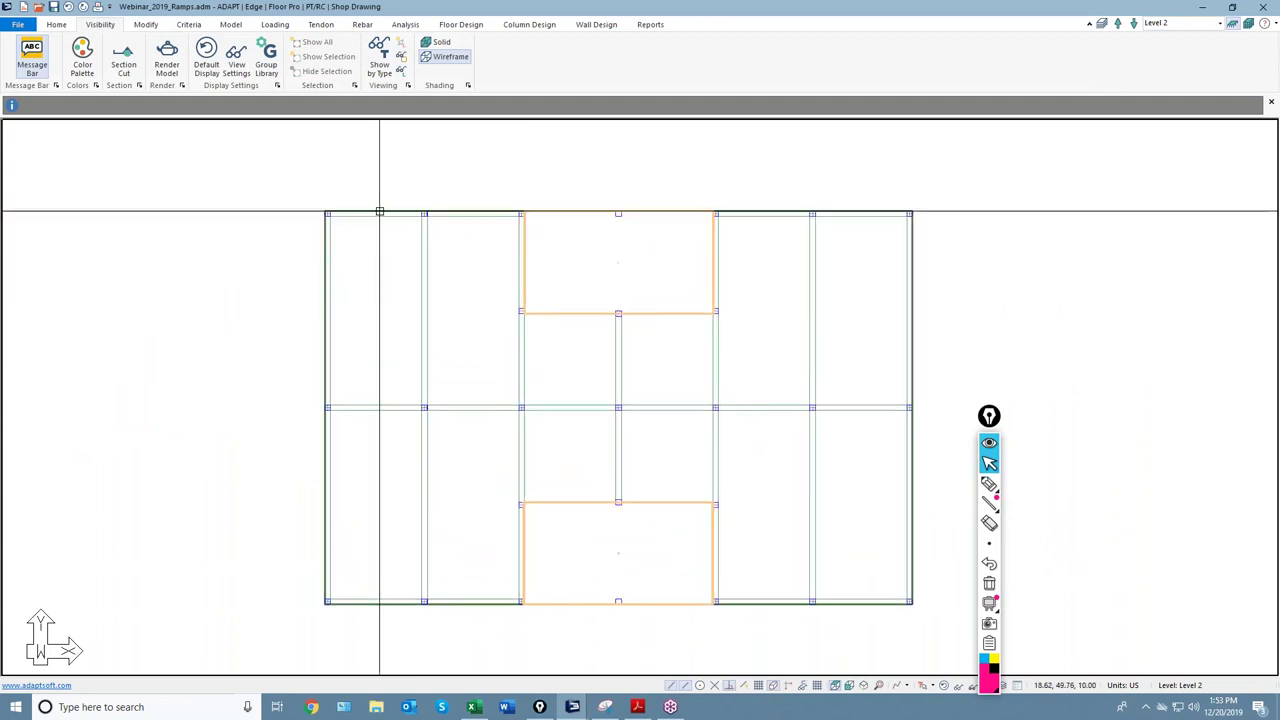
click(234, 26)
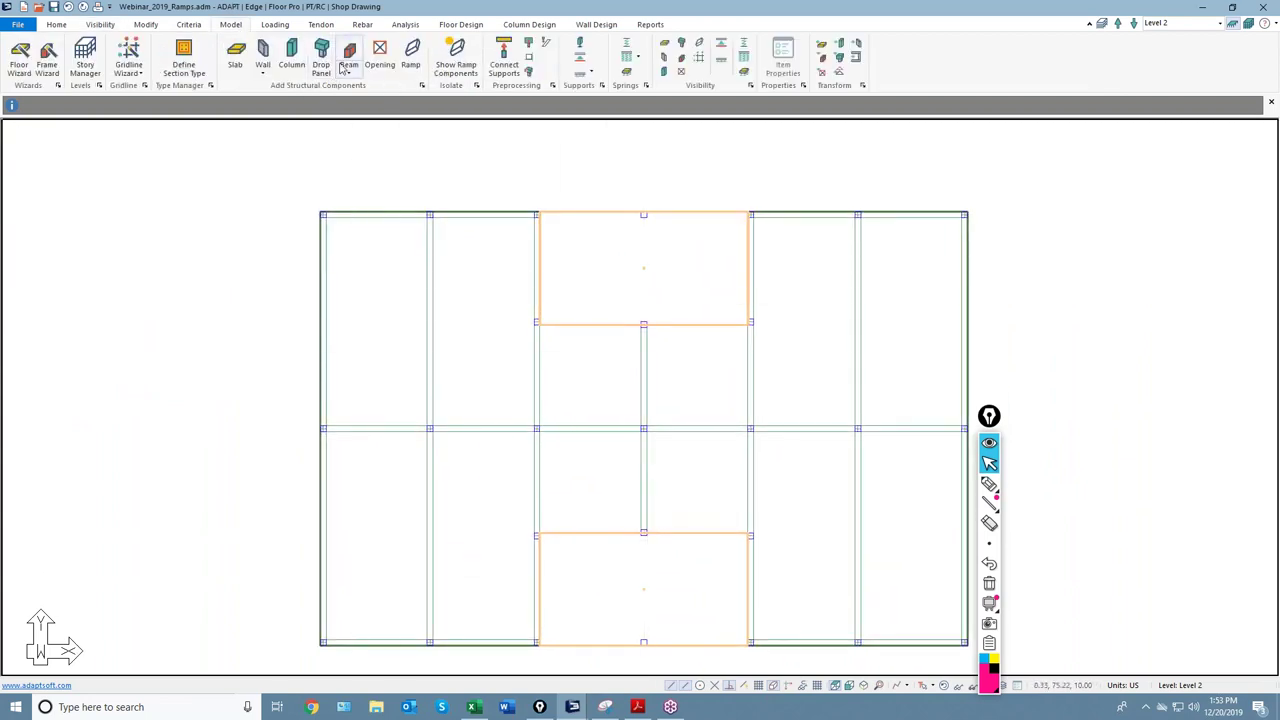
click(345, 66)
click(641, 217)
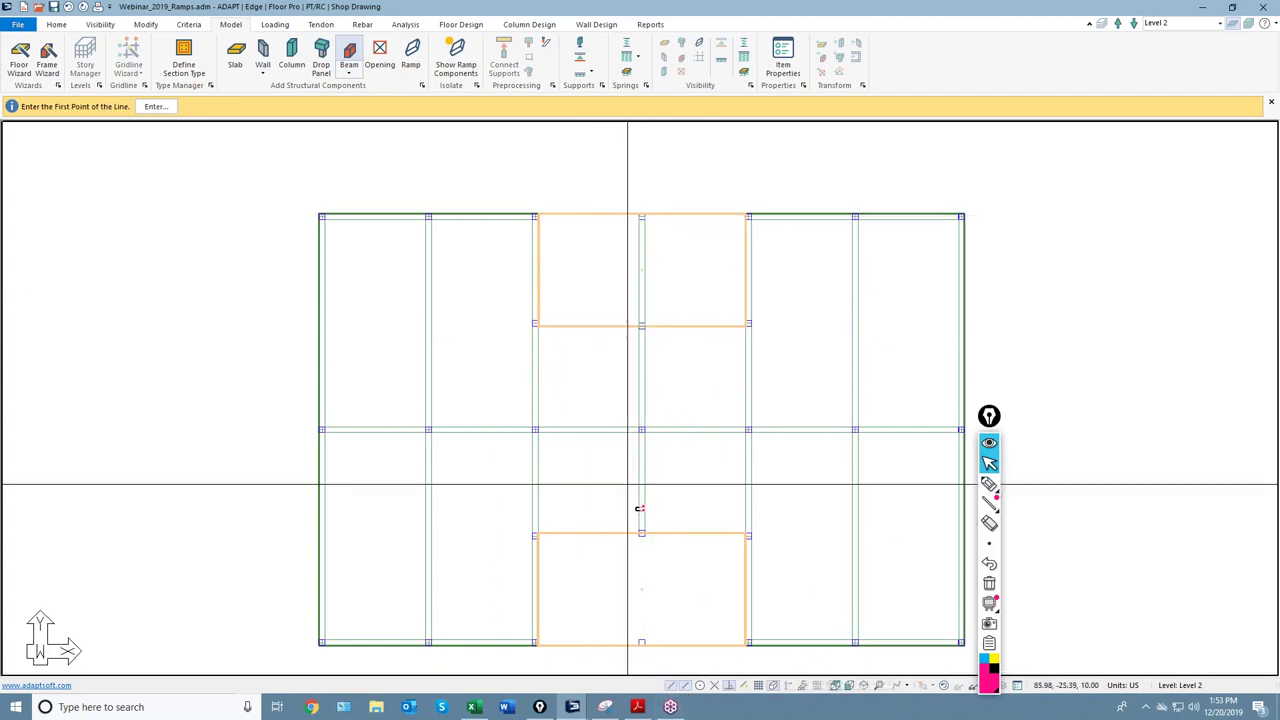
click(641, 535)
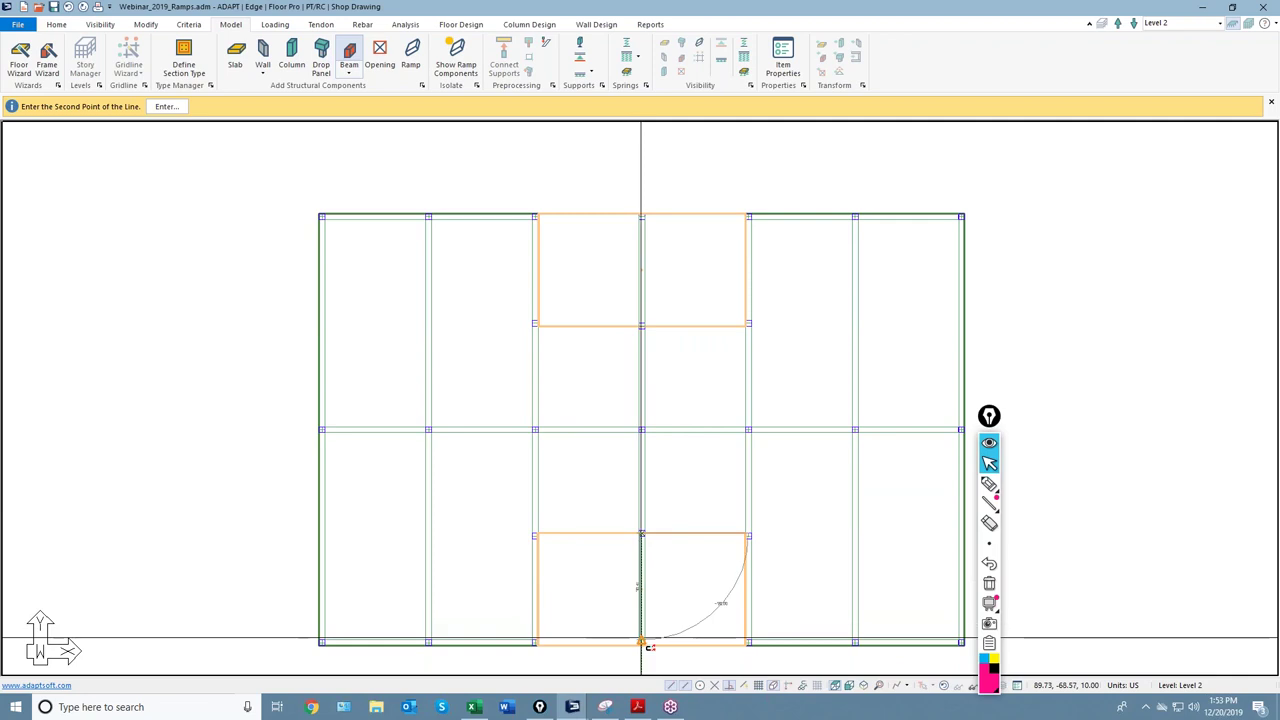
click(641, 645)
Step: Draw a top-edge beam from the upper ramp's top-left corner through the middle column to its top-right corner
scroll(654, 591, up, 2)
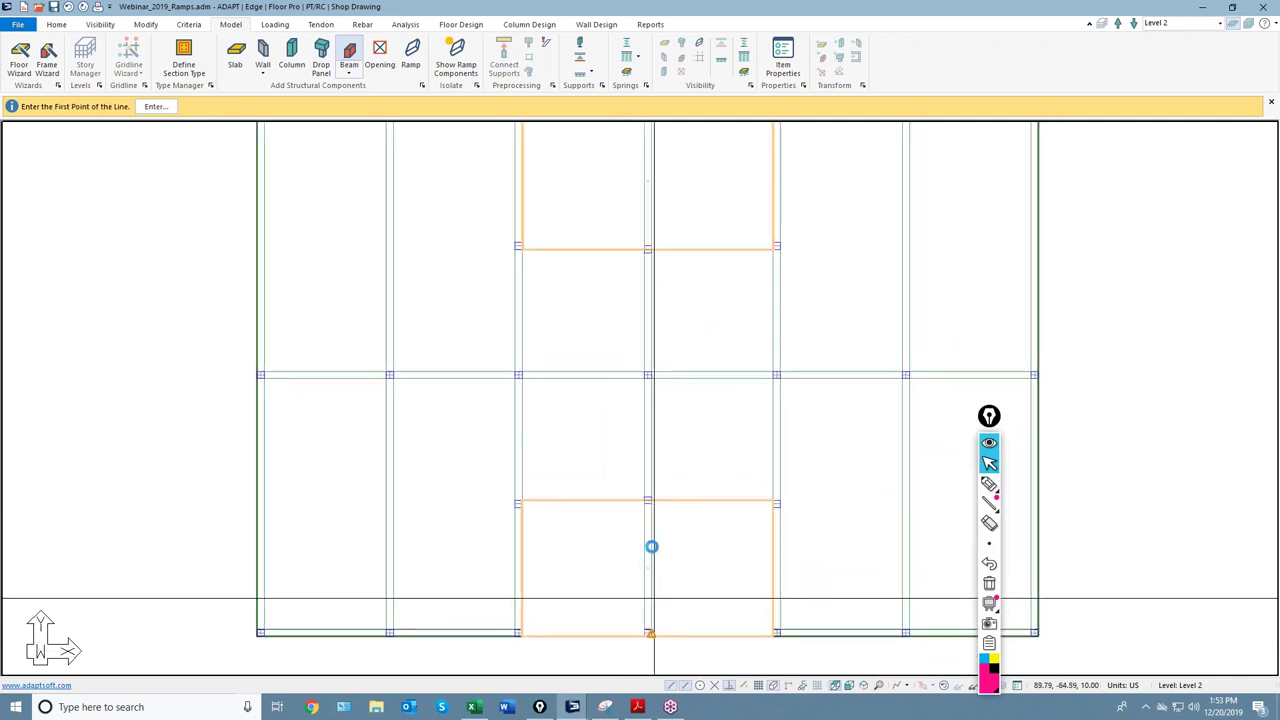
scroll(580, 220, down, 3)
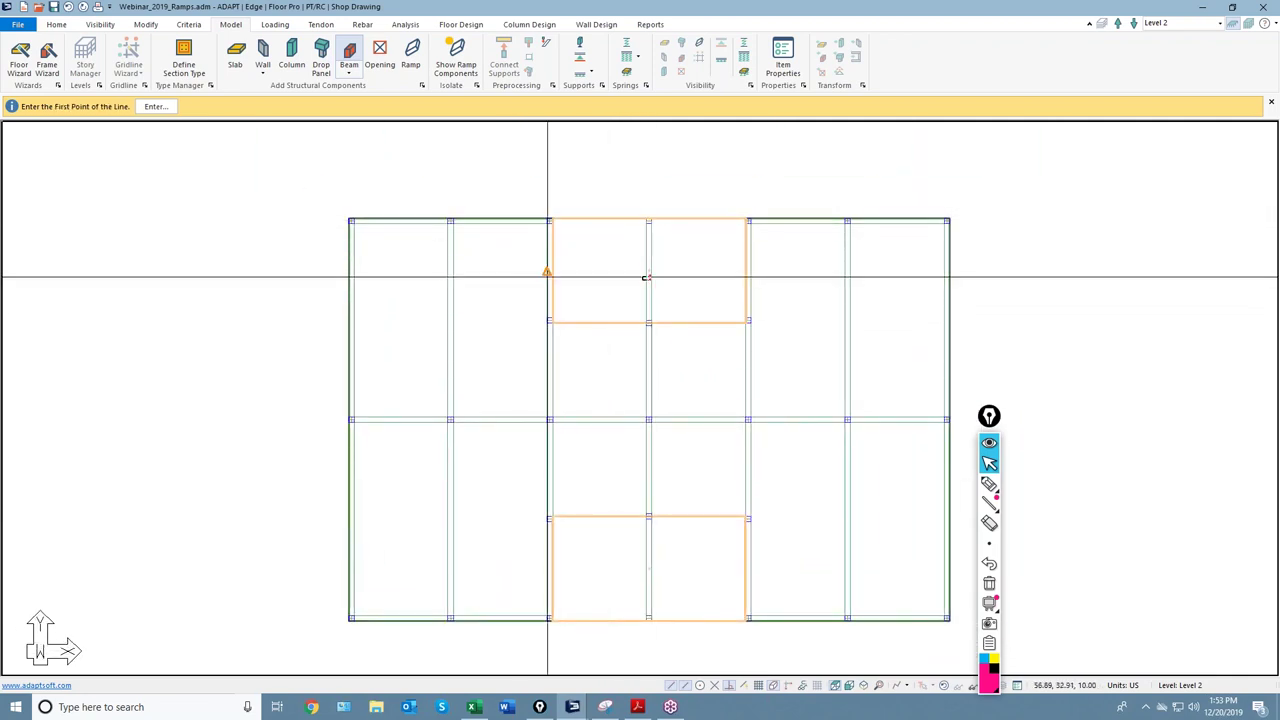
scroll(630, 225, up, 1)
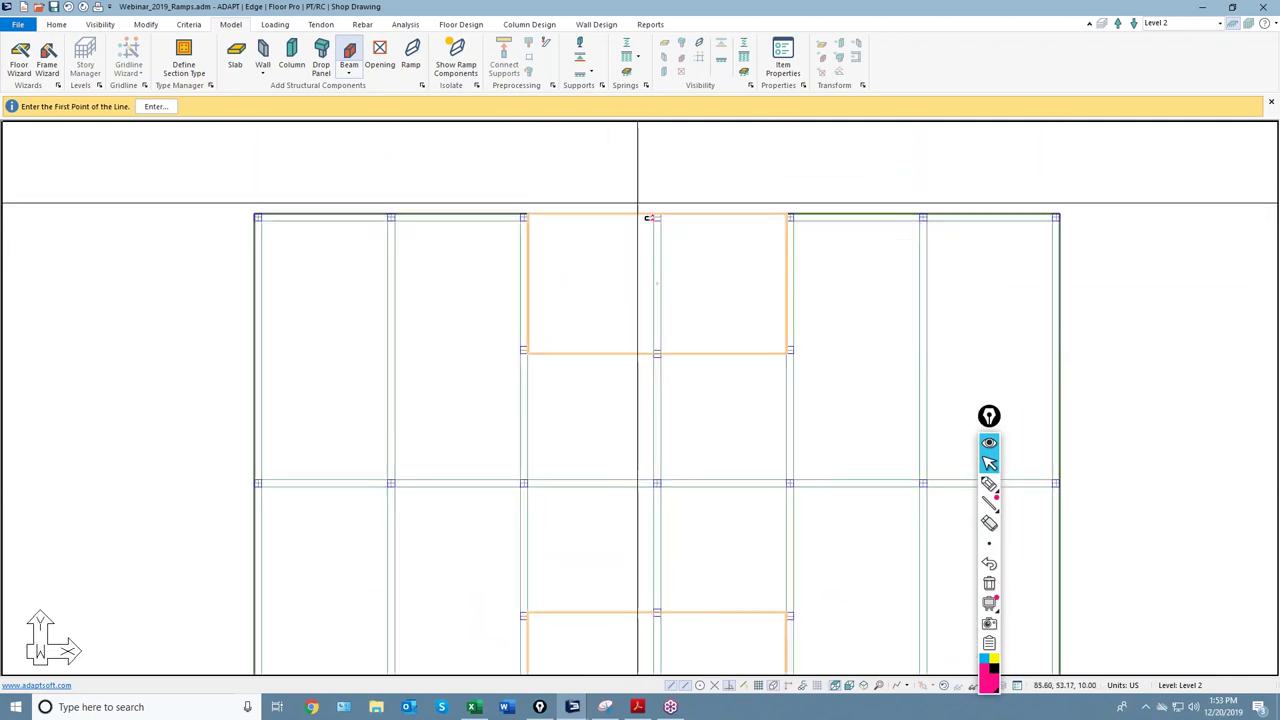
click(528, 214)
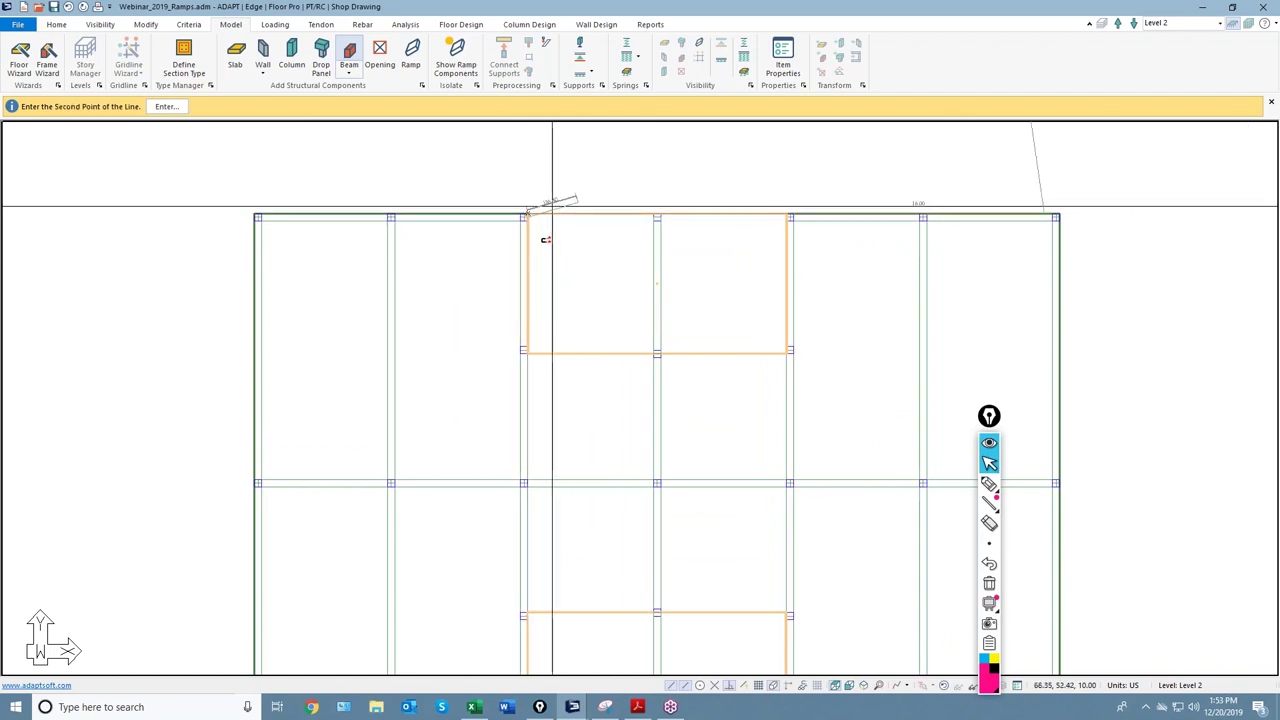
scroll(526, 205, up, 2)
key(Escape)
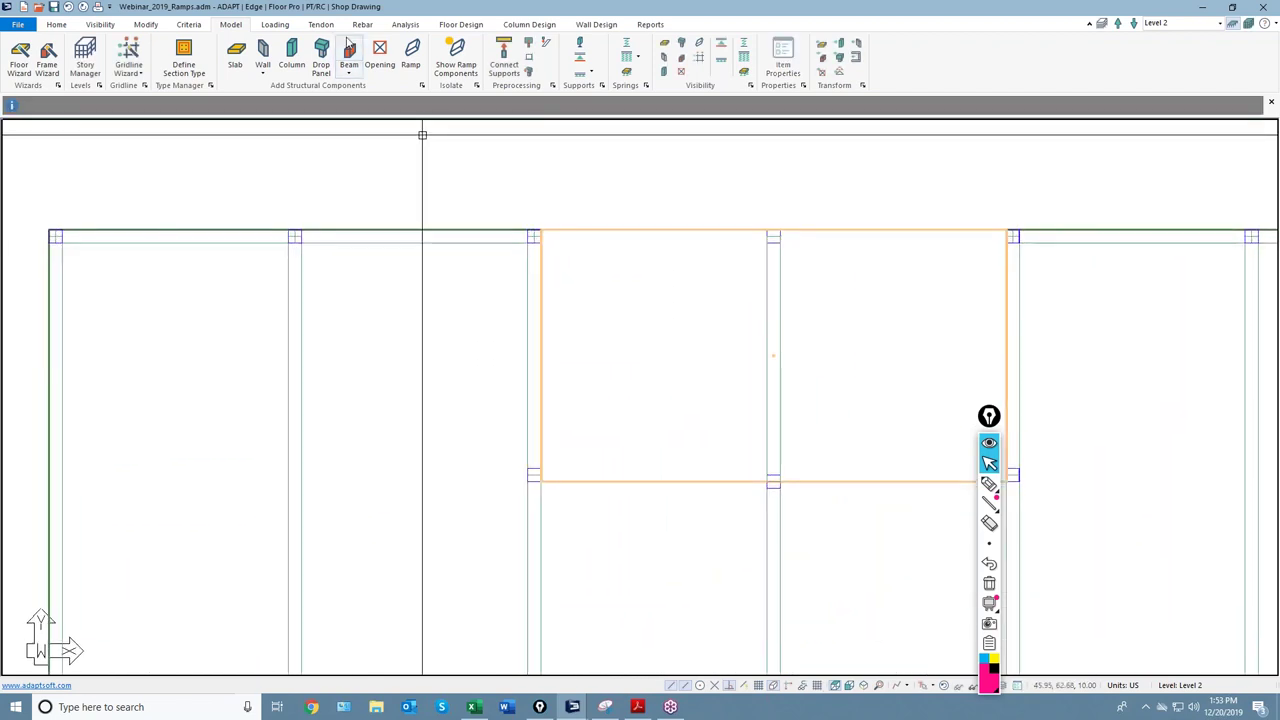
click(348, 50)
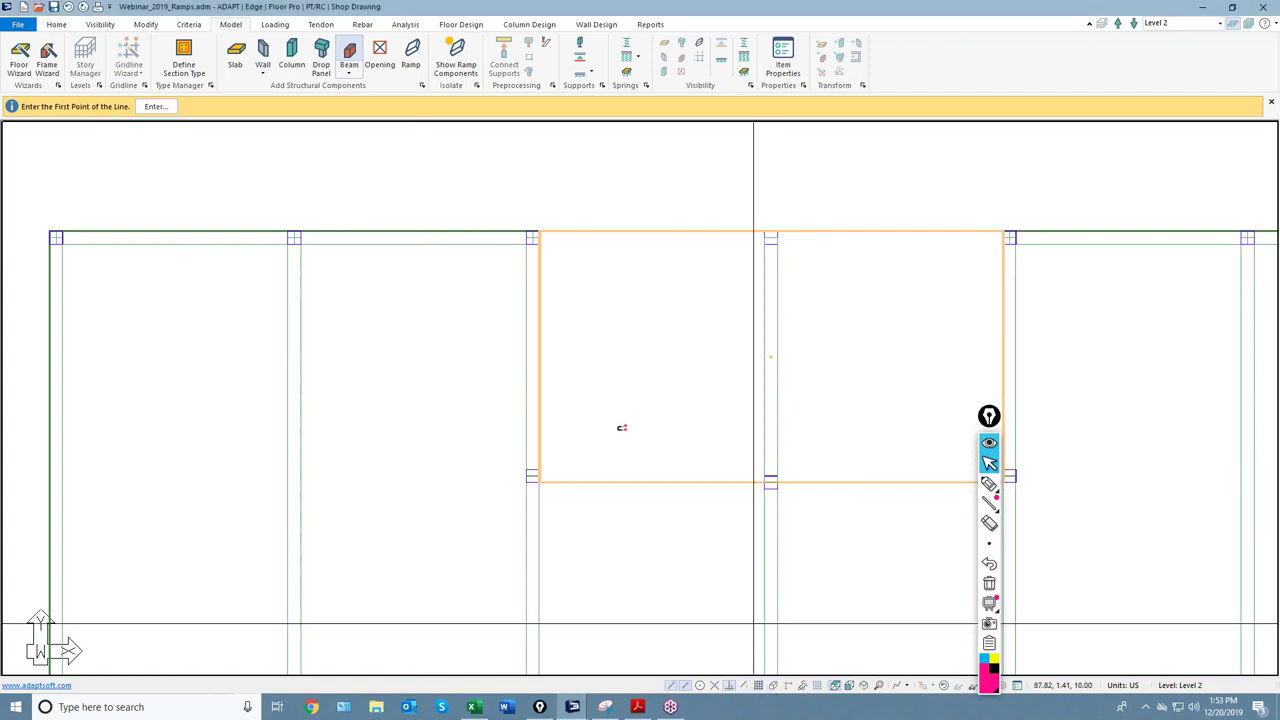
click(537, 232)
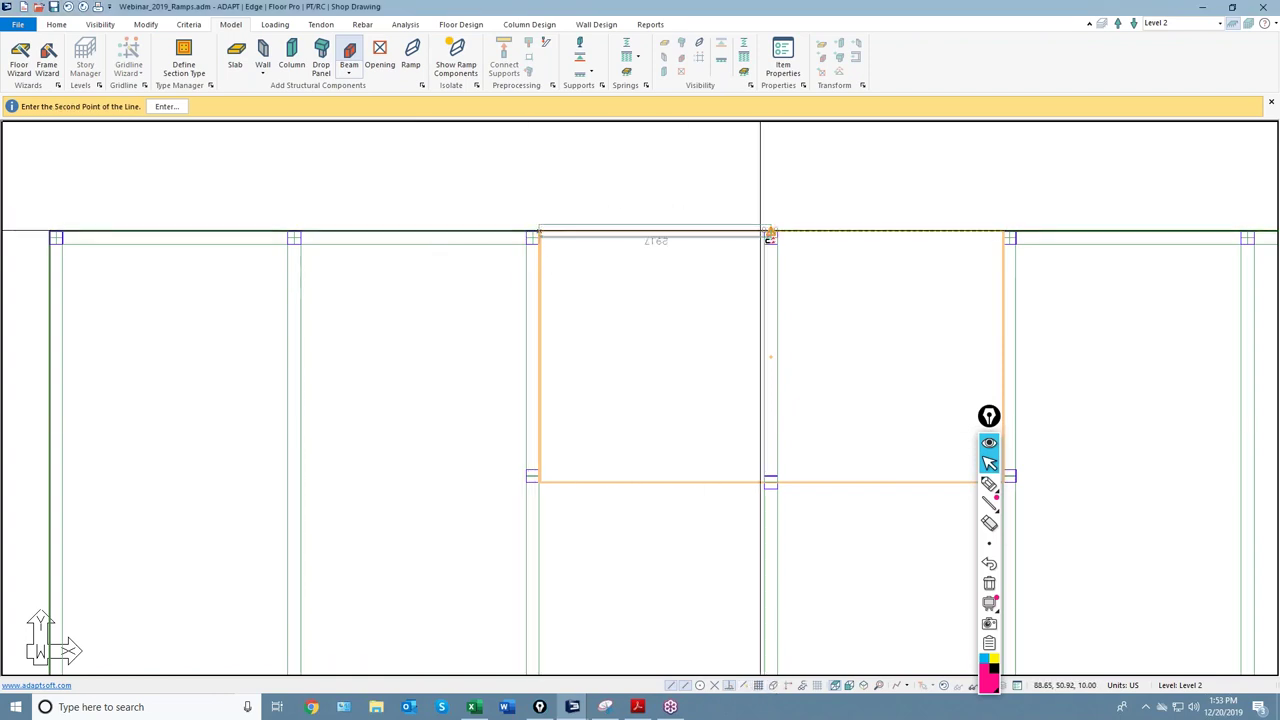
click(770, 232)
click(1005, 233)
key(Escape)
Step: Add a beam along the lower ramp bay's bottom edge and exit beam drawing
scroll(934, 251, down, 4)
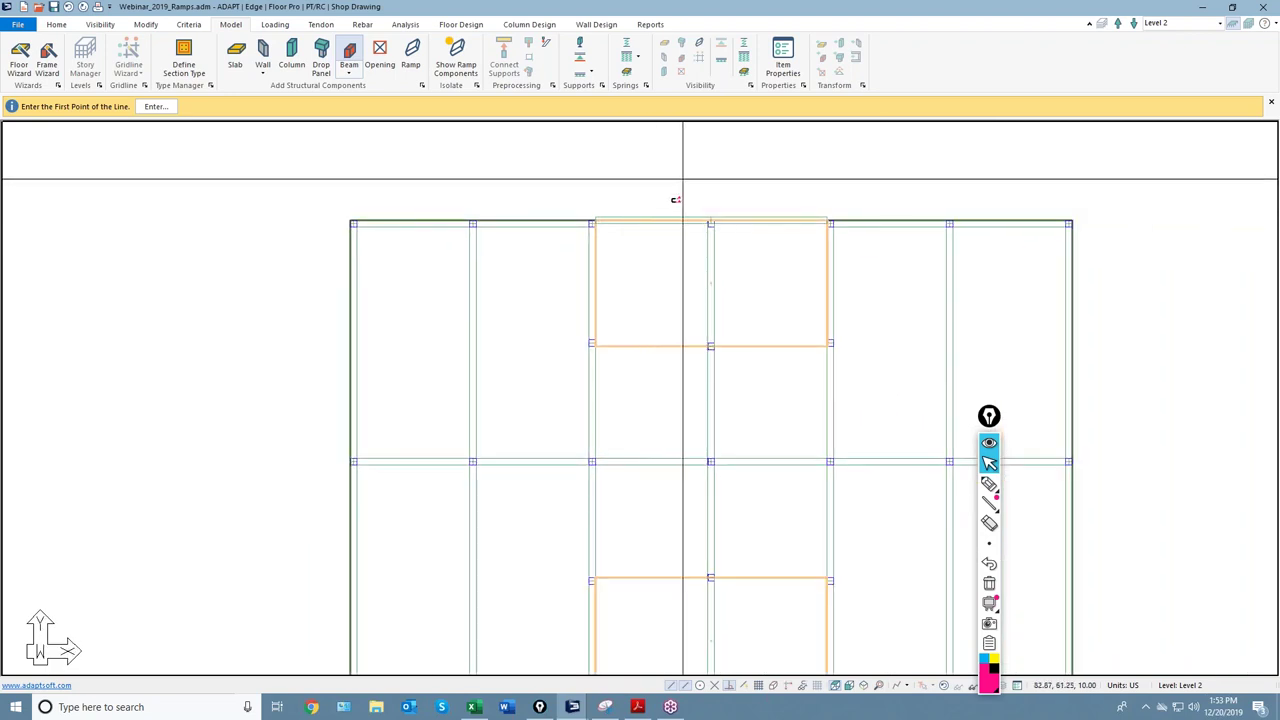
scroll(662, 190, down, 5)
scroll(550, 478, up, 1)
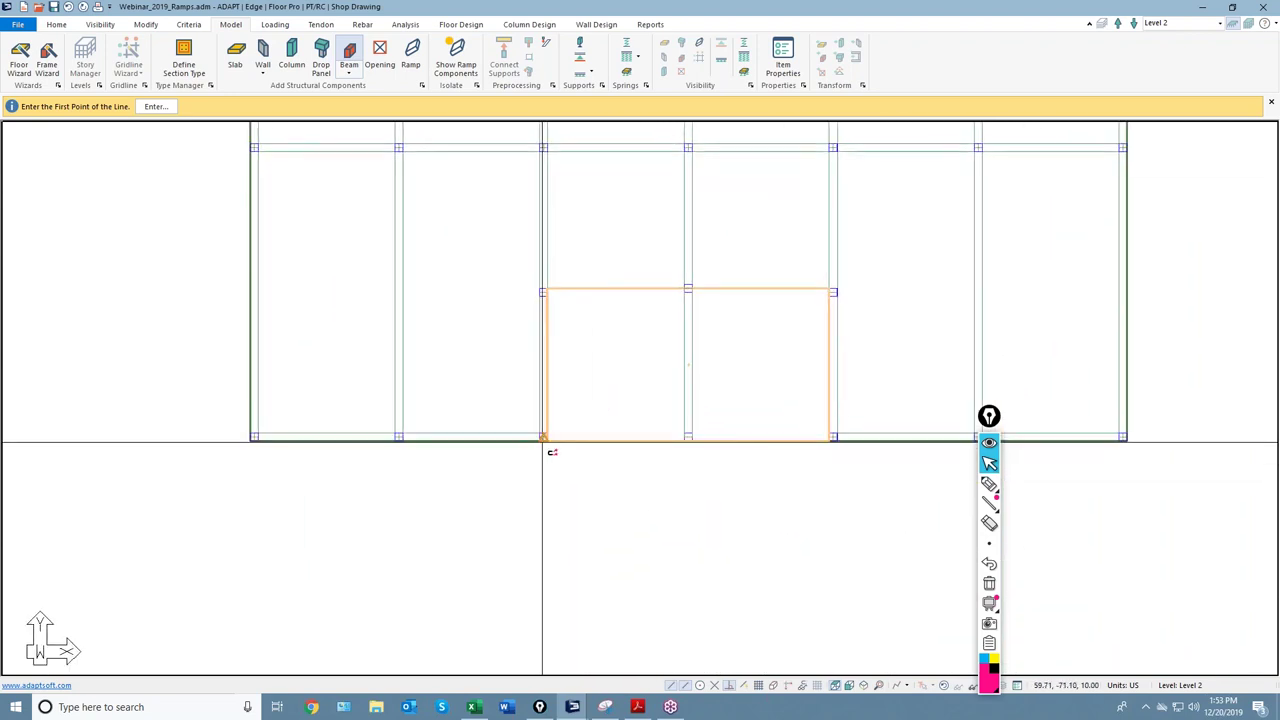
click(688, 441)
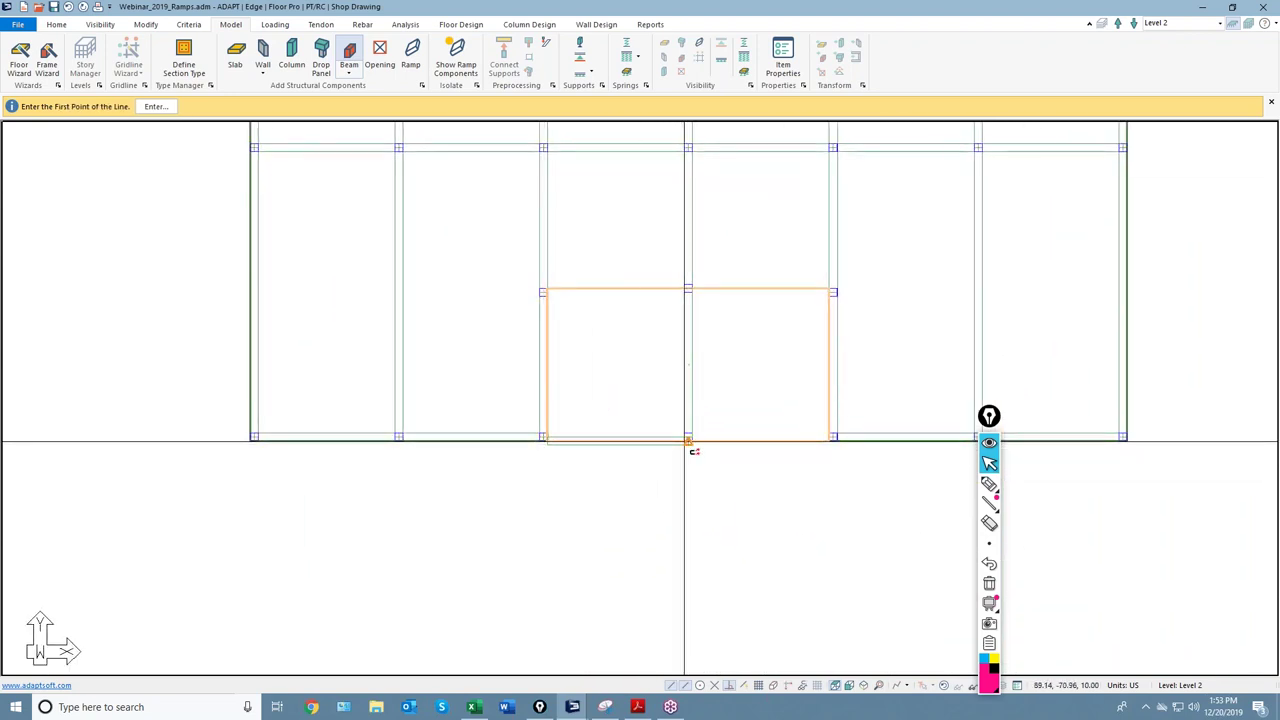
scroll(813, 449, down, 4)
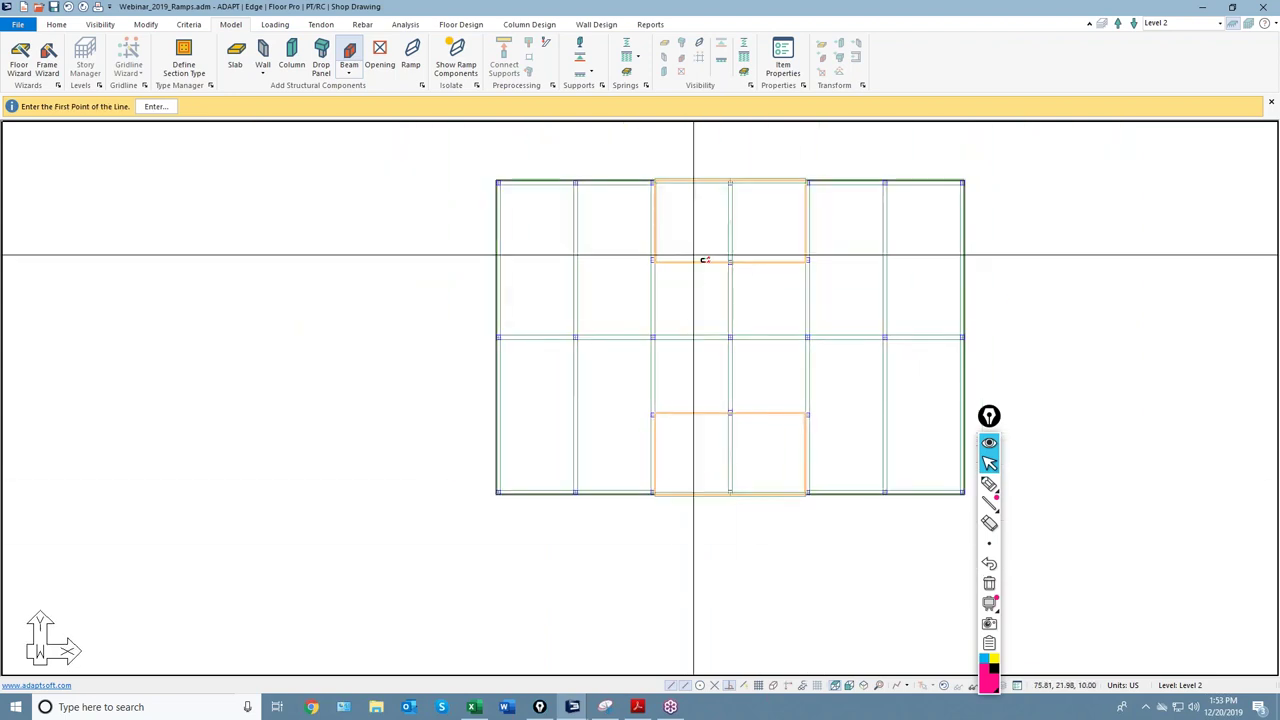
key(Escape)
right_click(691, 200)
click(728, 266)
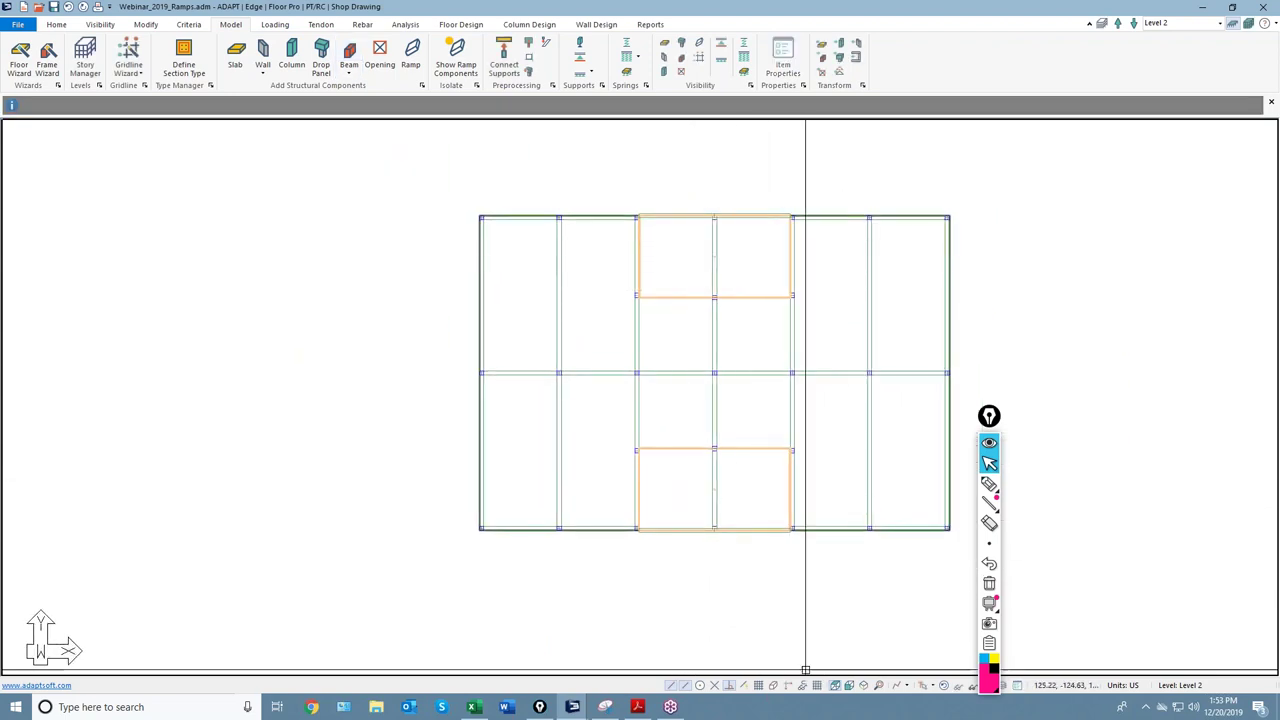
Step: Switch to a 3D isometric view, dismiss the ramp-overlap warning, and orbit the floor model
click(866, 685)
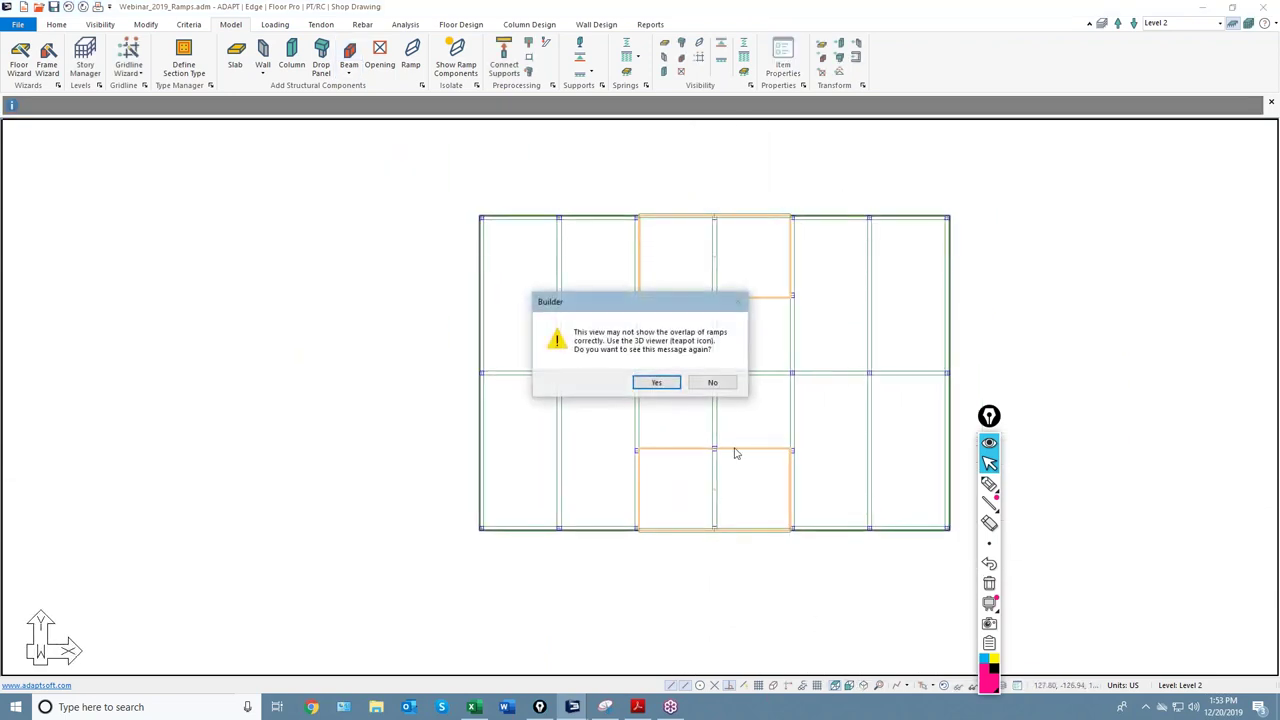
click(674, 382)
scroll(472, 388, up, 5)
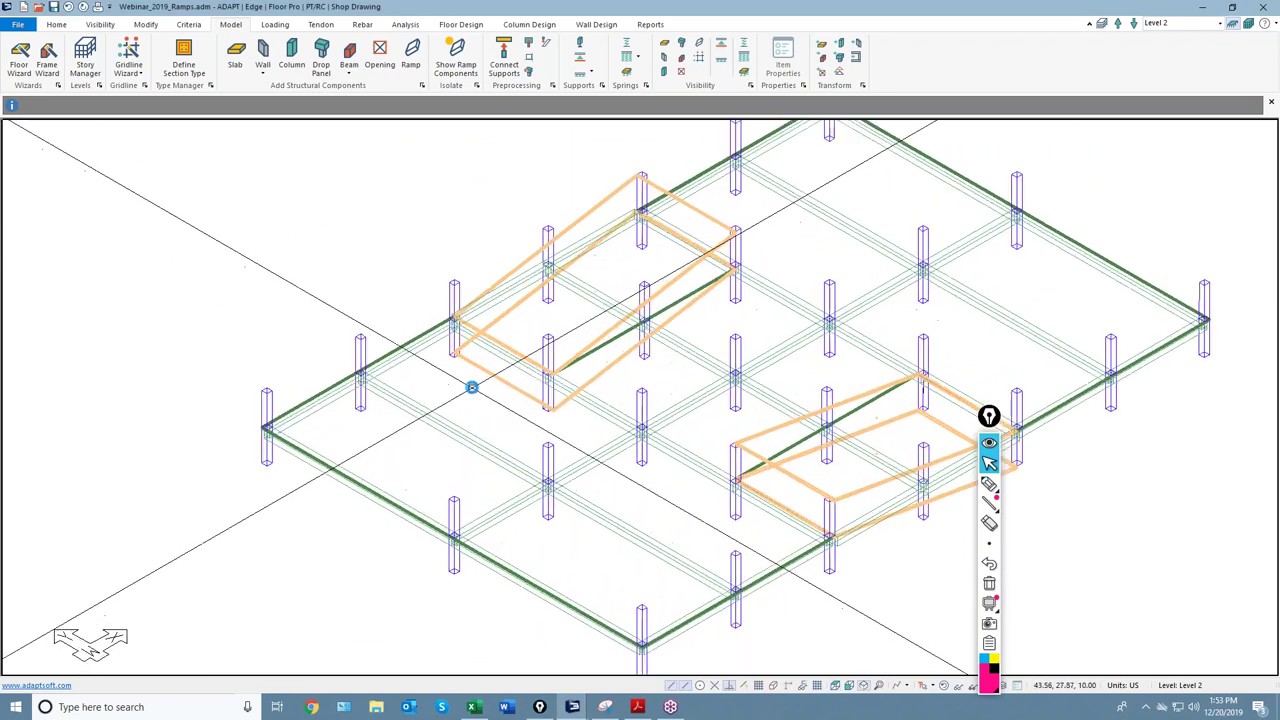
middle_drag(586, 191, 890, 430)
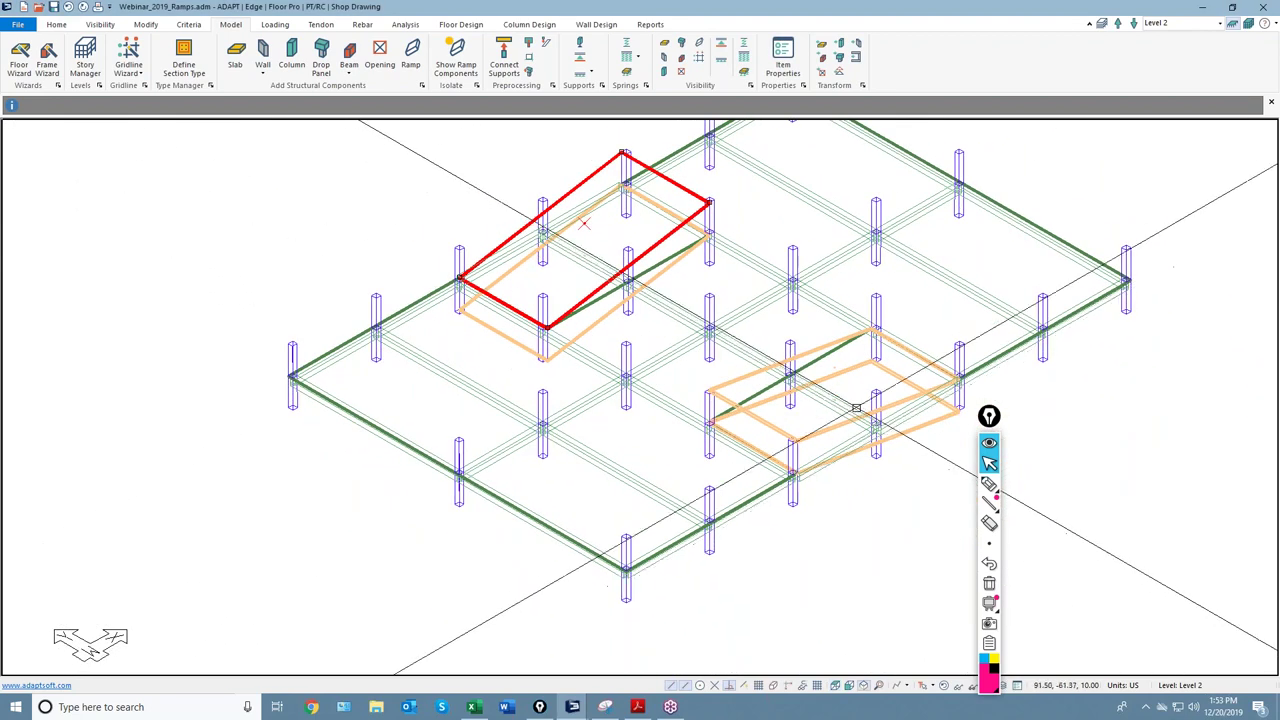
scroll(740, 378, down, 4)
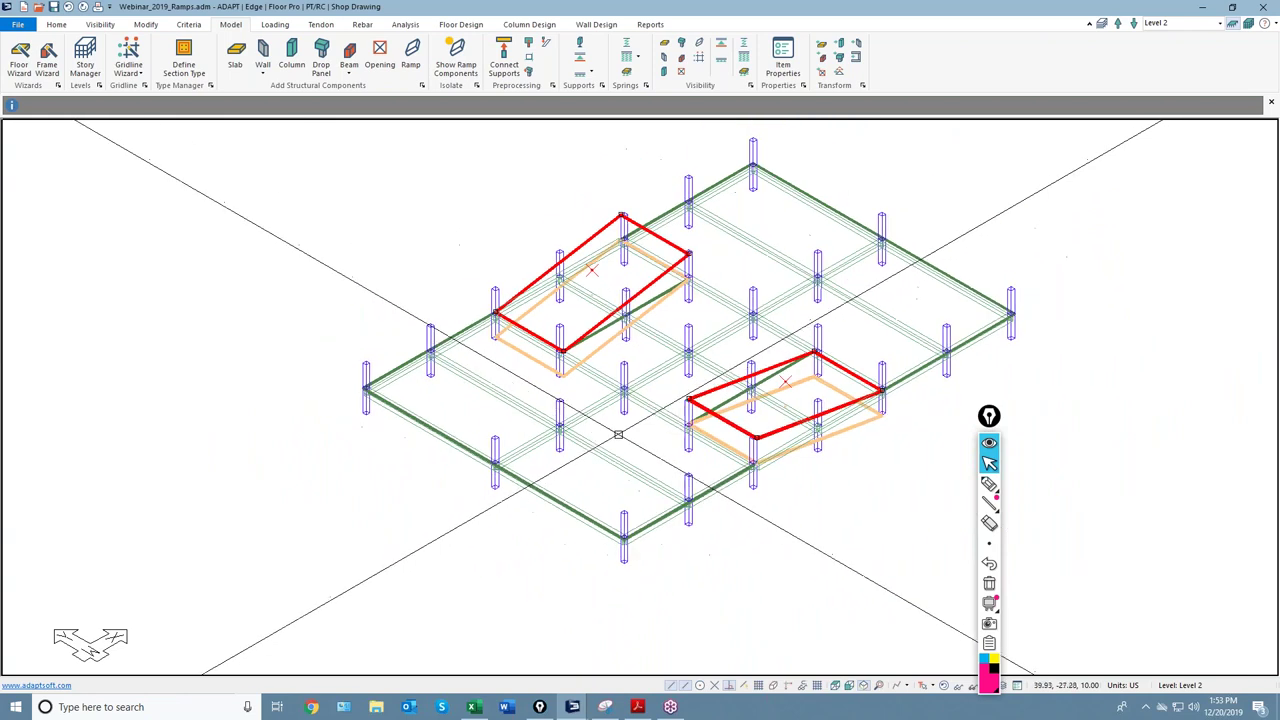
Step: Hide the red ramp outlines with Hide Selection, then restore hidden items with Show All
right_click(408, 226)
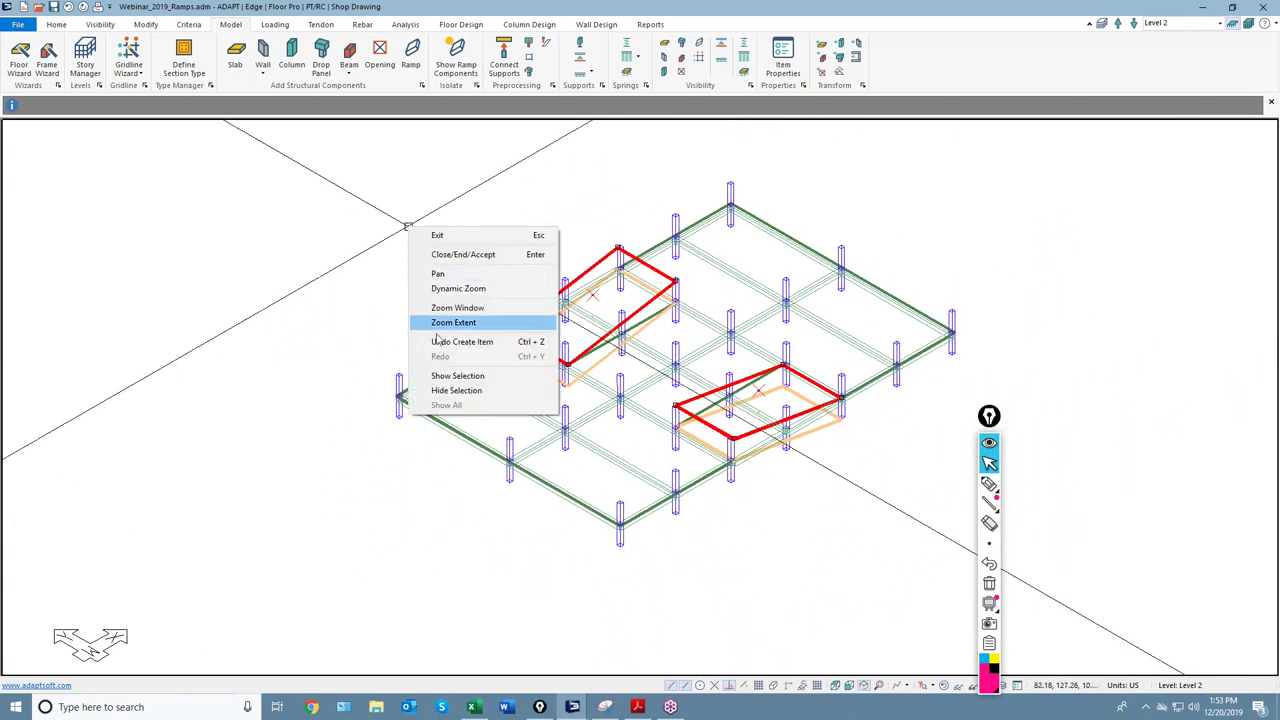
click(455, 390)
right_click(443, 230)
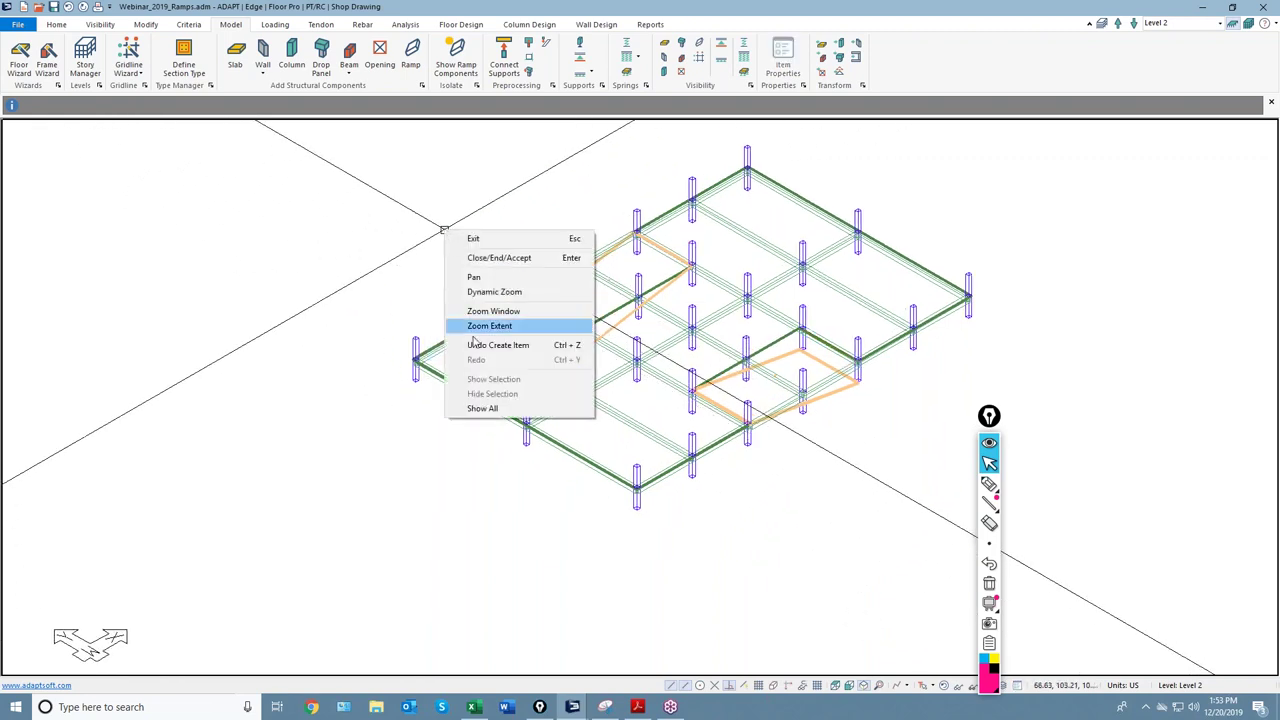
click(480, 409)
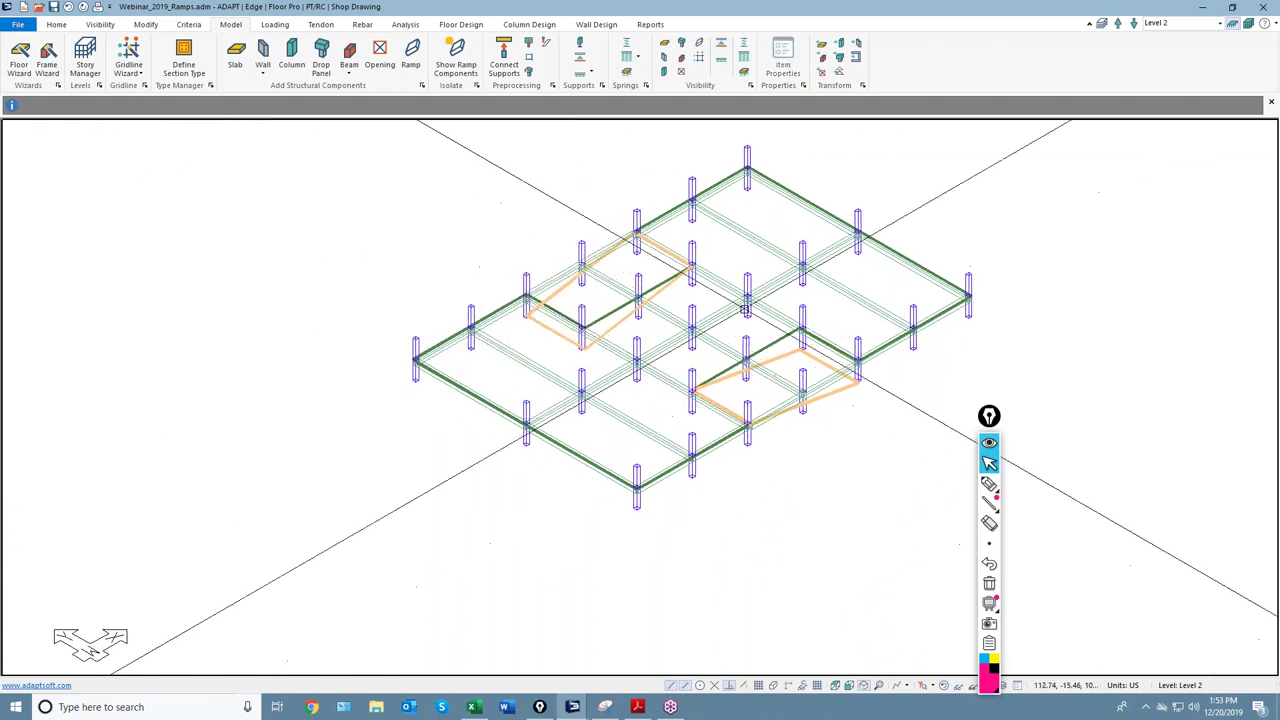
click(99, 24)
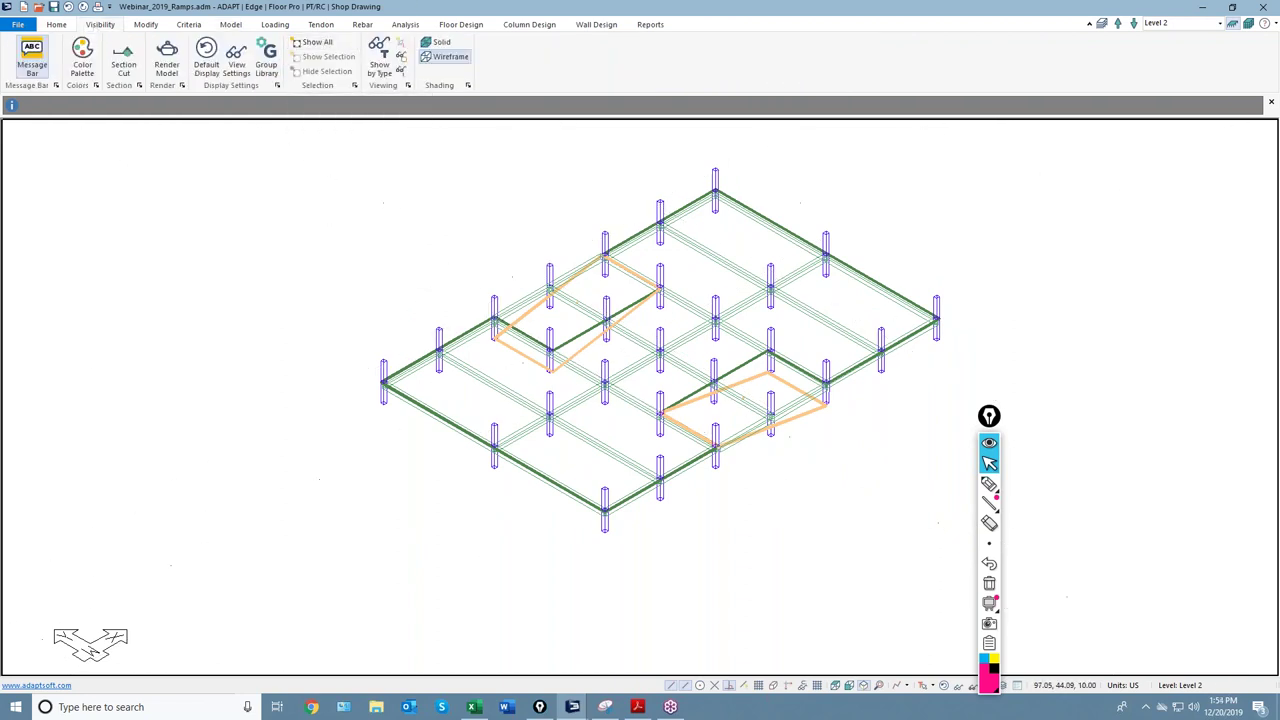
Step: Dismiss the view options and zoom in and out around the ramp model
right_click(509, 223)
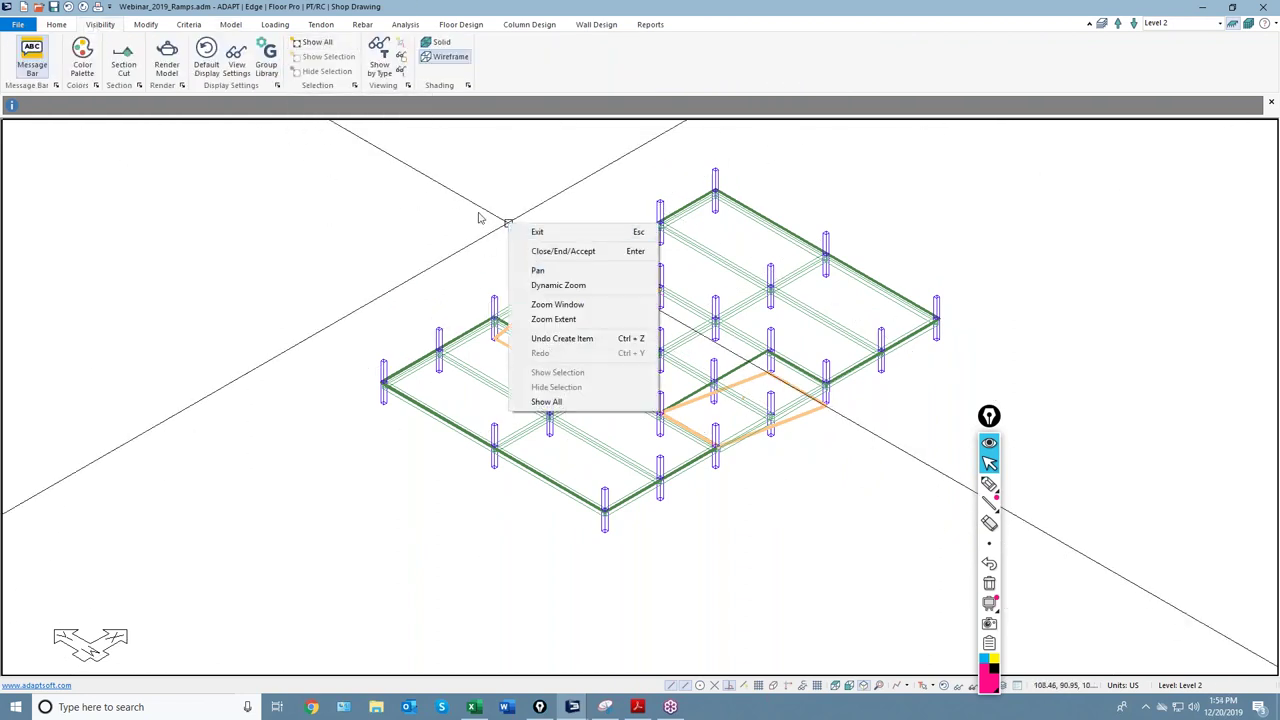
key(Escape)
scroll(510, 290, up, 5)
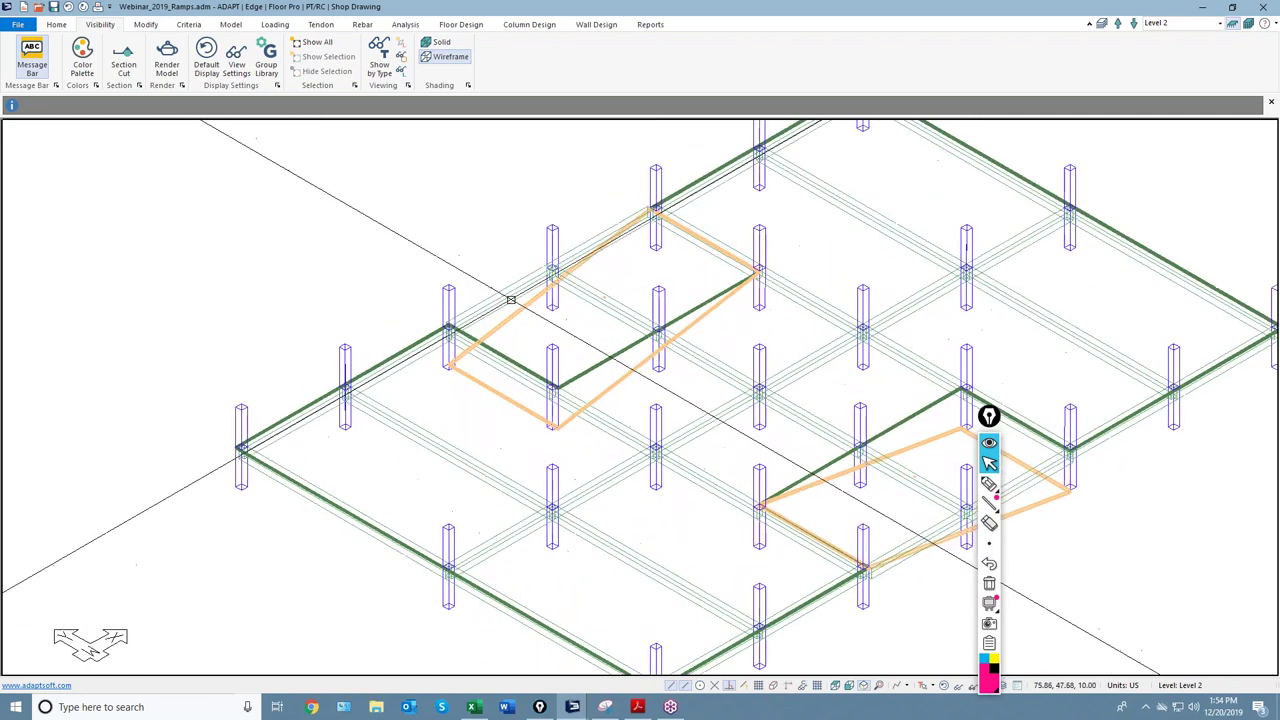
scroll(510, 299, up, 2)
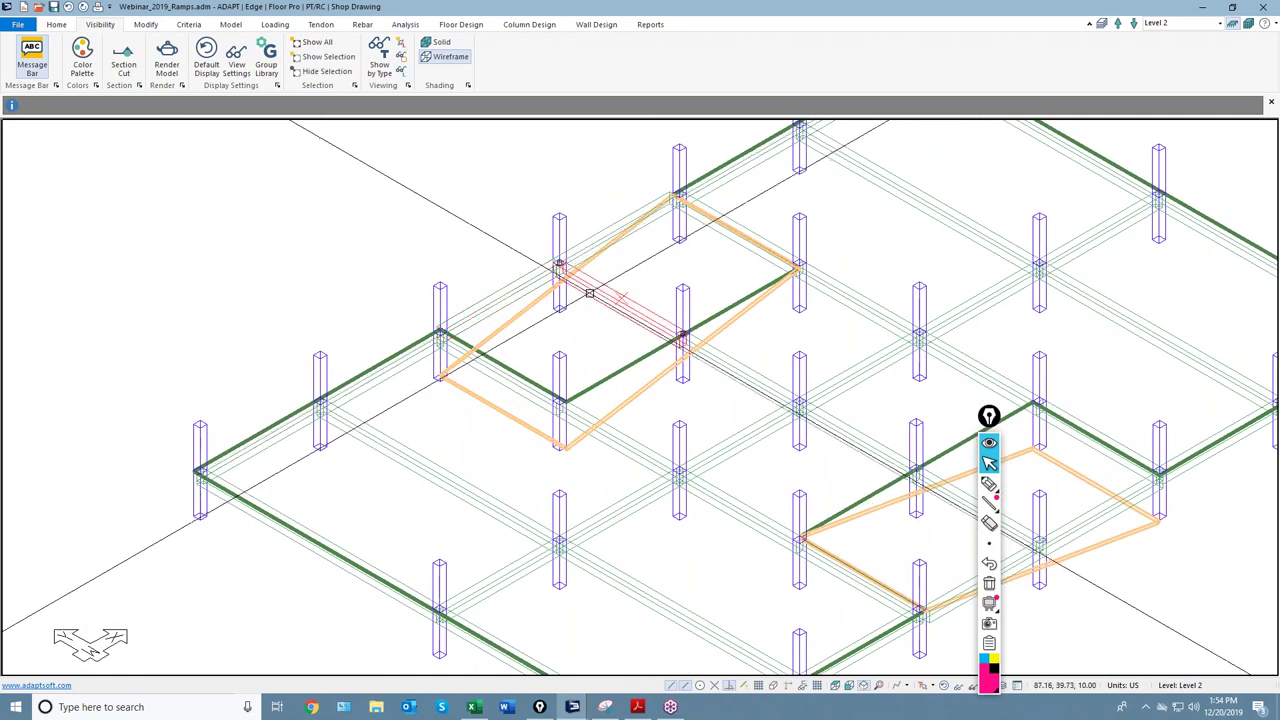
scroll(589, 293, down, 3)
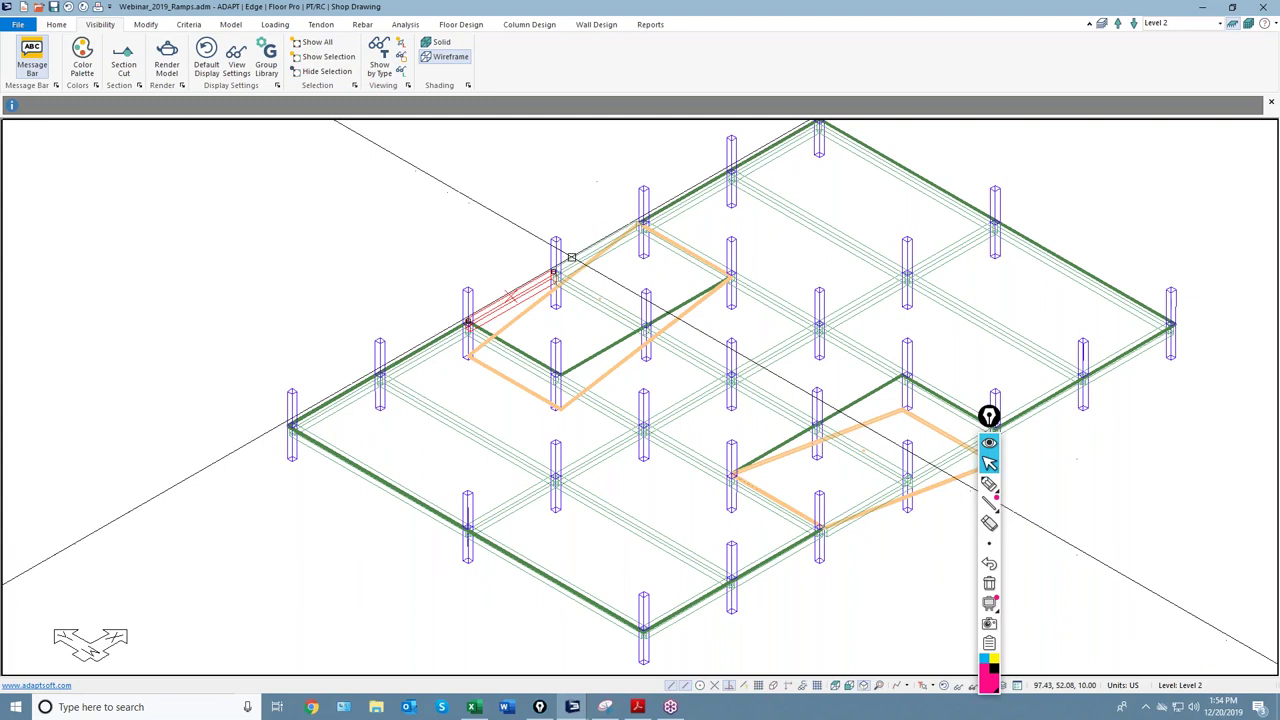
scroll(491, 287, down, 1)
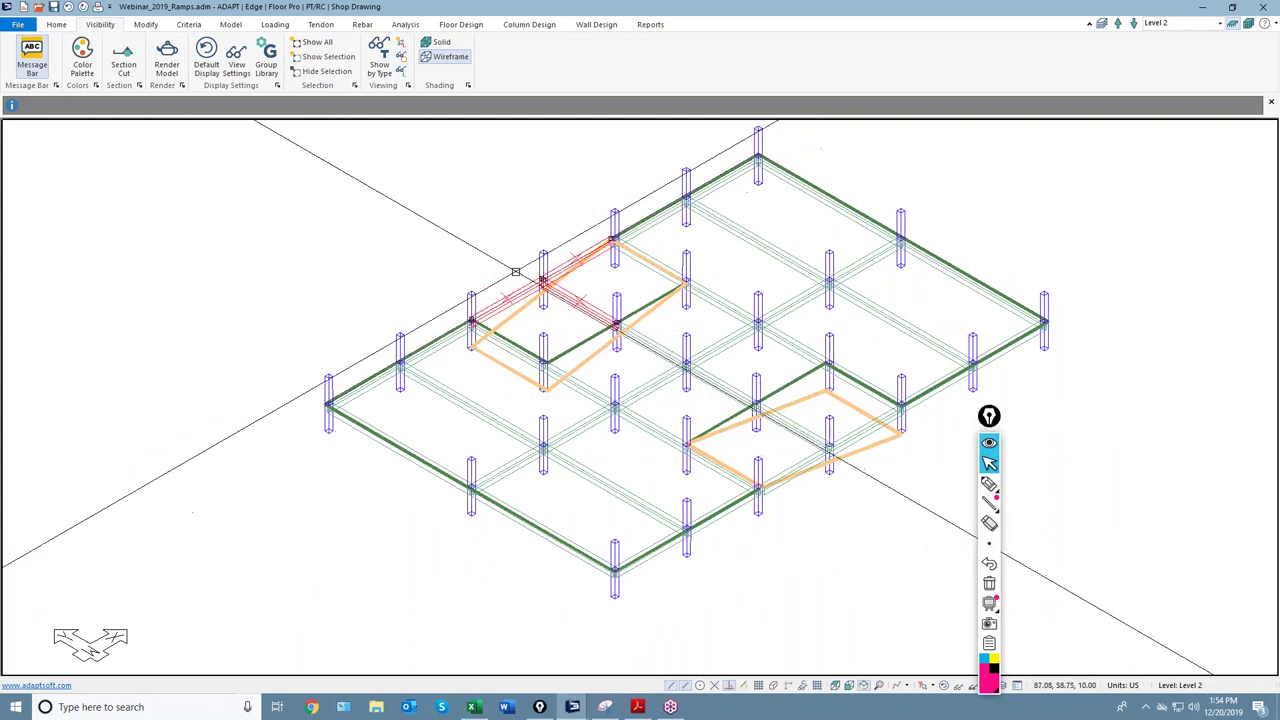
click(236, 27)
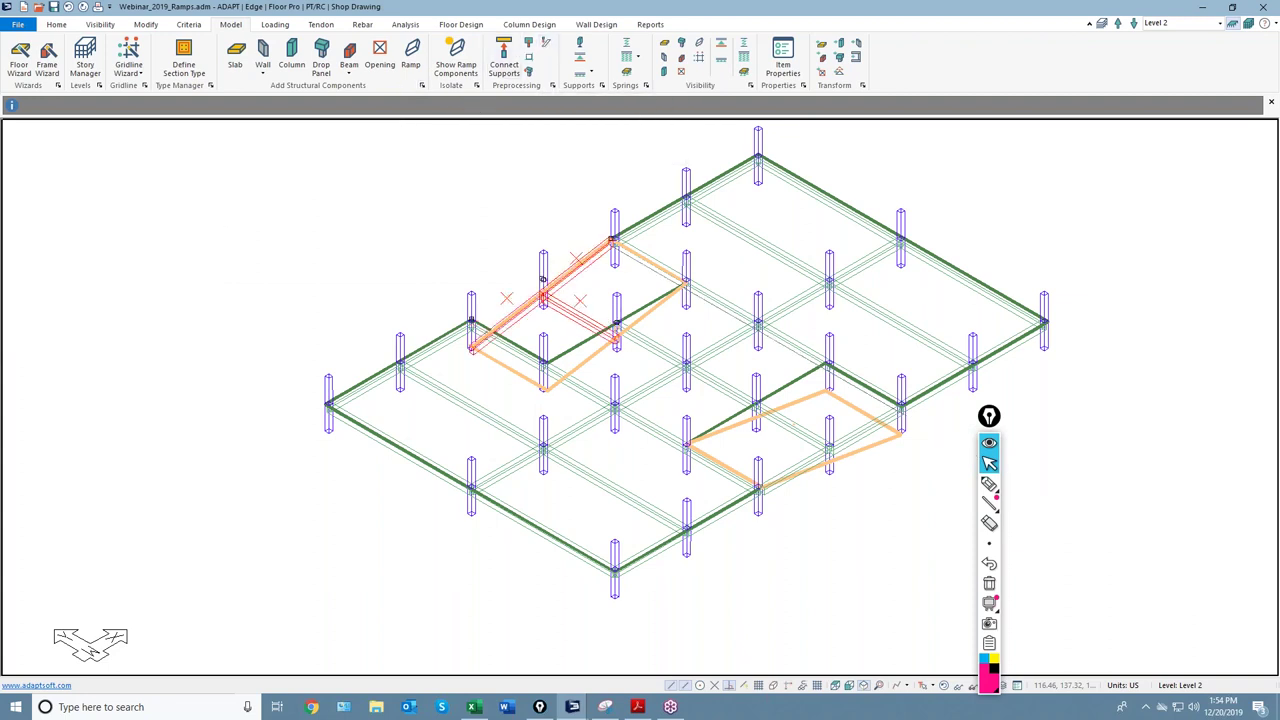
scroll(790, 447, up, 1)
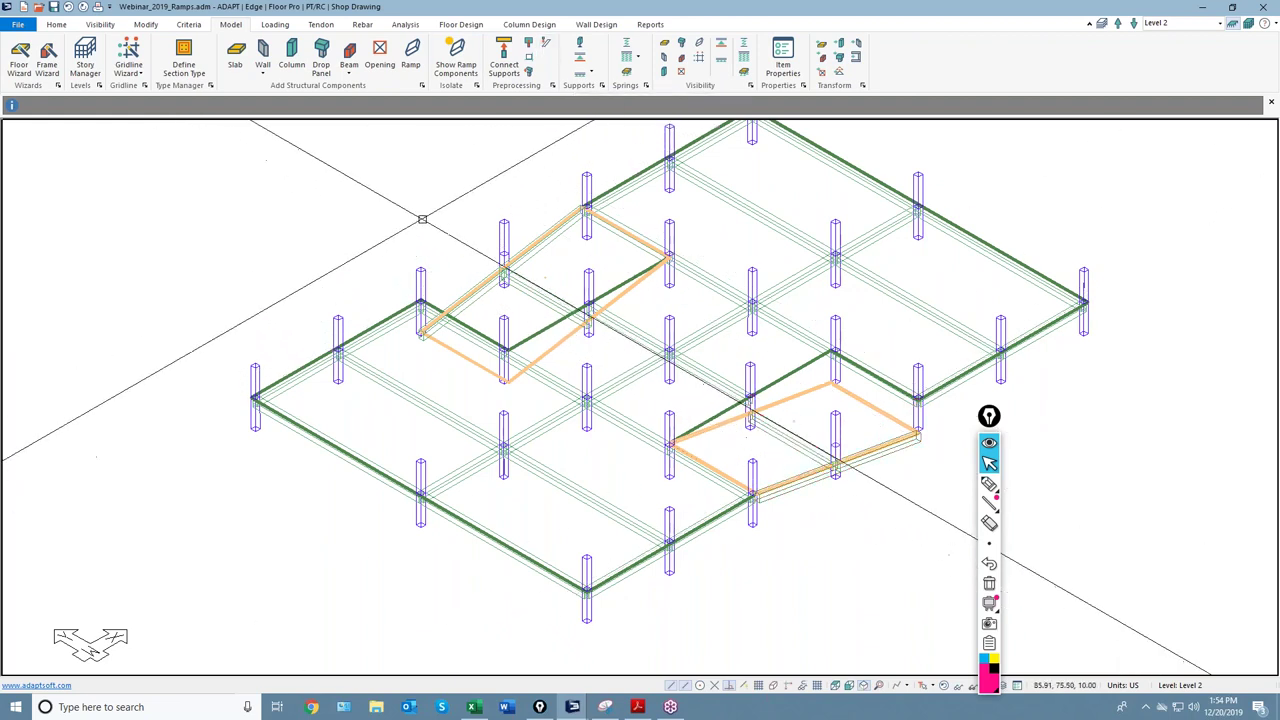
Step: Render the model as shaded 3D solids and orbit to a low side view
click(140, 26)
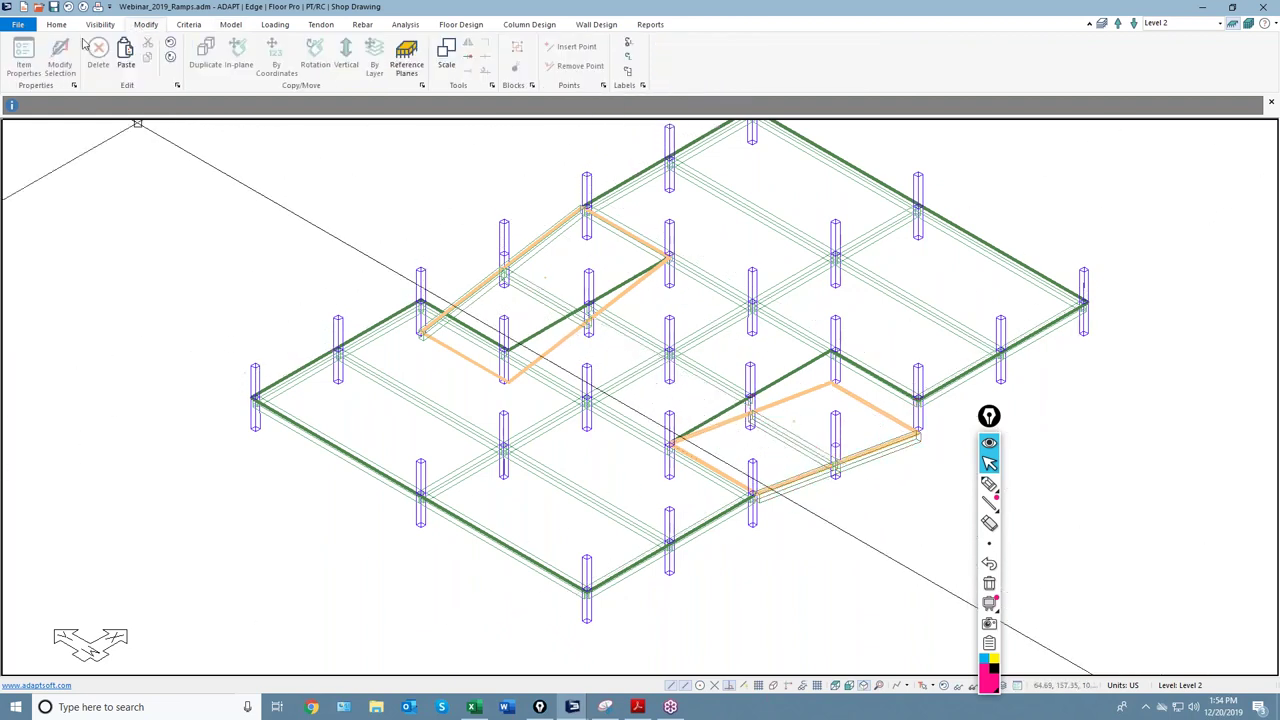
click(99, 26)
click(166, 60)
mouse_move(271, 249)
mouse_down()
mouse_move(291, 217)
mouse_move(450, 358)
mouse_move(700, 434)
mouse_move(657, 480)
mouse_move(671, 457)
mouse_move(716, 461)
mouse_move(754, 443)
mouse_move(729, 429)
mouse_move(716, 447)
mouse_move(726, 463)
mouse_move(520, 480)
mouse_move(509, 413)
mouse_up()
scroll(509, 413, up, 5)
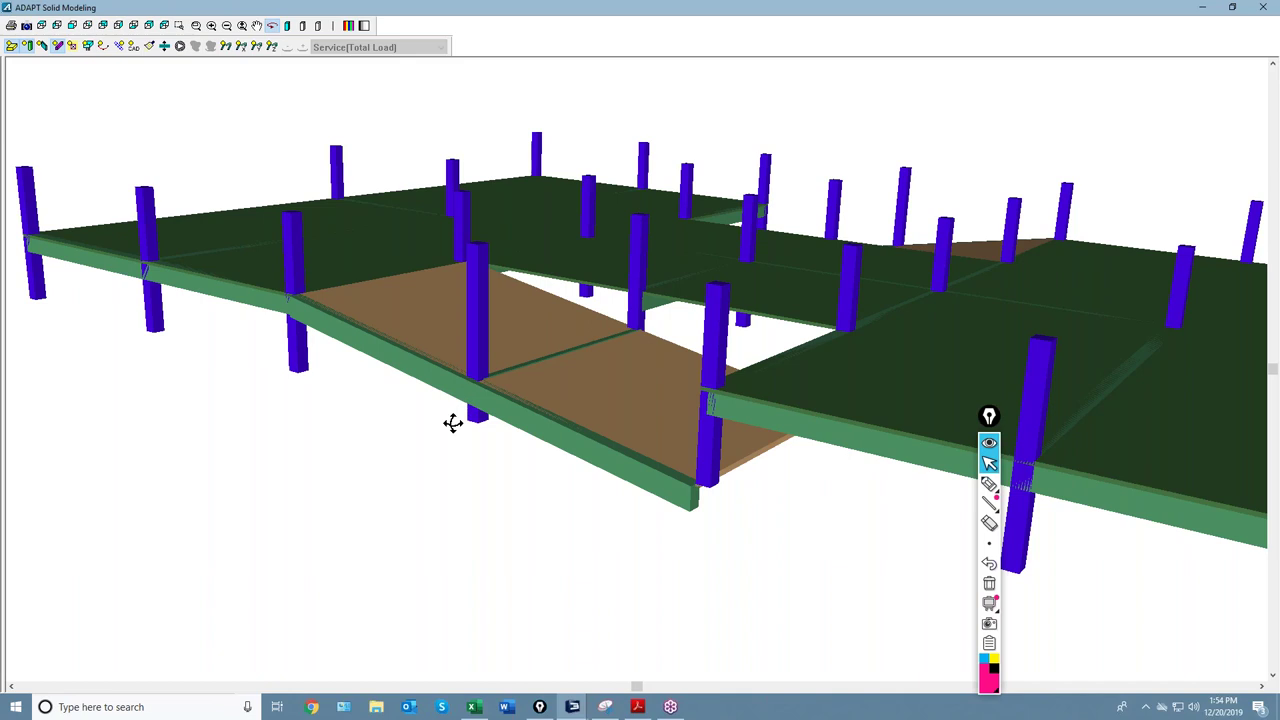
Step: Zoom and orbit the rendered ramps from top-down and flatter angles, then close the rendering
scroll(453, 421, down, 5)
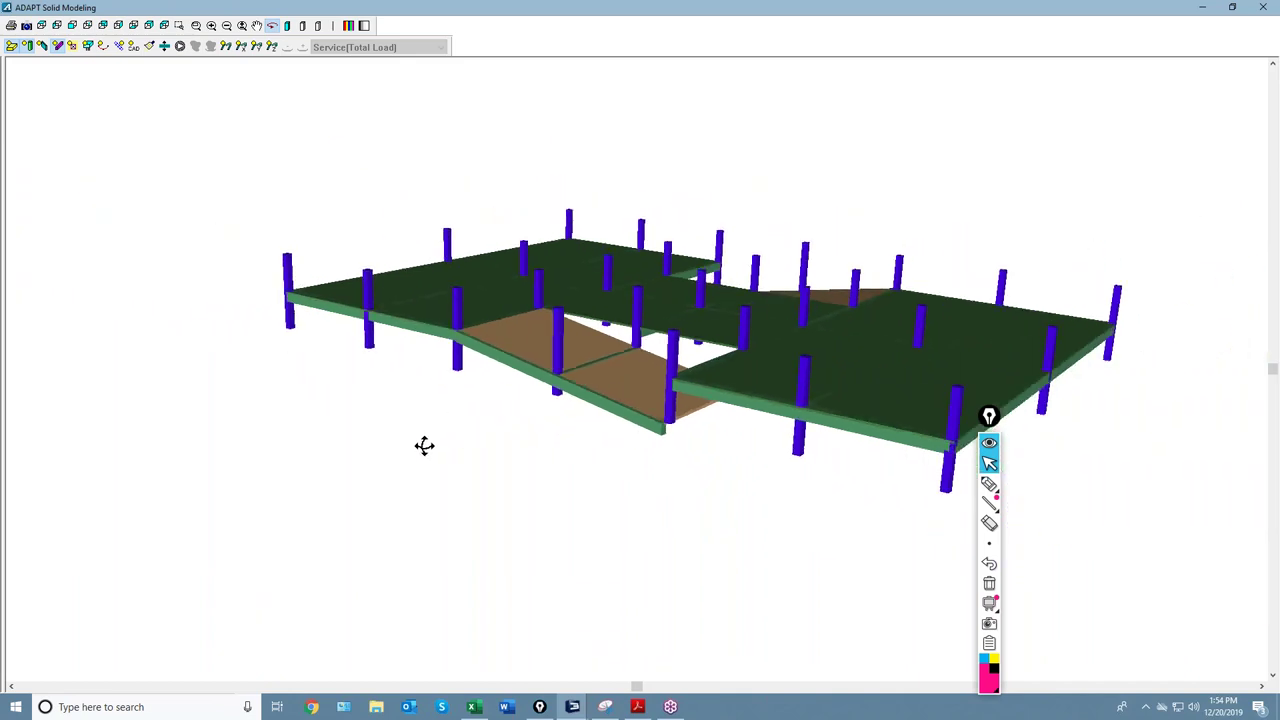
scroll(418, 440, down, 2)
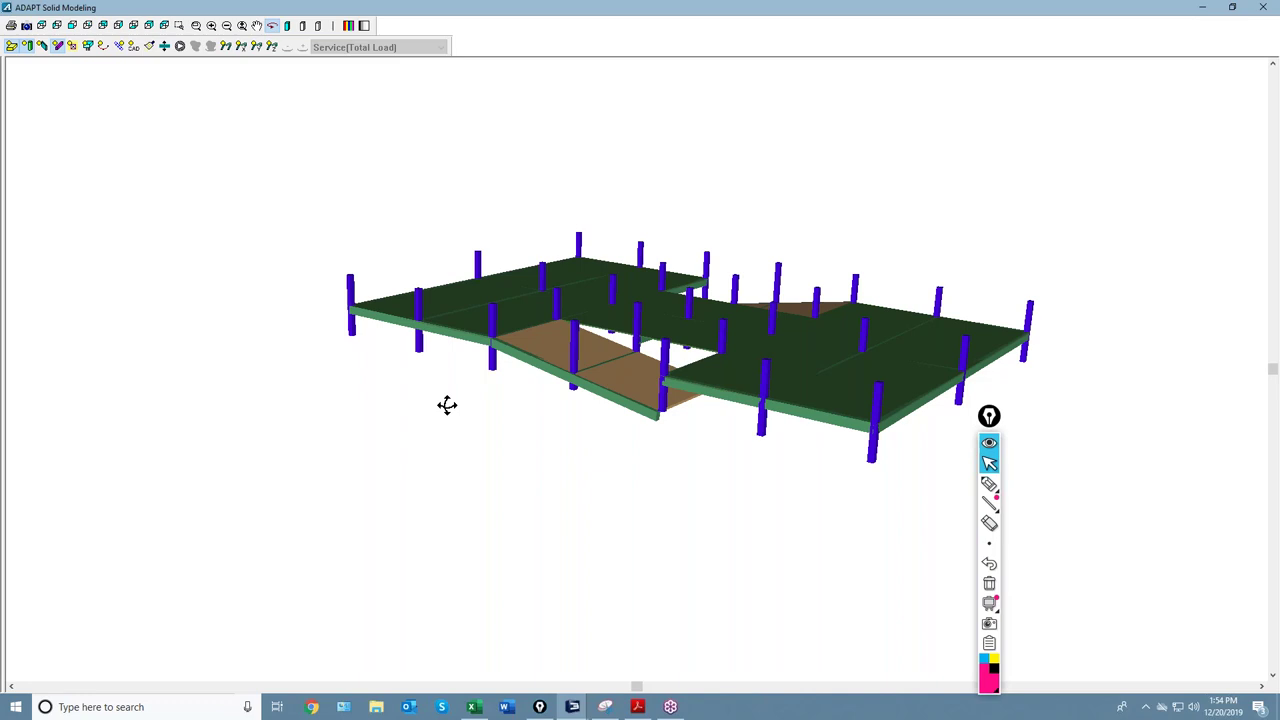
drag(534, 442, 566, 390)
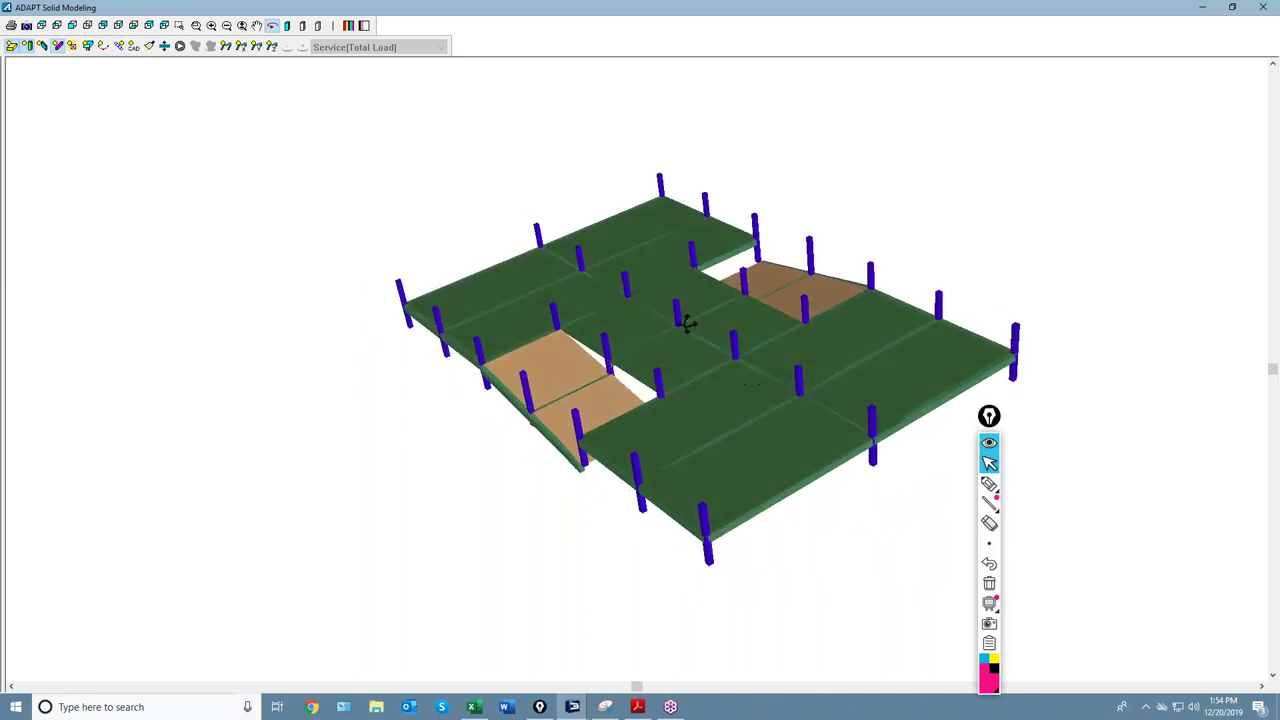
drag(741, 262, 709, 400)
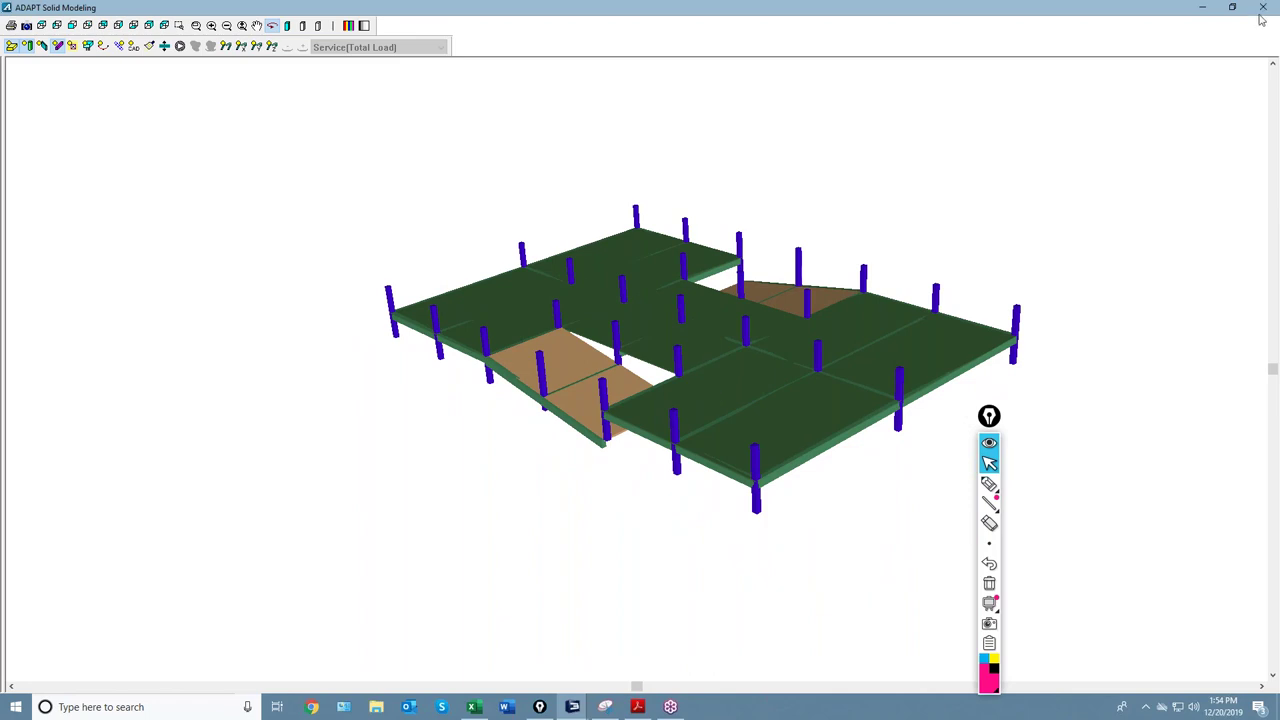
click(1262, 8)
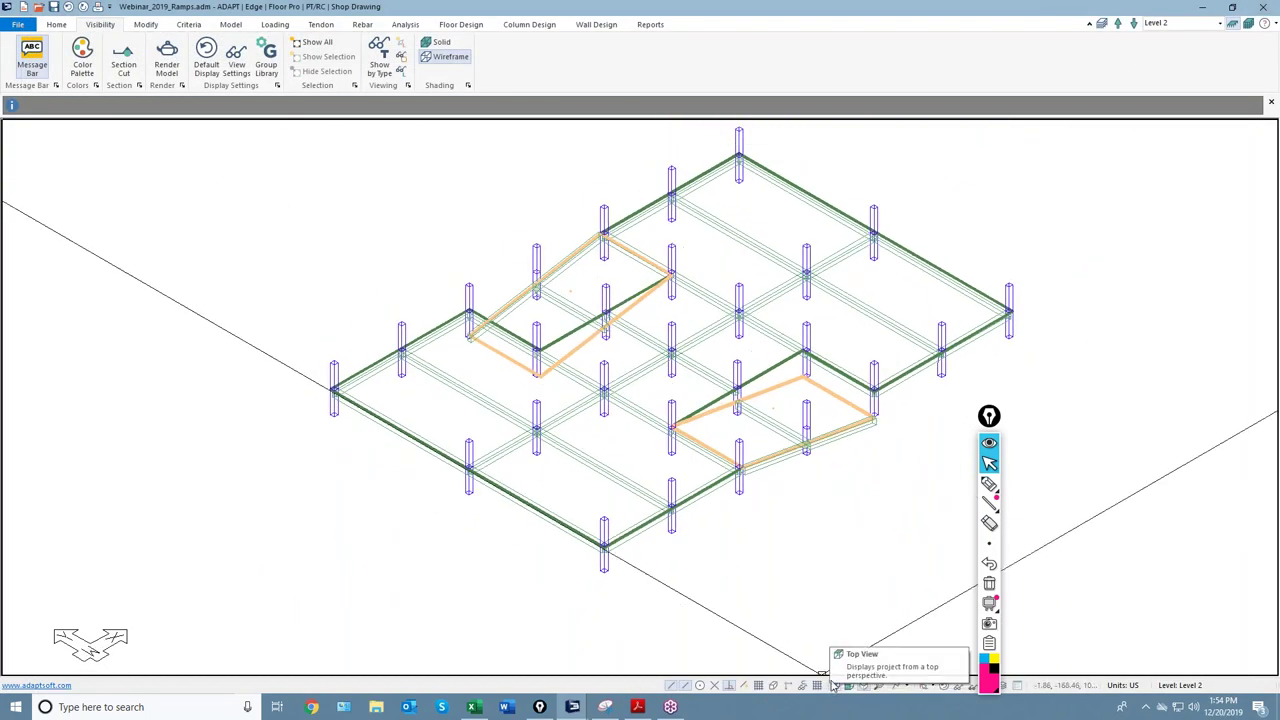
Step: Show the ramp model in top plan view, sketch pen tick marks across the ramp line, then erase them
click(835, 686)
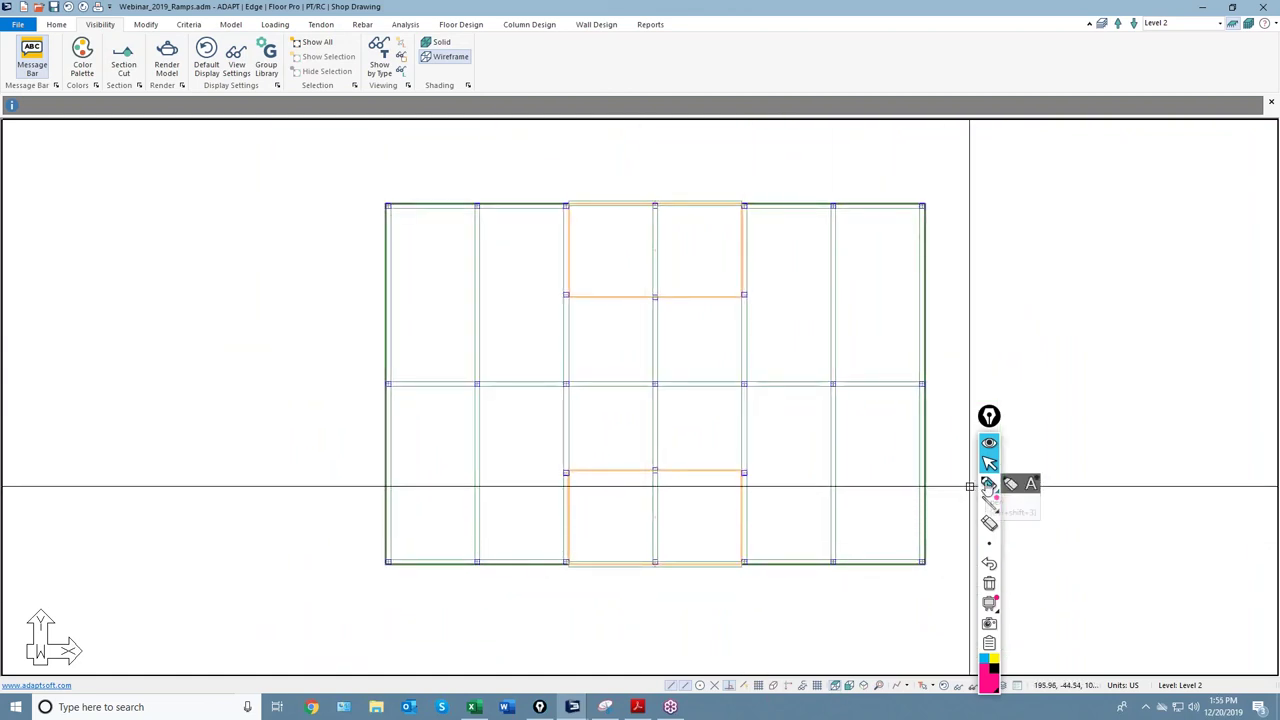
click(988, 484)
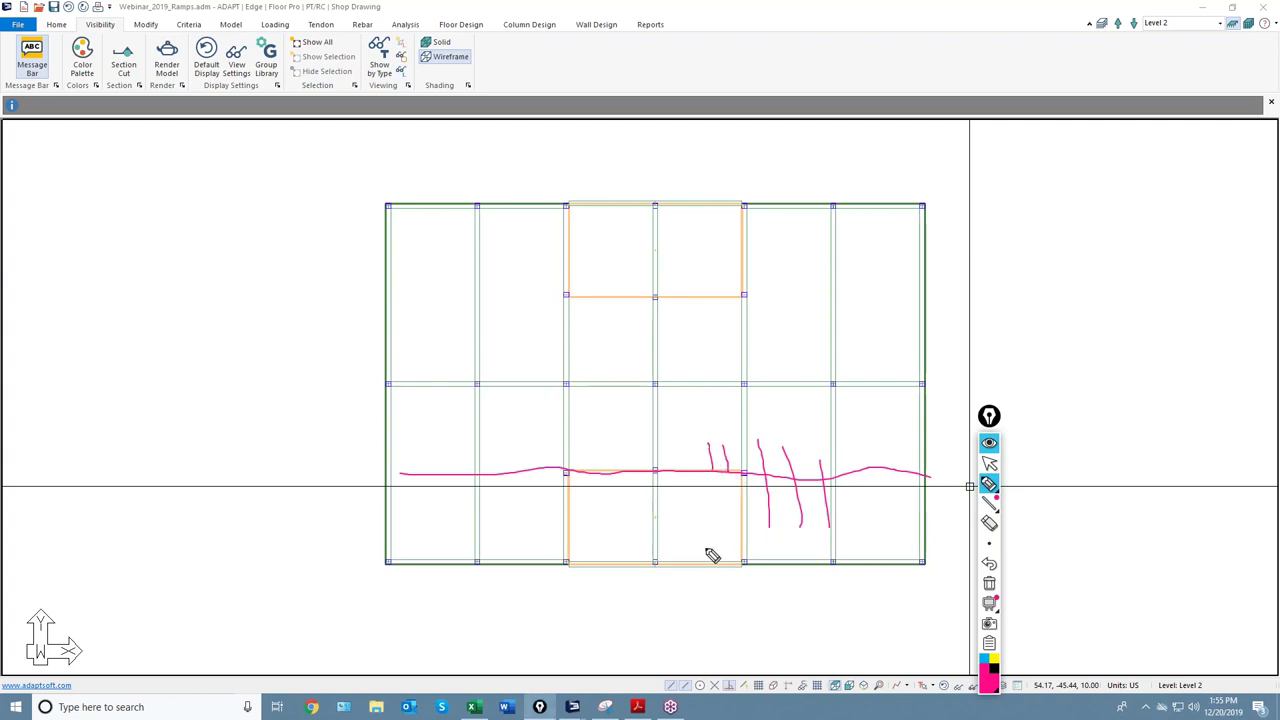
mouse_move(690, 447)
mouse_down()
mouse_move(690, 467)
mouse_move(656, 472)
mouse_up()
mouse_move(629, 452)
mouse_down()
mouse_move(629, 473)
mouse_move(600, 463)
mouse_up()
click(989, 463)
click(989, 583)
Step: Pan the plan upward, then bring forward the Webinar2019_Demo1.adm model
mouse_move(807, 630)
middle_down()
mouse_move(714, 580)
mouse_move(737, 551)
middle_up()
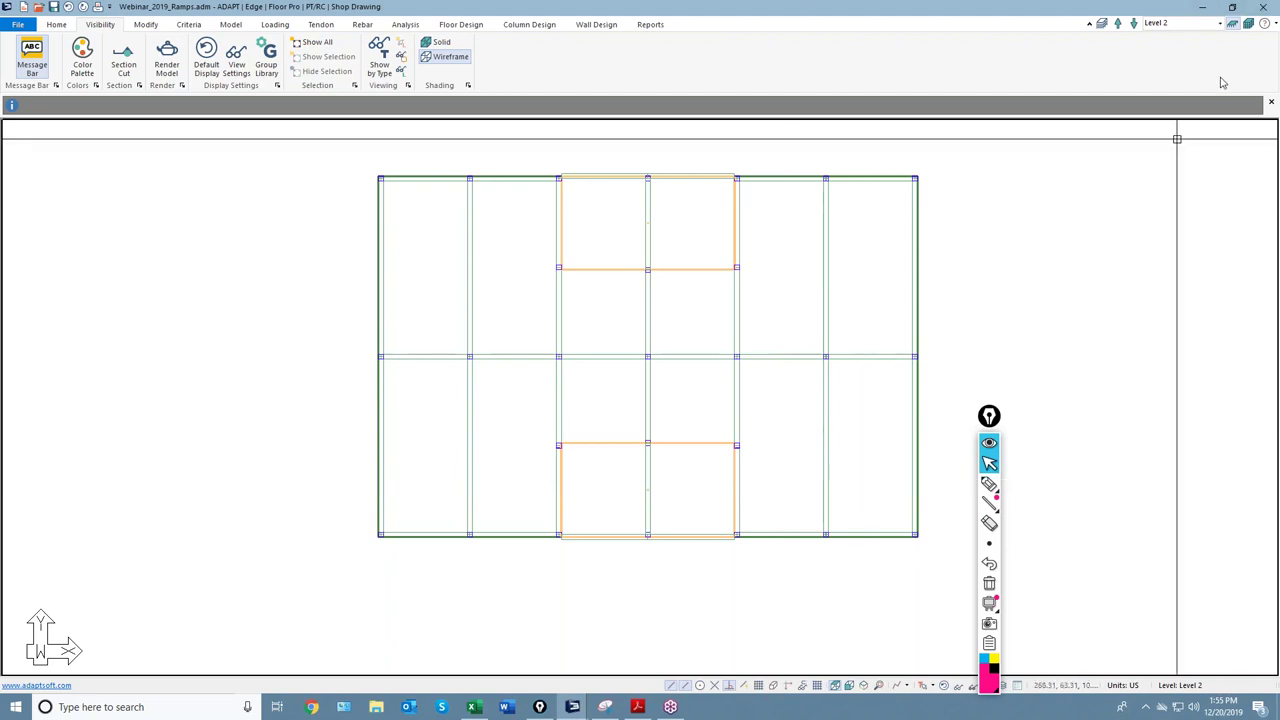
mouse_move(759, 667)
middle_down()
mouse_move(611, 614)
mouse_move(797, 634)
middle_up()
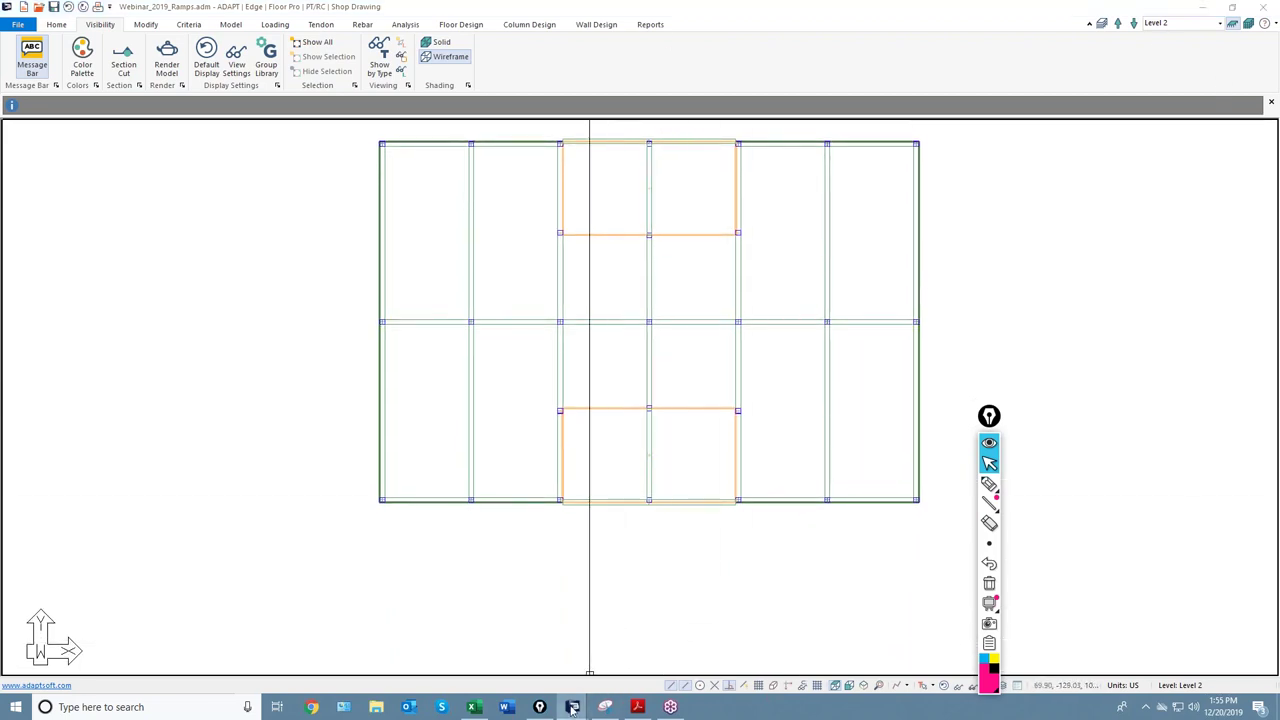
mouse_move(572, 707)
click(660, 682)
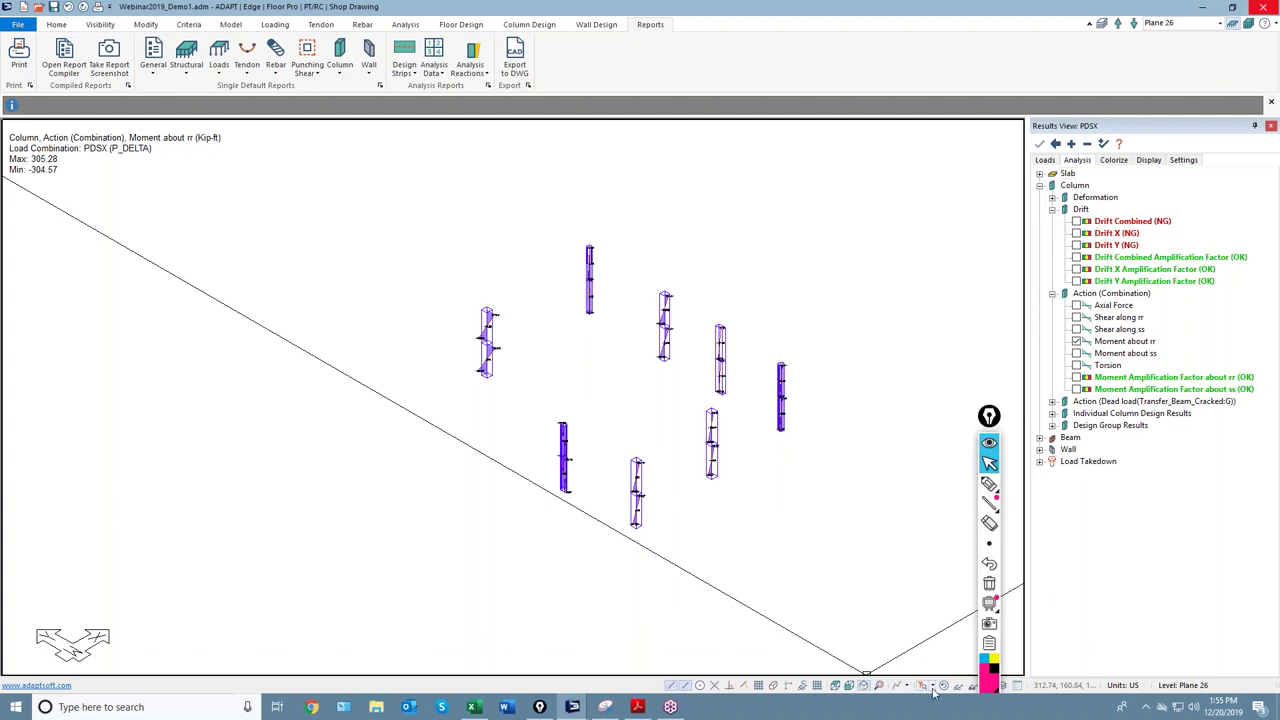
Step: Turn off the column Moment about rr diagrams and show the Demo1 slab in top plan view
scroll(856, 571, up, 5)
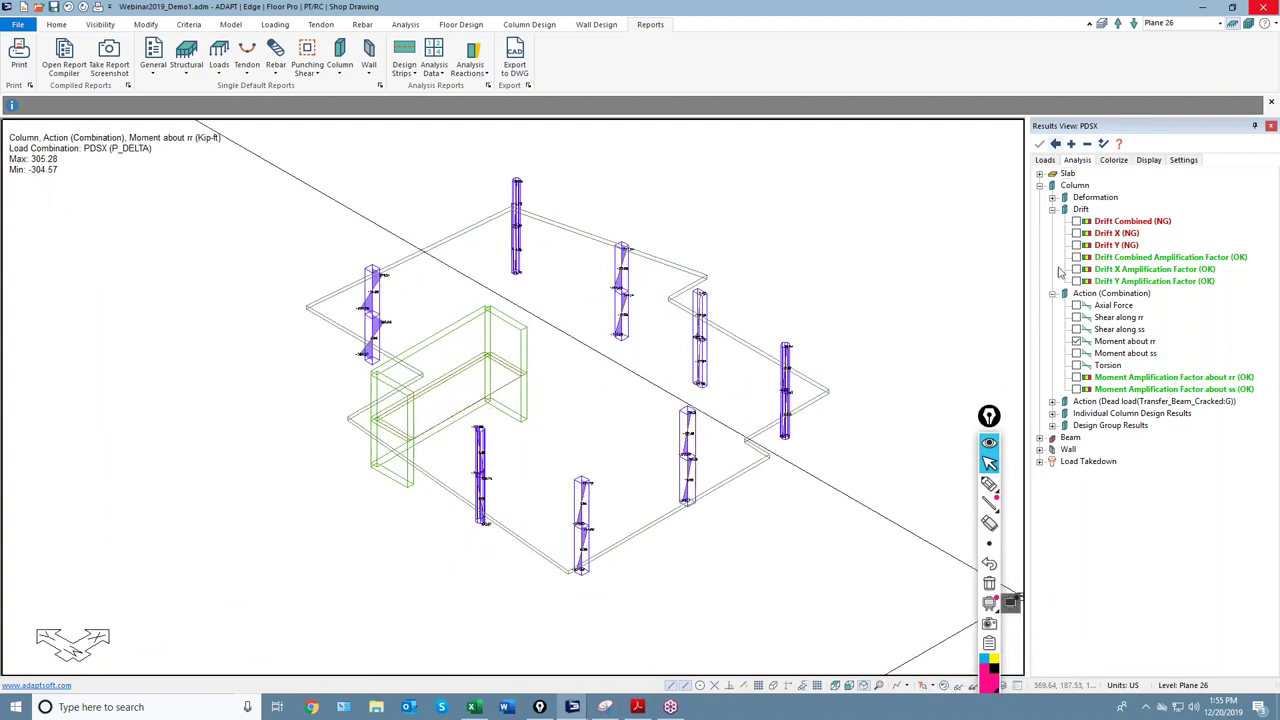
click(1068, 162)
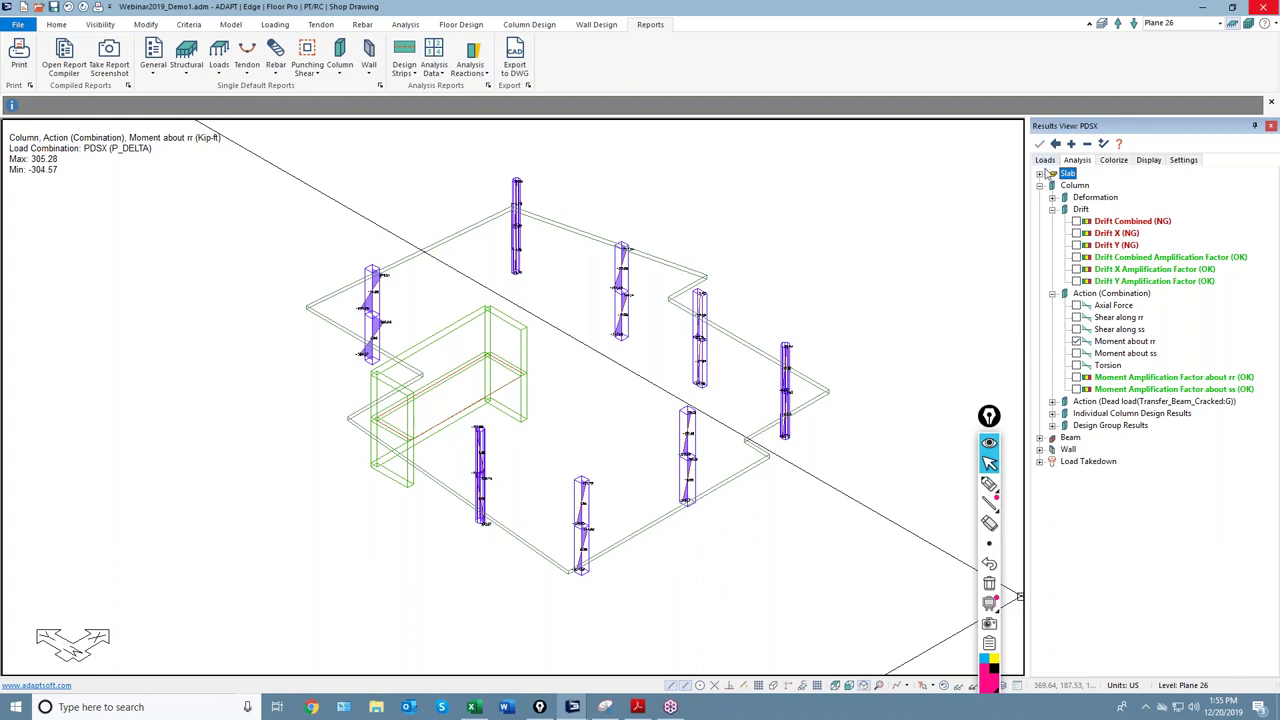
click(1076, 342)
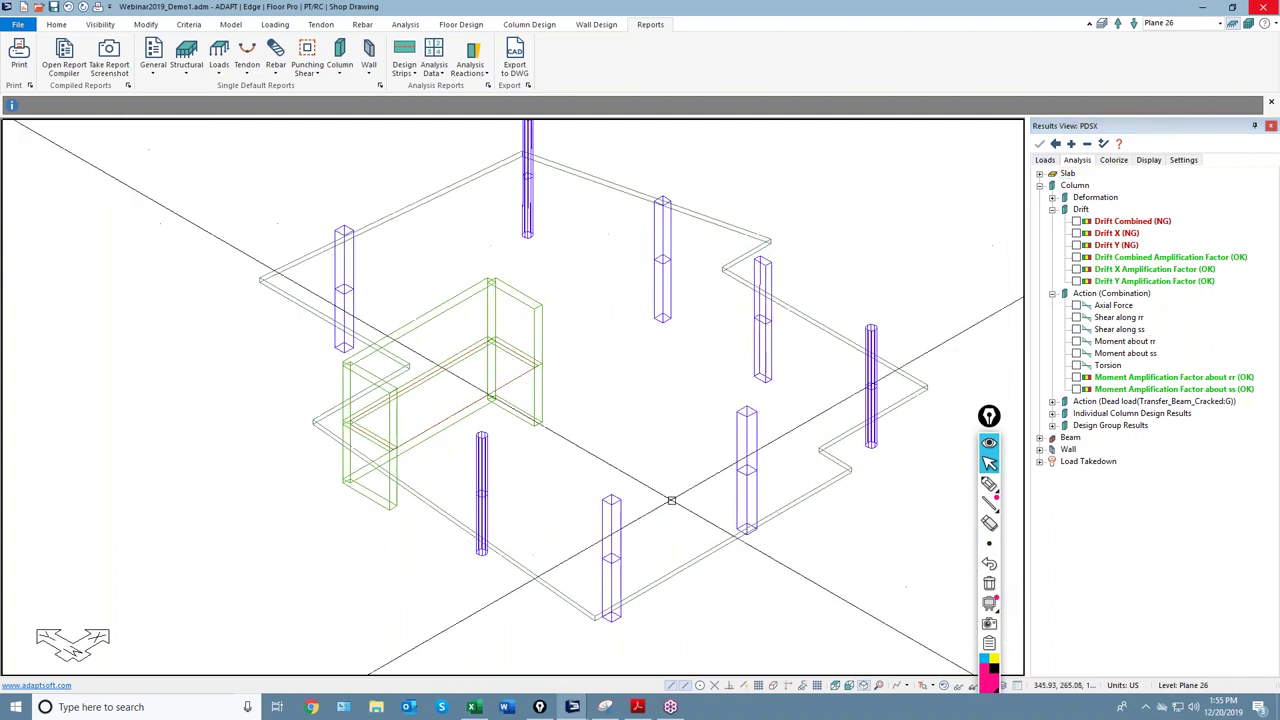
click(835, 690)
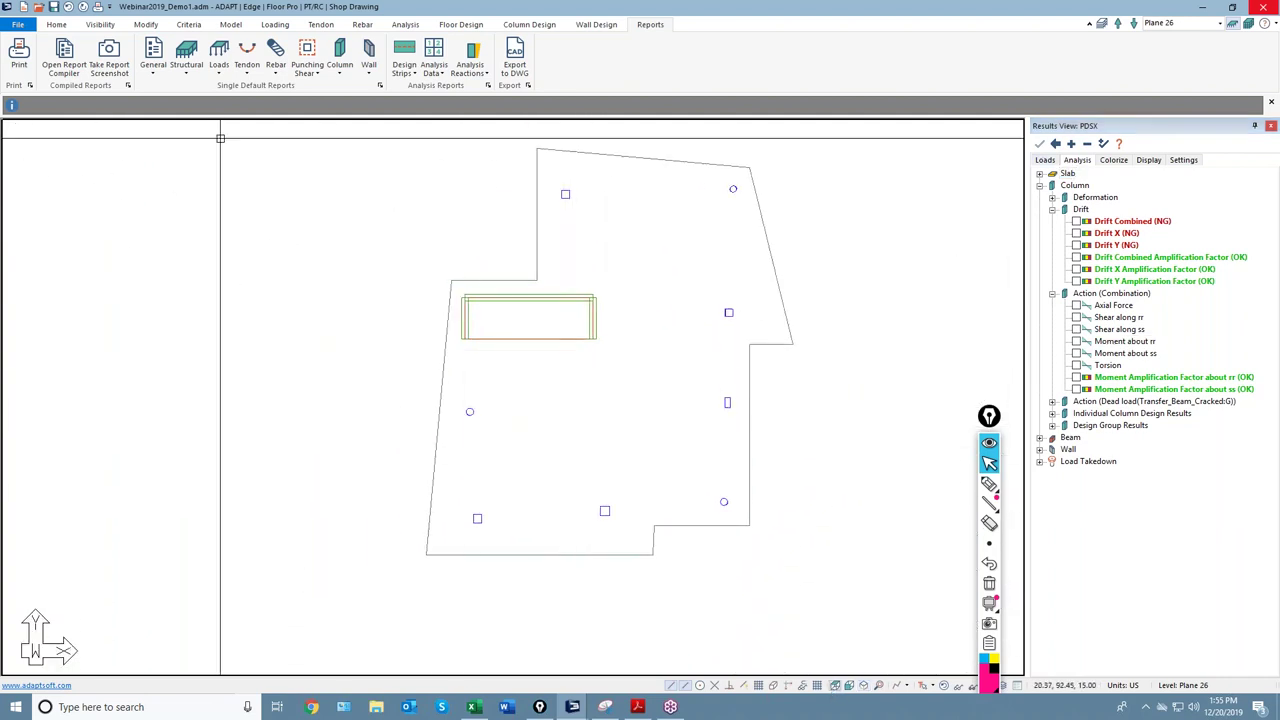
click(461, 24)
click(22, 62)
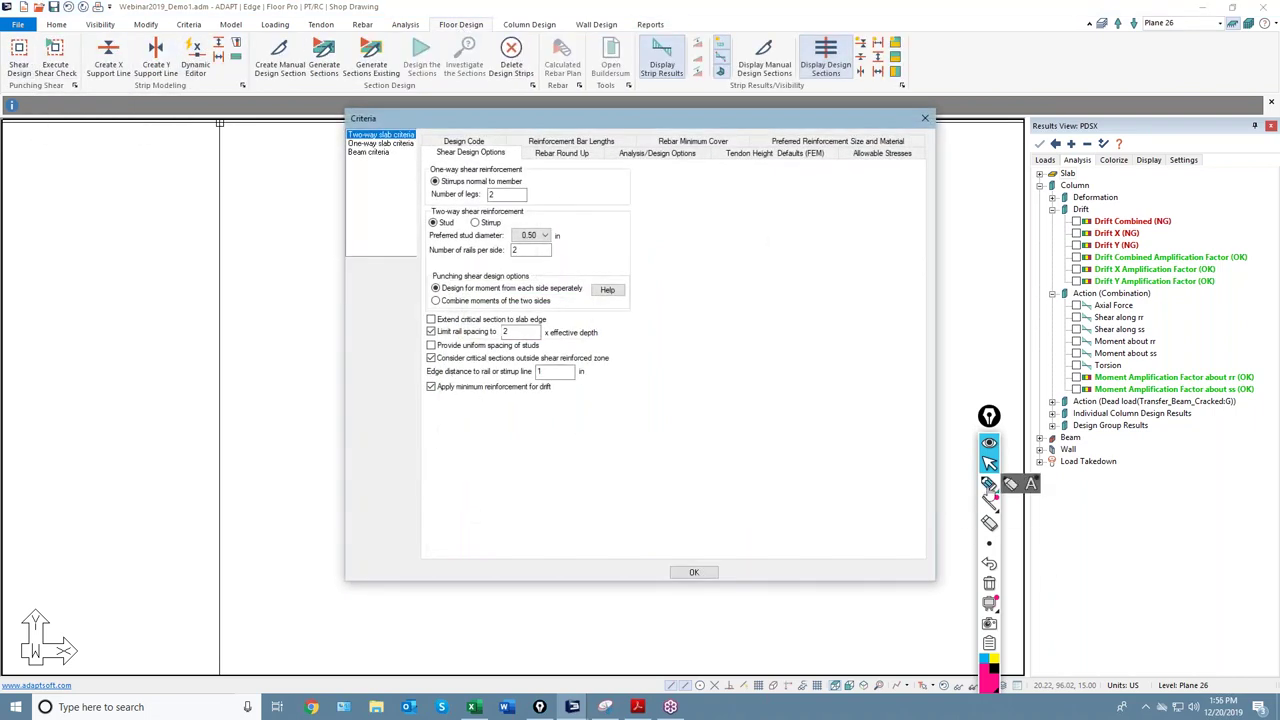
click(989, 484)
drag(641, 360, 615, 367)
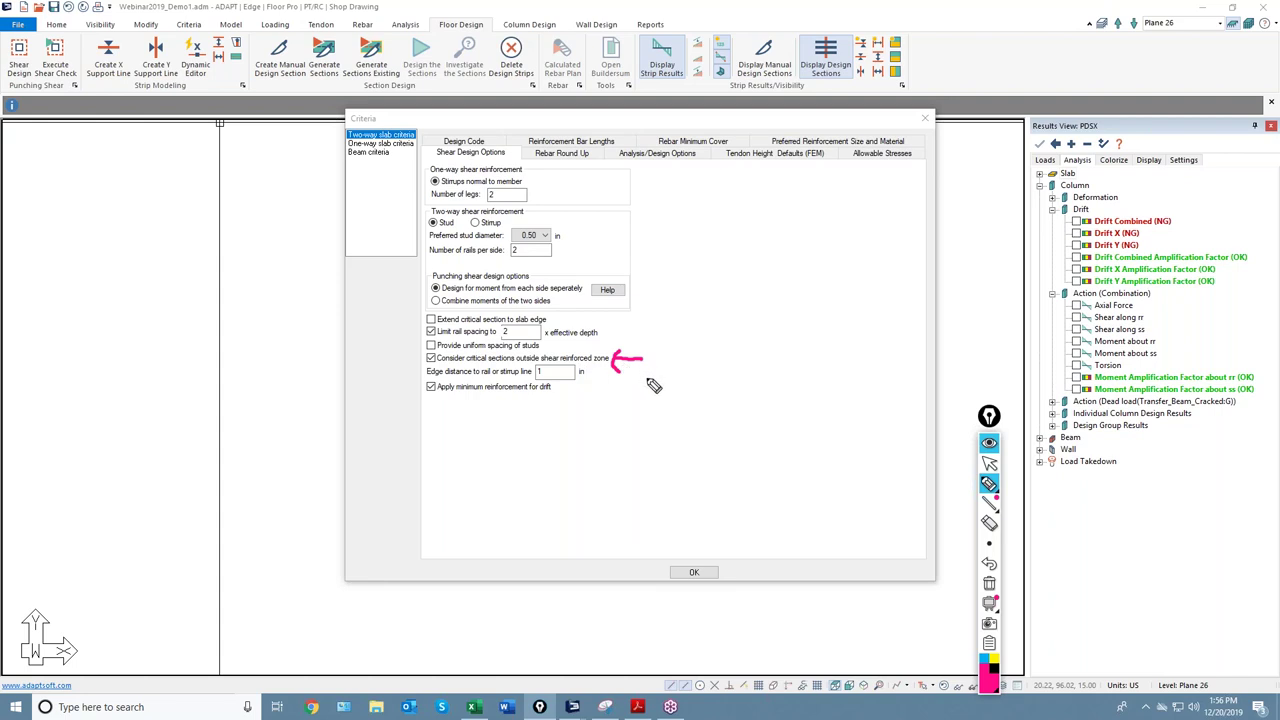
mouse_move(749, 336)
mouse_down()
mouse_move(766, 362)
mouse_move(790, 336)
mouse_move(756, 340)
mouse_up()
mouse_move(720, 274)
mouse_down()
mouse_move(778, 275)
mouse_move(856, 314)
mouse_move(849, 378)
mouse_move(790, 408)
mouse_move(719, 406)
mouse_move(676, 378)
mouse_move(680, 290)
mouse_move(736, 278)
mouse_up()
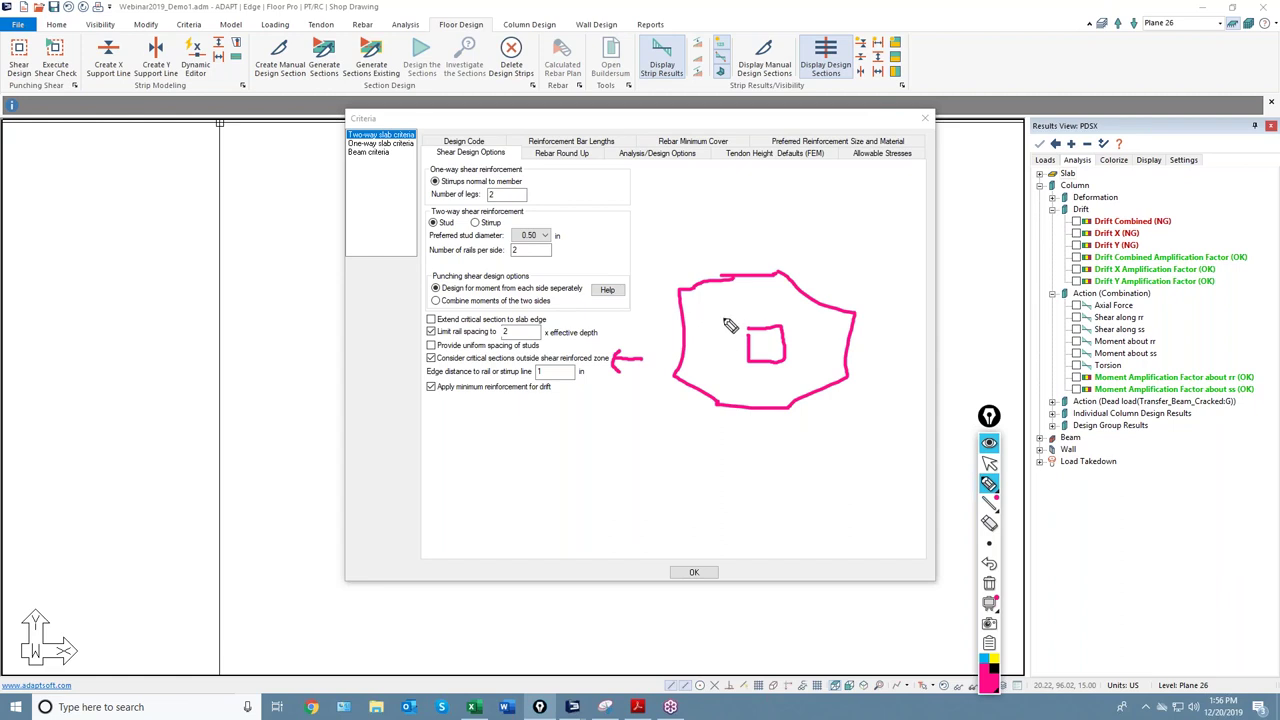
mouse_move(718, 302)
mouse_down()
mouse_move(722, 379)
mouse_move(798, 388)
mouse_move(794, 310)
mouse_move(705, 302)
mouse_up()
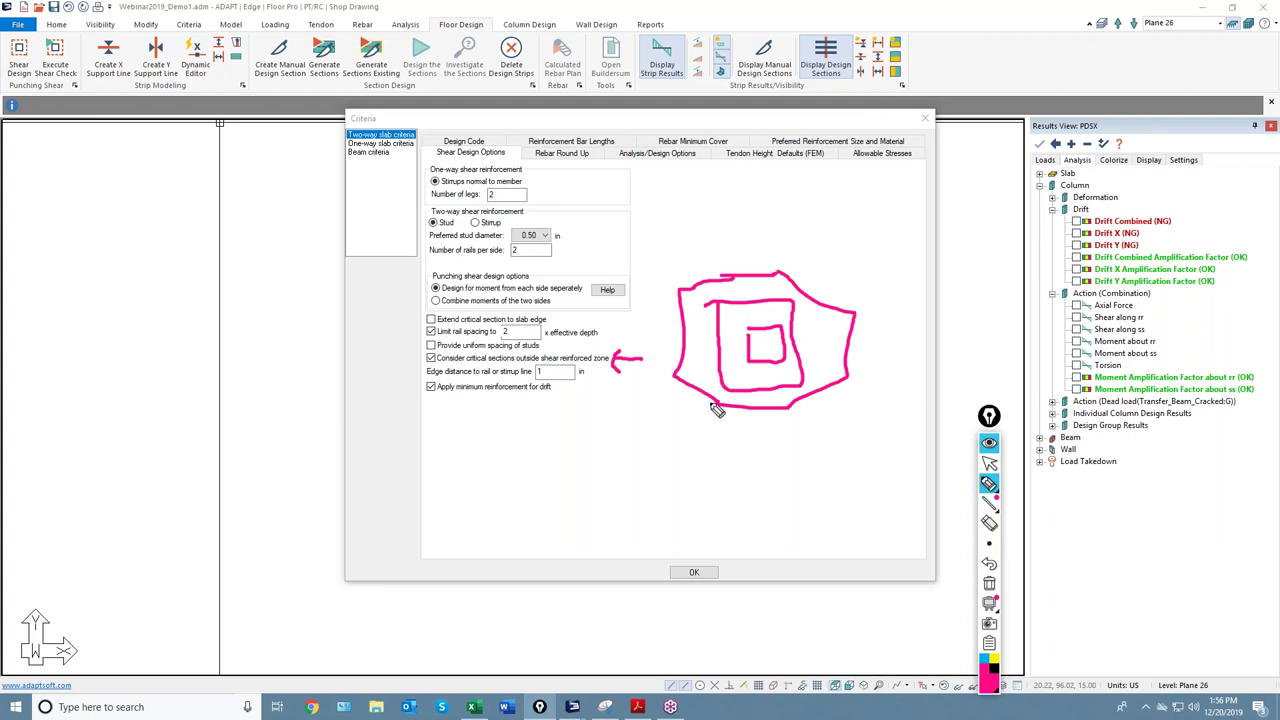
mouse_move(716, 404)
mouse_down()
mouse_move(810, 416)
mouse_move(837, 372)
mouse_move(797, 292)
mouse_move(722, 279)
mouse_move(688, 327)
mouse_move(711, 420)
mouse_move(794, 422)
mouse_move(832, 370)
mouse_move(758, 310)
mouse_up()
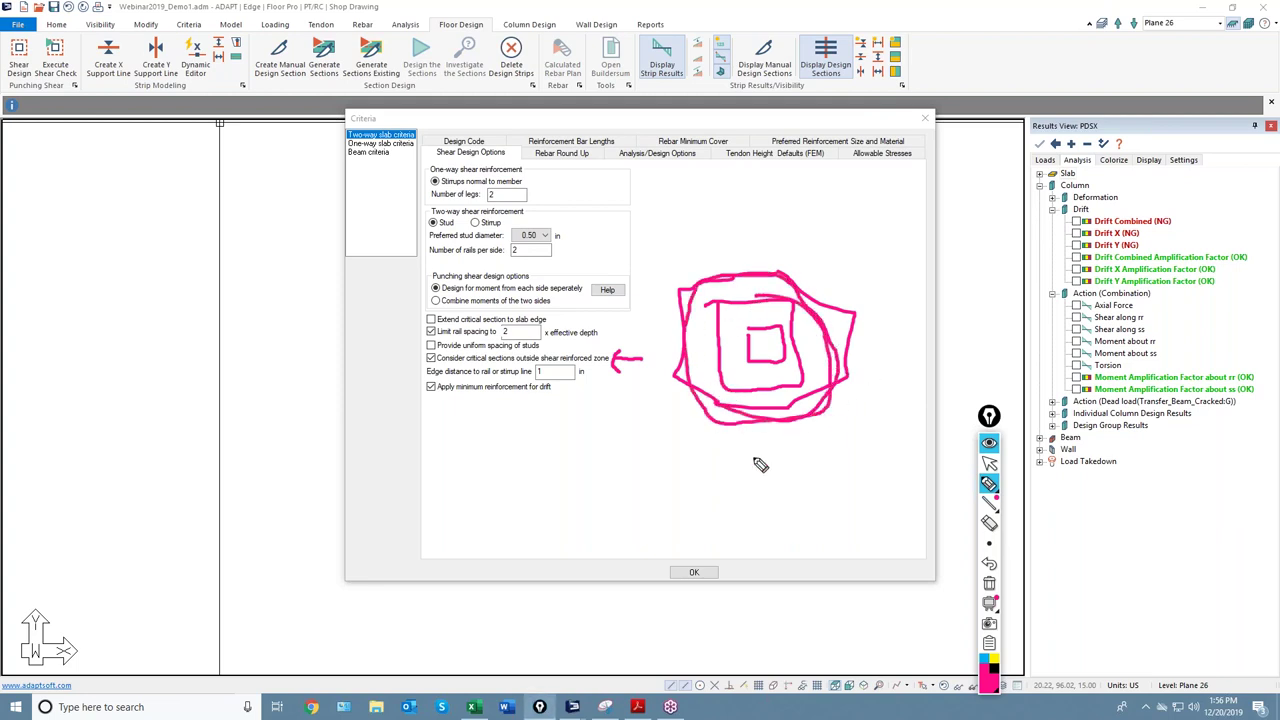
click(989, 464)
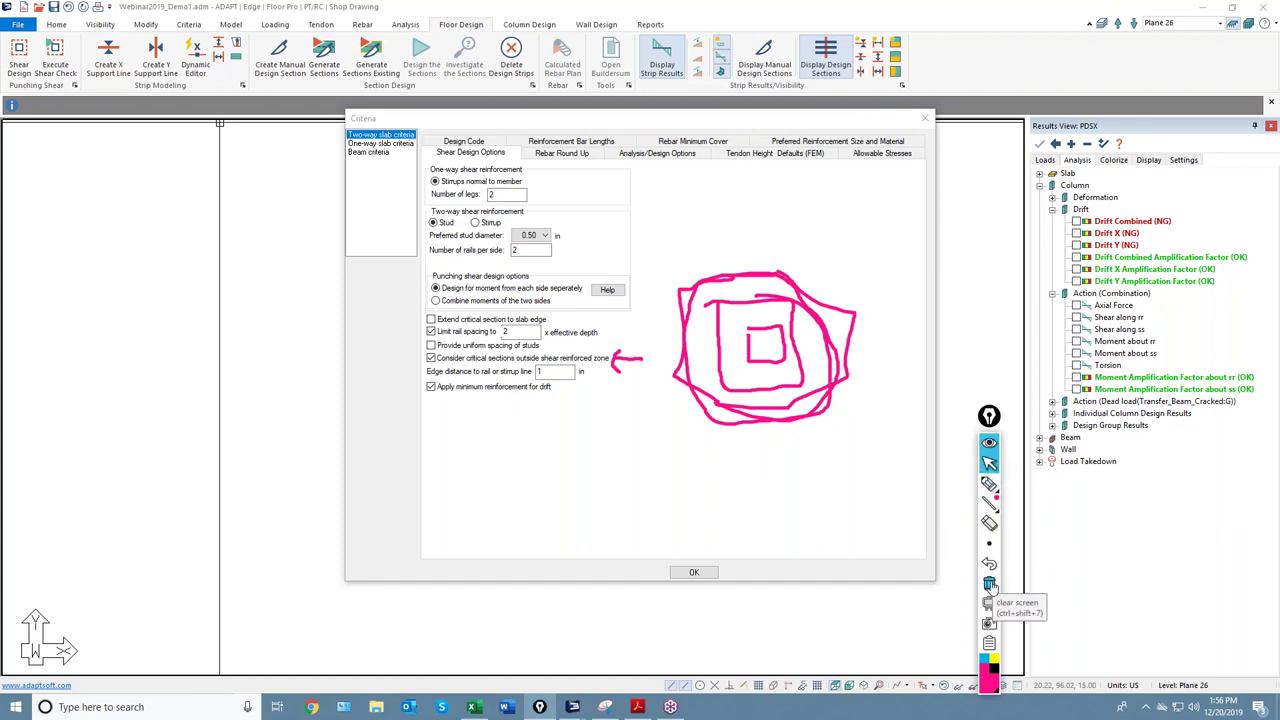
click(989, 585)
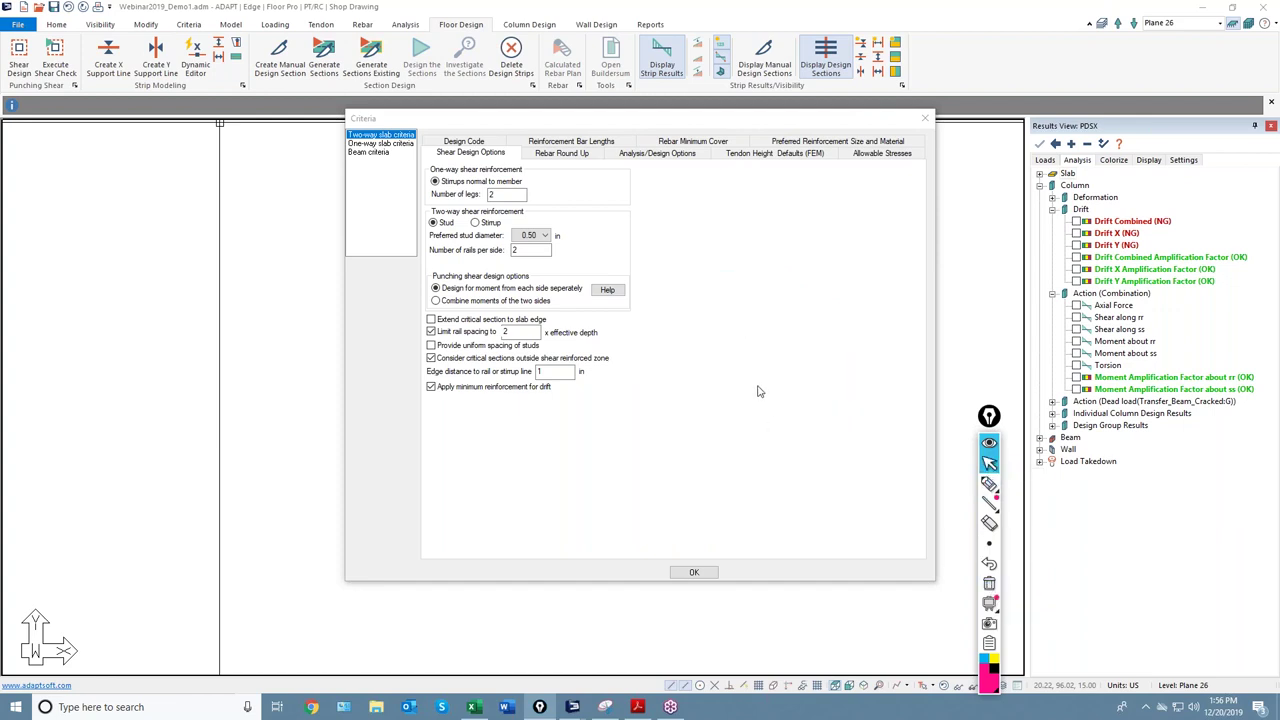
Step: Sketch a column box with stud rails on all sides and an outer perimeter
click(989, 484)
mouse_move(730, 336)
mouse_down()
mouse_move(796, 381)
mouse_move(785, 329)
mouse_move(730, 326)
mouse_up()
drag(774, 192, 782, 308)
mouse_move(734, 192)
mouse_down()
mouse_move(737, 314)
mouse_move(890, 318)
mouse_up()
drag(809, 357, 896, 356)
drag(793, 390, 793, 478)
drag(729, 398, 729, 485)
drag(705, 329, 622, 343)
drag(717, 373, 632, 378)
mouse_move(721, 184)
mouse_down()
mouse_move(785, 181)
mouse_move(895, 307)
mouse_move(905, 353)
mouse_move(799, 468)
mouse_move(739, 486)
mouse_move(639, 388)
mouse_move(623, 326)
mouse_move(727, 190)
mouse_up()
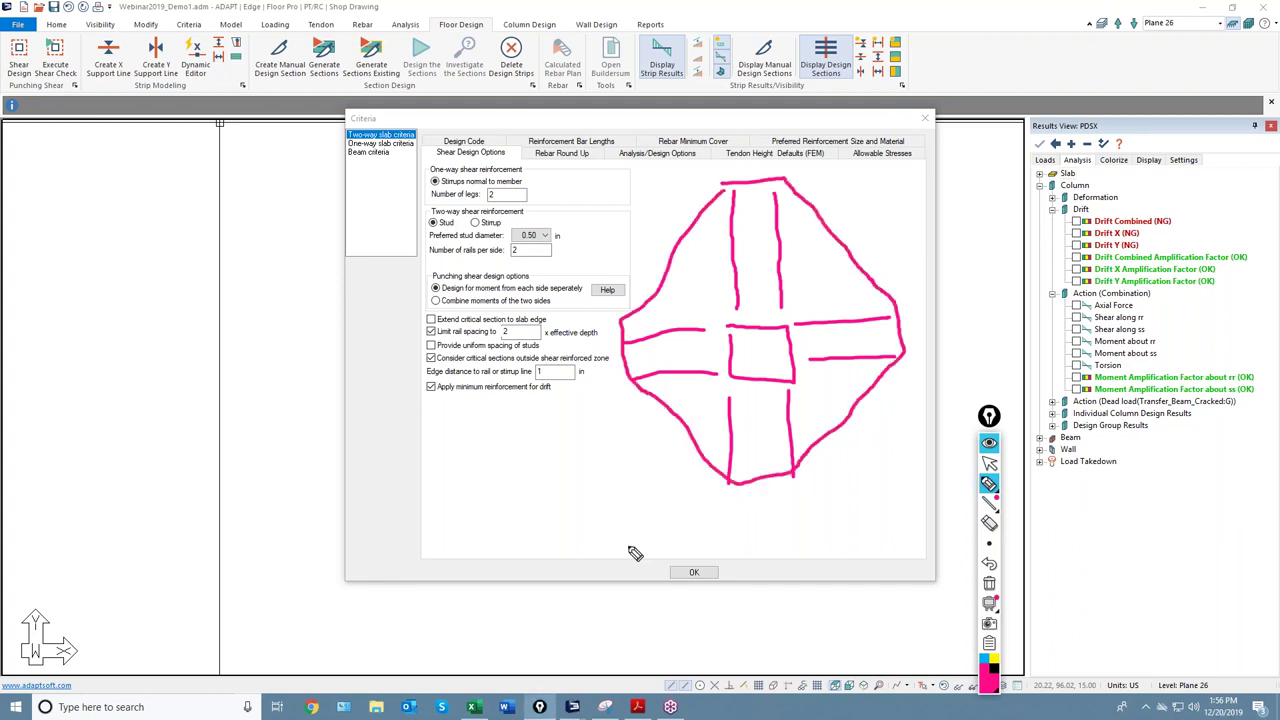
Step: Mark the critical-sections option, toggle minimum reinforcement for drift, and accept the shear criteria
drag(434, 355, 416, 366)
drag(773, 290, 788, 294)
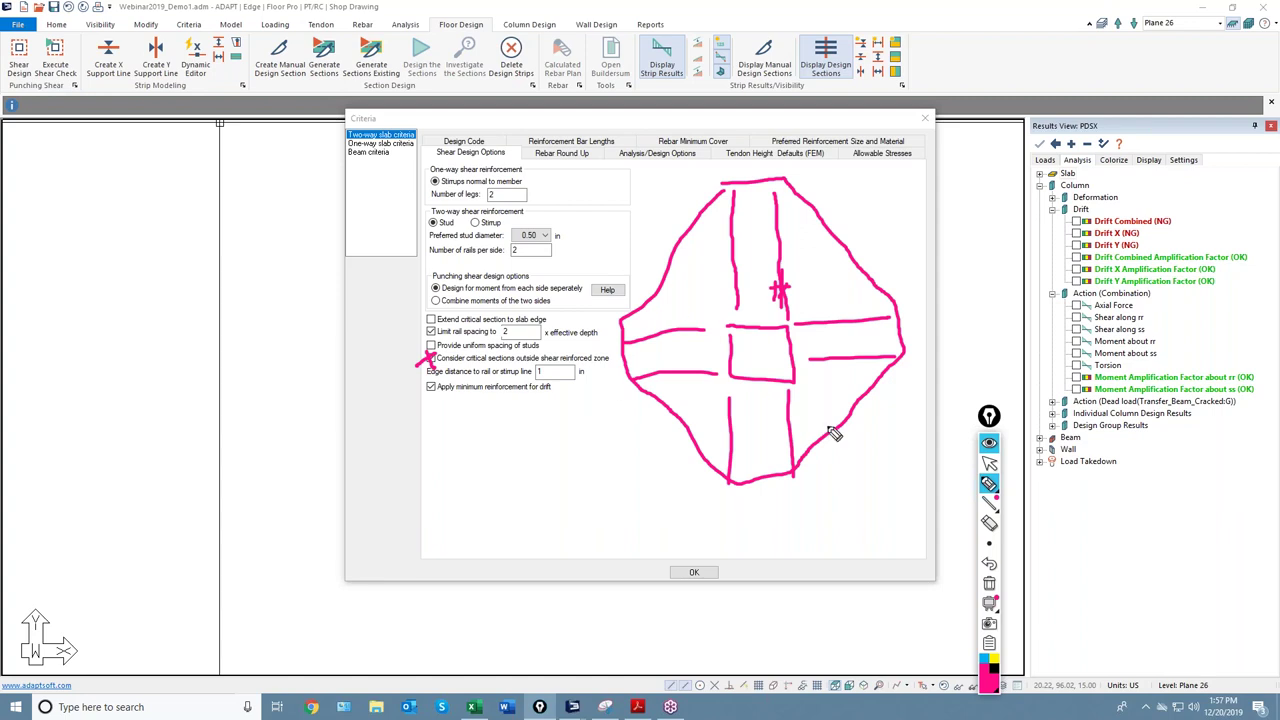
click(989, 463)
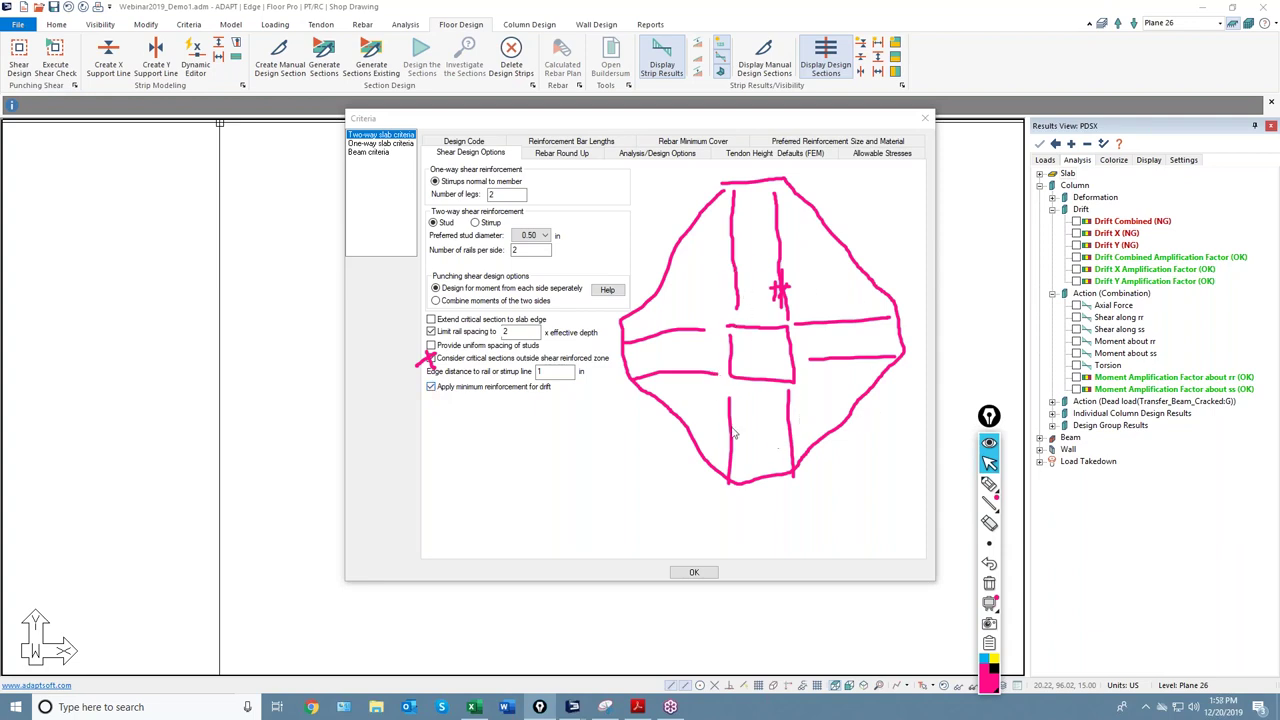
click(431, 388)
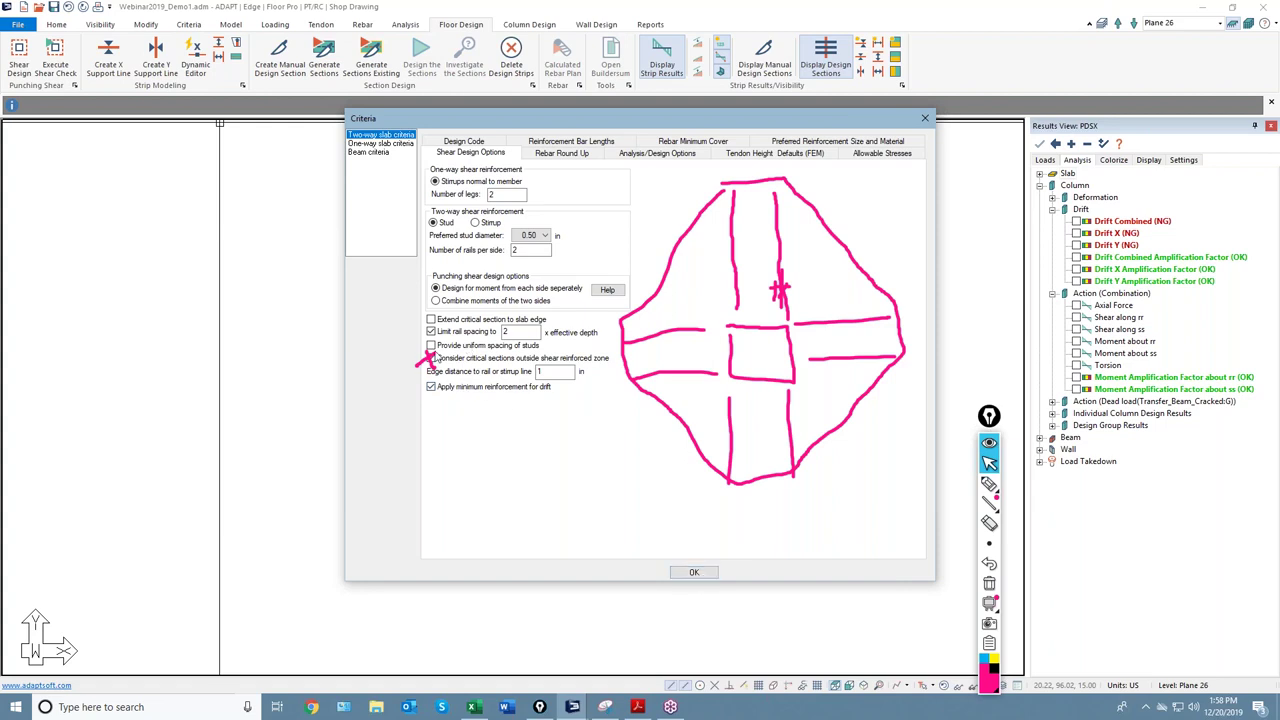
click(686, 573)
Step: Pan the slab plan right and clear the pen sketches from the screen
scroll(495, 447, down, 2)
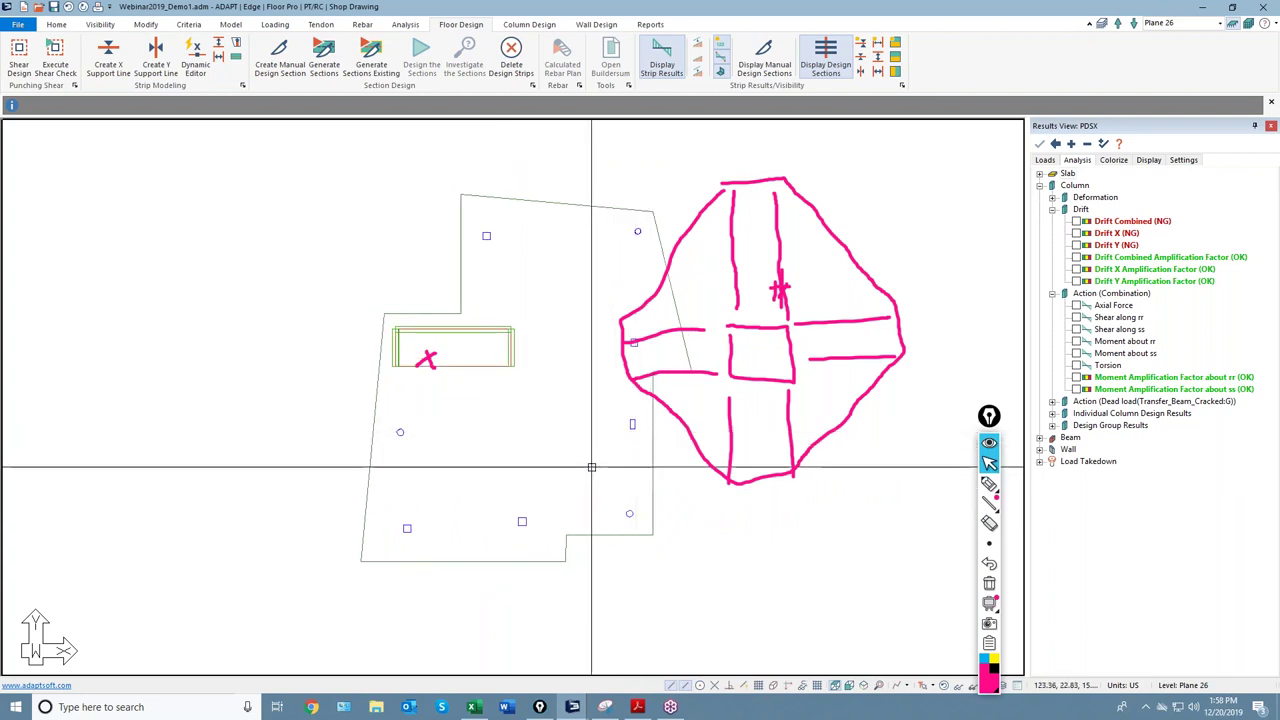
middle_drag(591, 467, 650, 439)
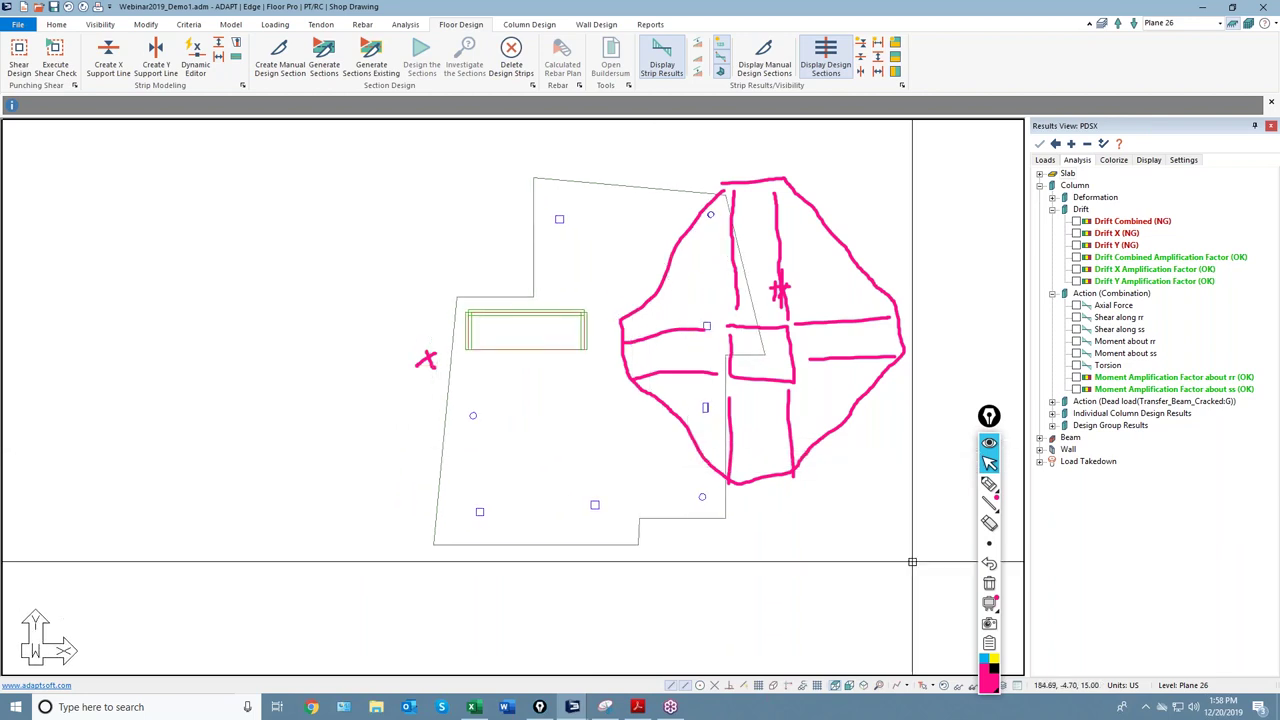
click(989, 583)
scroll(700, 470, up, 2)
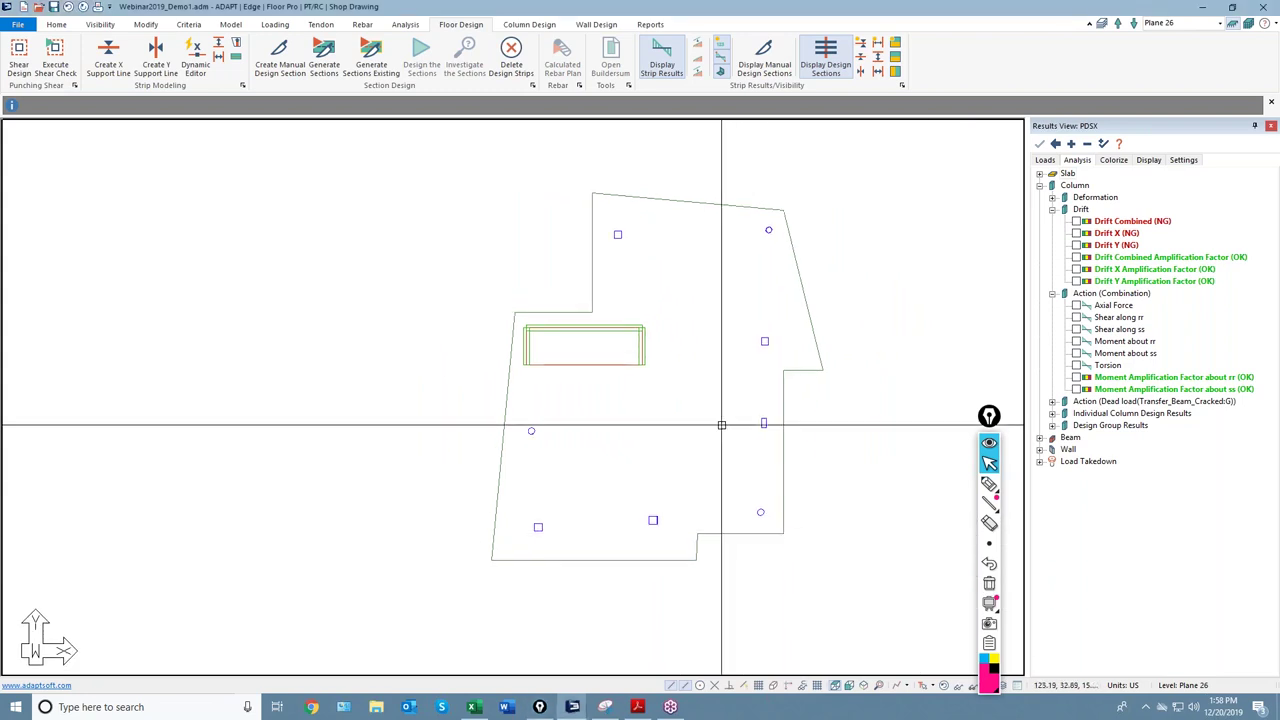
scroll(732, 387, down, 1)
scroll(680, 382, up, 1)
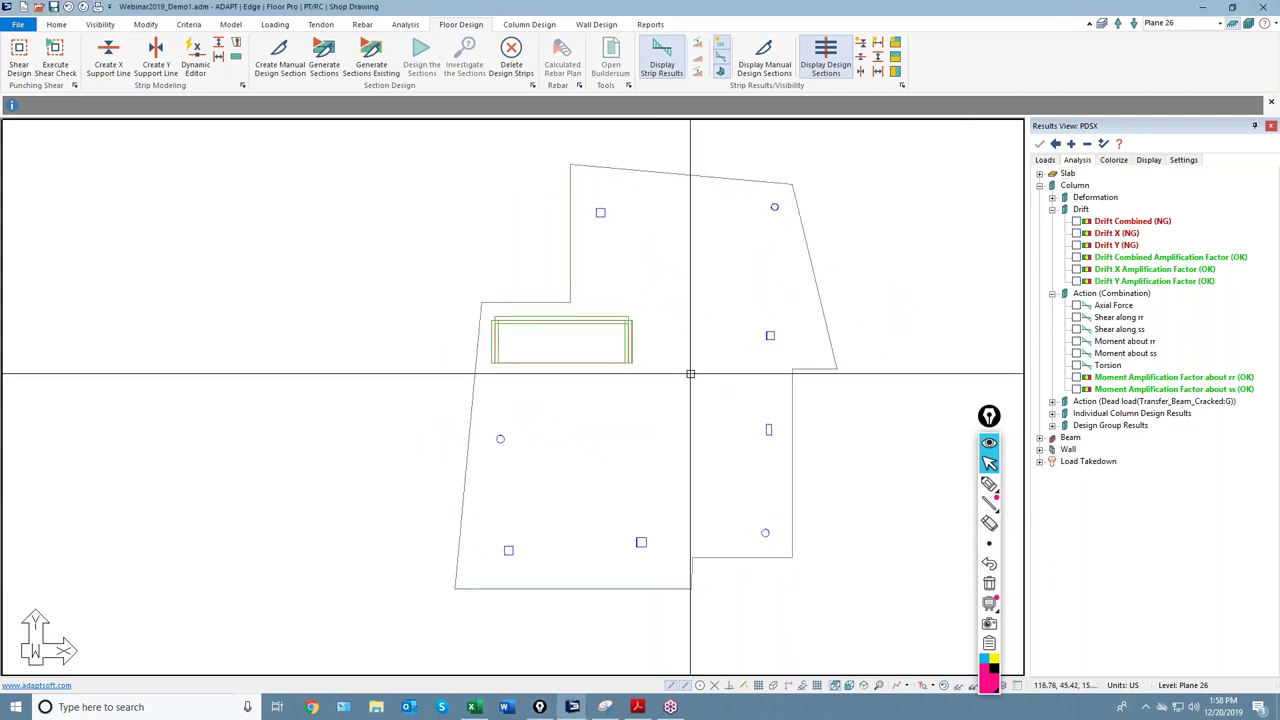
scroll(640, 360, up, 2)
scroll(723, 380, down, 3)
scroll(715, 451, up, 1)
scroll(749, 429, up, 2)
scroll(651, 391, down, 3)
scroll(626, 437, up, 2)
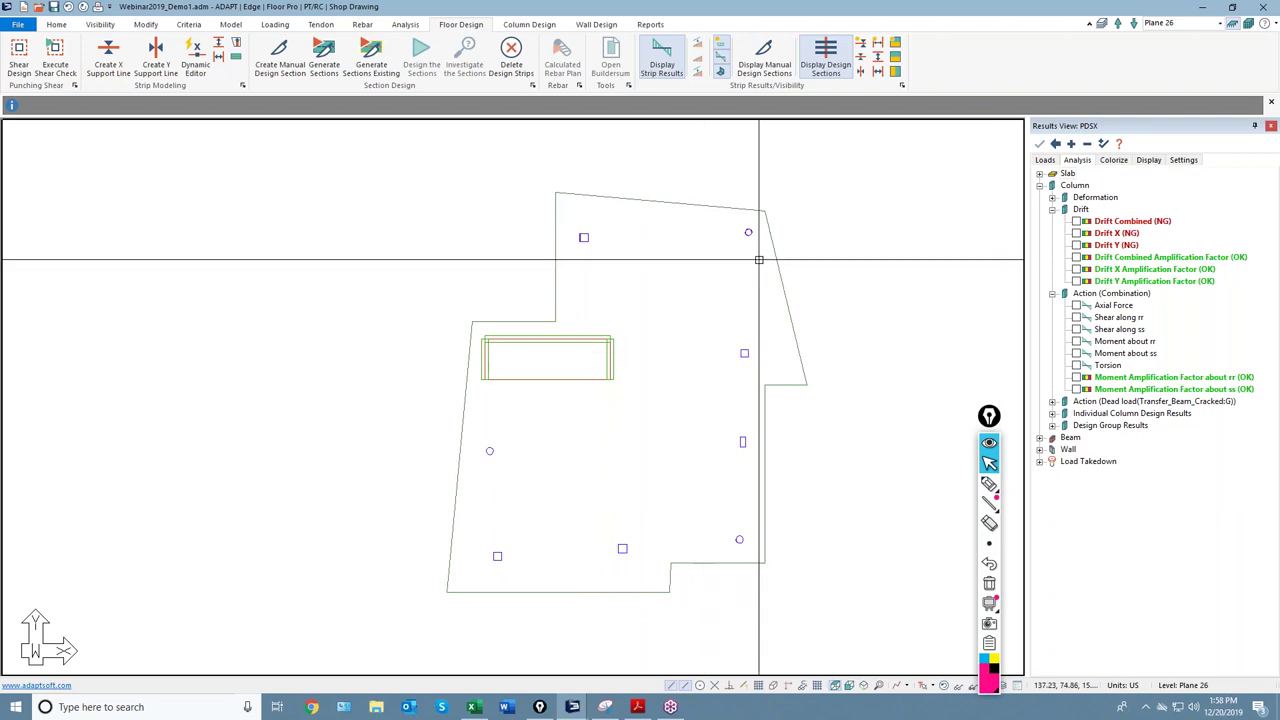
Step: Switch the floor level to Plane 2
click(1221, 23)
scroll(1170, 95, down, 7)
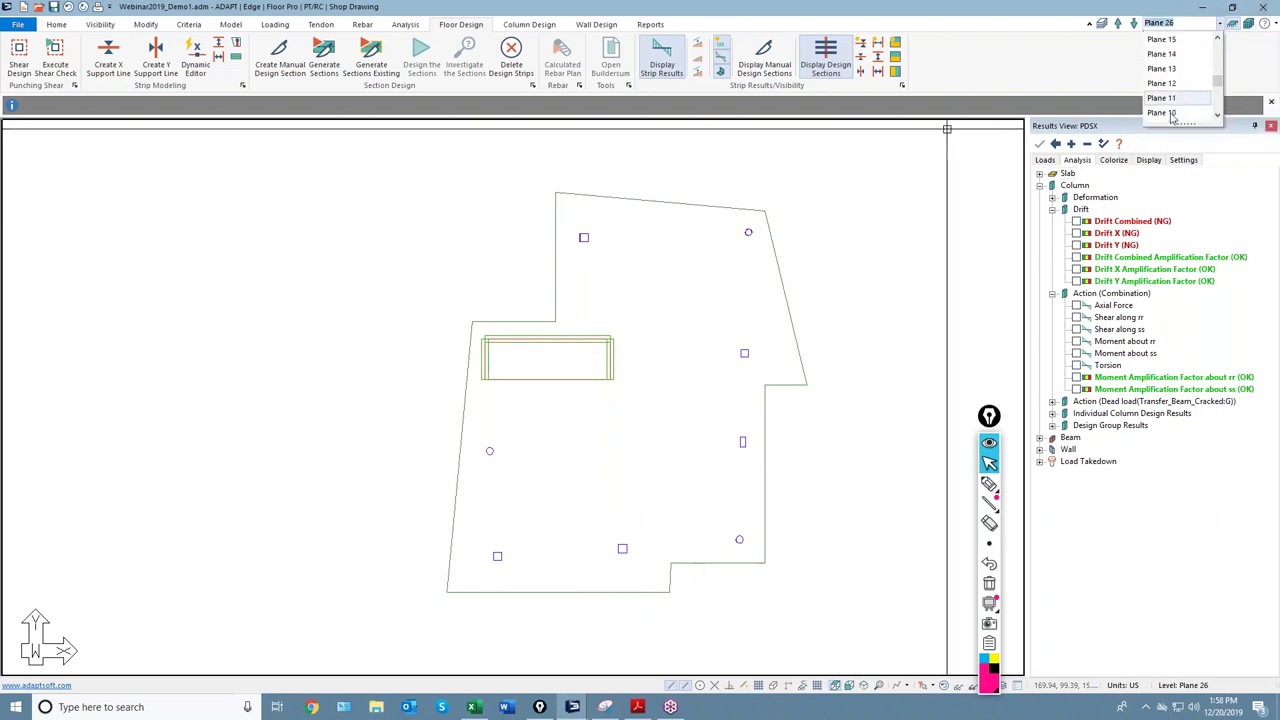
click(1168, 98)
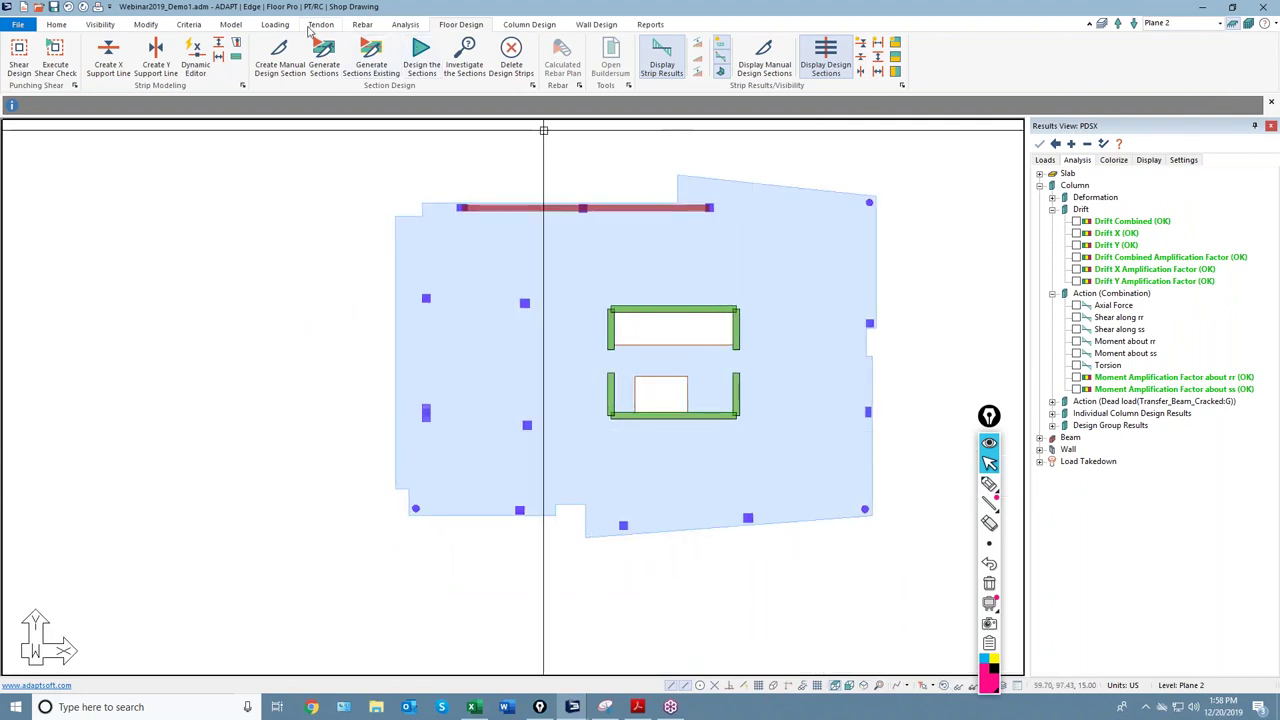
Step: Step up to the Plane 3 level and display its tendons over the slab
click(1119, 24)
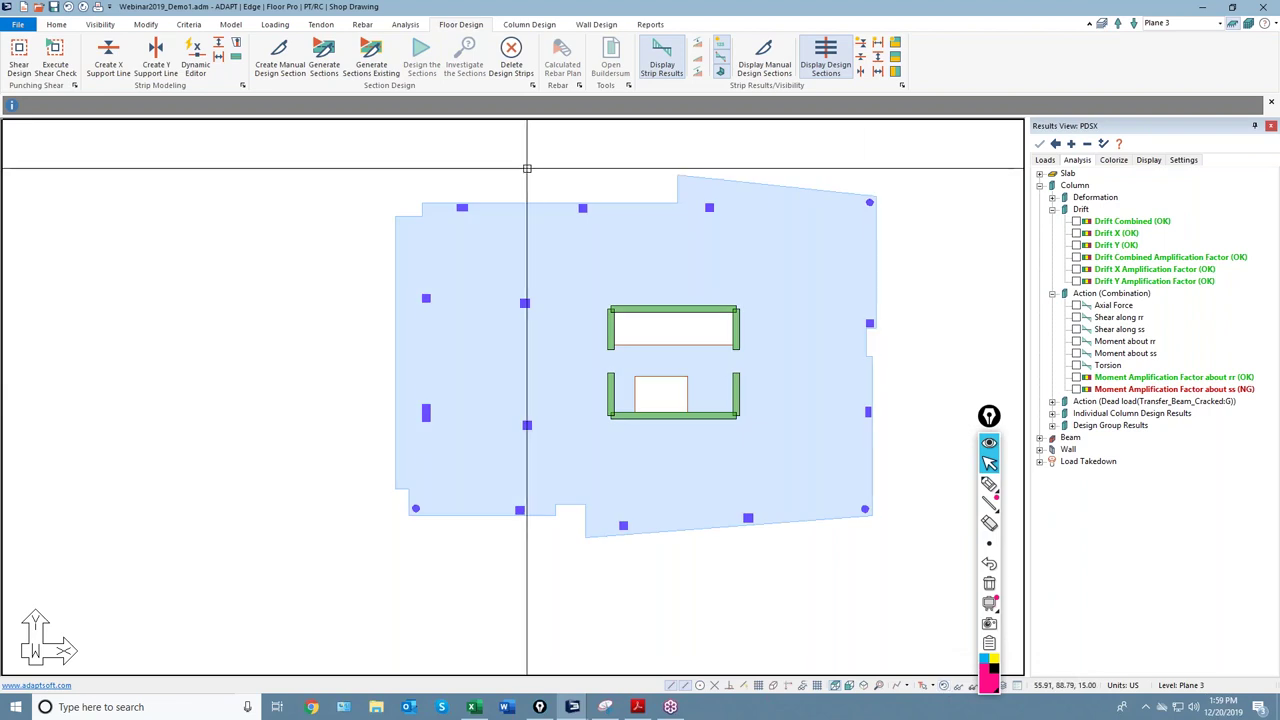
click(321, 24)
click(592, 58)
scroll(619, 265, up, 2)
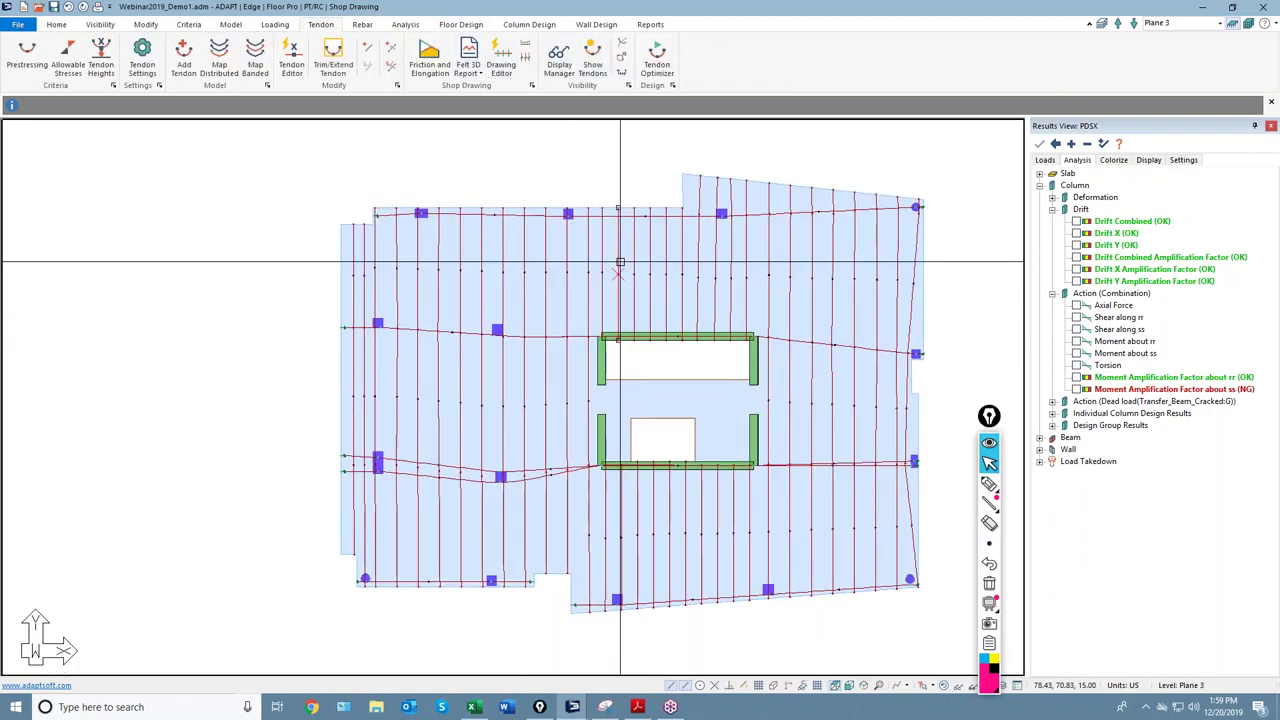
double_click(617, 256)
click(80, 51)
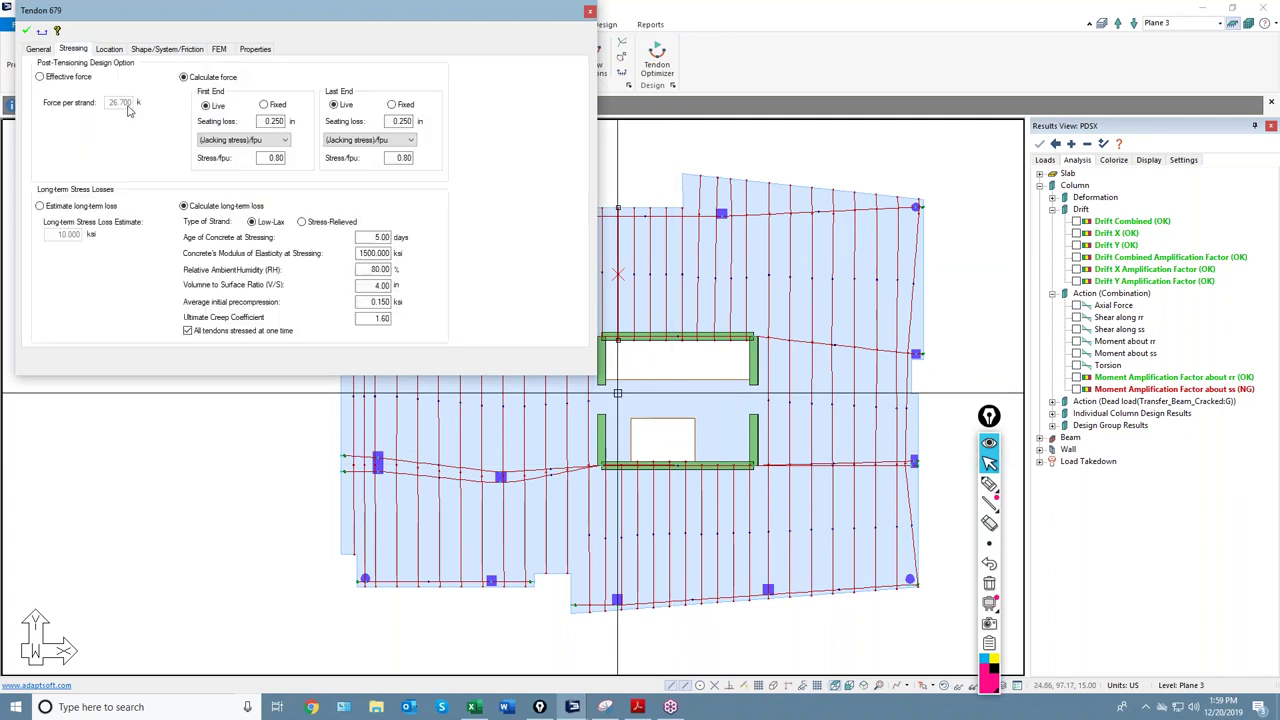
drag(240, 19, 404, 35)
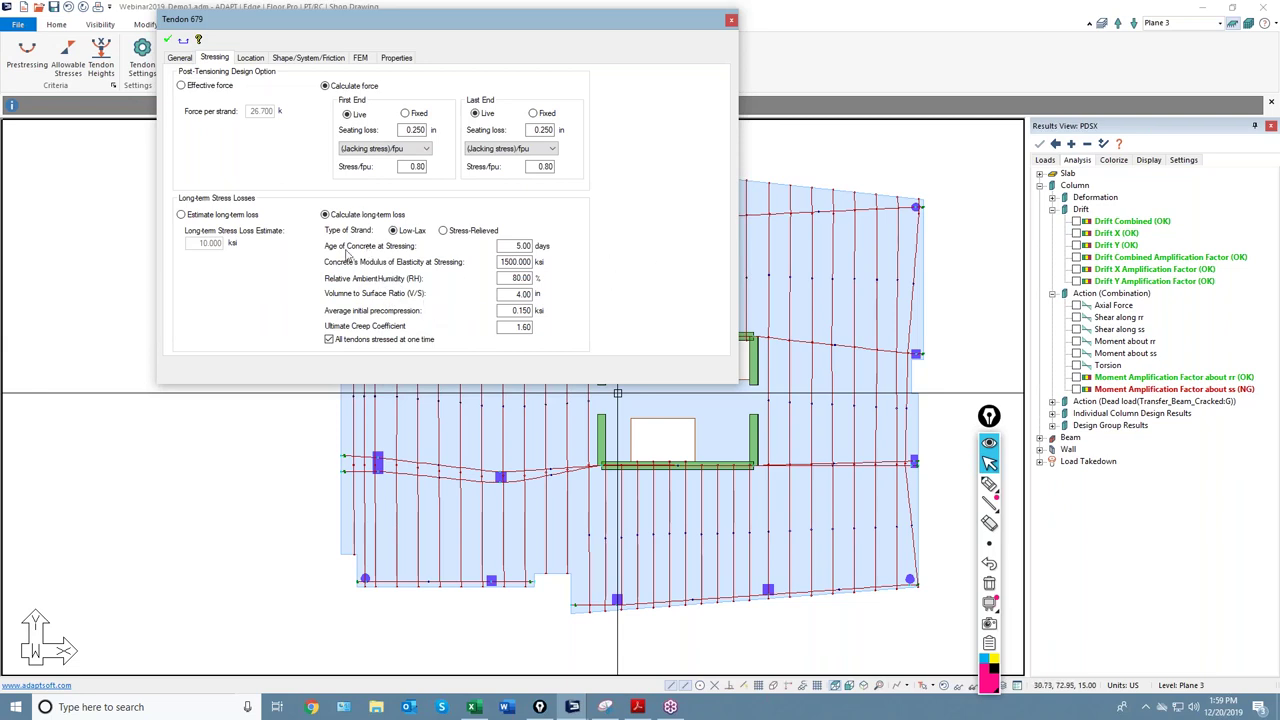
click(209, 86)
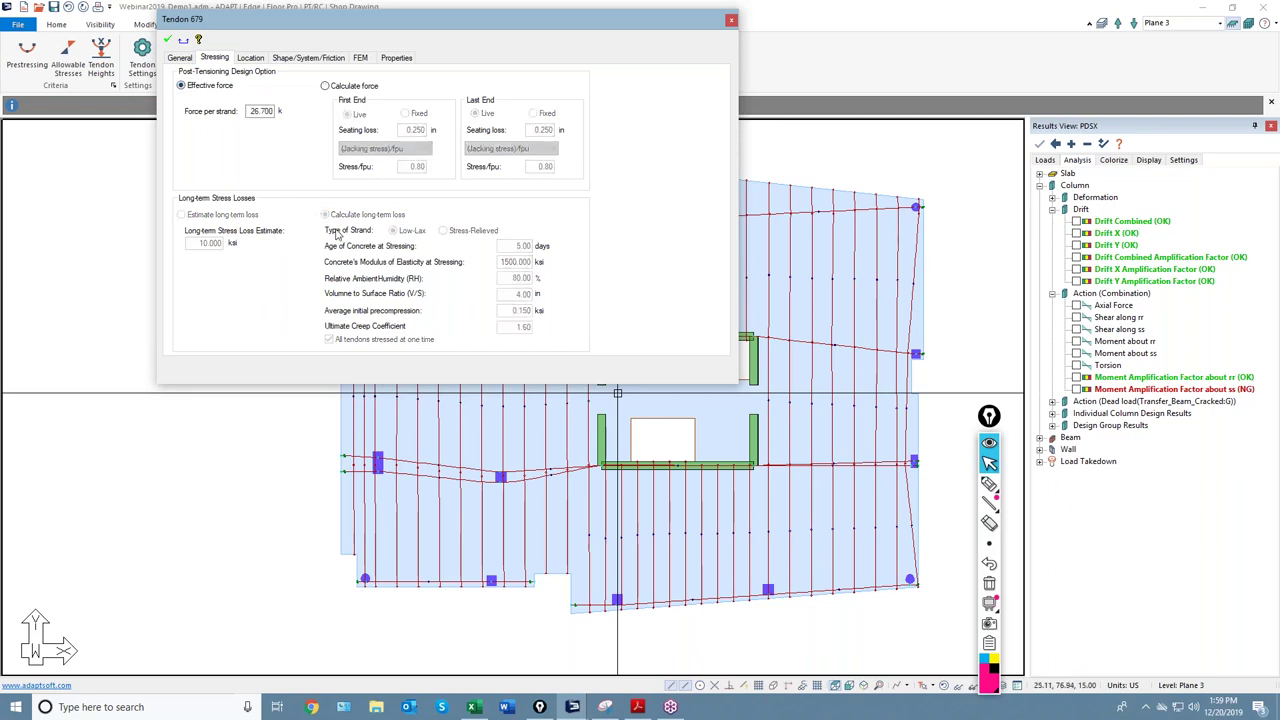
click(340, 87)
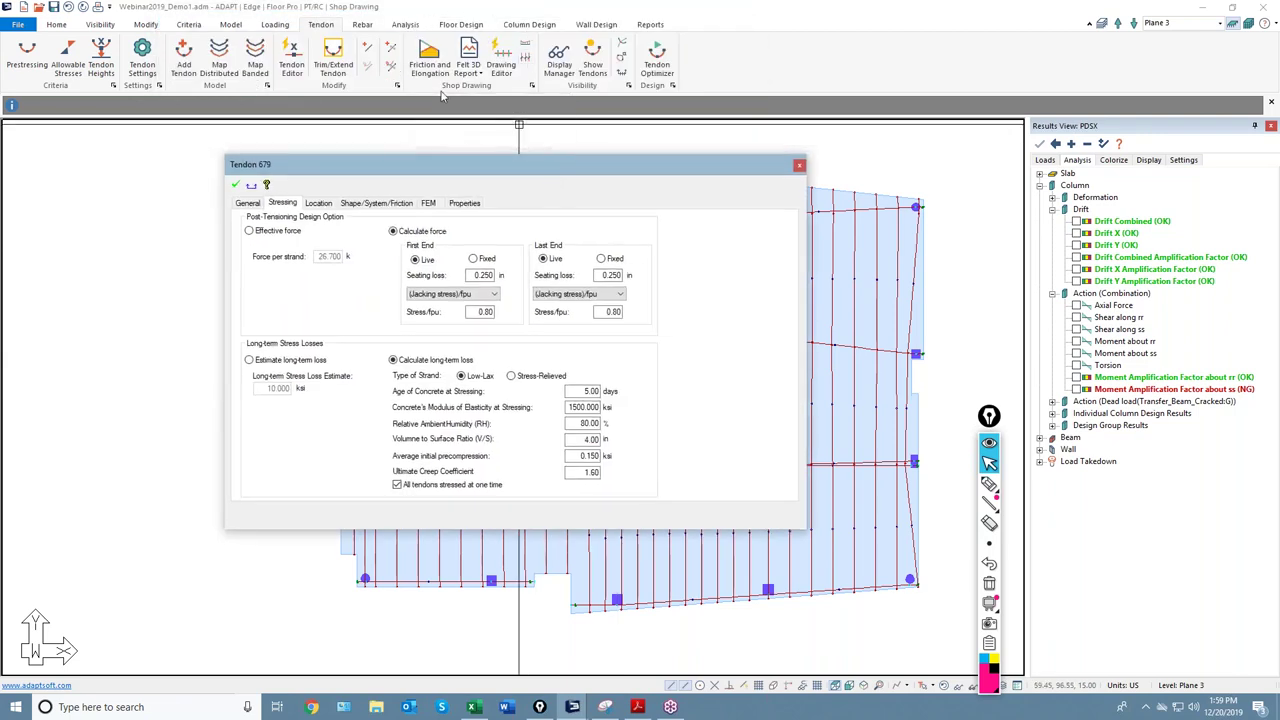
click(572, 707)
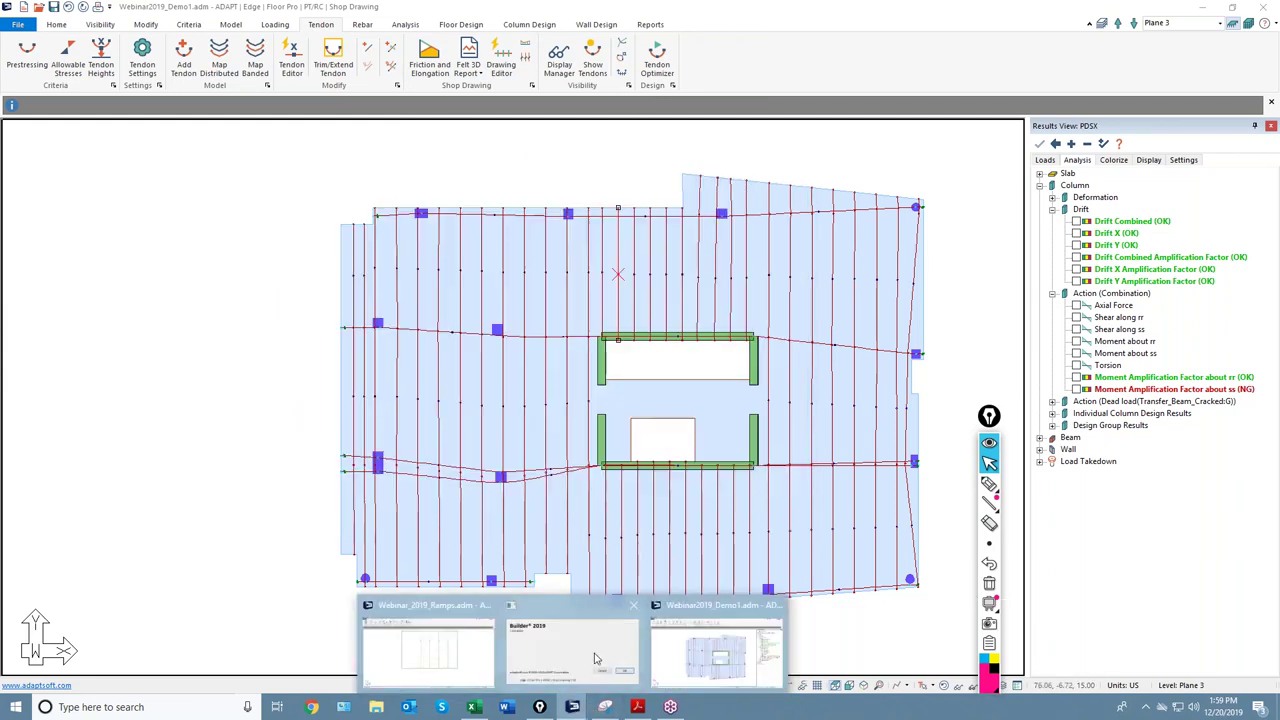
click(588, 642)
click(462, 430)
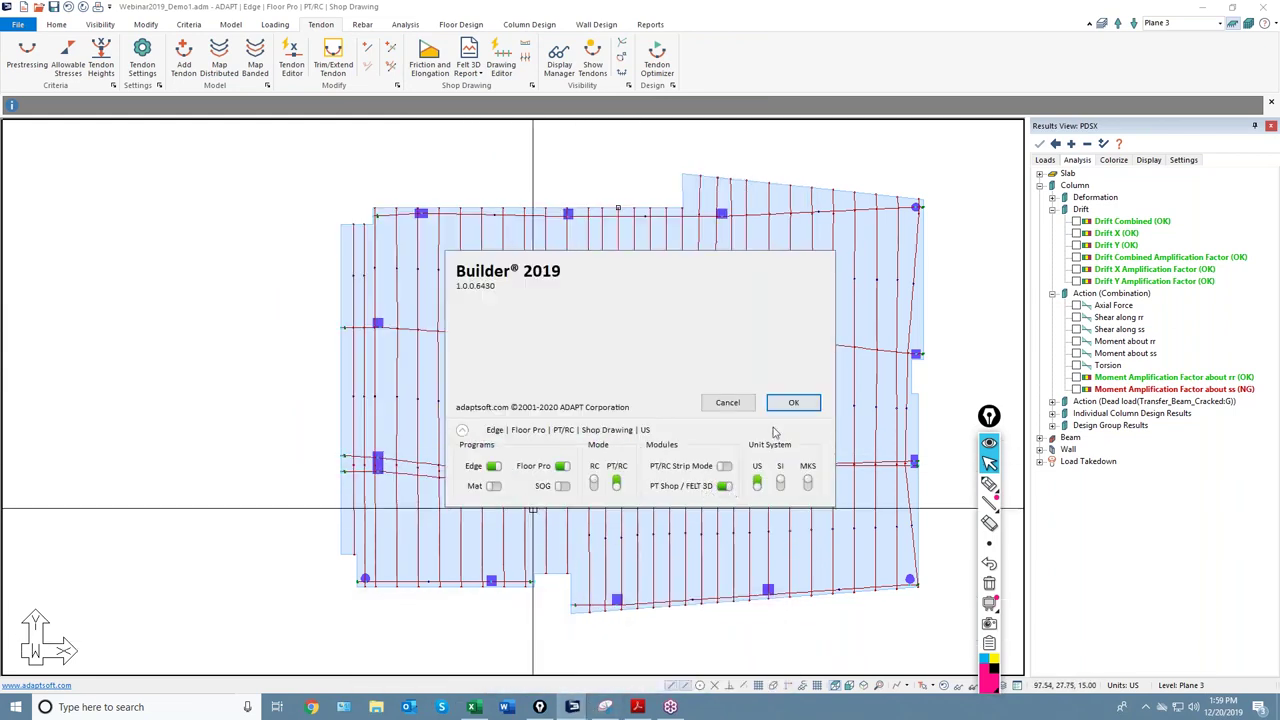
click(728, 403)
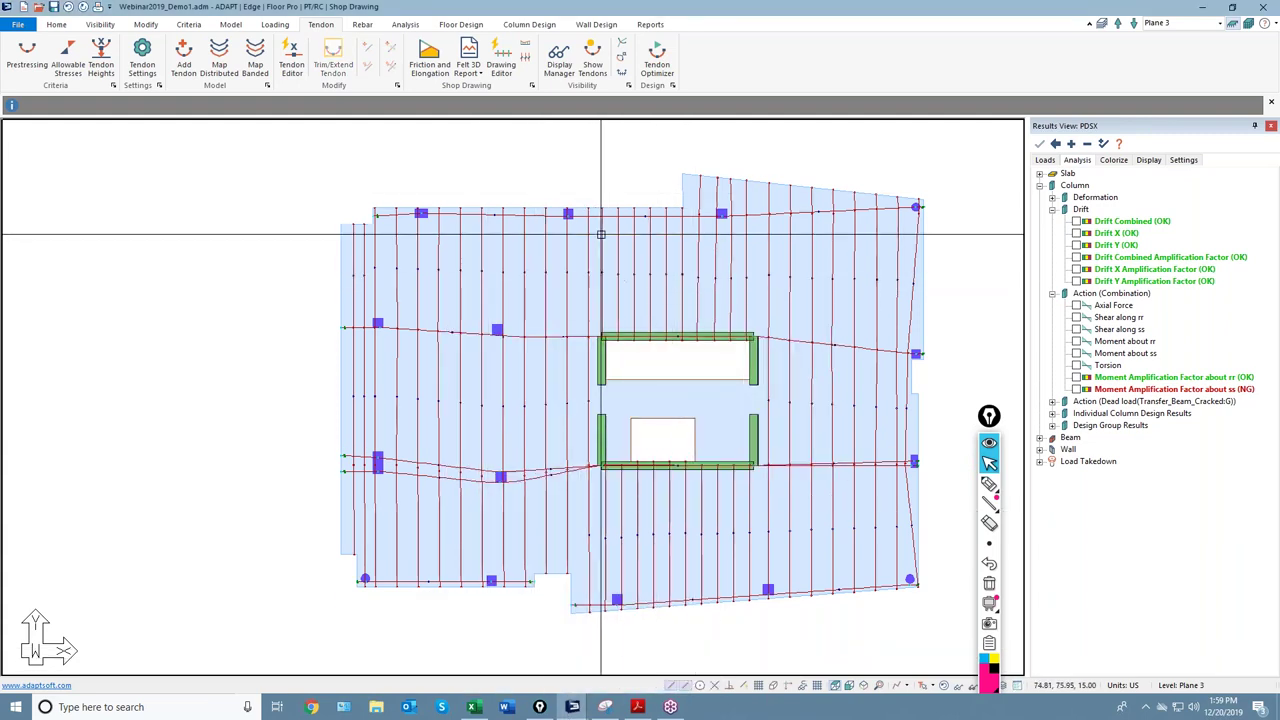
double_click(617, 249)
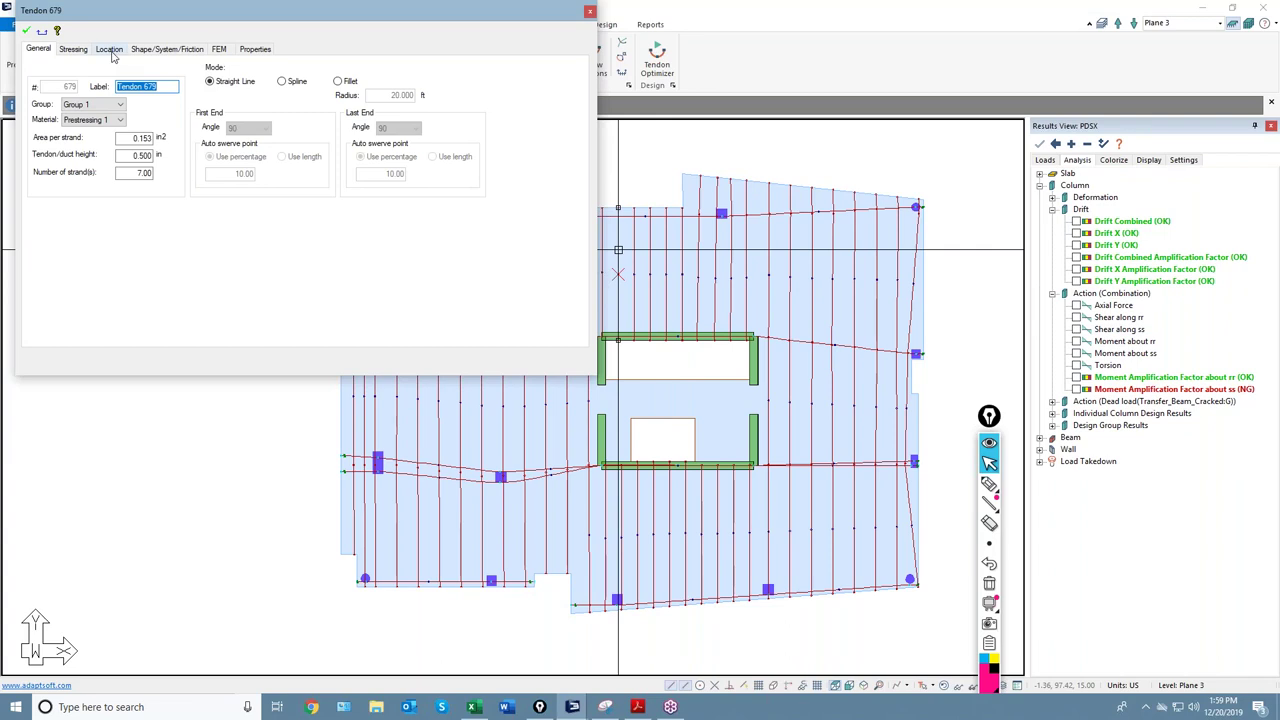
click(73, 49)
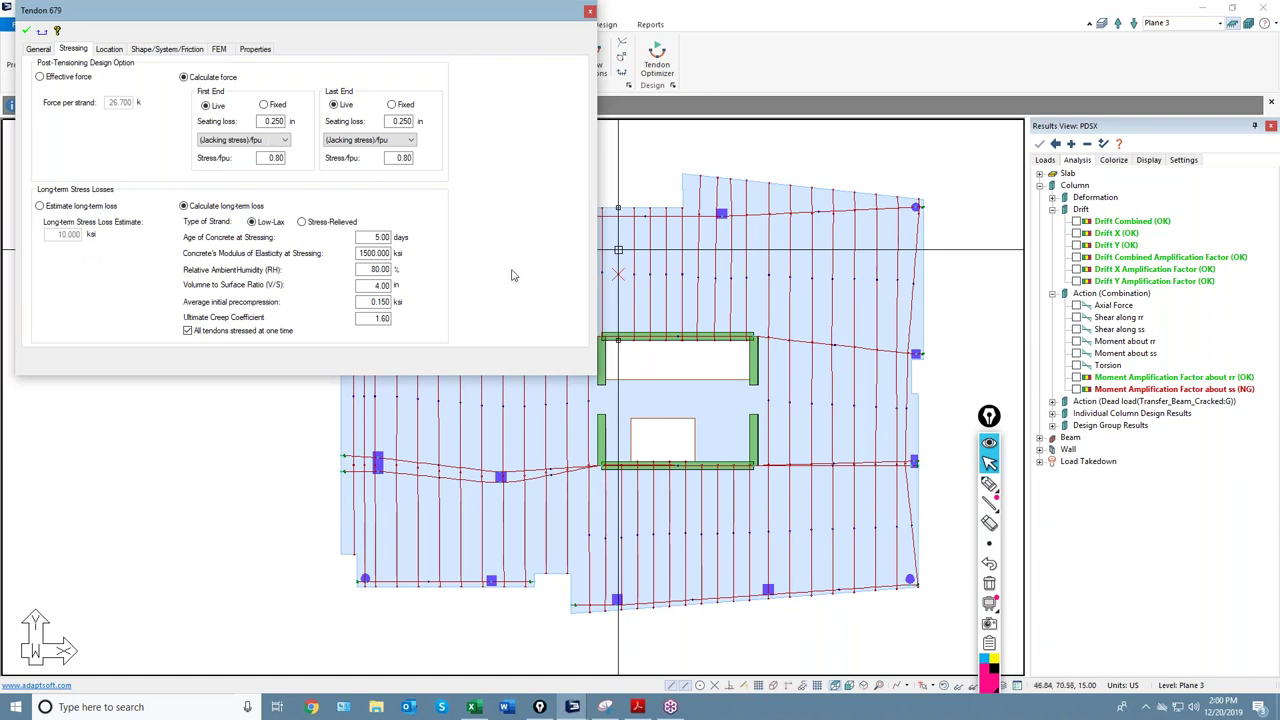
click(590, 12)
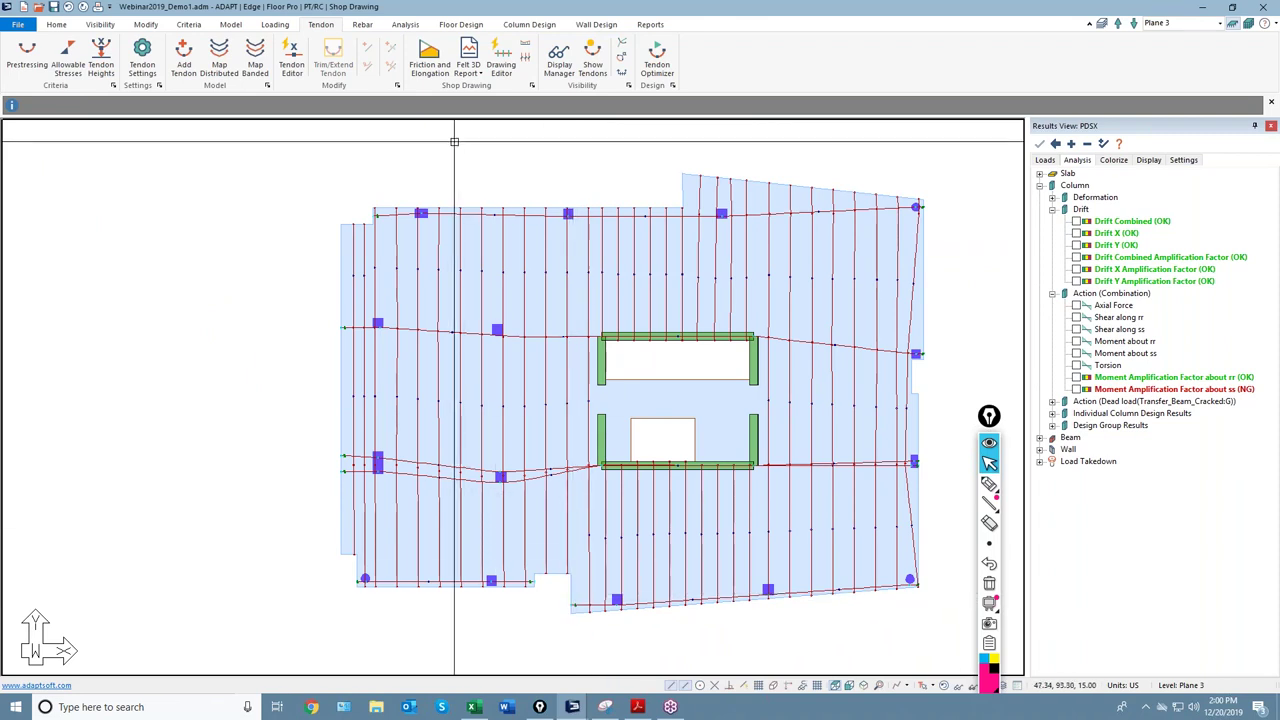
Step: Run Friction and Elongation for the Plane 3 tendons, confirm the success message, and pan the plan
click(428, 67)
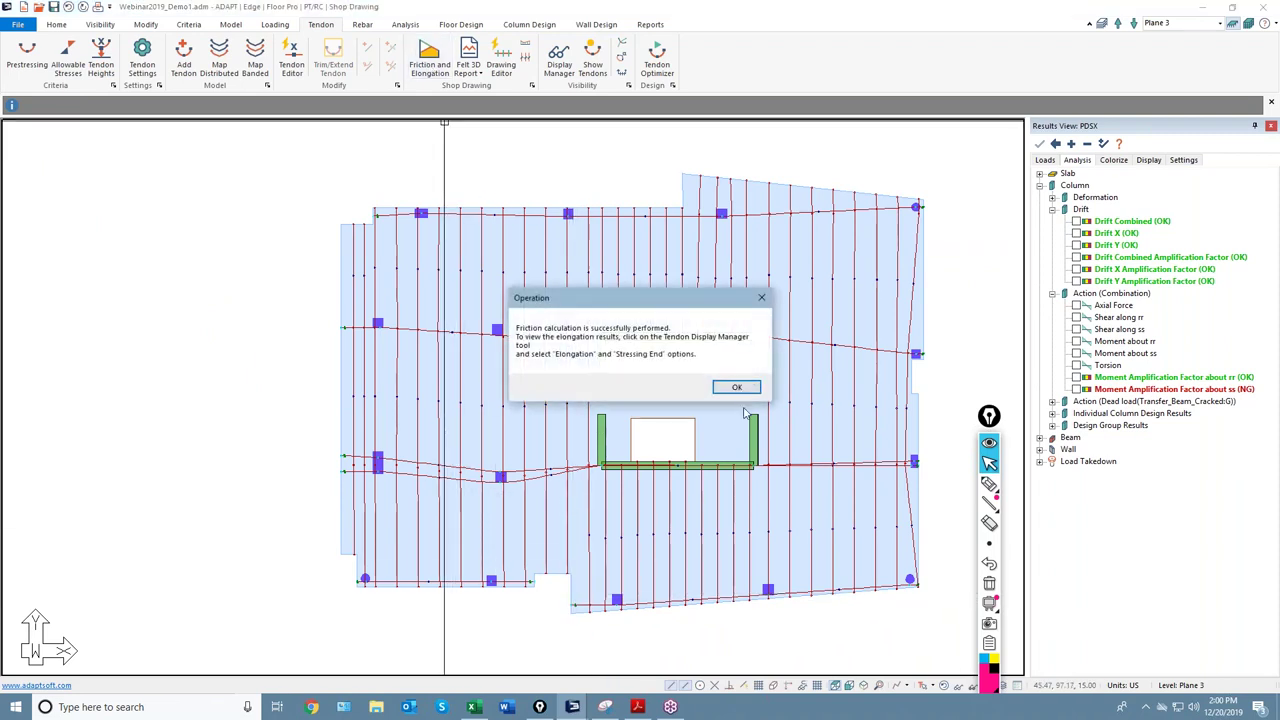
click(737, 385)
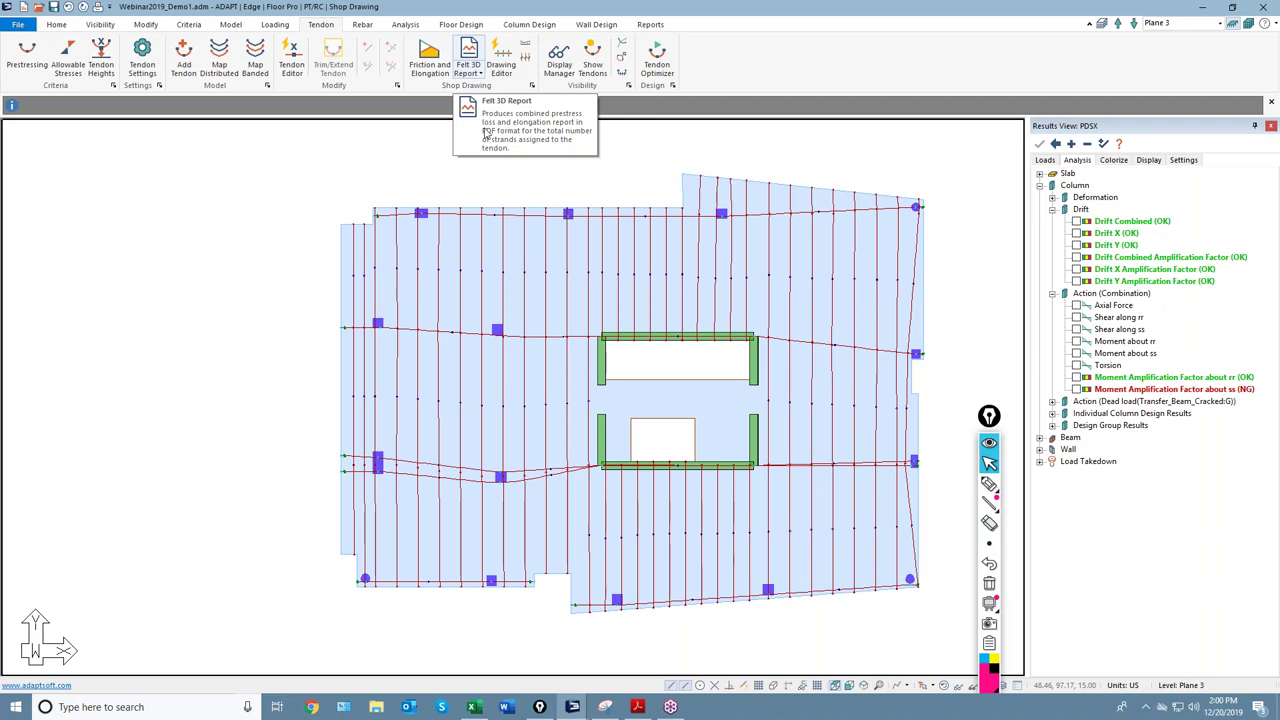
middle_drag(672, 422, 619, 439)
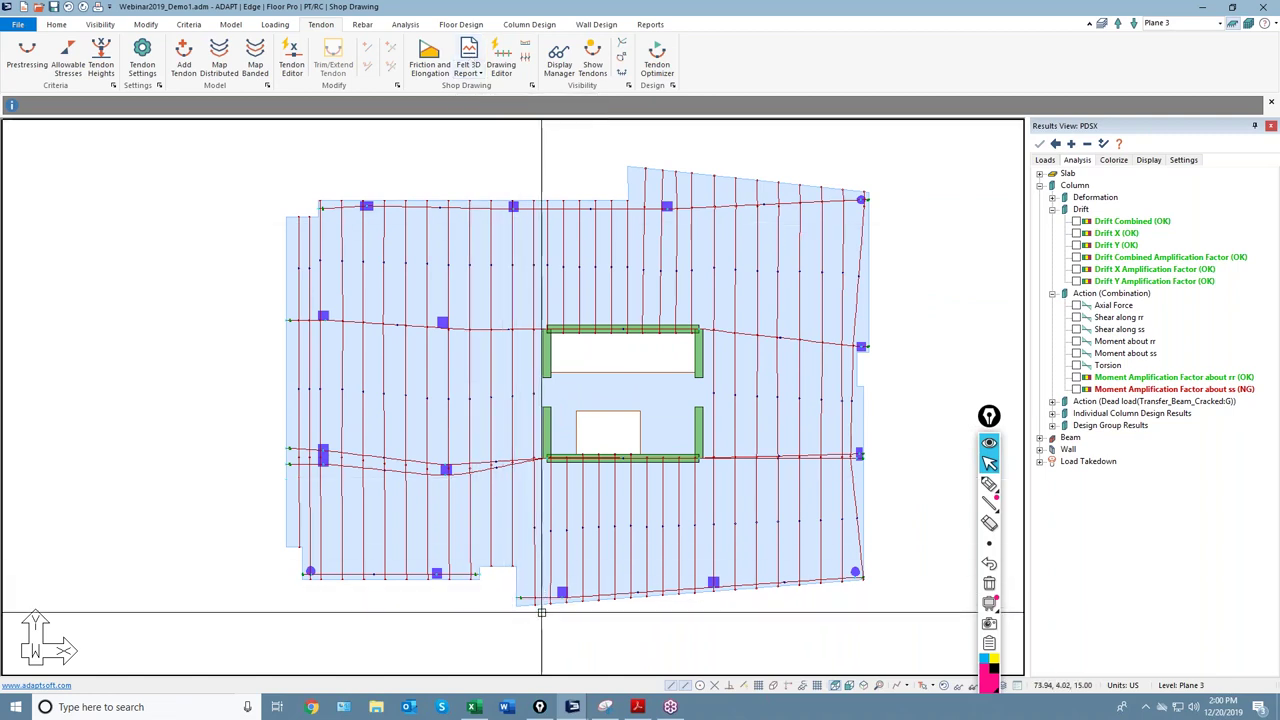
middle_drag(549, 619, 555, 621)
scroll(570, 596, down, 2)
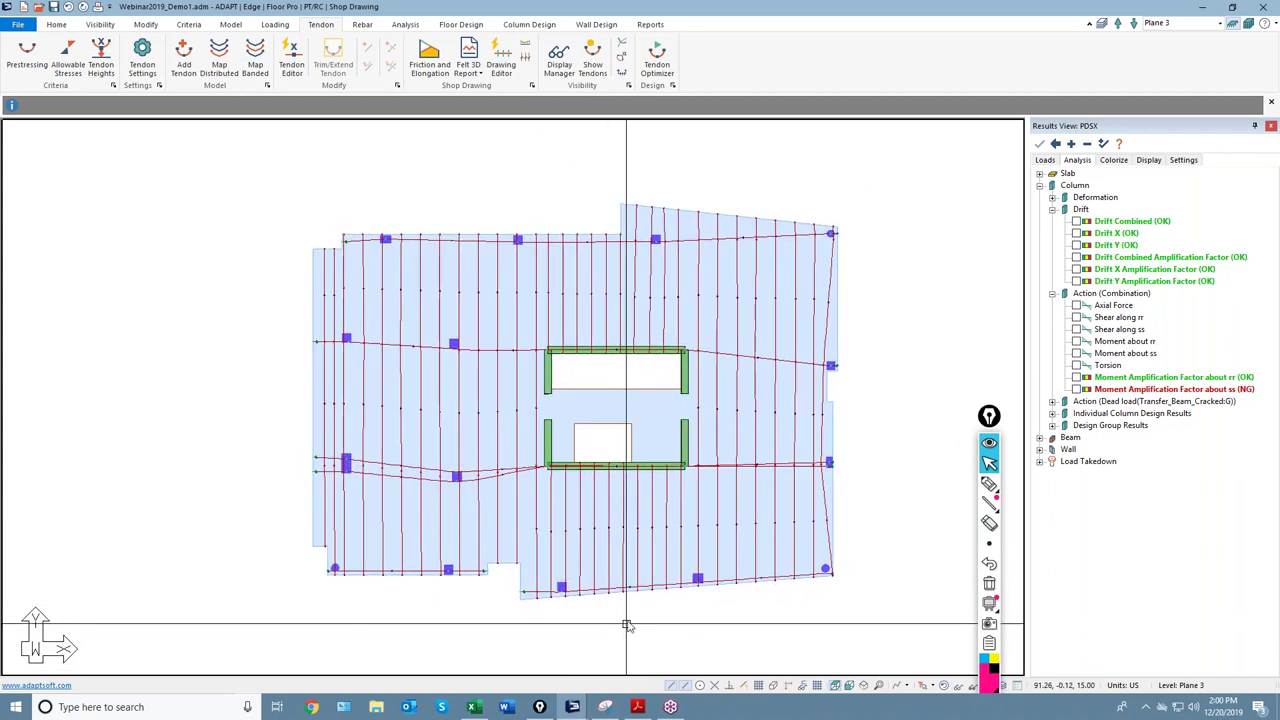